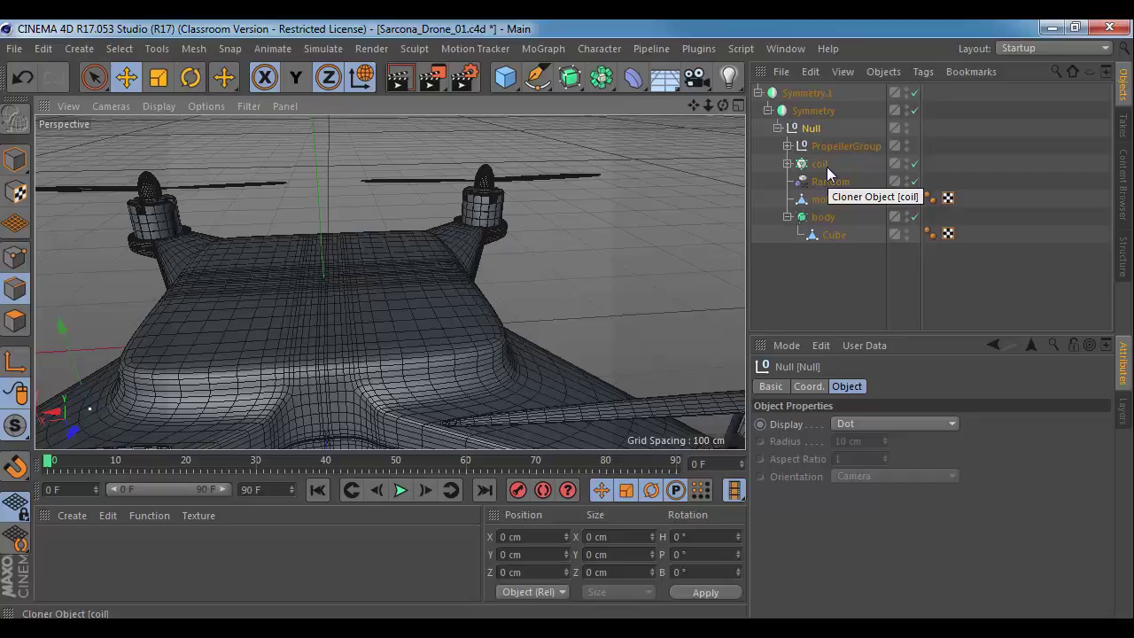
Step: Select the Cube mesh inside the body object and activate Rectangle Selection in point mode
left_click(833, 234)
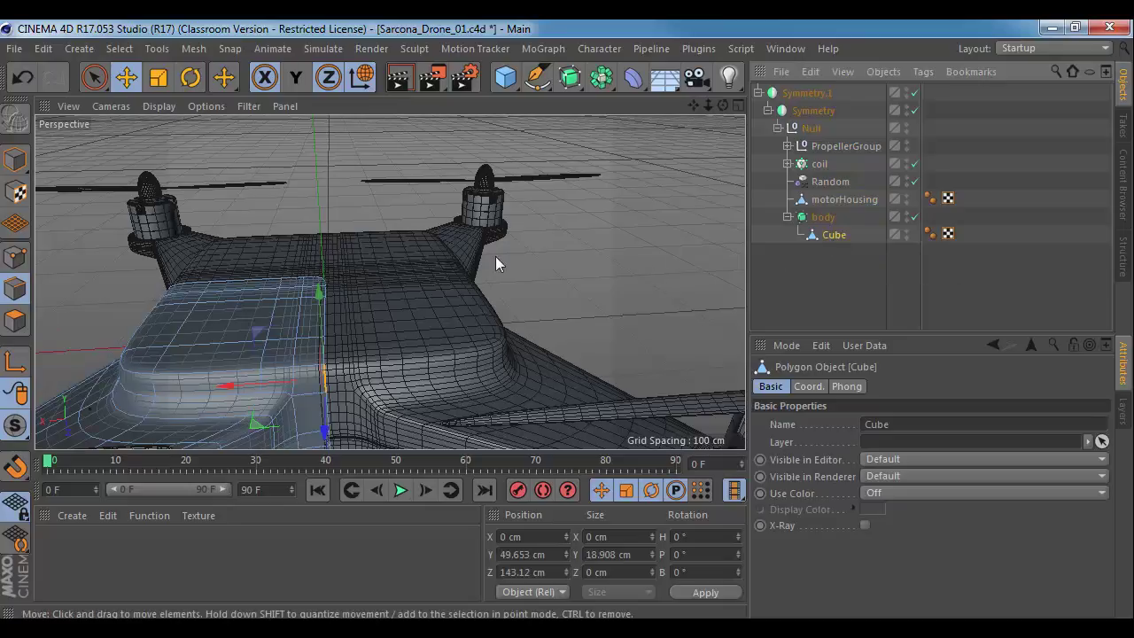
left_click_drag(541, 292, 488, 256, "alt")
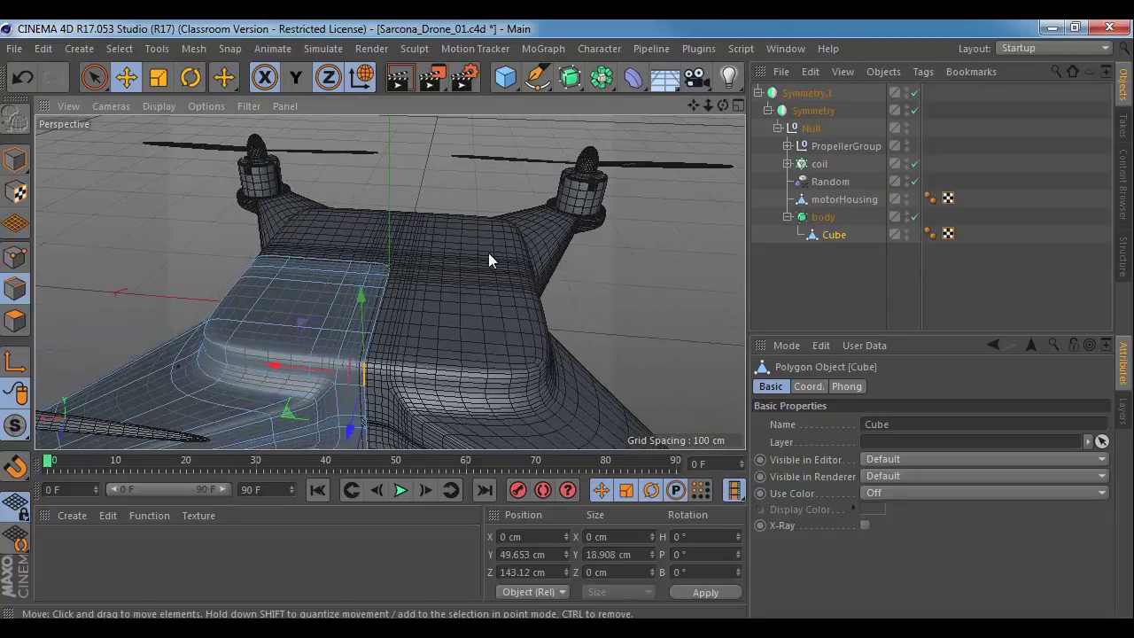
left_click(25, 257)
left_click_drag(367, 274, 417, 257, "alt")
left_click(94, 77)
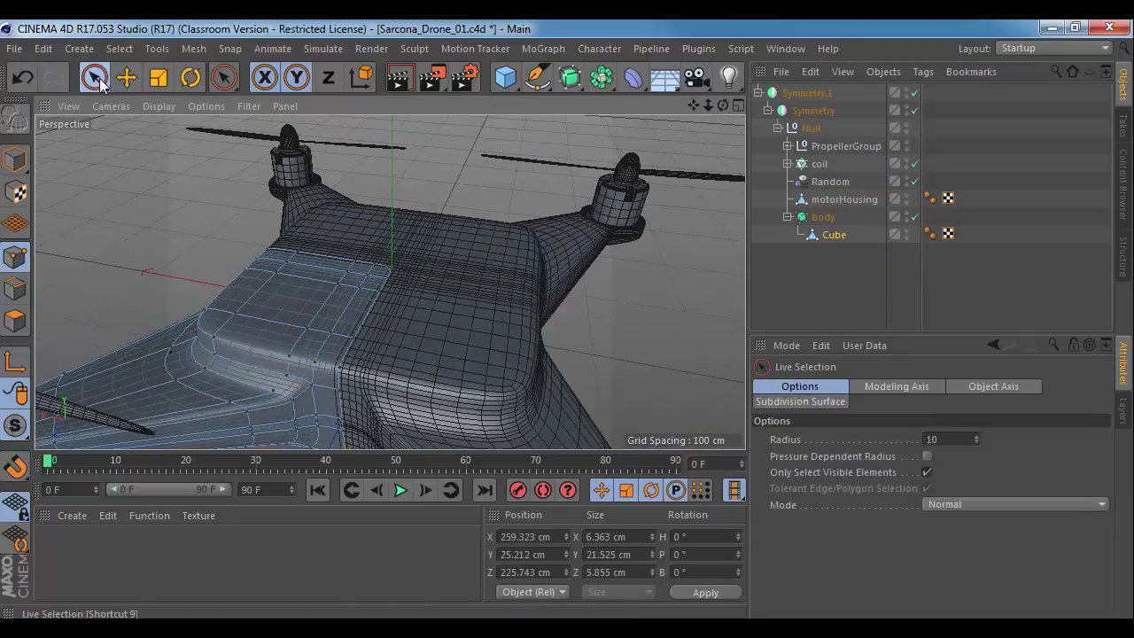
left_click_drag(97, 78, 142, 131)
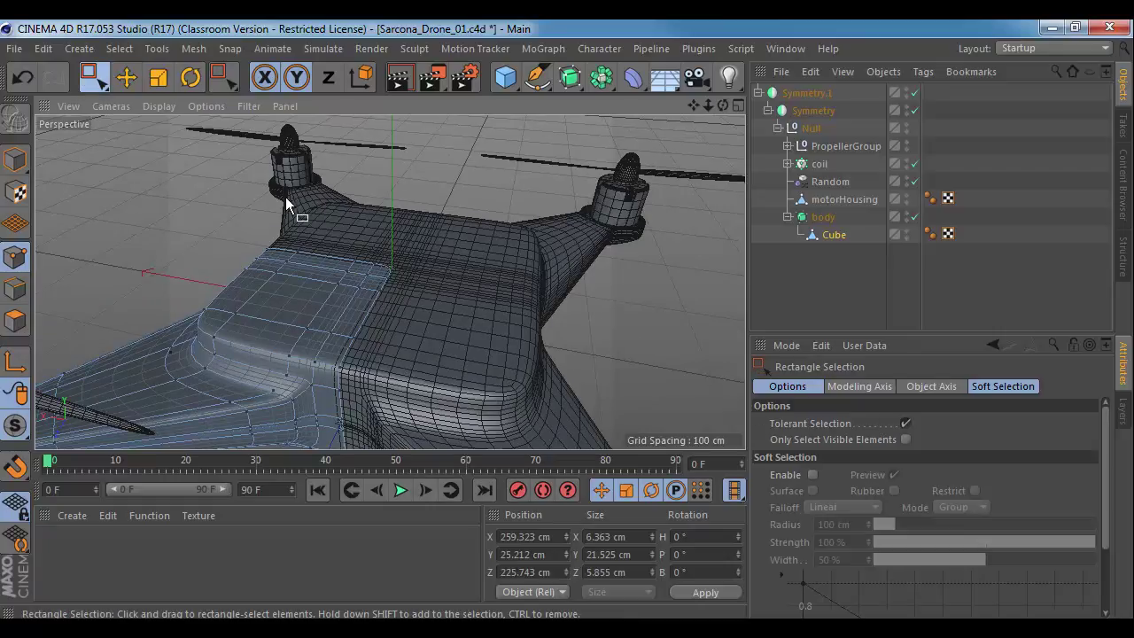
Step: Select the points around the centre of the body's top surface and raise them to about Y 94.7 cm
left_click_drag(298, 215, 363, 176, "alt")
left_click_drag(483, 185, 432, 203)
left_click_drag(451, 156, 451, 117)
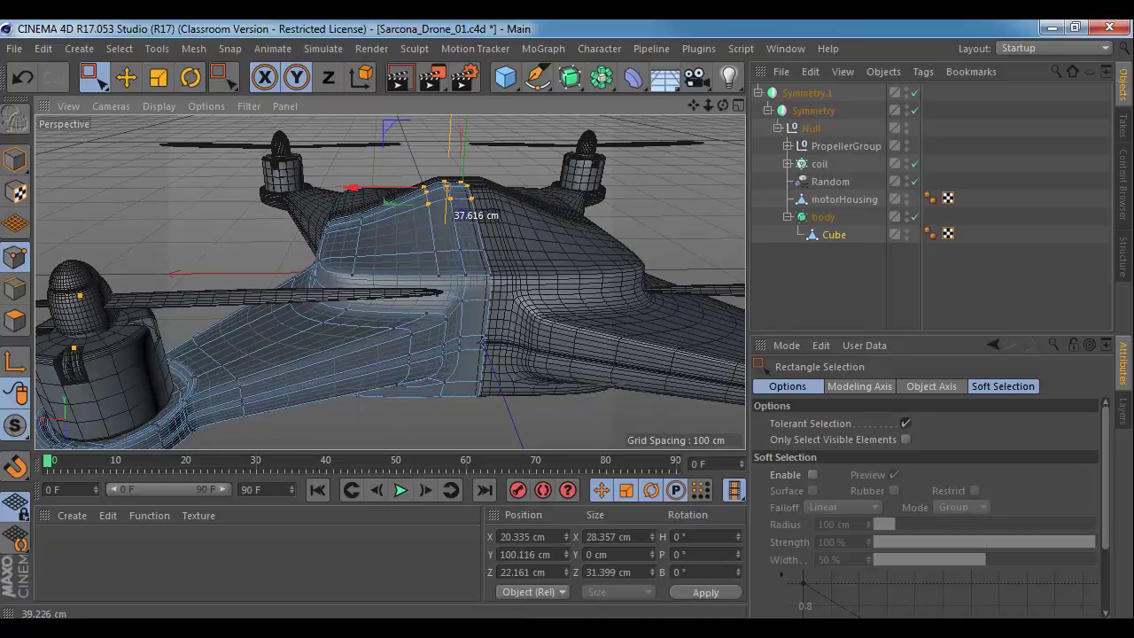
left_click_drag(452, 117, 449, 153)
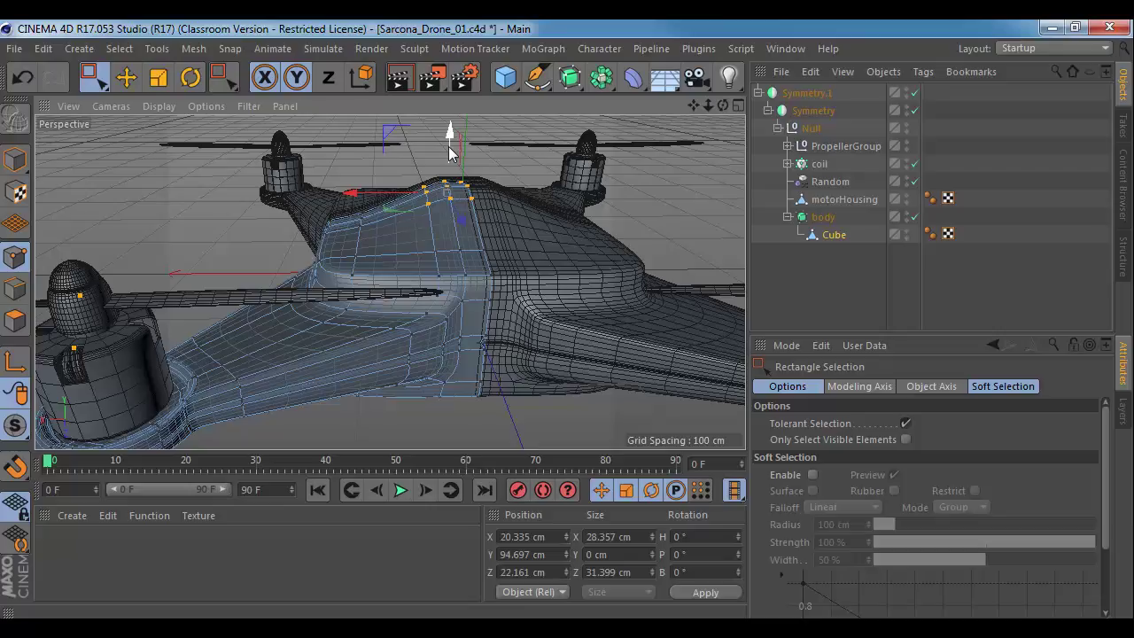
Step: Select the neighbouring points farther out on the side of the body's top surface and move them upward
scroll(367, 231, "up", 3)
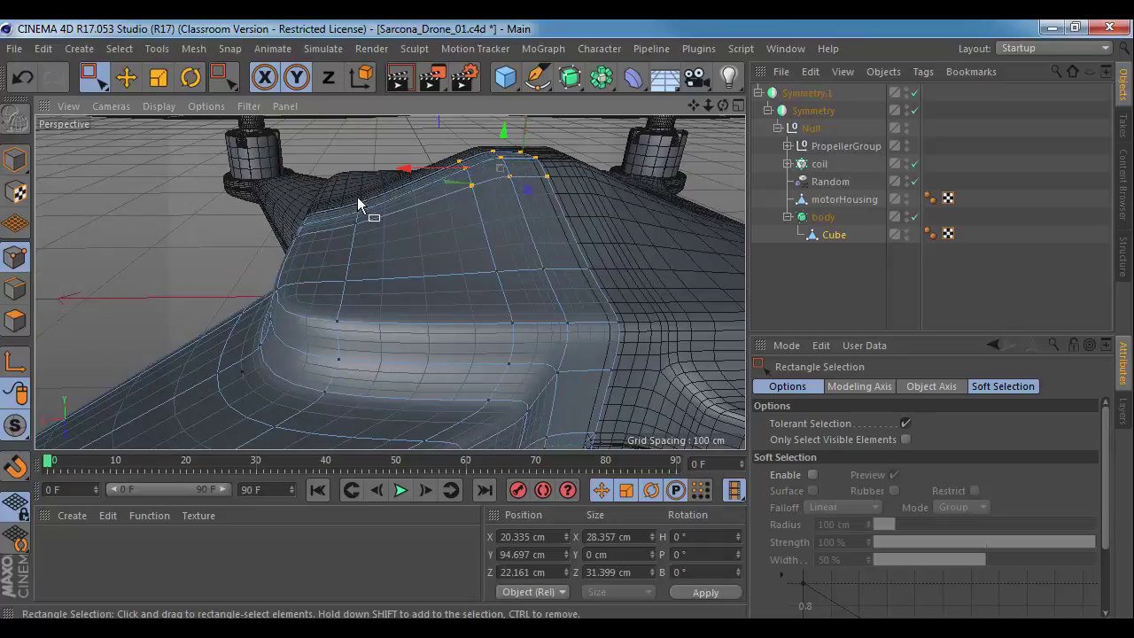
left_click_drag(362, 232, 364, 233)
left_click_drag(357, 160, 352, 125)
Step: Select the row of points along the front edge of the body's top and raise it to about Y 84.3 cm
left_click_drag(523, 243, 744, 208, "alt")
left_click_drag(584, 218, 542, 300)
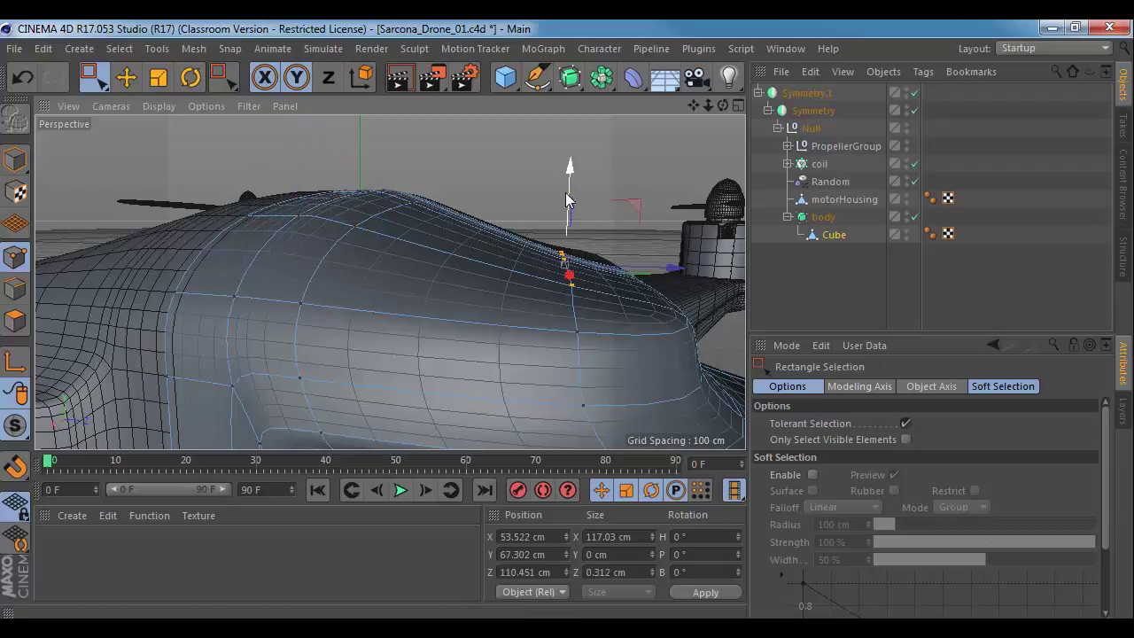
left_click_drag(569, 180, 574, 96)
left_click_drag(623, 294, 382, 200, "alt")
scroll(459, 301, "down", 6)
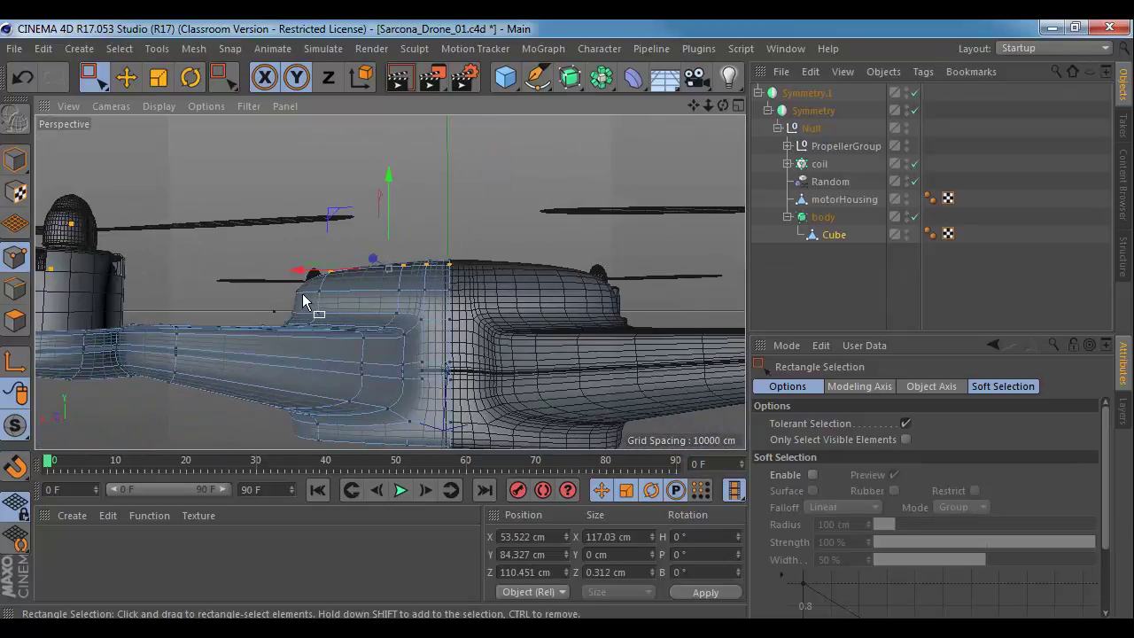
left_click_drag(303, 301, 369, 336, "alt")
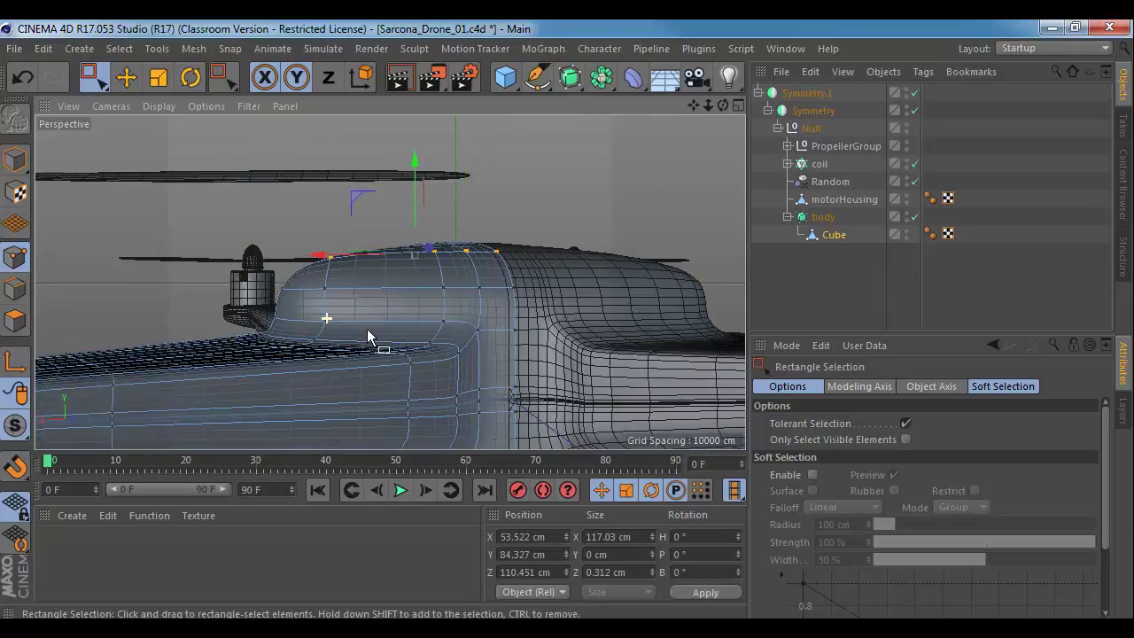
Step: Select five points on the body's front corner above the arm and move them inward to about X 113.4 cm, Z 114.2 cm
left_click(15, 257)
mouse_move(225, 266)
left_mouse_down("alt")
mouse_move(163, 258)
mouse_move(215, 265)
mouse_move(197, 284)
mouse_move(254, 315)
mouse_move(245, 329)
mouse_move(229, 320)
left_mouse_up("alt")
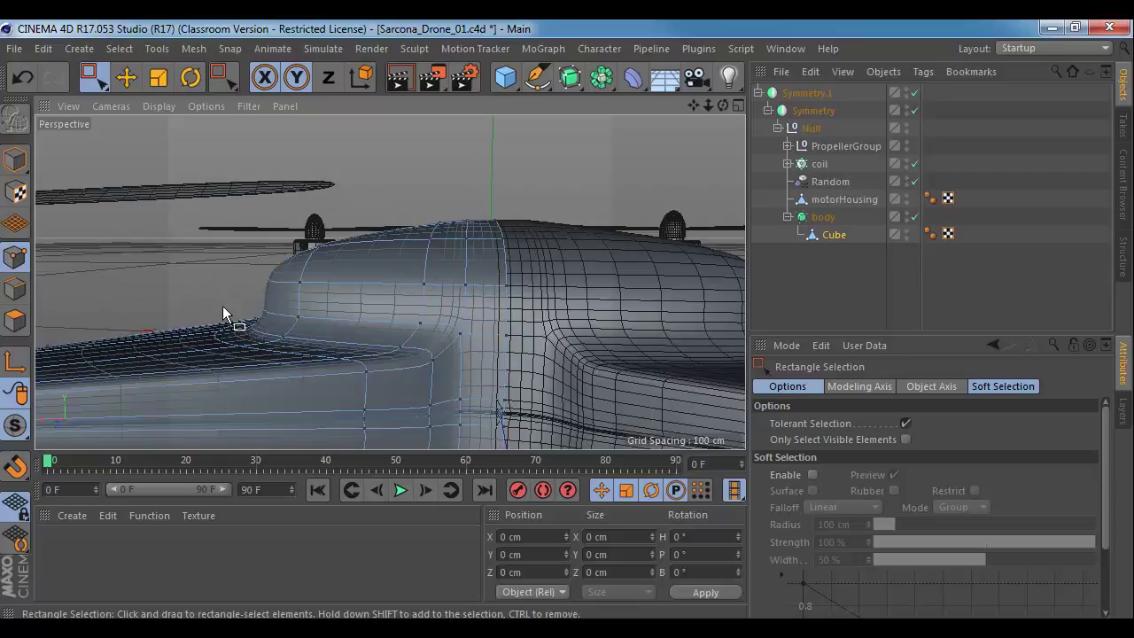
left_click(126, 78)
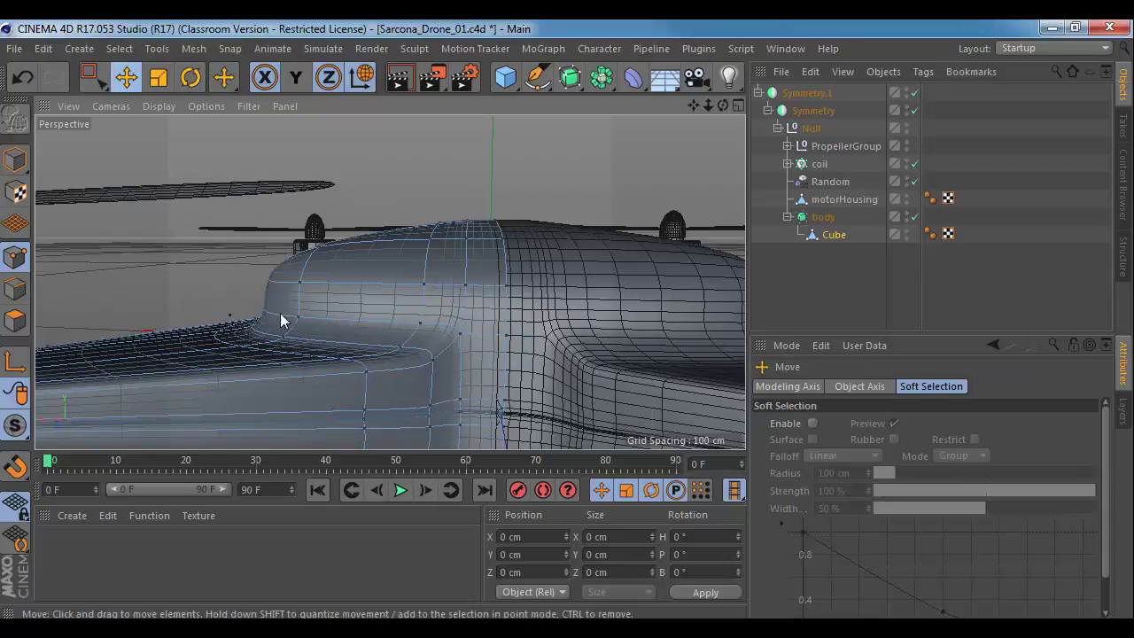
left_click_drag(281, 322, 304, 332, "alt")
left_click(299, 314)
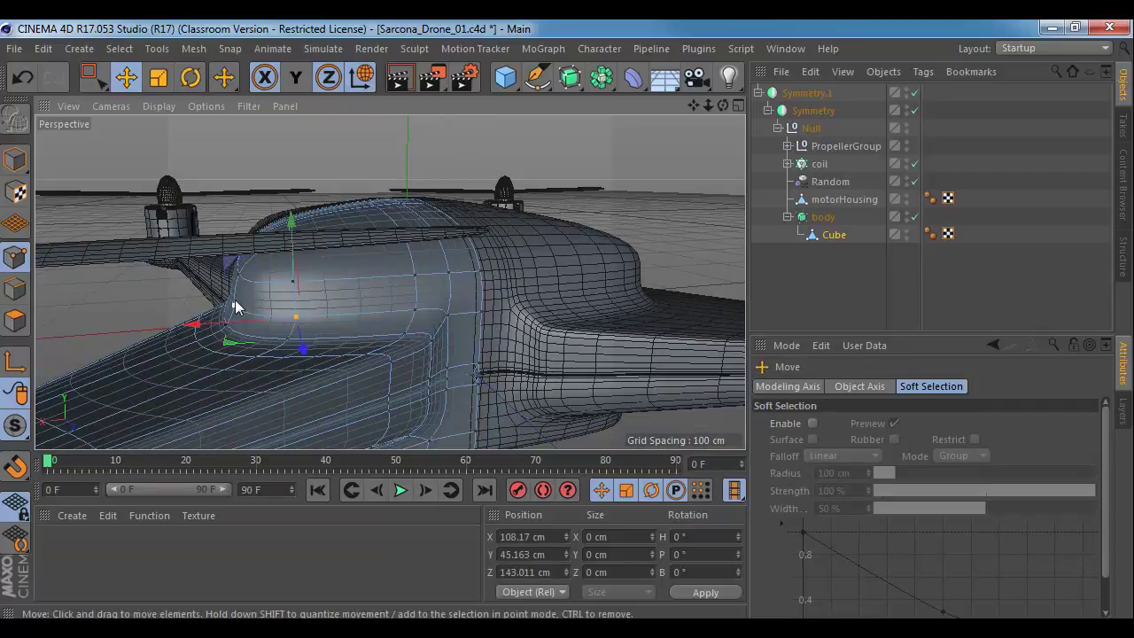
left_click(234, 304, "shift")
left_click_drag(241, 307, 348, 383, "alt")
left_click(286, 282, "shift")
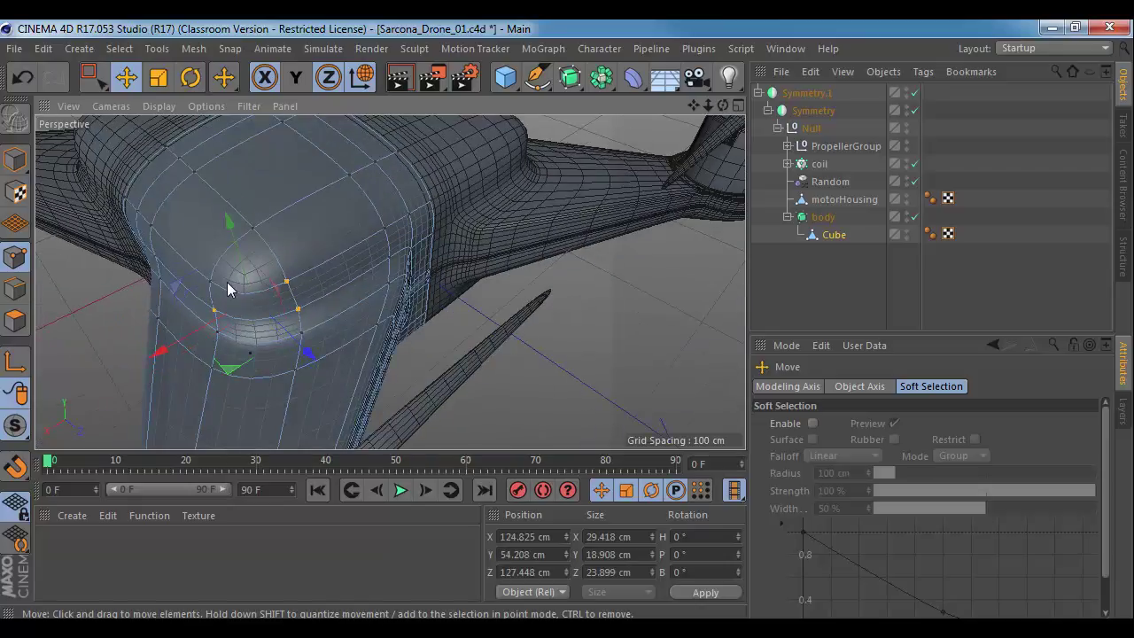
left_click(210, 281, "shift")
left_click(254, 225, "shift")
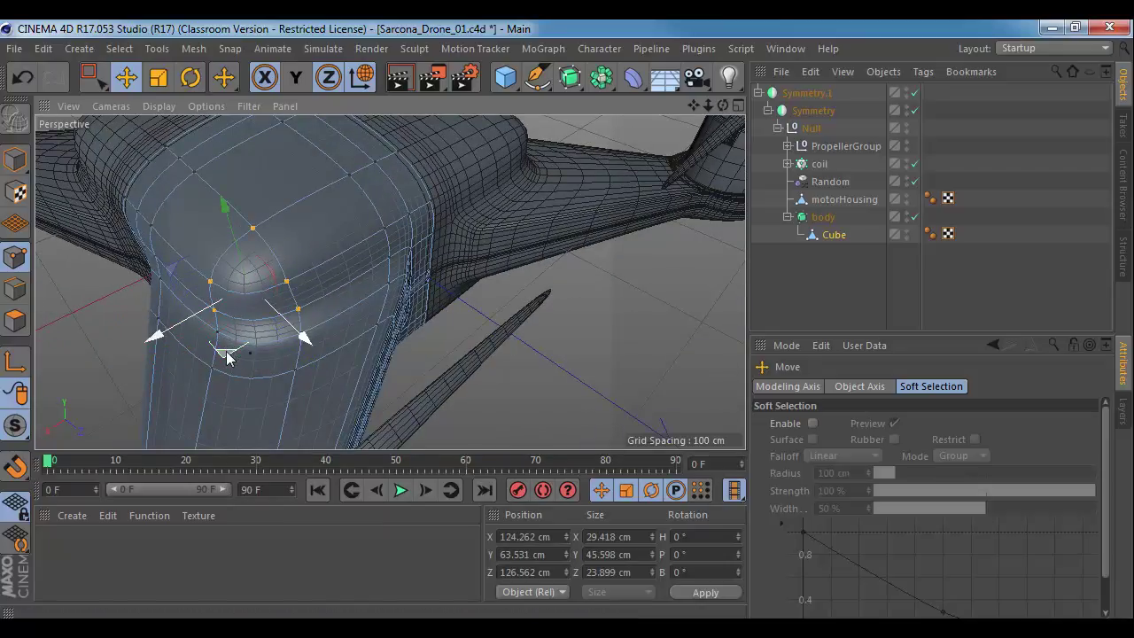
left_click_drag(227, 349, 239, 324)
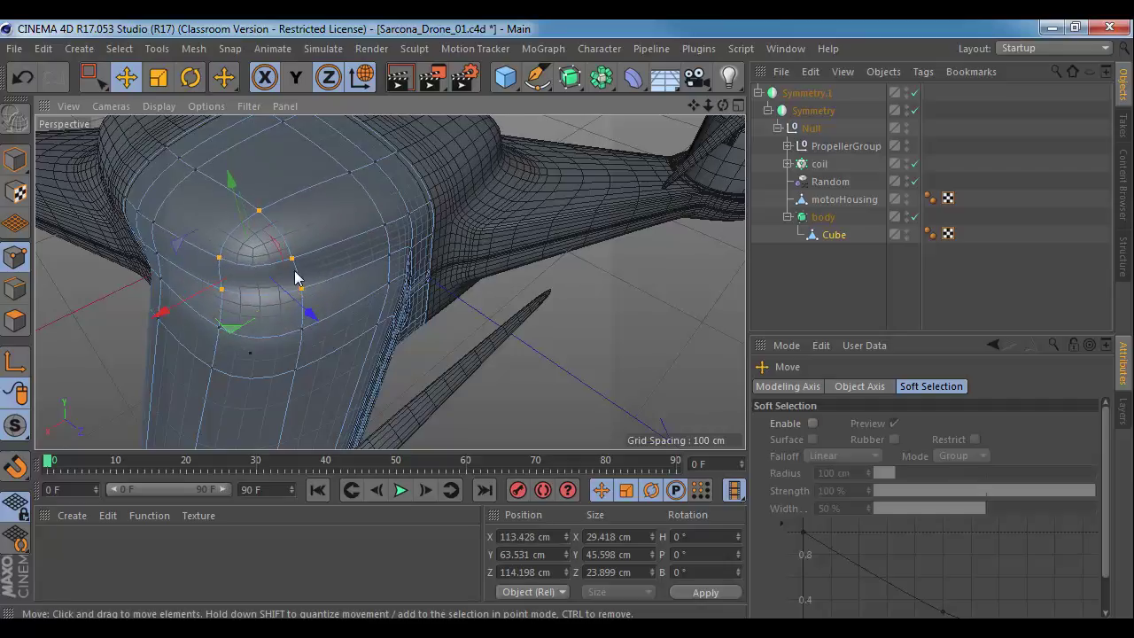
Step: Deselect the two lower corner points and move the remaining three farther inward to about X 101.8 cm, Z 100.8 cm
left_click(222, 289, "ctrl")
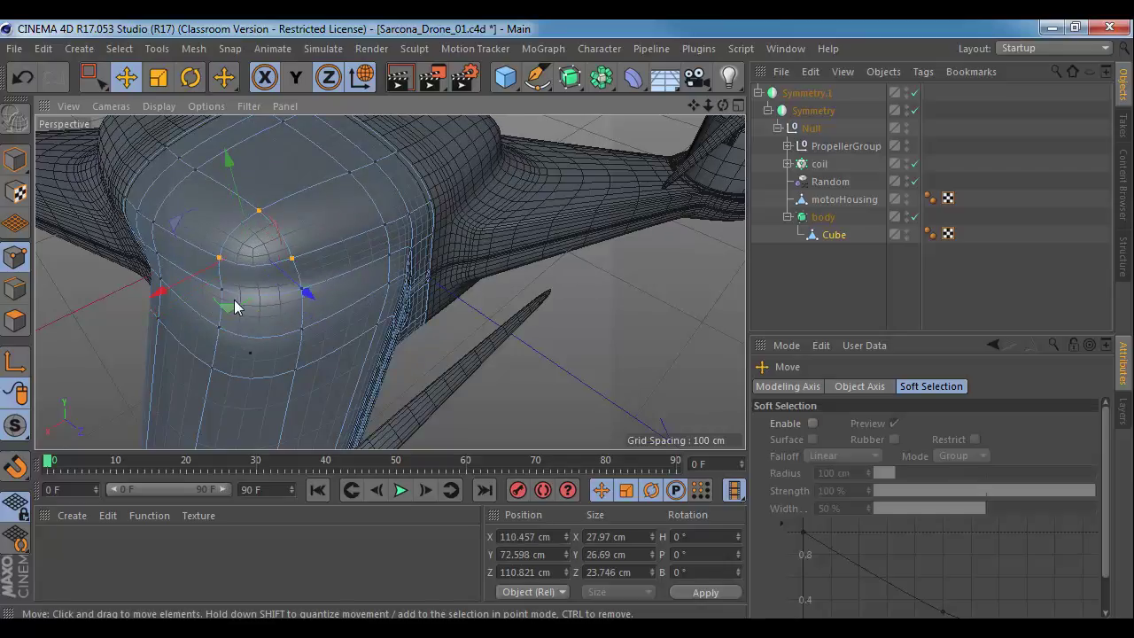
left_click_drag(234, 306, 250, 273)
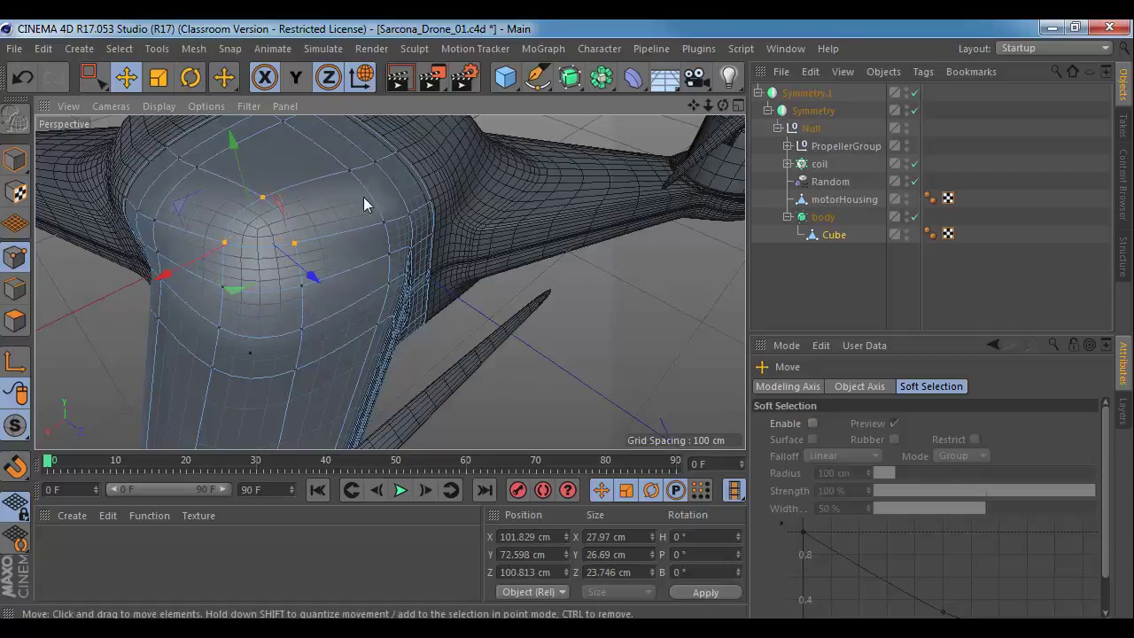
left_click_drag(363, 204, 310, 244, "alt")
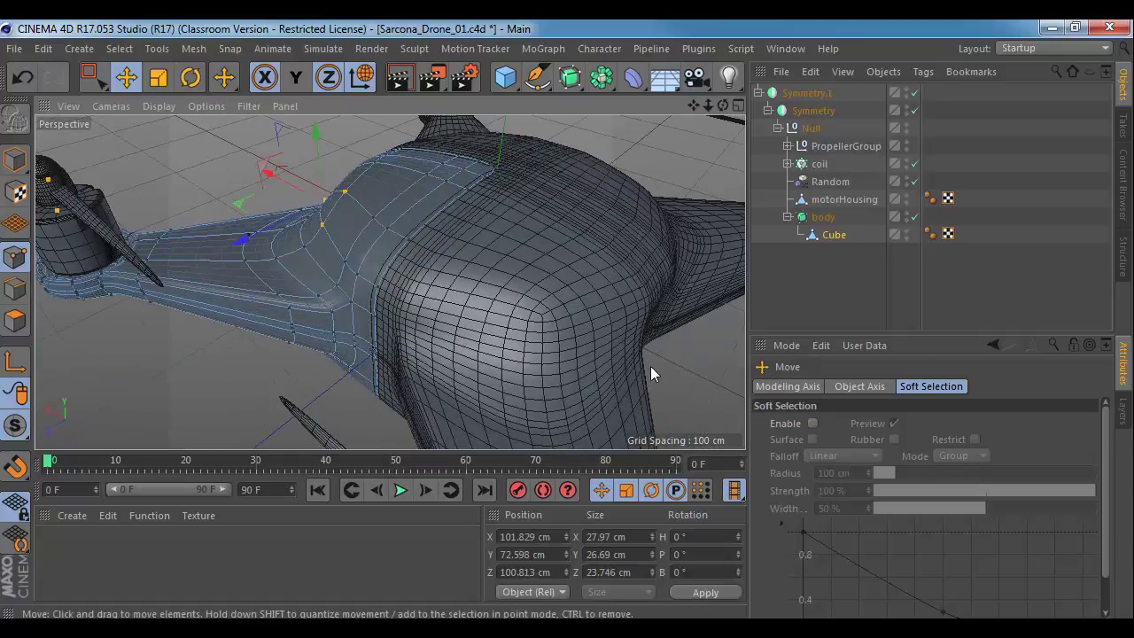
Step: Set the perspective view to smooth shading without wireframe lines
left_click(157, 106)
left_click(174, 133)
left_click_drag(310, 295, 713, 197, "alt")
Step: Select the upper point beside the front centre strip and turn off the body's subdivision surface
left_click(426, 246)
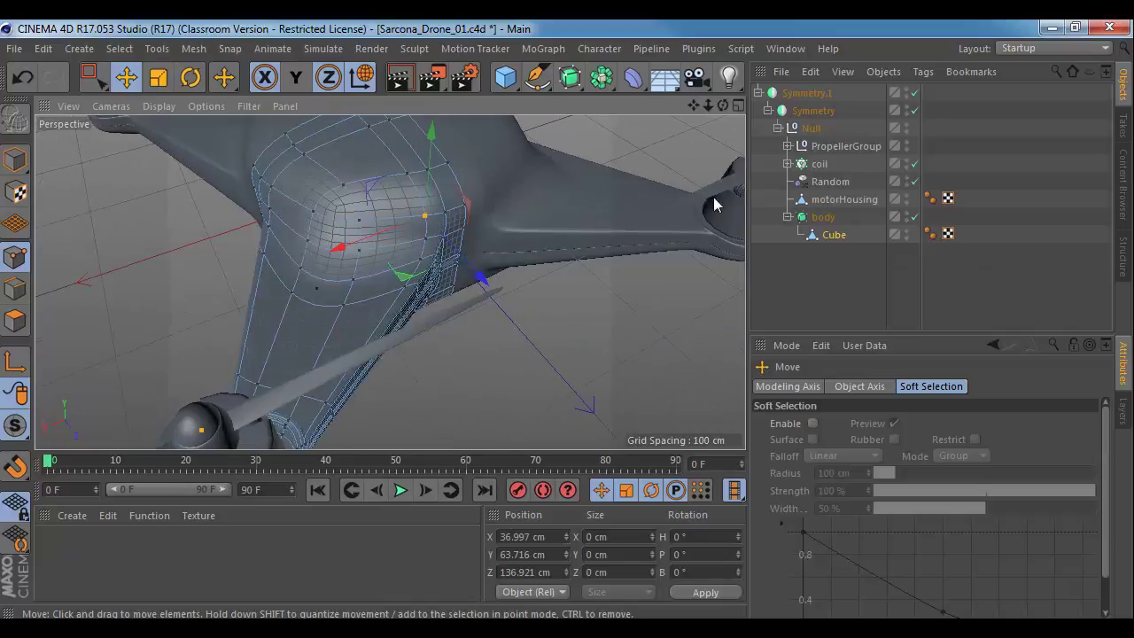
left_click(914, 217)
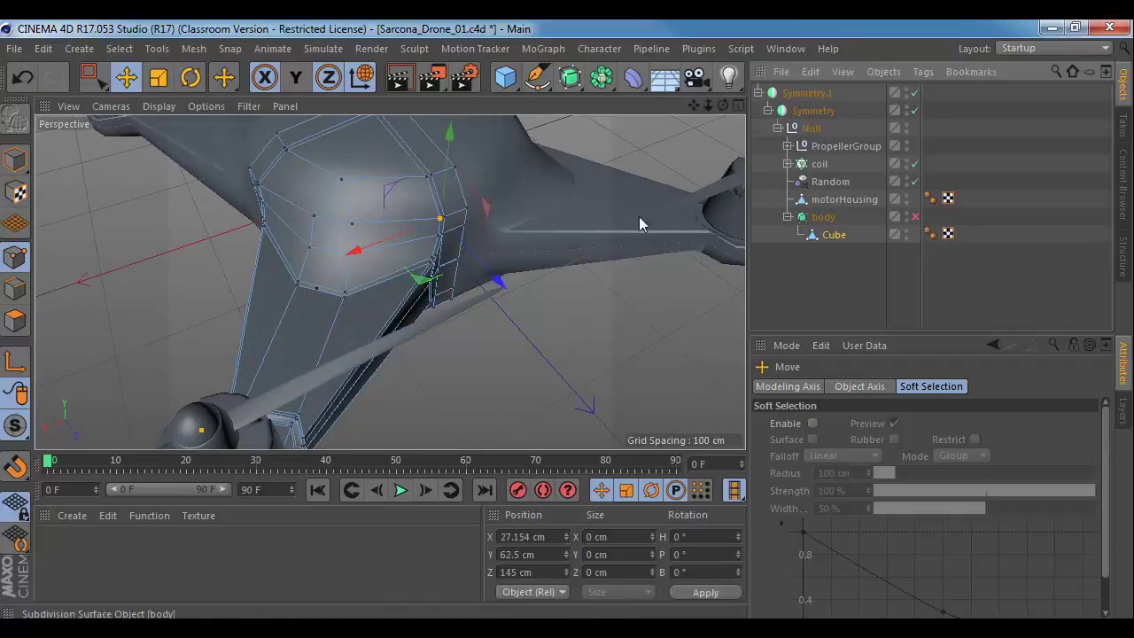
left_click_drag(639, 217, 446, 257, "alt")
right_click_drag(466, 256, 559, 275, "alt")
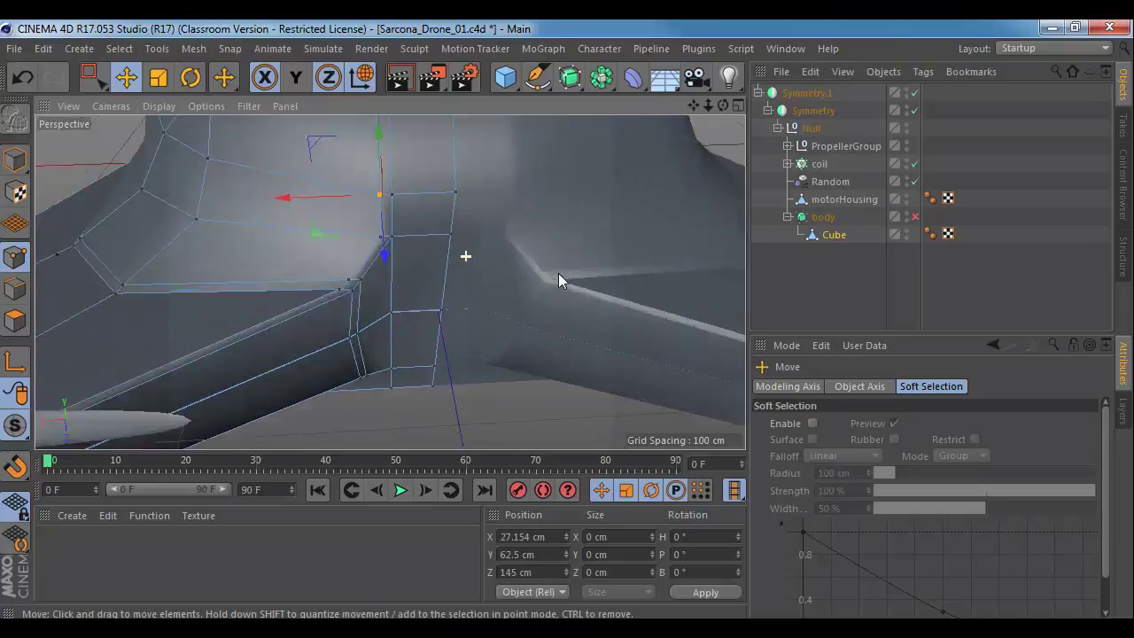
left_click_drag(452, 218, 383, 304, "alt")
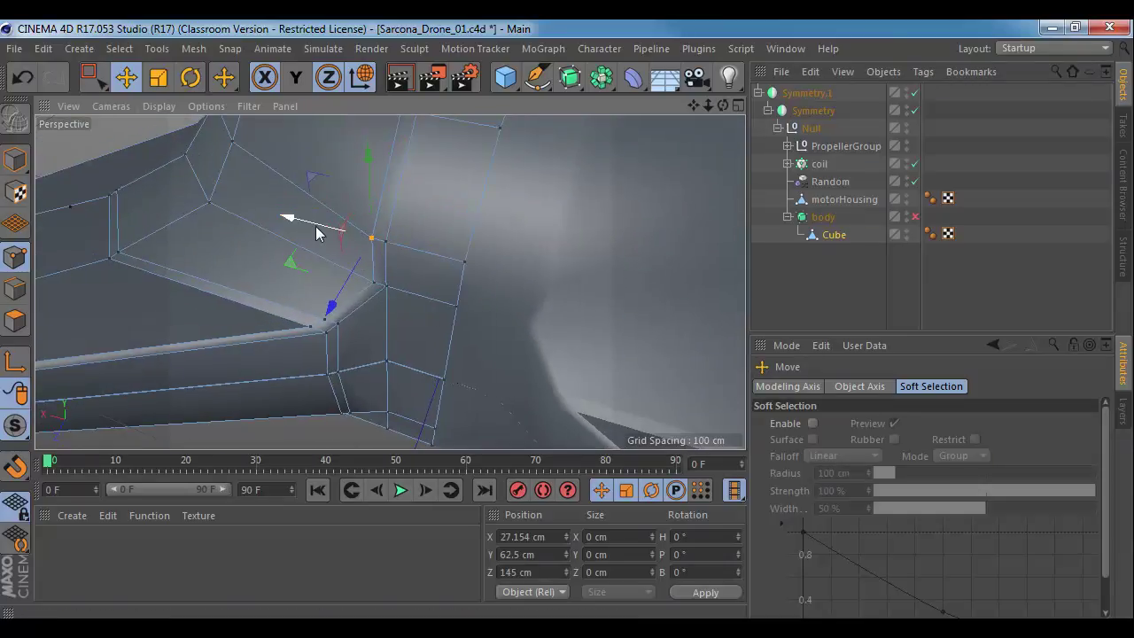
Step: Try moving the selected point toward the centre to about X 21 cm, comparing the shape with and without subdivision
left_click_drag(318, 232, 336, 237)
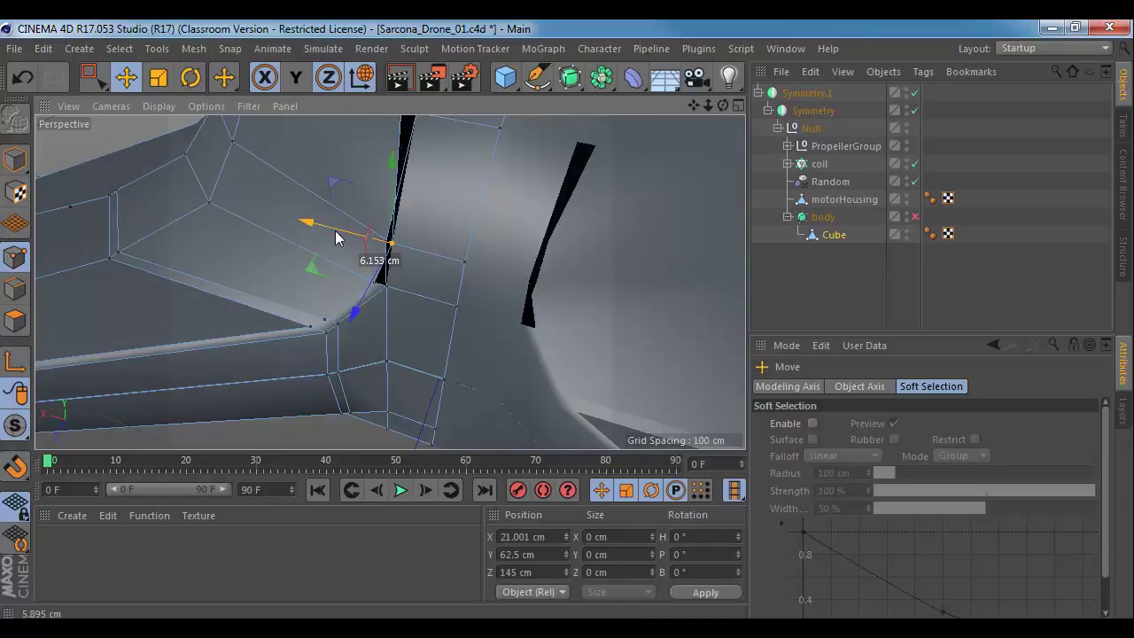
left_click(914, 216)
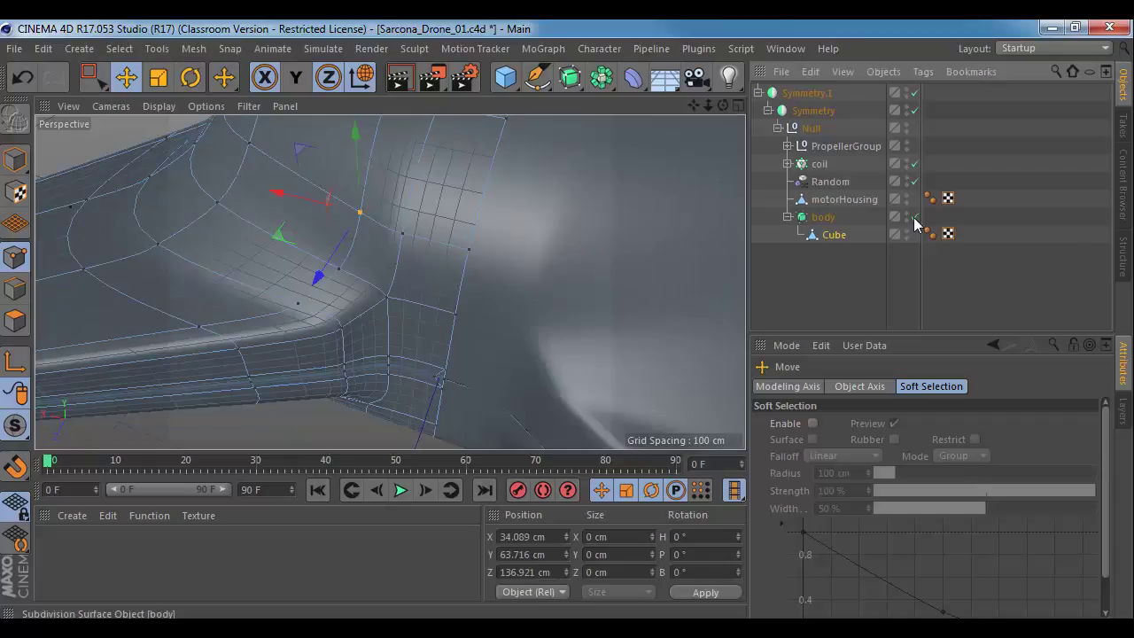
left_click(915, 221)
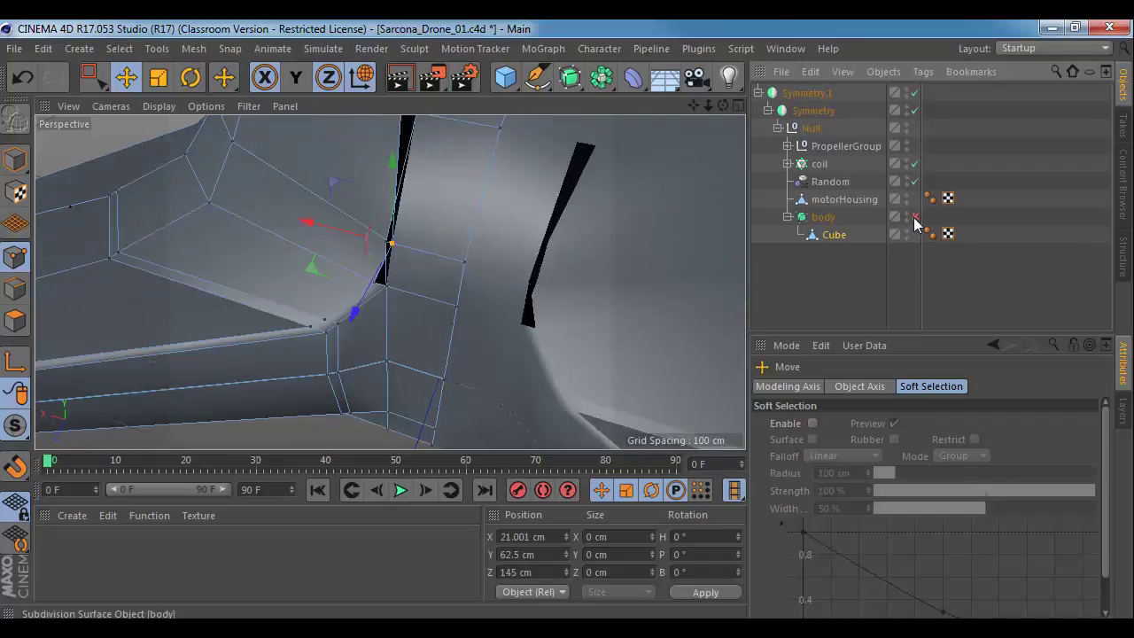
left_click(915, 221)
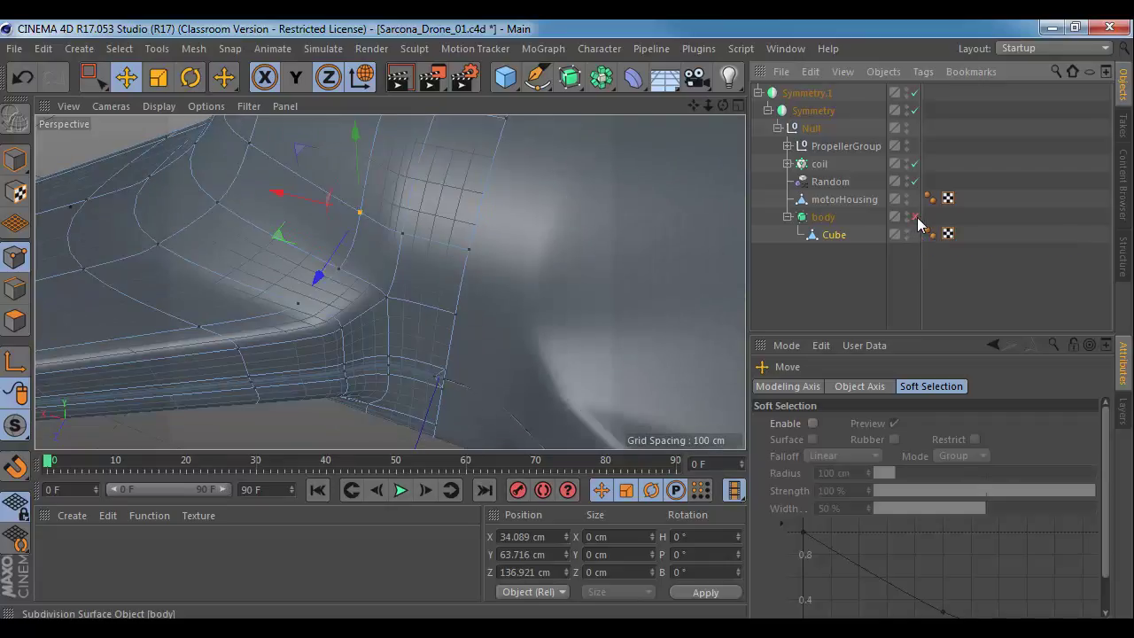
left_click(915, 216)
Step: Move the points beside the front centre strip outward, placing the upper one at about X 48 cm, Z 140.3 cm
left_click_drag(309, 226, 288, 225)
left_click(372, 283)
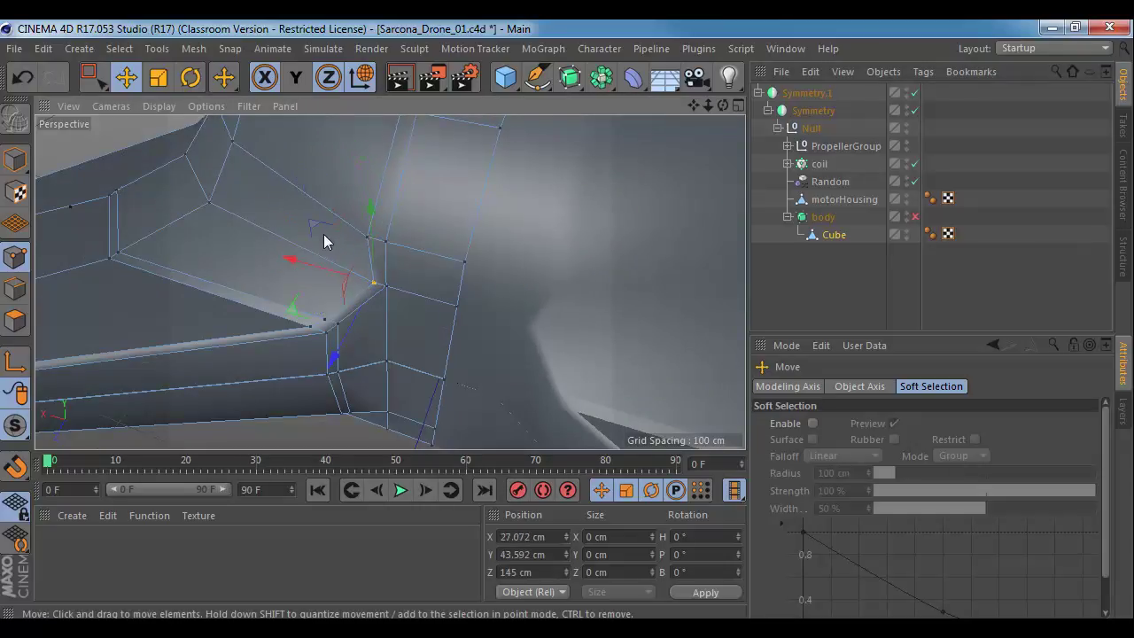
left_click_drag(313, 265, 296, 310)
key("ctrl+z")
left_click_drag(334, 259, 367, 296, "alt")
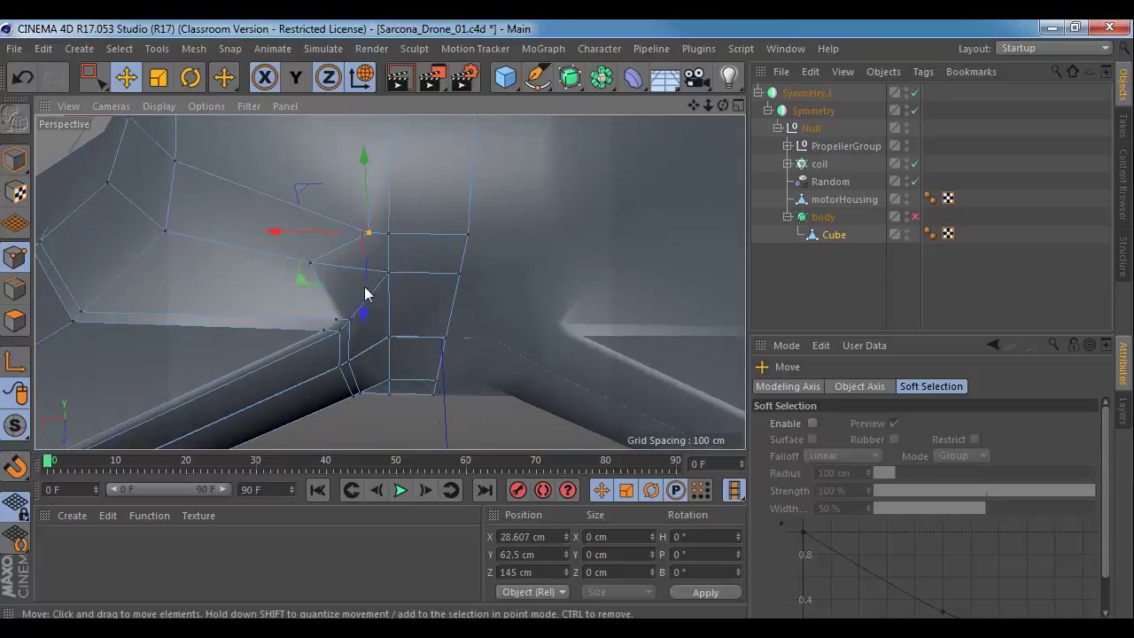
mouse_move(298, 281)
left_mouse_down()
mouse_move(222, 257)
mouse_move(212, 268)
mouse_move(263, 278)
mouse_move(245, 283)
mouse_move(222, 271)
mouse_move(384, 298)
mouse_move(286, 265)
left_mouse_up()
Step: Slide the points beside the front centre strip outward along their edges and turn the body's subdivision surface back on
key("m")
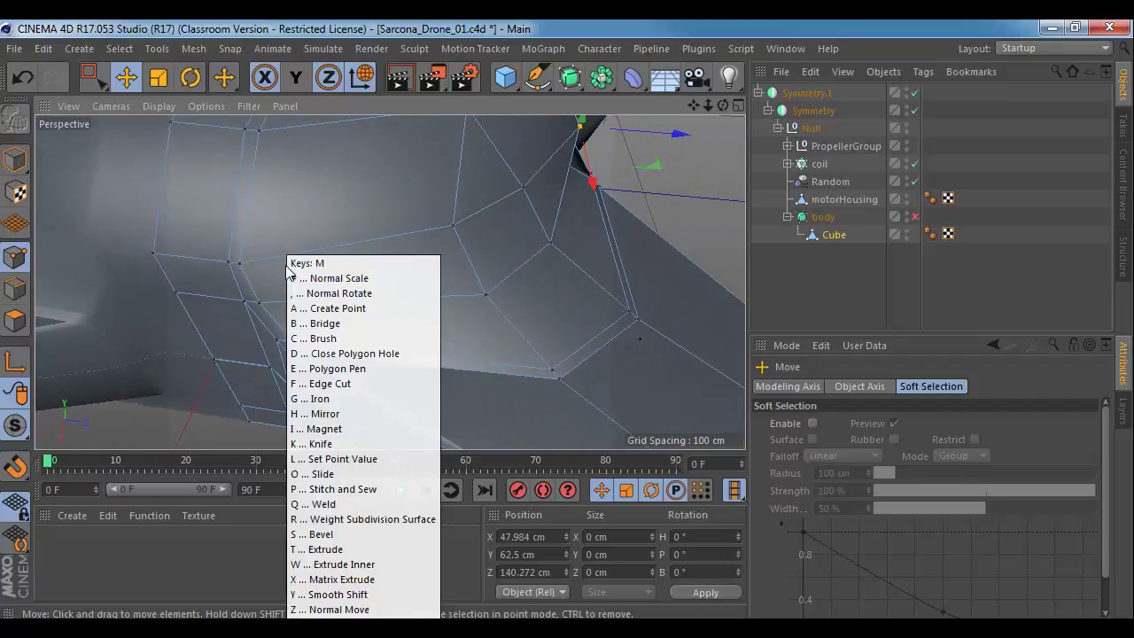
key("o")
left_click_drag(243, 267, 385, 223)
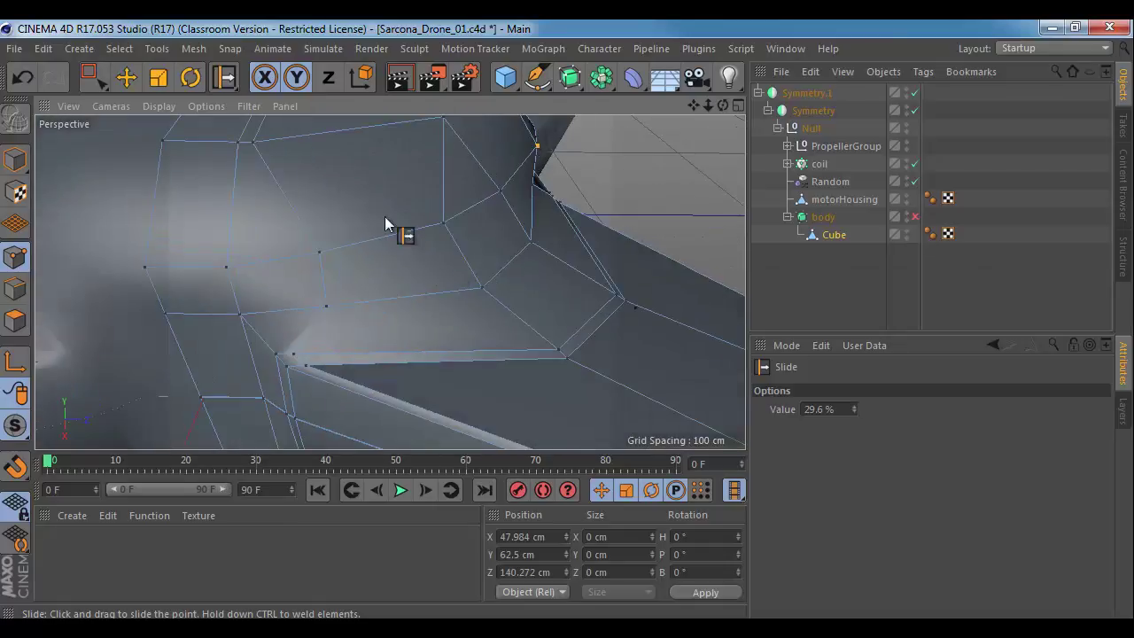
left_click_drag(252, 142, 339, 129)
middle_click_drag(386, 178, 408, 285, "alt")
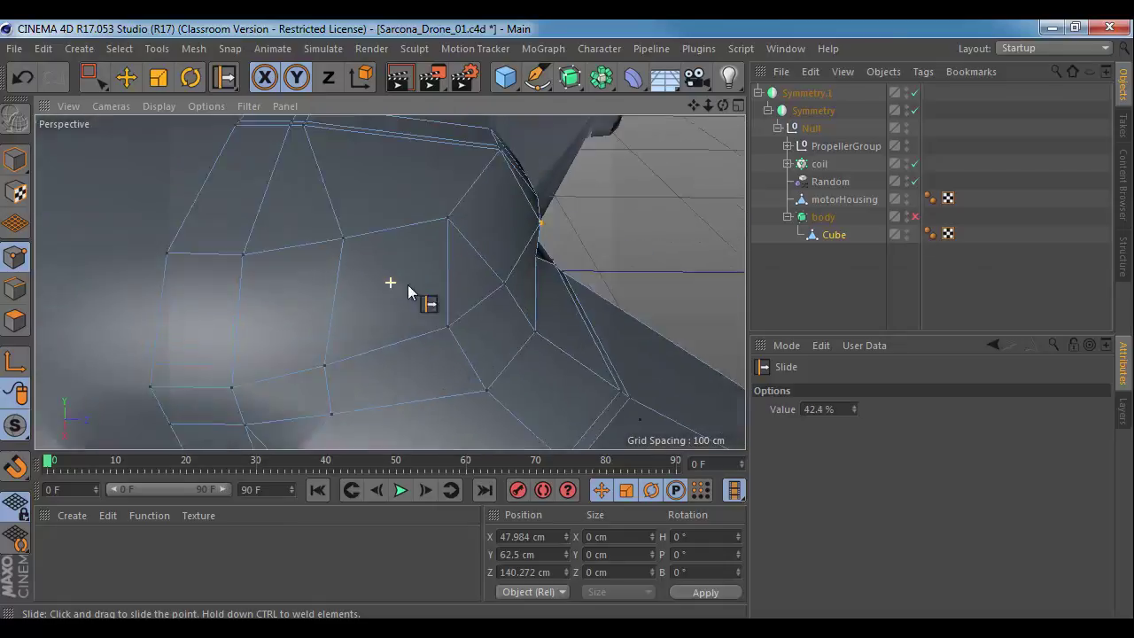
left_click_drag(407, 287, 346, 266, "alt")
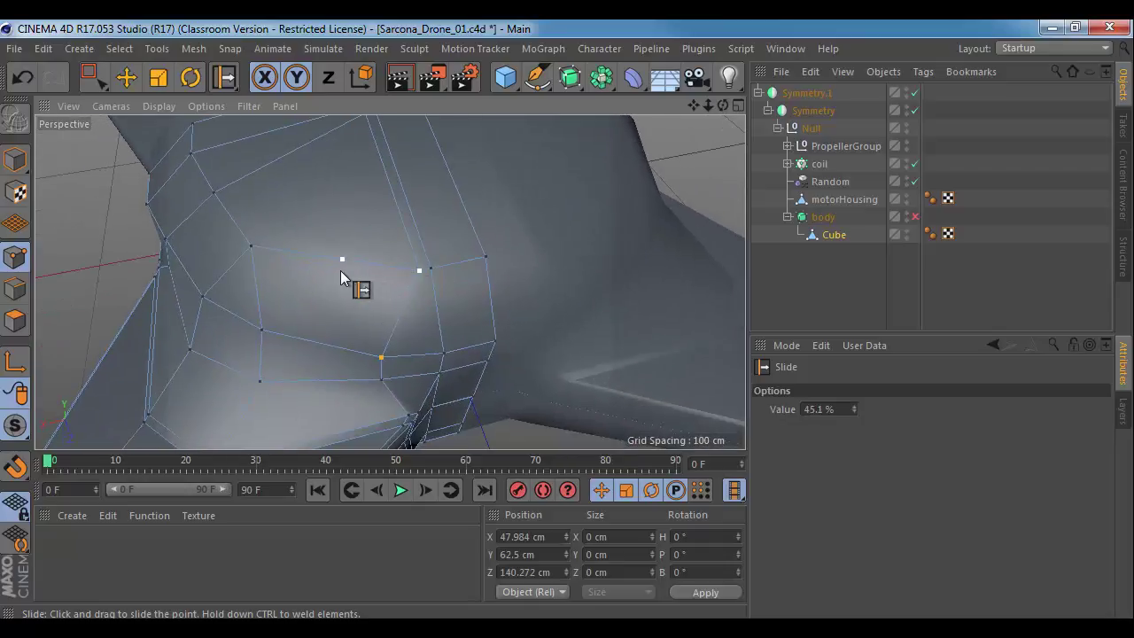
left_click_drag(567, 288, 319, 237, "alt")
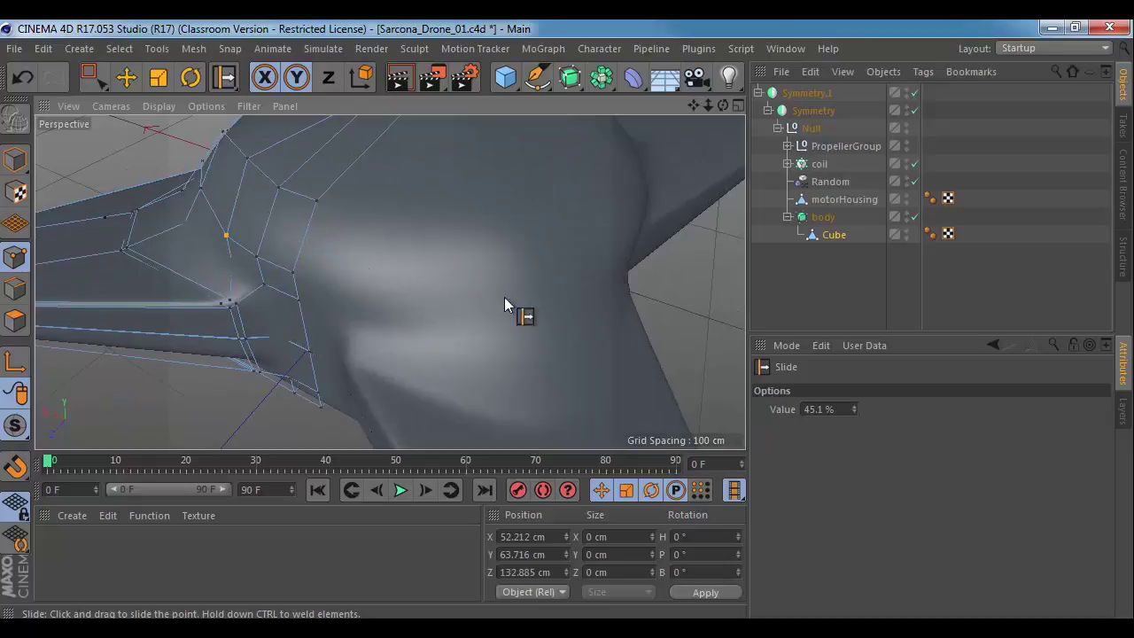
left_click_drag(599, 251, 395, 240, "alt")
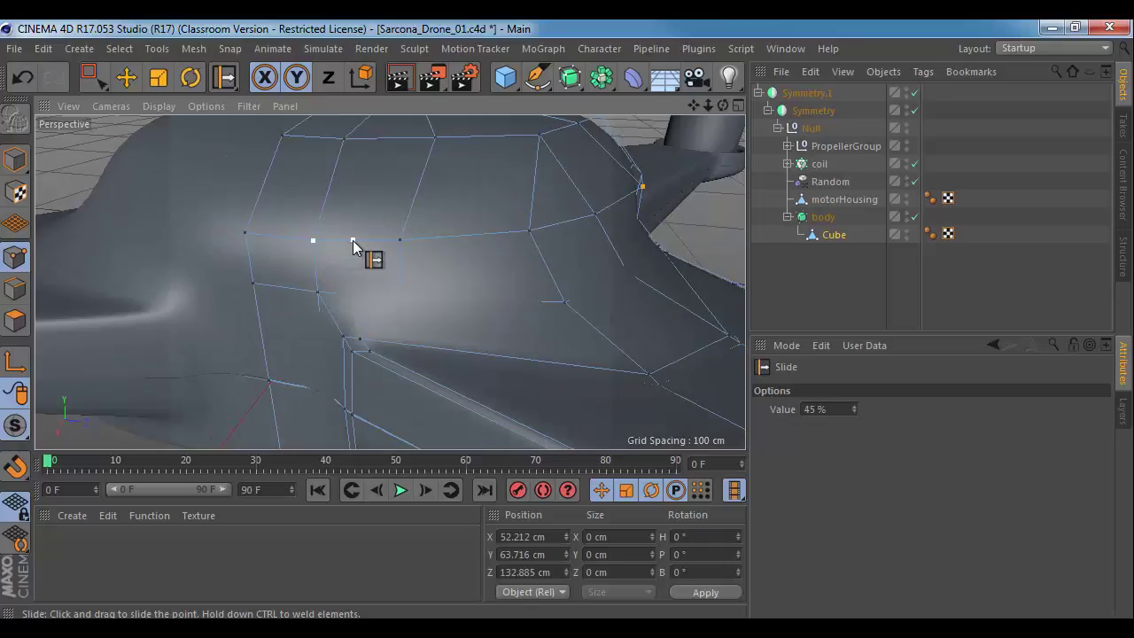
left_click_drag(352, 240, 434, 331)
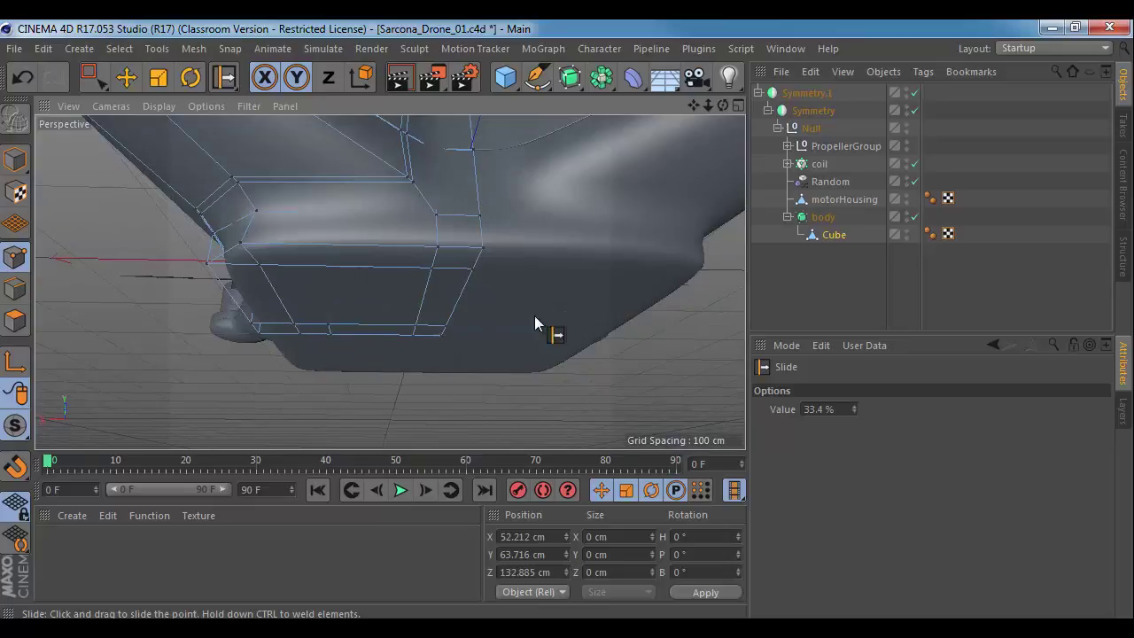
Step: Switch to model mode and examine the smoothed front crease and the whole drone from several angles
left_click(15, 161)
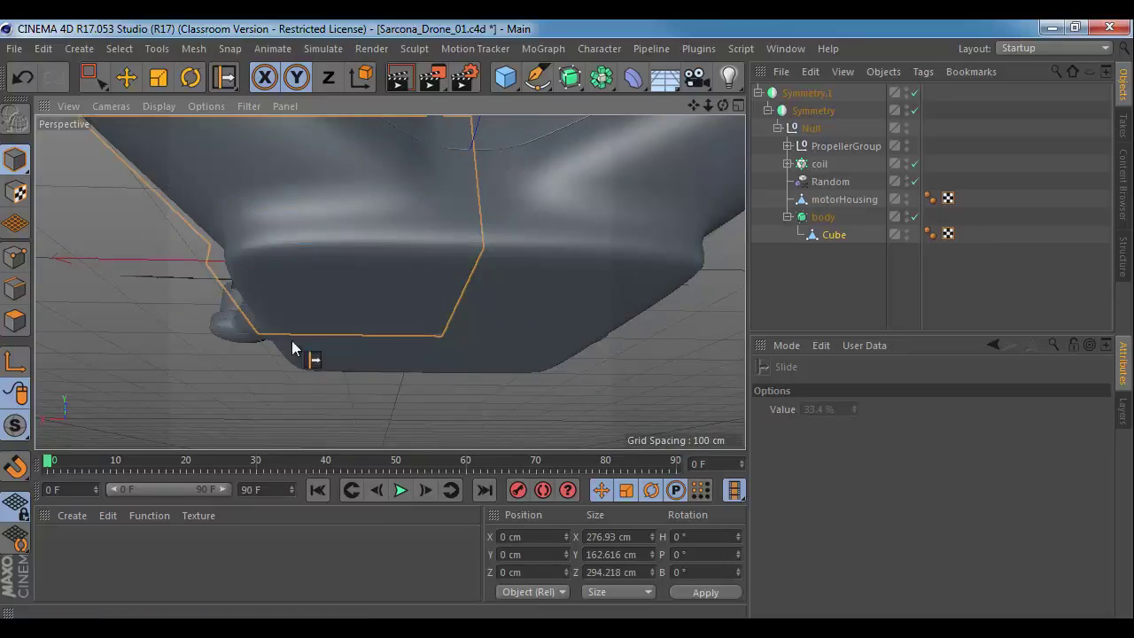
left_click_drag(340, 293, 607, 414, "alt")
middle_click_drag(418, 288, 524, 223, "alt")
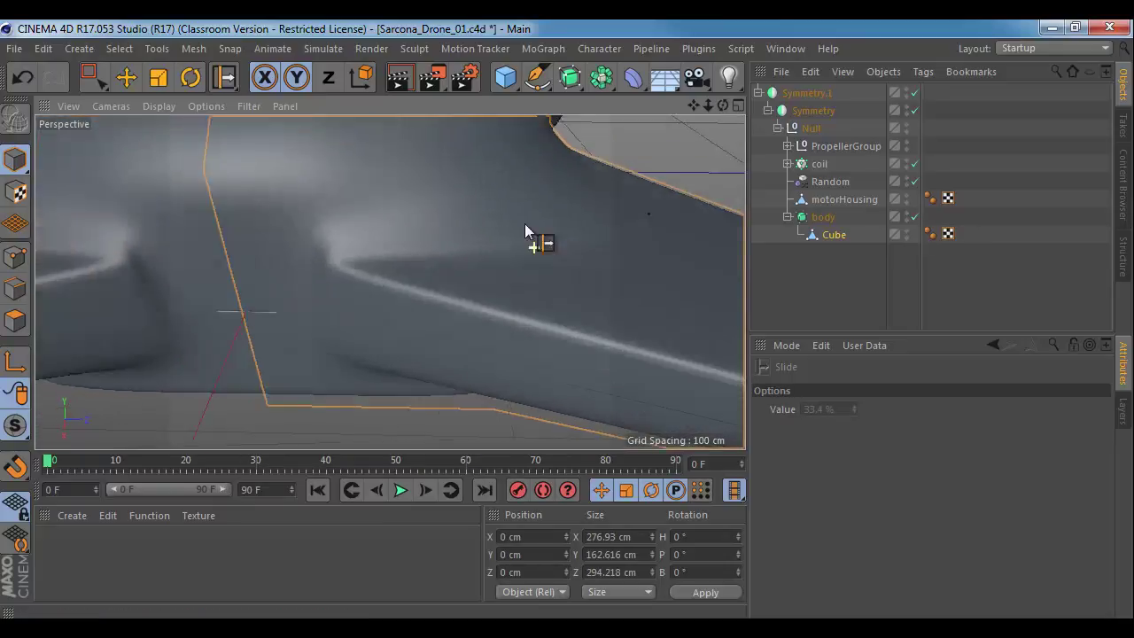
left_click_drag(525, 230, 564, 205, "alt")
right_click_drag(564, 204, 498, 220, "alt")
middle_click_drag(499, 220, 405, 260, "alt")
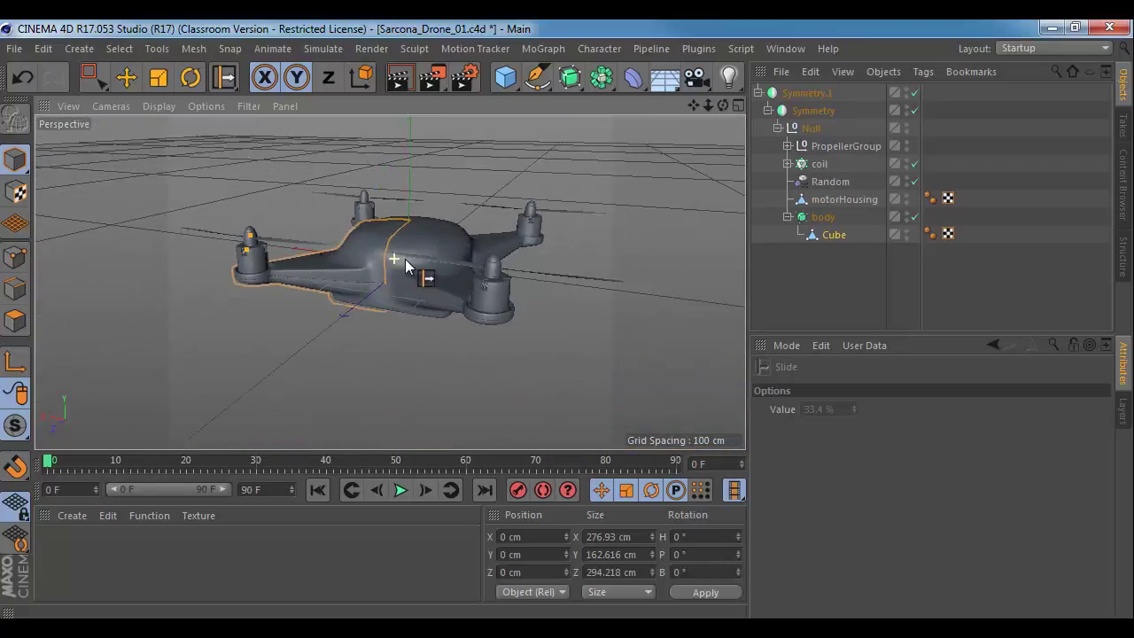
left_click_drag(405, 260, 430, 263, "alt")
right_click_drag(430, 263, 489, 269, "alt")
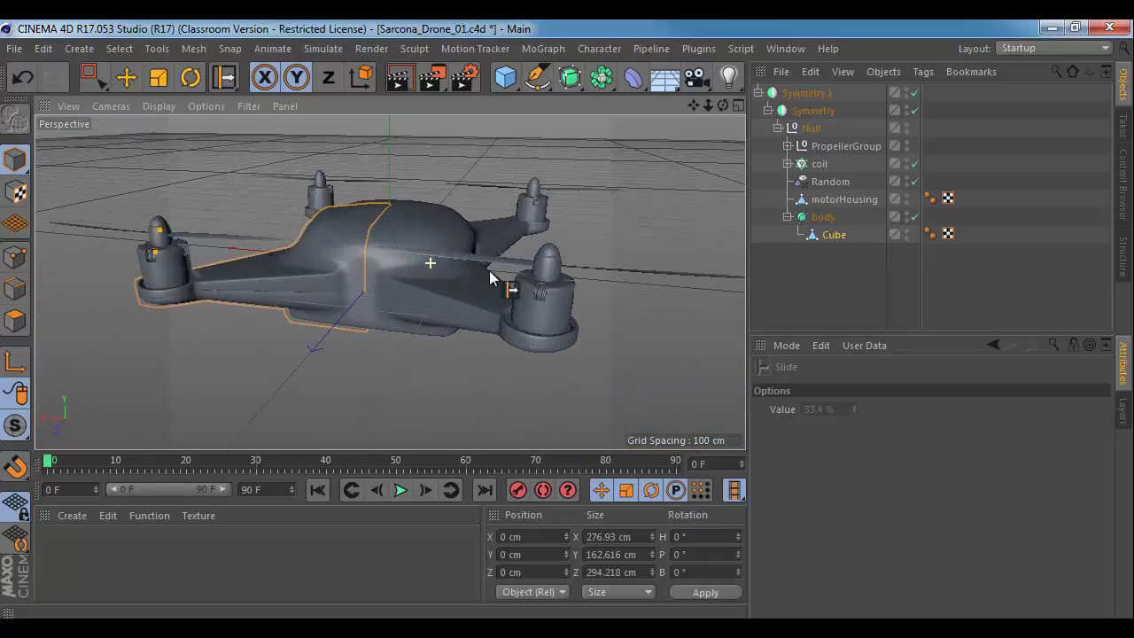
Step: Try taking the Null group out of the symmetry objects, and undo the change
left_click(815, 133)
left_click_drag(813, 252, 812, 256)
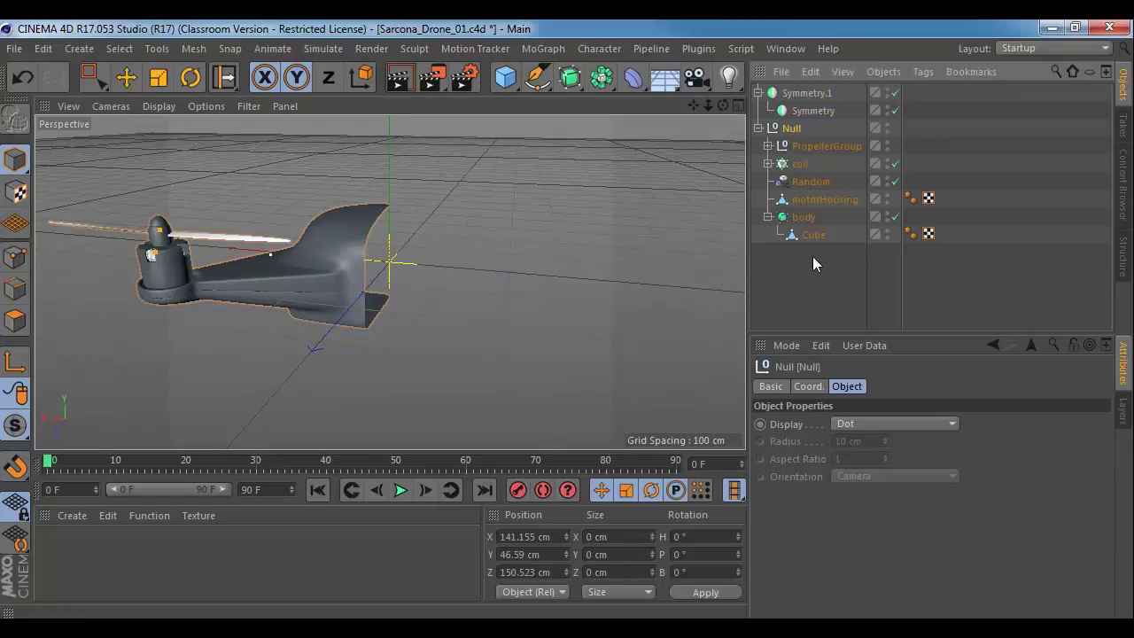
left_click_drag(355, 255, 362, 298, "alt")
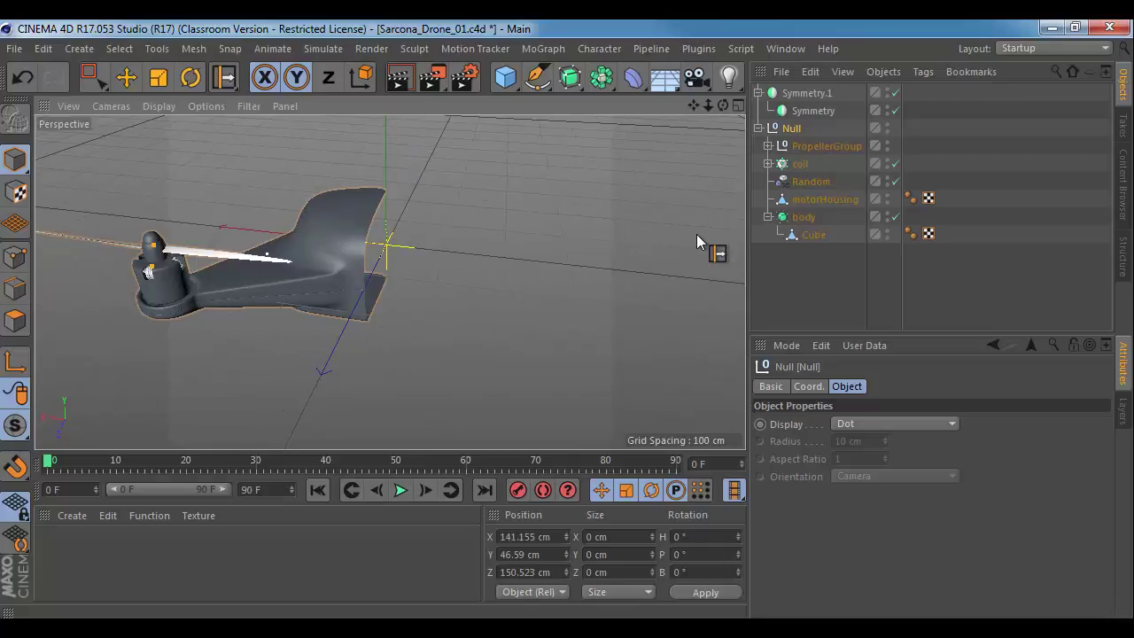
key("ctrl+z")
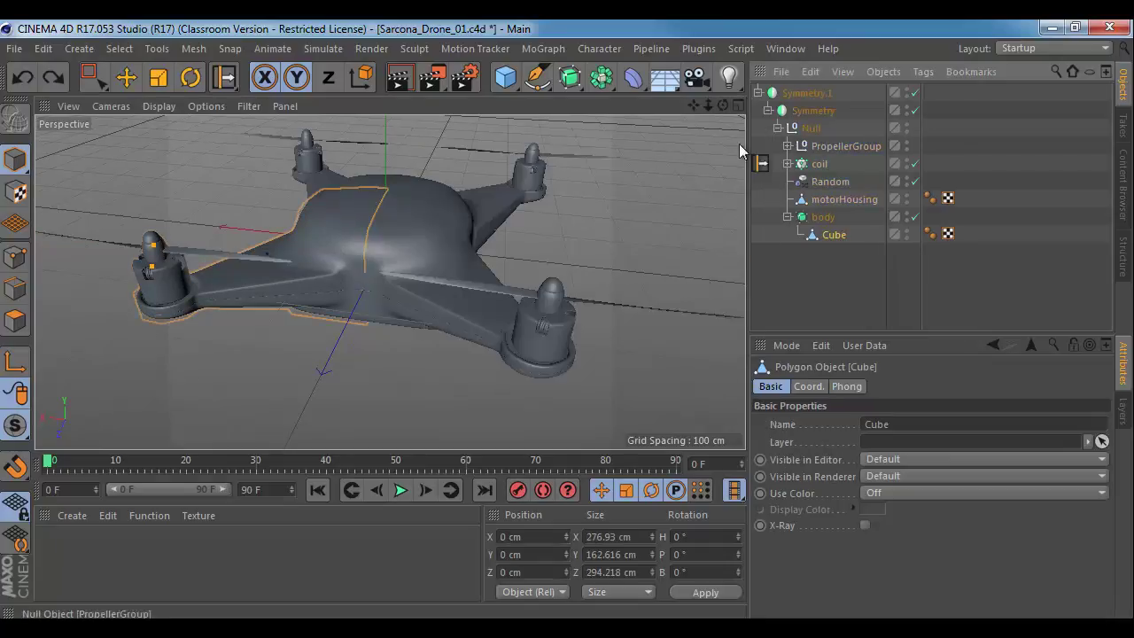
Step: Try rotating the PropellerGroup about its vertical axis, and undo the rotation
left_click(811, 94)
left_click(816, 147)
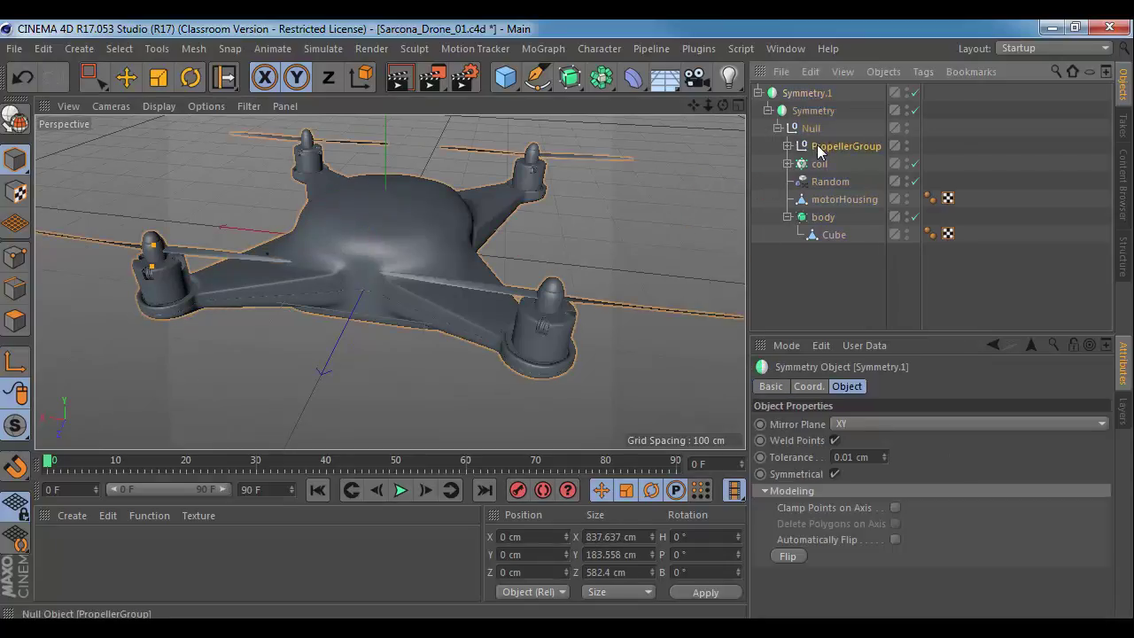
left_click(815, 166)
middle_click_drag(587, 234, 648, 248, "alt")
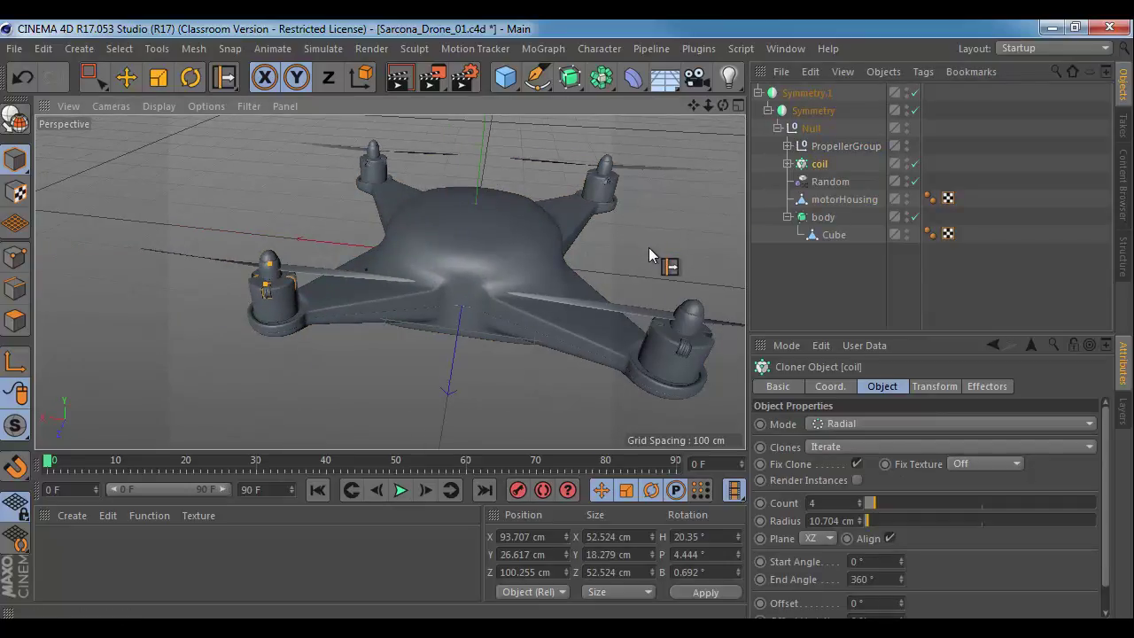
key("e")
left_click(830, 150)
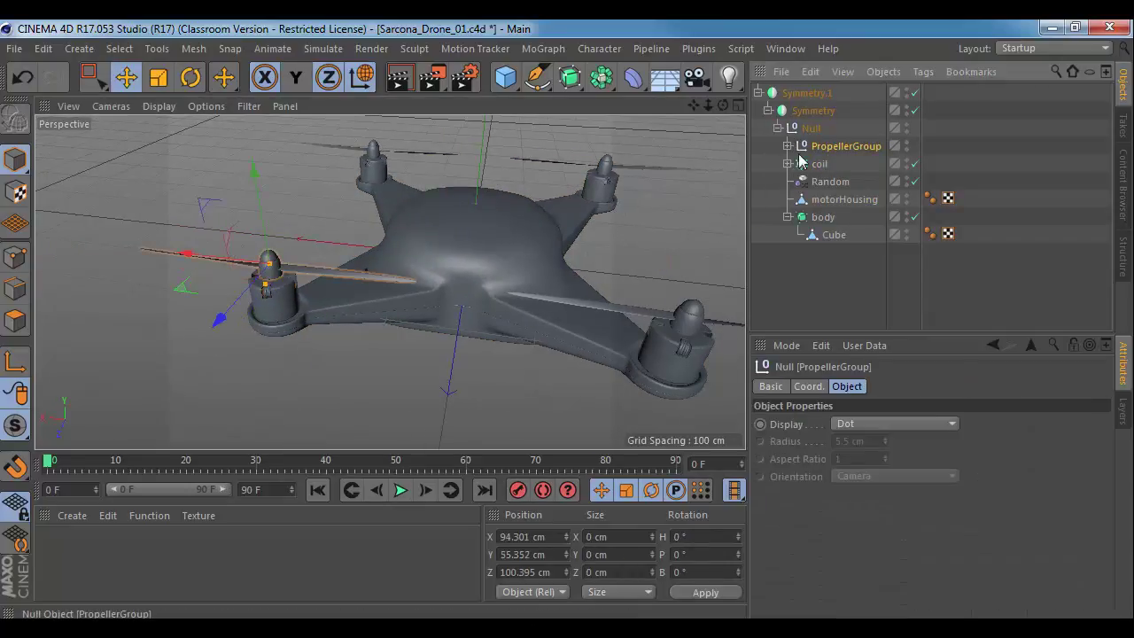
key("r")
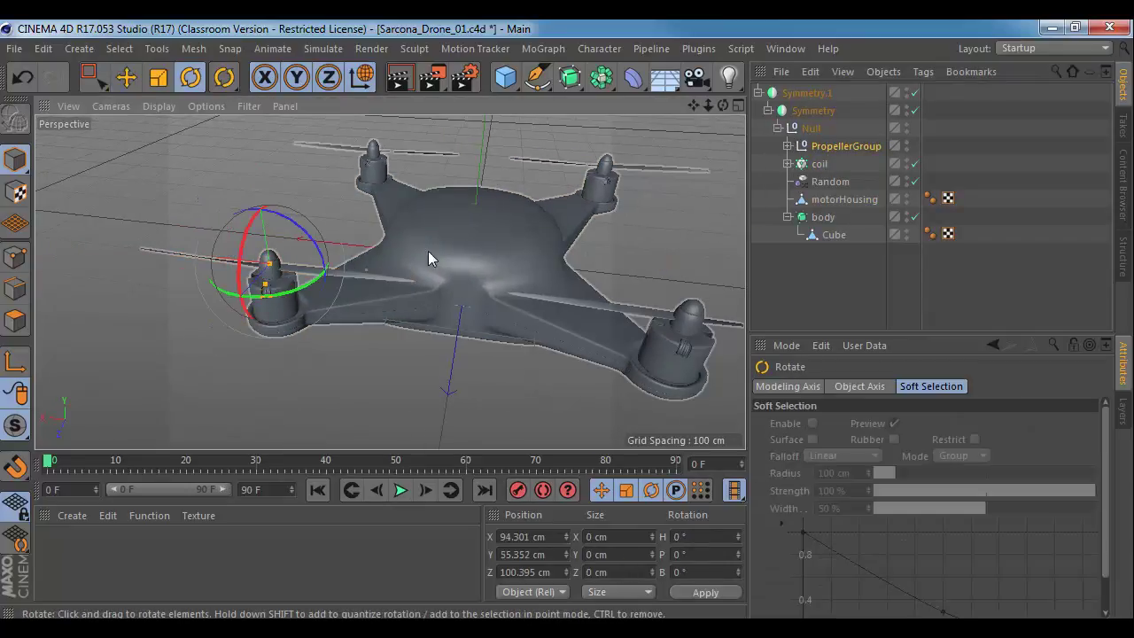
left_click_drag(276, 303, 157, 311)
key("ctrl+z")
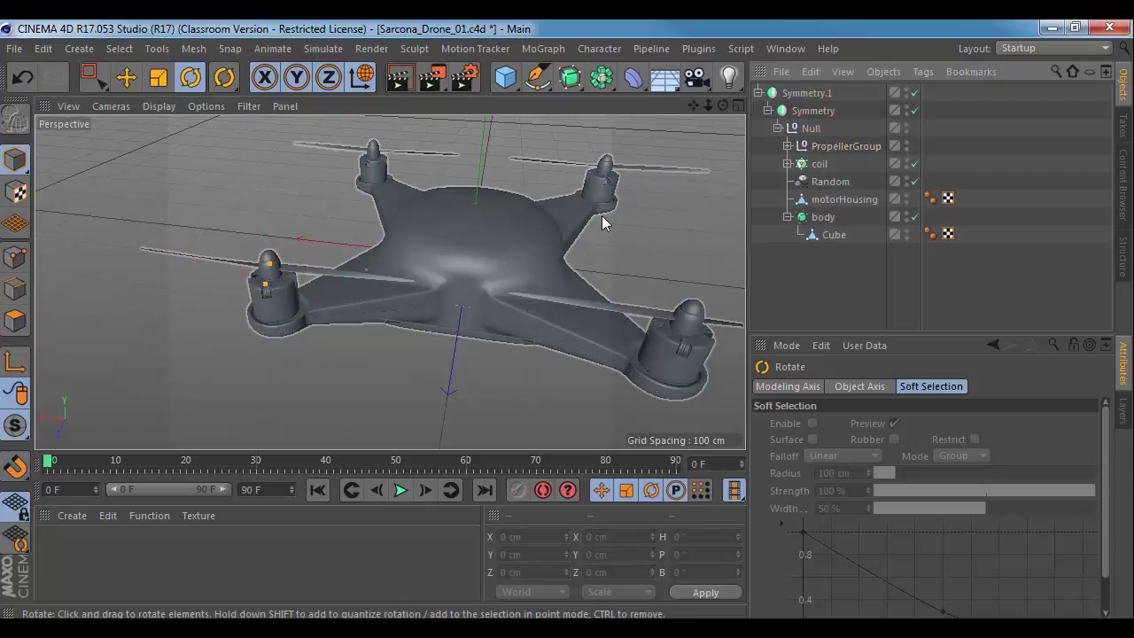
Step: Add a cylinder primitive to the scene at the centre of the drone
left_click_drag(608, 261, 267, 279, "alt")
left_click_drag(389, 281, 519, 313, "alt")
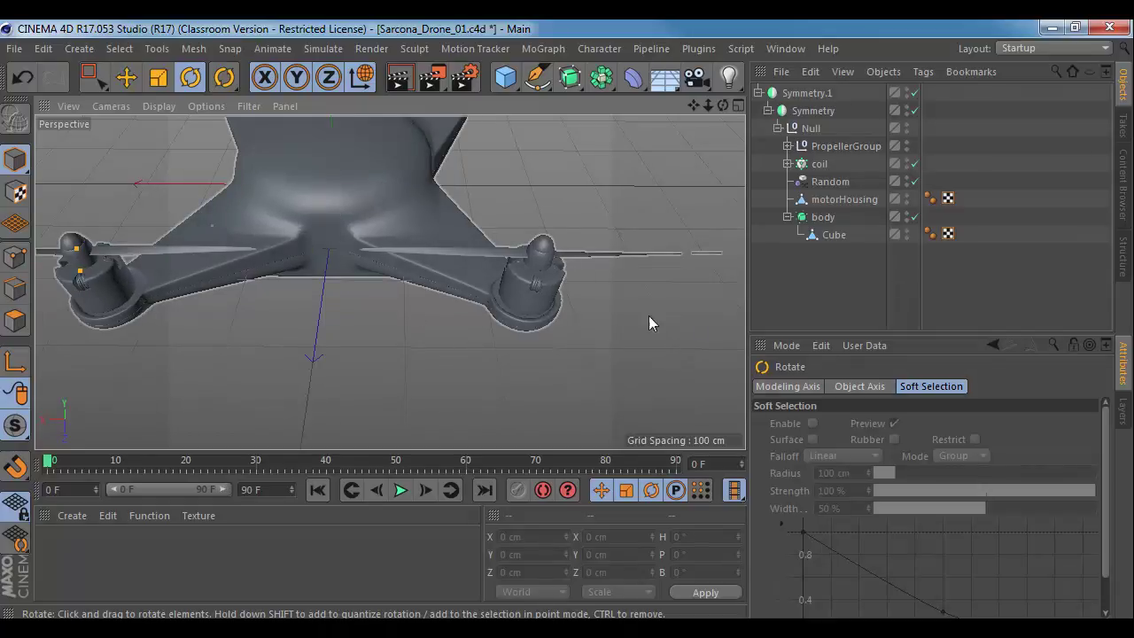
left_click_drag(649, 316, 594, 299, "alt")
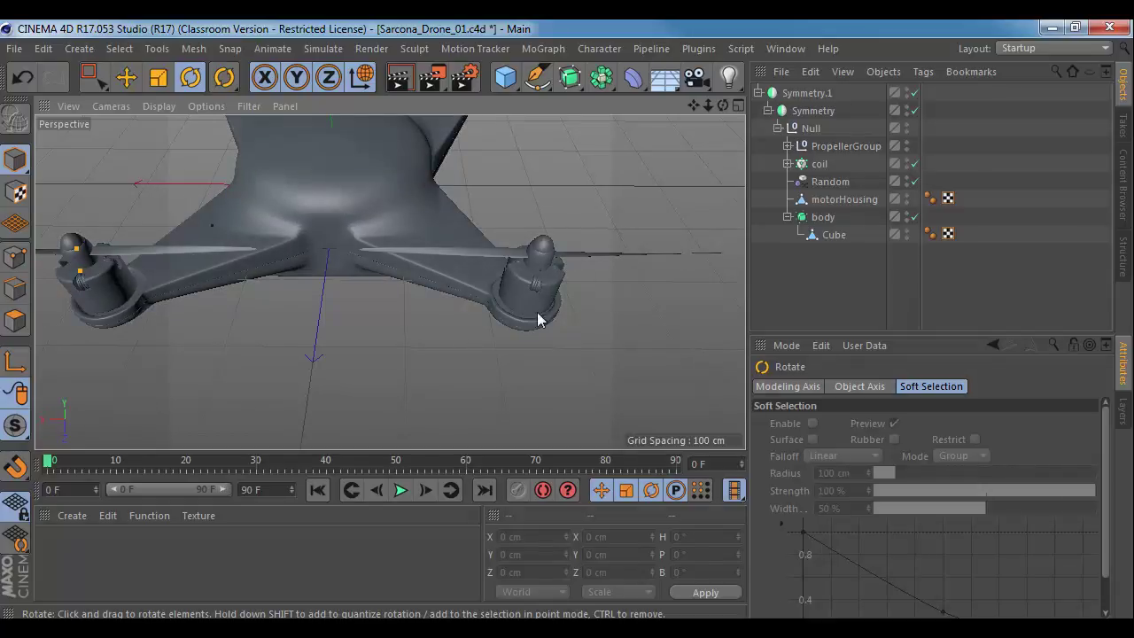
left_click(92, 51)
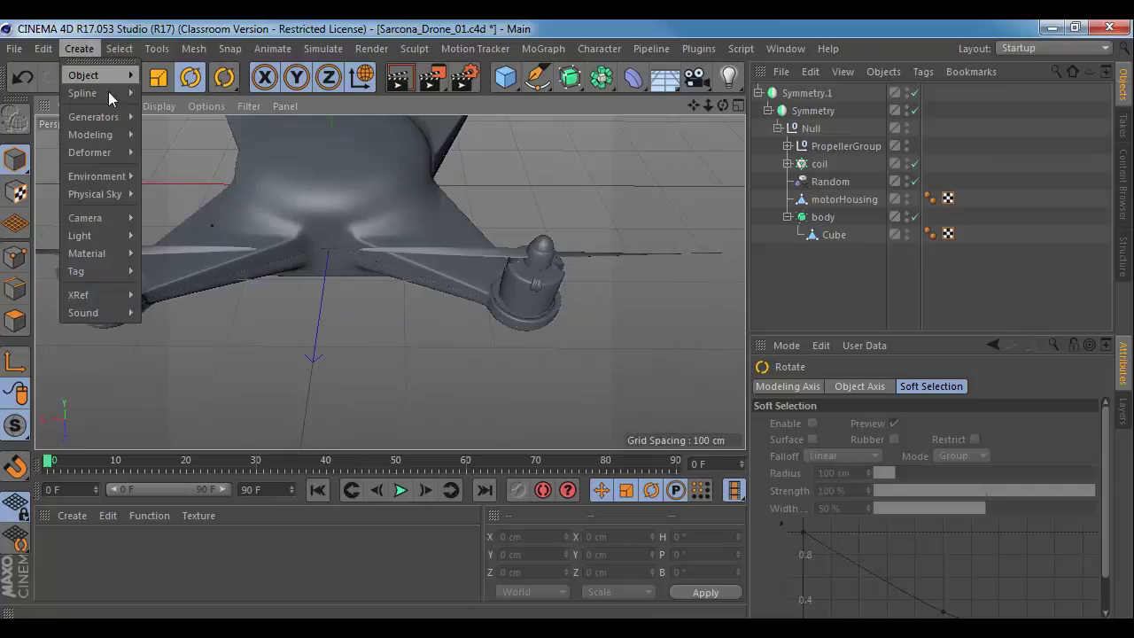
mouse_move(107, 75)
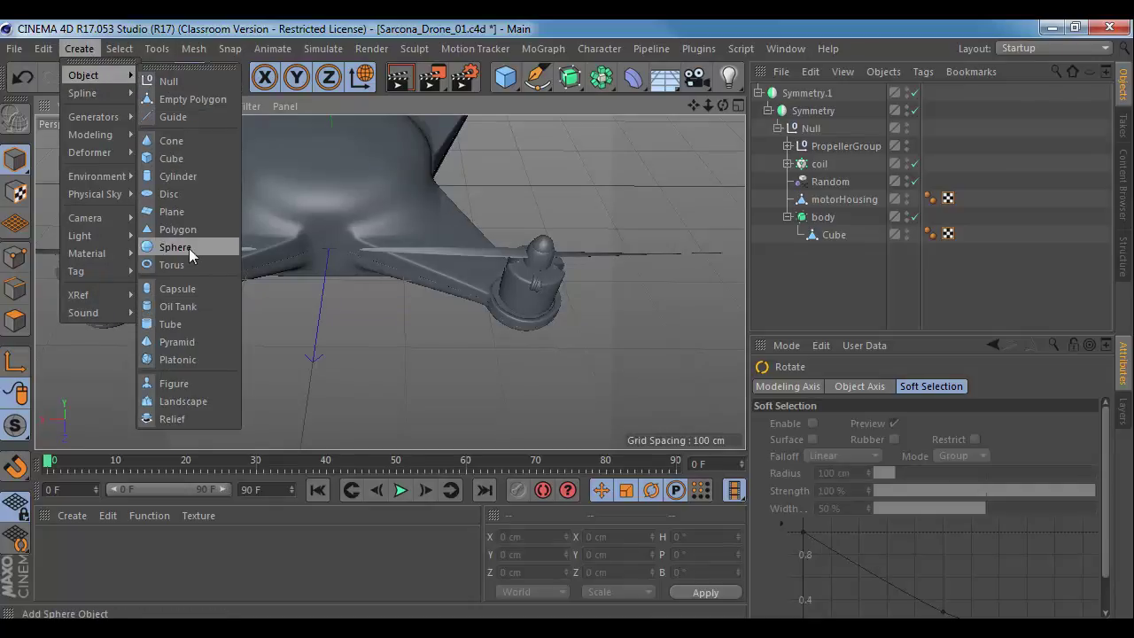
left_click(195, 177)
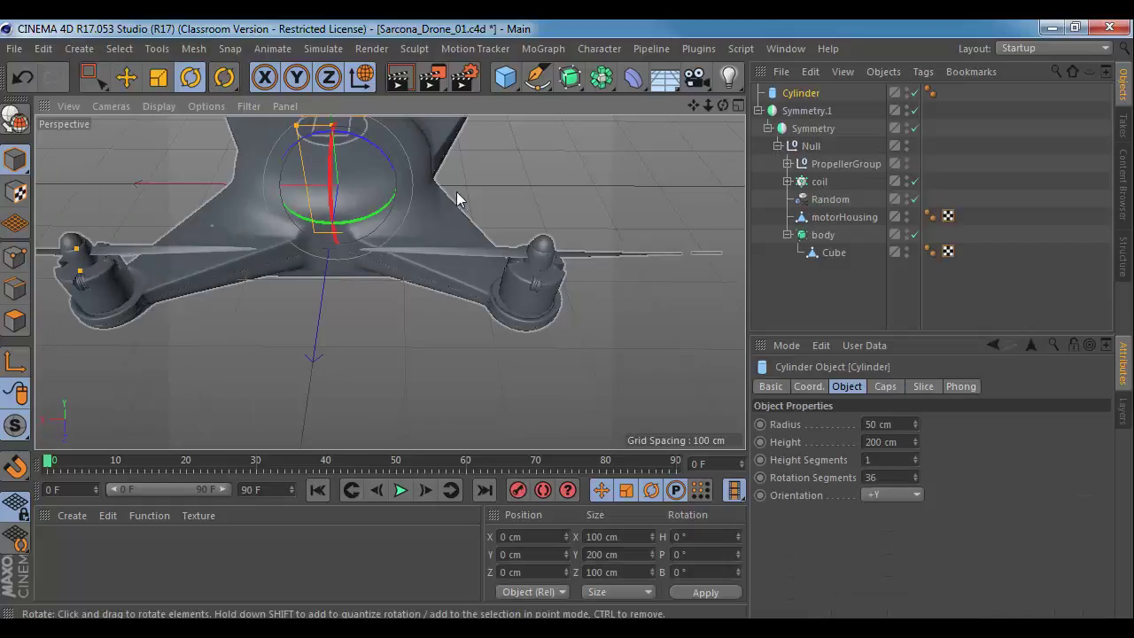
Step: Raise the cylinder straight above the drone body to about Y 224.7 cm
left_click_drag(457, 195, 588, 205, "alt")
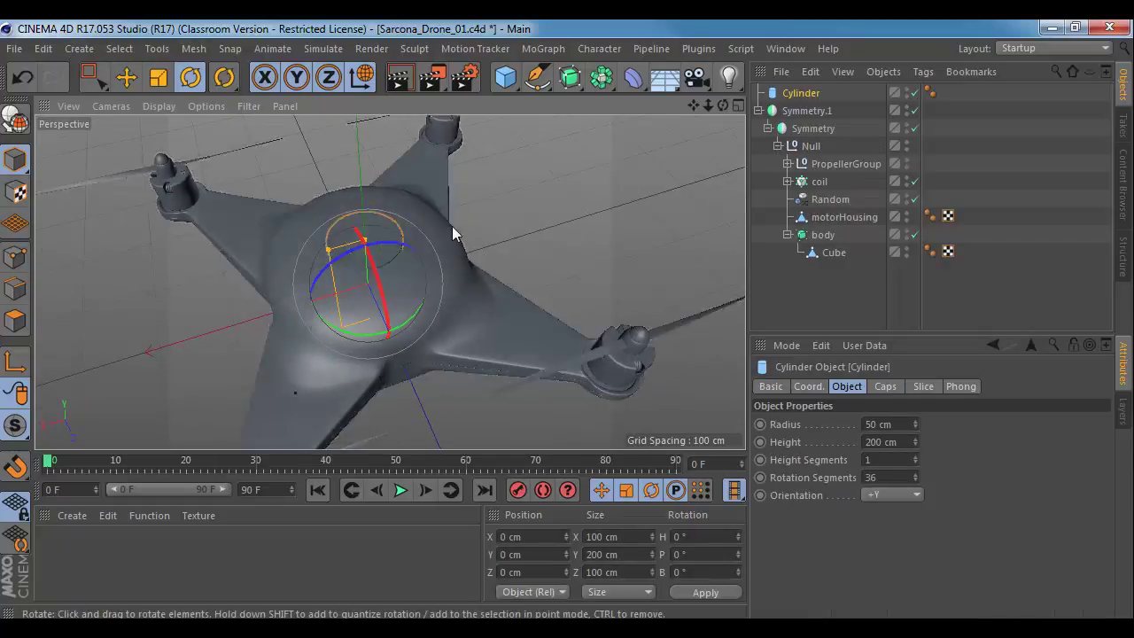
key("w")
key("e")
left_click_drag(364, 225, 363, 142)
left_click_drag(382, 281, 499, 275, "alt")
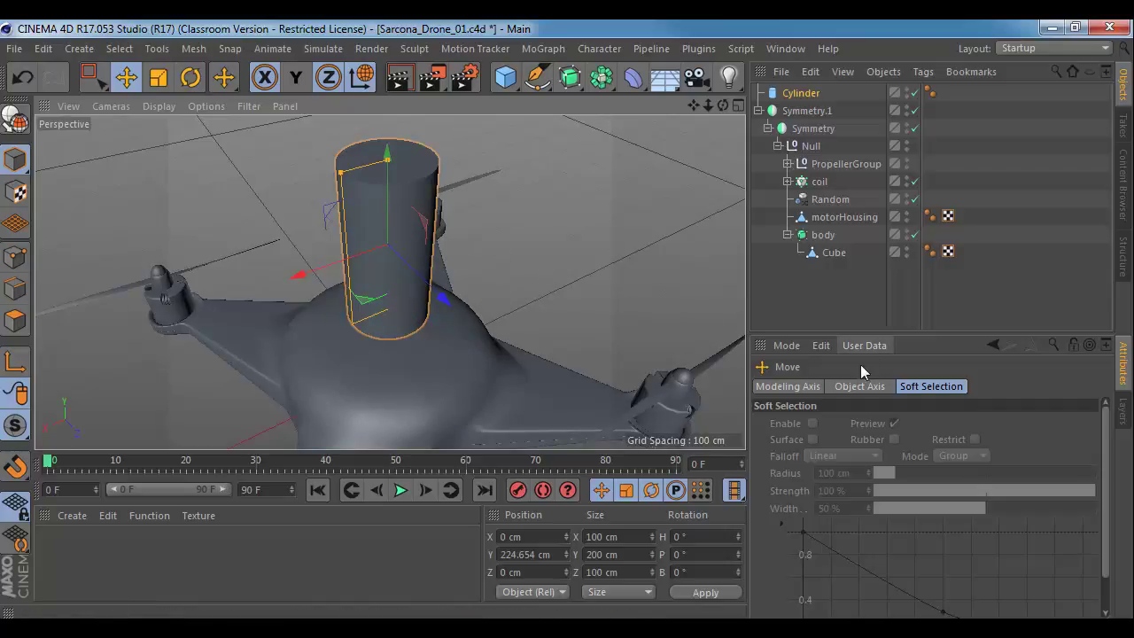
Step: Remove the cylinder's caps so it becomes an open tube
left_click(859, 387)
left_click(802, 94)
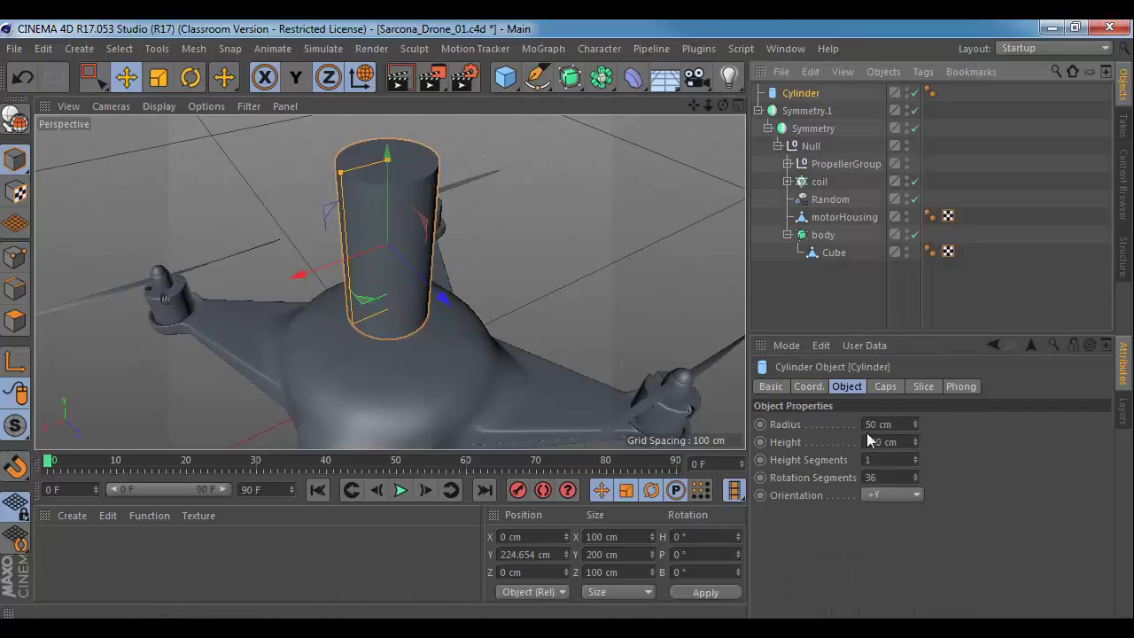
left_click(887, 388)
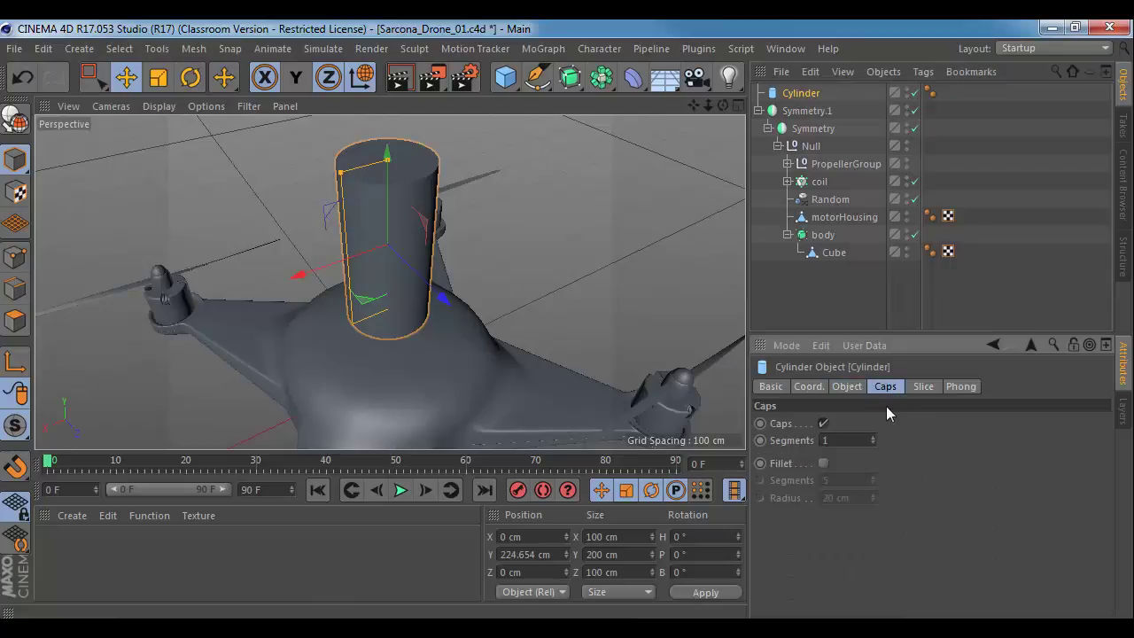
left_click(823, 423)
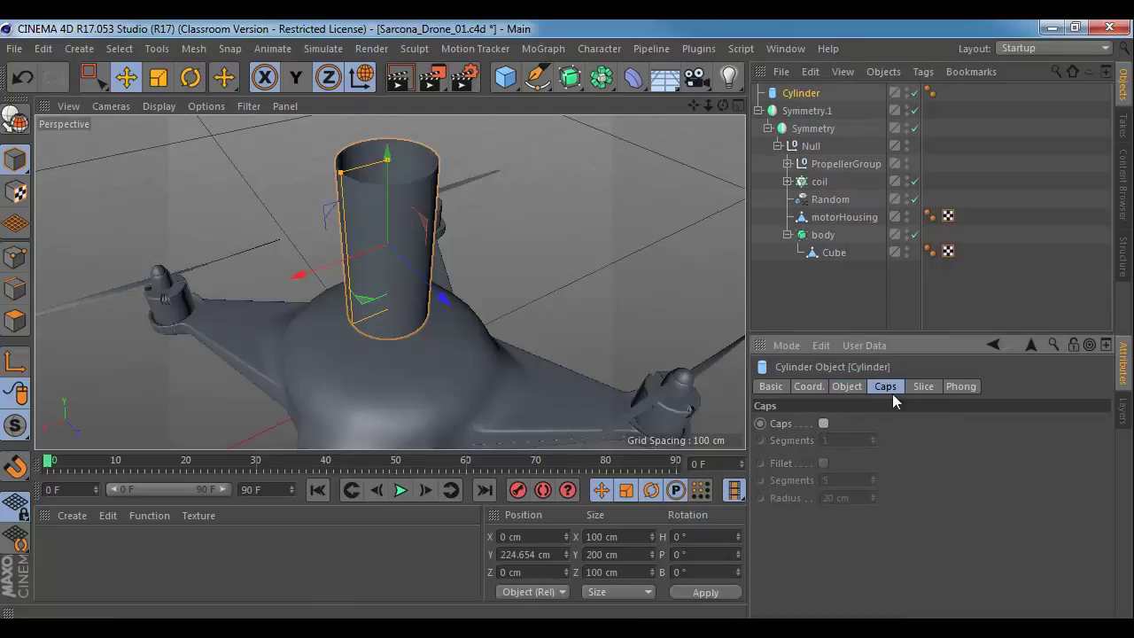
Step: Set the cylinder's height to 29 cm and its radius to 201 cm
left_click(846, 387)
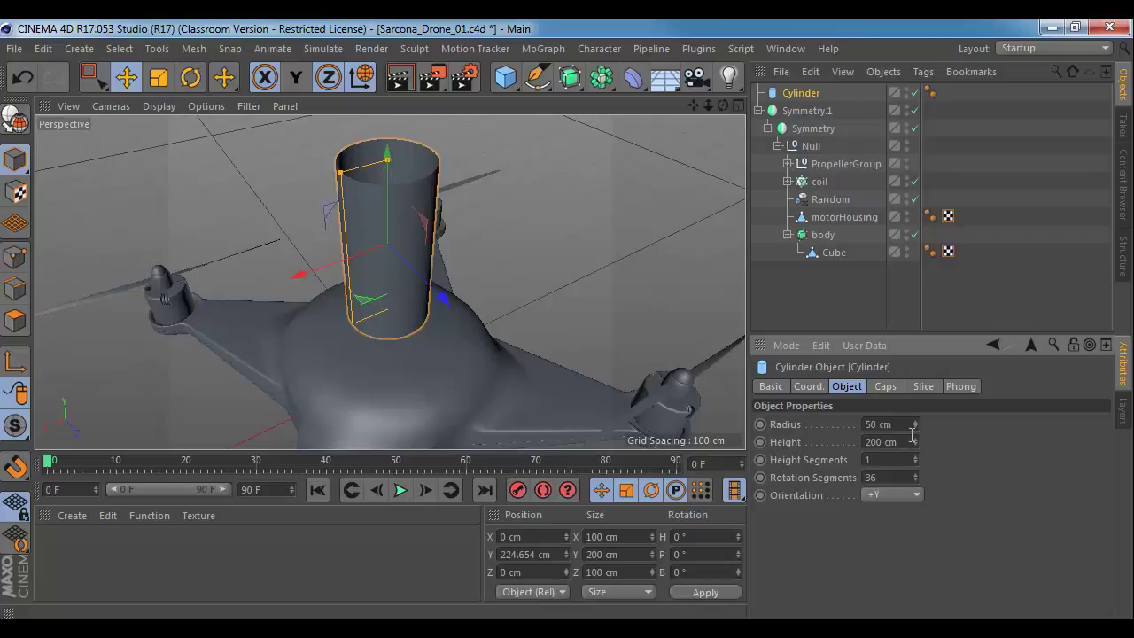
left_click_drag(915, 441, 915, 517)
left_click_drag(620, 390, 481, 185, "alt")
right_click_drag(553, 258, 521, 265, "alt")
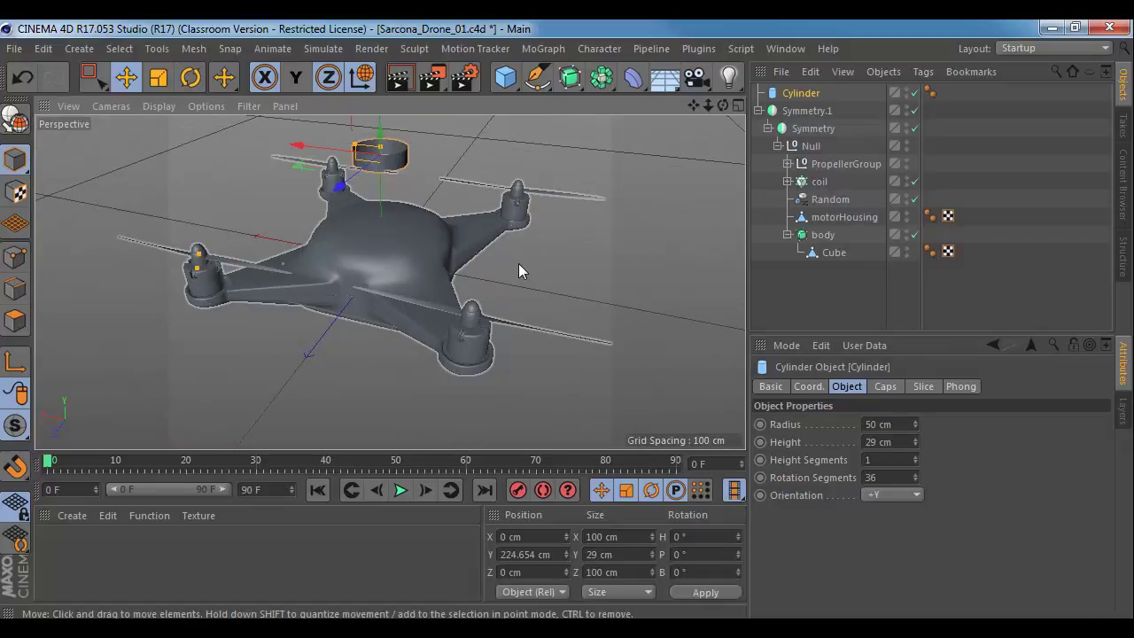
left_click_drag(518, 263, 417, 222, "alt")
left_click_drag(915, 424, 914, 419)
left_click_drag(549, 400, 477, 217, "alt")
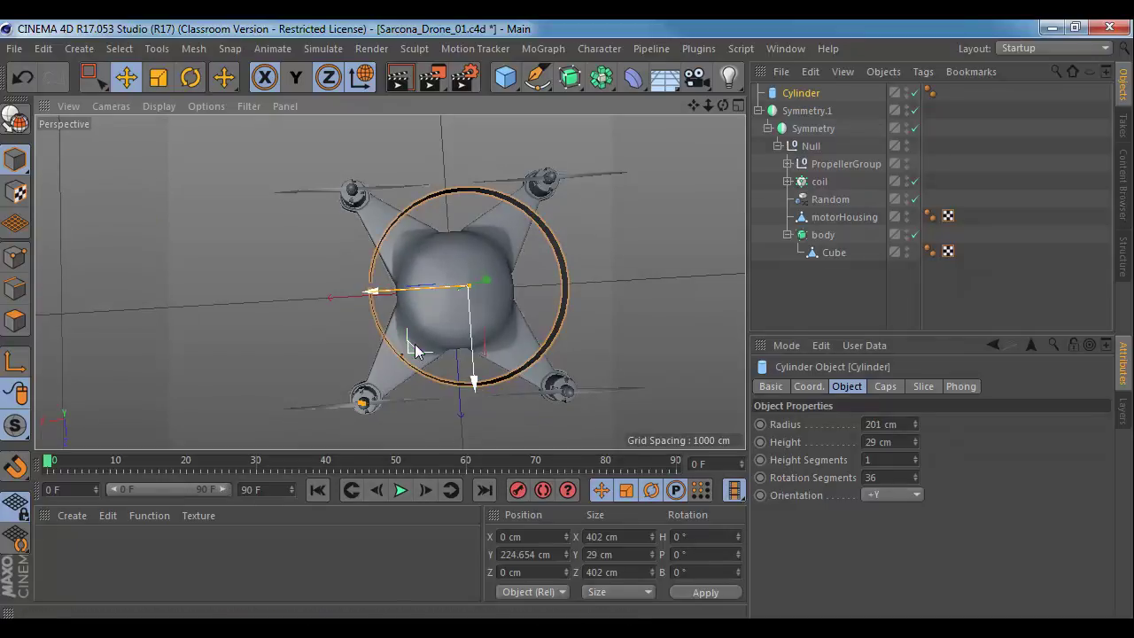
Step: Try to move the ring horizontally around one of the drone's propeller motors, and undo the move
left_click_drag(405, 349, 298, 473)
left_click_drag(485, 331, 502, 280, "alt")
key("F5")
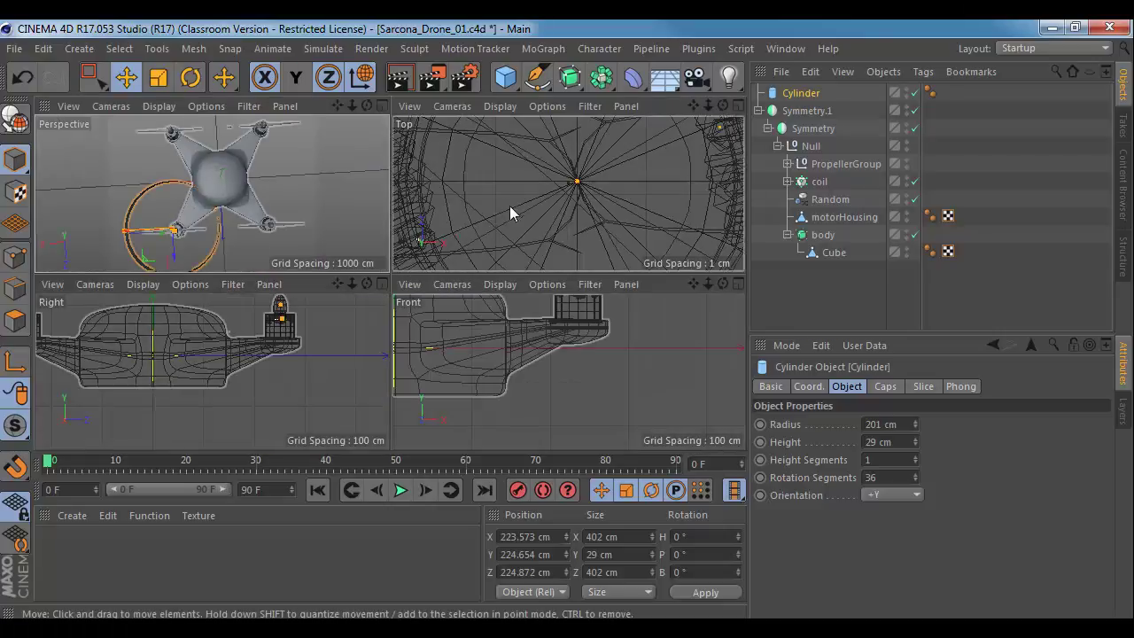
right_click_drag(637, 201, 532, 199, "alt")
scroll(532, 198, "down", 8)
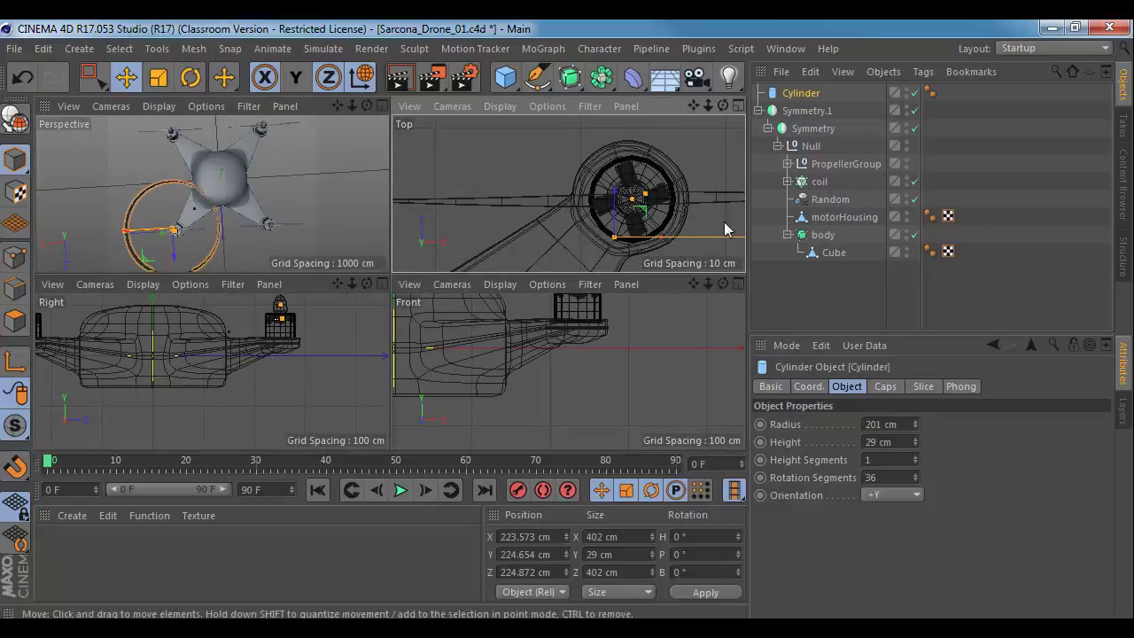
middle_click_drag(607, 191, 572, 178, "alt")
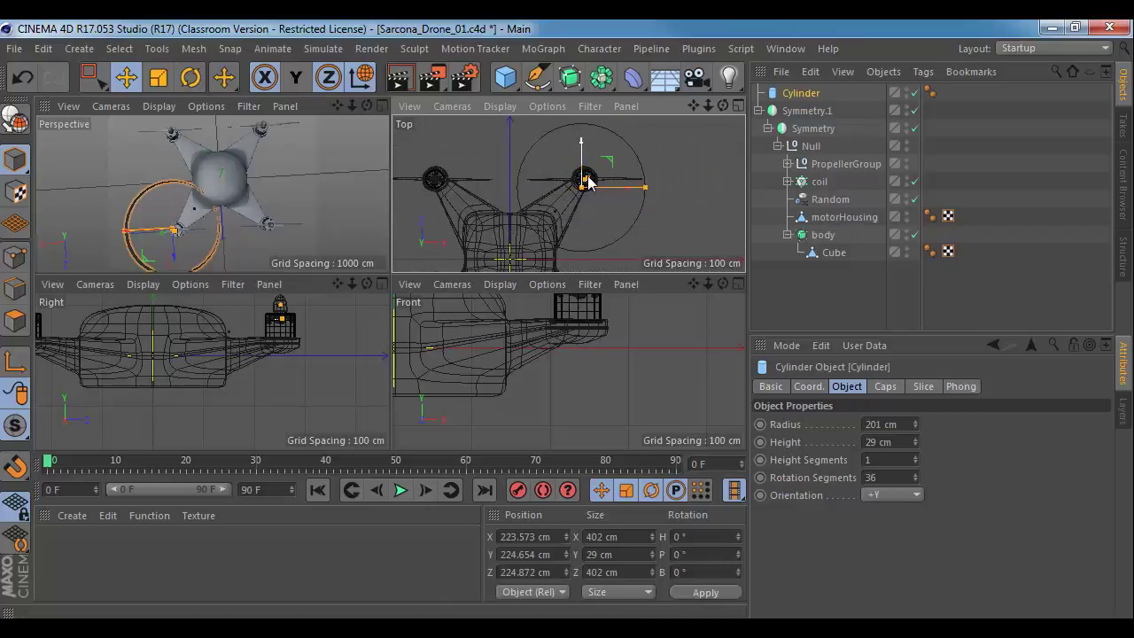
middle_click(356, 172)
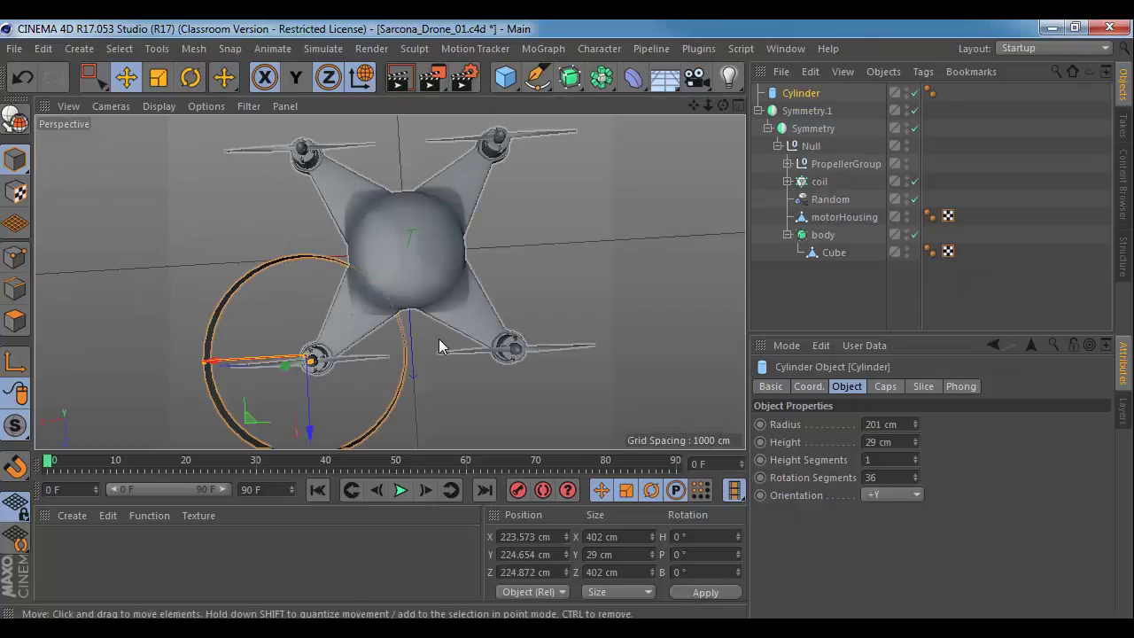
left_click_drag(438, 340, 593, 176, "alt")
key("ctrl+z")
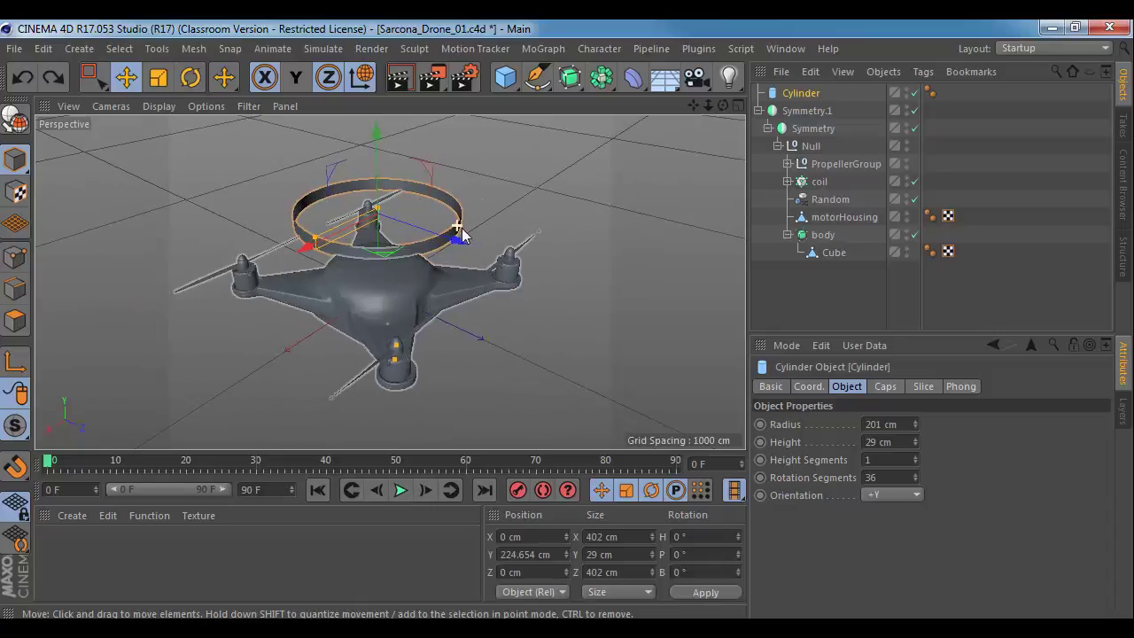
Step: Set the perspective view's display to Gouraud Shading (Lines) so the polygon edges show
right_click_drag(458, 232, 652, 269, "alt")
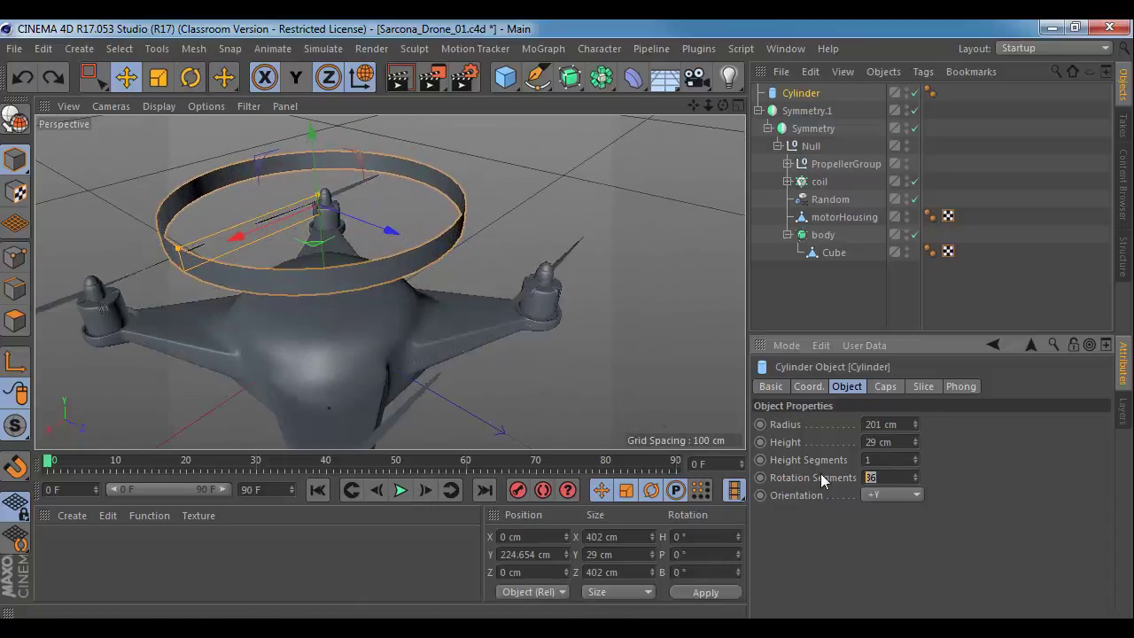
left_click(159, 106)
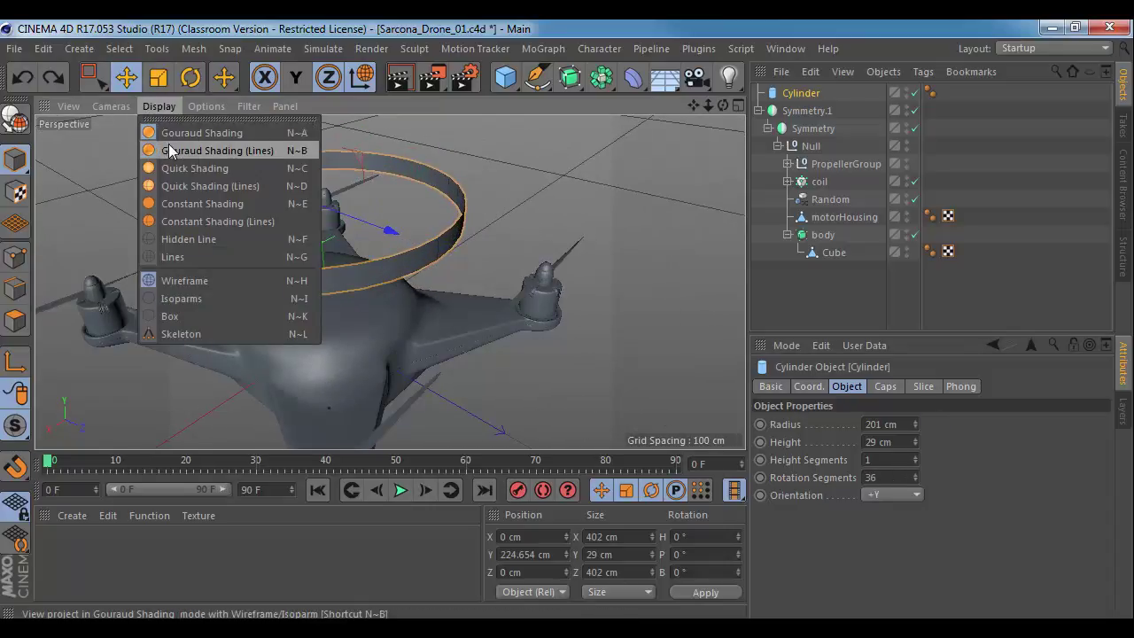
left_click(204, 151)
left_click_drag(496, 261, 340, 209, "alt")
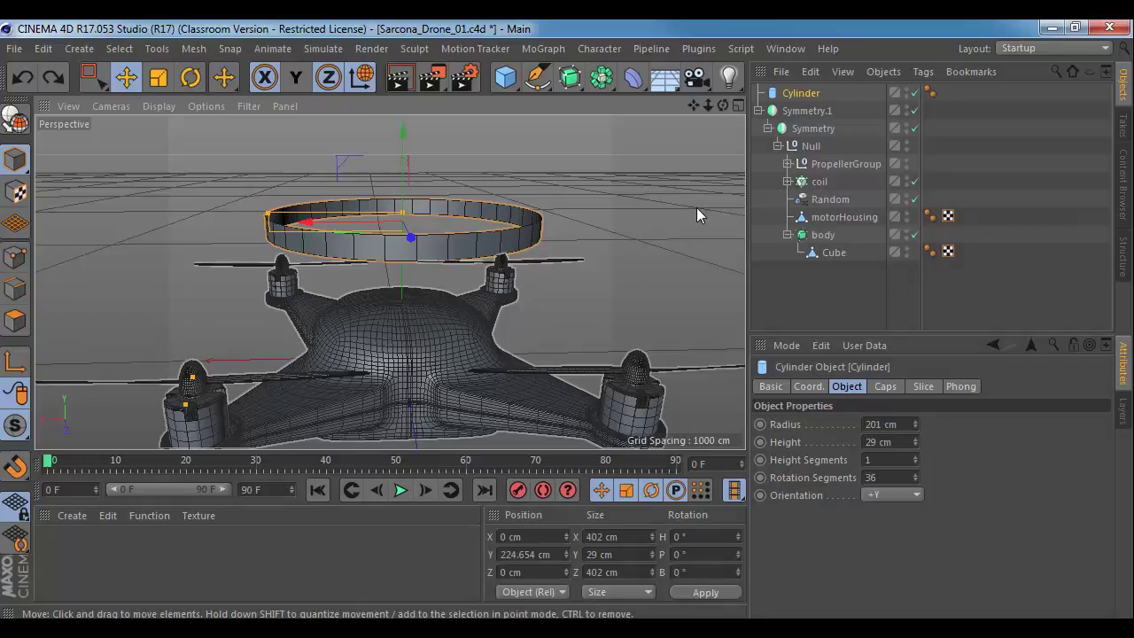
left_click_drag(458, 251, 390, 283, "alt")
middle_click_drag(389, 282, 456, 243, "alt")
left_click_drag(455, 241, 461, 247, "alt")
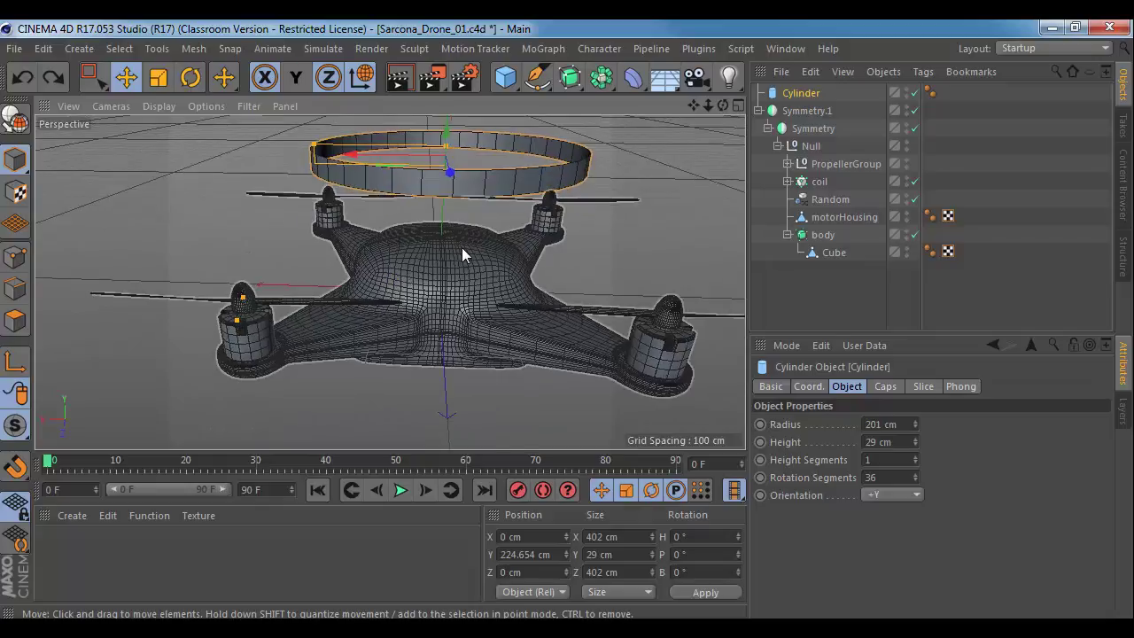
Step: Switch to Chrome, search Google Images for "drone", examine the white quadcopter with propeller guards, and return to CINEMA 4D
key("alt+Tab")
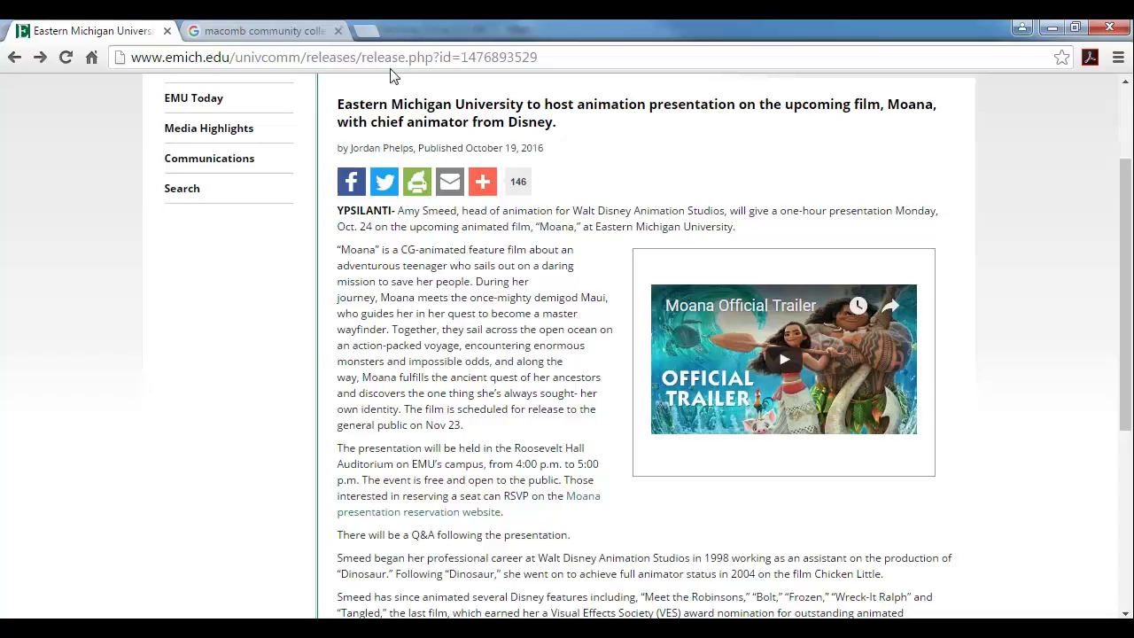
left_click(366, 31)
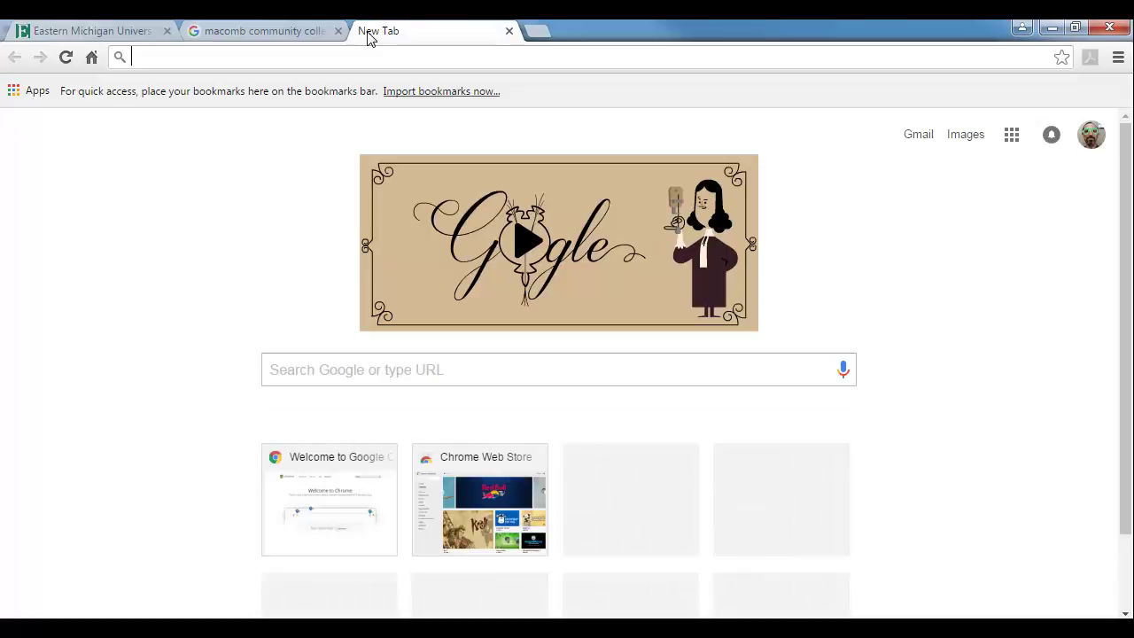
type("drone")
key("Return")
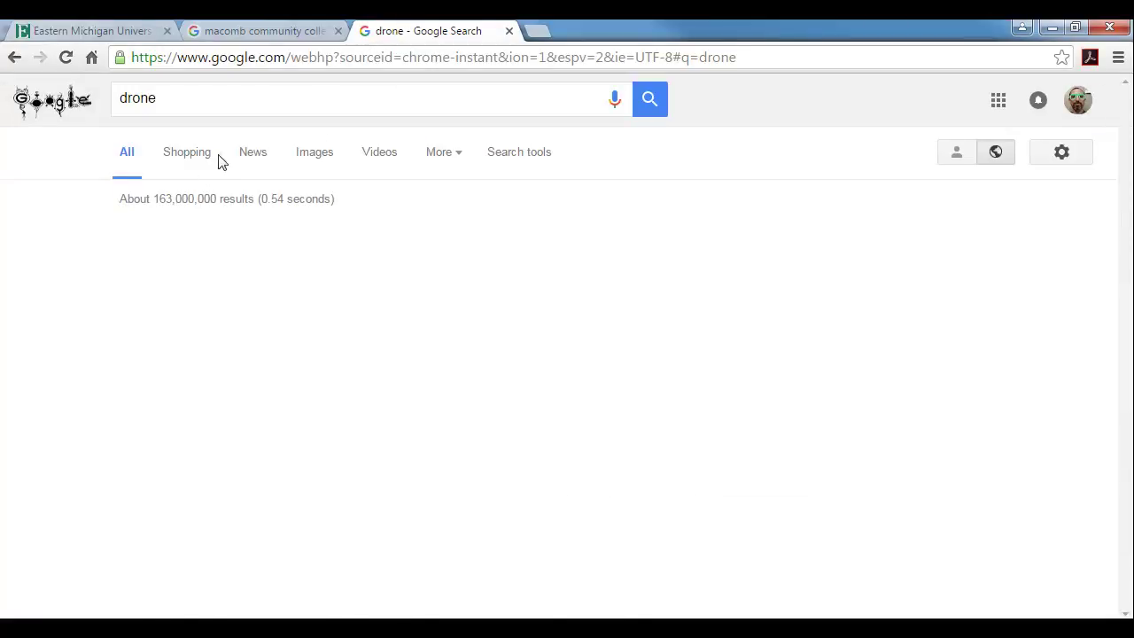
left_click(302, 154)
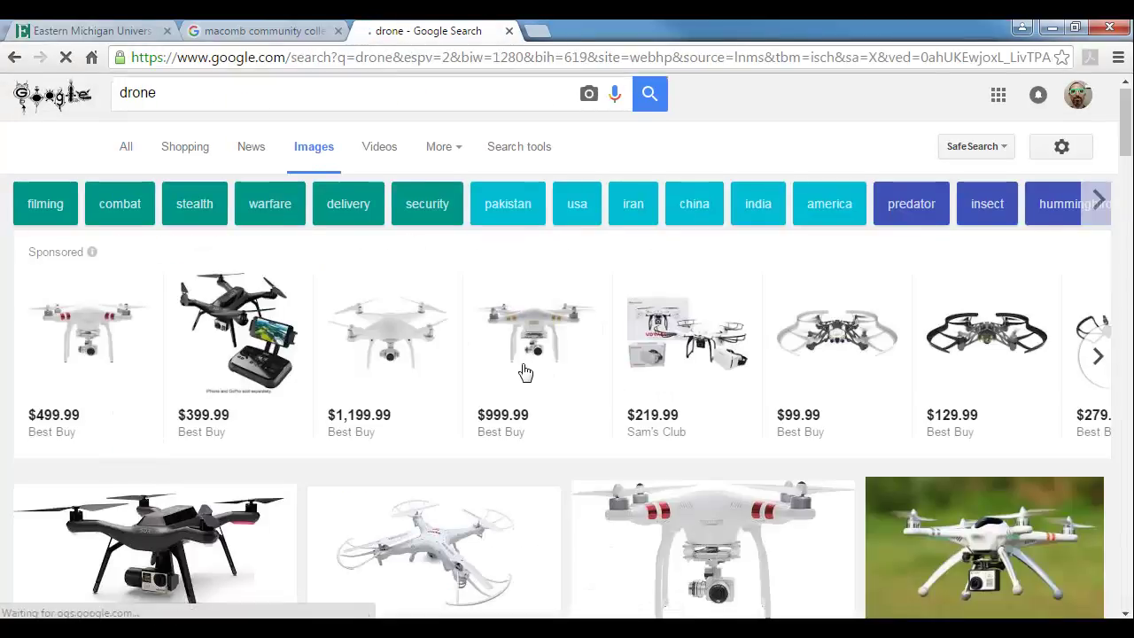
scroll(525, 376, "down", 3)
left_click(500, 380)
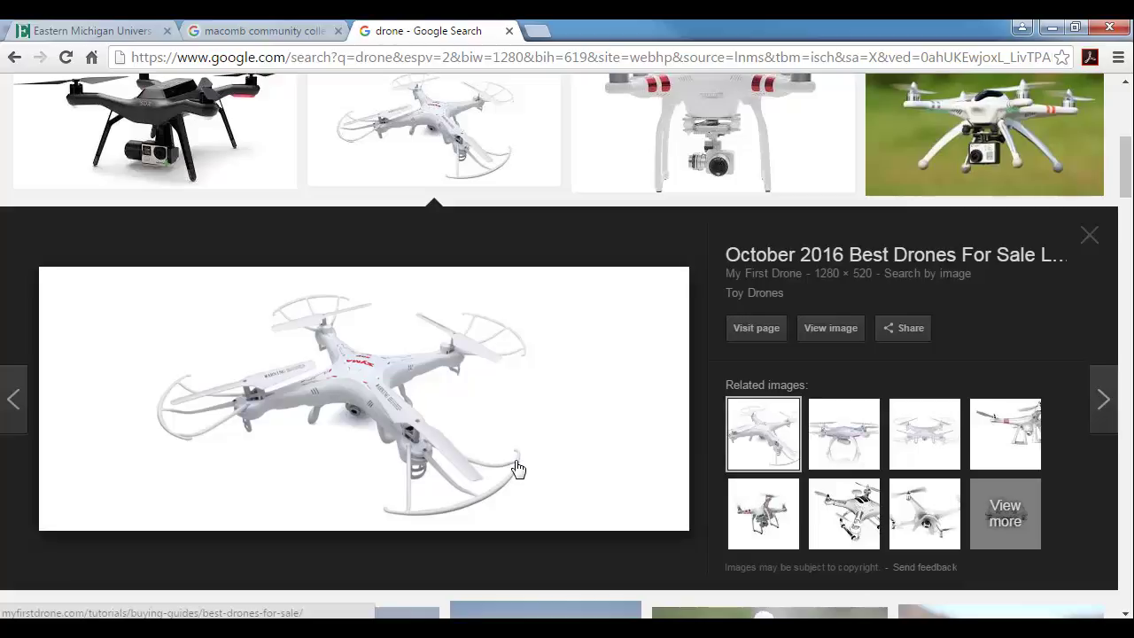
key("alt+Tab")
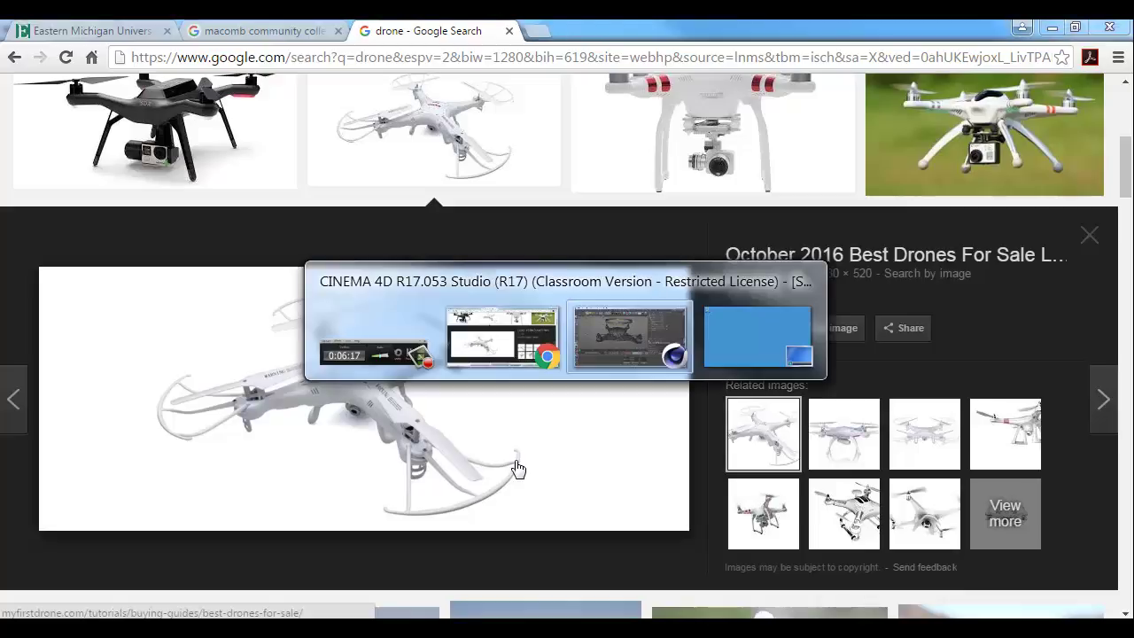
Step: Set the cylinder's rotation segments to 42 and inspect the ring's subdivisions up close
left_click_drag(527, 208, 682, 350, "alt")
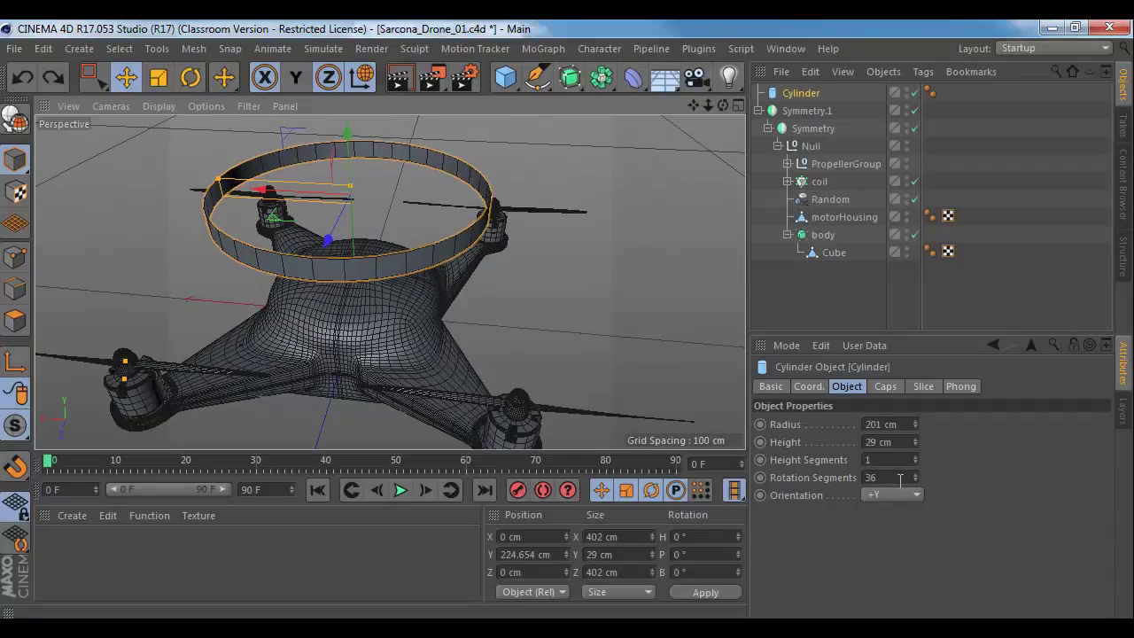
left_click(890, 478)
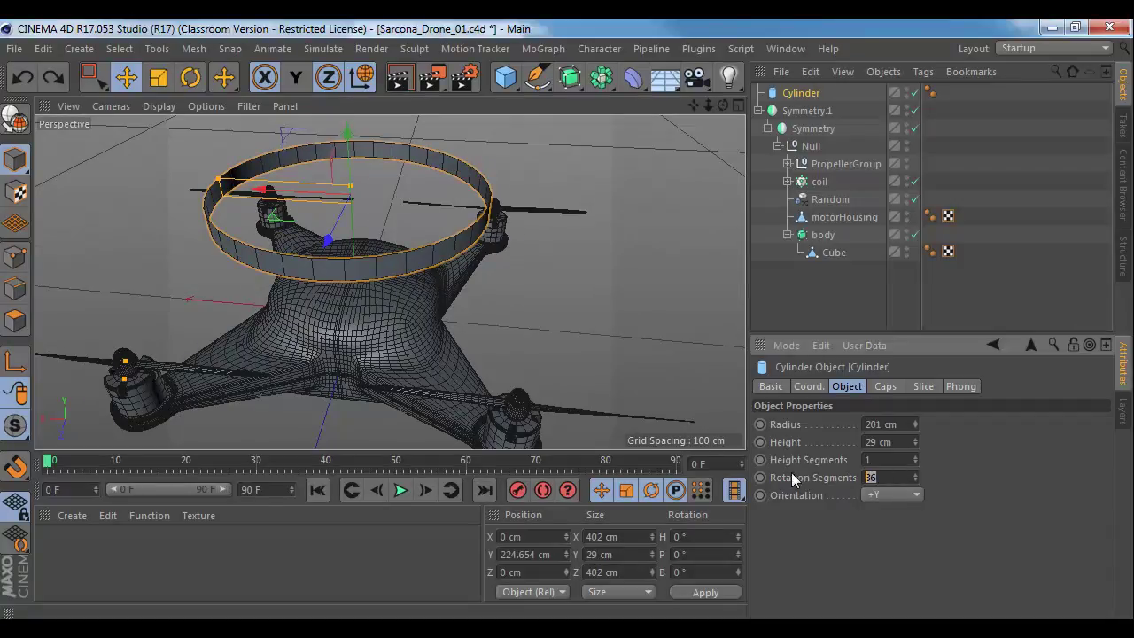
type("42")
key("Return")
left_click_drag(359, 318, 323, 241, "alt")
right_click_drag(323, 241, 291, 253, "alt")
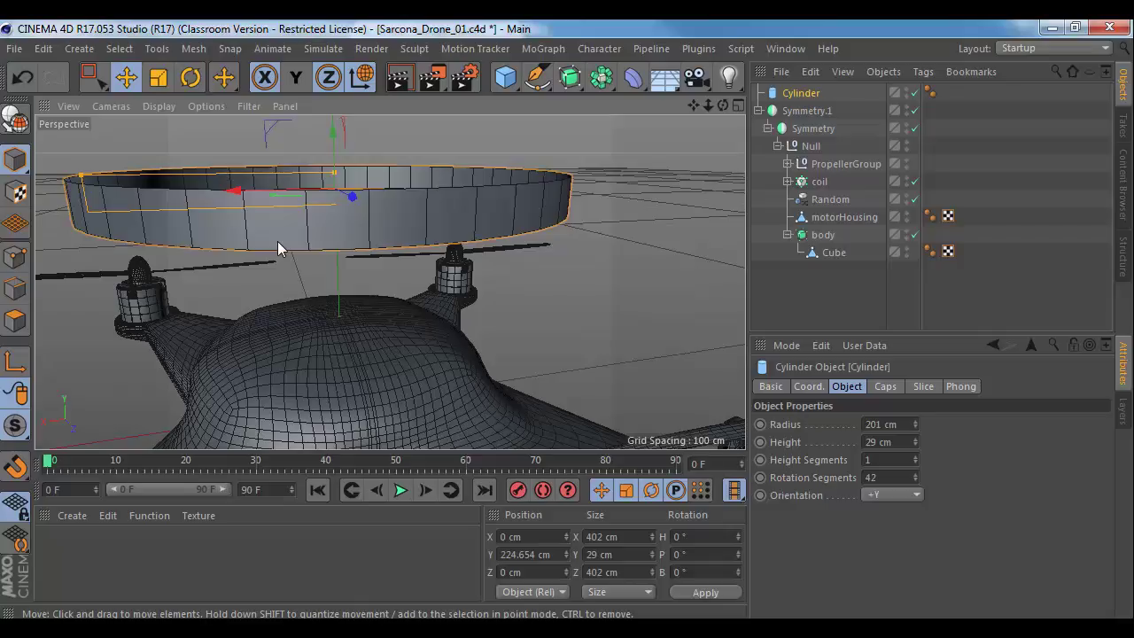
Step: Try 64 rotation segments on the cylinder, and reduce the count to 48
left_click(870, 477)
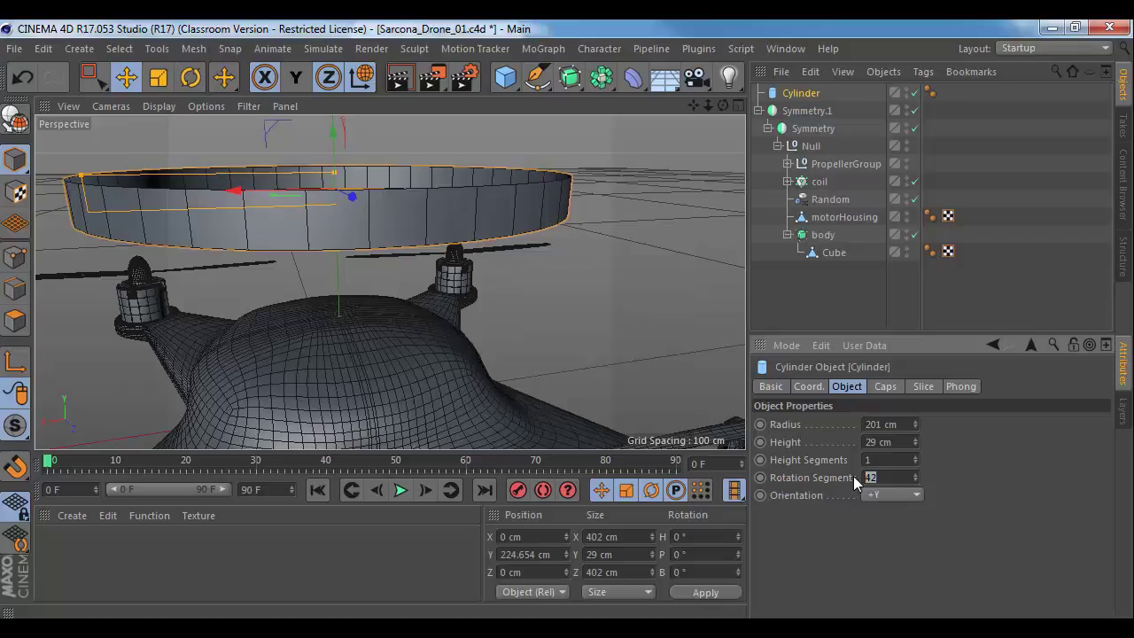
type("64")
key("Return")
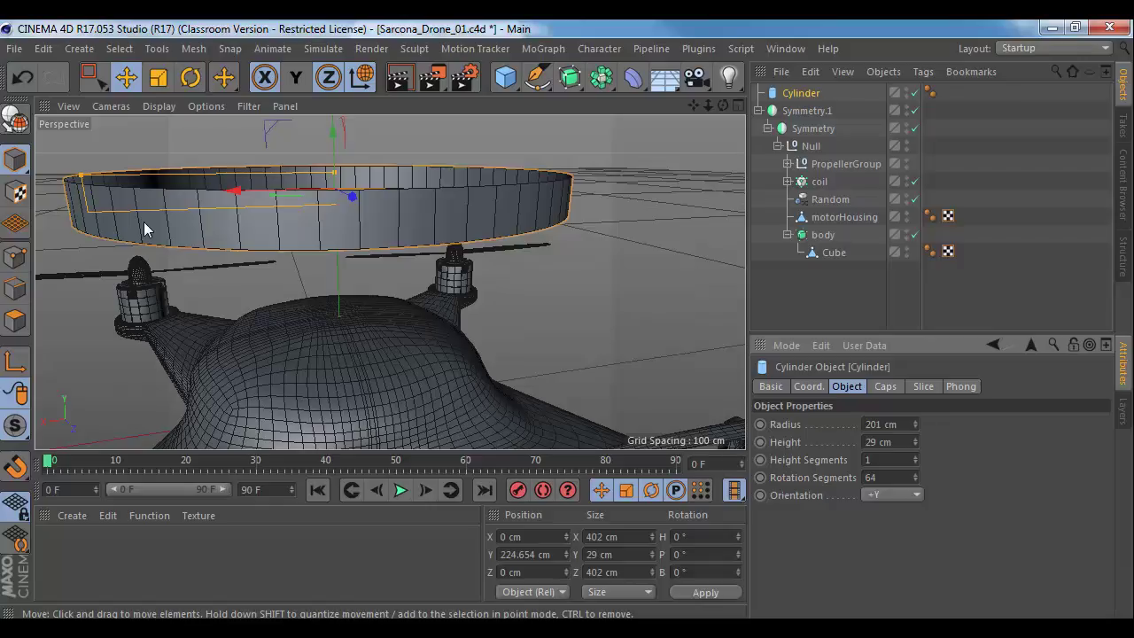
double_click(881, 476)
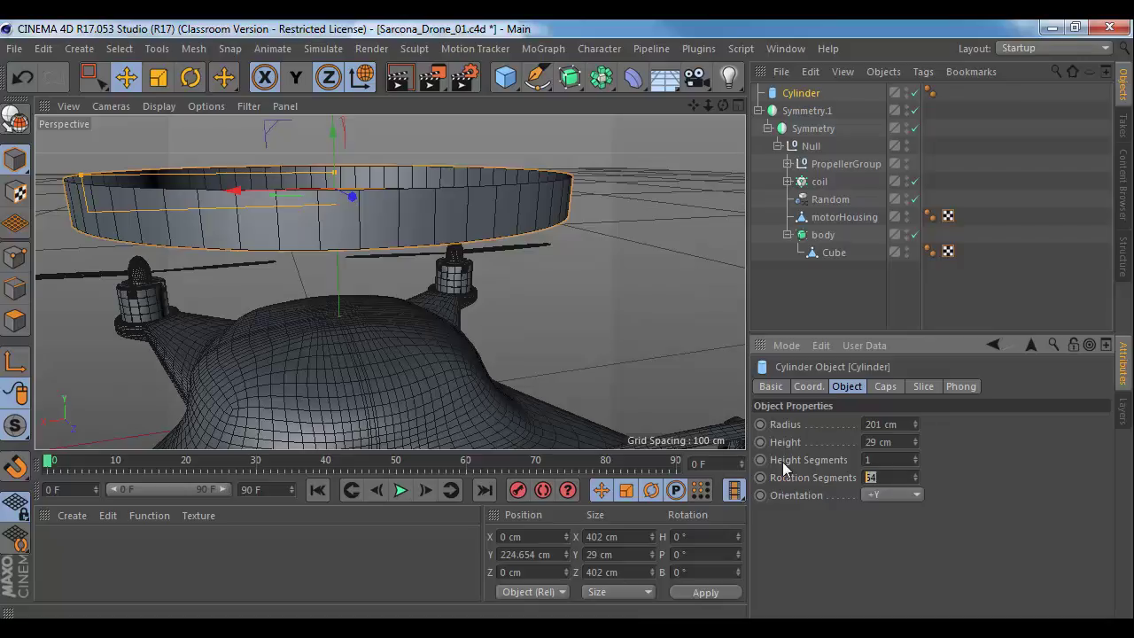
type("48")
key("Return")
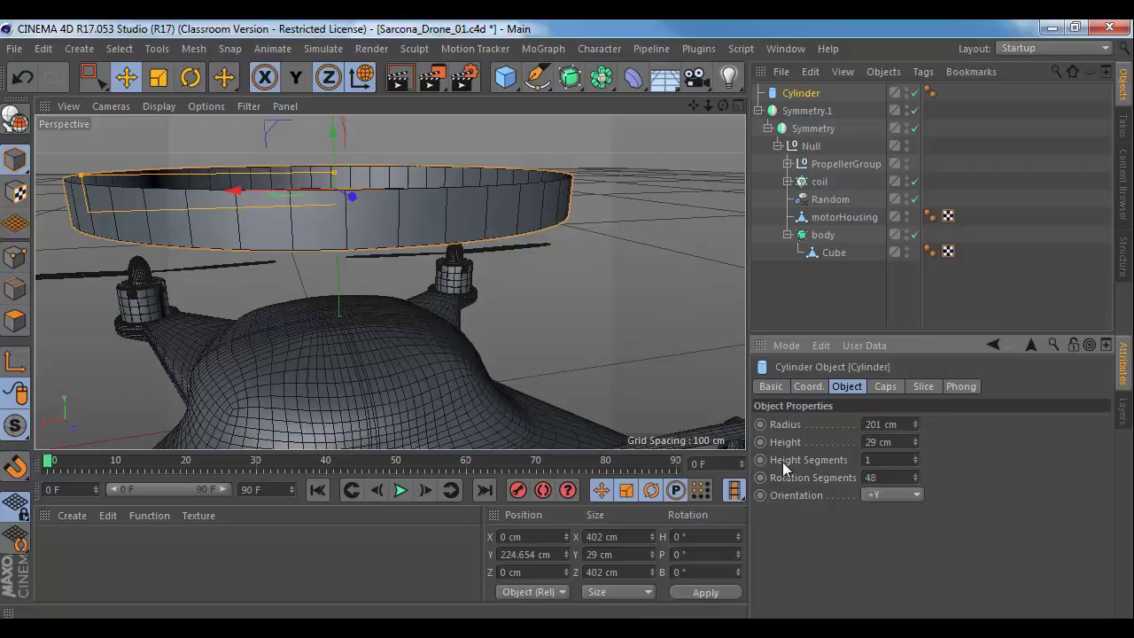
scroll(511, 309, "down", 5)
left_click_drag(511, 308, 213, 203, "alt")
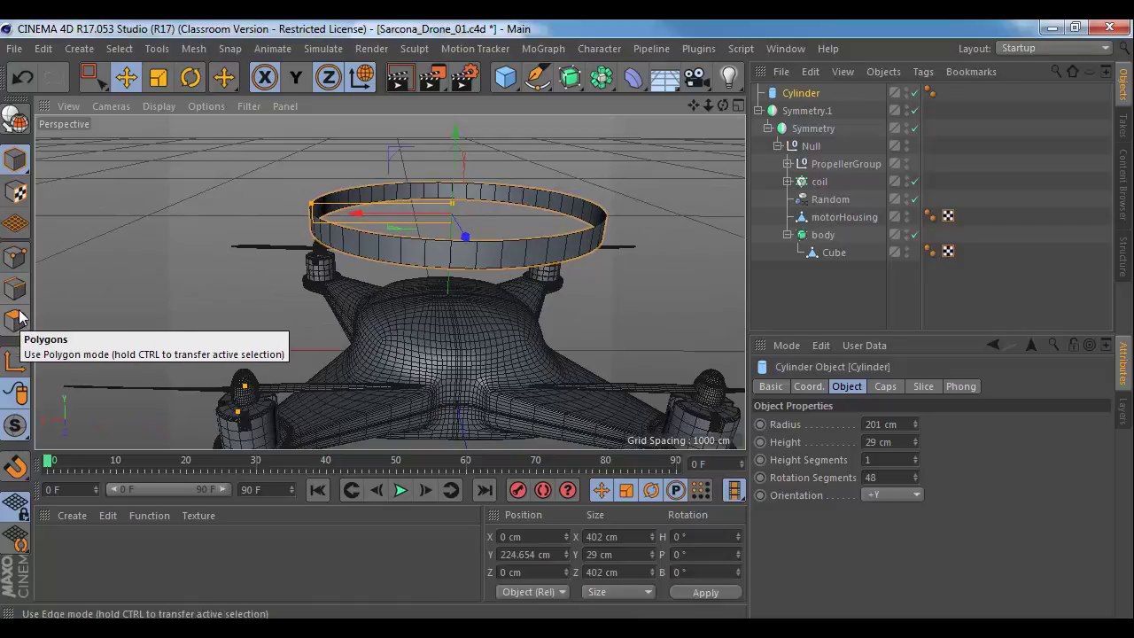
Step: Try making the cylinder editable in point mode, and undo the conversion
left_click(15, 257)
left_click_drag(412, 300, 644, 242, "alt")
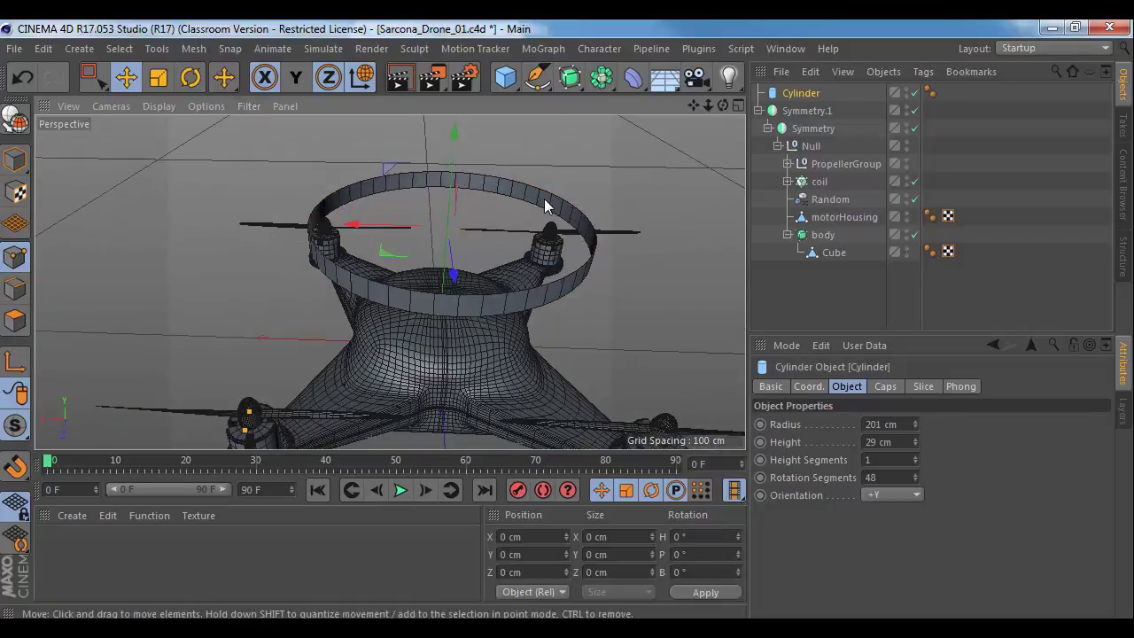
key("c")
middle_click_drag(590, 227, 519, 226, "alt")
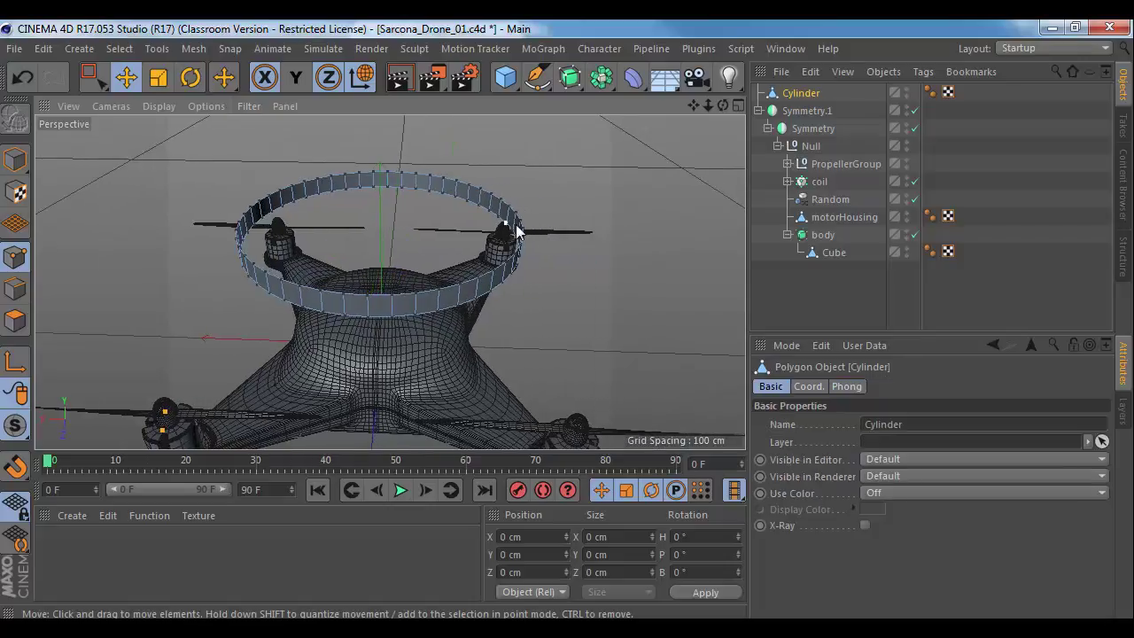
key("ctrl+z")
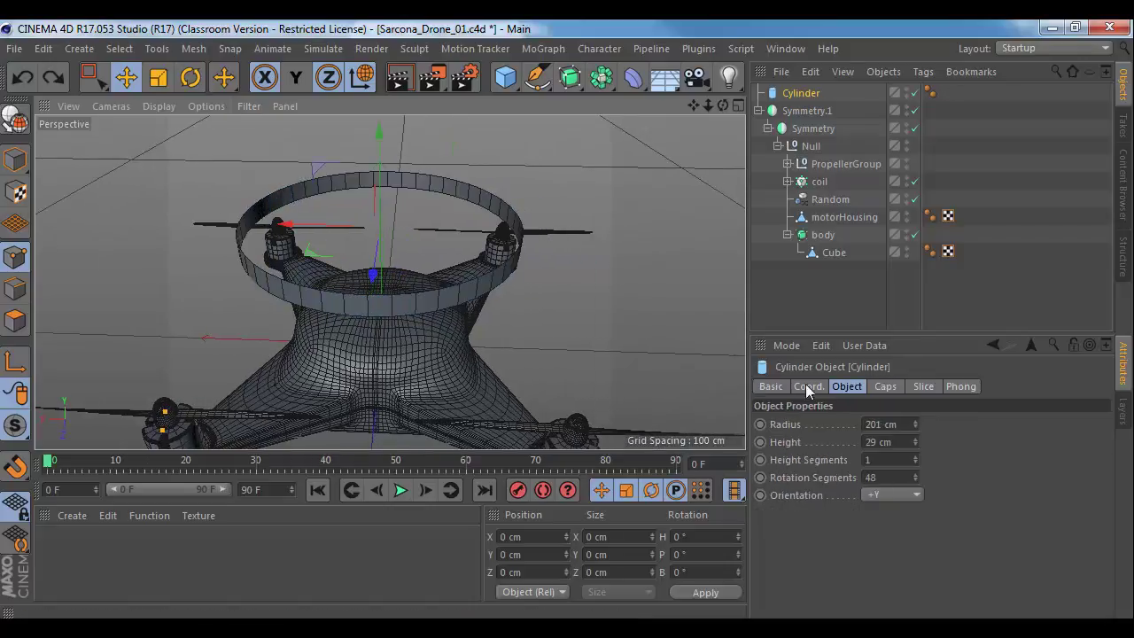
Step: Enable slicing on the cylinder and lower the slice's end angle to about 89°, leaving a quarter arc
left_click(889, 390)
left_click(921, 387)
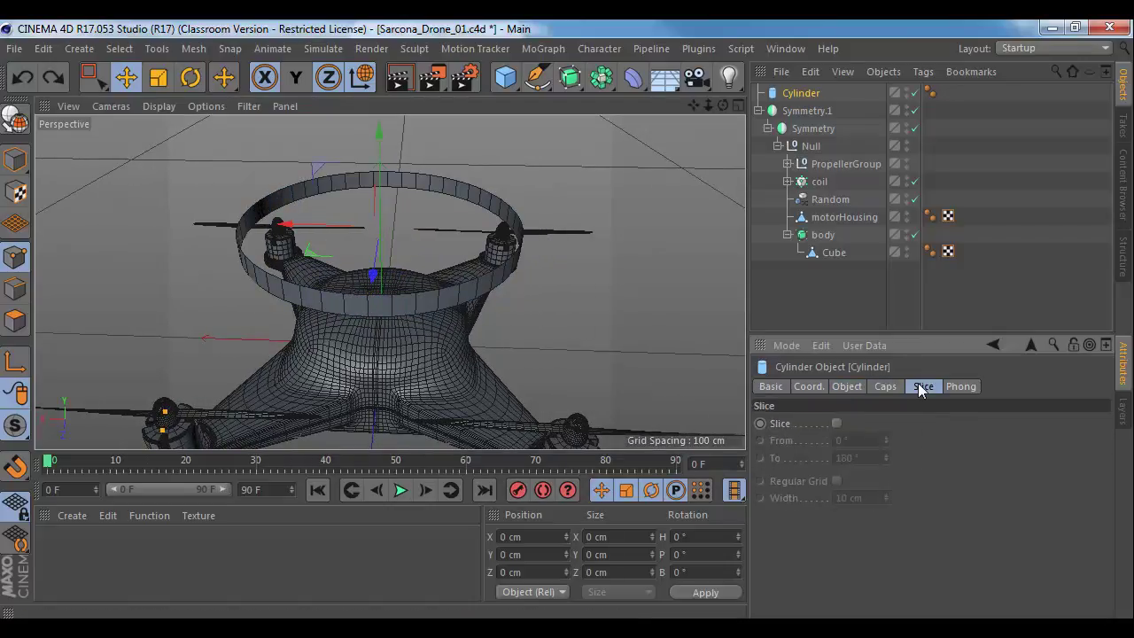
left_click(837, 423)
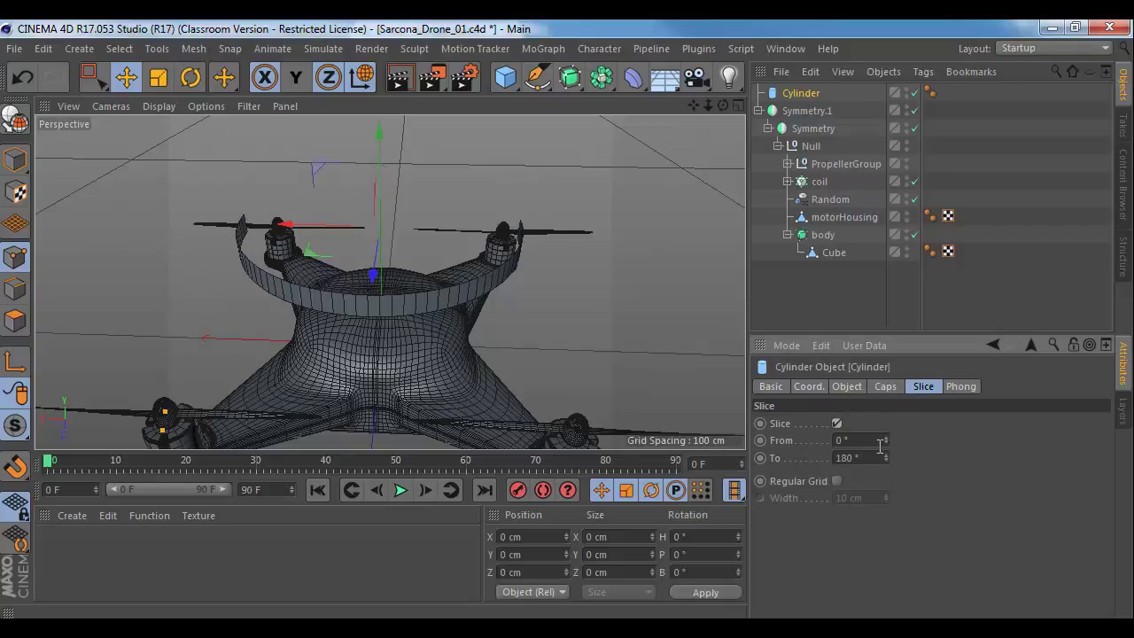
left_click_drag(886, 457, 849, 474)
left_click_drag(466, 291, 541, 242, "alt")
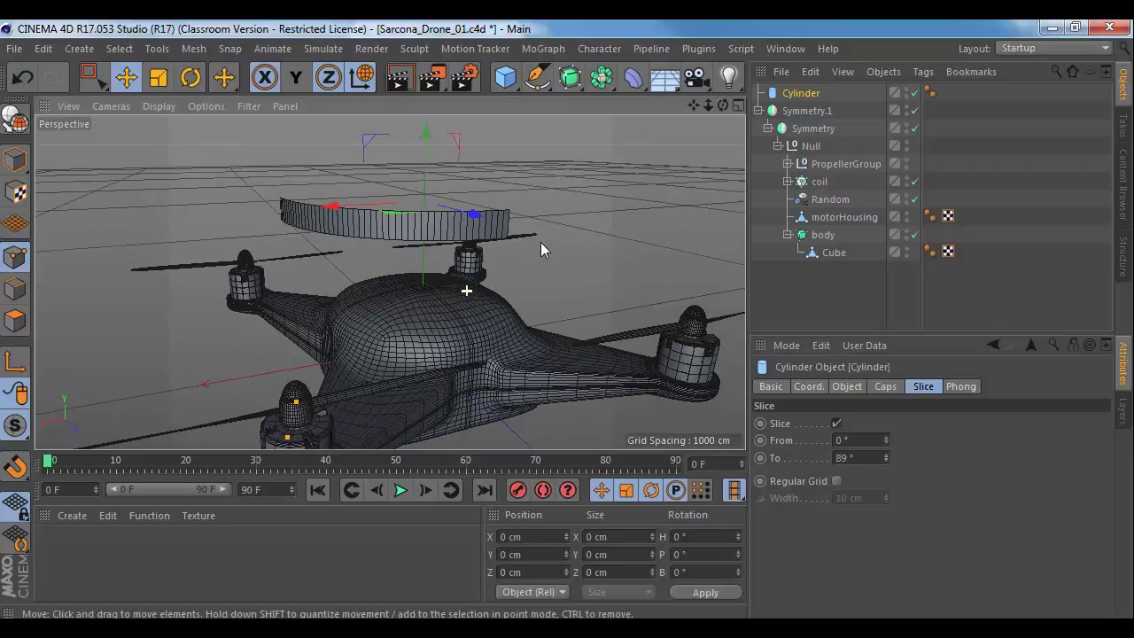
Step: Set the sliced cylinder's rotation segments to 12
left_click(846, 386)
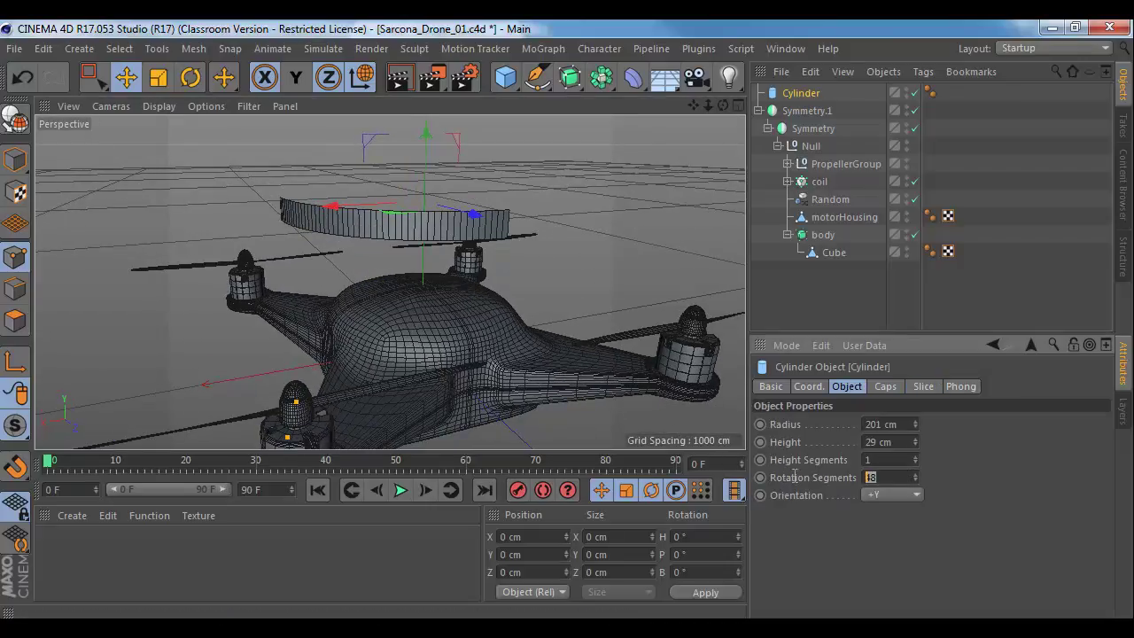
type("12")
key("Return")
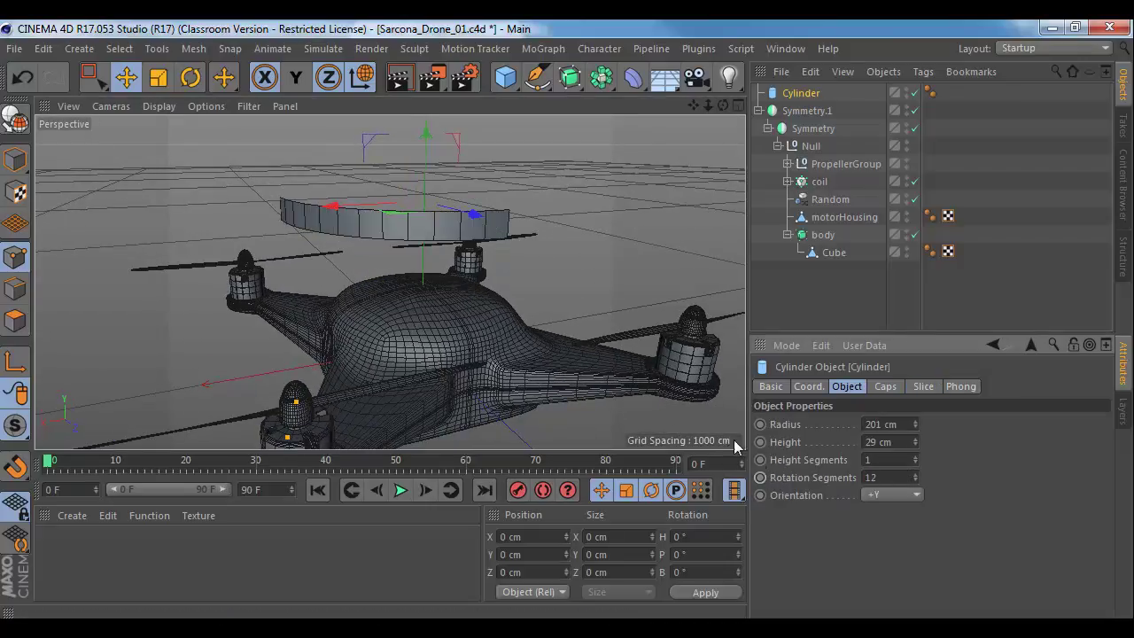
left_click_drag(569, 282, 581, 327, "alt")
Step: Set the slice's end angle to exactly 90°
left_click(923, 387)
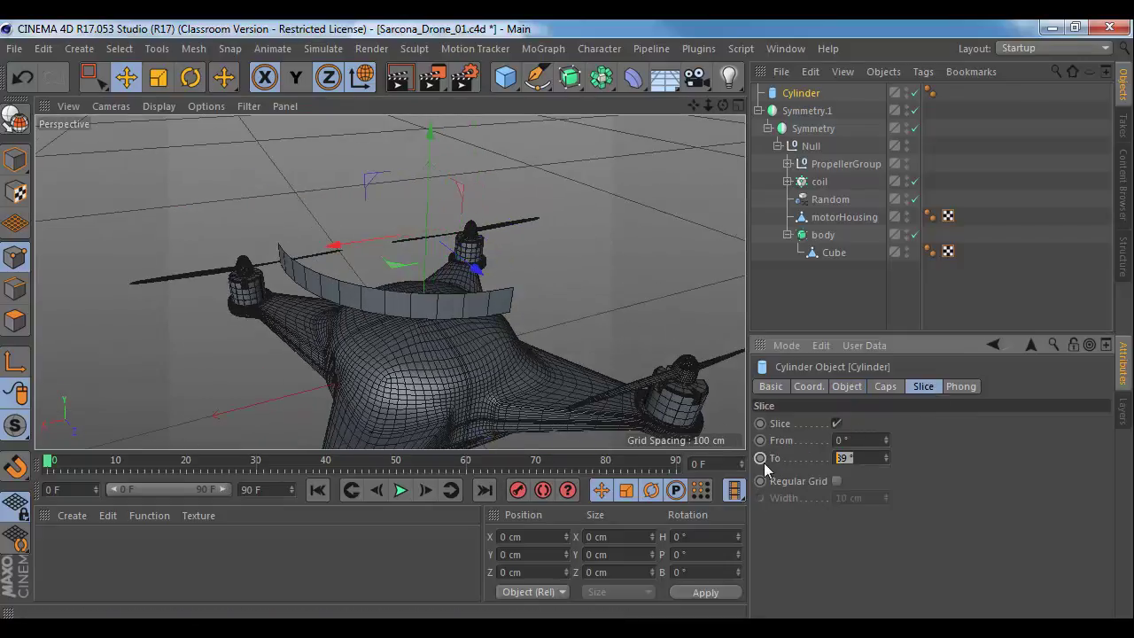
key("Return")
left_click_drag(620, 306, 552, 333, "alt")
Step: Check the reference drone photo in the browser, return to Cinema 4D, and set the cylinder slice's end angle to 135°
key("alt+Tab")
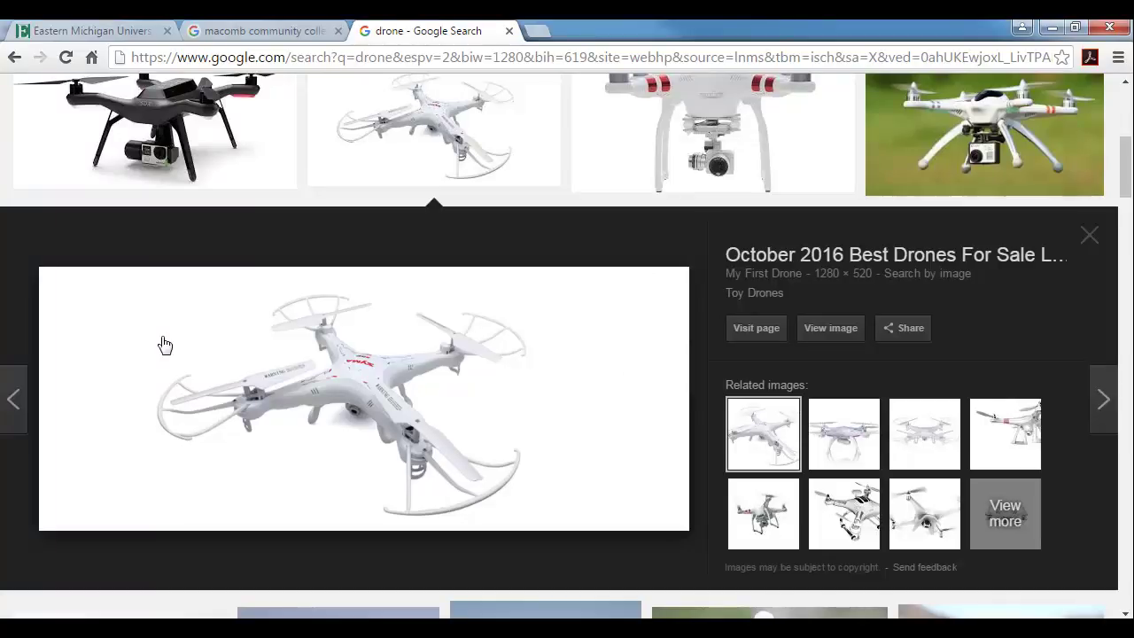
key("alt+Tab")
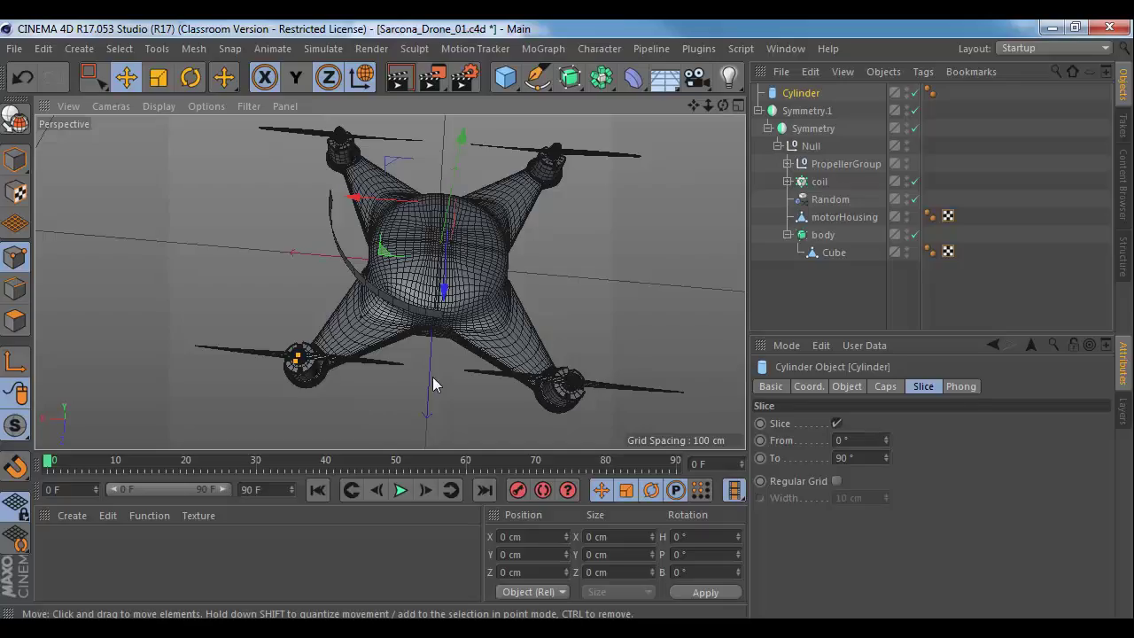
left_click(852, 457)
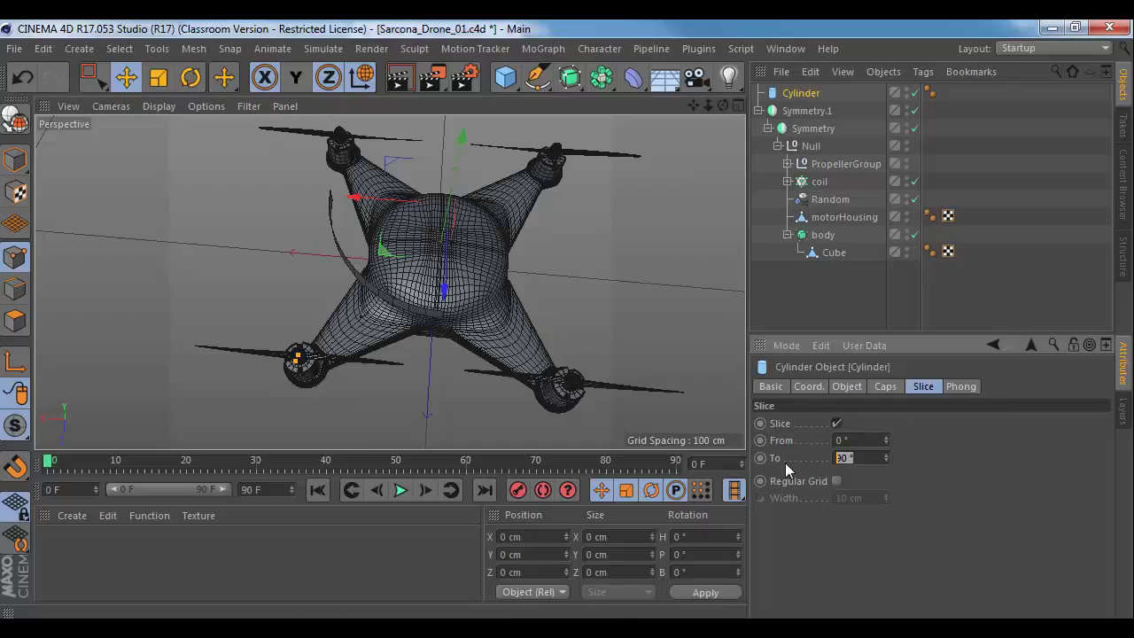
type("135")
key("Return")
left_click_drag(556, 361, 576, 268, "alt")
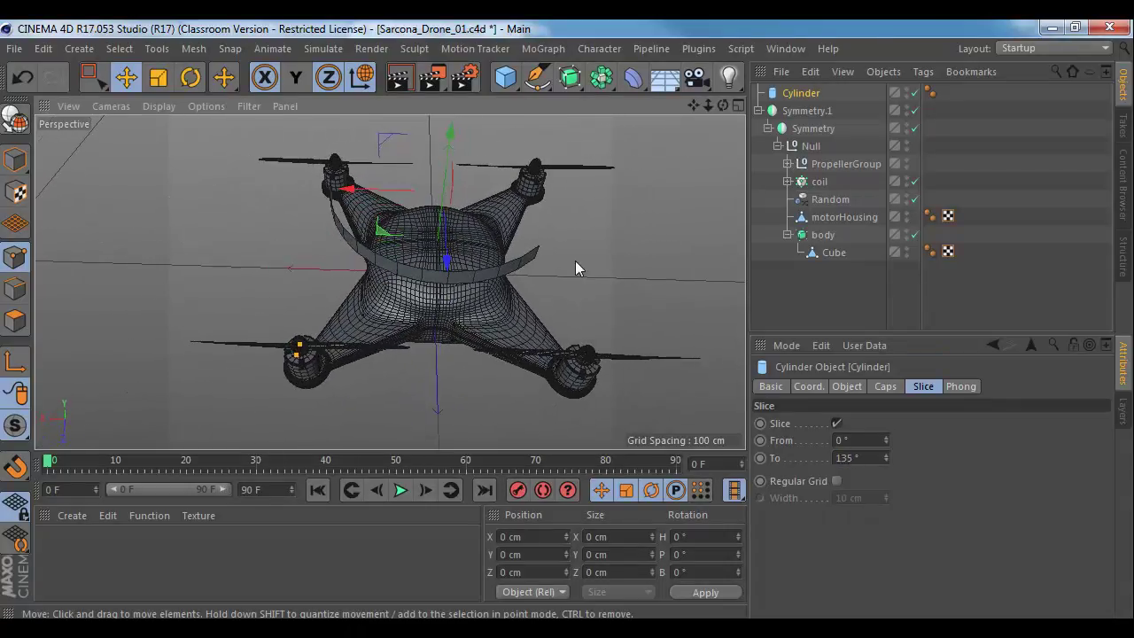
Step: Set the sliced cylinder's rotation segments to 16
left_click(846, 387)
type("16")
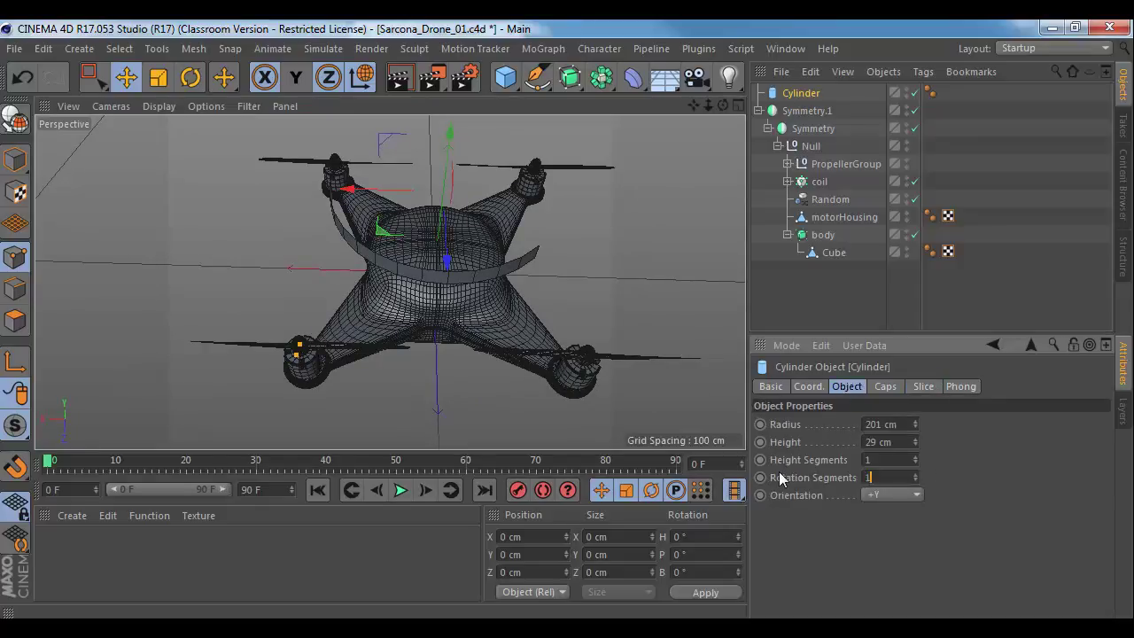
key("Return")
left_click_drag(549, 292, 443, 215, "alt")
right_click_drag(431, 214, 525, 226, "alt")
left_click_drag(525, 233, 492, 228, "alt")
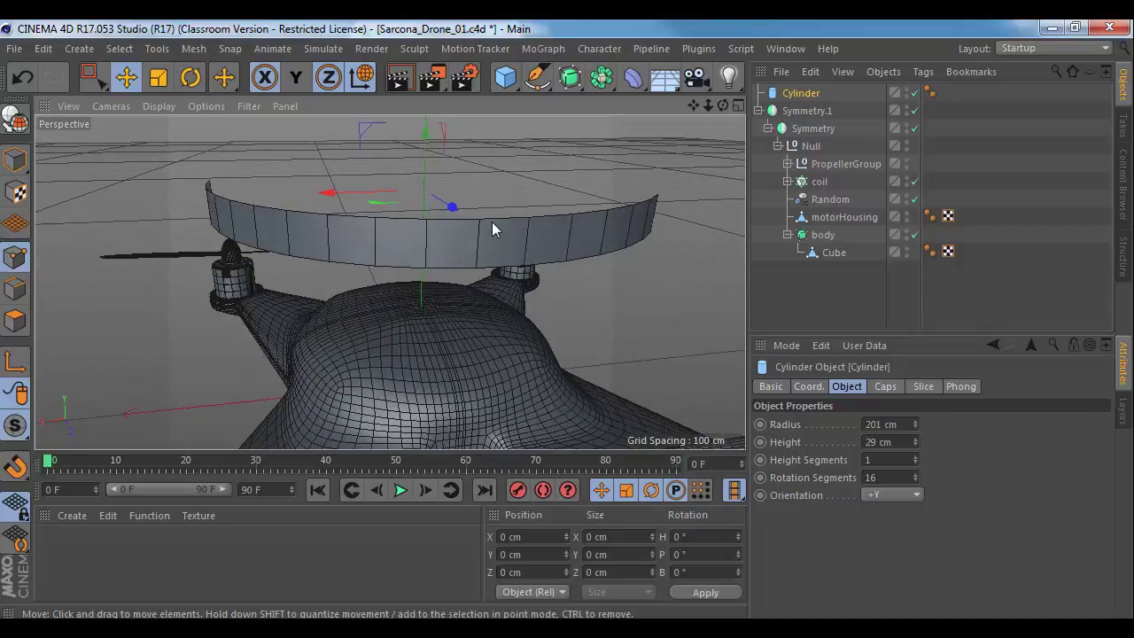
Step: Convert the sliced cylinder into an editable polygon object, keeping its slice enabled
left_click(923, 387)
left_click(837, 423)
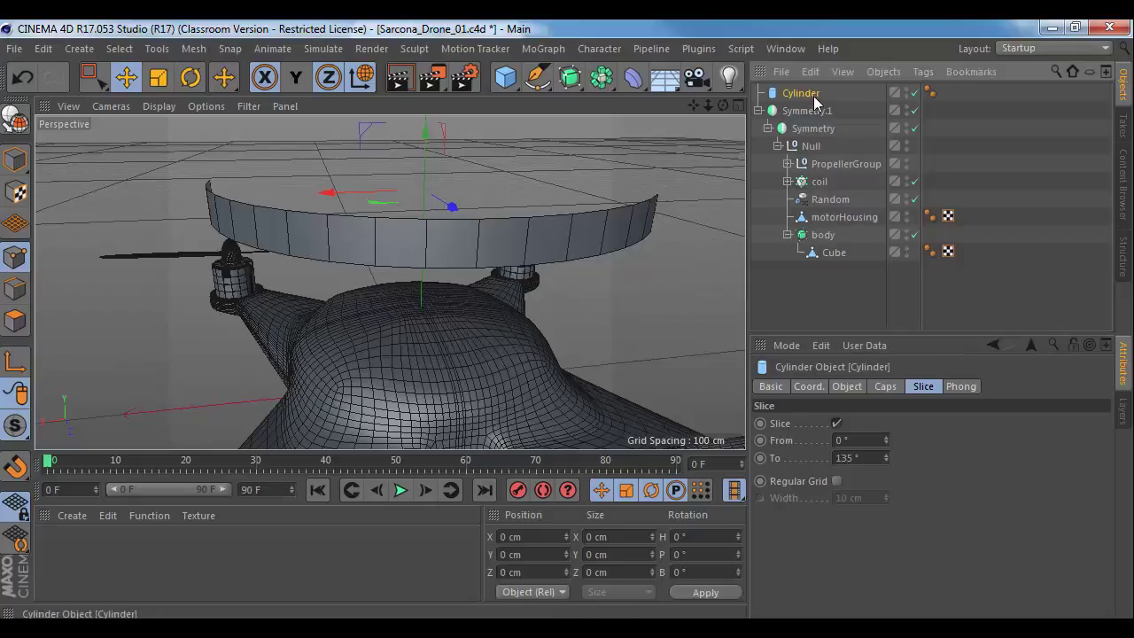
key("c")
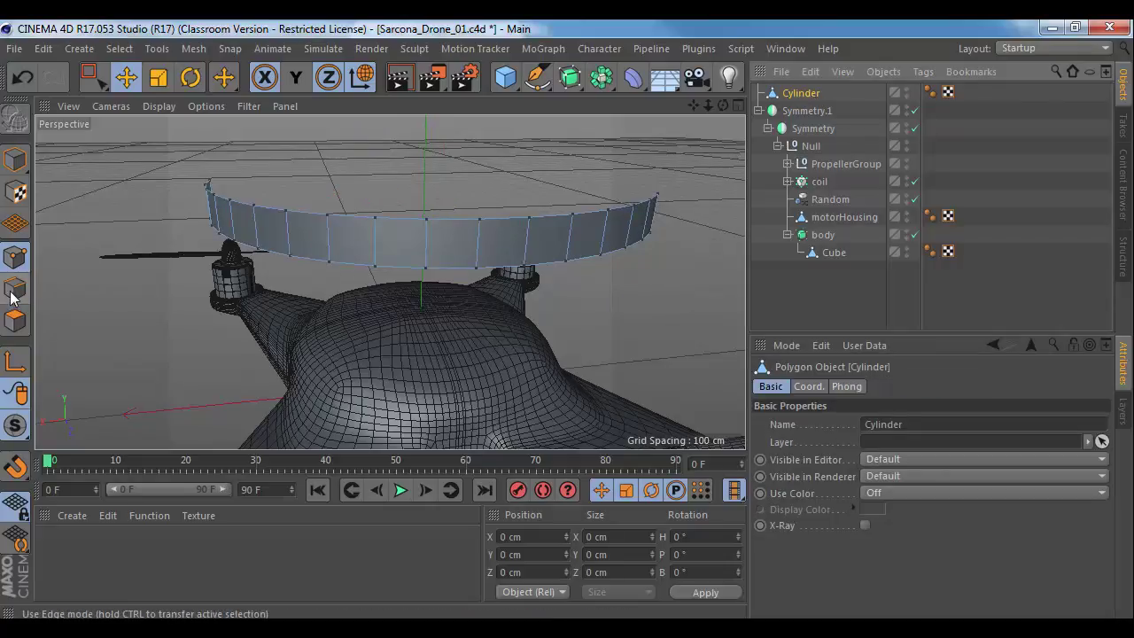
Step: In model mode, rotate the guard arc about its vertical axis and set its heading rotation to -20°
left_click_drag(196, 270, 418, 206, "alt")
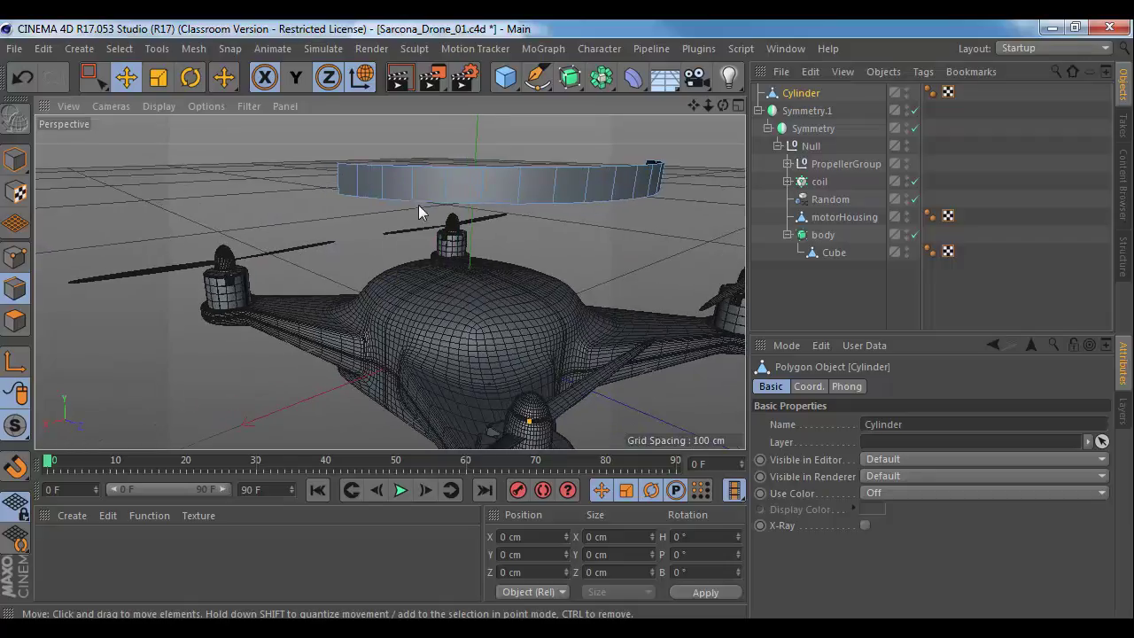
left_click_drag(529, 248, 544, 354, "alt")
scroll(543, 353, "down", 5)
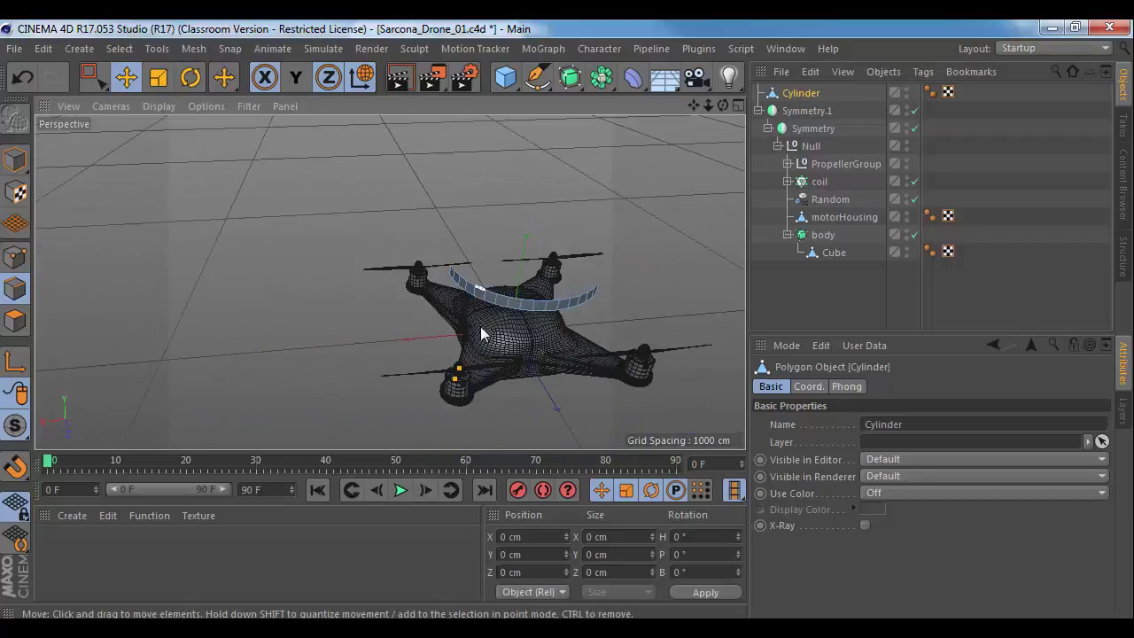
left_click_drag(481, 329, 374, 416, "alt")
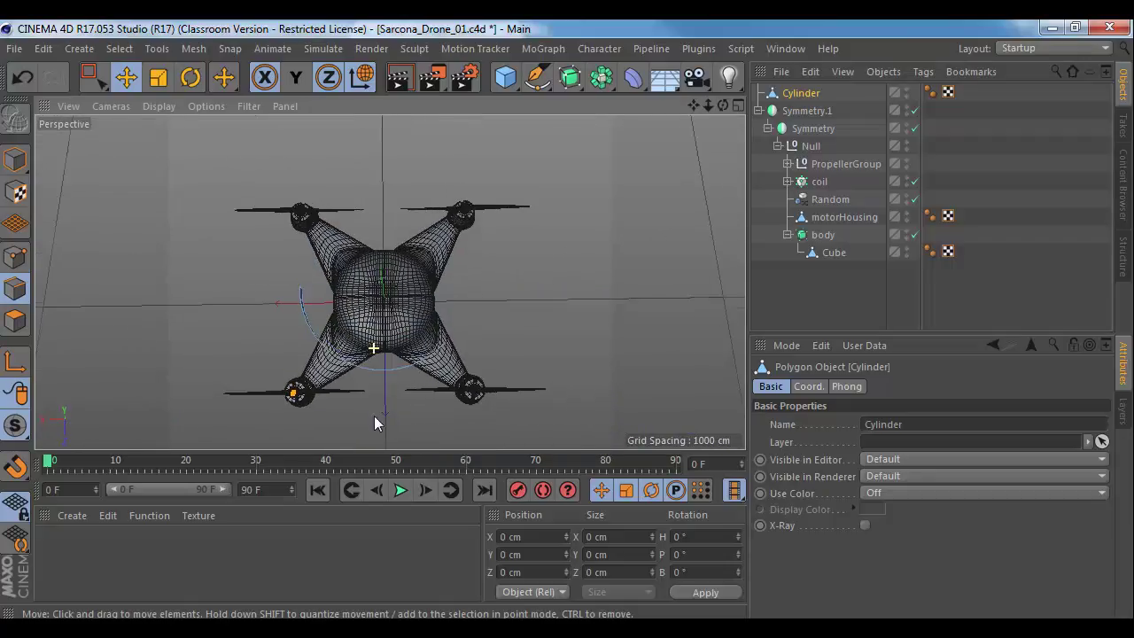
left_click(16, 160)
key("r")
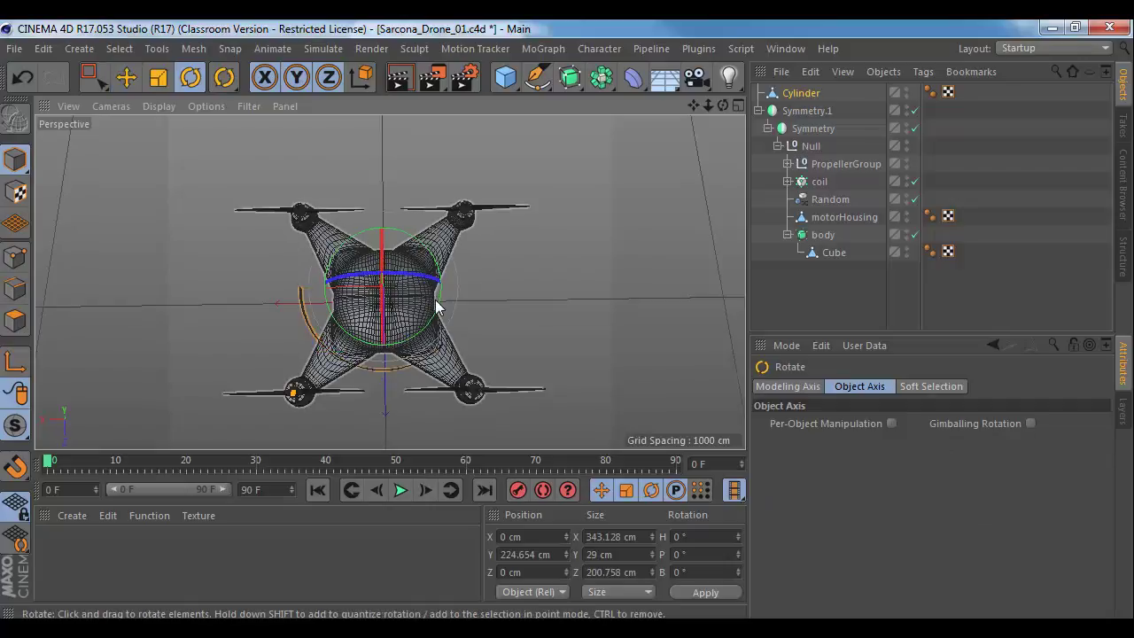
mouse_move(440, 311)
left_mouse_down()
mouse_move(413, 324)
mouse_move(423, 321)
left_mouse_up()
left_click(788, 386)
left_click(803, 95)
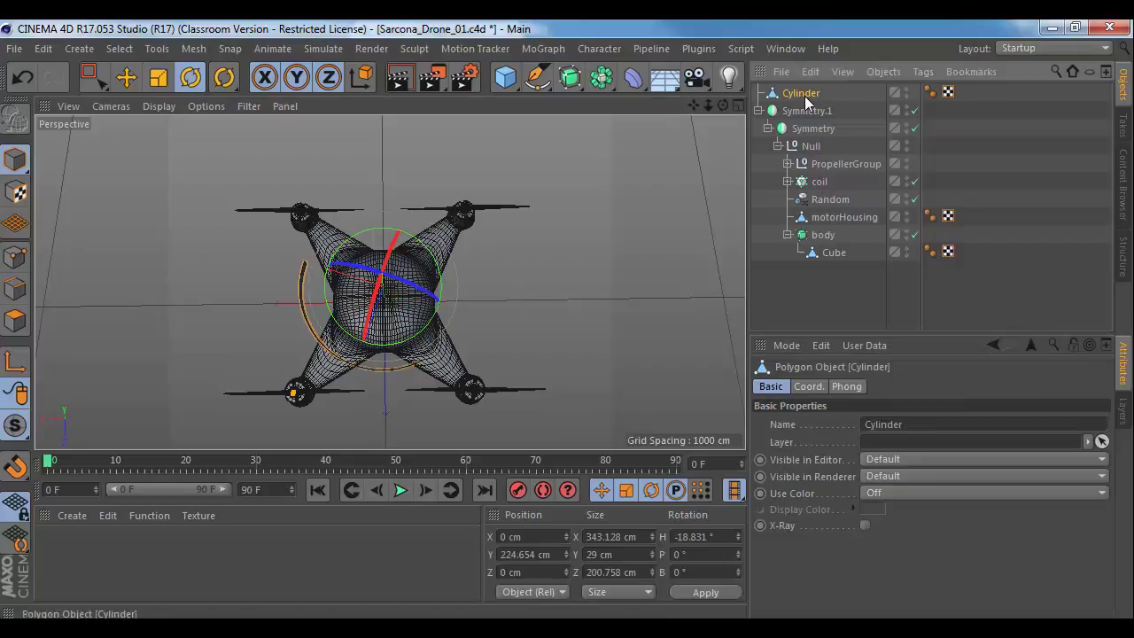
left_click(810, 387)
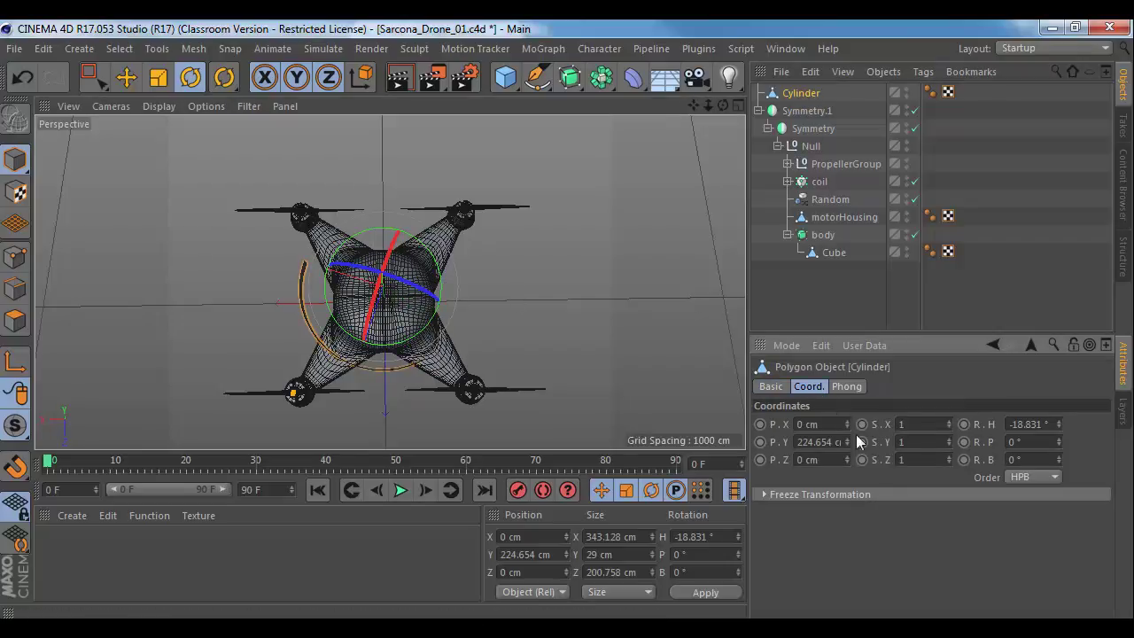
left_click(1050, 425)
type("-20")
key("Return")
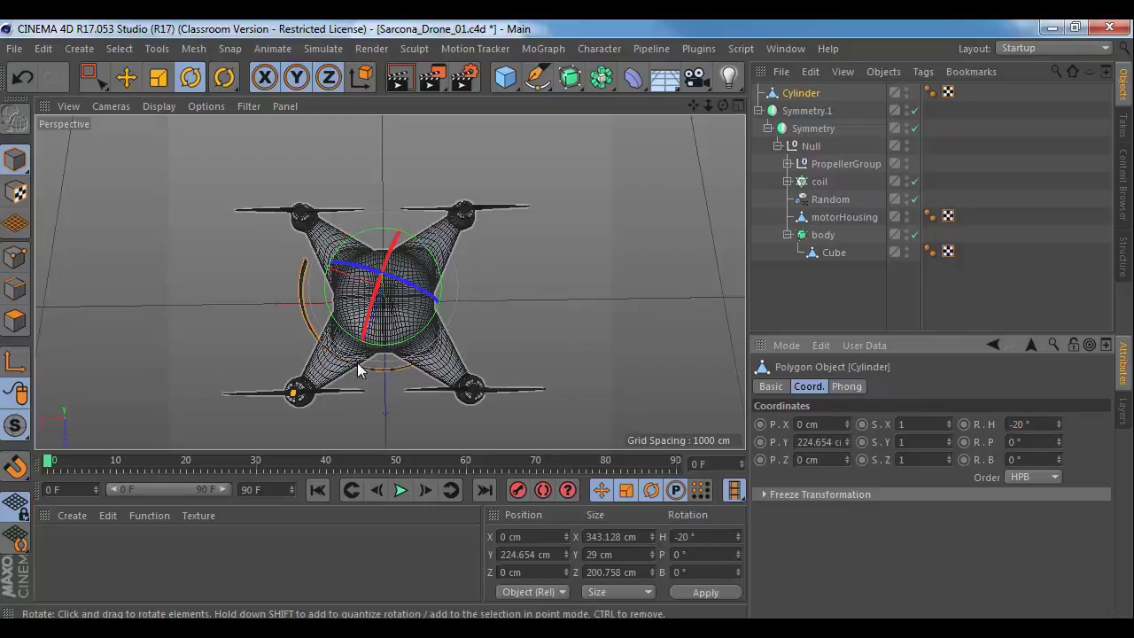
left_click_drag(357, 363, 399, 318, "alt")
left_click(1036, 424)
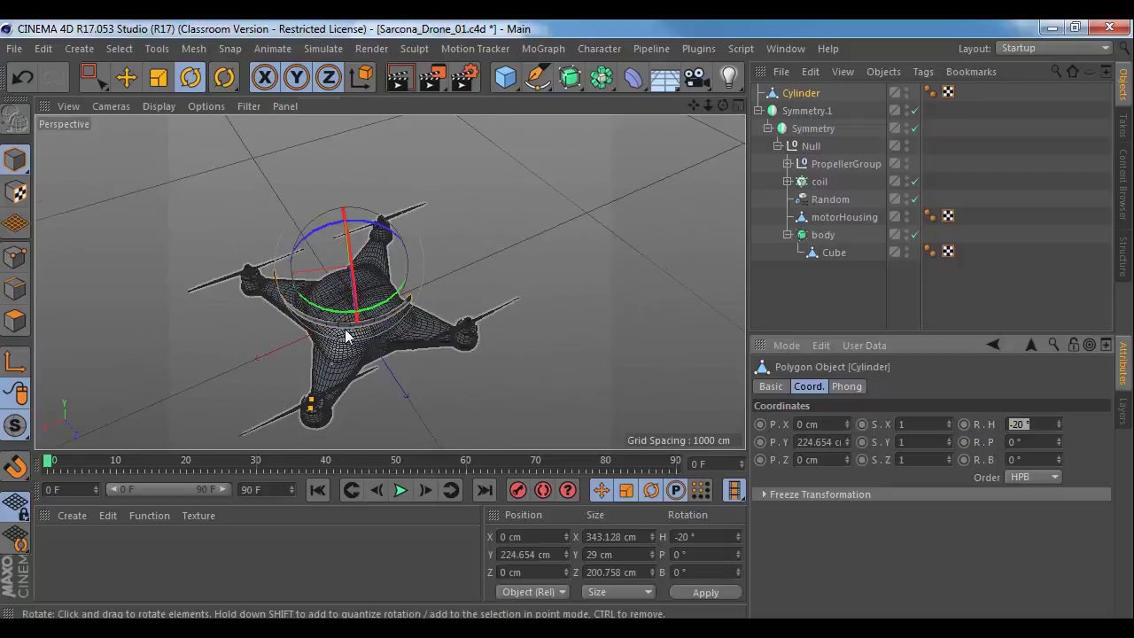
Step: In the top view, move the guard arc so its axis sits on a motor, about X 235 cm and Z 251 cm
scroll(447, 343, "up", 8)
left_click_drag(400, 280, 426, 202, "alt")
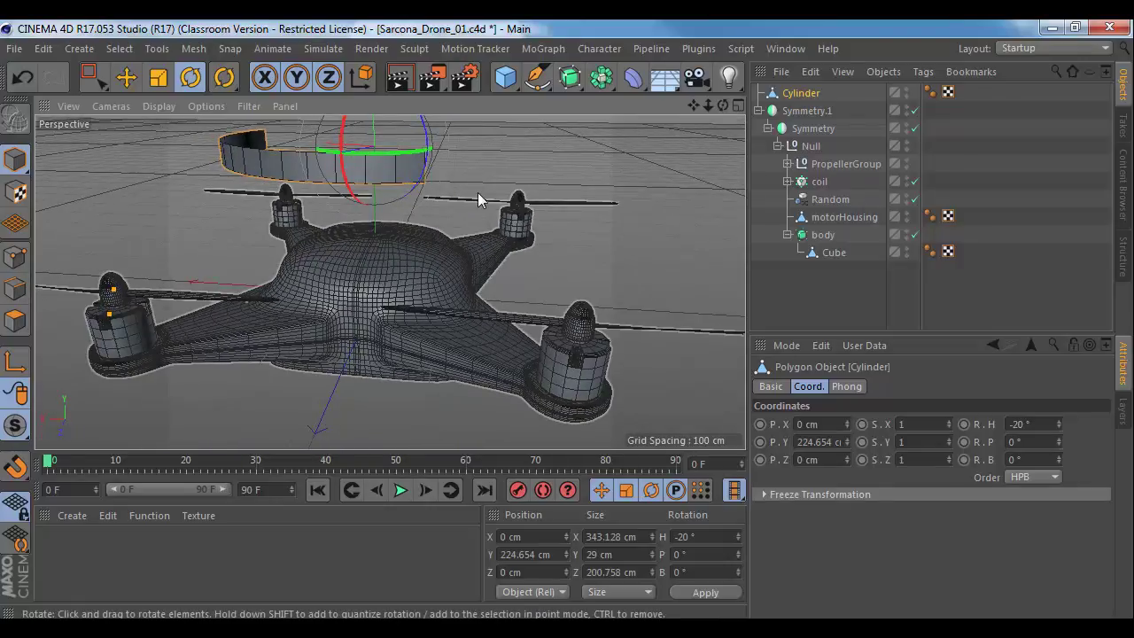
middle_click(481, 198)
middle_click(528, 211)
scroll(631, 228, "down", 1)
middle_click_drag(523, 288, 552, 138, "alt")
key("e")
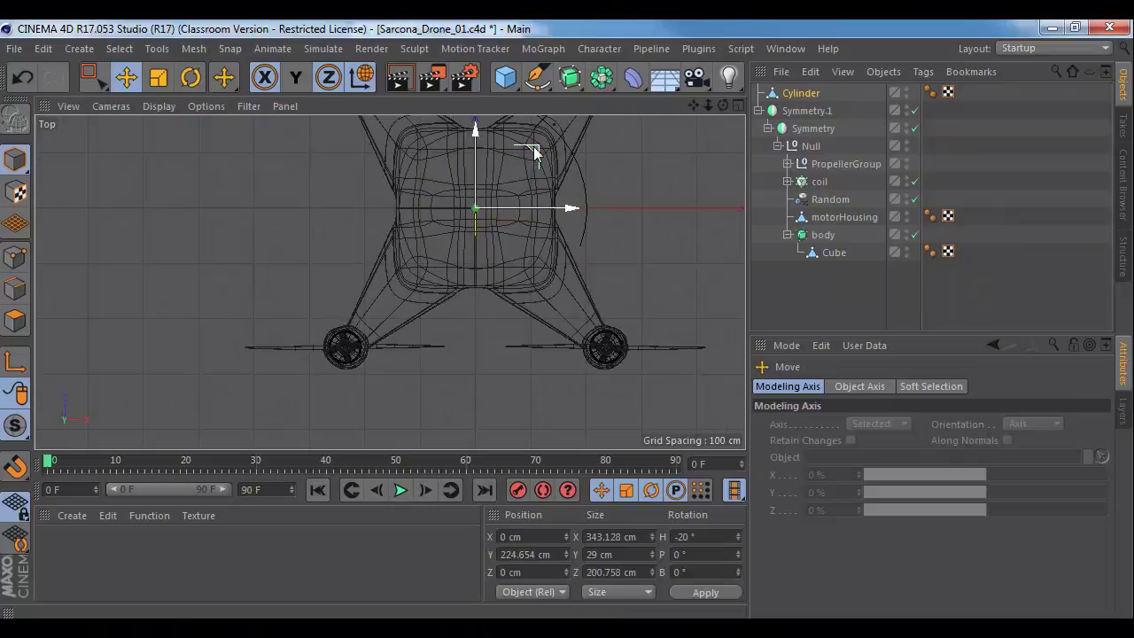
mouse_move(536, 152)
left_mouse_down()
mouse_move(506, 185)
mouse_move(537, 172)
left_mouse_up()
middle_click_drag(550, 174, 425, 337, "alt")
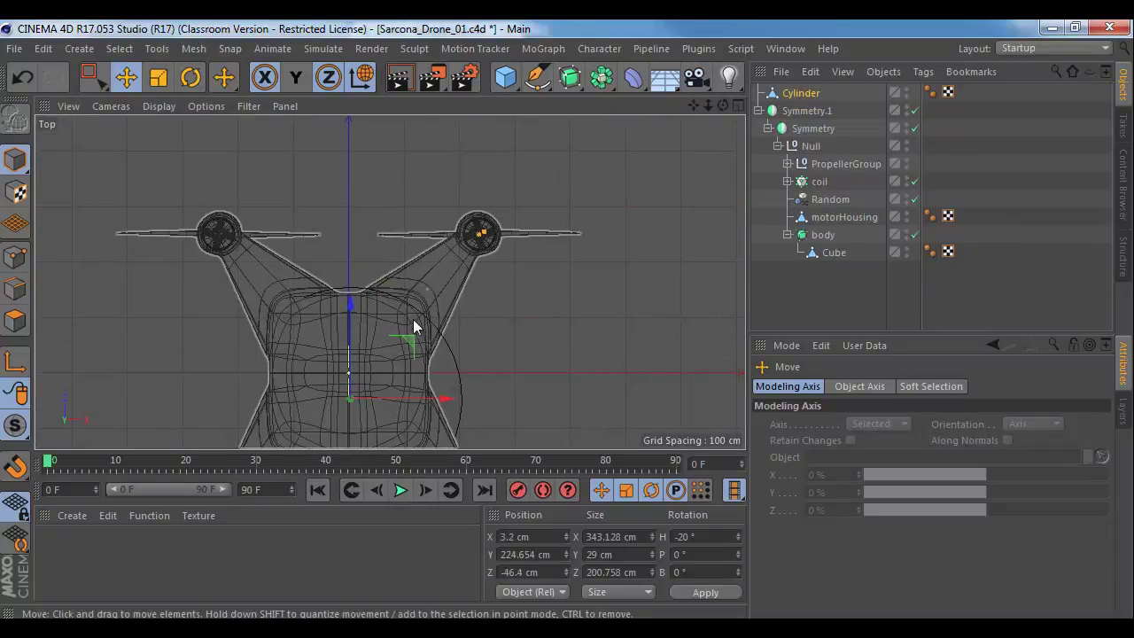
left_click_drag(412, 334, 540, 180)
Step: Enable snapping and fine-tune the arc's axis onto the motor's center, at about X 235.5 cm
scroll(480, 250, "up", 8)
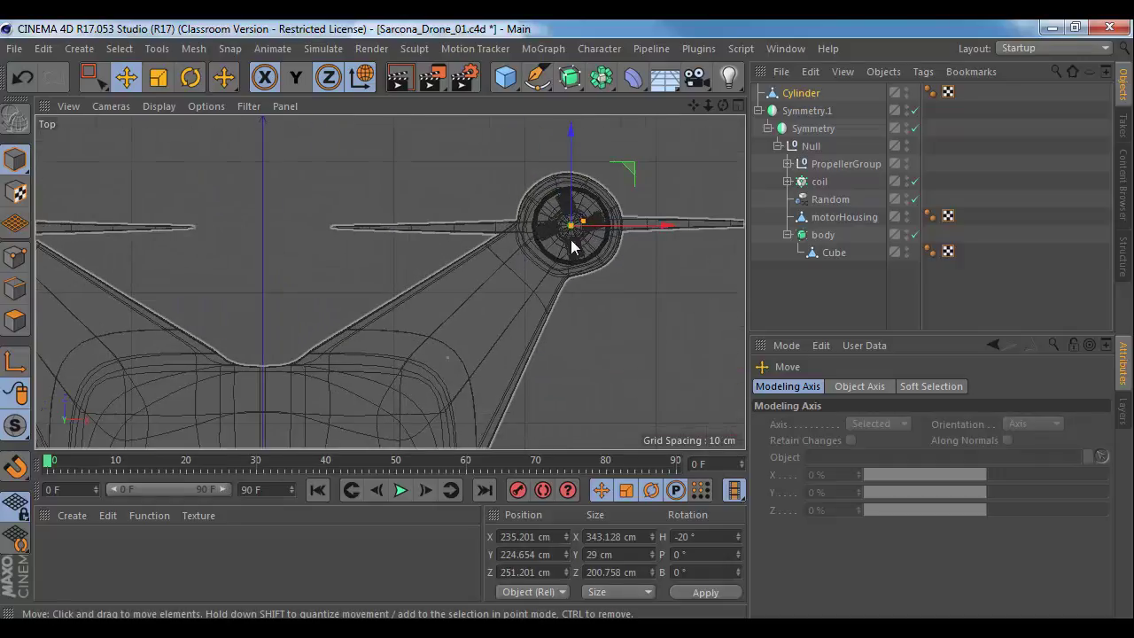
scroll(460, 299, "up", 5)
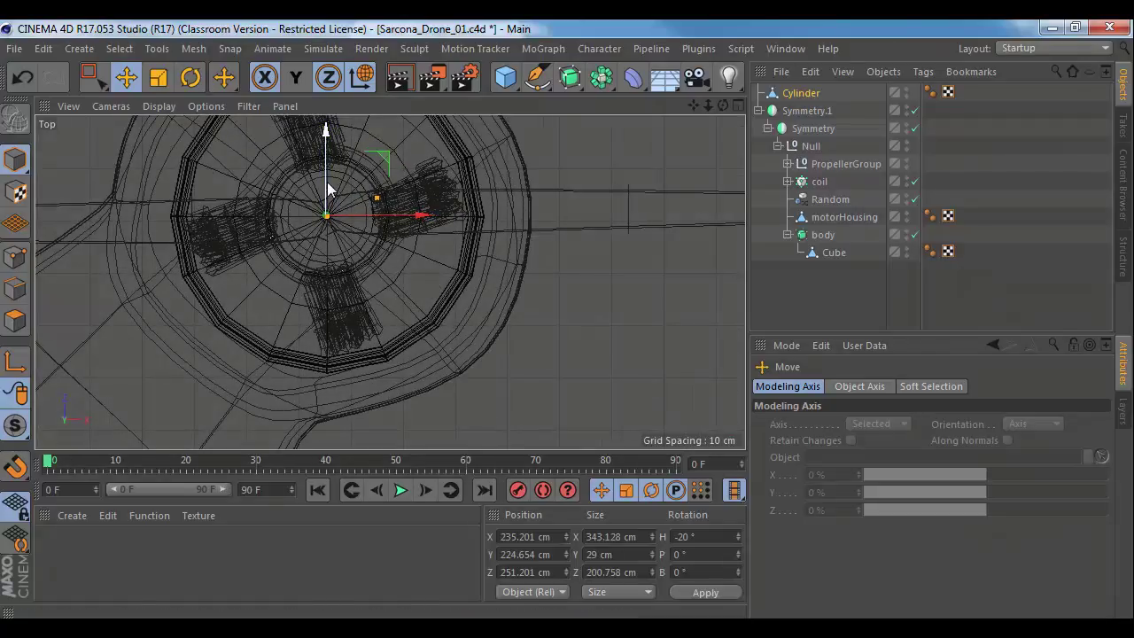
mouse_move(327, 187)
left_mouse_down()
mouse_move(352, 222)
mouse_move(325, 198)
left_mouse_up()
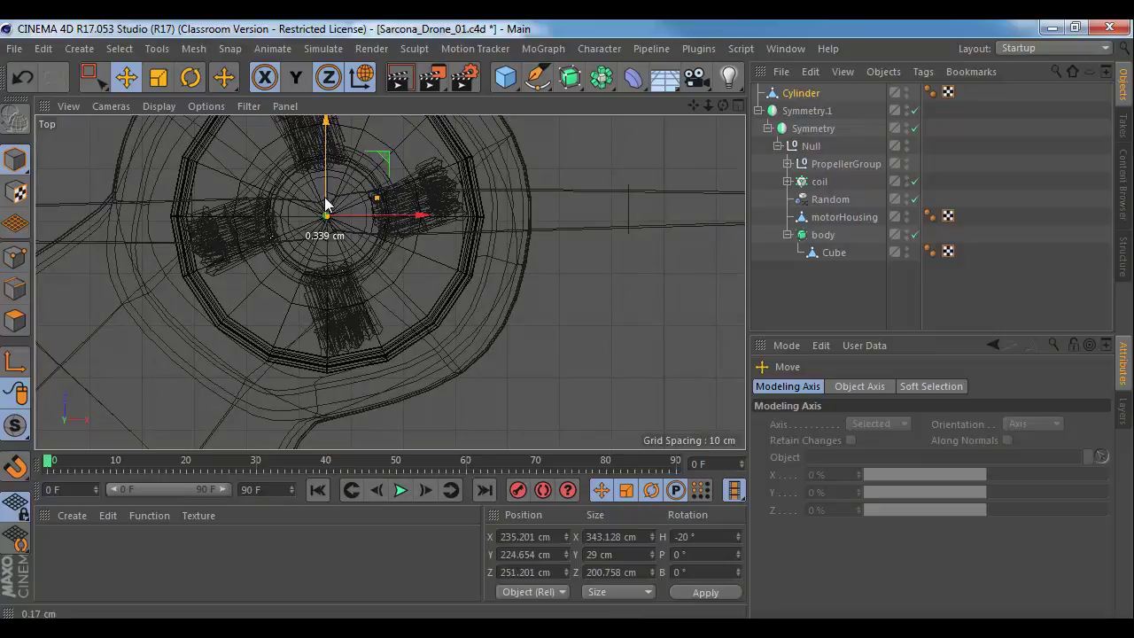
left_click(14, 469)
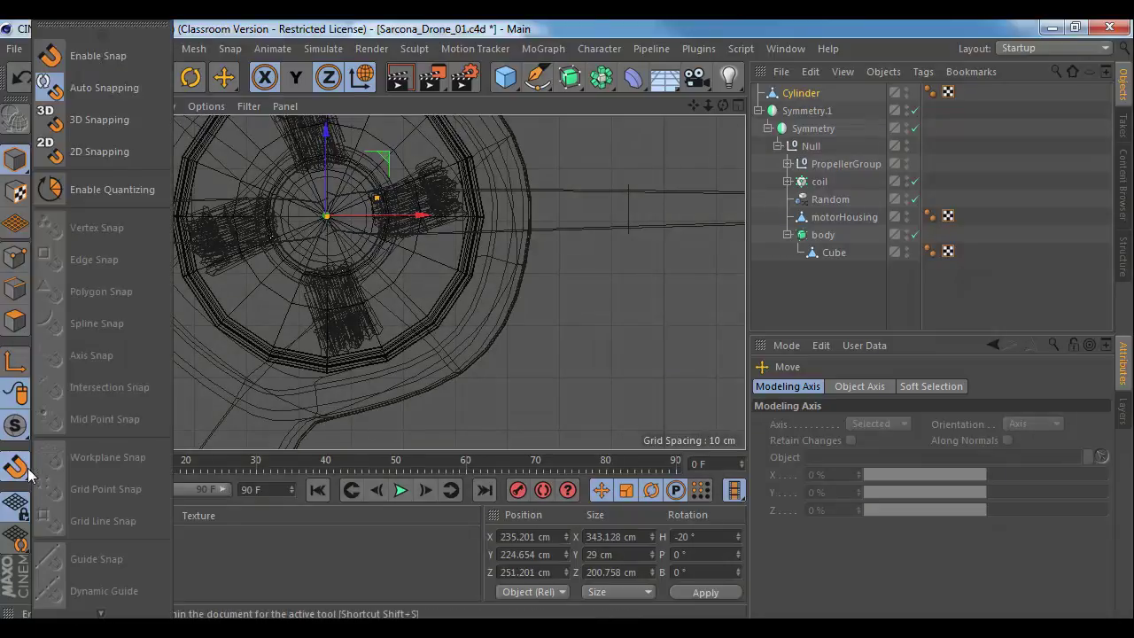
left_click(15, 467)
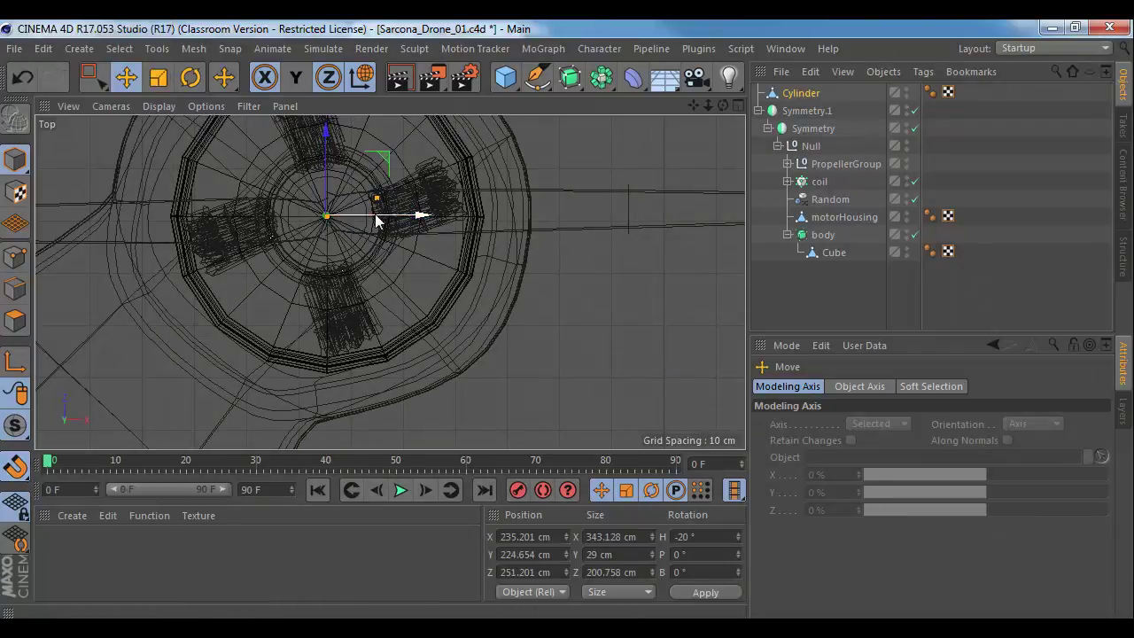
left_click_drag(380, 223, 381, 213)
scroll(541, 304, "down", 1)
scroll(541, 304, "down", 6)
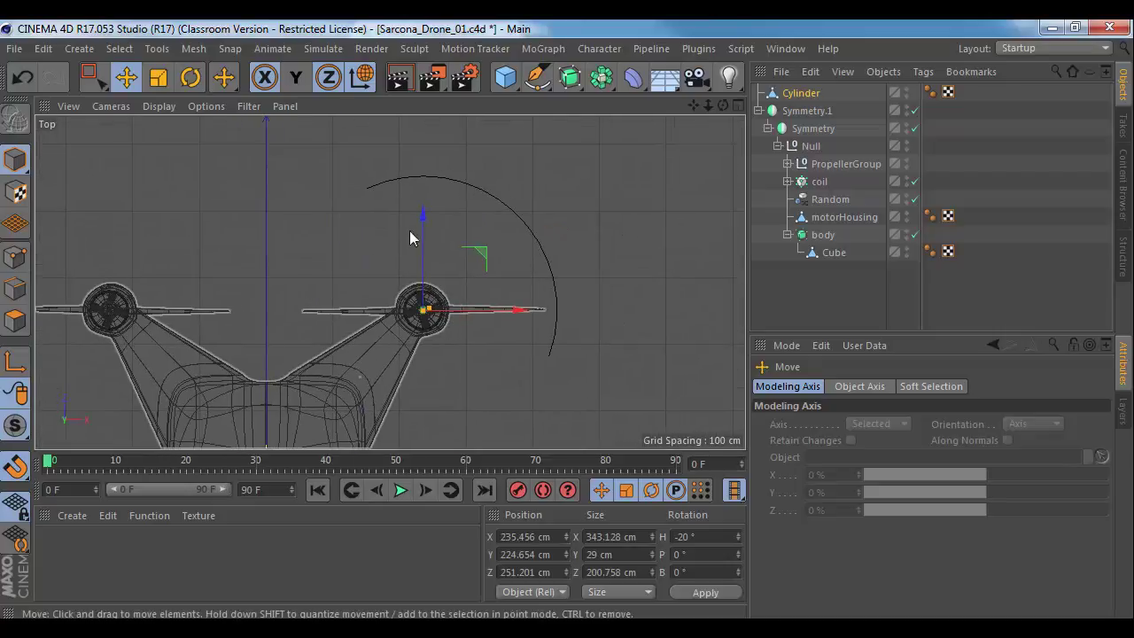
Step: Return to the perspective view, switch the guard arc to edge mode, and turn snapping off
middle_click(499, 212)
middle_click(248, 223)
left_click_drag(433, 289, 548, 283, "alt")
right_click_drag(547, 283, 465, 294, "alt")
left_click_drag(466, 293, 150, 288, "alt")
left_click(16, 295)
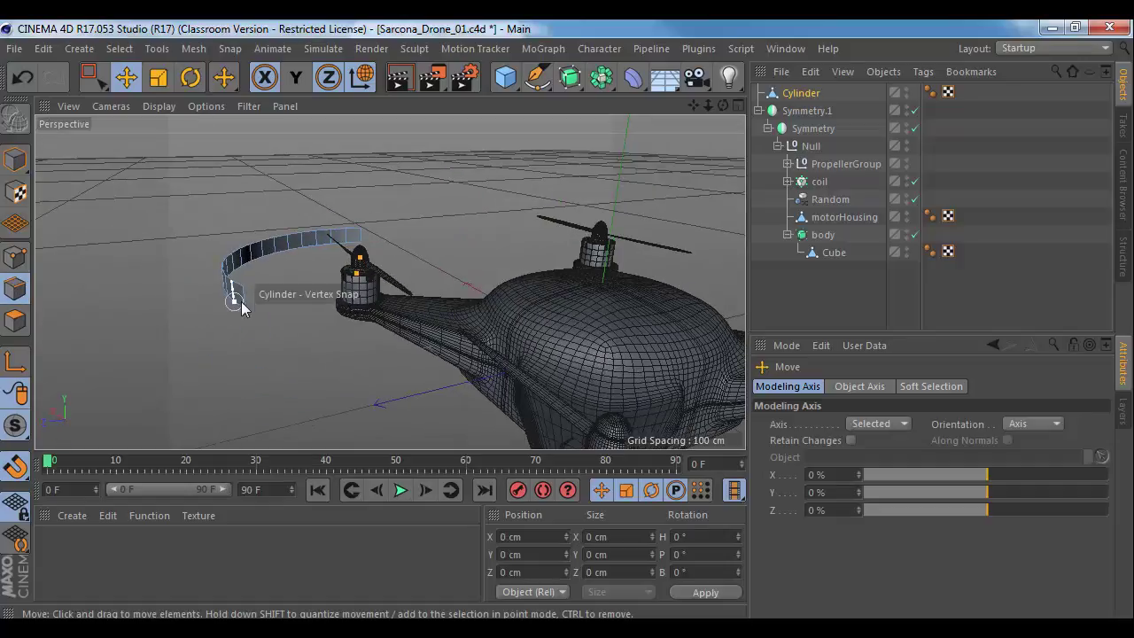
left_click_drag(114, 193, 248, 324, "alt")
left_click(16, 468)
Step: Try selecting the lower edge at one end of the arc, and check the reference drone photo again
left_click_drag(347, 364, 473, 286, "alt")
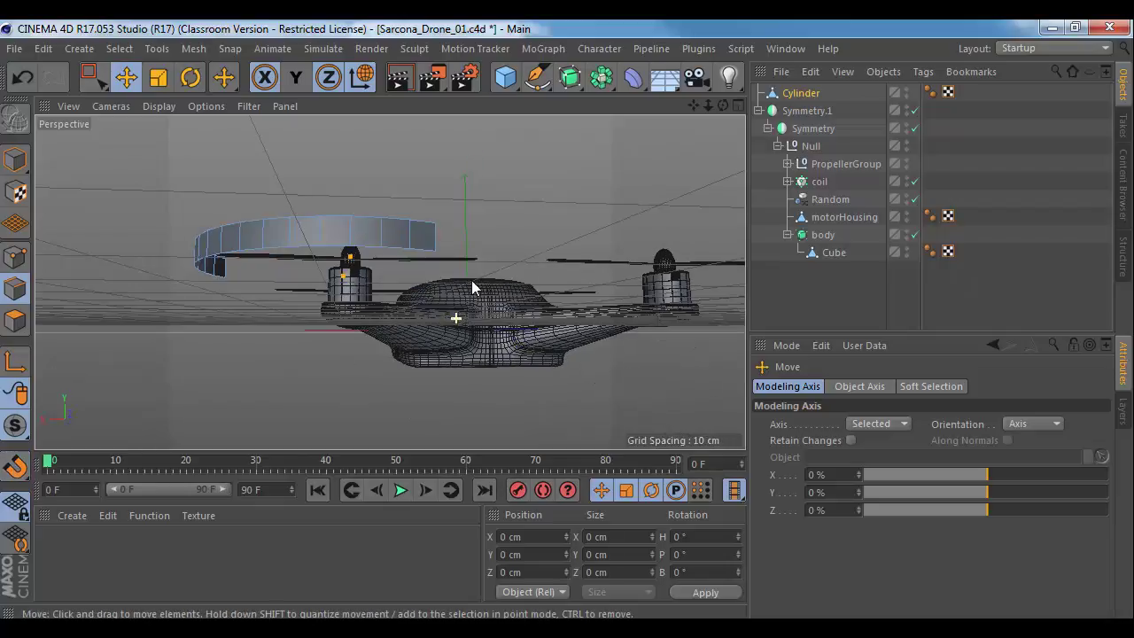
left_click_drag(327, 287, 418, 287, "alt")
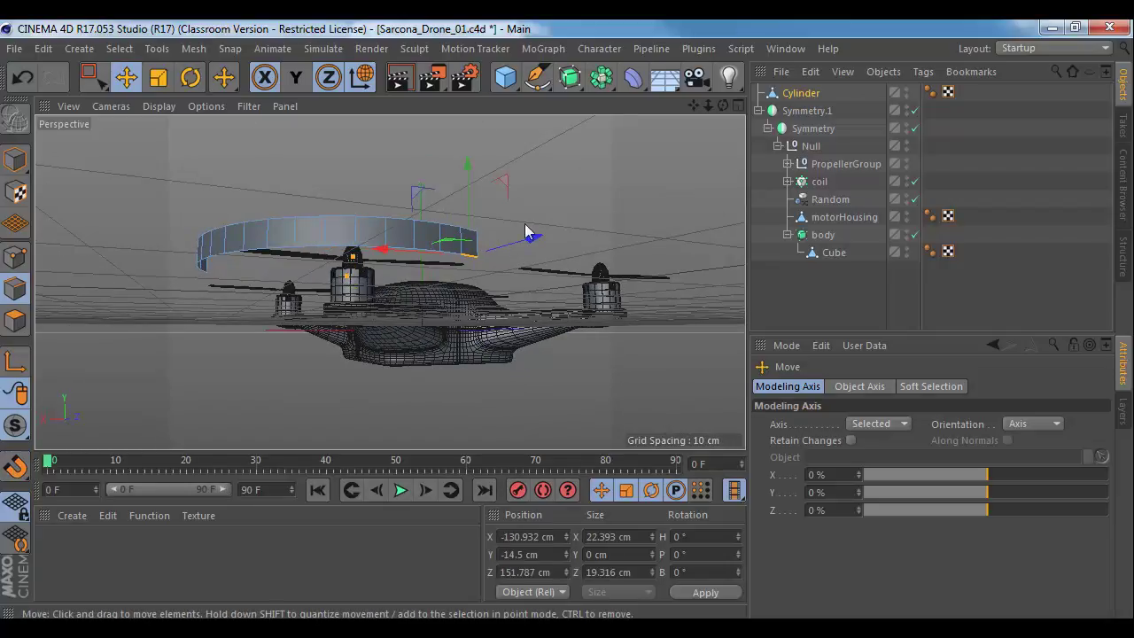
left_click(492, 221)
key("alt+Tab")
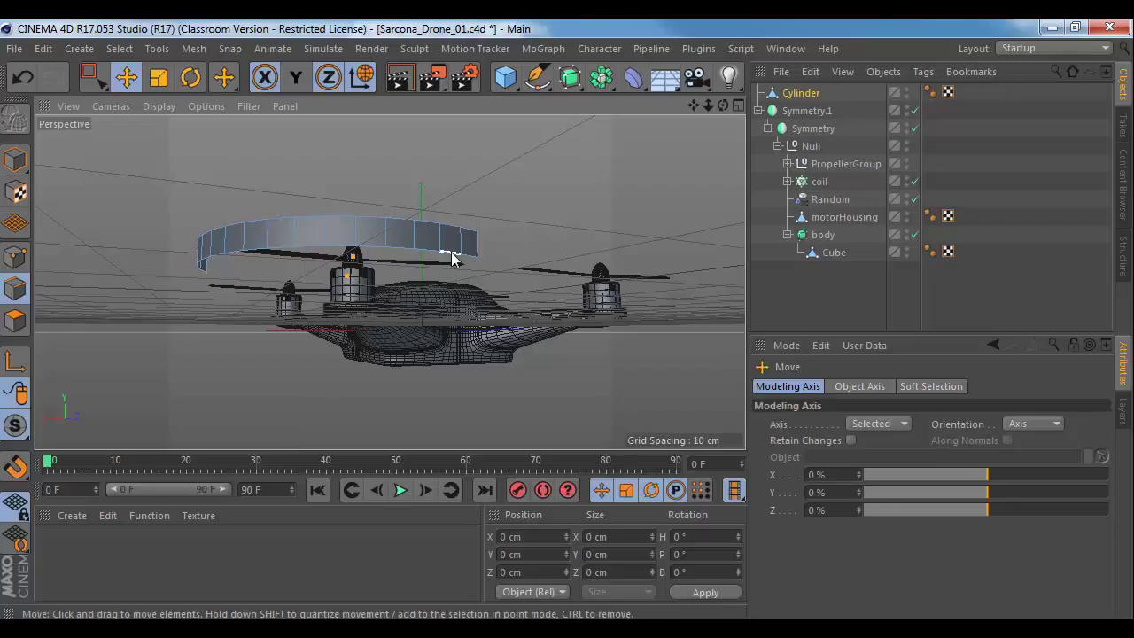
Step: Select four lower edges of the guard arc, one near each end and two in the middle, and extrude them about 112.5 cm
left_click(451, 258)
left_click_drag(452, 258, 428, 306, "alt")
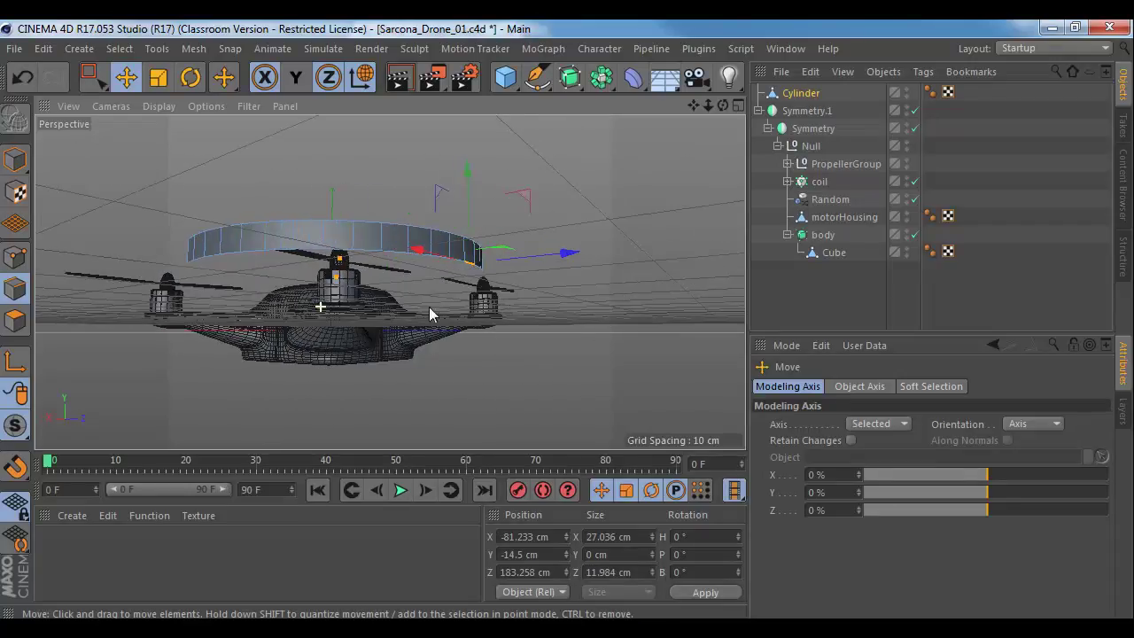
left_click(211, 262, "shift")
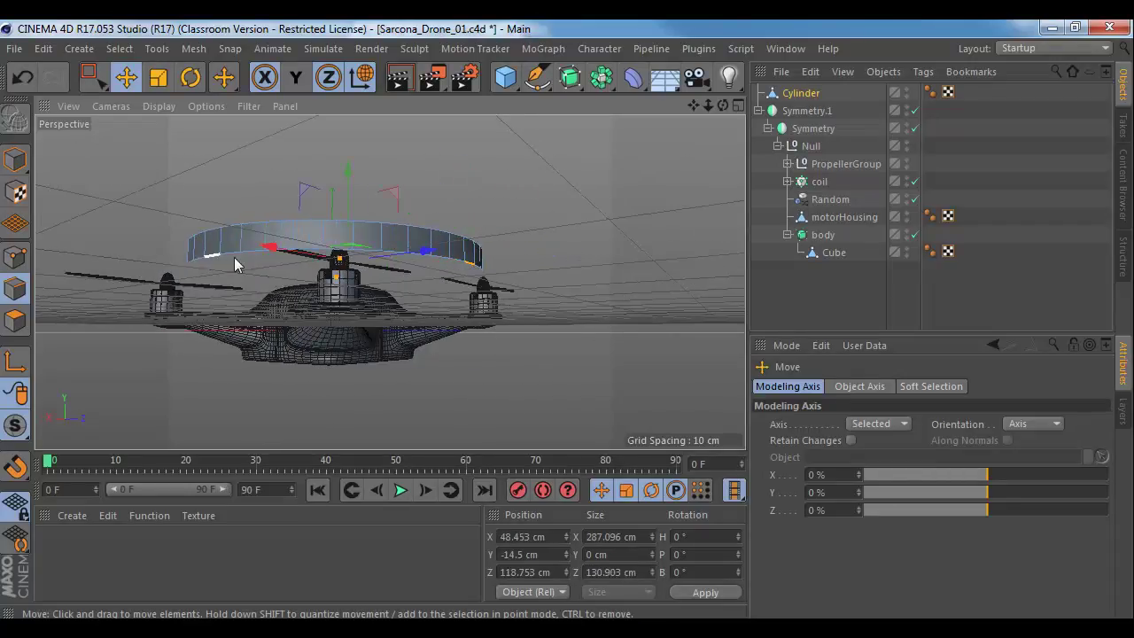
left_click_drag(354, 289, 321, 268, "alt")
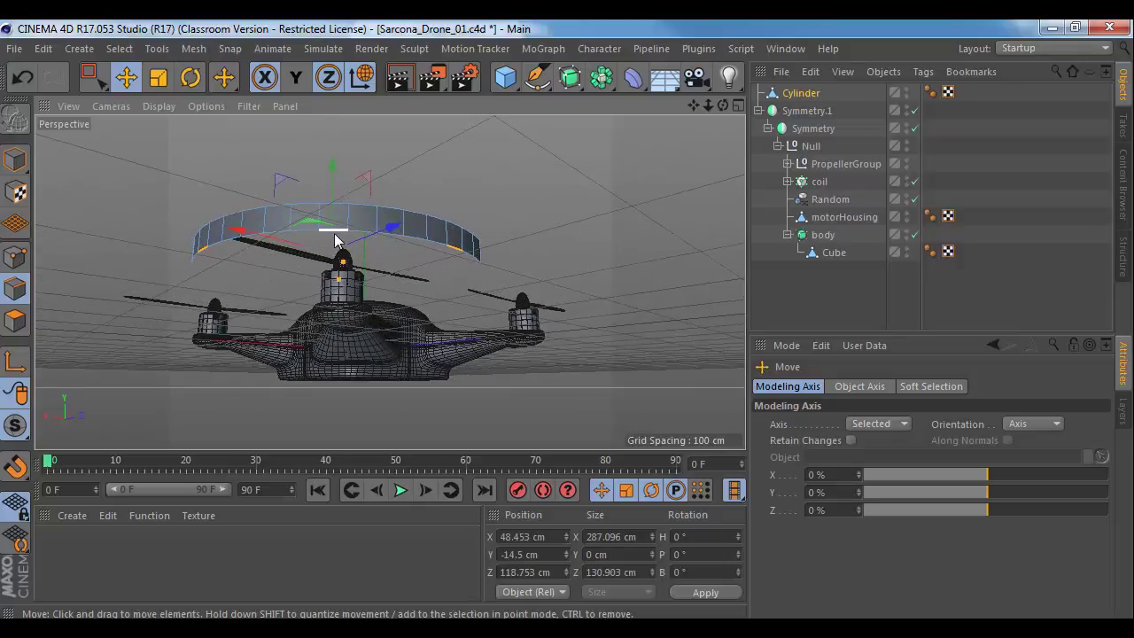
left_click(335, 235, "shift")
left_click_drag(349, 306, 411, 291, "alt")
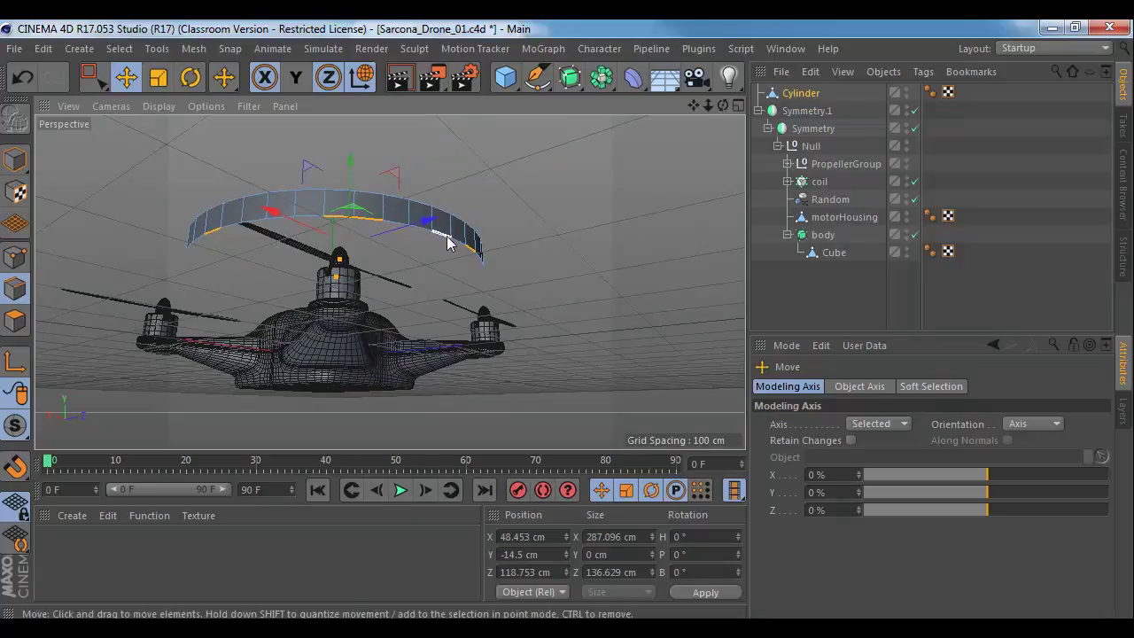
left_click_drag(474, 270, 220, 355, "alt")
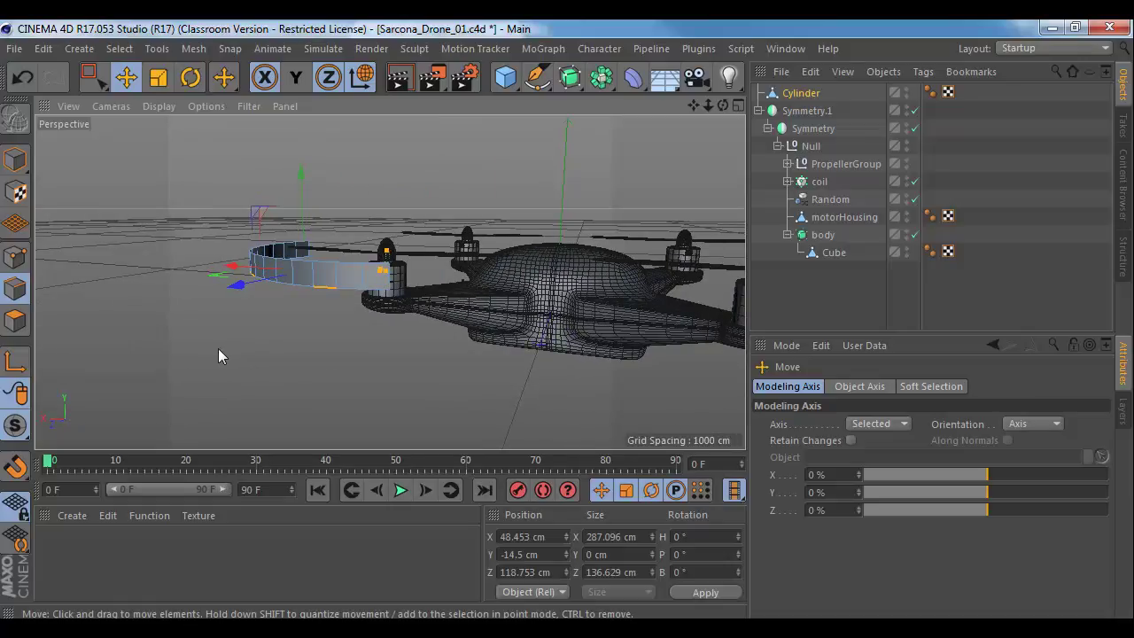
key("d")
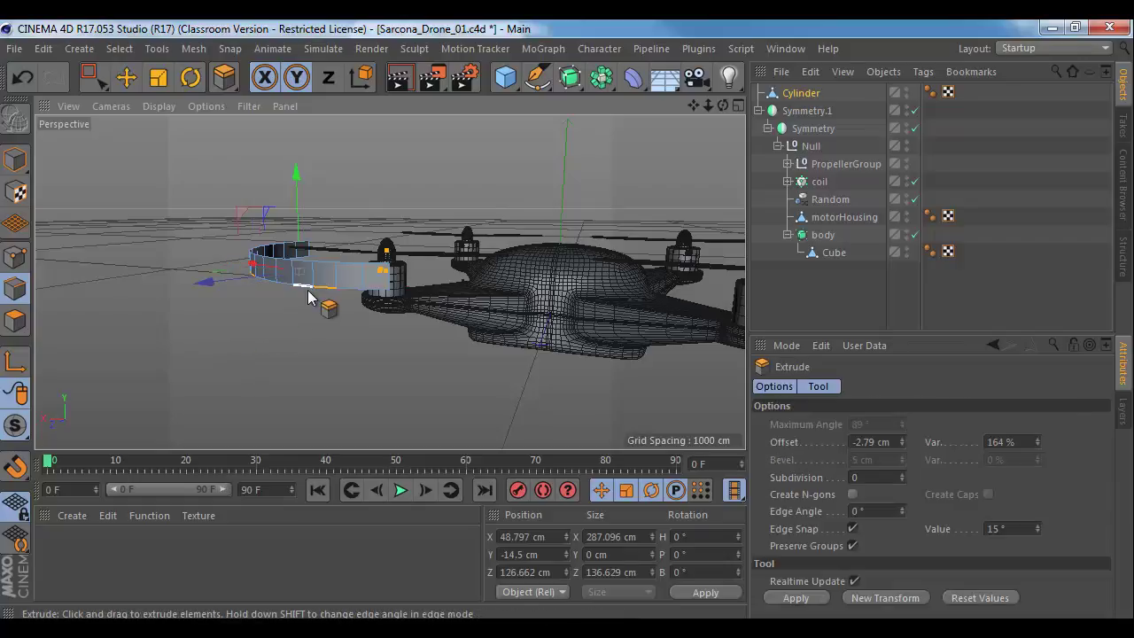
left_click_drag(316, 292, 207, 304)
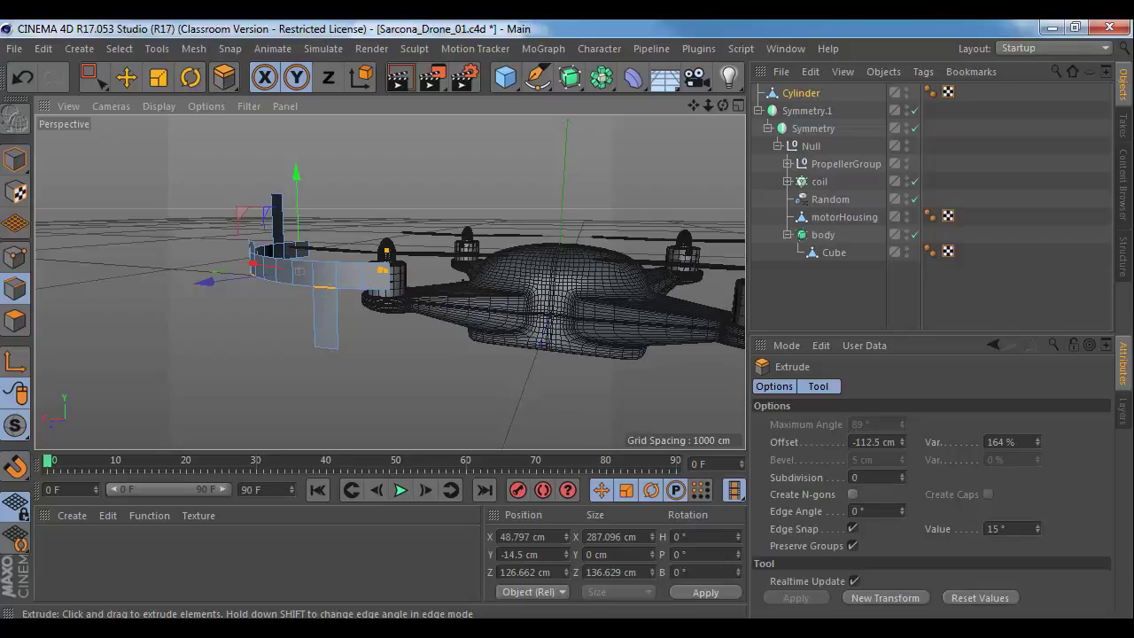
left_click_drag(364, 294, 363, 294)
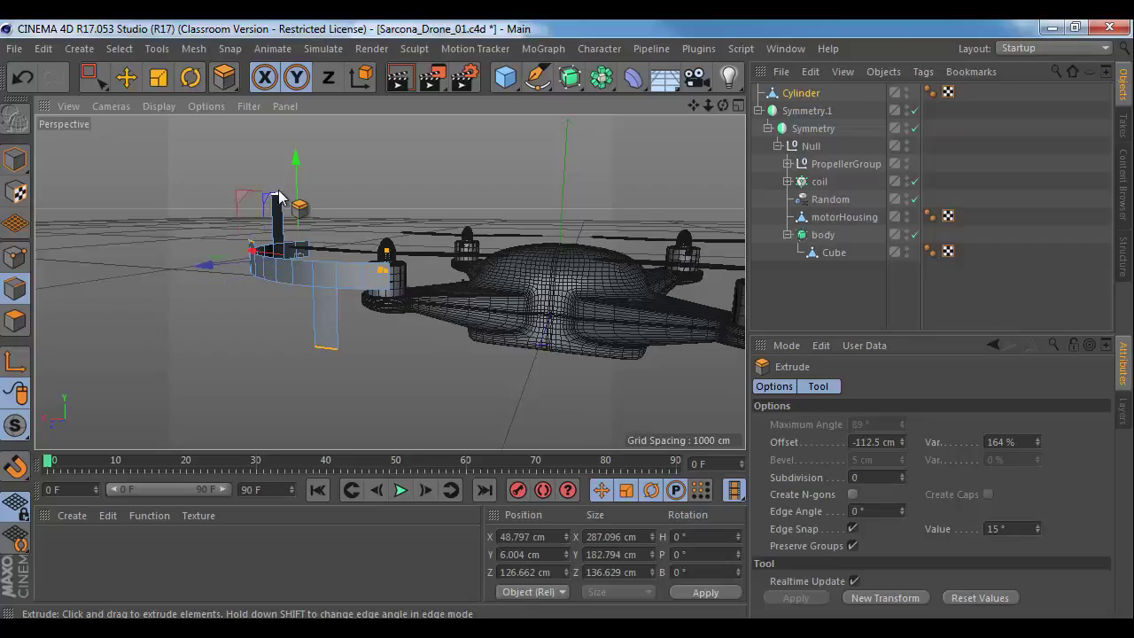
Step: Flatten the extruded edges vertically and lower them to about Y -99 cm, forming straight vertical struts
left_click(158, 77)
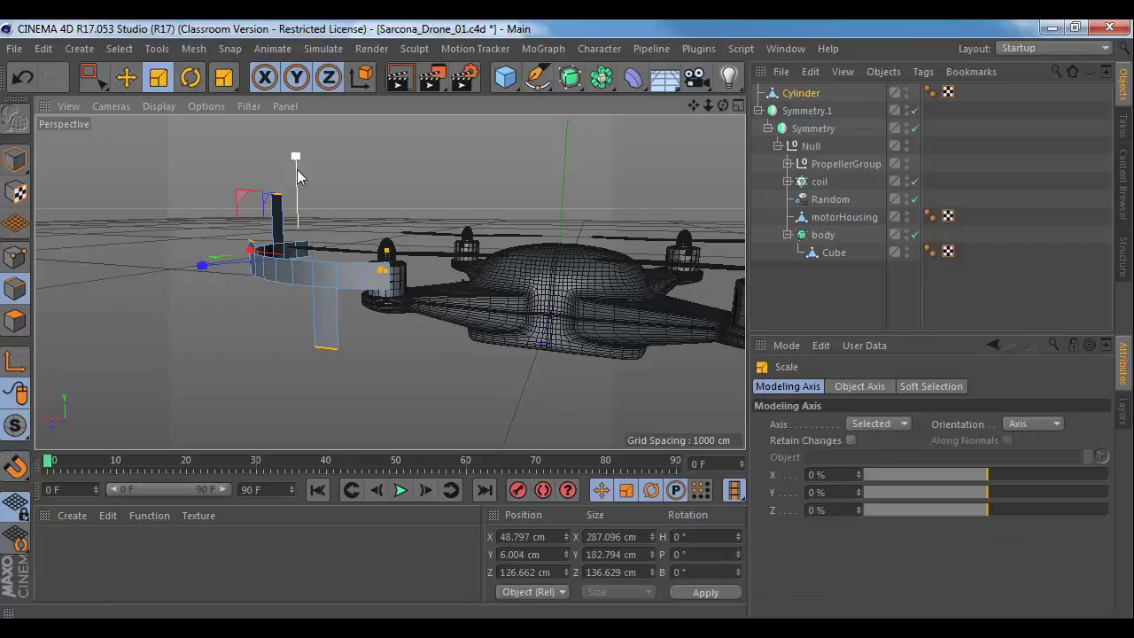
left_click_drag(296, 169, 305, 263)
key("e")
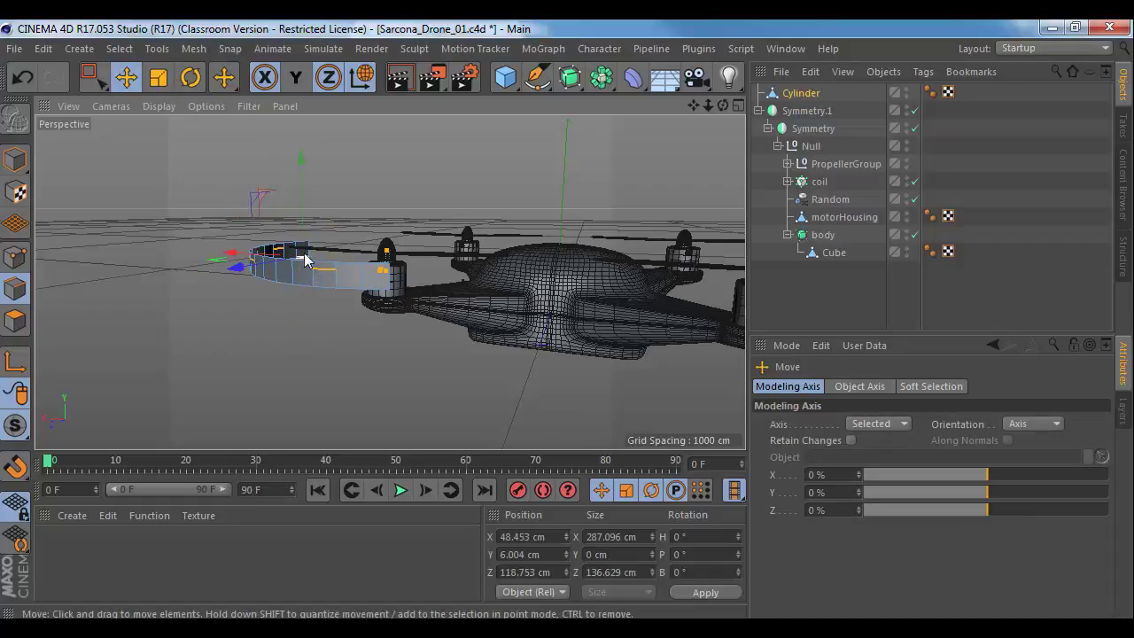
left_click_drag(304, 177, 498, 309)
left_click_drag(277, 297, 487, 312, "alt")
left_click_drag(390, 282, 457, 340, "alt")
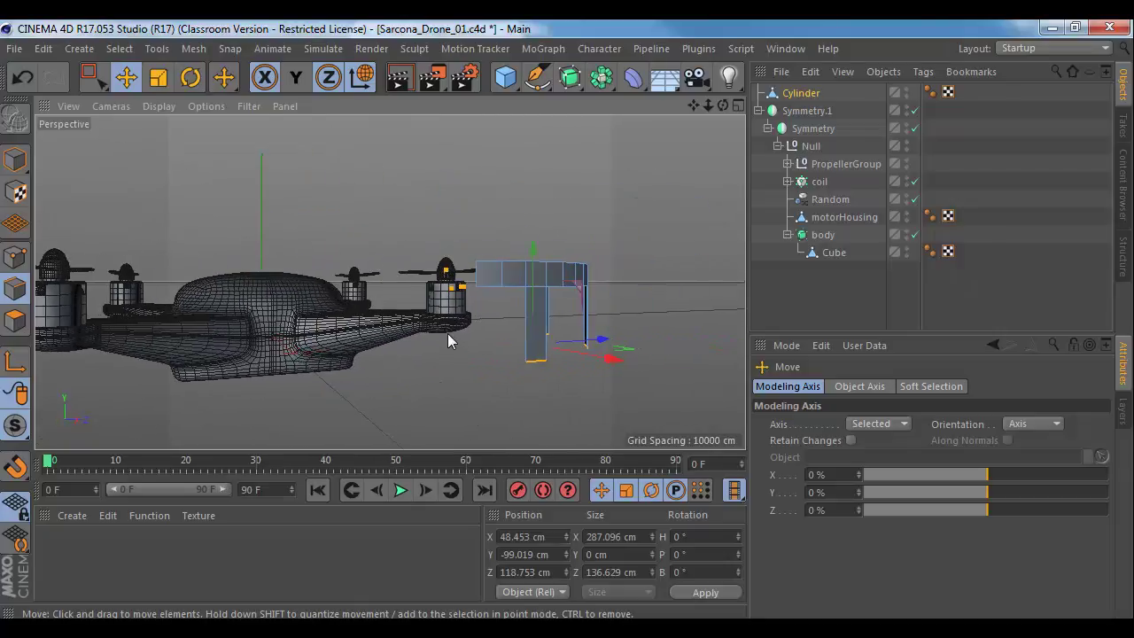
Step: Extrude the struts' lower edges again by about 14 cm and flatten the new edges to a common height
key("d")
left_click_drag(537, 359, 535, 359)
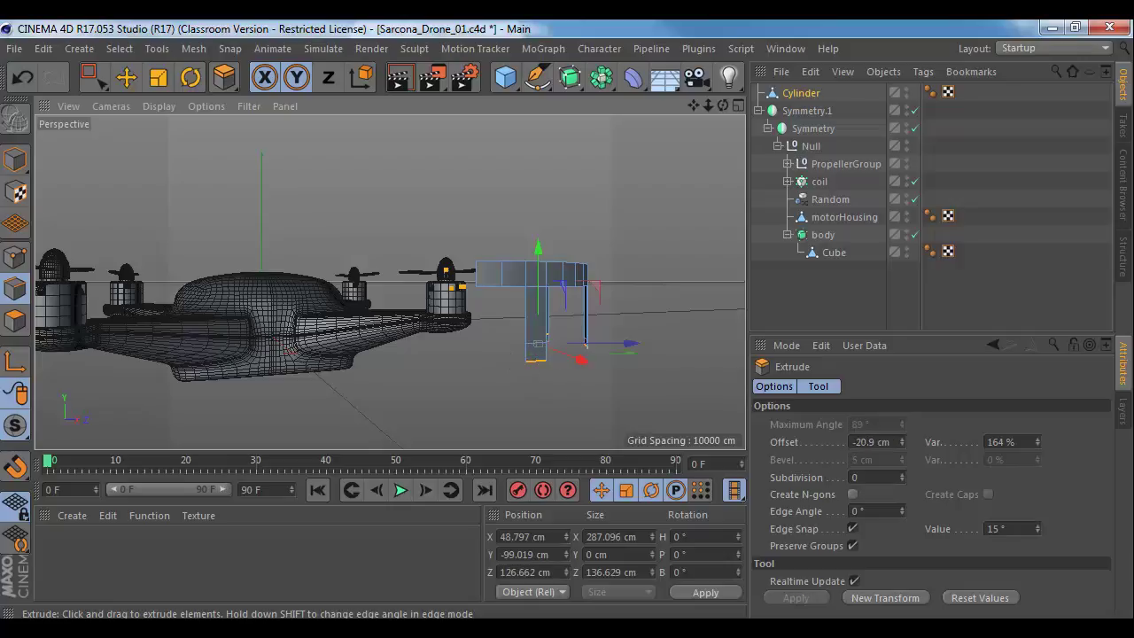
left_click_drag(585, 345, 585, 348)
left_click_drag(584, 346, 578, 321)
key("w")
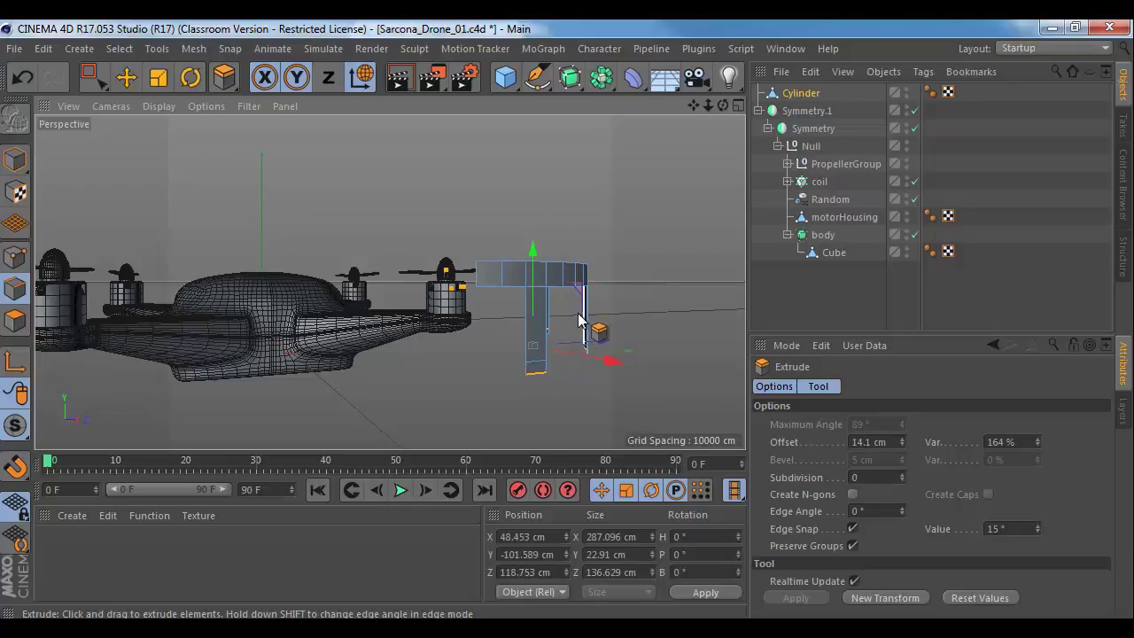
key("r")
key("t")
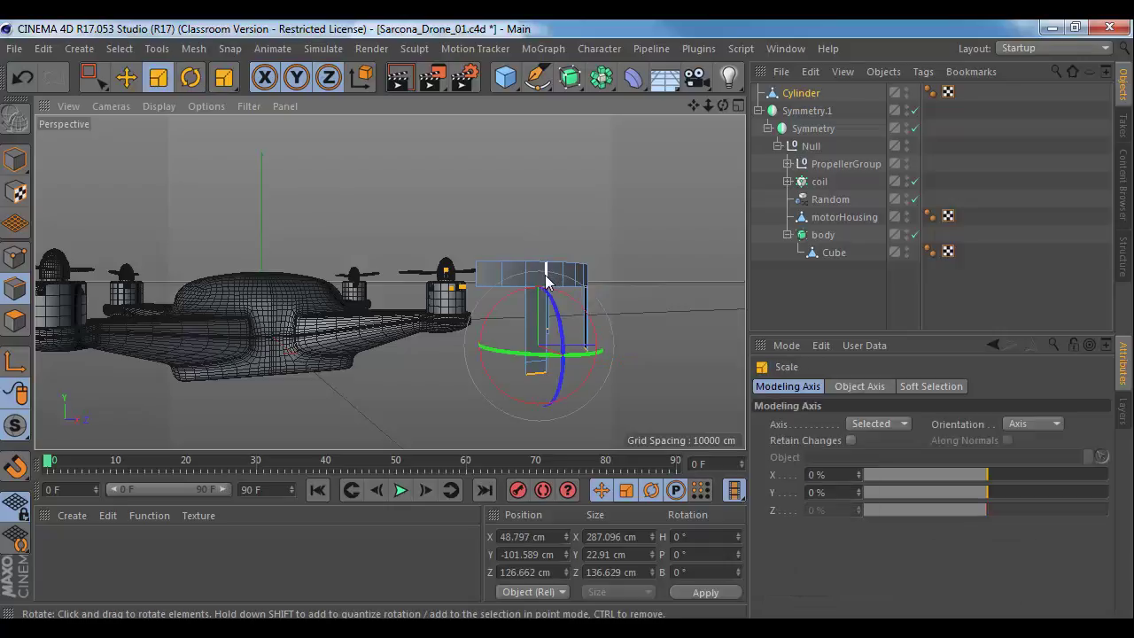
left_click_drag(538, 254, 468, 435)
key("ctrl+z")
Step: Move the newly extruded edges horizontally about 207 cm inward, so the struts run back under the motor
key("w")
key("y")
key("e")
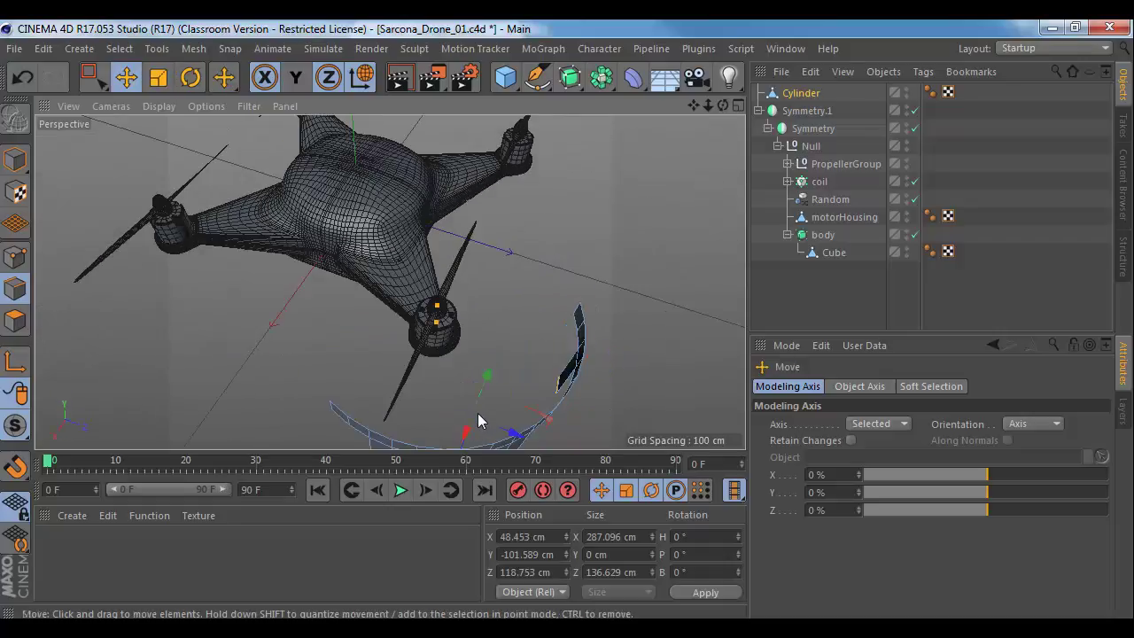
middle_click_drag(478, 401, 429, 308, "alt")
left_click_drag(451, 388, 403, 290)
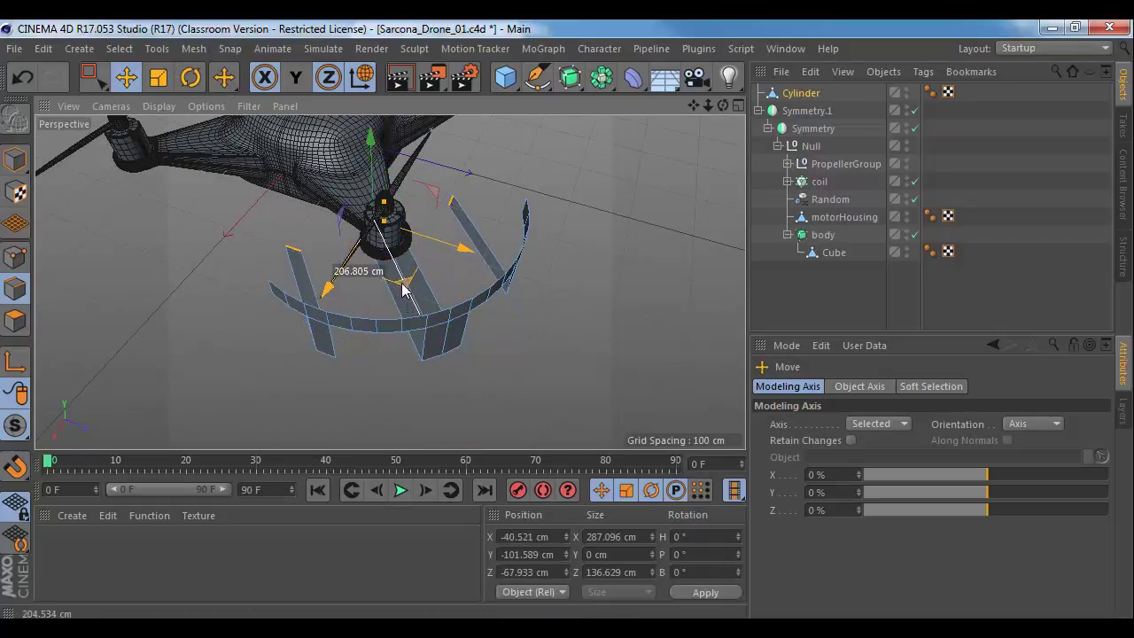
Step: In the top view, shift the strut ends onto the motor arm, to about X -46 cm and Z -103 cm
left_click_drag(412, 342, 351, 141, "alt")
left_click_drag(443, 425, 435, 253, "alt")
middle_click(435, 253)
middle_click(539, 213)
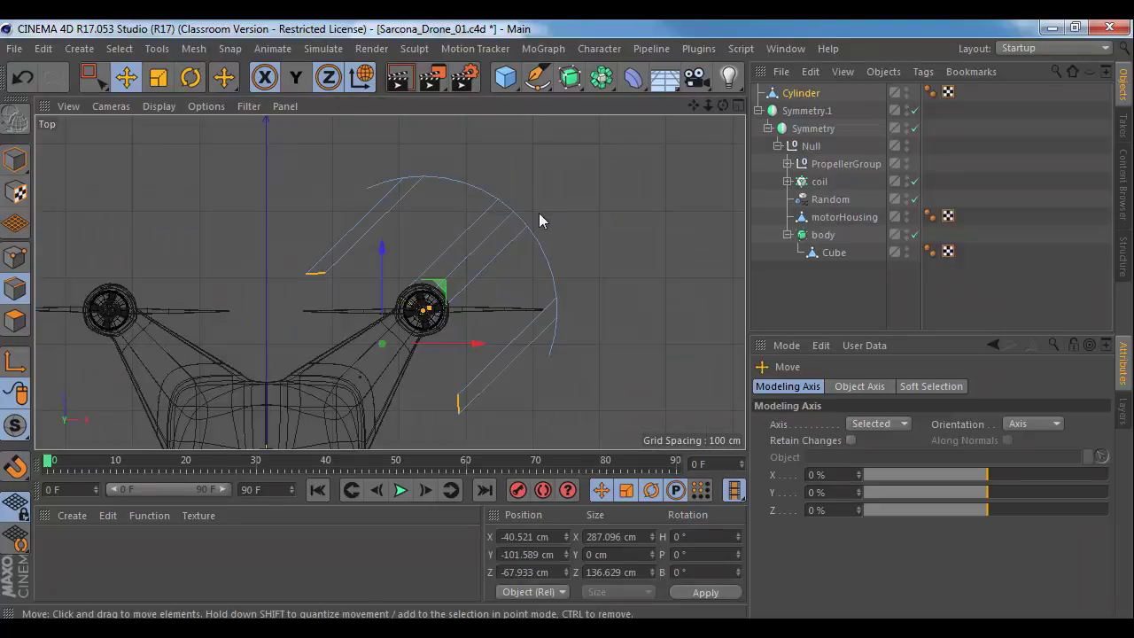
right_click_drag(443, 250, 495, 305, "alt")
middle_click_drag(464, 319, 476, 272, "alt")
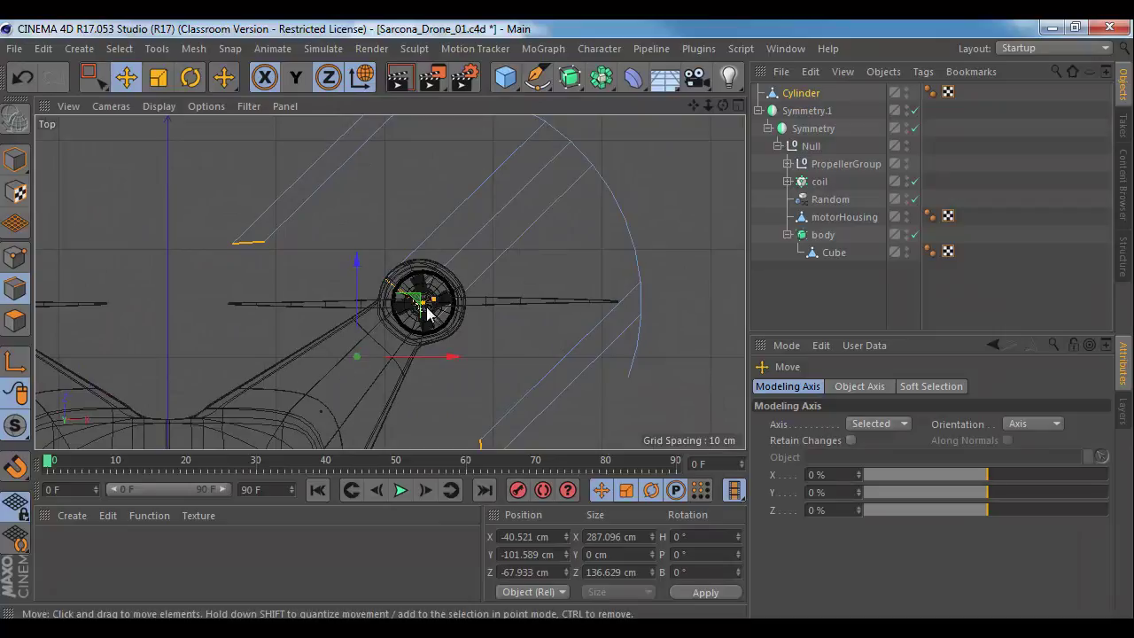
left_click_drag(427, 312, 401, 337)
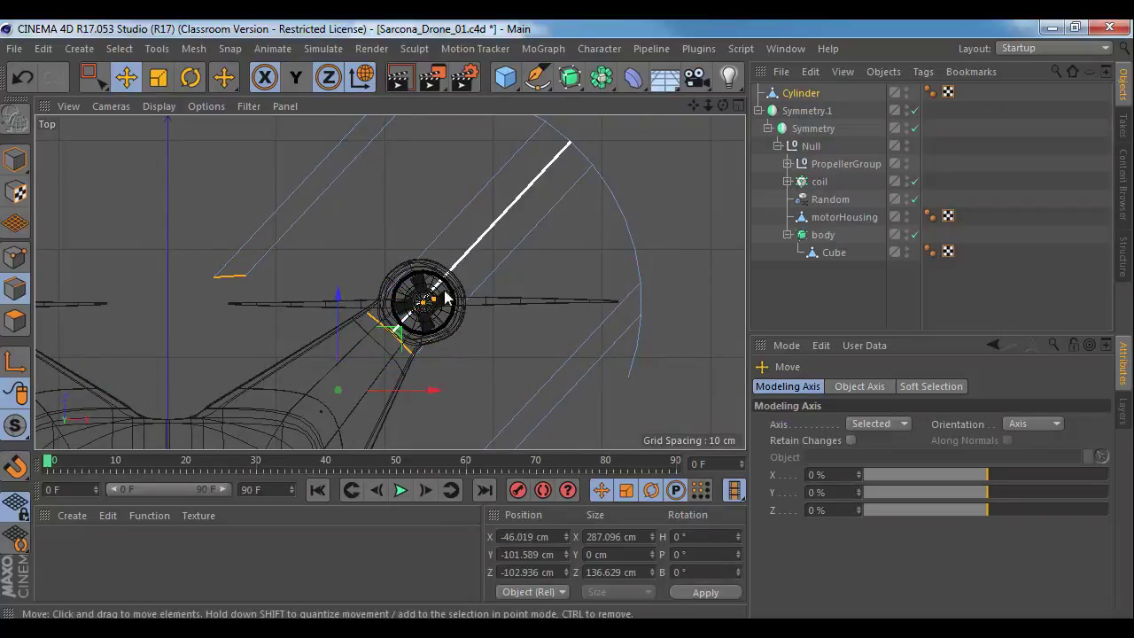
Step: Pull the two outer struts' end edges in beside the motor arm, to about X -56, Z -48 cm and X -1, Z -67 cm
left_click(230, 276)
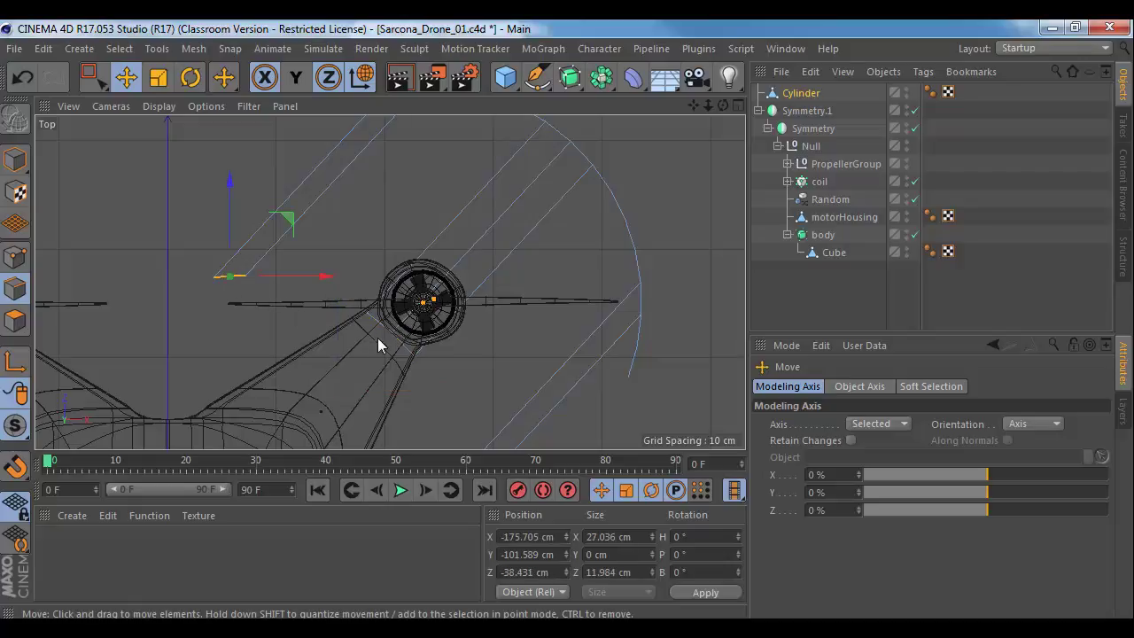
middle_click_drag(377, 338, 376, 310, "alt")
left_click_drag(278, 207, 406, 243)
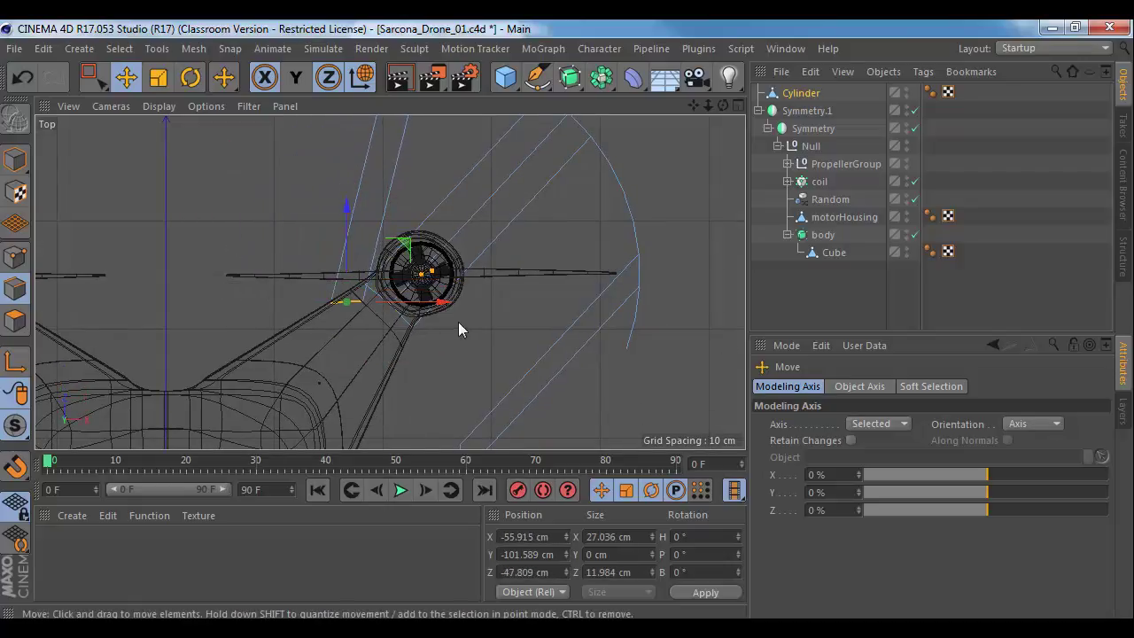
middle_click_drag(453, 432, 420, 366, "alt")
left_click(426, 401)
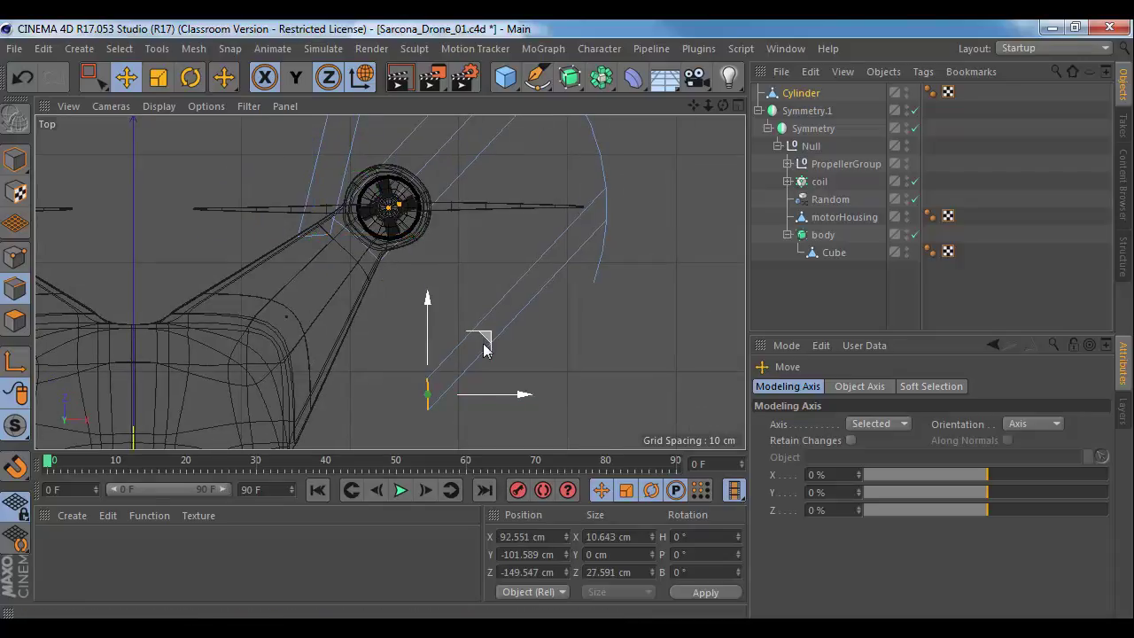
left_click_drag(485, 350, 424, 232)
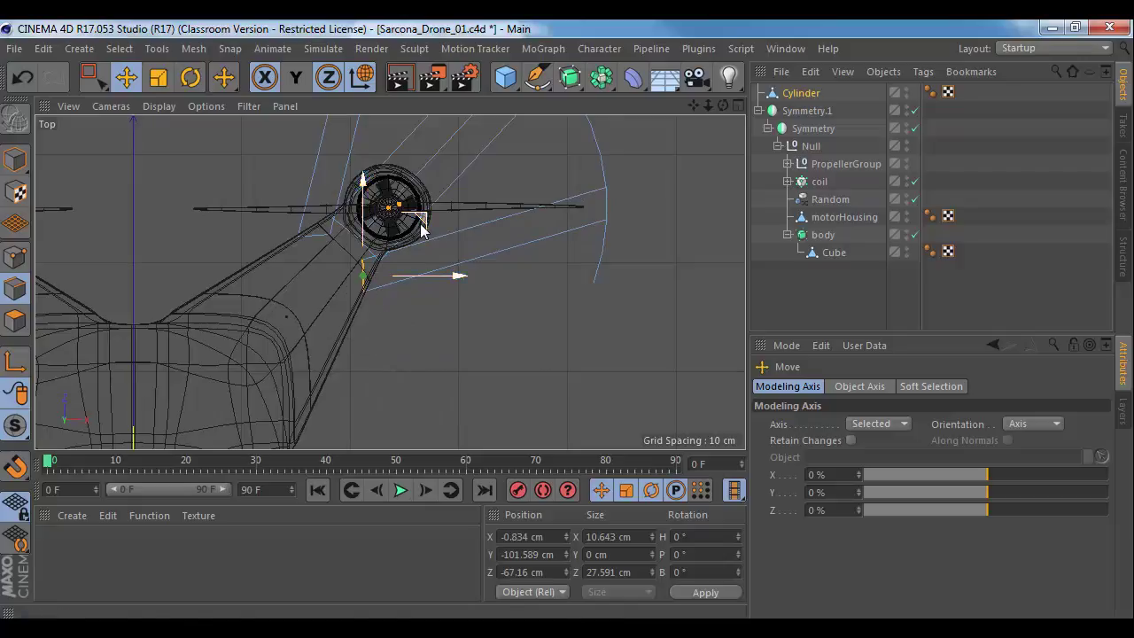
Step: Select all four strut end edges and move them farther along the arm under the body, to about X -65 cm and Z -133 cm
middle_click(476, 251)
middle_click(304, 189)
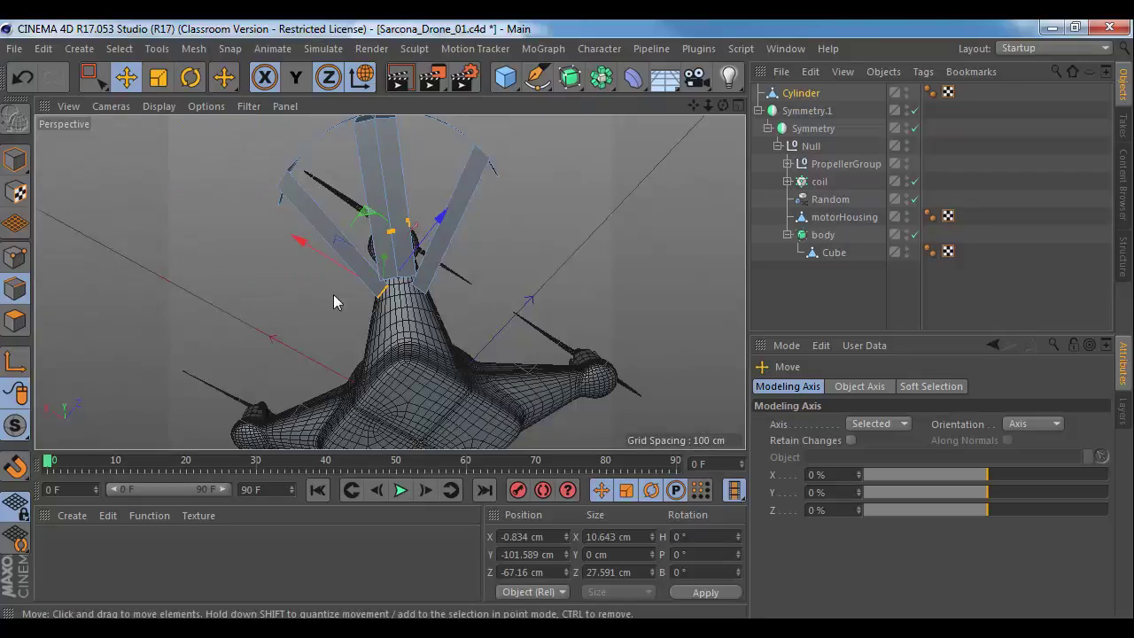
scroll(334, 296, "up", 5)
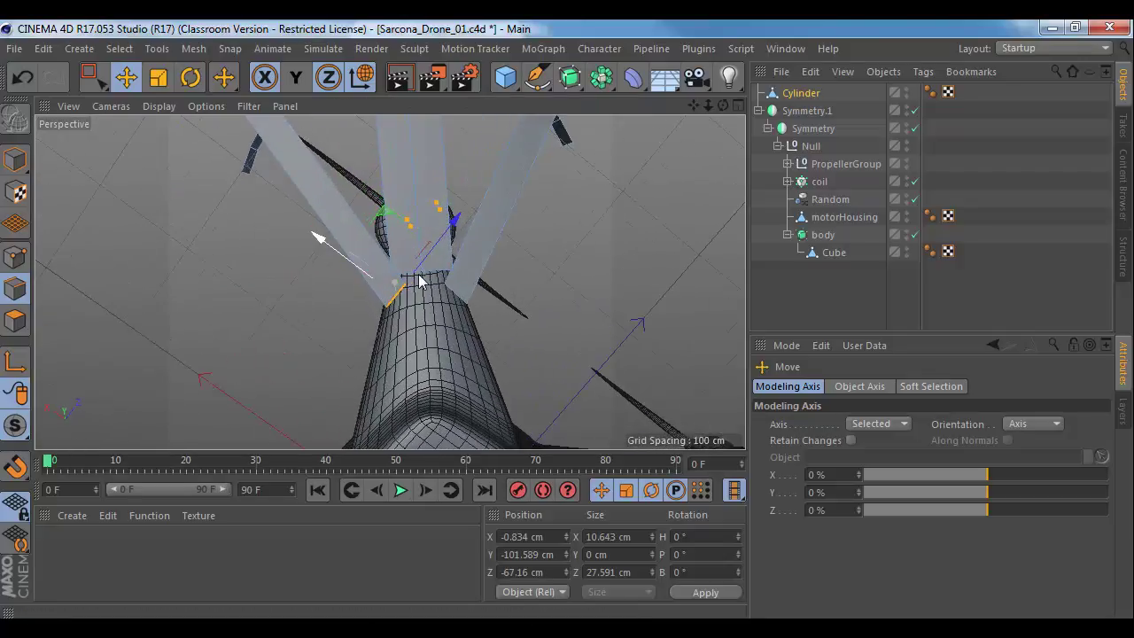
left_click_drag(422, 277, 400, 310, "alt")
left_click(404, 317, "shift")
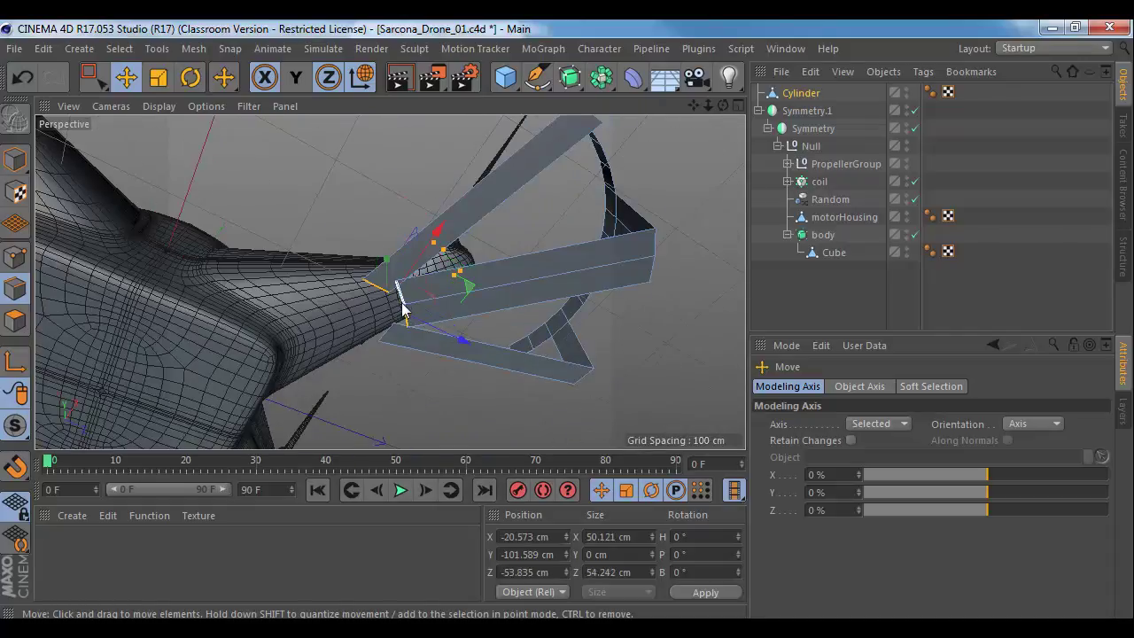
left_click(402, 297, "shift")
left_click(391, 331, "shift")
left_click_drag(411, 287, 421, 354, "alt")
middle_click(420, 354)
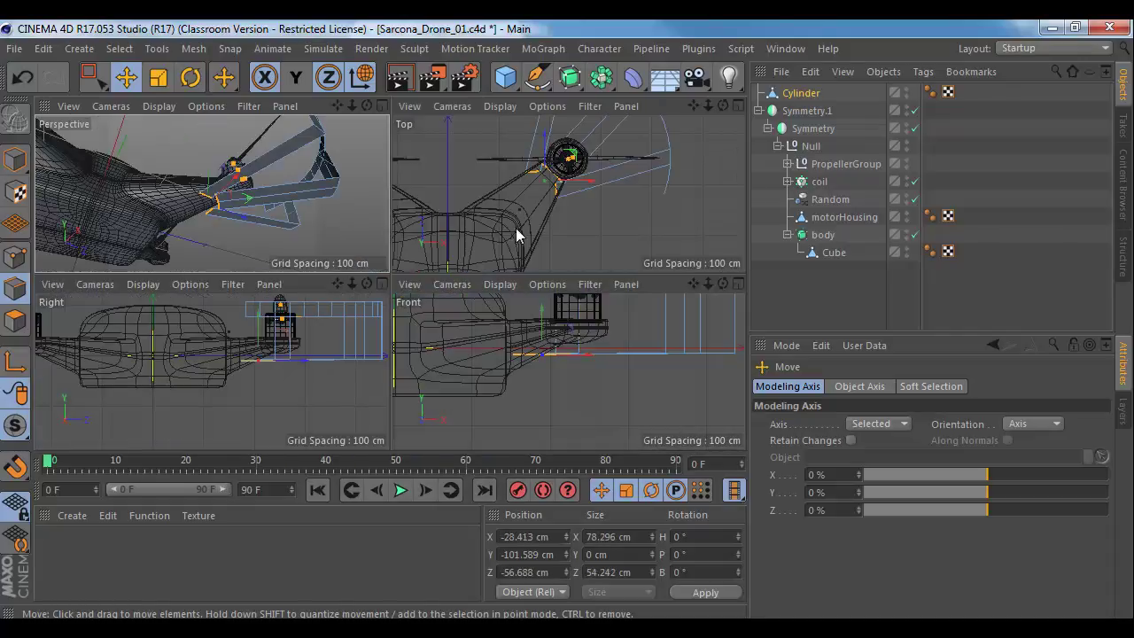
middle_click(536, 205)
middle_click(401, 202)
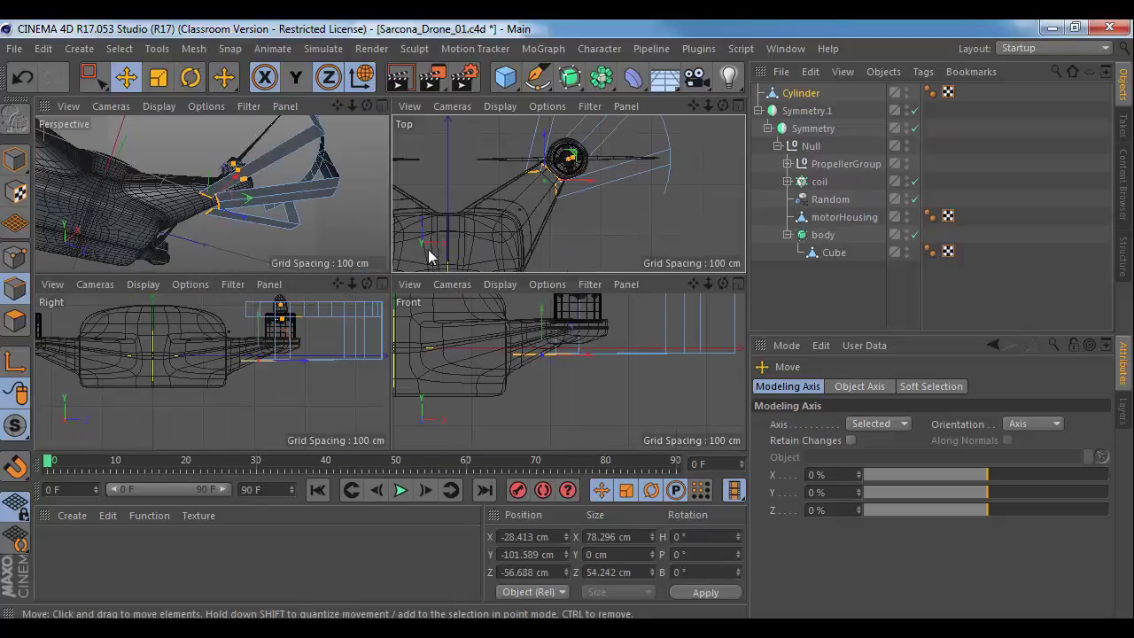
left_click_drag(574, 157, 531, 203)
middle_click(210, 187)
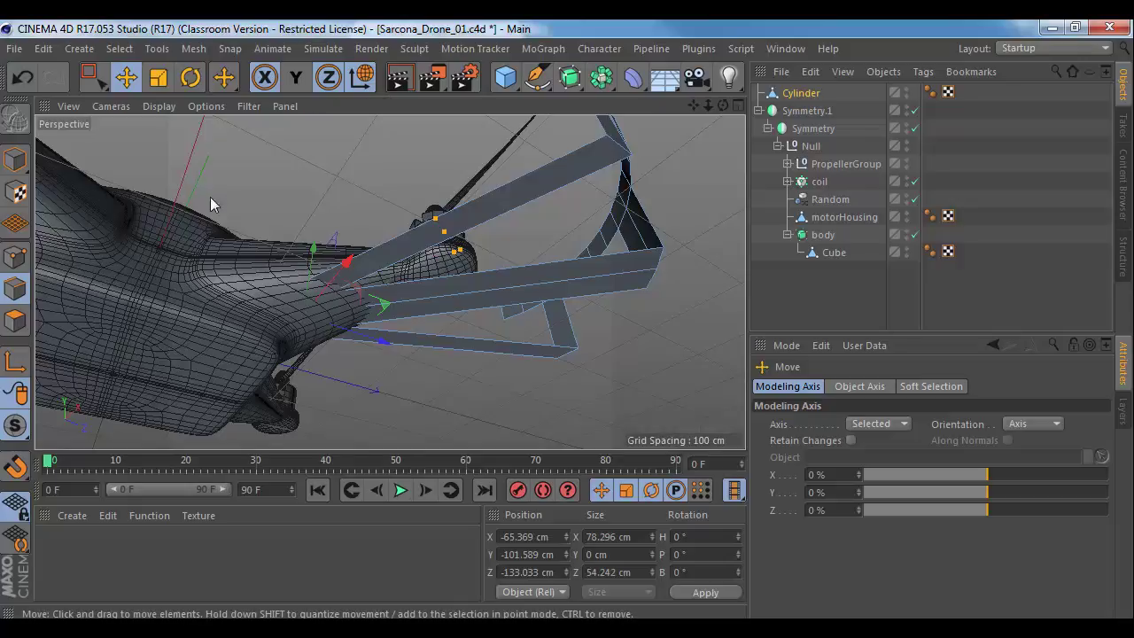
Step: Select the edges at the struts' lower outer corners and bevel them with an offset of about 9.3 cm
left_click_drag(210, 197, 302, 353, "alt")
left_click(324, 338)
left_click_drag(529, 297, 313, 311, "alt")
left_click(415, 316, "shift")
left_click(450, 315, "shift")
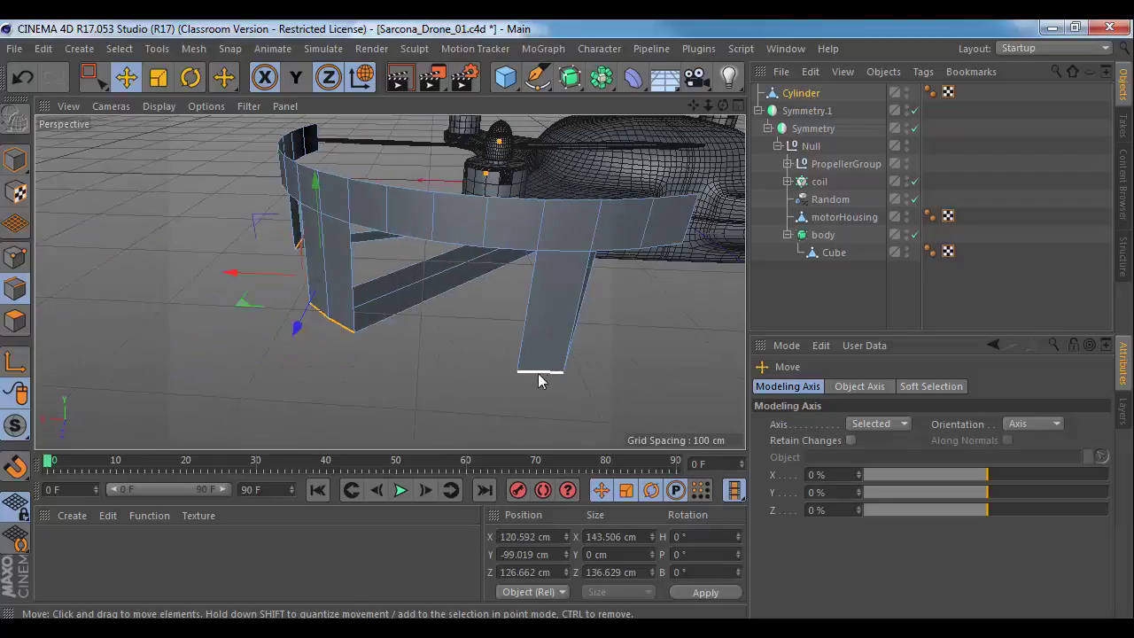
left_click(546, 375, "shift")
left_click(546, 374, "shift")
key("m")
key("s")
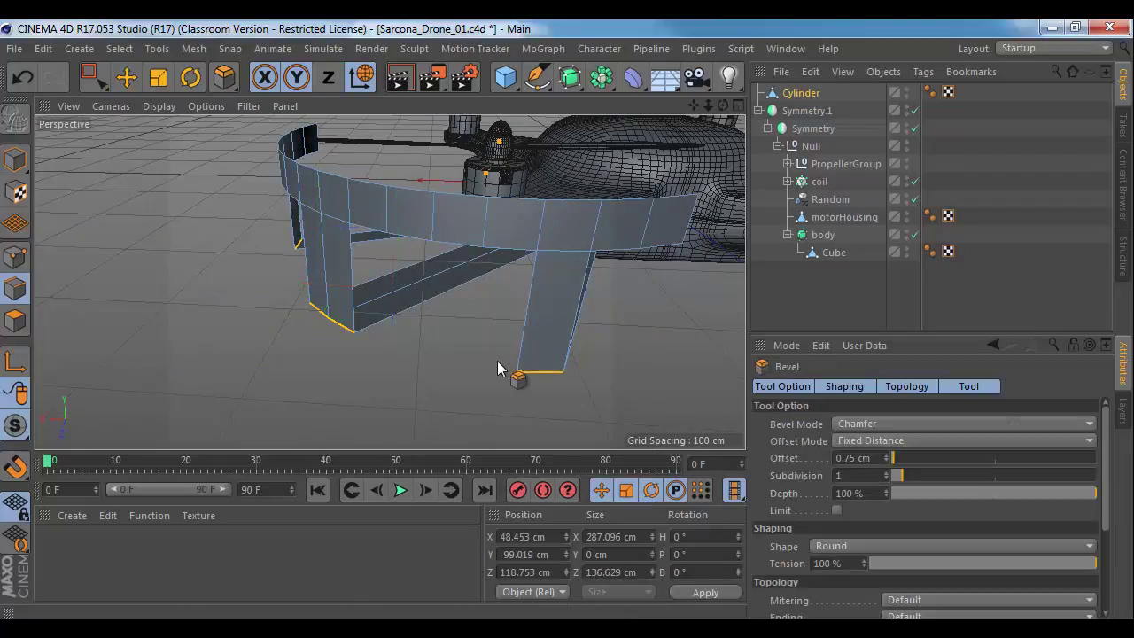
left_click_drag(527, 374, 646, 266)
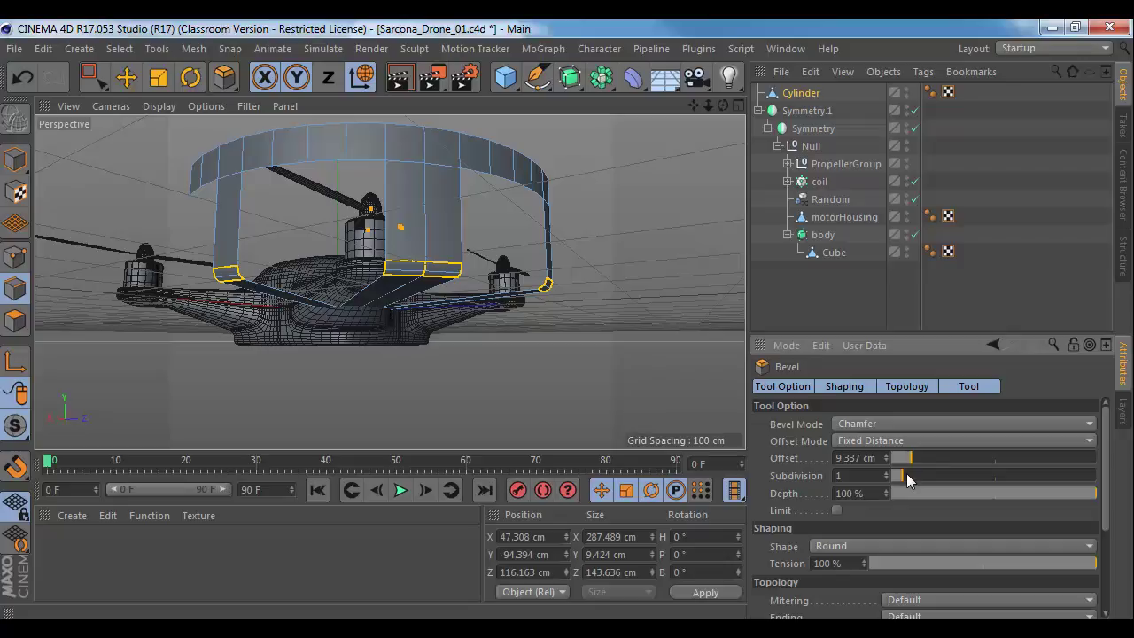
Step: Set the bevel subdivision to 3 and widen its offset for rounder strut bends, and reselect the guard's Cylinder object
left_click_drag(906, 473, 914, 474)
left_click_drag(509, 335, 563, 325, "alt")
left_click_drag(910, 473, 1020, 447)
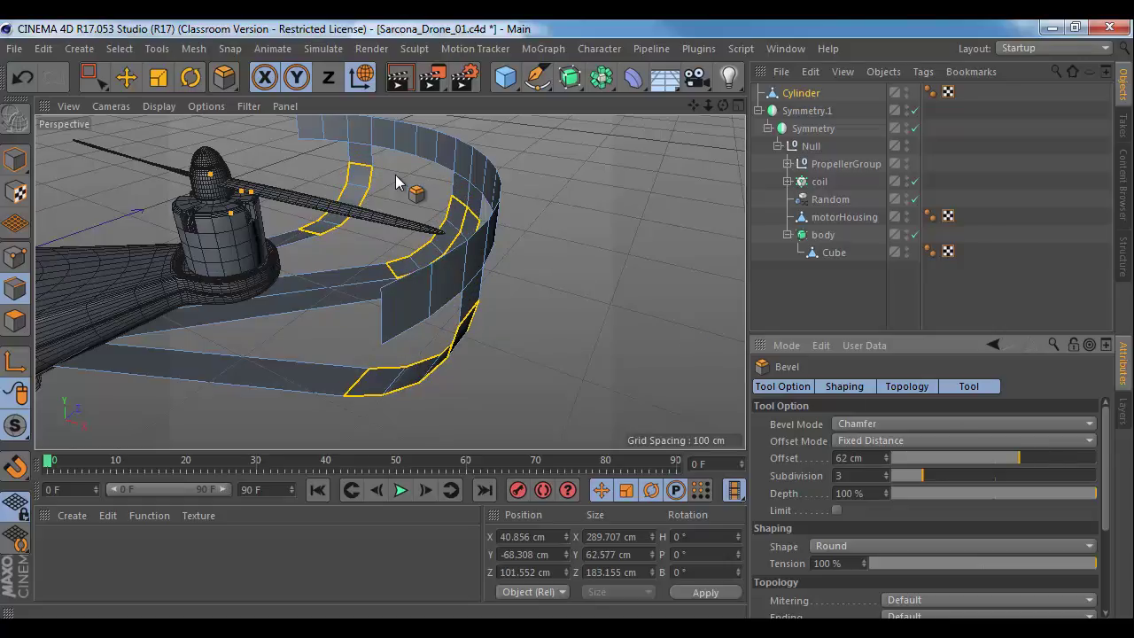
left_click_drag(404, 169, 522, 181, "alt")
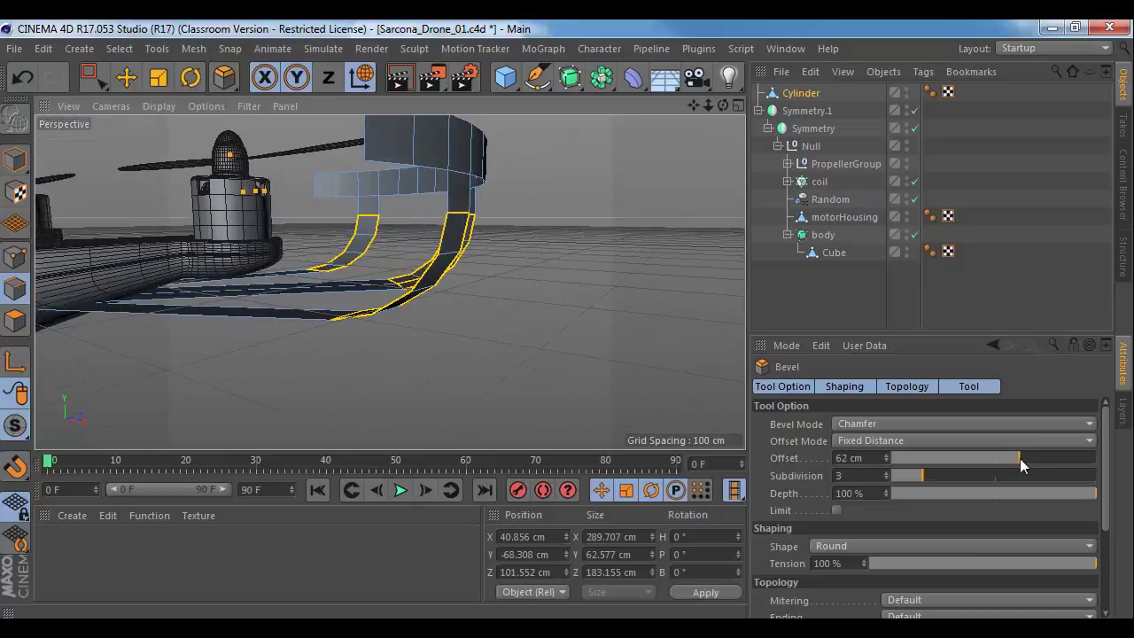
left_click_drag(1020, 458, 975, 455)
left_click_drag(638, 359, 711, 195, "alt")
left_click(764, 101)
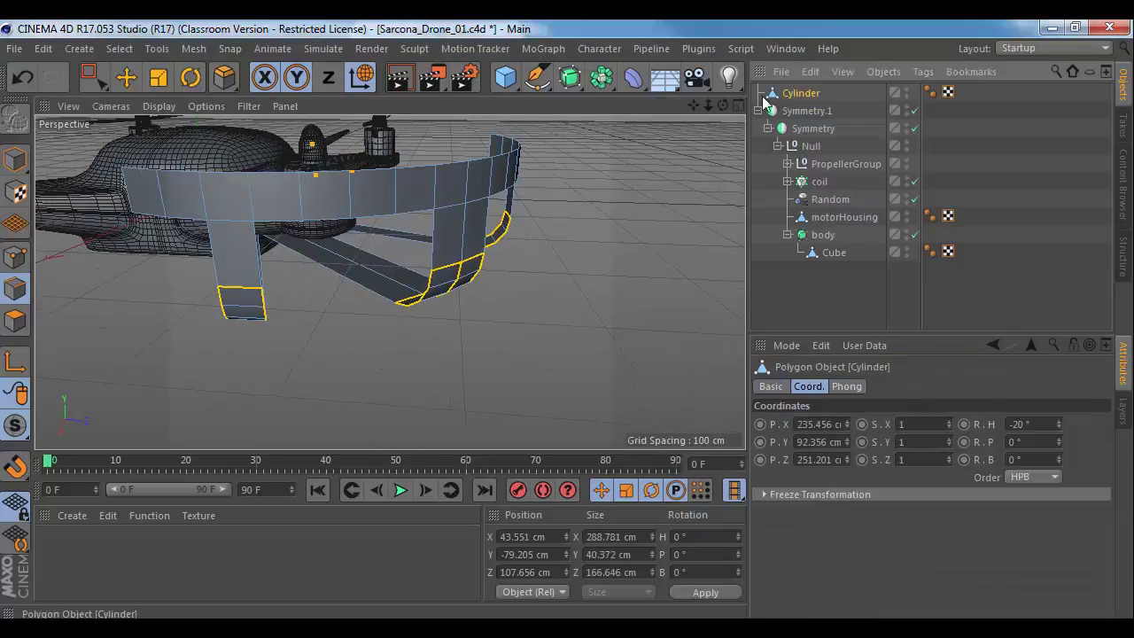
left_click(15, 160)
left_click_drag(193, 217, 478, 130, "alt")
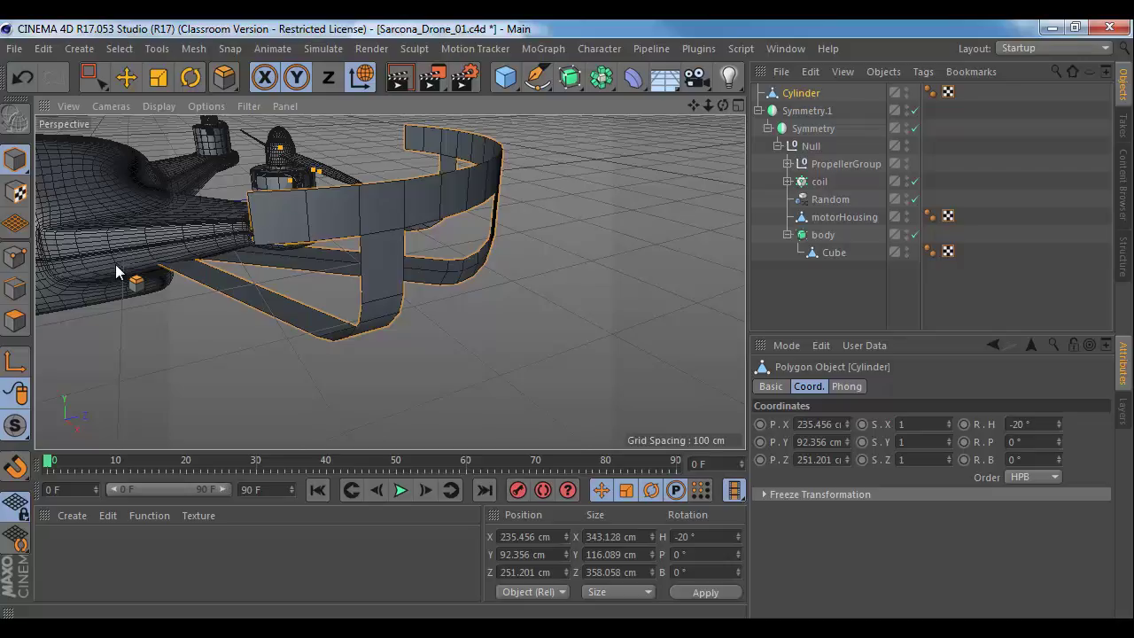
key("d")
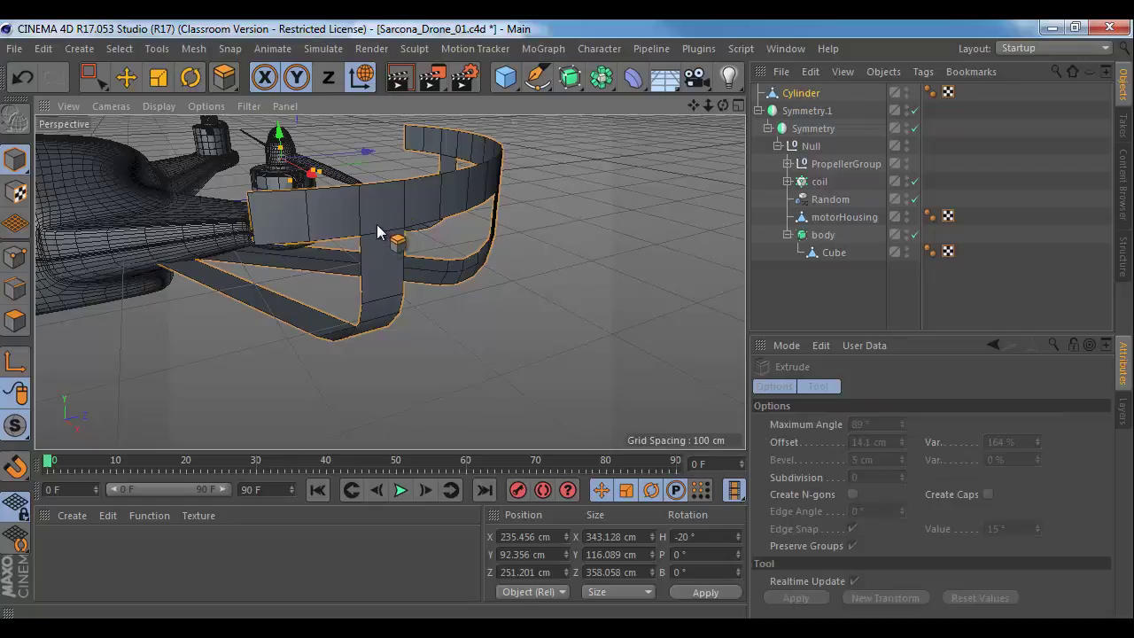
left_click_drag(325, 234, 400, 207, "alt")
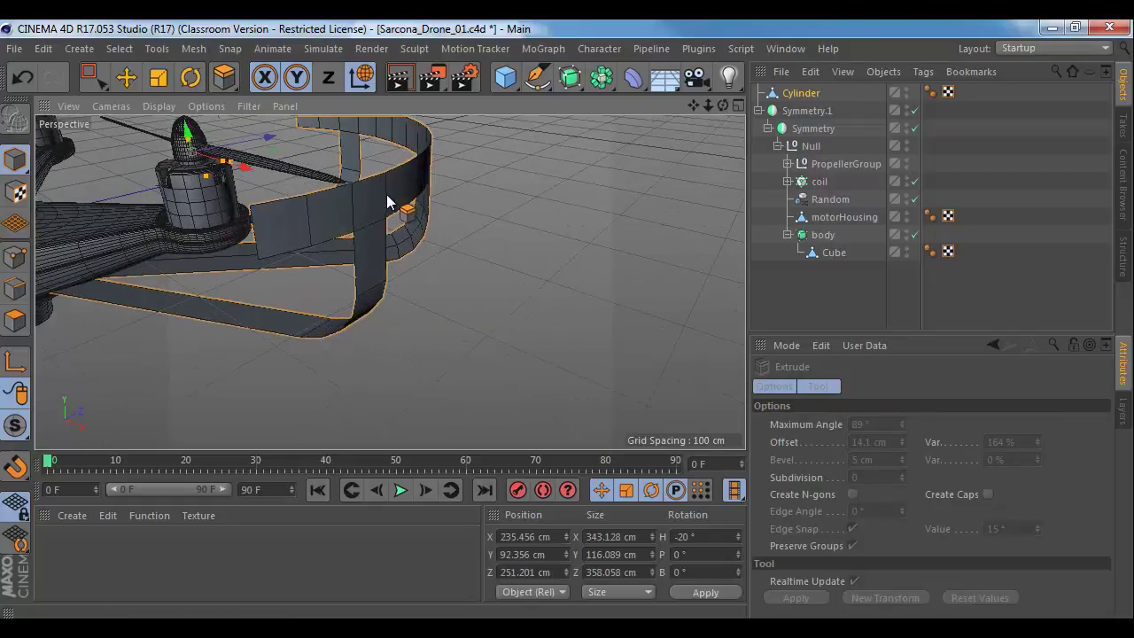
left_click(19, 323)
left_click_drag(323, 277, 406, 302, "alt")
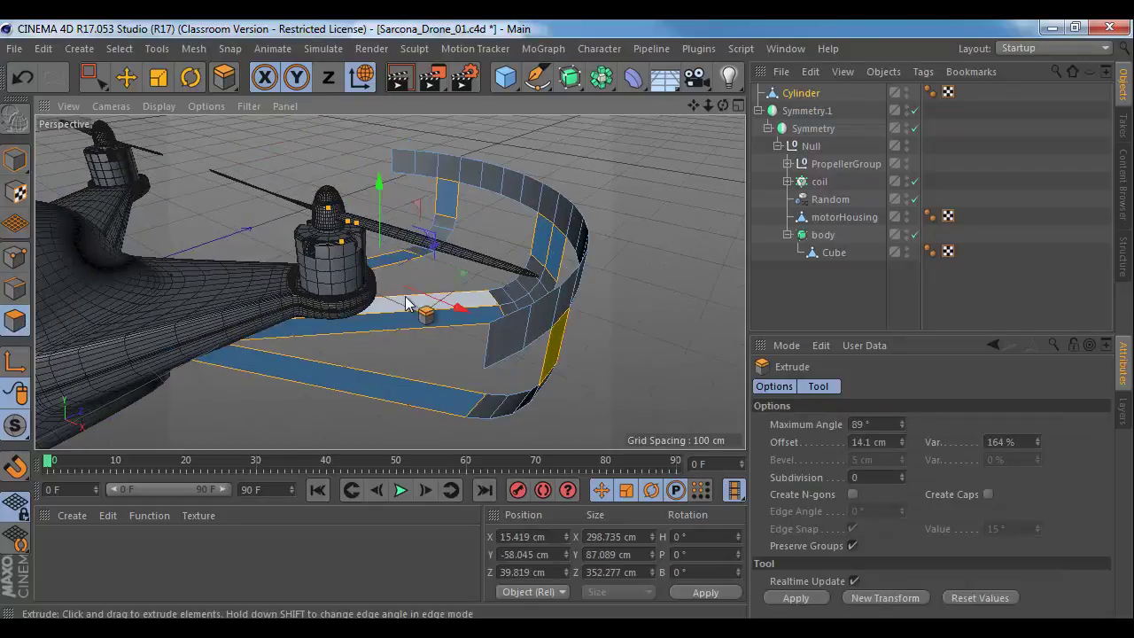
left_click(15, 159)
key("0")
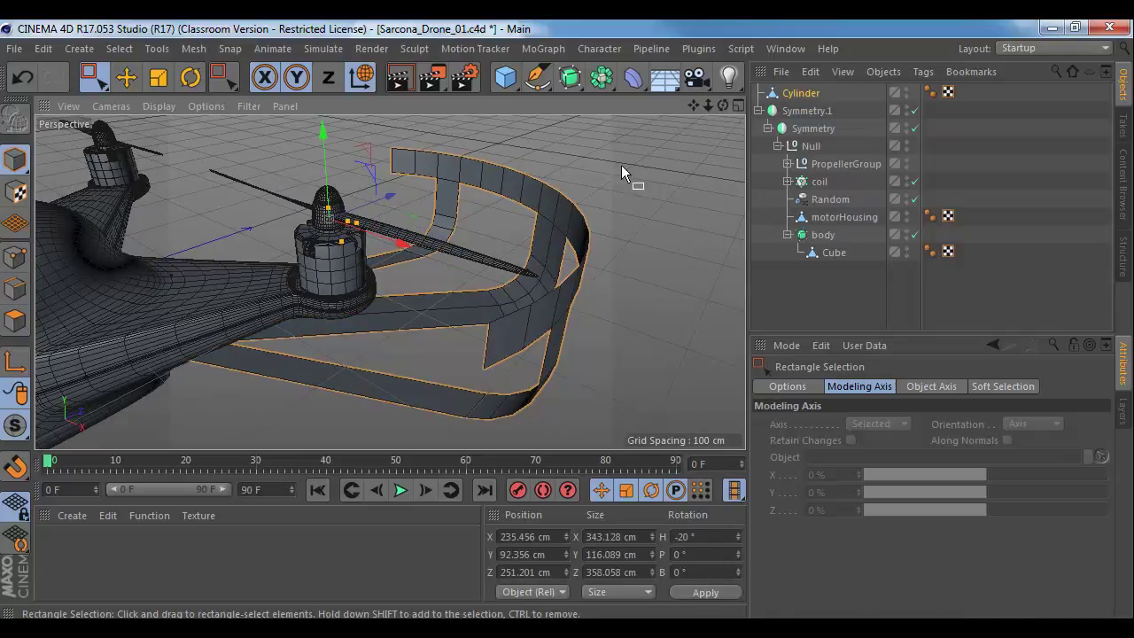
key("h")
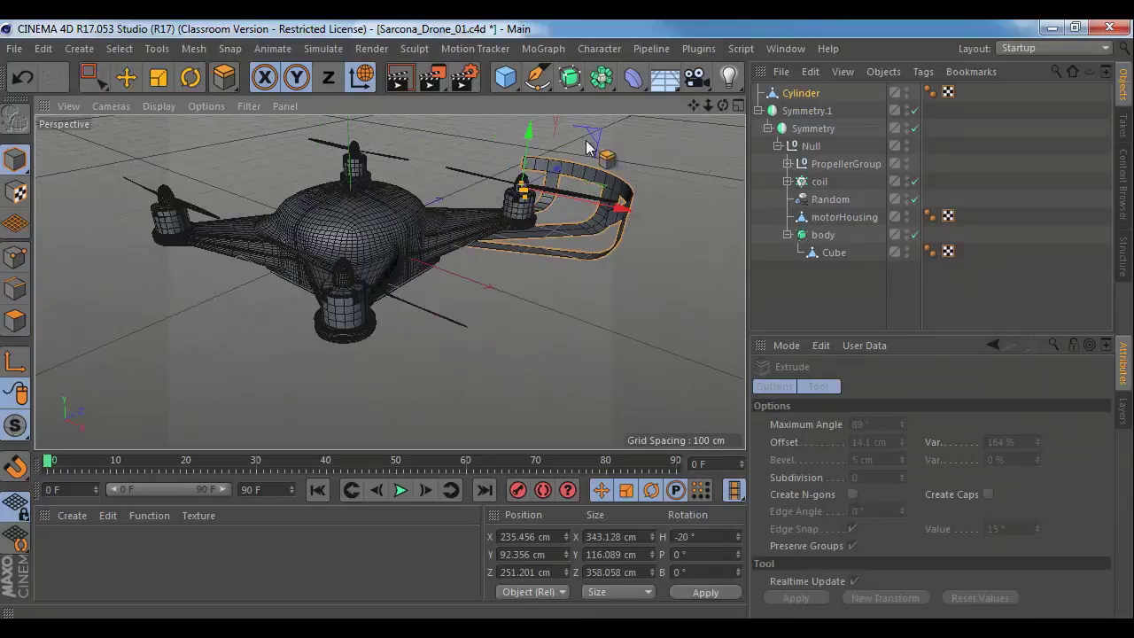
Step: Select all polygons of the propeller guard and its struts with a rectangle selection
left_click(15, 320)
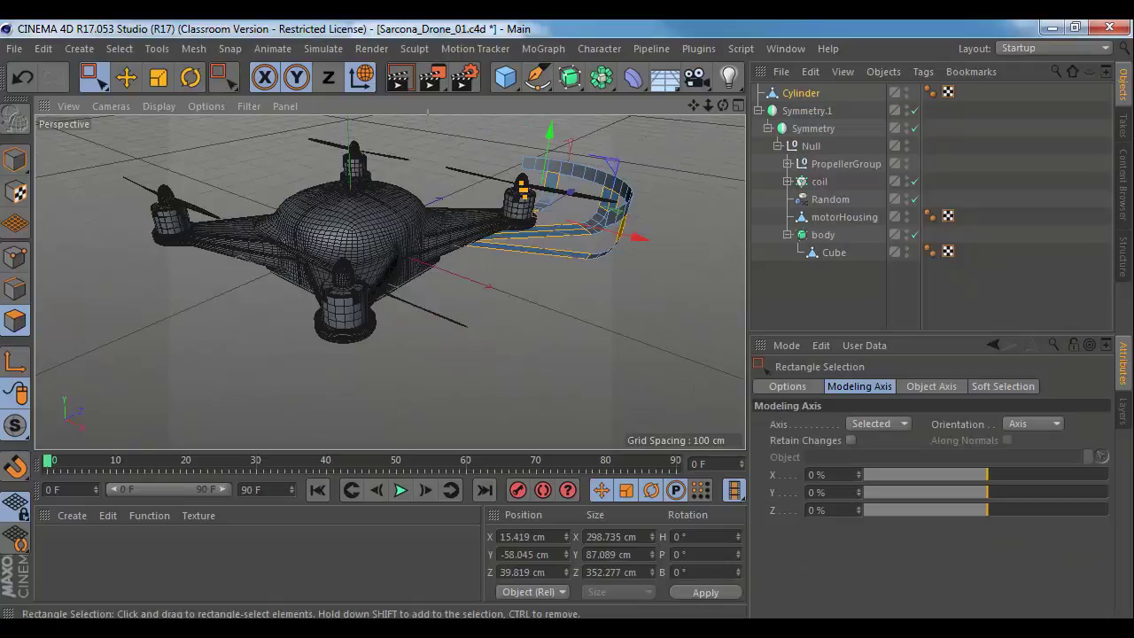
left_click_drag(428, 127, 724, 355)
middle_click_drag(736, 353, 704, 364, "alt")
left_click(788, 386)
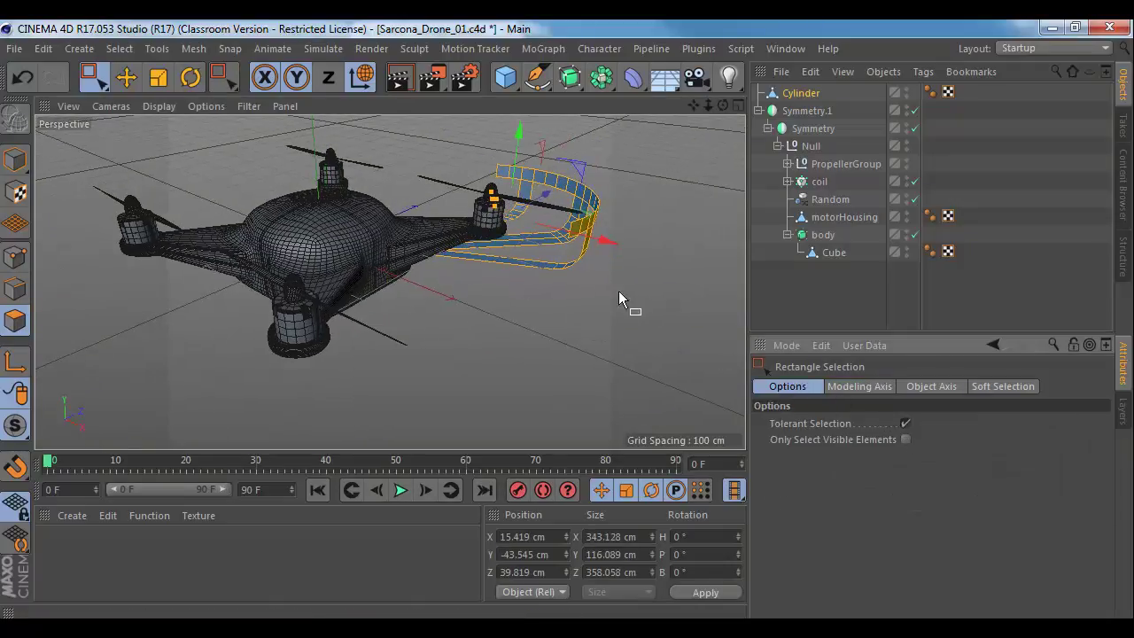
Step: Extrude the guard and strut polygons by about 19.8 cm with Create Caps enabled to give them thickness
scroll(435, 329, "up", 8)
middle_click_drag(537, 217, 421, 385, "alt")
key("d")
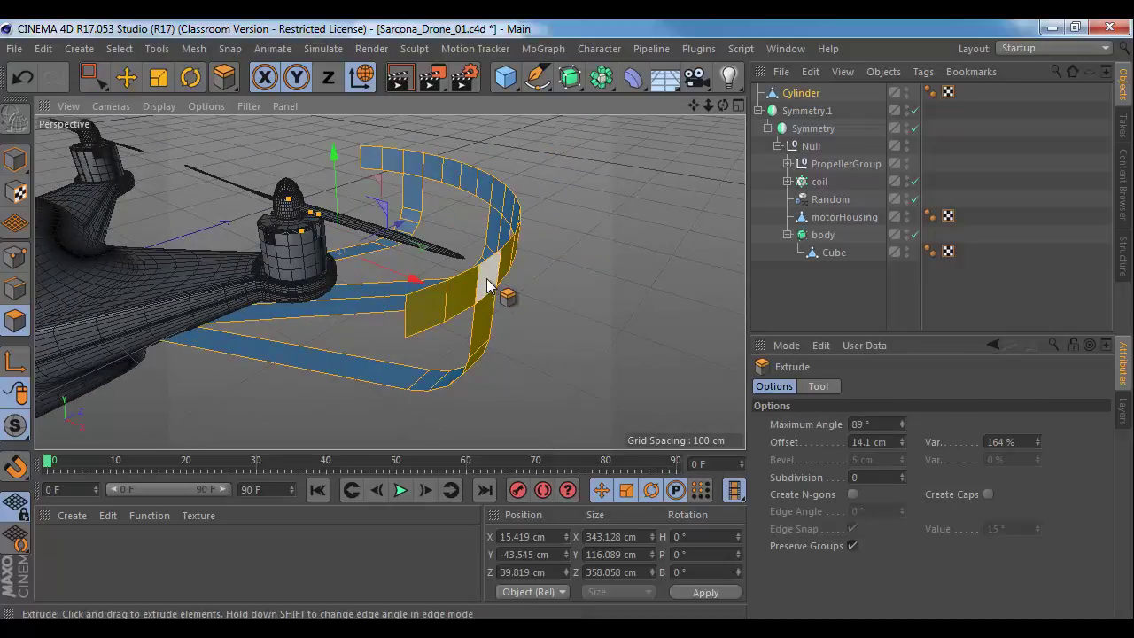
left_click_drag(489, 278, 538, 278)
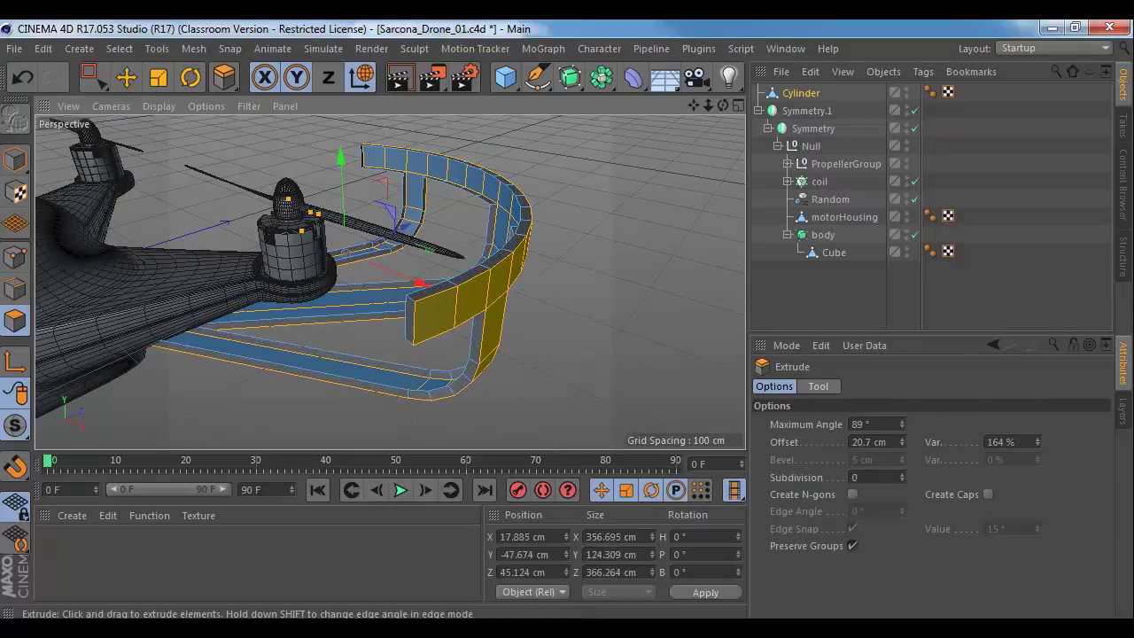
left_click(988, 493)
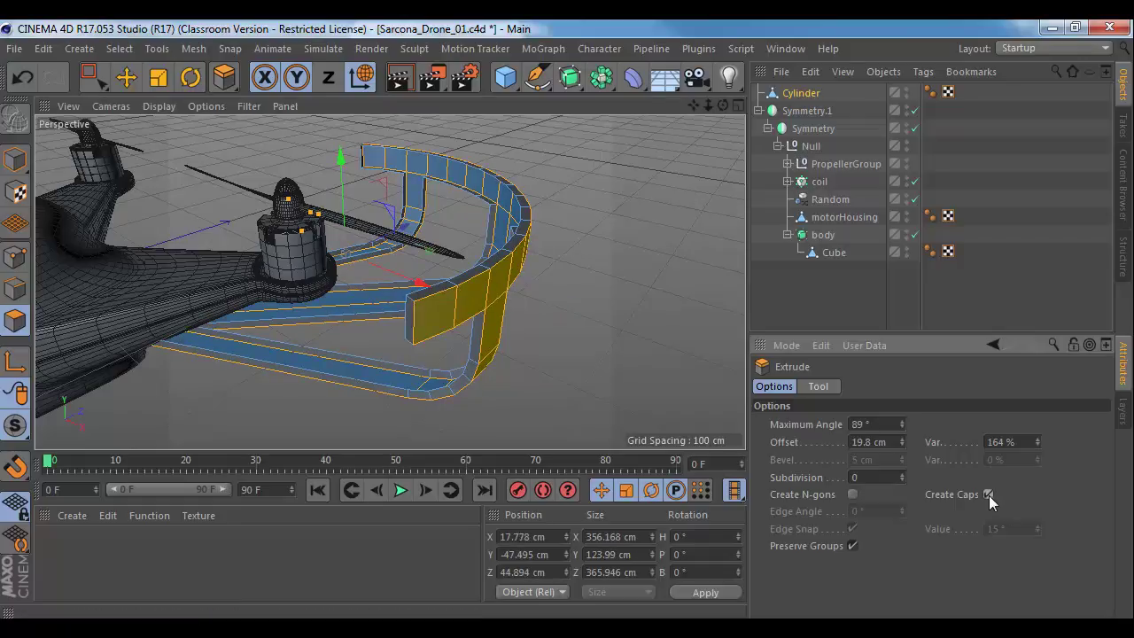
left_click_drag(673, 328, 288, 354, "alt")
left_click(16, 161)
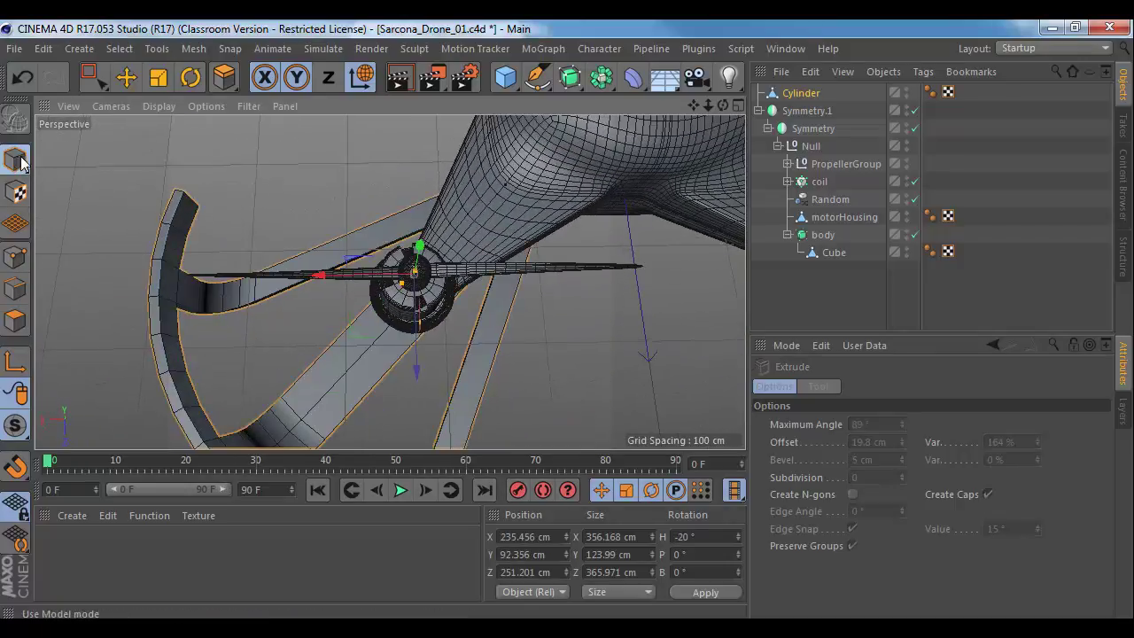
left_click_drag(290, 214, 334, 267, "alt")
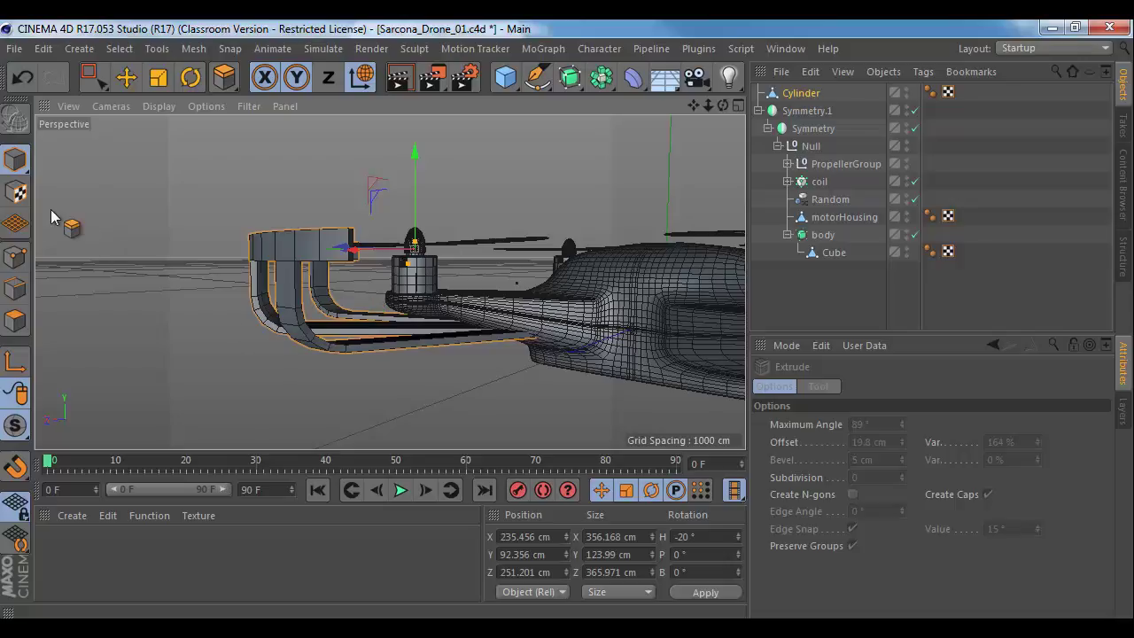
Step: Select all edges of the thickened guard and struts with a rectangle selection
left_click(14, 288)
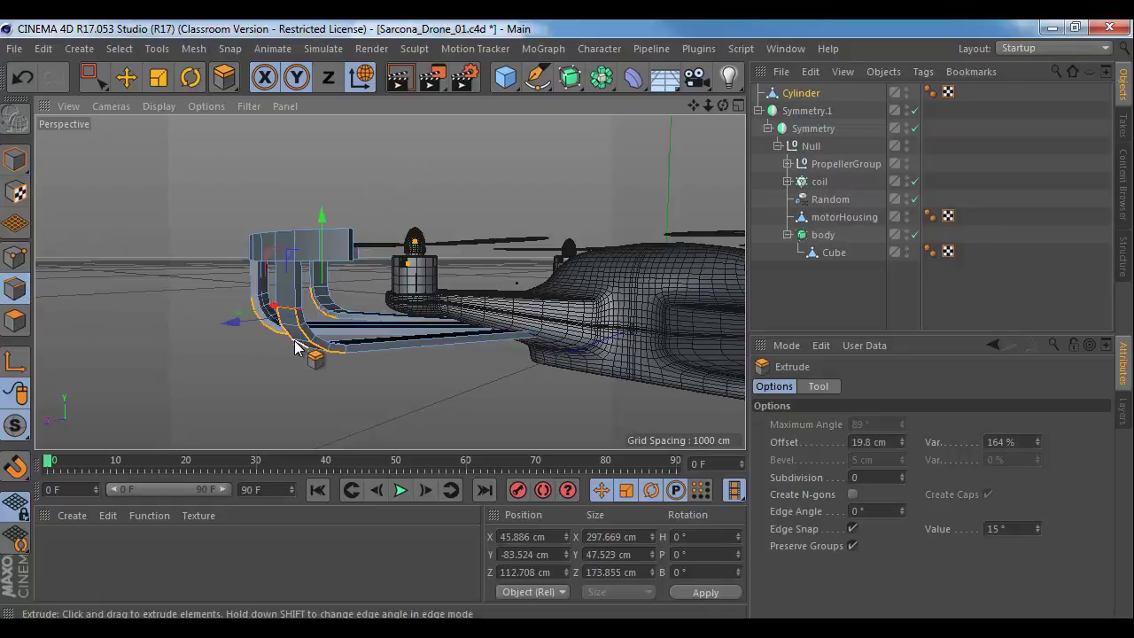
left_click(93, 77)
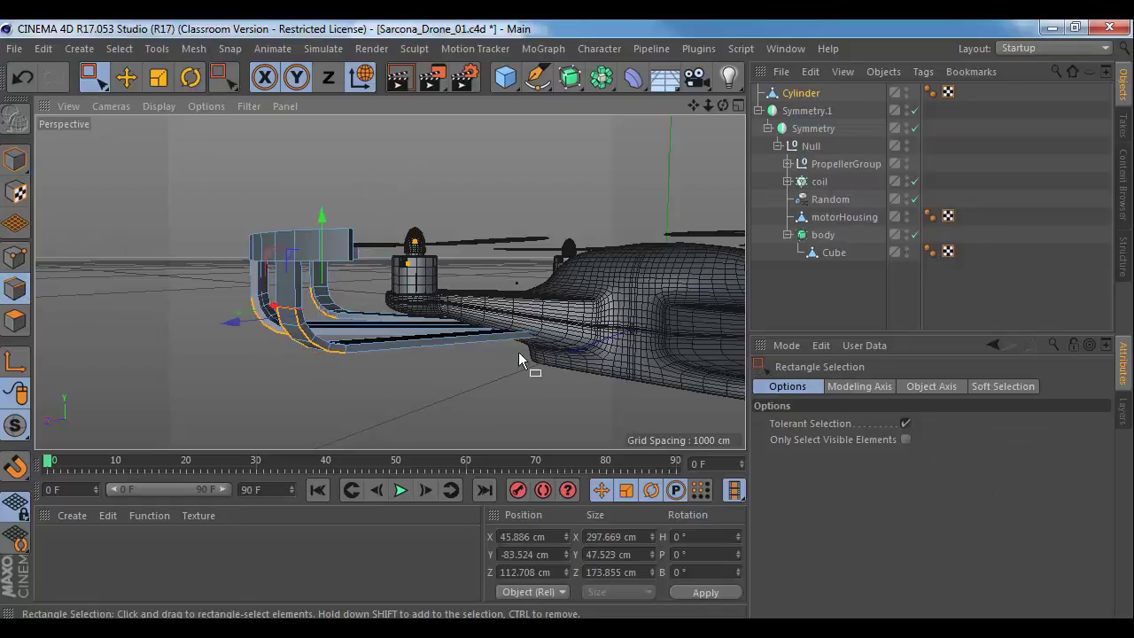
middle_click_drag(518, 352, 415, 355, "alt")
scroll(412, 357, "down", 4)
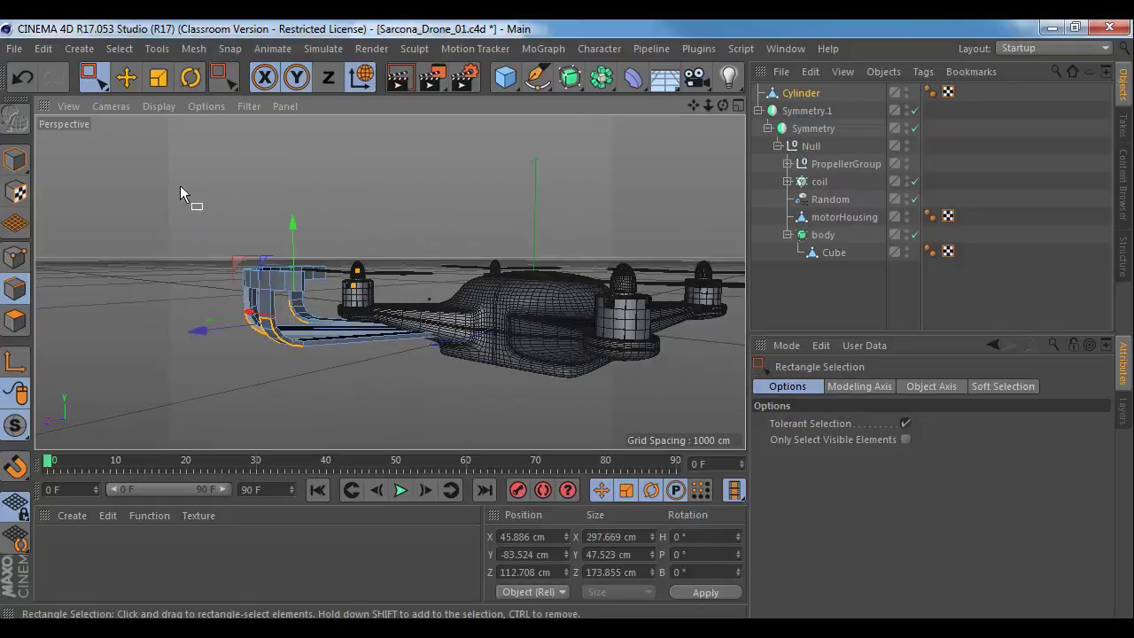
left_click_drag(180, 188, 518, 432)
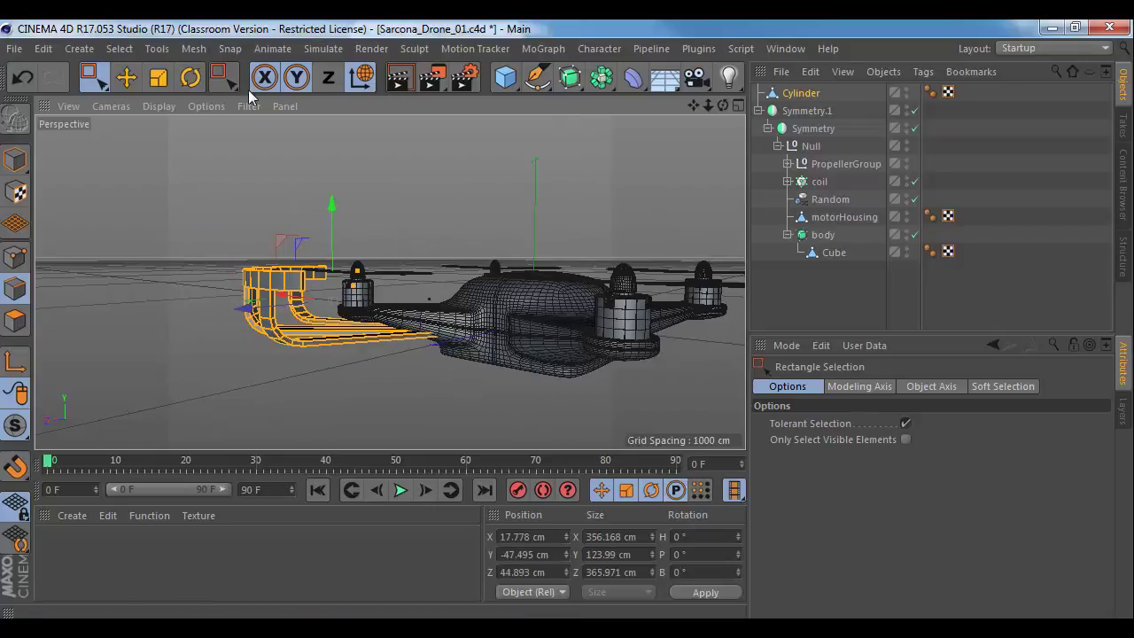
Step: Activate Phong Break Selection for the guard's edges and show its selection tag functions
left_click(42, 47)
mouse_move(119, 47)
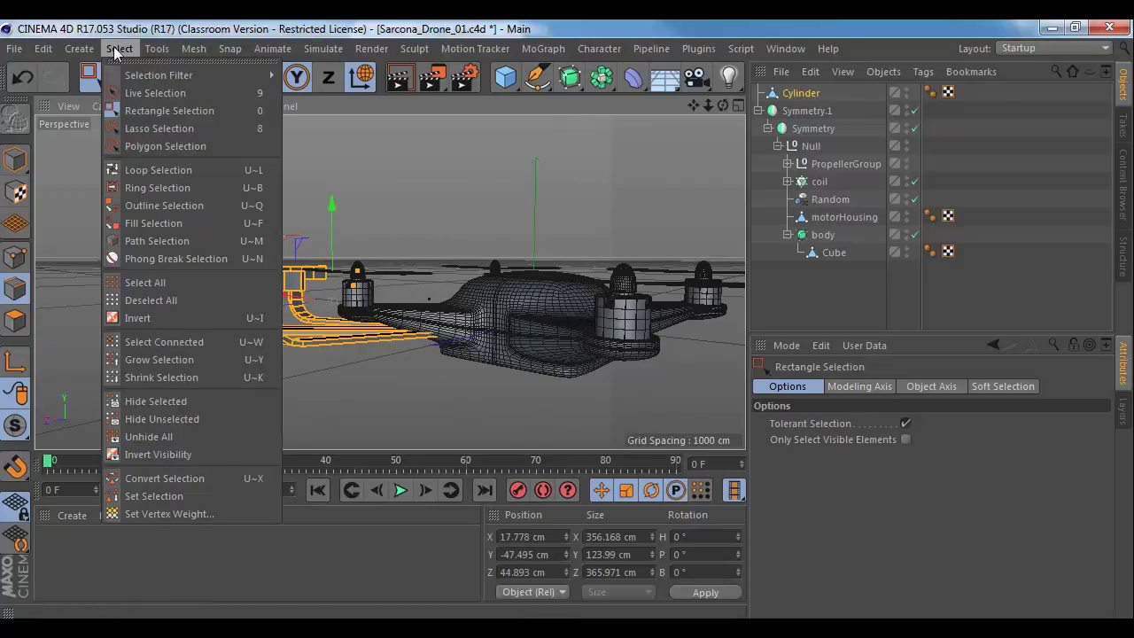
left_click(206, 259)
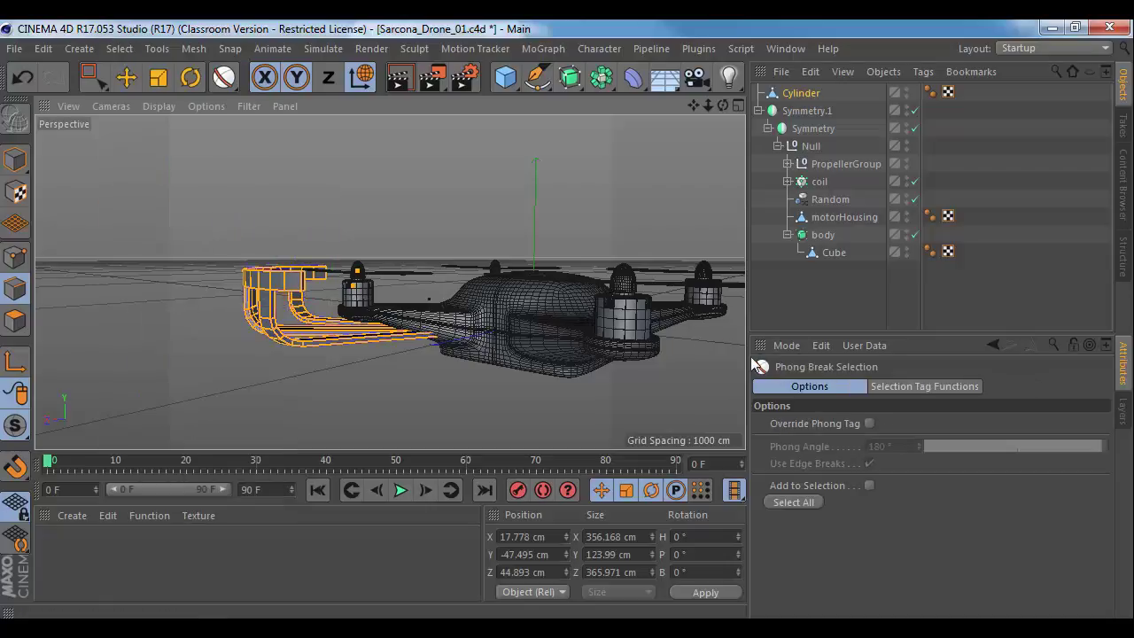
left_click_drag(462, 269, 391, 316, "alt")
middle_click_drag(392, 316, 411, 280, "alt")
right_click_drag(406, 284, 485, 305, "alt")
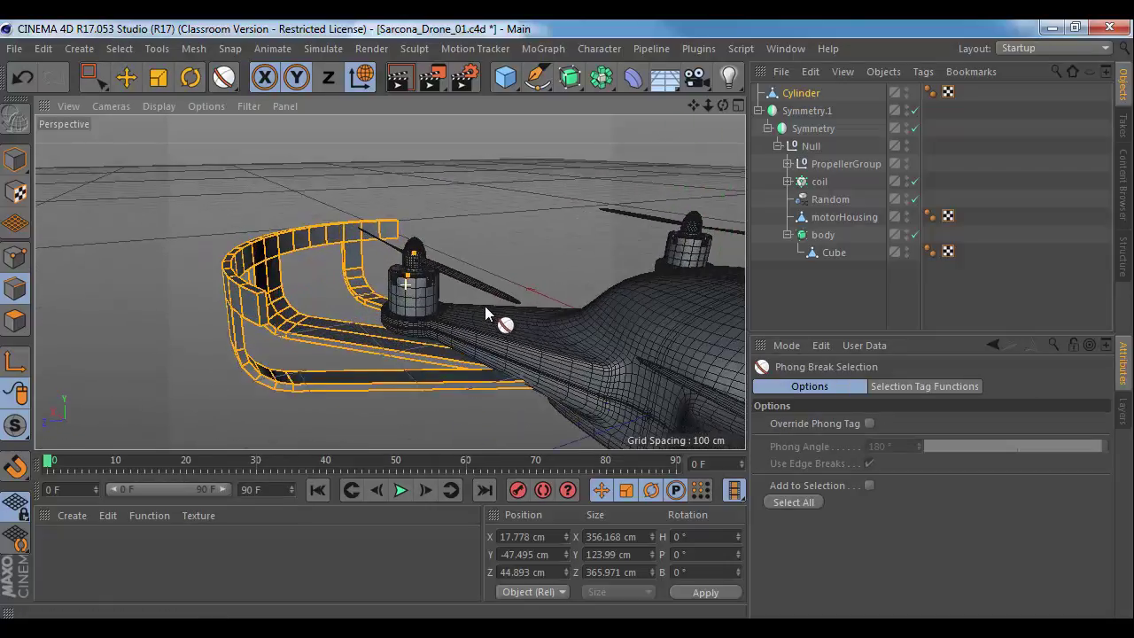
left_click(939, 386)
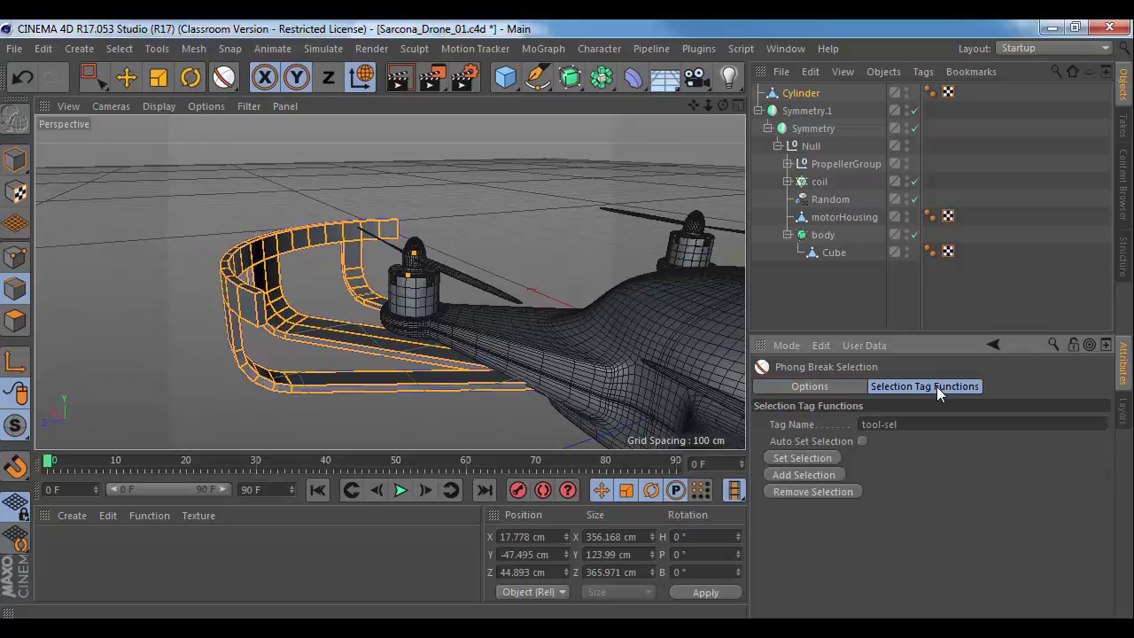
left_click(133, 47)
left_click(220, 257)
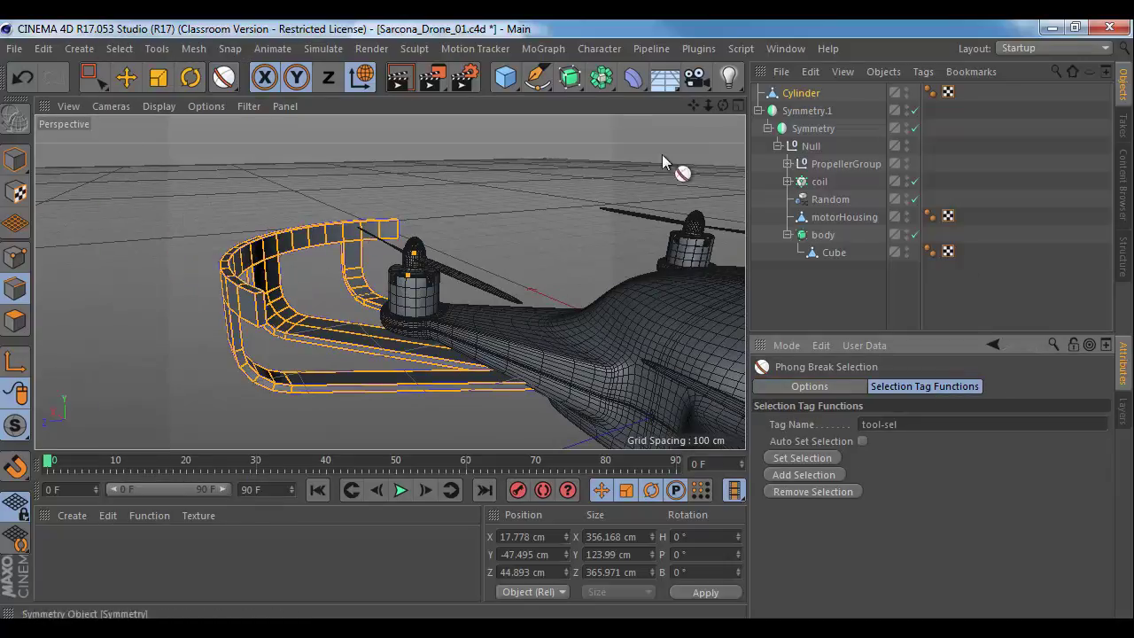
mouse_move(241, 308)
left_mouse_down("alt")
mouse_move(199, 309)
mouse_move(235, 303)
left_mouse_up("alt")
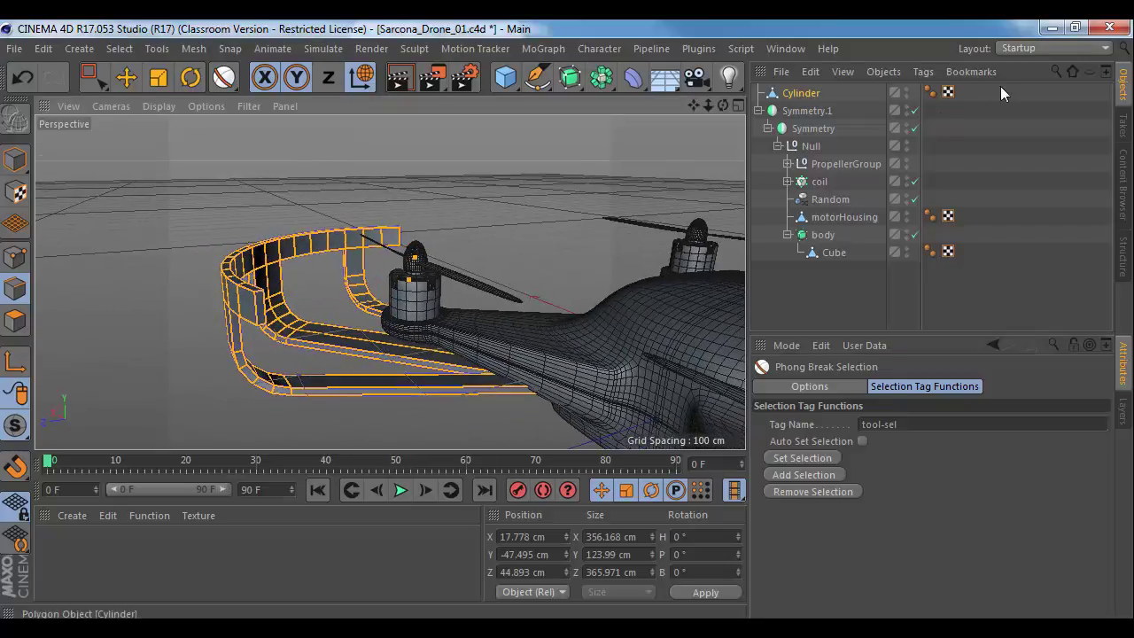
Step: Set the Cylinder's Phong angle to 20° and try Phong Break Selection on the guard
left_click(947, 93)
left_click(842, 103)
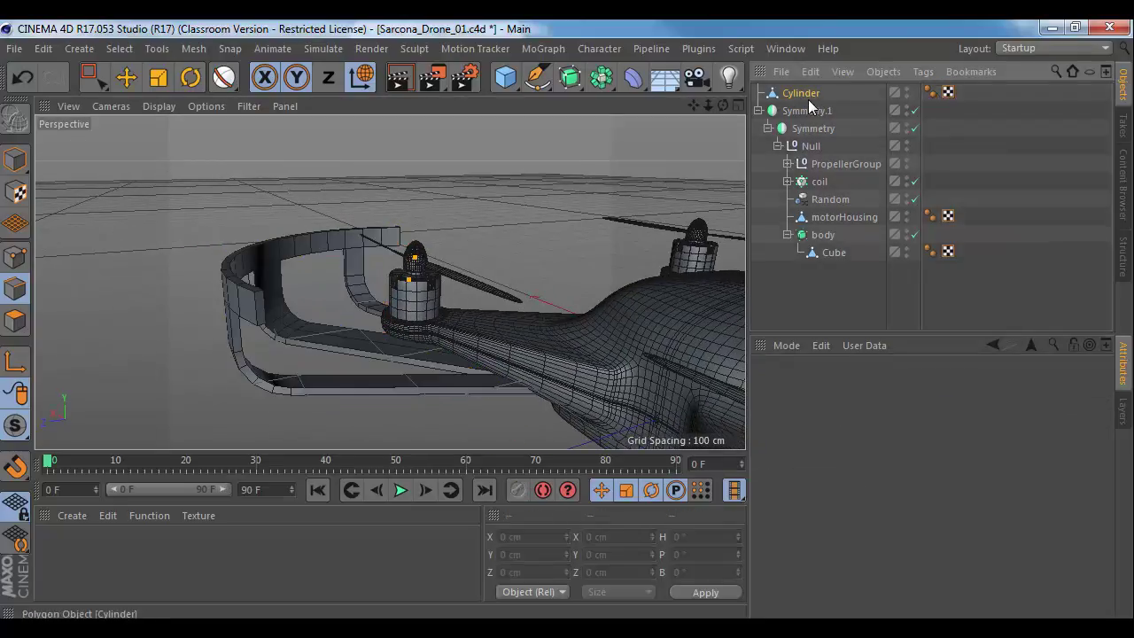
left_click(808, 97)
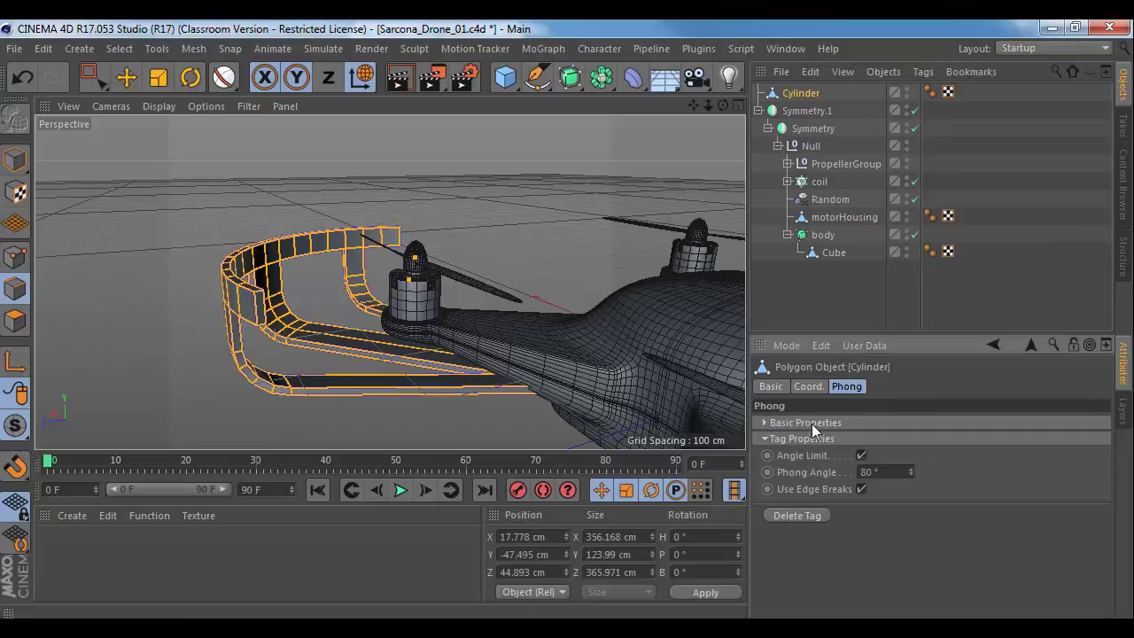
left_click(812, 423)
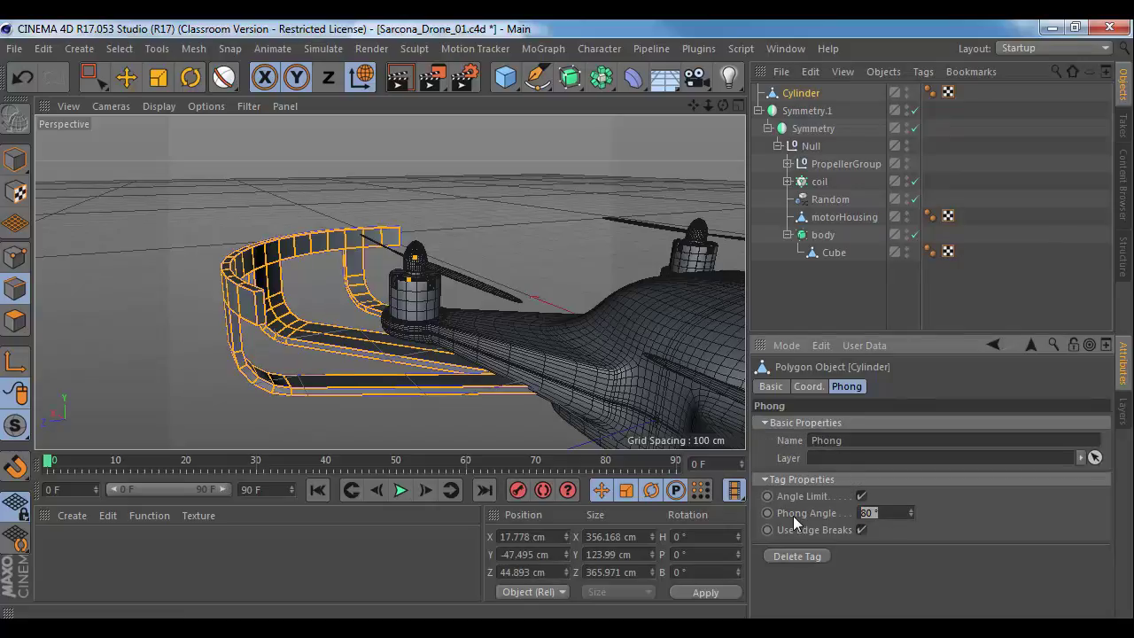
type("20")
left_click(148, 192)
Step: Reselect all edges of the guard and struts and activate Phong Break Selection again
key("0")
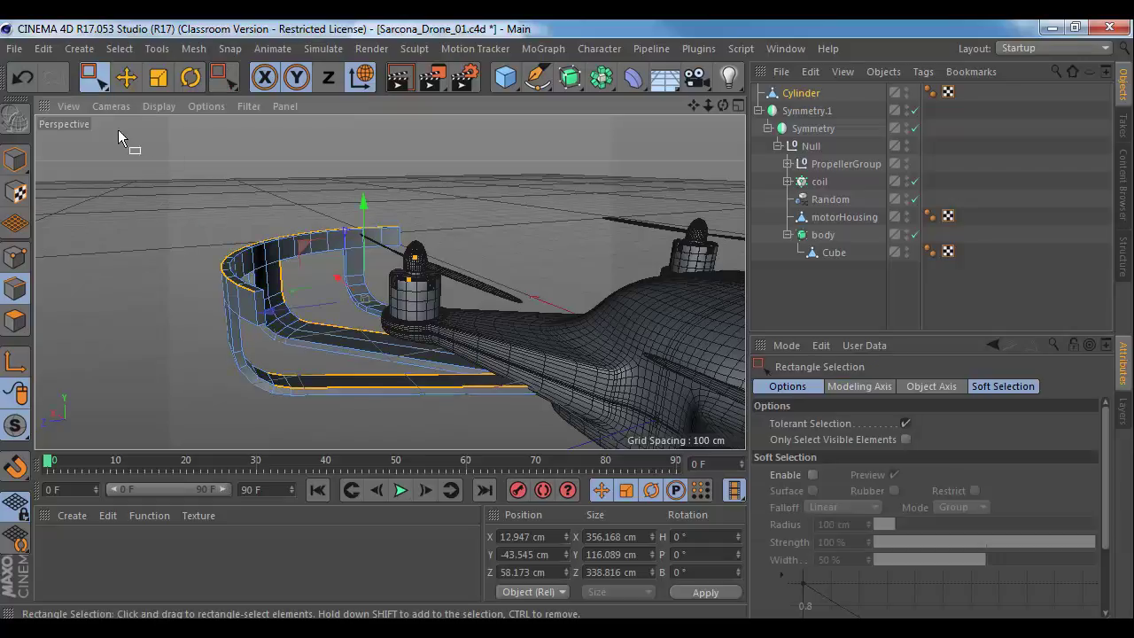
left_click_drag(118, 129, 729, 448)
left_click(120, 49)
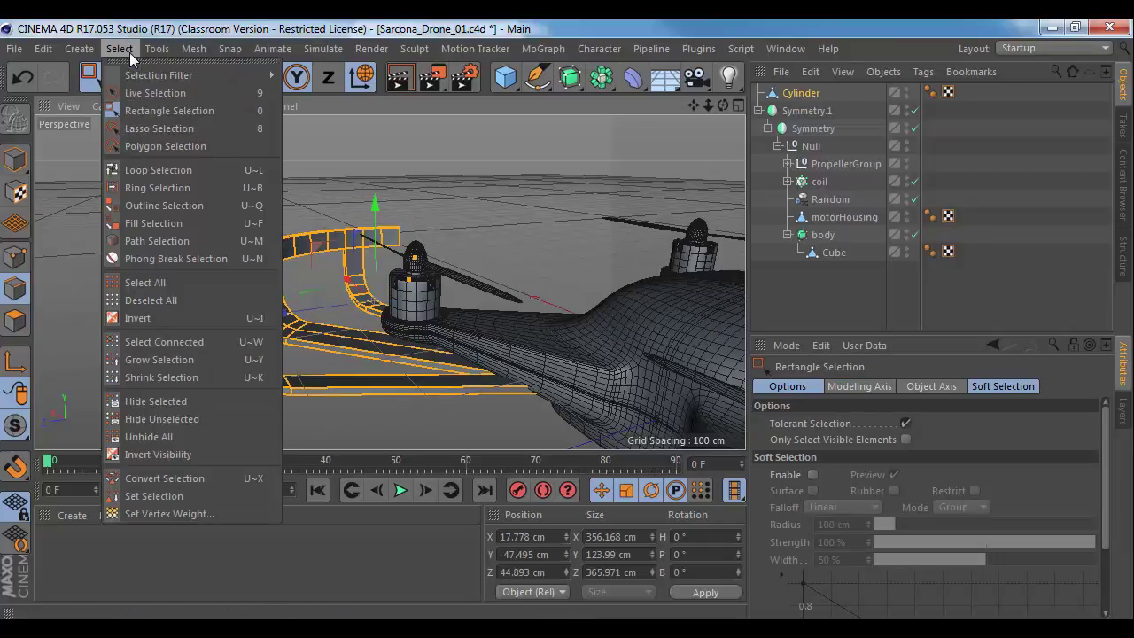
left_click(176, 259)
scroll(367, 276, "up", 2)
scroll(368, 276, "up", 5)
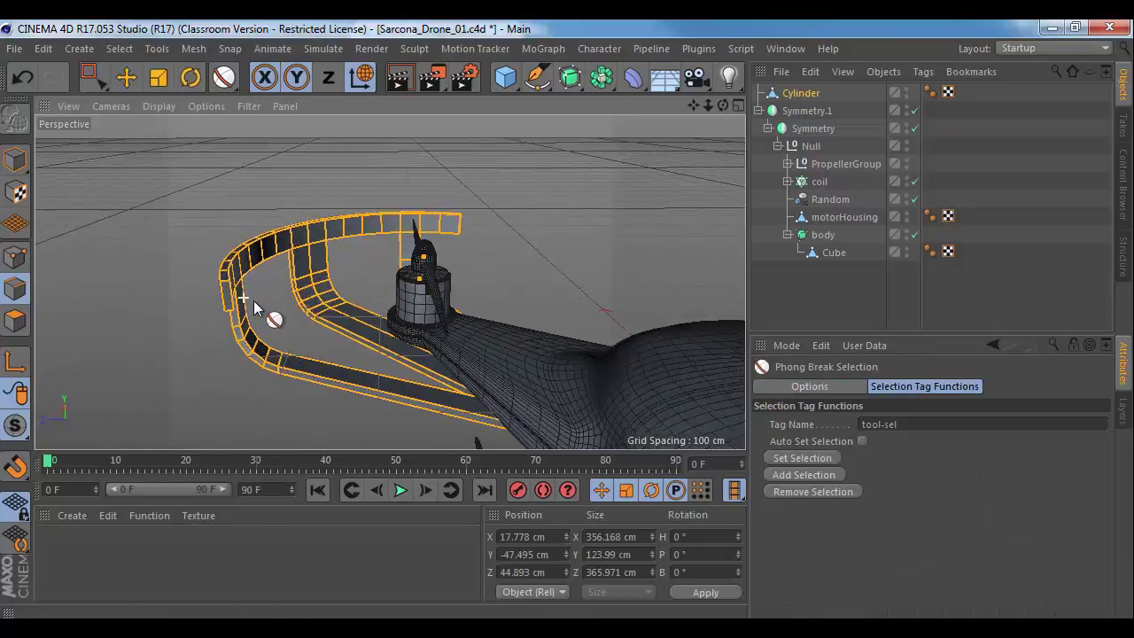
scroll(275, 297, "down", 5)
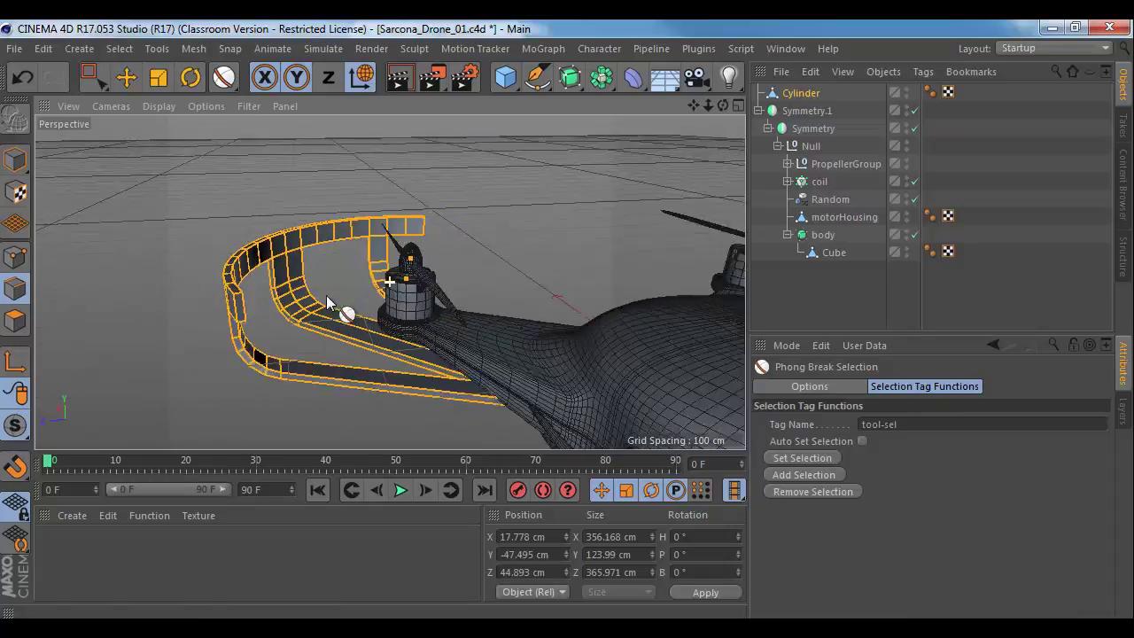
Step: Set the guard Cylinder's Phong angle to 120°
left_click(800, 92)
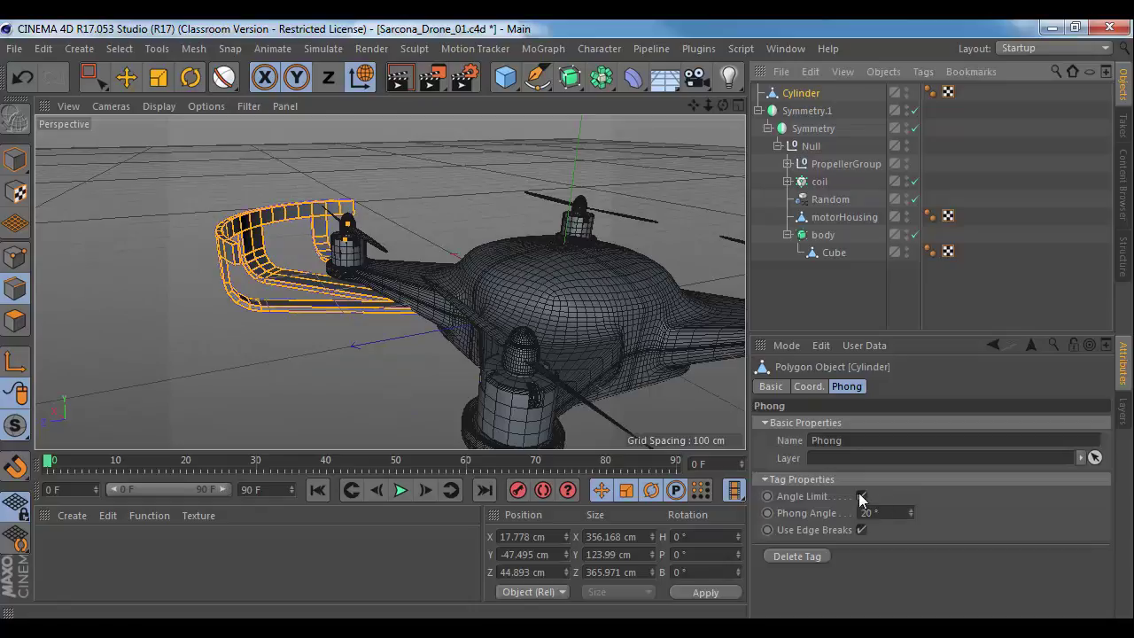
left_click(881, 513)
key("BackSpace")
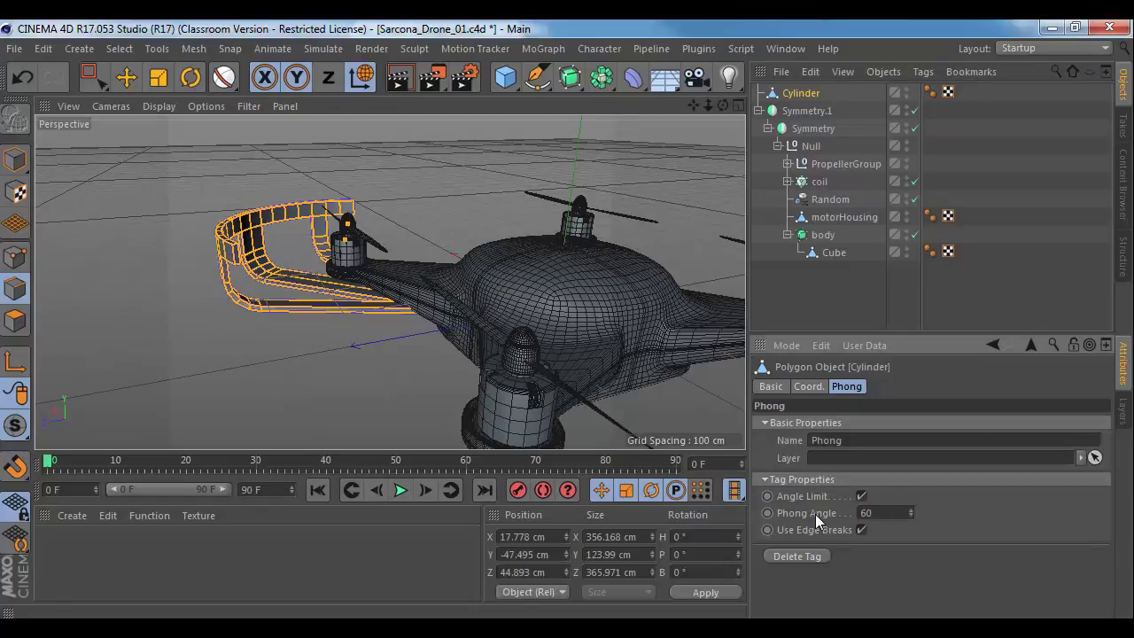
type("120")
key("Return")
left_click_drag(574, 320, 303, 289, "alt")
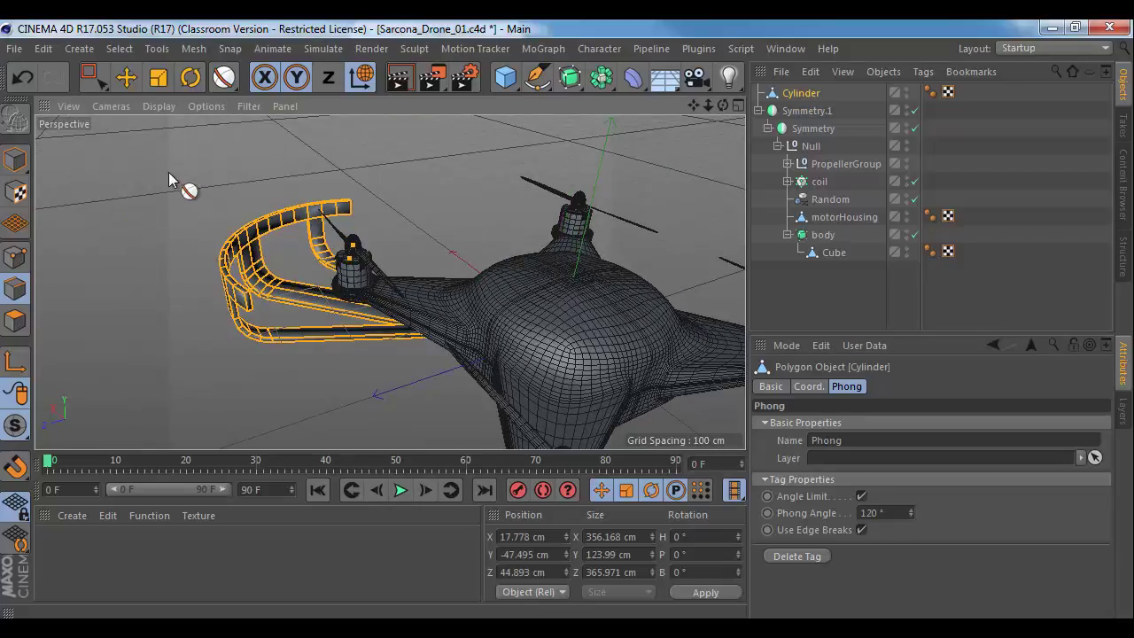
Step: Select all edges of the guard and struts again and try Phong Break Selection with the 120° Phong angle
left_click(132, 180)
left_click(304, 205)
left_click(93, 78)
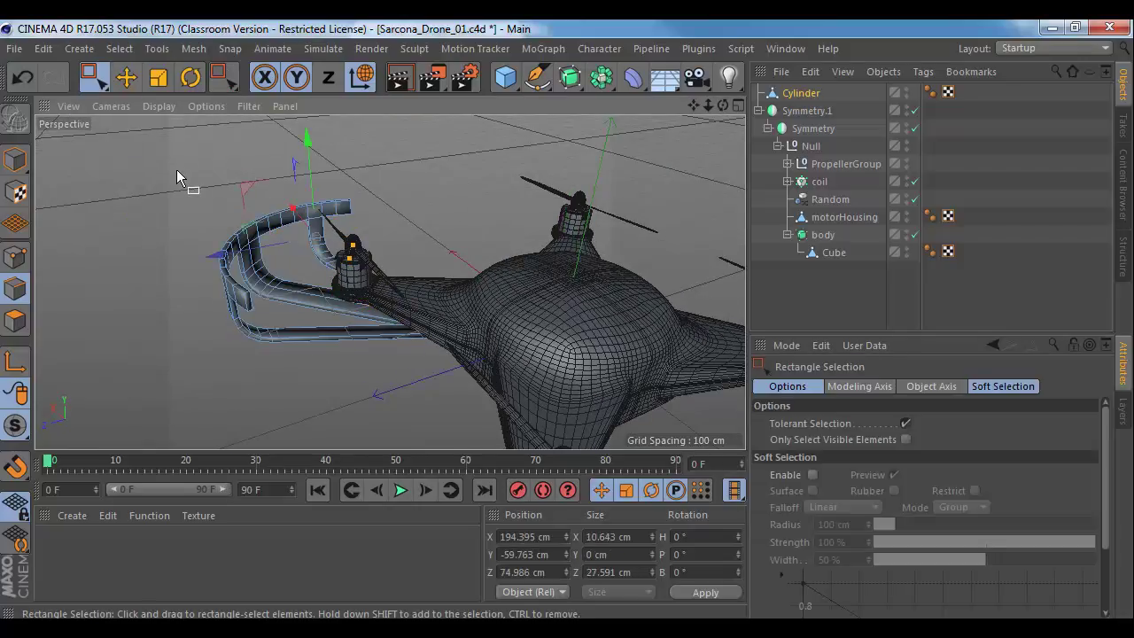
left_click_drag(177, 169, 522, 443)
left_click(119, 48)
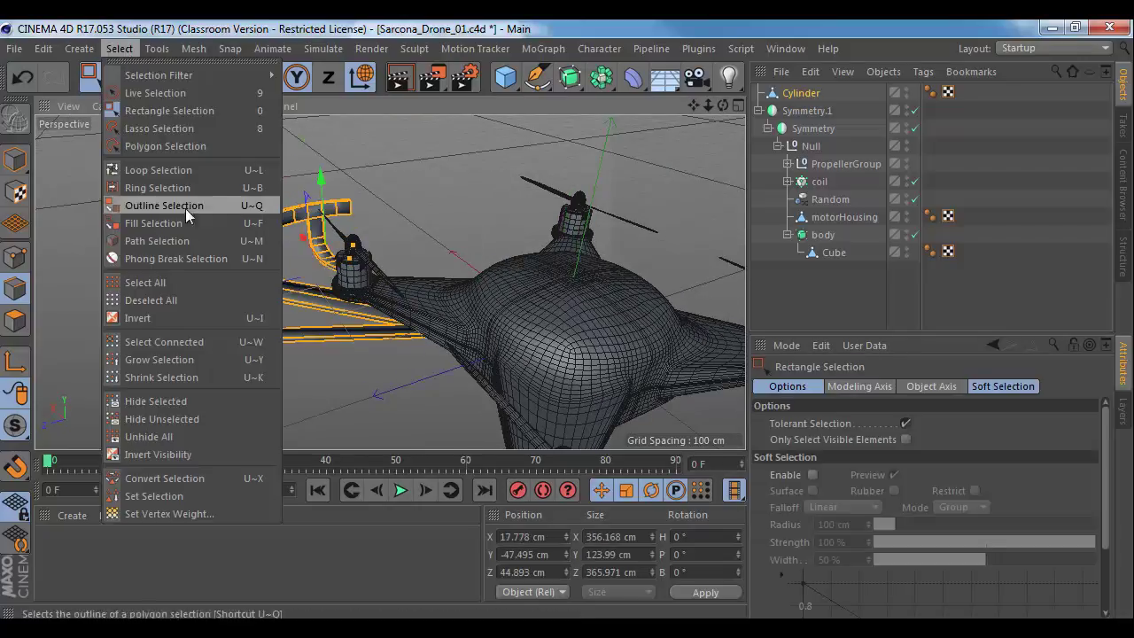
left_click(195, 258)
left_click_drag(270, 312, 281, 305, "alt")
left_click(262, 292)
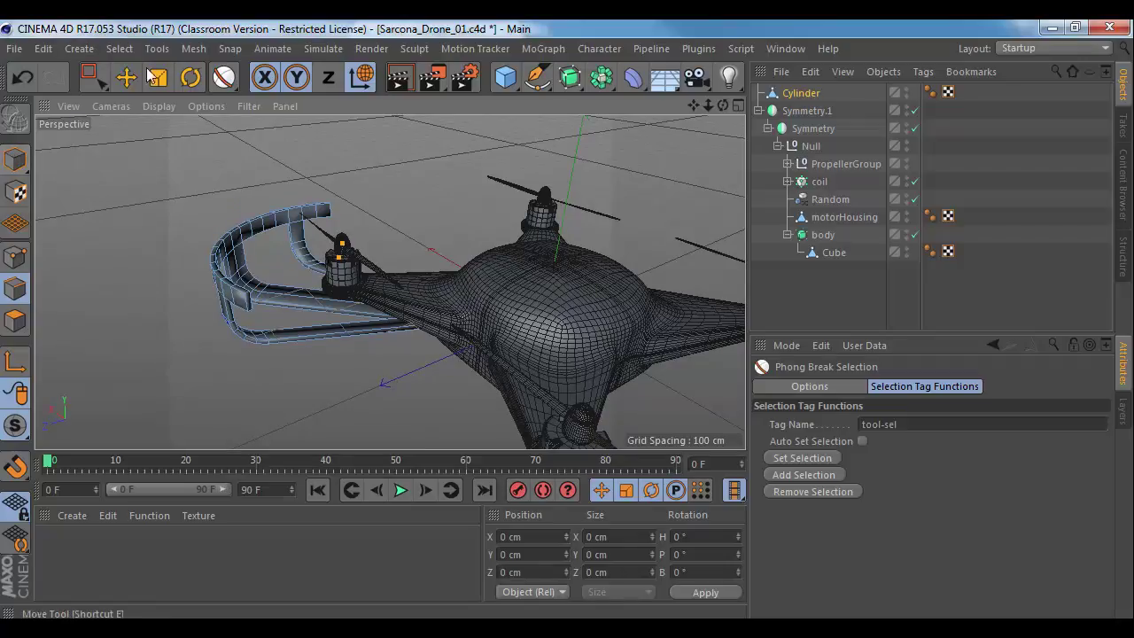
Step: Reselect all edges of the guard and struts and set the Cylinder's Phong angle to 60°
left_click(92, 77)
left_click_drag(96, 141, 430, 359)
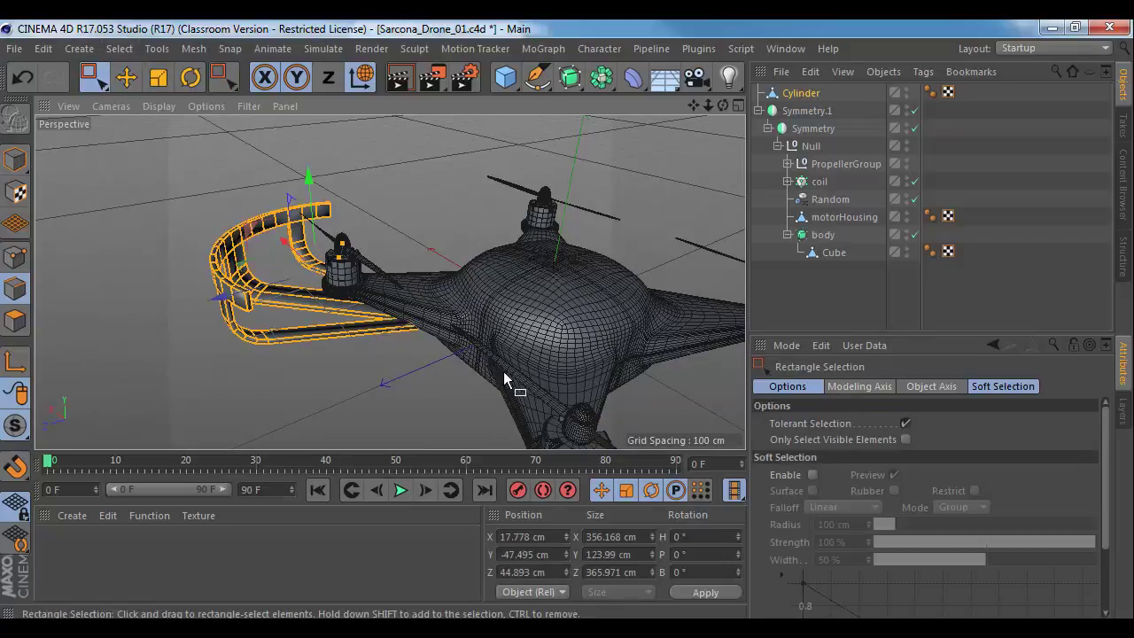
left_click(929, 92)
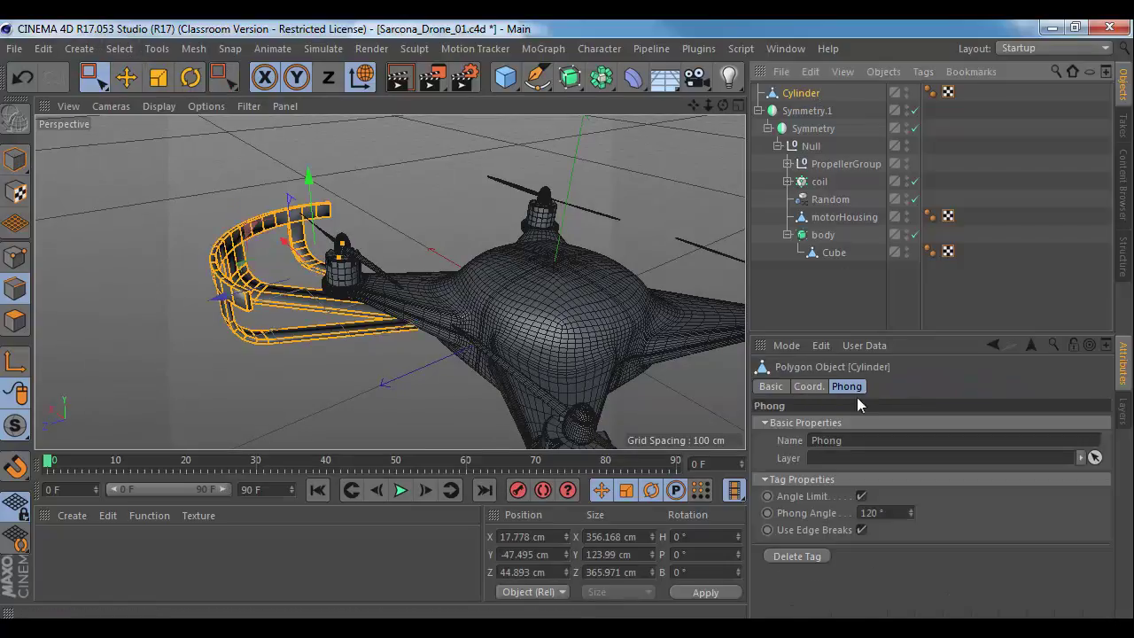
left_click(887, 512)
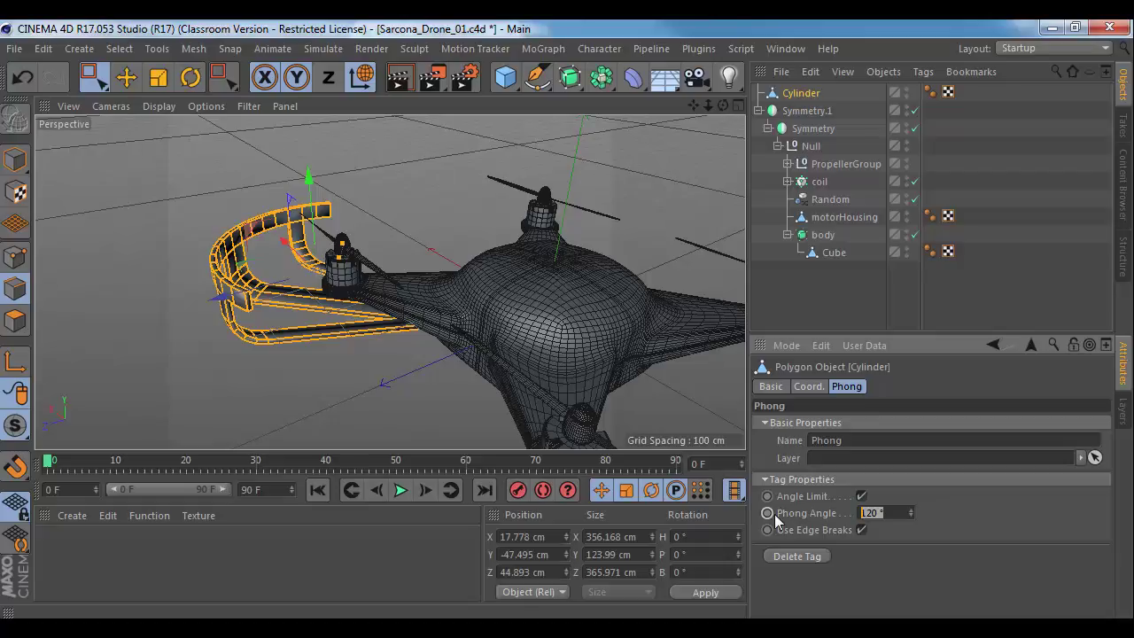
type("60")
key("Return")
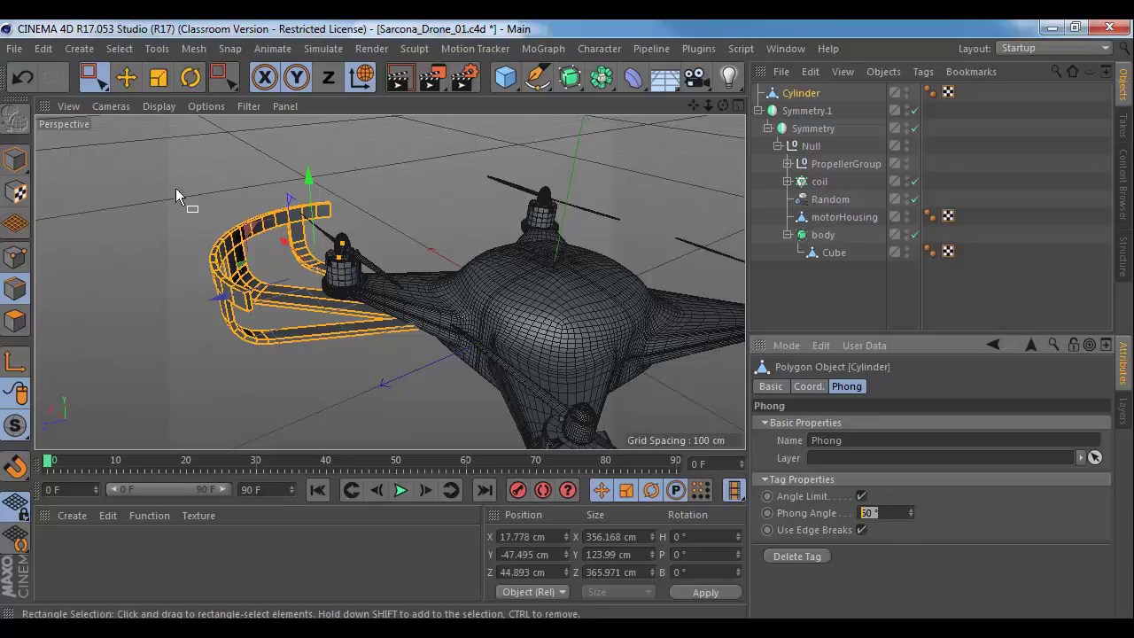
Step: Try picking the hard edges of the guard and struts individually with Phong Break Selection
left_click_drag(149, 167, 510, 424)
left_click(120, 48)
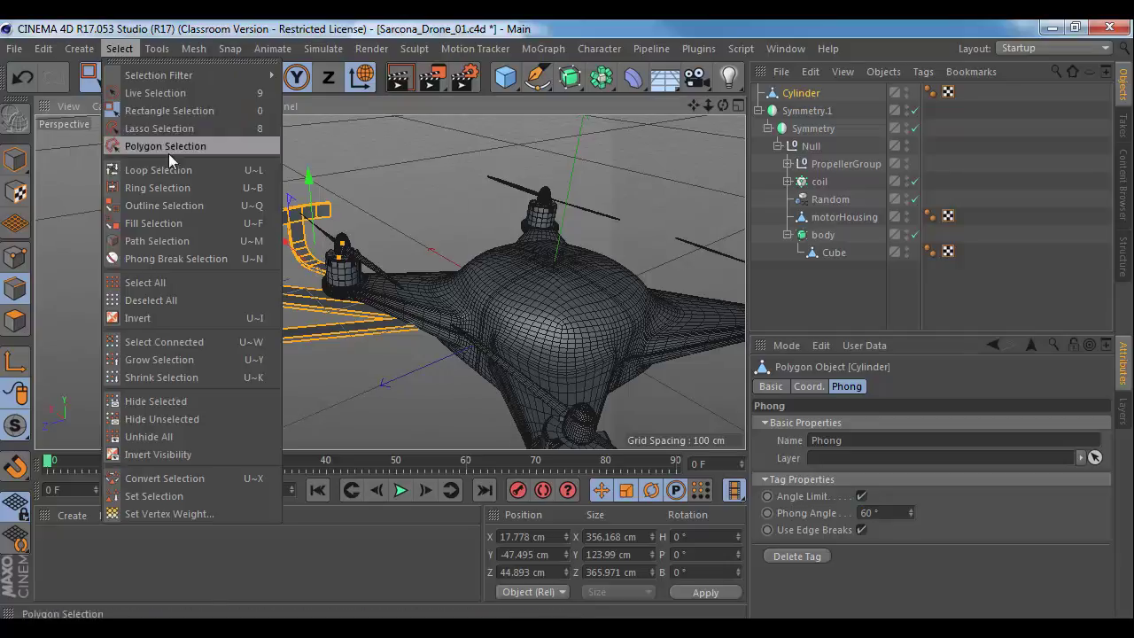
left_click(187, 264)
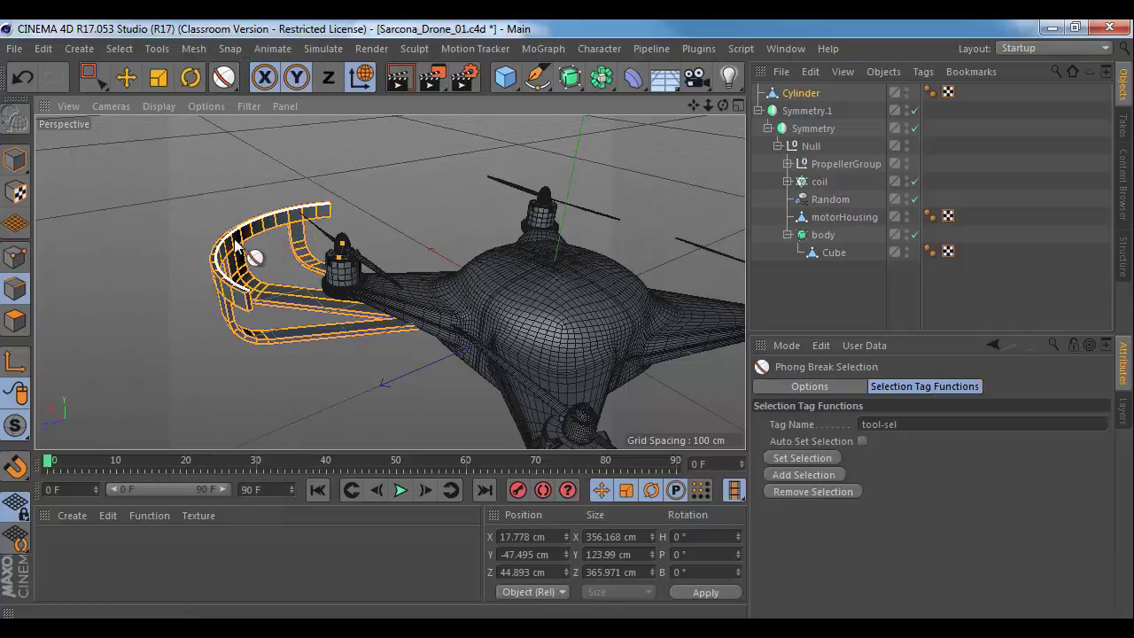
left_click(237, 232)
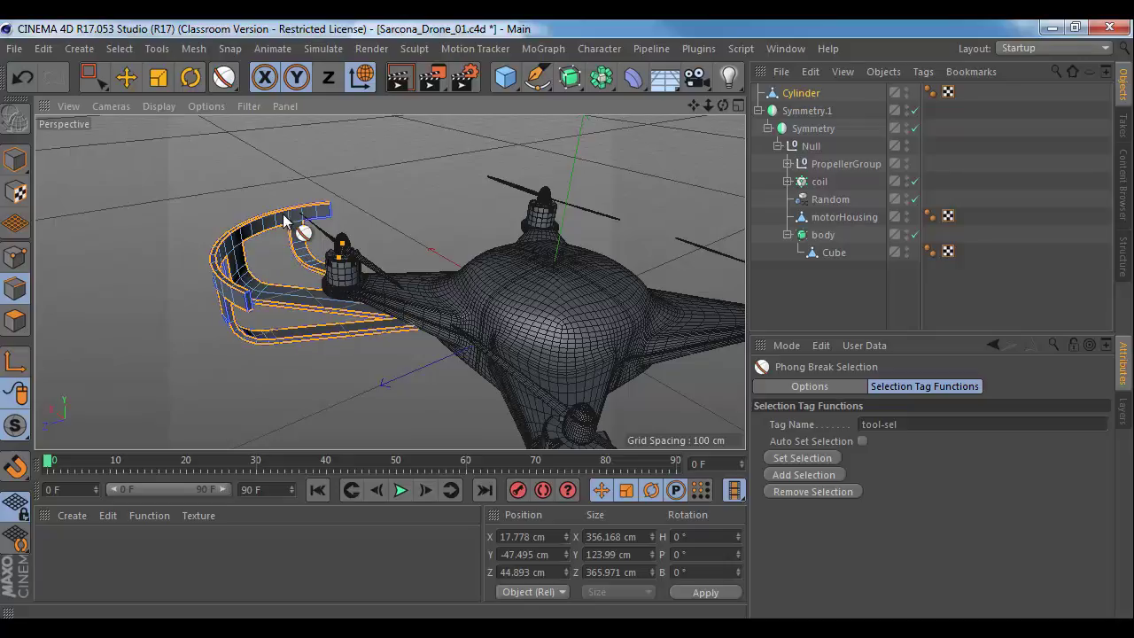
left_click(119, 48)
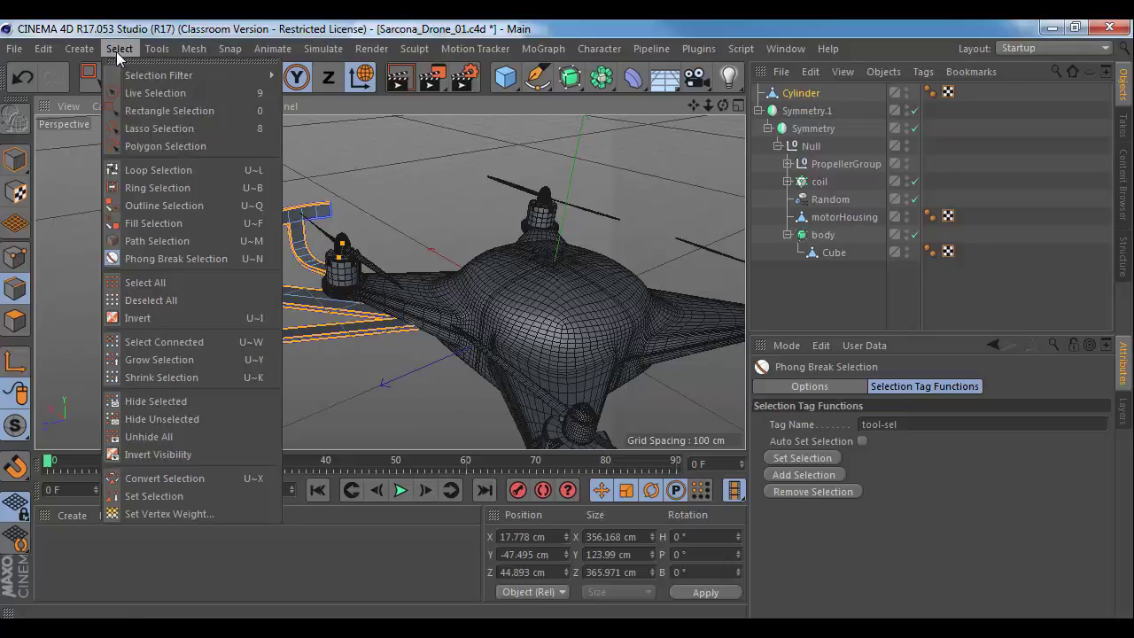
left_click(188, 284)
left_click(325, 241)
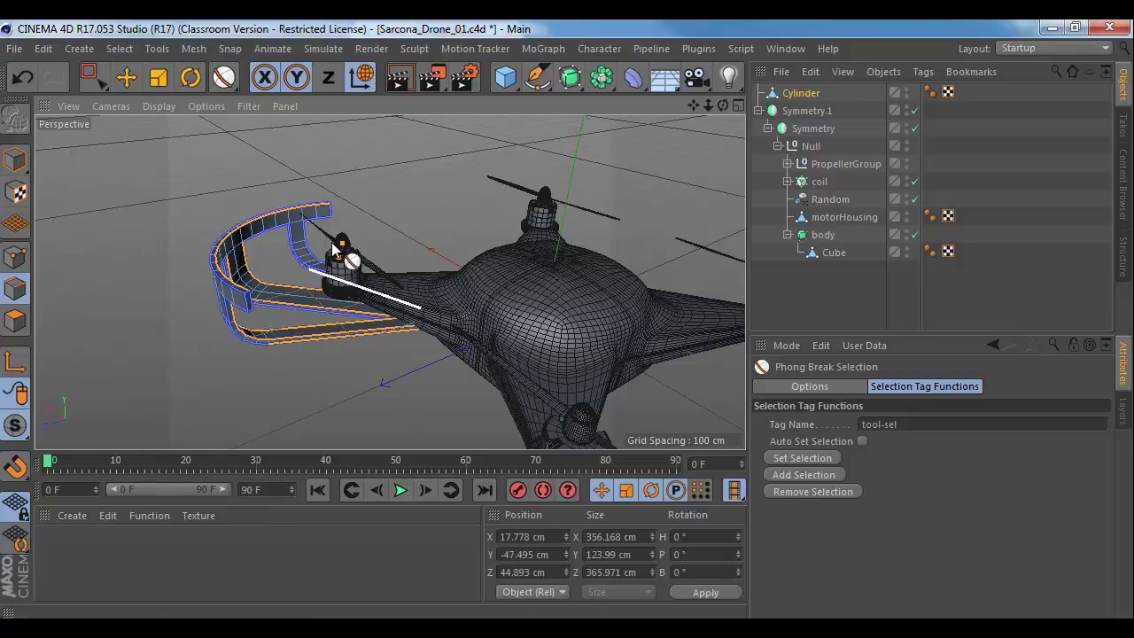
left_click(288, 215, "shift")
left_click_drag(293, 311, 394, 271, "alt")
Step: Select all hard edges of the guard and struts at once with Phong Break Selection, checking the Cylinder's Phong settings
left_click(820, 387)
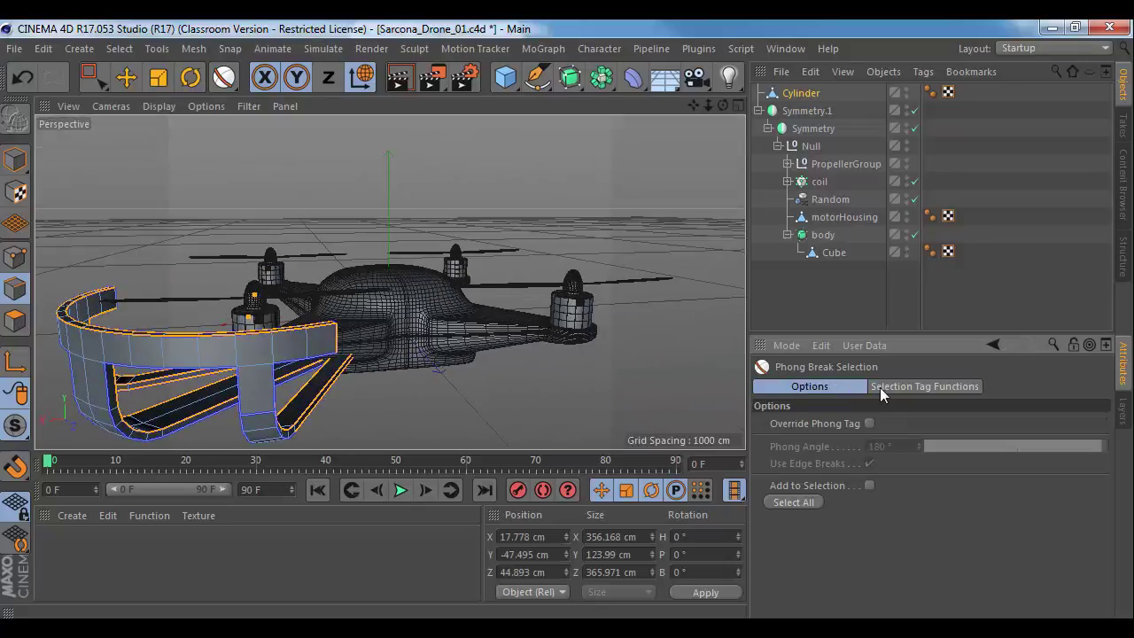
left_click(814, 501)
left_click_drag(413, 338, 724, 383, "alt")
mouse_move(460, 291)
left_mouse_down("alt")
mouse_move(395, 290)
mouse_move(342, 247)
mouse_move(445, 129)
mouse_move(737, 259)
mouse_move(739, 372)
mouse_move(457, 283)
mouse_move(542, 177)
left_mouse_up("alt")
left_click(800, 93)
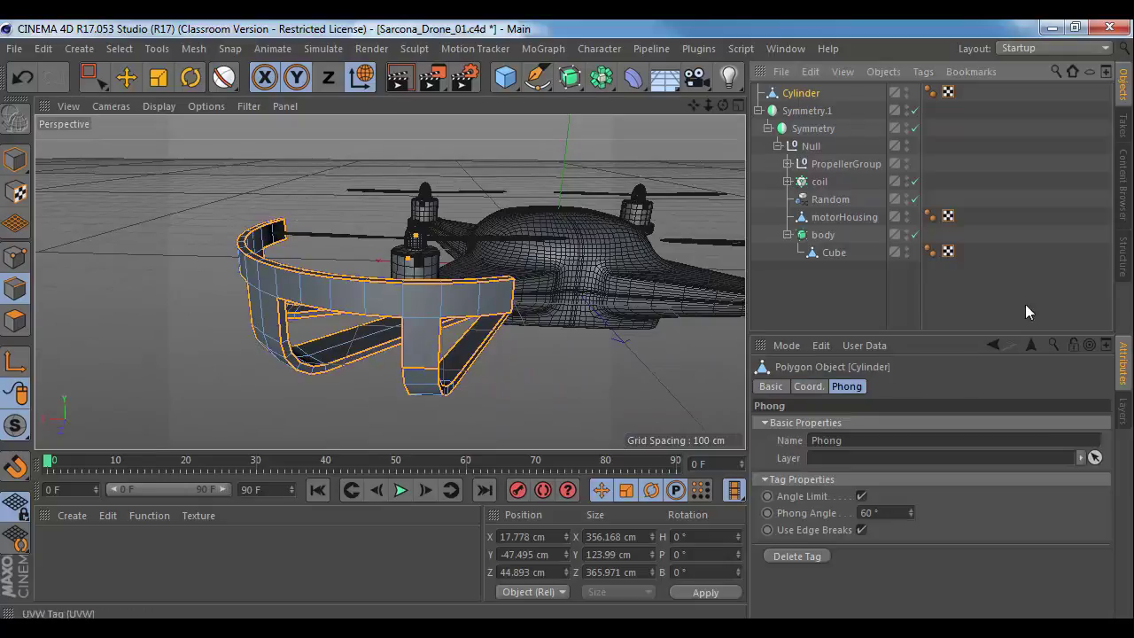
left_click(894, 514)
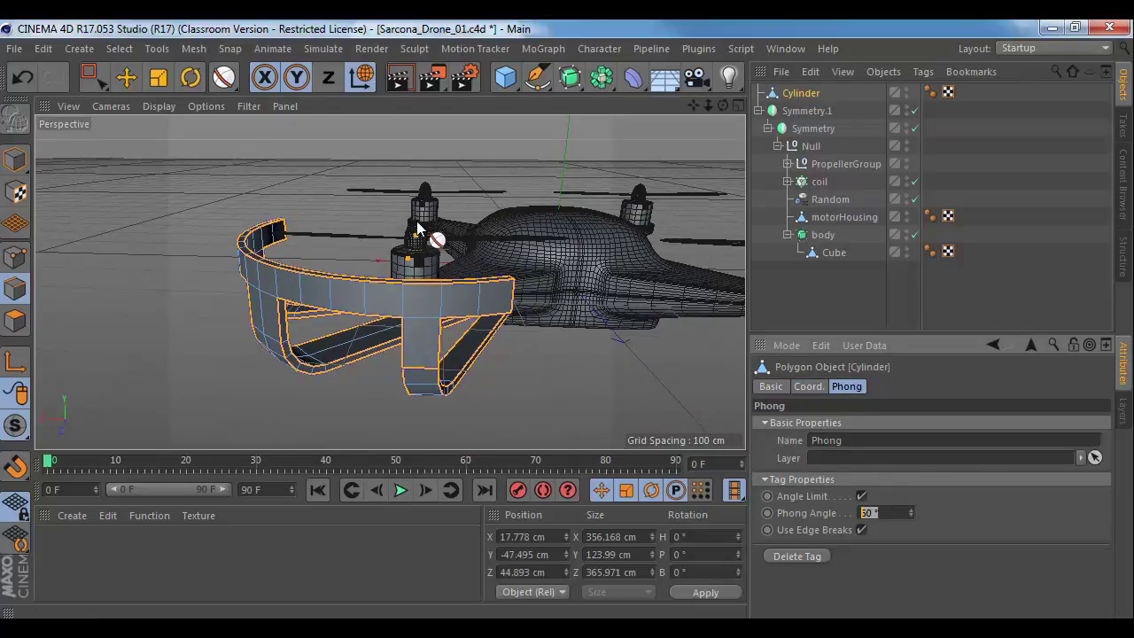
left_click(119, 48)
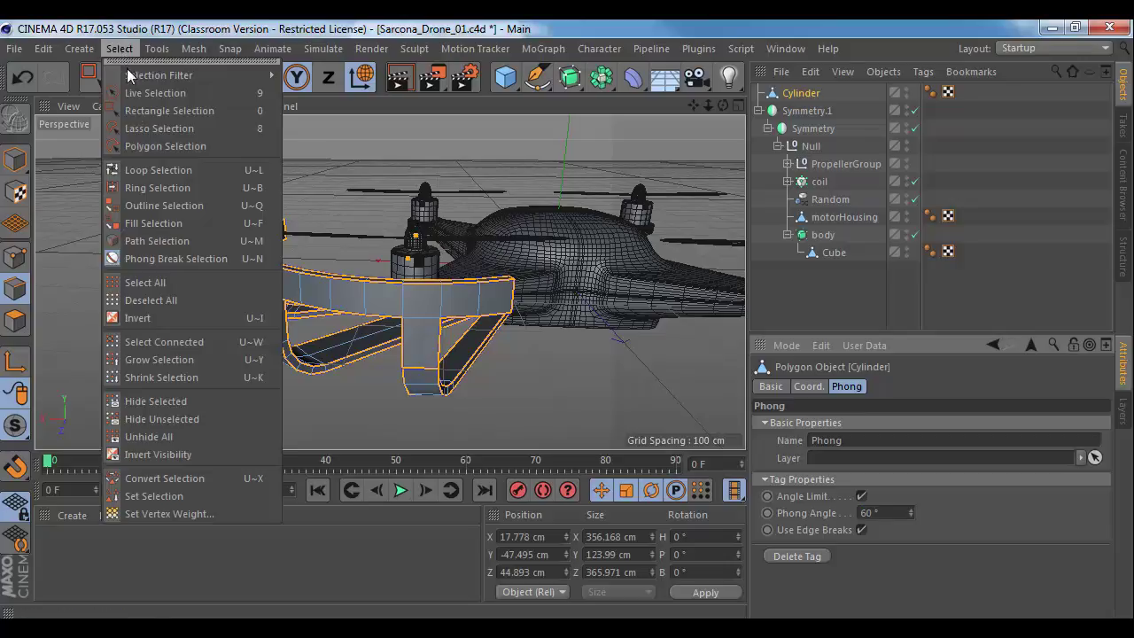
left_click(161, 258)
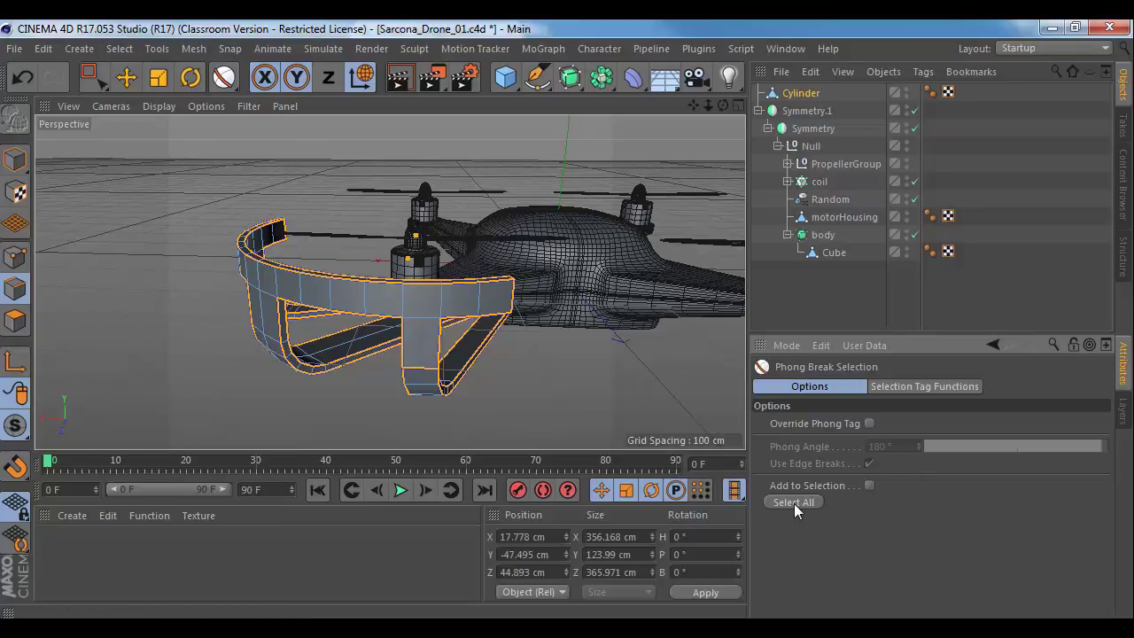
Step: Bevel the selected hard edges of the guard and struts with an offset of about 0.6 cm
left_click_drag(472, 301, 284, 253, "alt")
middle_click_drag(448, 270, 298, 243, "alt")
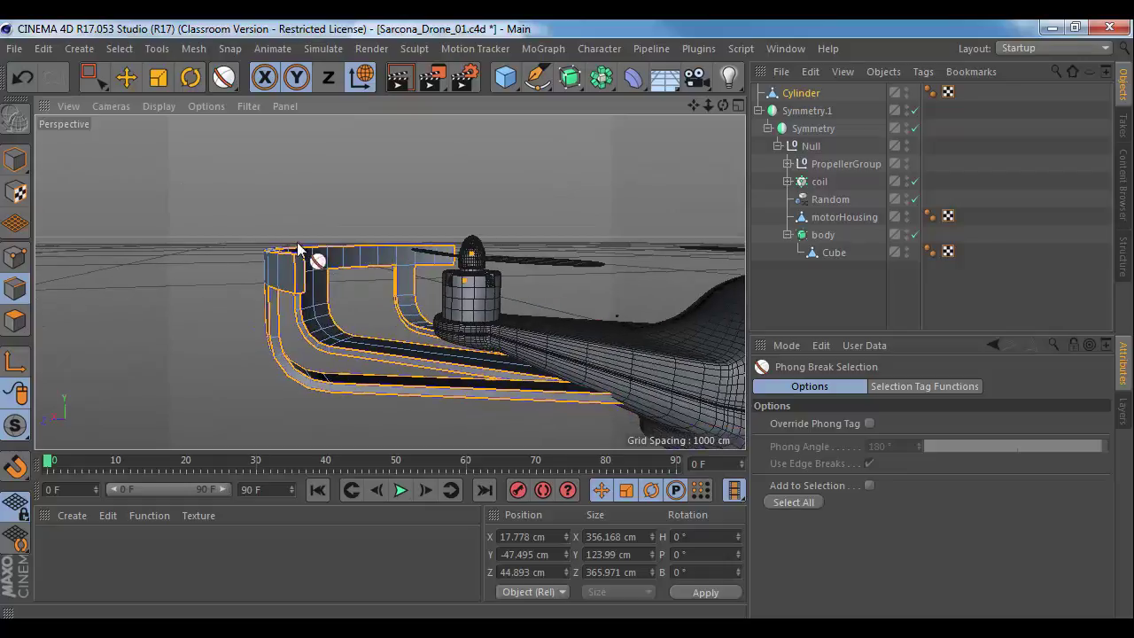
left_click_drag(297, 250, 377, 293, "alt")
key("m")
key("s")
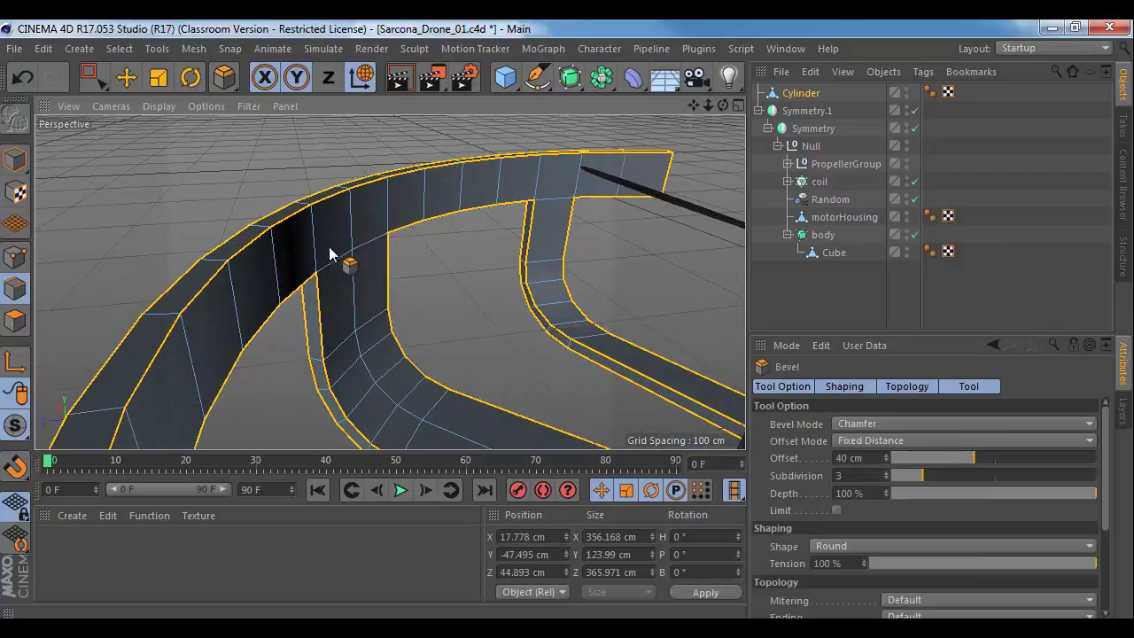
left_click_drag(317, 278, 316, 284)
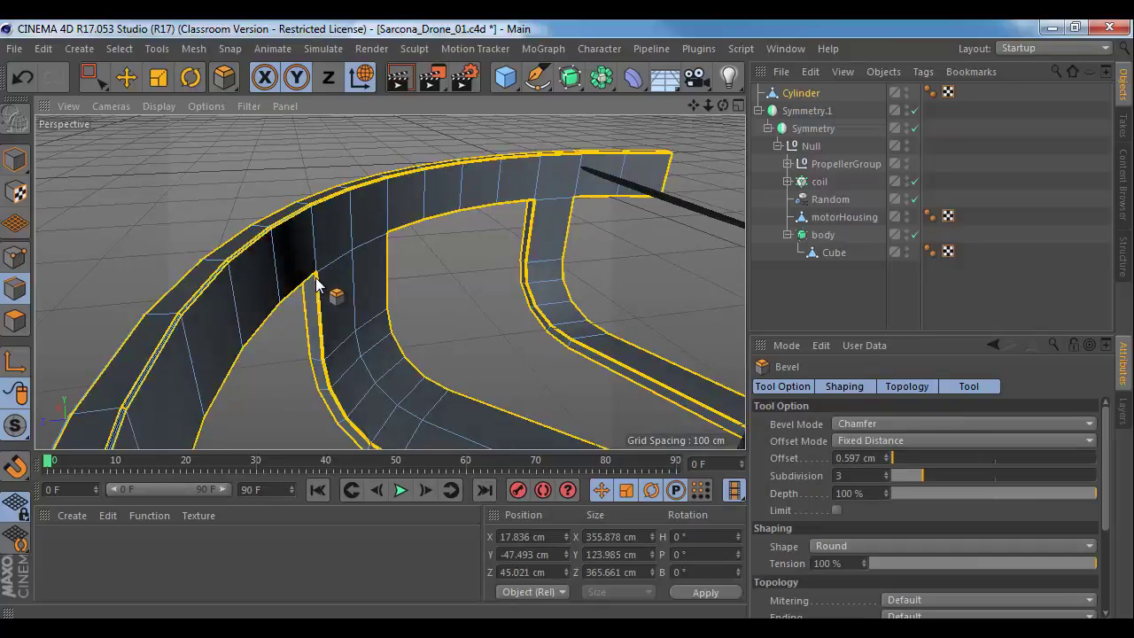
Step: Return to model mode, switch the viewport to Gouraud Shading and inspect the beveled guard and struts
left_click(25, 159)
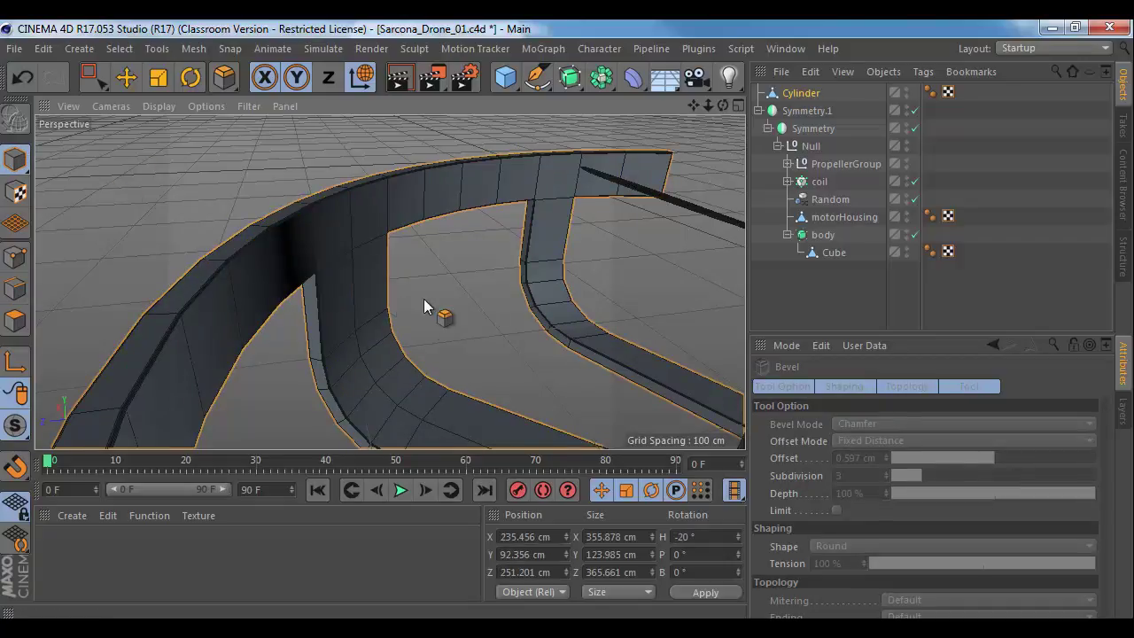
right_click_drag(411, 319, 271, 273, "alt")
left_click_drag(390, 281, 337, 197, "alt")
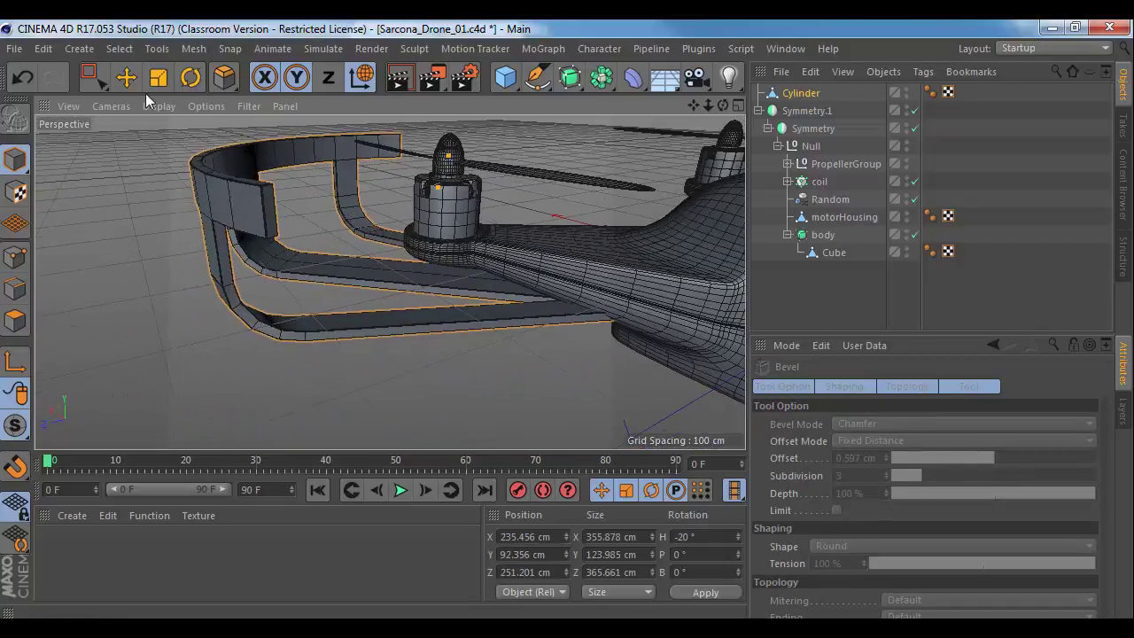
left_click(155, 107)
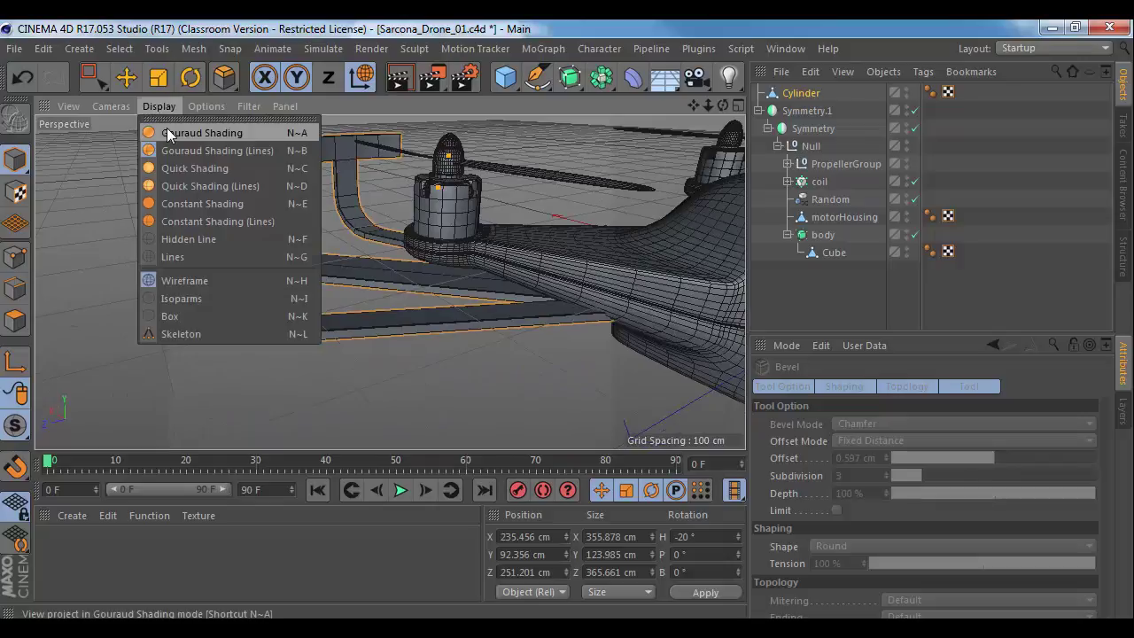
left_click(170, 137)
mouse_move(233, 266)
left_mouse_down("alt")
mouse_move(435, 321)
mouse_move(308, 302)
left_mouse_up("alt")
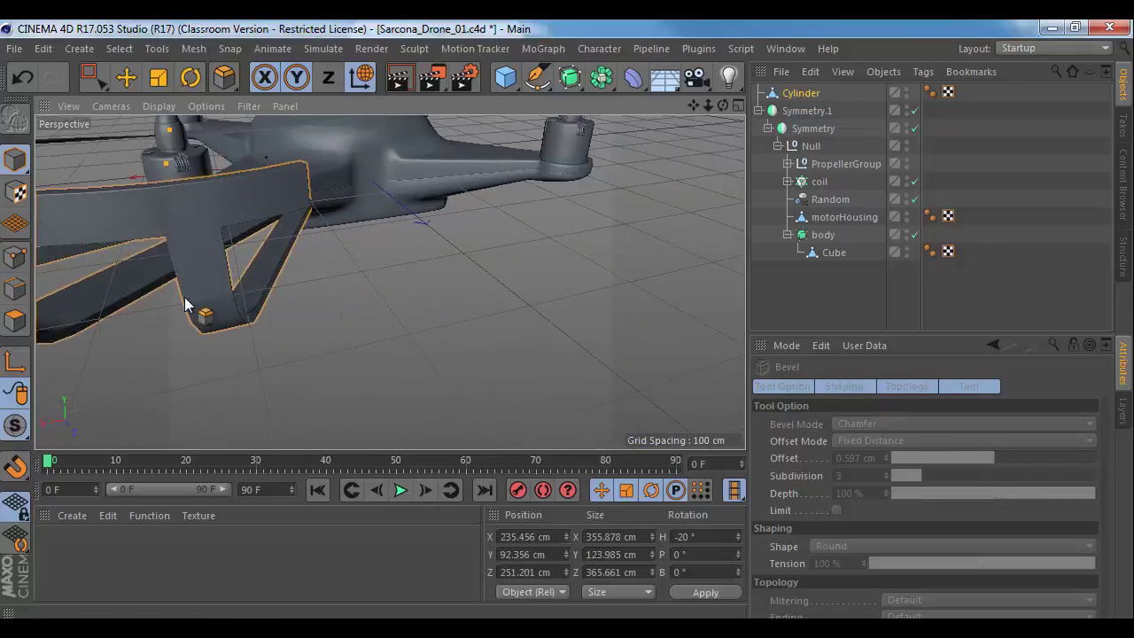
left_click_drag(184, 304, 487, 283, "alt")
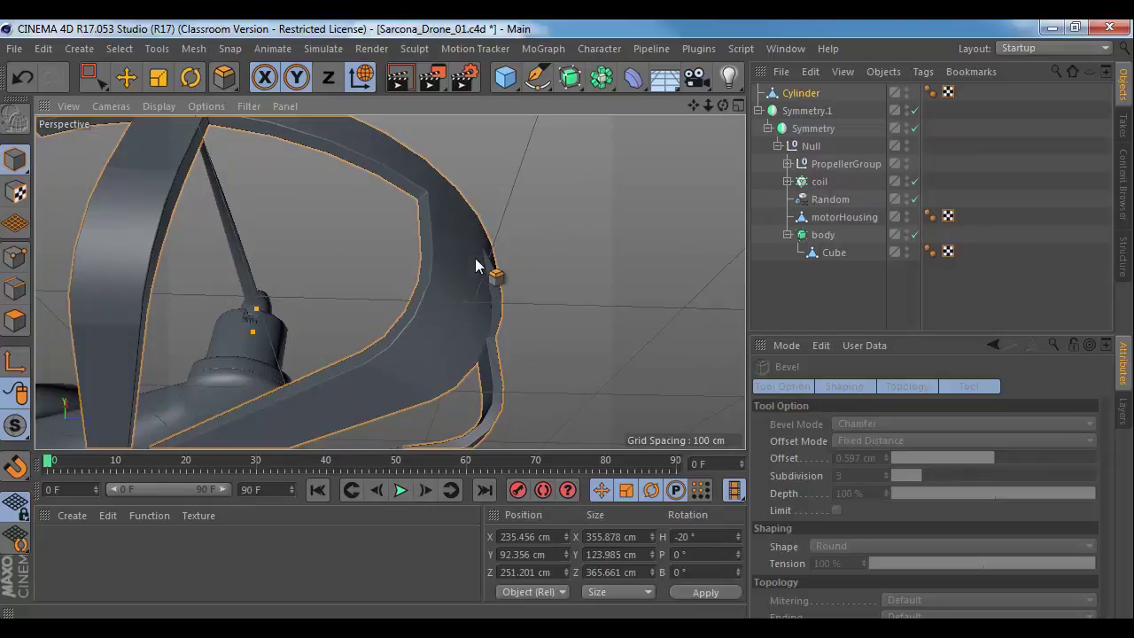
Step: Place the guard Cylinder inside a new Subdivision Surface
left_click(798, 94)
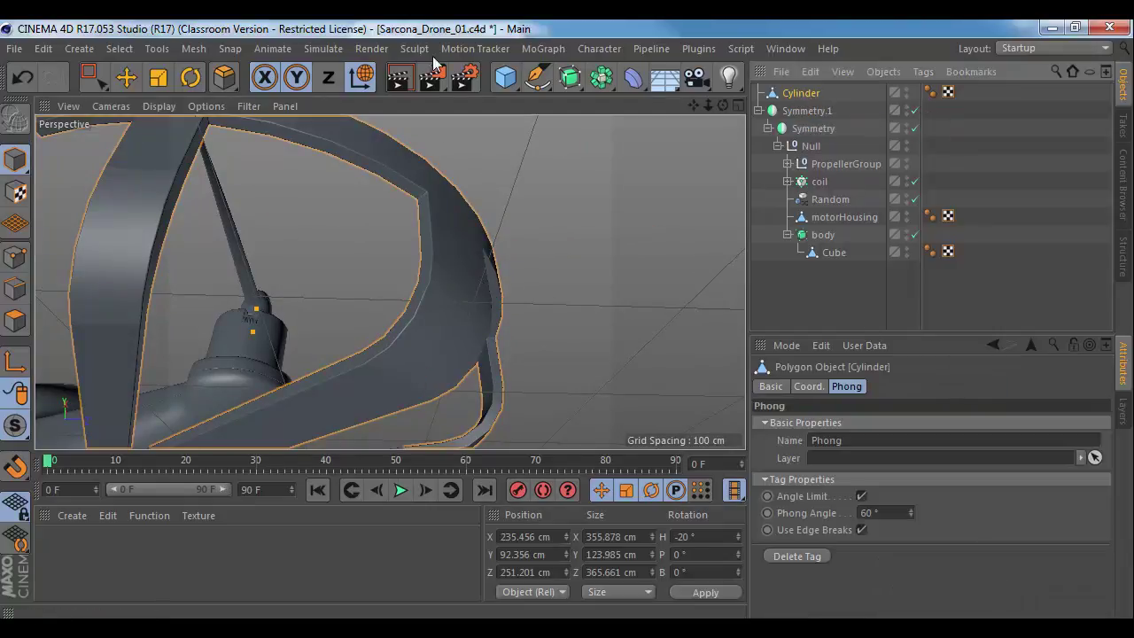
left_click(570, 77, "alt")
left_click_drag(517, 238, 535, 358, "alt")
Step: Toggle the guard's Subdivision Surface off and on to compare the guard with and without smoothing
left_click(915, 93)
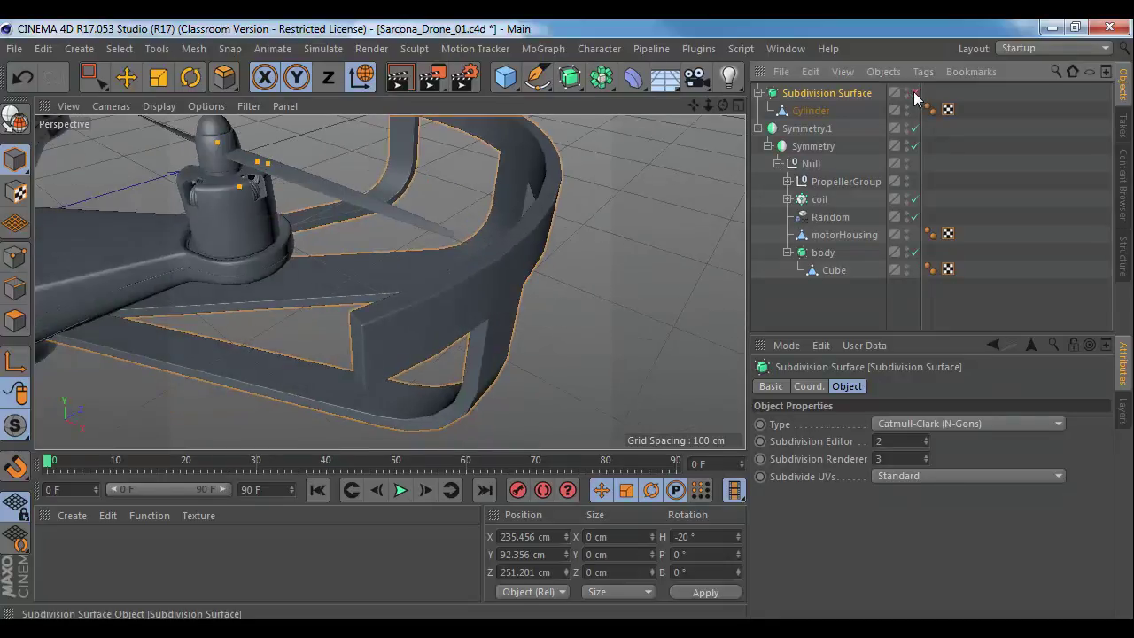
left_click(915, 93)
left_click(914, 93)
left_click(914, 93)
left_click(914, 93)
left_click(914, 93)
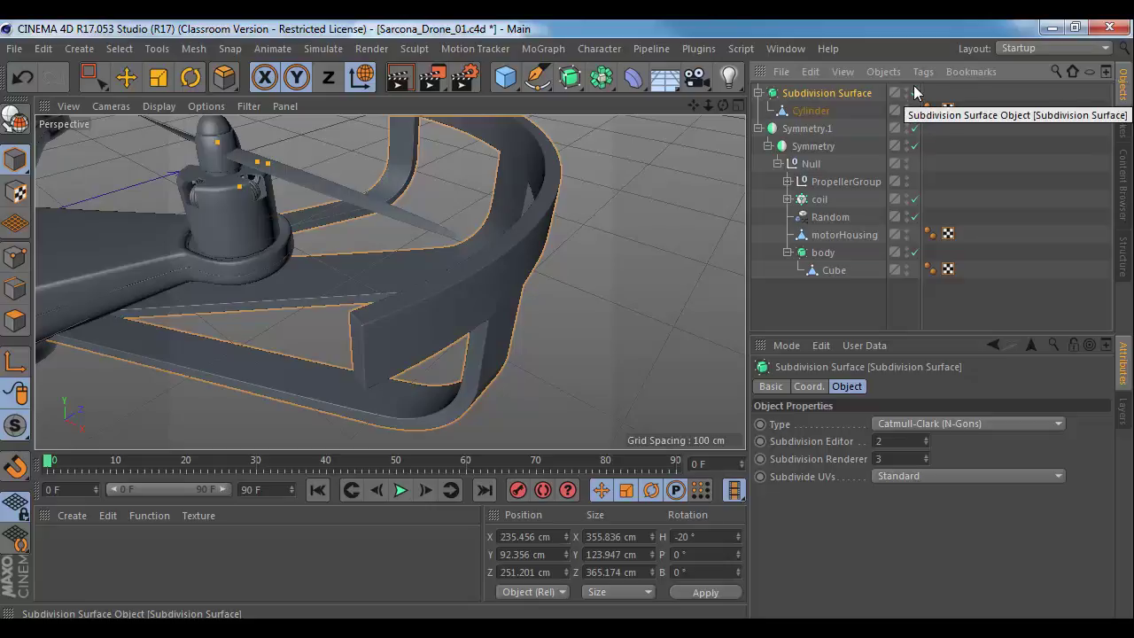
Step: Add a cube and move it about 528 cm along X, clear of the drone
left_click(501, 83)
right_click_drag(609, 311, 496, 308, "alt")
left_click_drag(496, 312, 541, 536, "alt")
key("e")
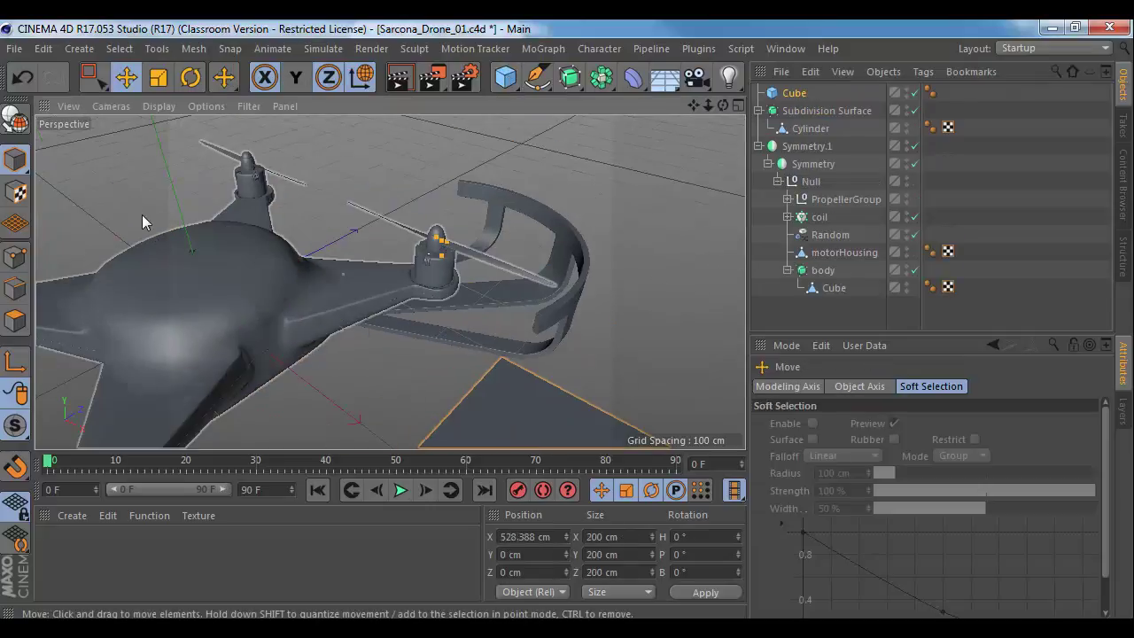
middle_click_drag(406, 332, 373, 252, "alt")
left_click_drag(339, 454, 450, 152, "alt")
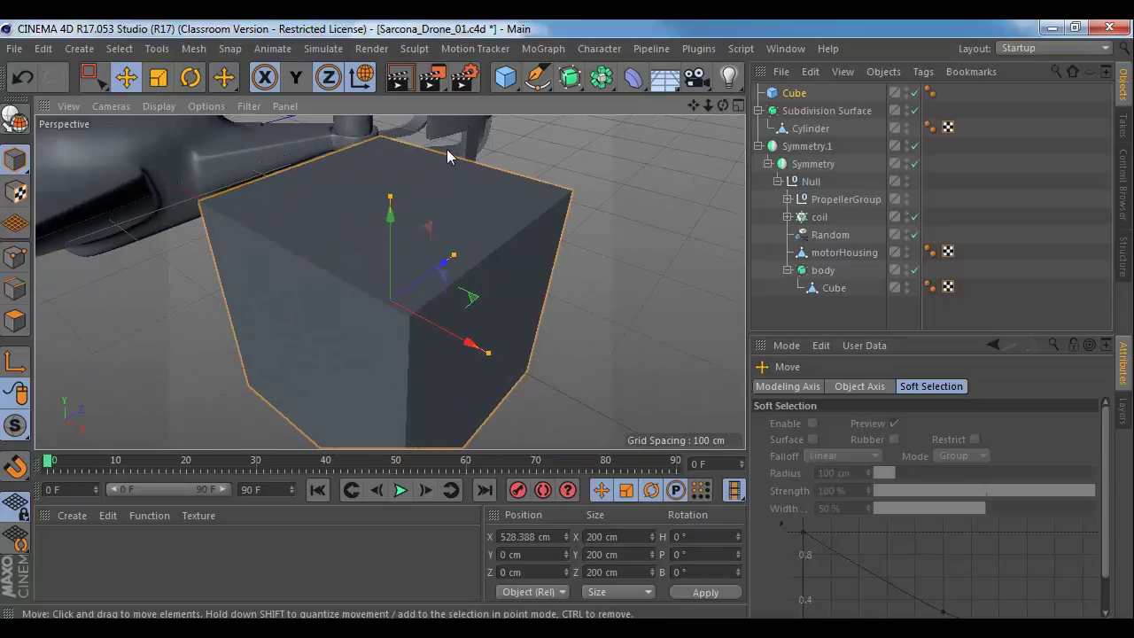
Step: Place the new cube inside a Subdivision Surface and disable that Subdivision Surface
left_click(568, 85, "alt")
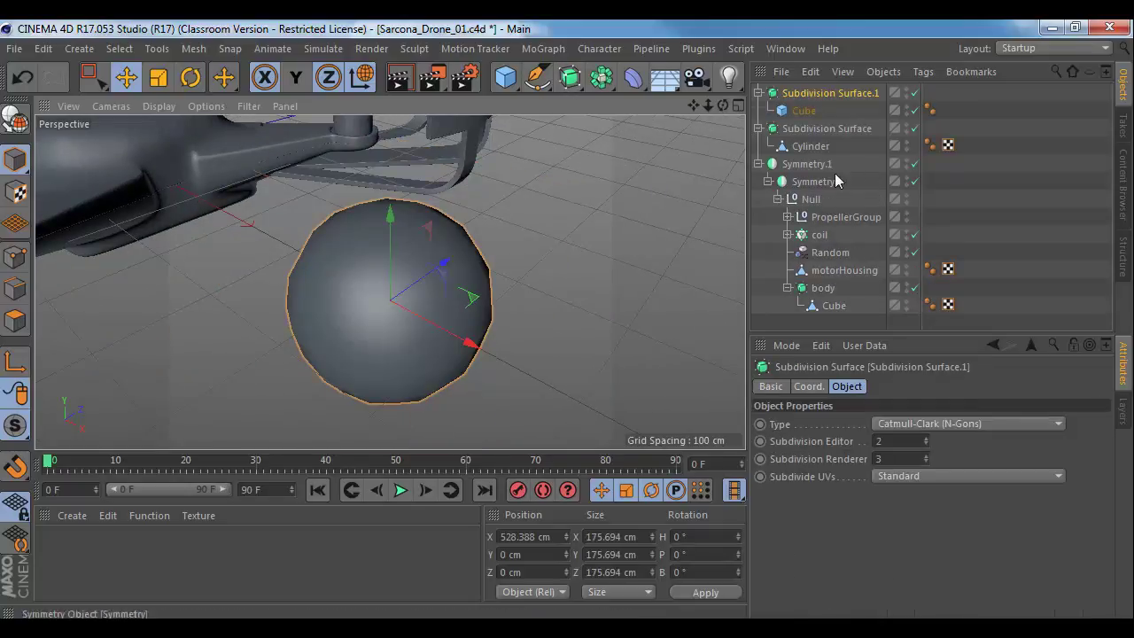
left_click(812, 111, "shift")
key("ctrl+z")
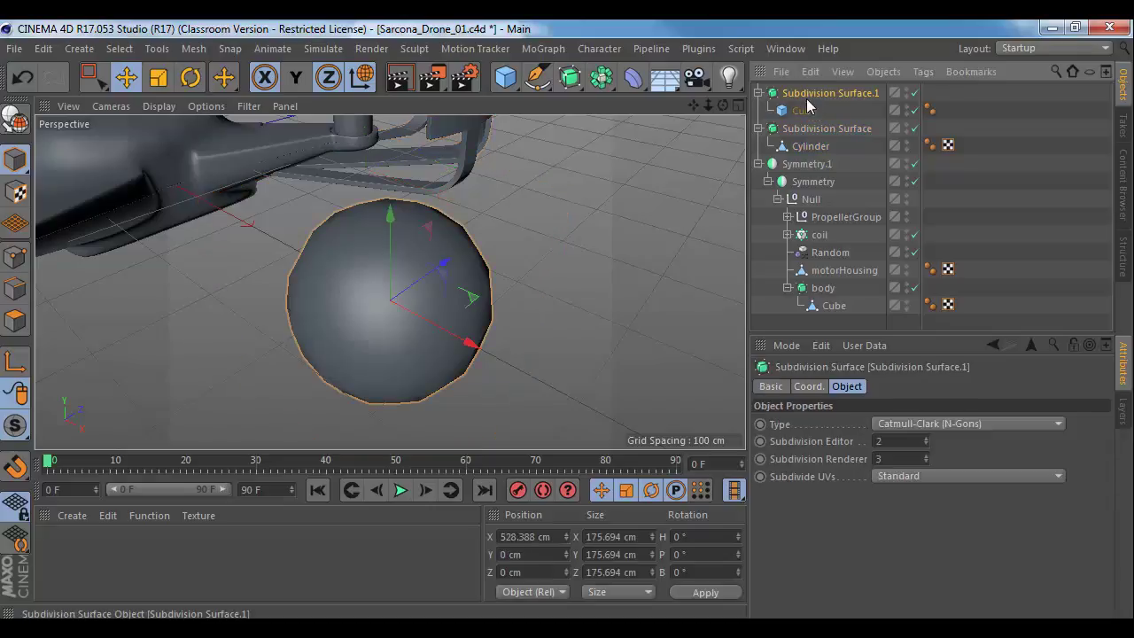
left_click(915, 92)
Step: Make the new cube editable and select the four edges of its top face
left_click(803, 110)
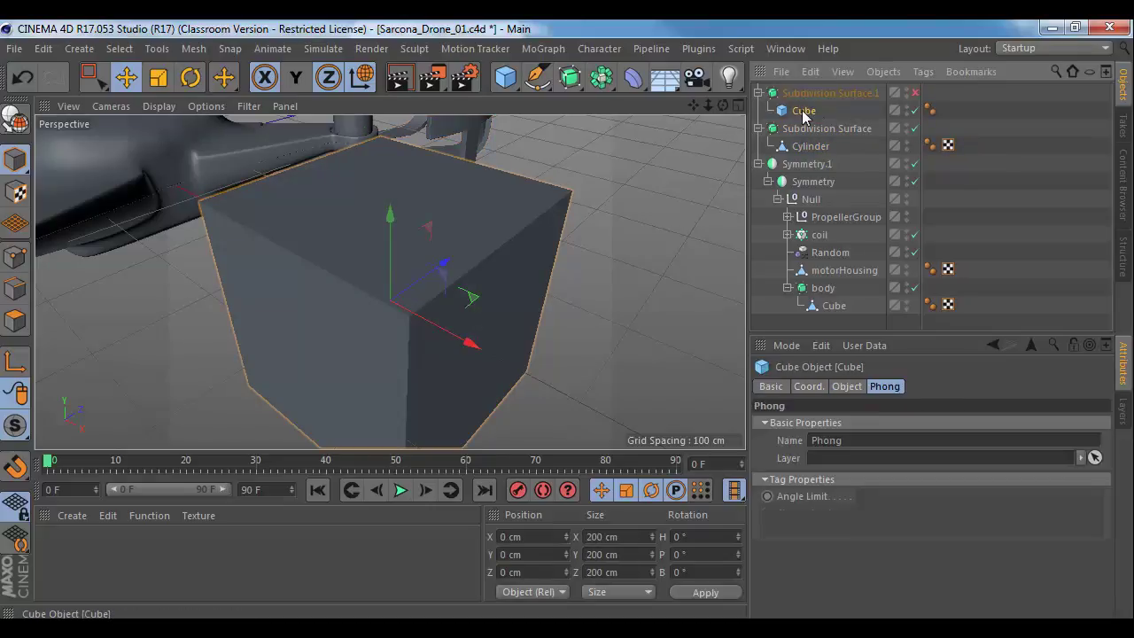
key("c")
left_click(13, 294)
right_click_drag(434, 291, 390, 296, "alt")
left_click_drag(389, 296, 331, 223, "alt")
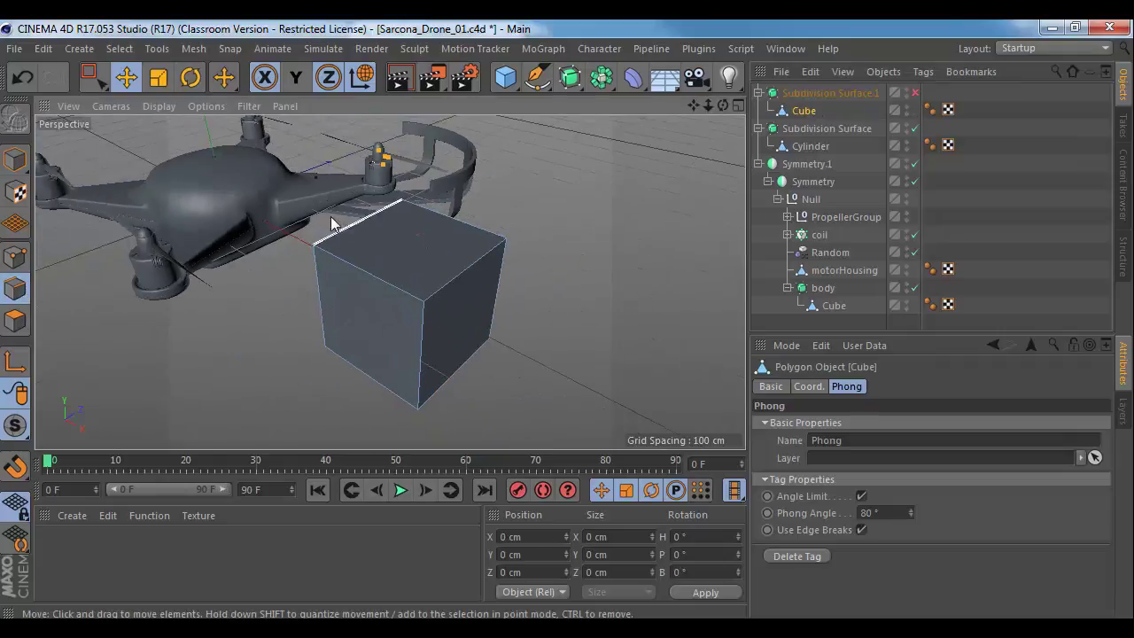
left_click(447, 283)
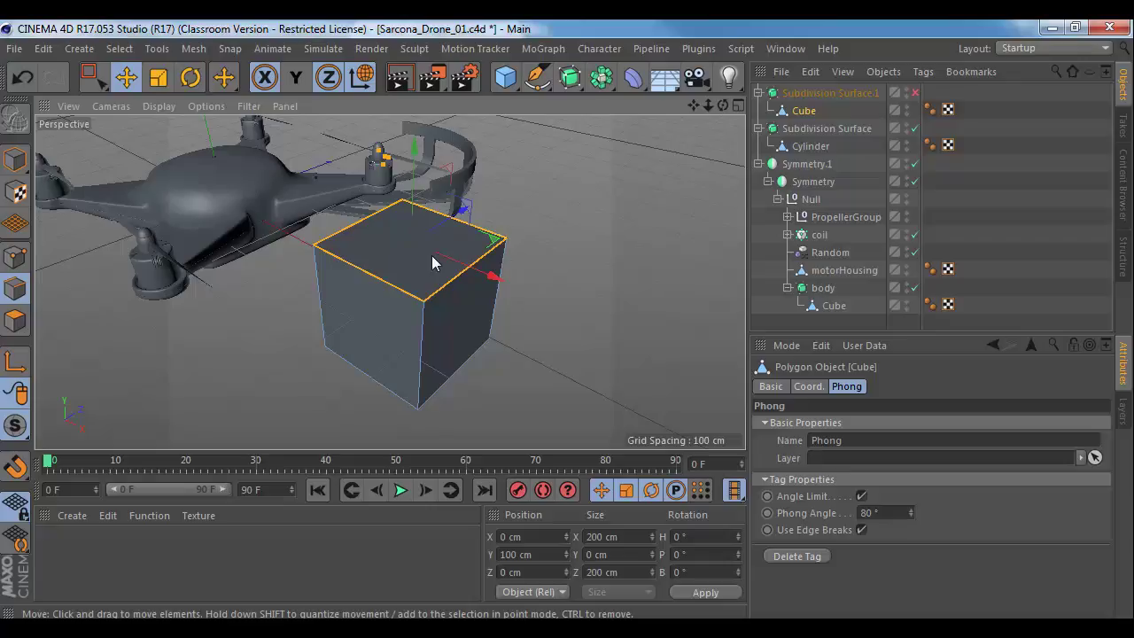
Step: Bevel the four top edges of the test cube by a small amount and return to model mode
key("m")
key("s")
left_click_drag(481, 256, 483, 258)
key("e")
left_click(15, 160)
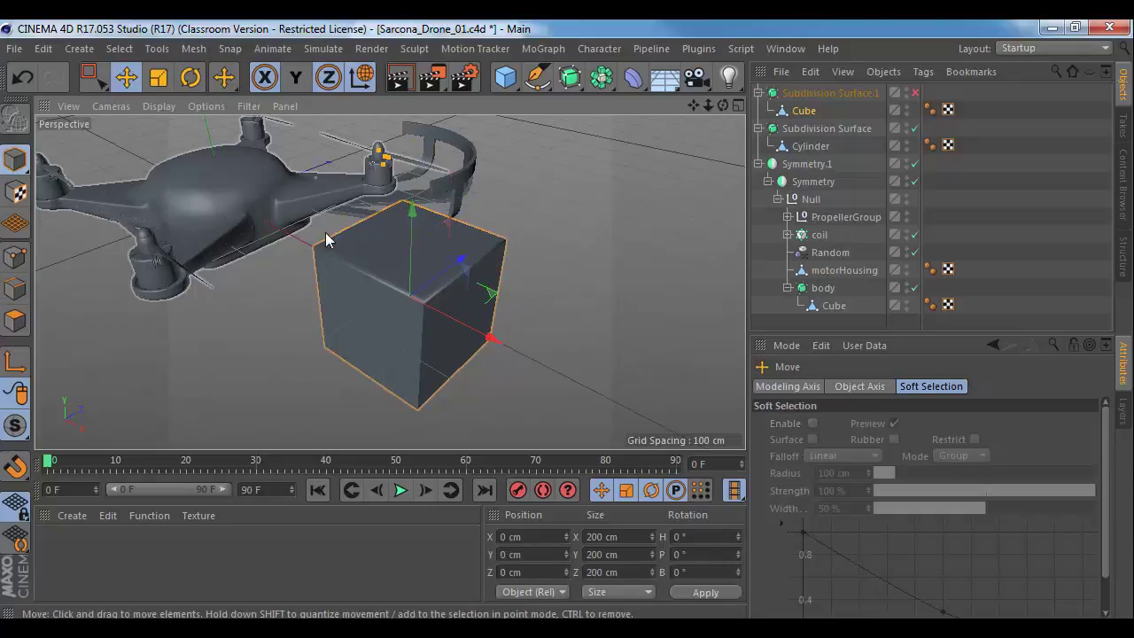
Step: Enable the test cube's Subdivision Surface and inspect the smoothing along its bevelled top edge
left_click(915, 92)
left_click(510, 260)
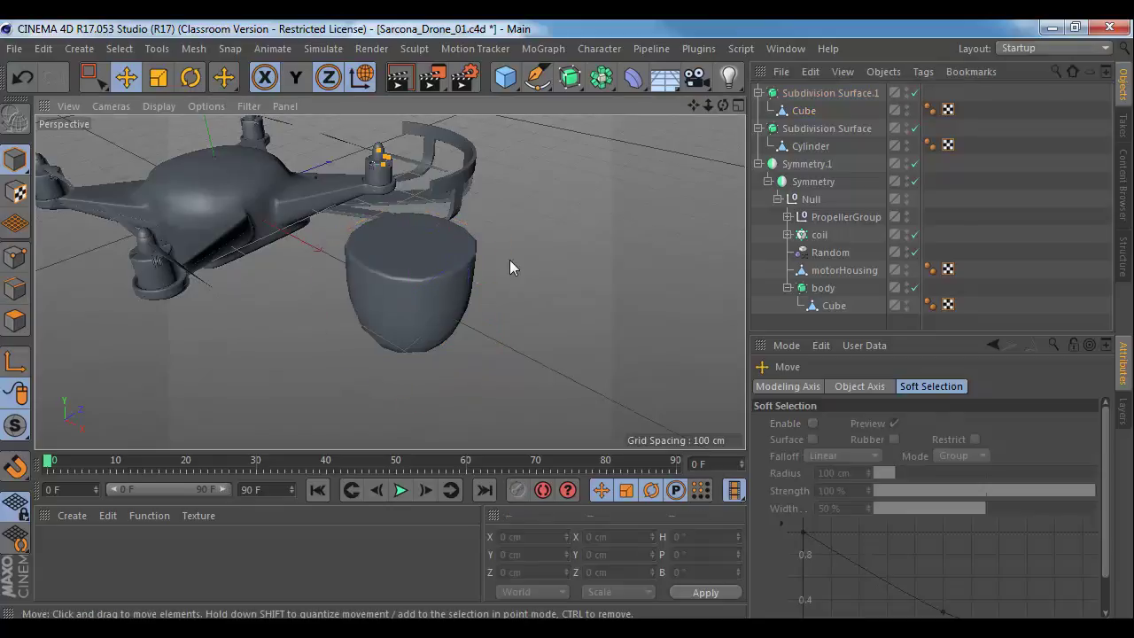
scroll(499, 260, "up", 5)
right_click_drag(468, 294, 566, 293, "alt")
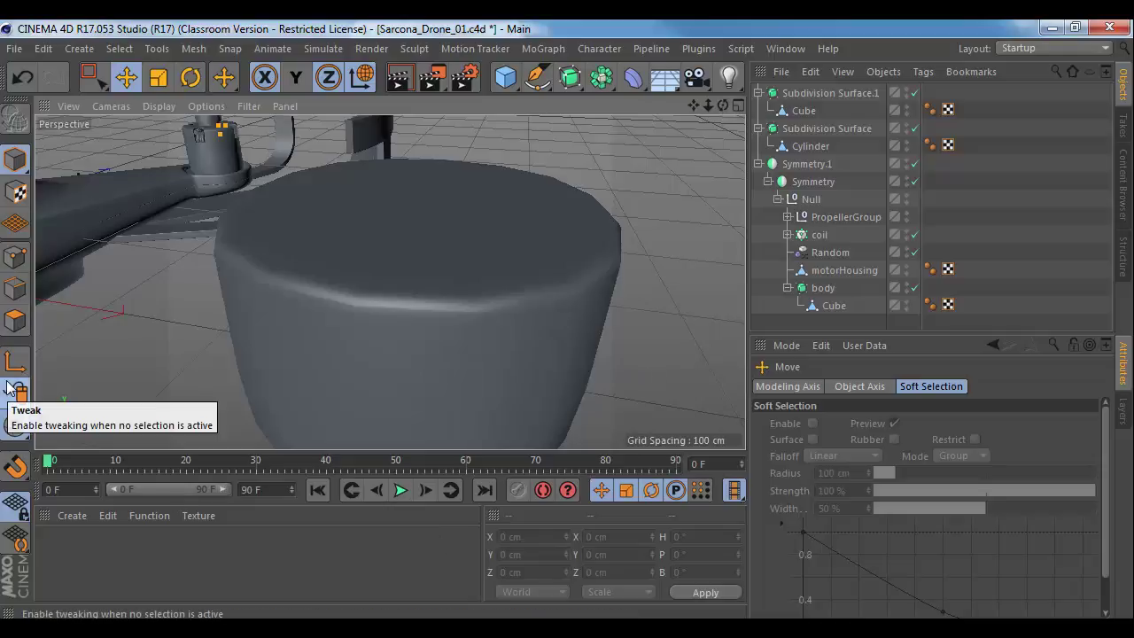
Step: Delete the test cube together with its Subdivision Surface
left_click(808, 110)
left_click(823, 93)
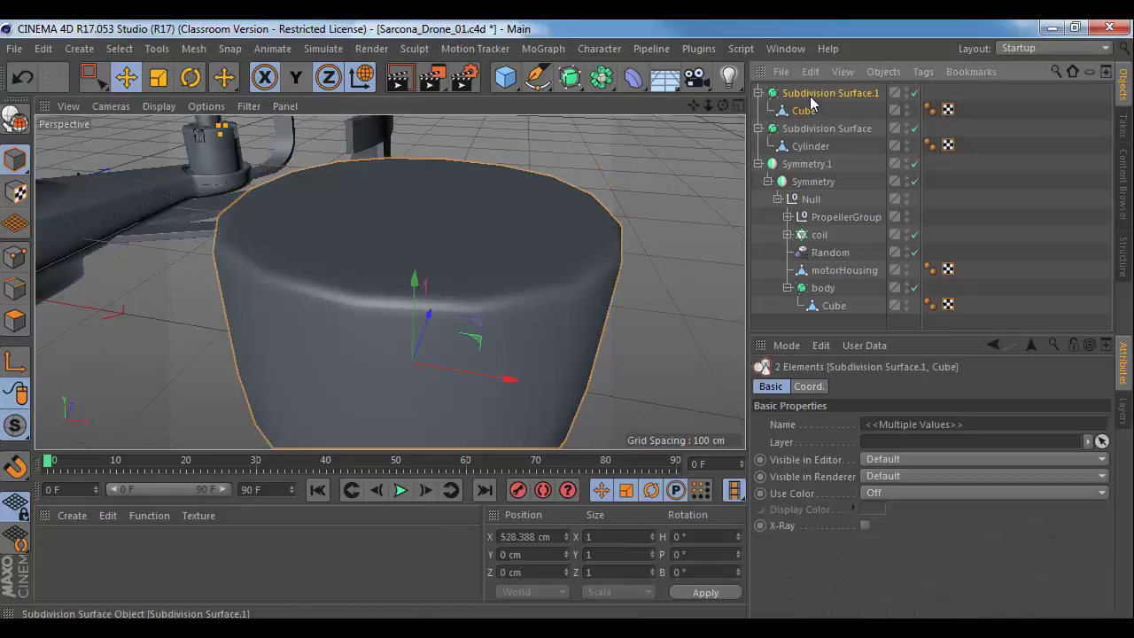
key("Delete")
Step: Select the guard's Subdivision Surface and set the viewport display to Gouraud Shading (Lines) to examine the guard's mesh
left_click(367, 177)
middle_click_drag(447, 194, 390, 281, "alt")
left_click_drag(390, 281, 292, 274, "alt")
right_click_drag(292, 274, 344, 291, "alt")
left_click_drag(344, 291, 409, 300, "alt")
left_click_drag(471, 347, 534, 322, "alt")
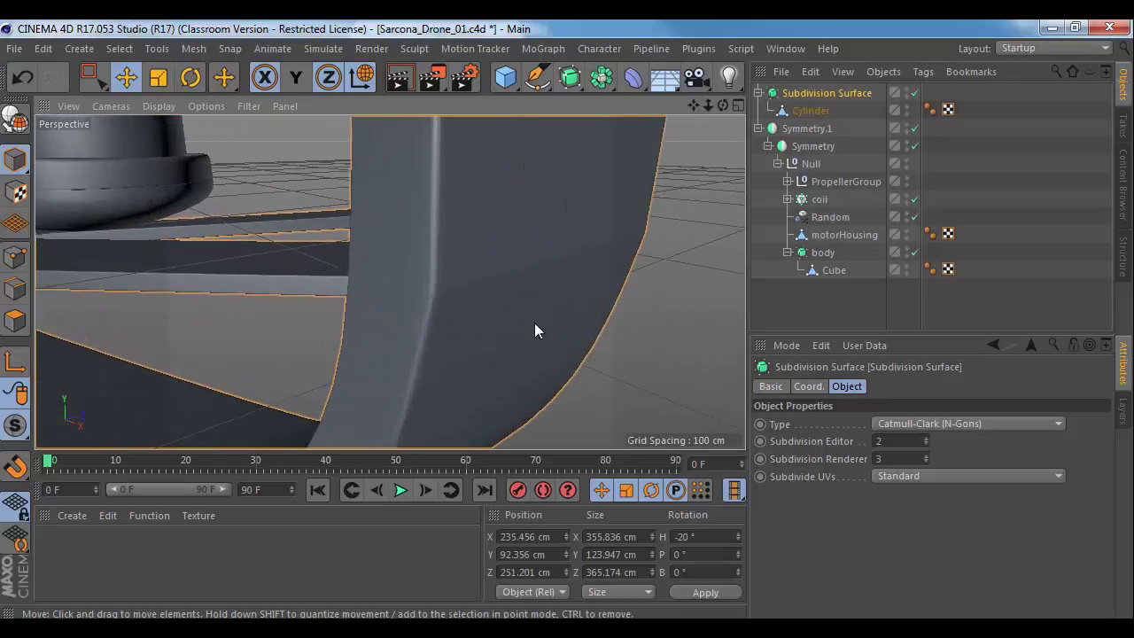
left_click(157, 105)
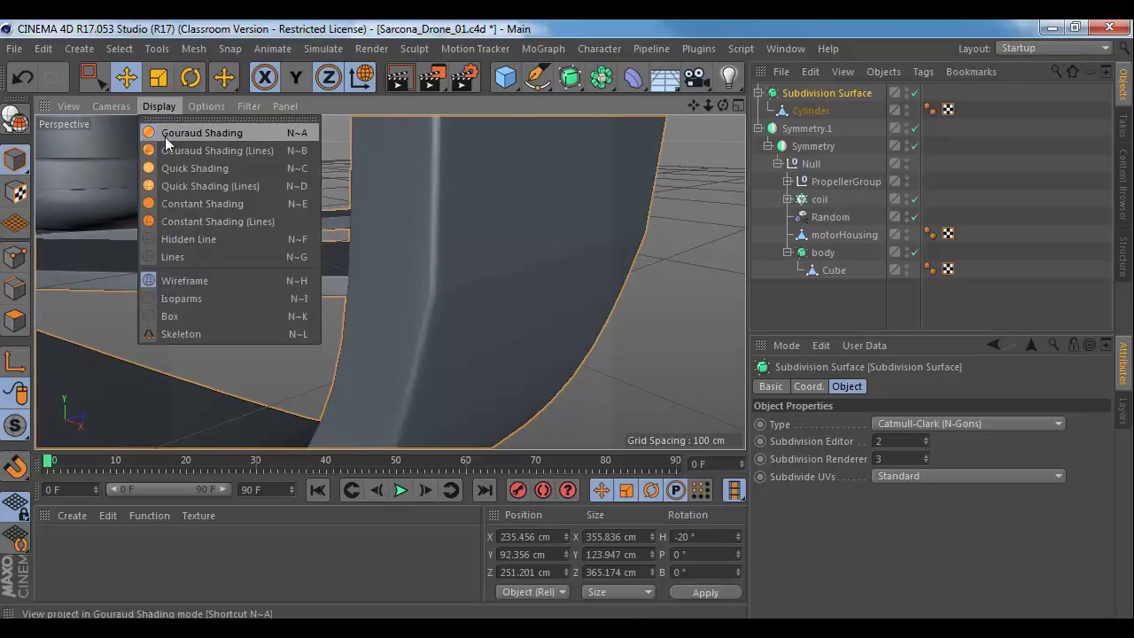
left_click(208, 148)
left_click_drag(485, 290, 452, 239, "alt")
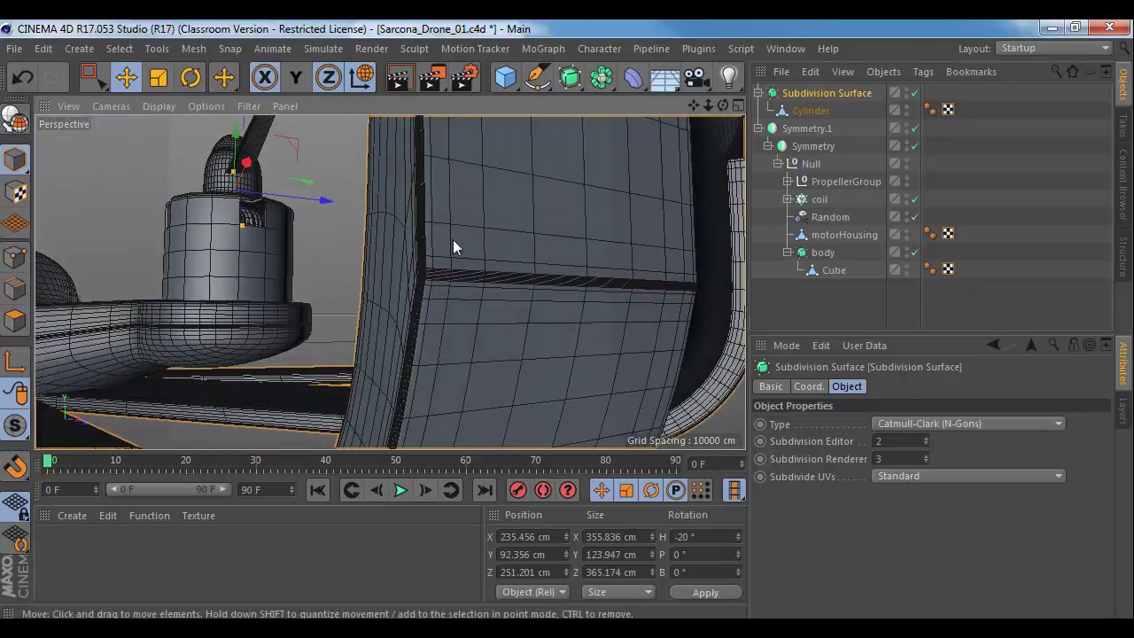
Step: Undo back through the test cube work, the guard's Subdivision Surface and its edge bevel, leaving the unbevelled Cylinder
key("ctrl+z")
key("ctrl+z")
key("ctrl+z")
key("ctrl+z")
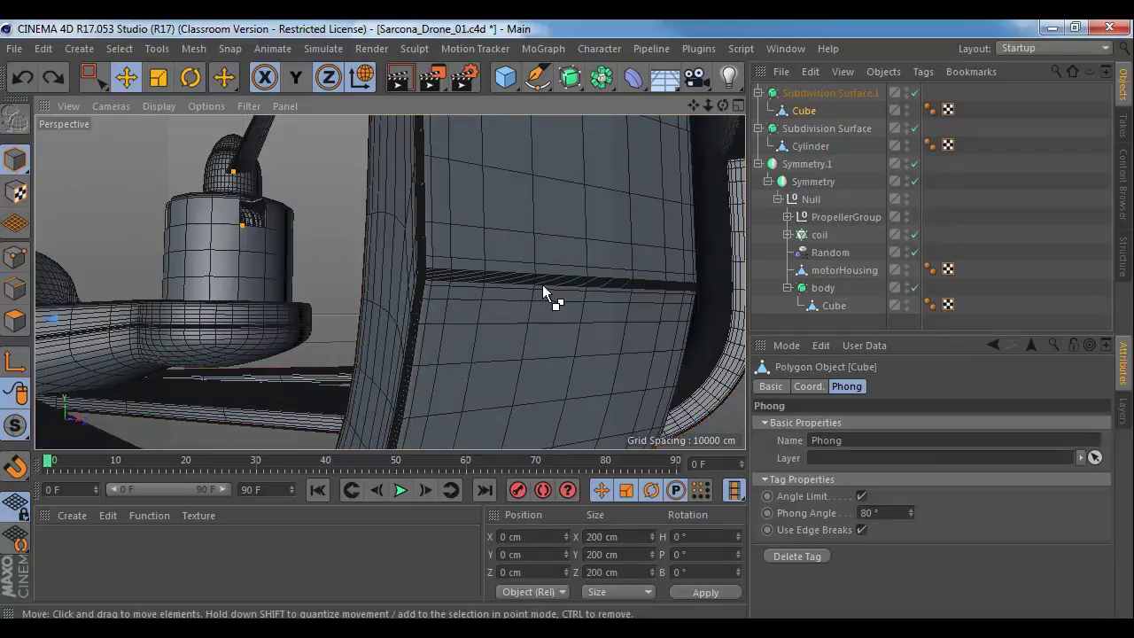
key("ctrl+z")
key("ctrl+z")
key("ctrl+z")
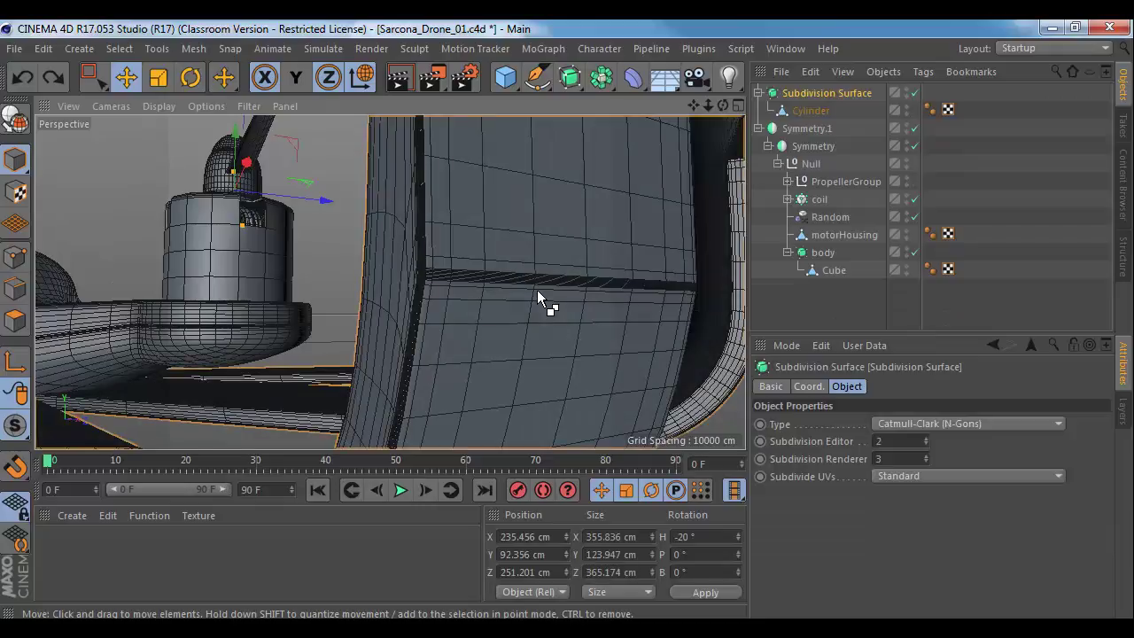
key("ctrl+z")
right_click_drag(612, 318, 484, 310, "alt")
left_click_drag(484, 310, 543, 362, "alt")
middle_click_drag(543, 363, 526, 278, "alt")
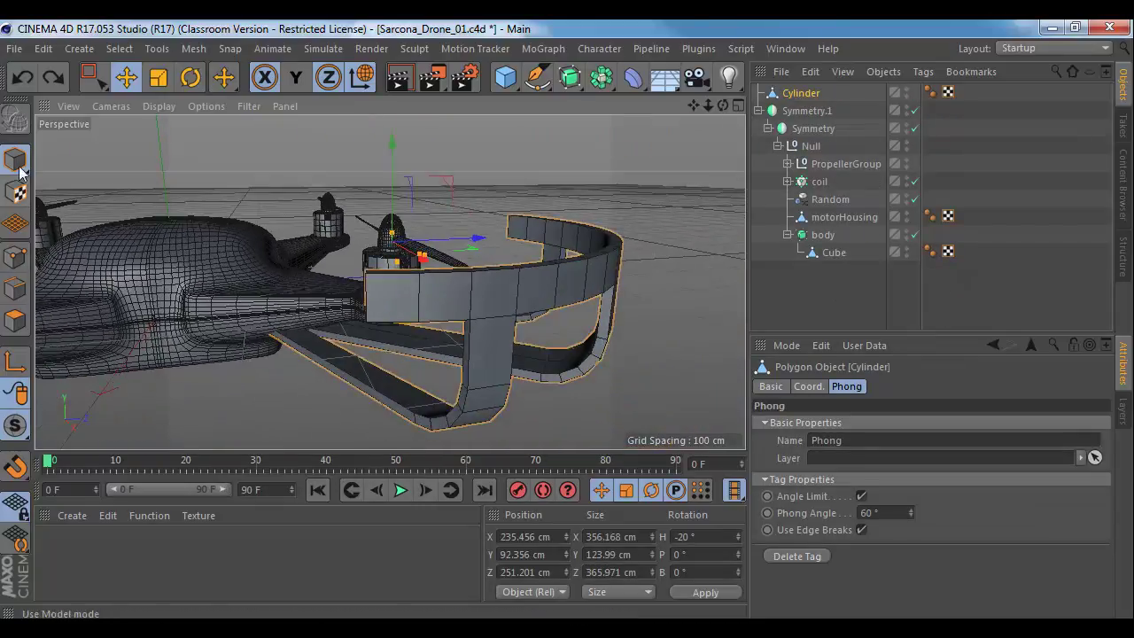
Step: Switch to edge editing and check the selected border edges of the propeller guard from several sides
left_click(16, 289)
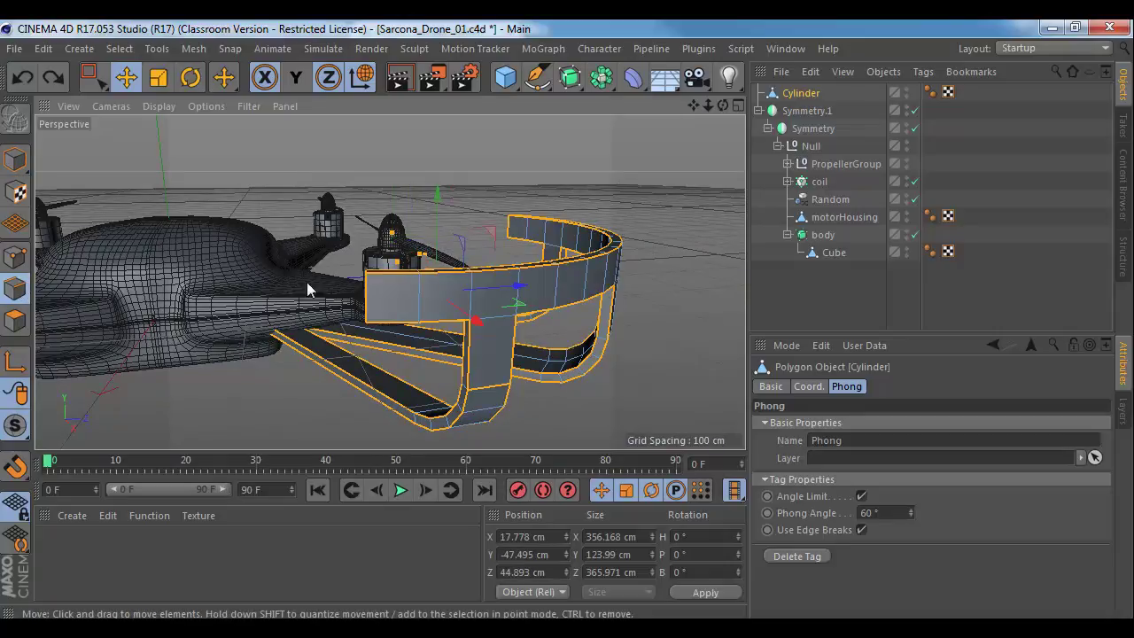
left_click_drag(423, 342, 389, 291, "alt")
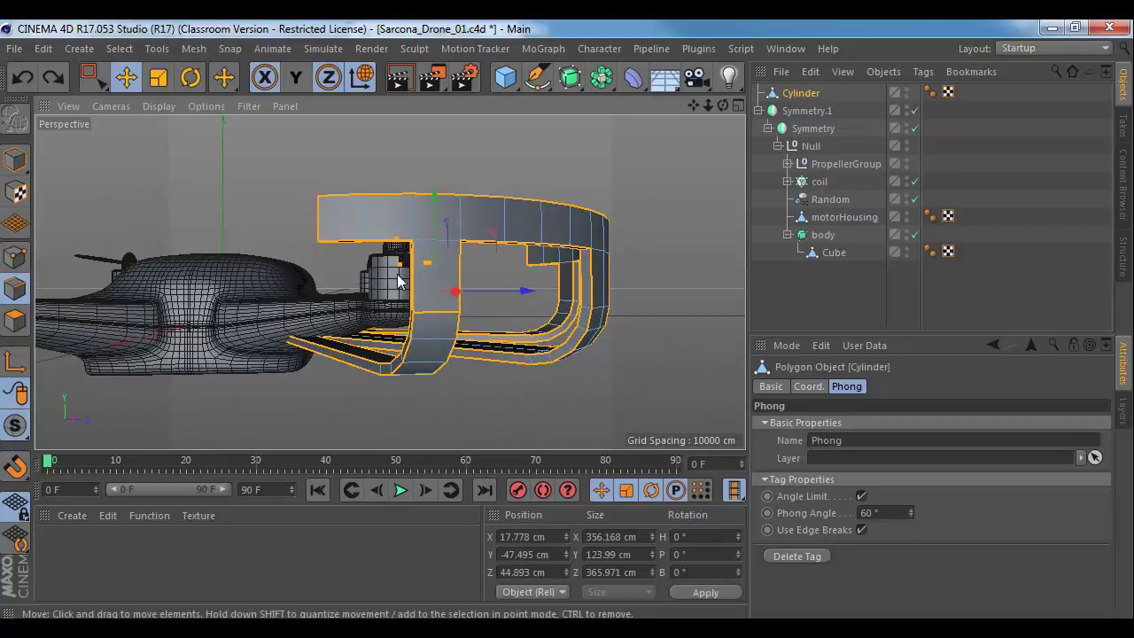
left_click_drag(552, 354, 531, 332, "alt")
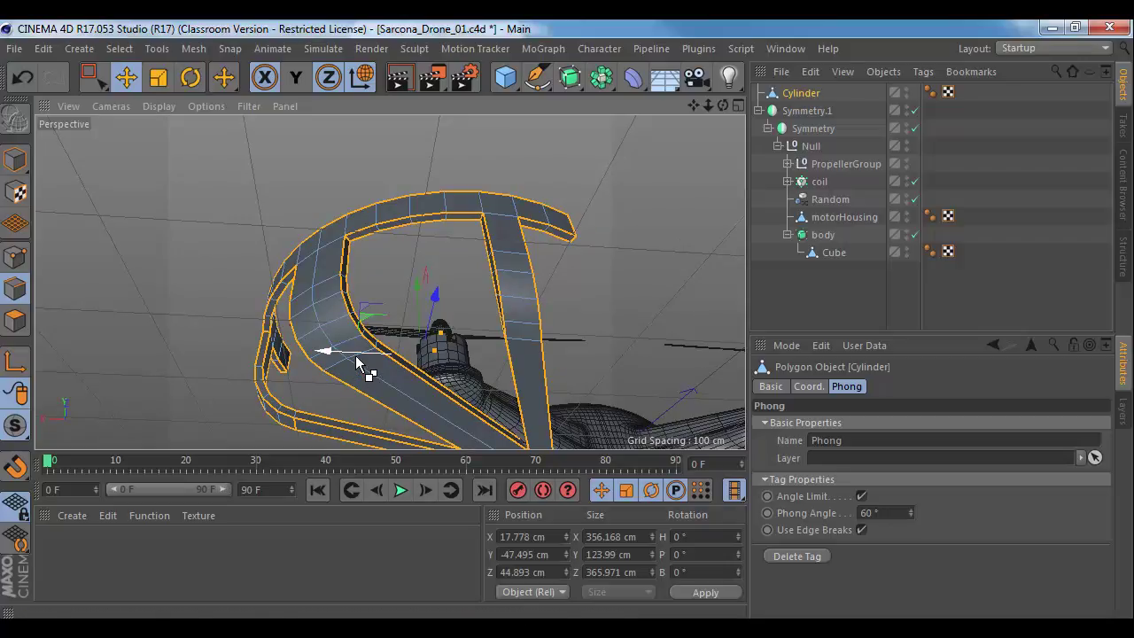
left_click_drag(355, 355, 319, 334, "alt")
left_click_drag(378, 351, 475, 311, "alt")
Step: Try to extrude the guard's selected border edges by about 1.1 cm and again by about 1.52 cm
key("m")
key("t")
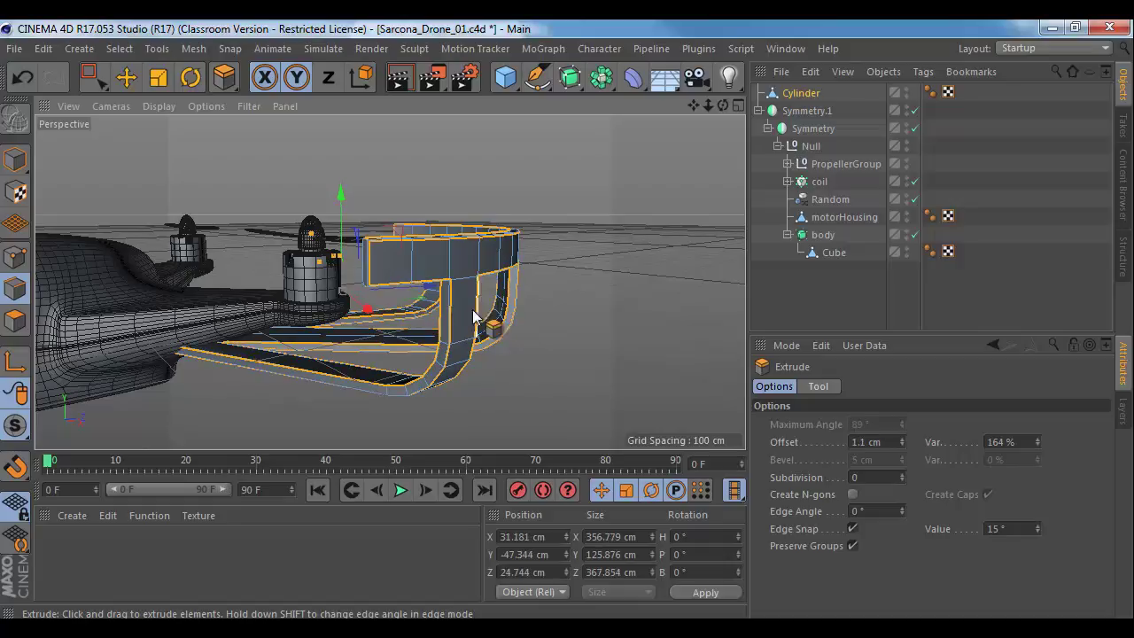
left_click_drag(402, 298, 417, 328, "alt")
right_click_drag(418, 328, 501, 358, "alt")
left_click_drag(501, 363, 633, 359, "alt")
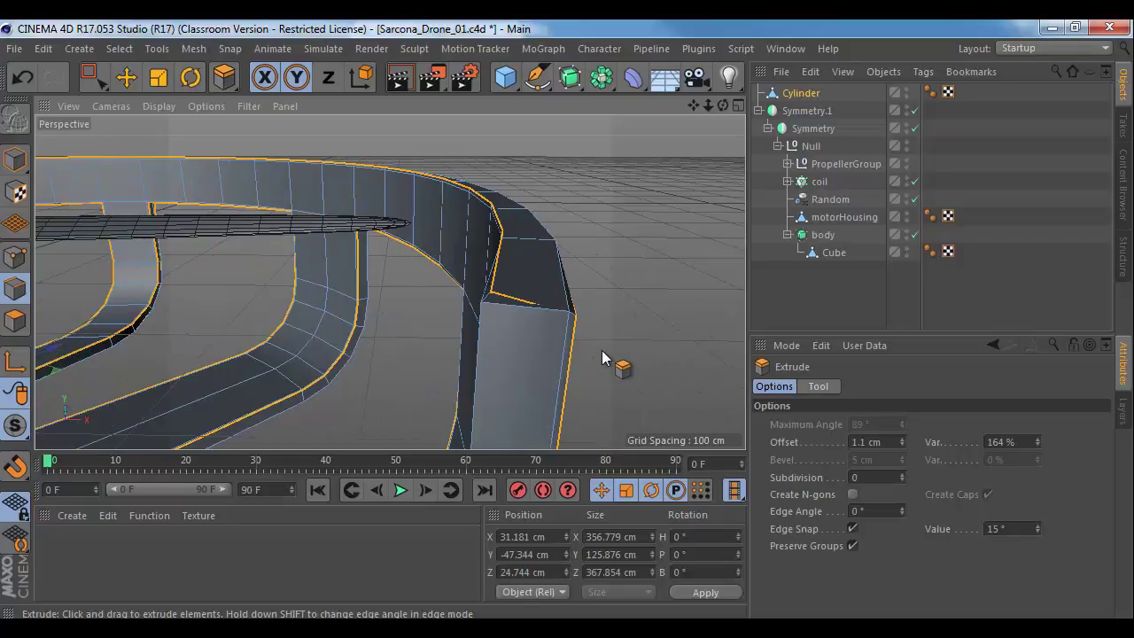
key("ctrl+z")
mouse_move(561, 318)
left_mouse_down()
mouse_move(571, 319)
mouse_move(561, 319)
left_mouse_up()
key("ctrl+z")
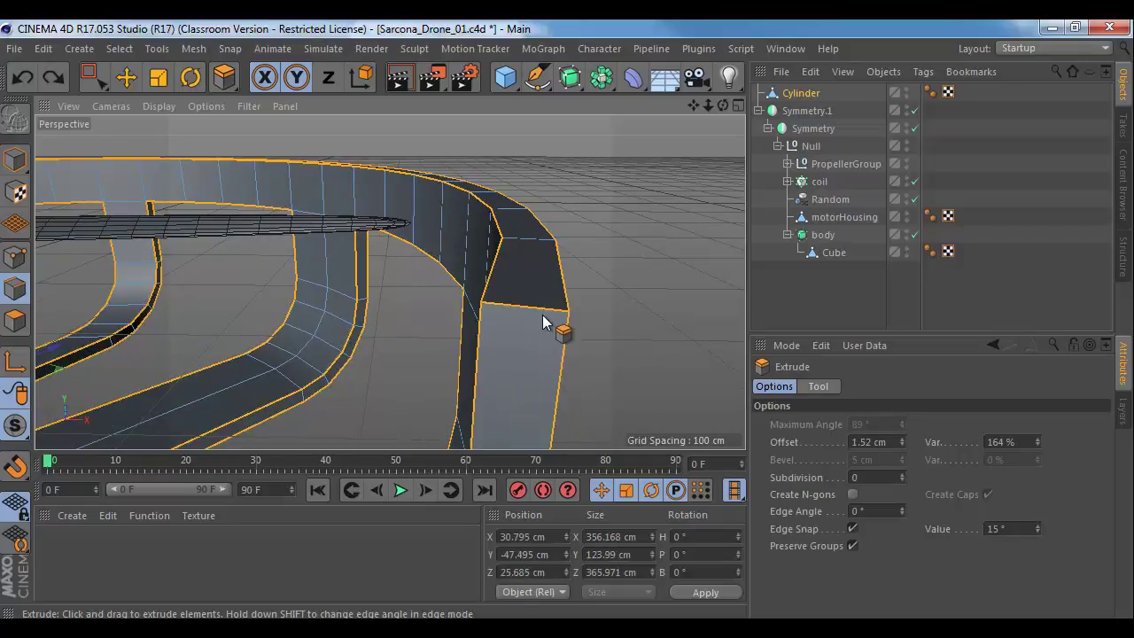
Step: Select all points of the propeller guard with a rectangle selection and optimize them
scroll(592, 328, "down", 6)
left_click_drag(298, 304, 215, 313, "alt")
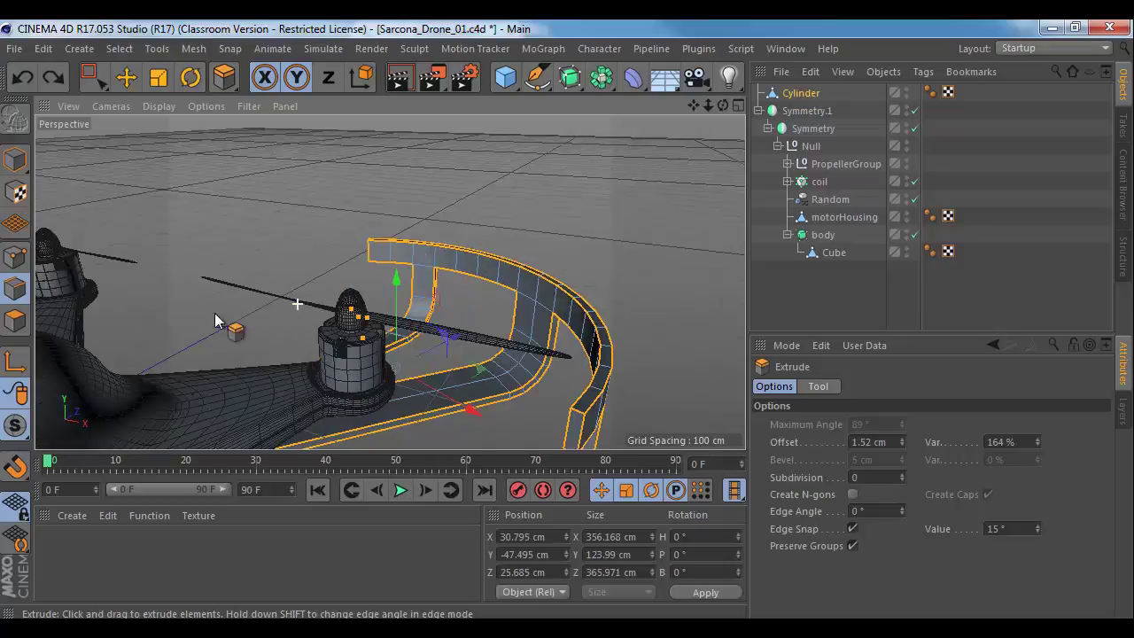
left_click(13, 259)
scroll(459, 318, "down", 5)
left_click_drag(460, 317, 381, 206, "alt")
key("0")
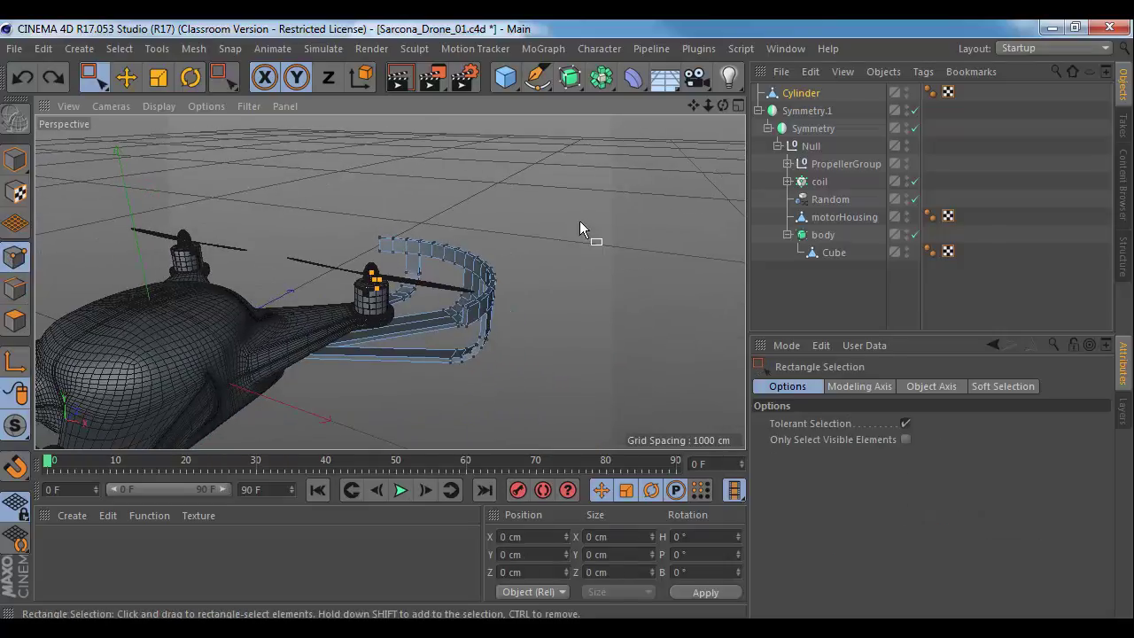
left_click_drag(585, 188, 210, 400)
right_click(475, 270)
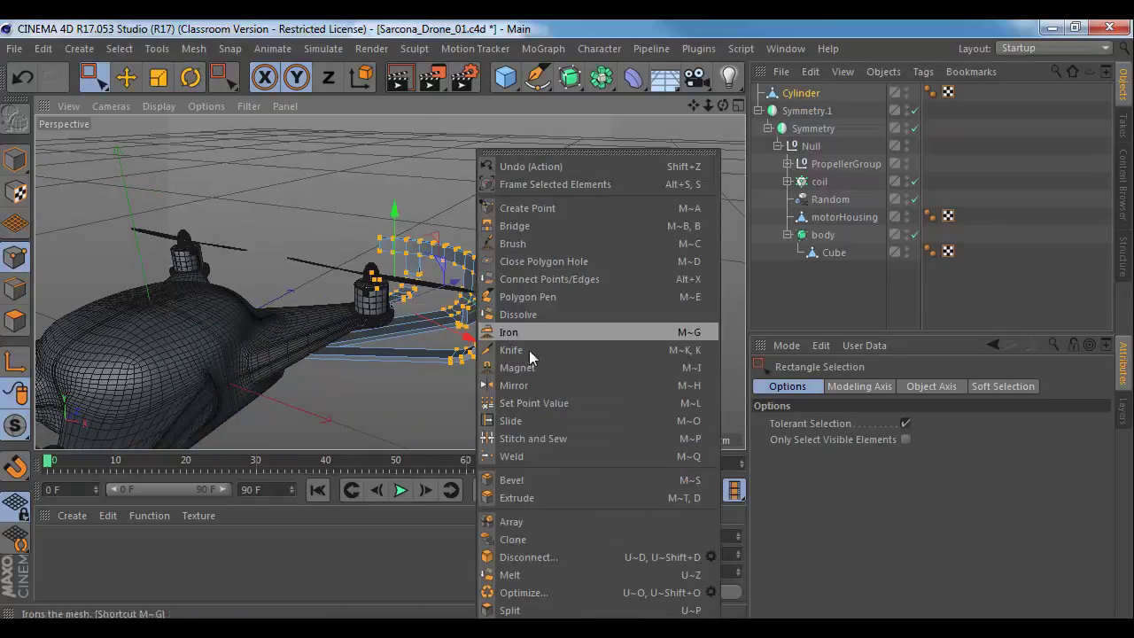
left_click(566, 589)
scroll(468, 301, "up", 5)
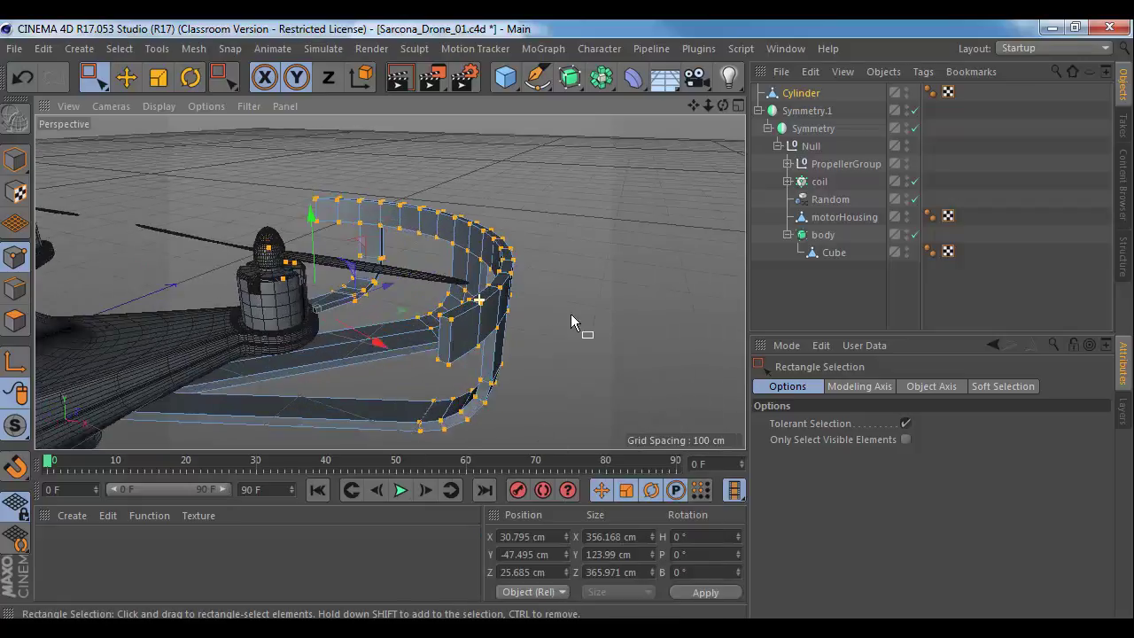
Step: Bevel the guard's selected border edges by about 0.6 cm in Chamfer mode with 3 subdivisions, and return to model mode
left_click(16, 289)
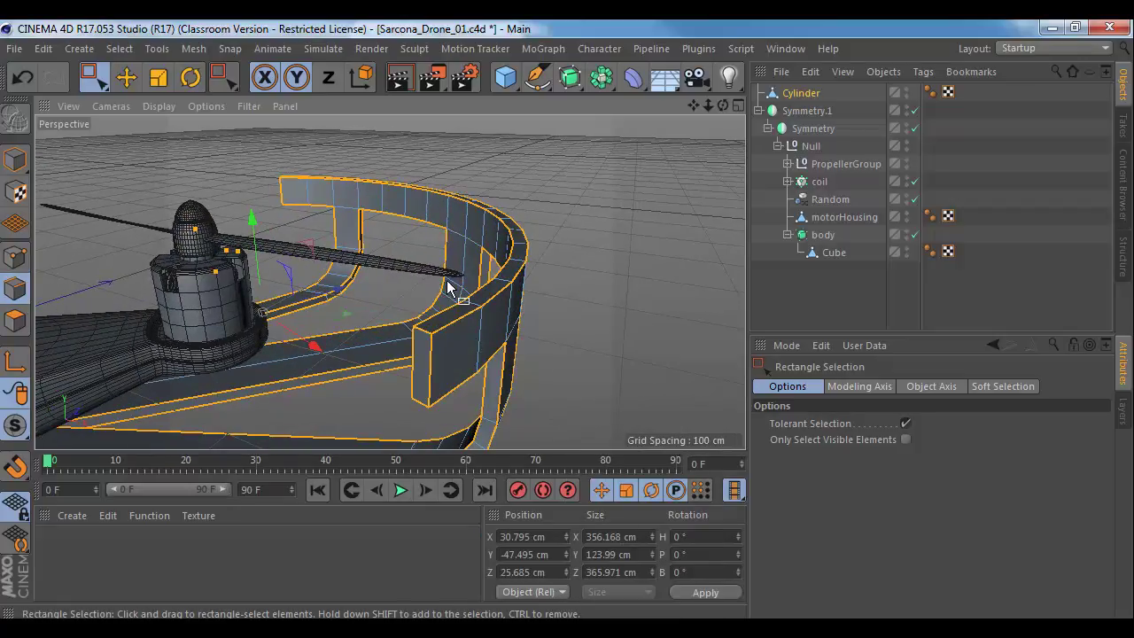
key("m")
key("s")
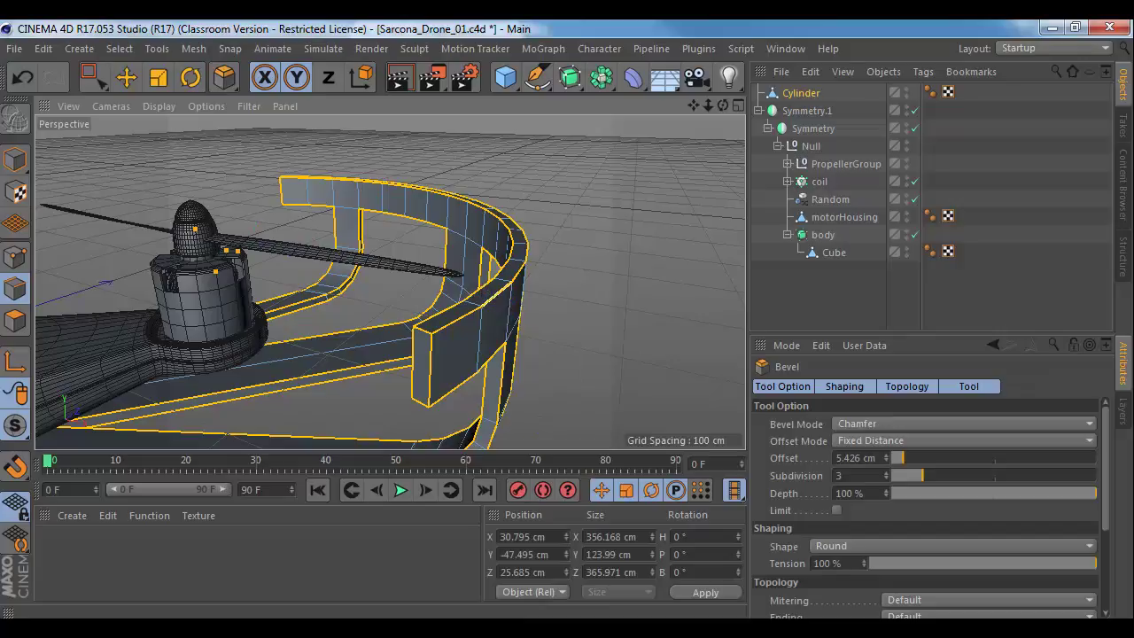
mouse_move(503, 306)
left_mouse_down()
mouse_move(514, 307)
mouse_move(496, 305)
left_mouse_up()
left_click_drag(645, 313, 474, 320, "alt")
left_click(16, 161)
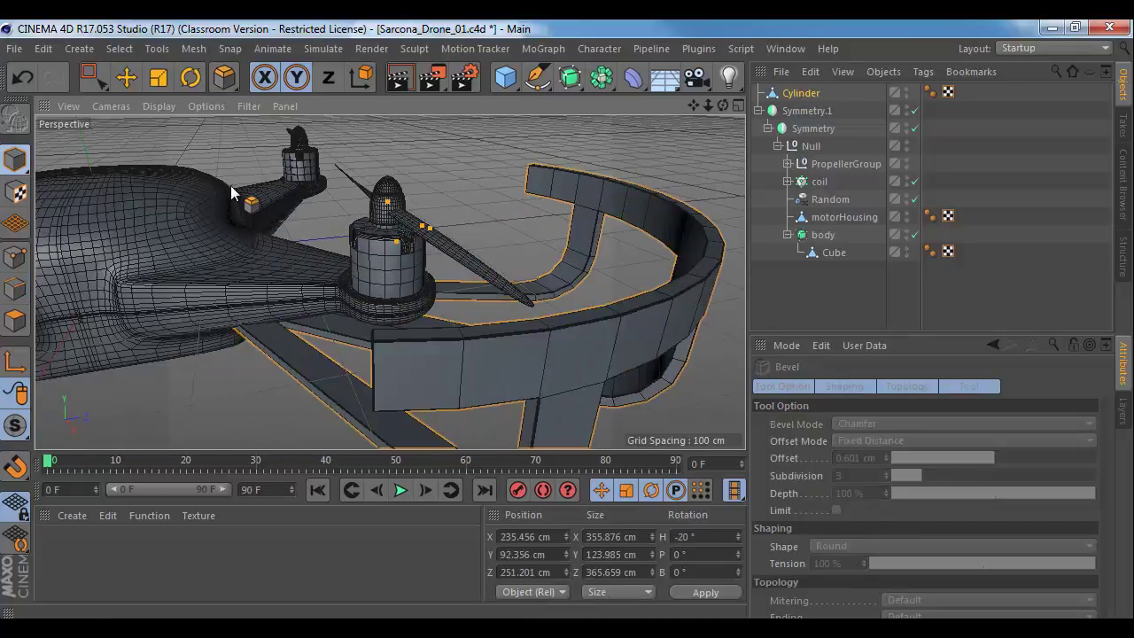
left_click_drag(469, 183, 638, 293, "alt")
Step: Move the guard's Cylinder into the Null under Symmetry so that it is mirrored to all four propellers
key("e")
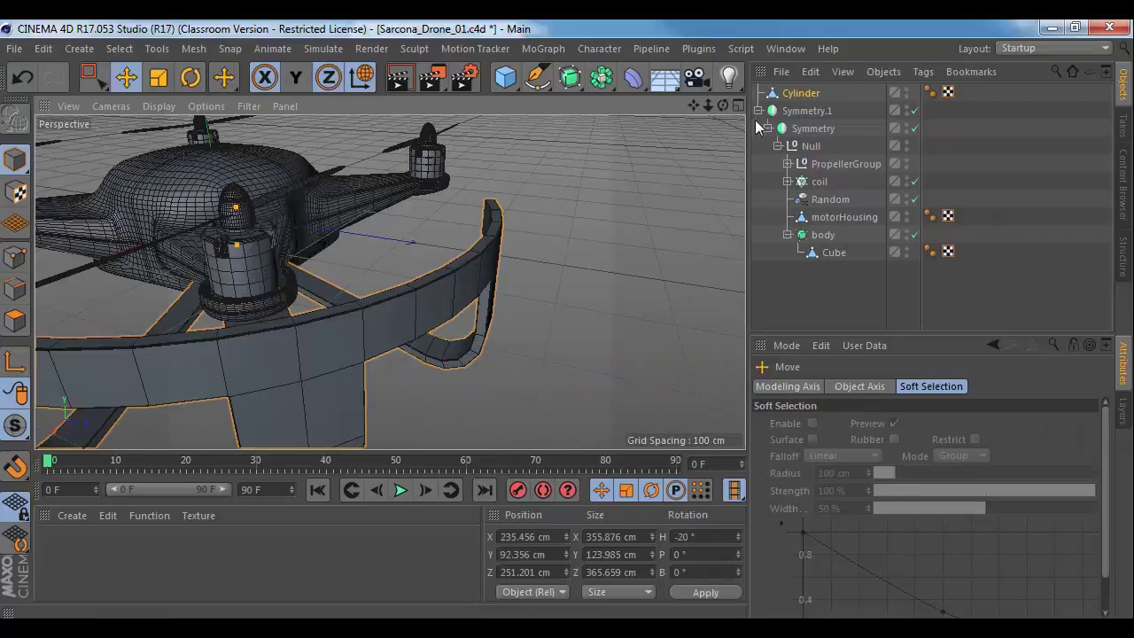
left_click(803, 94)
left_click_drag(605, 248, 416, 319, "alt")
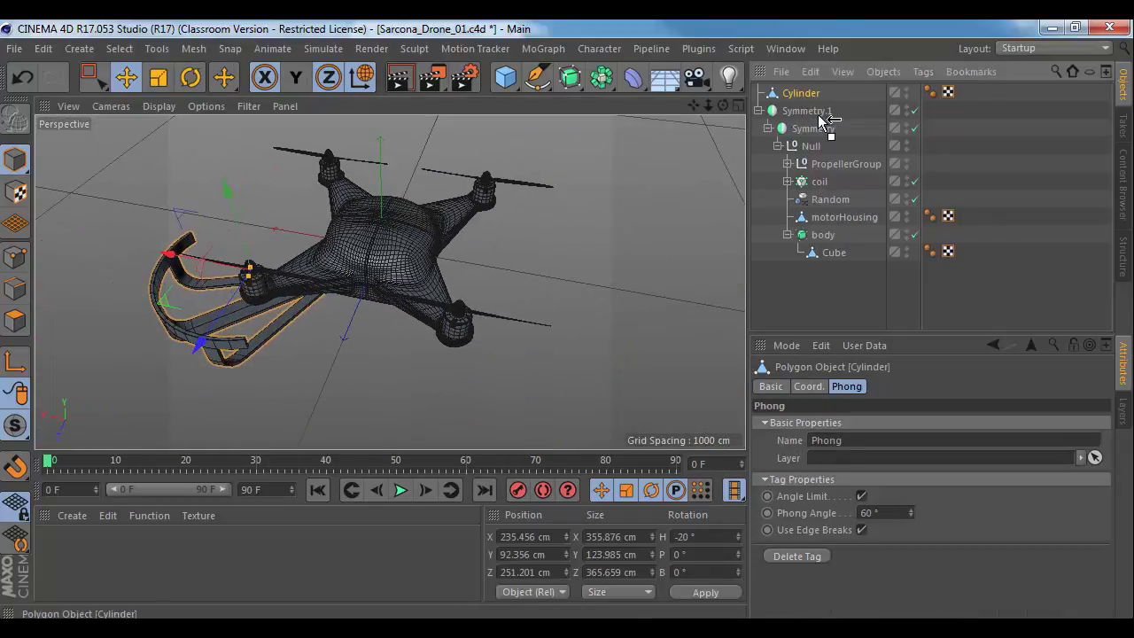
left_click_drag(811, 146, 813, 148)
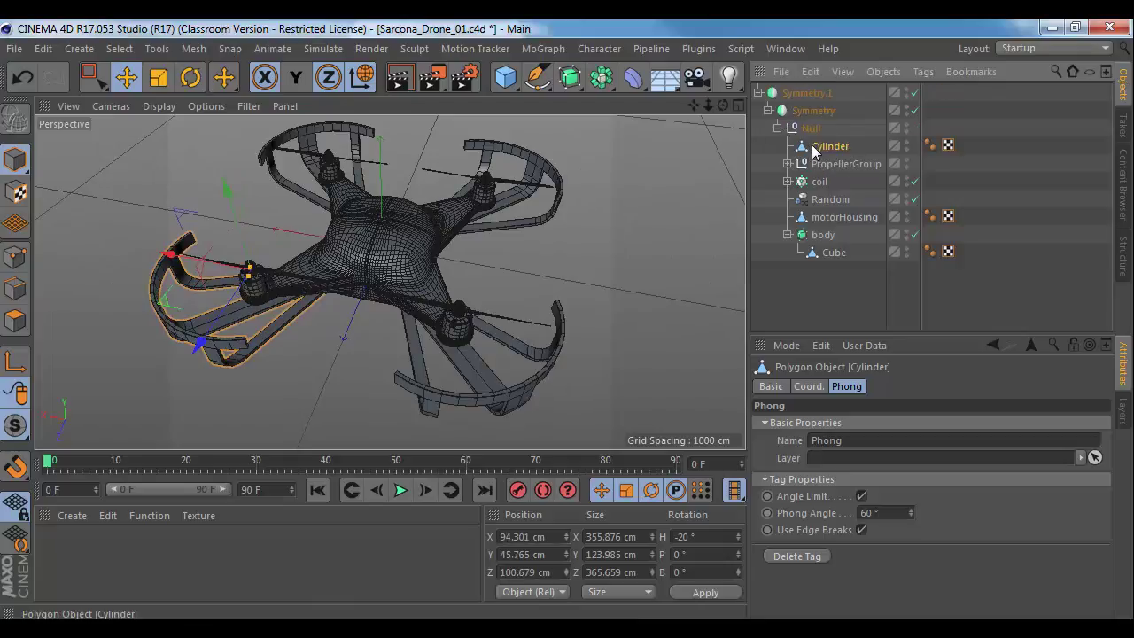
left_click_drag(572, 233, 462, 240, "alt")
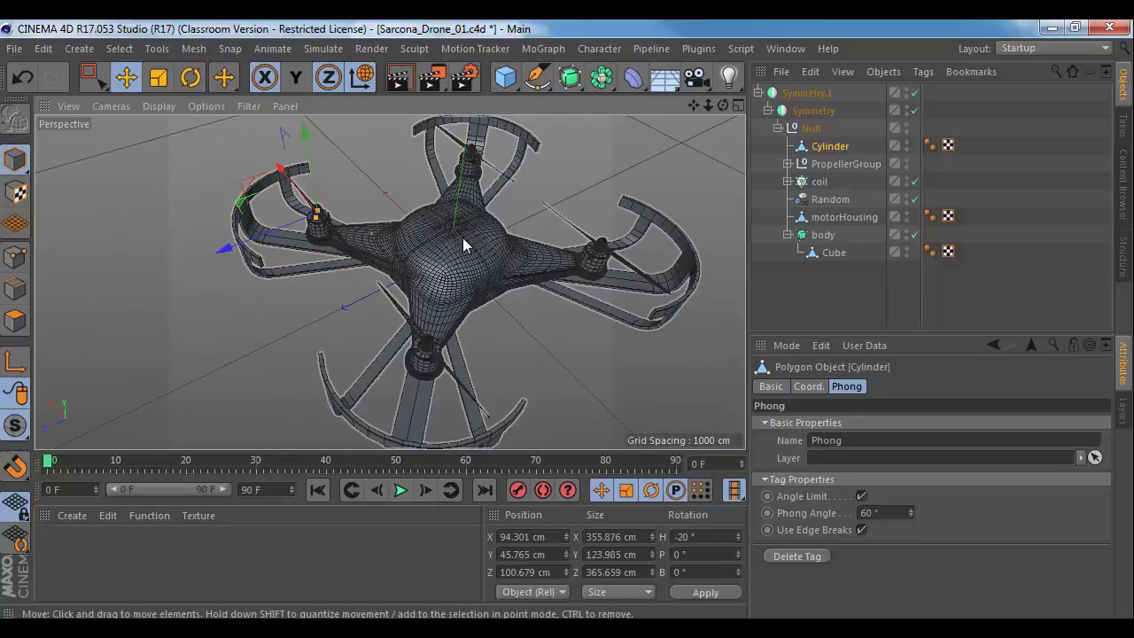
left_click_drag(394, 246, 733, 200, "alt")
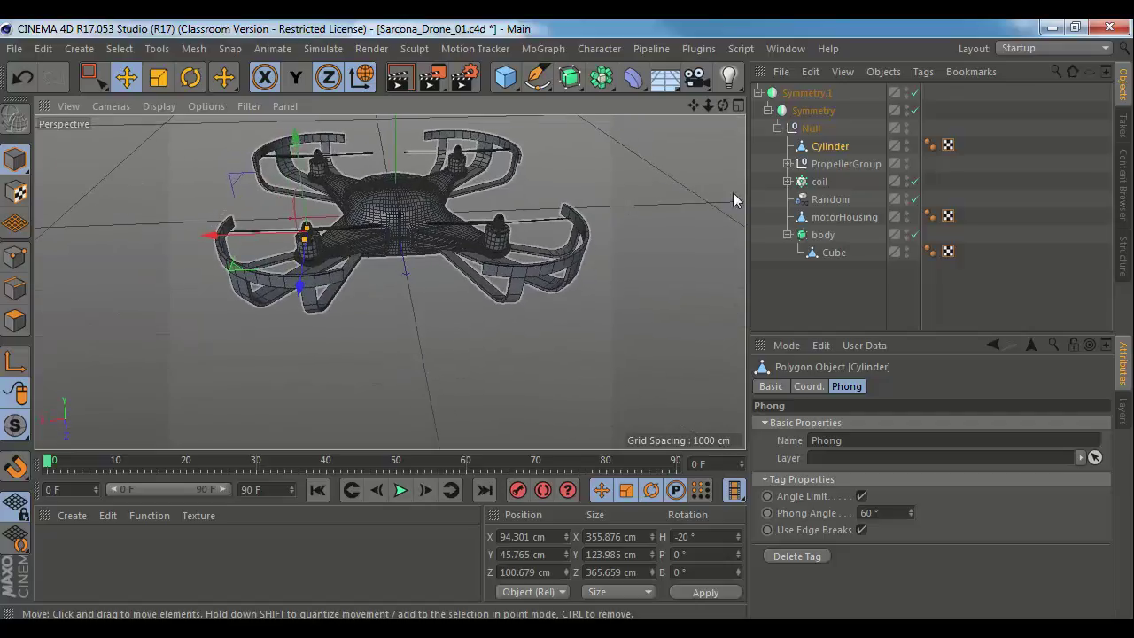
Step: Collapse the Symmetry.1 hierarchy, deselect everything and save the drone project
left_click(759, 93)
left_click(680, 162)
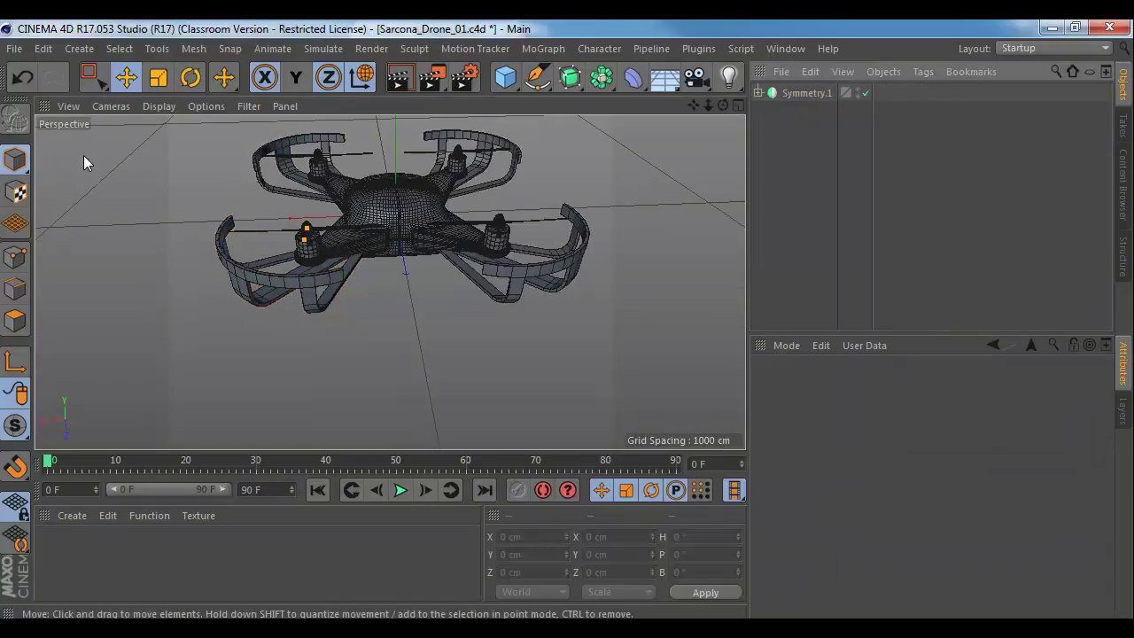
key("ctrl+s")
left_click_drag(418, 327, 421, 198, "alt")
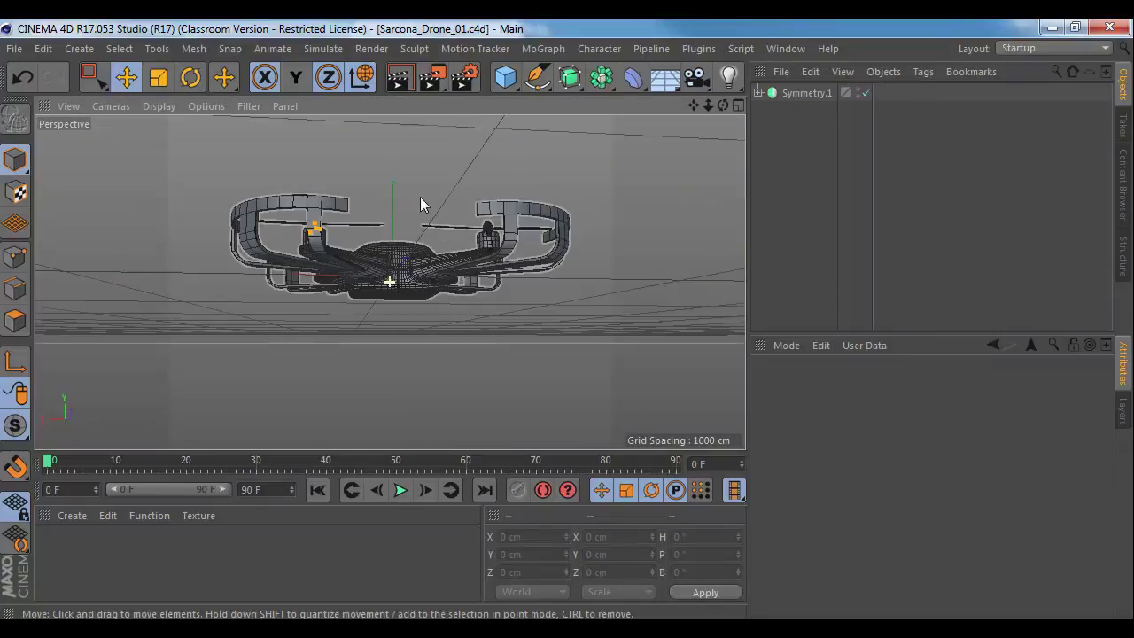
Step: Switch to Chrome, examine the landing legs in the next two drone reference photos, and return to Cinema 4D
key("alt+Tab")
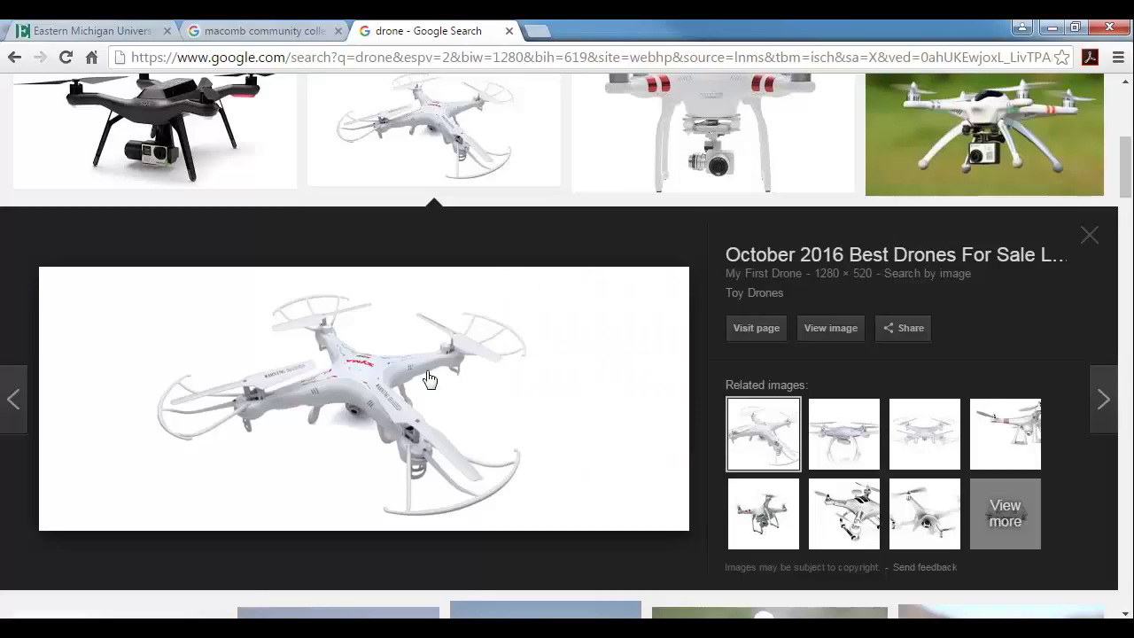
key("Right")
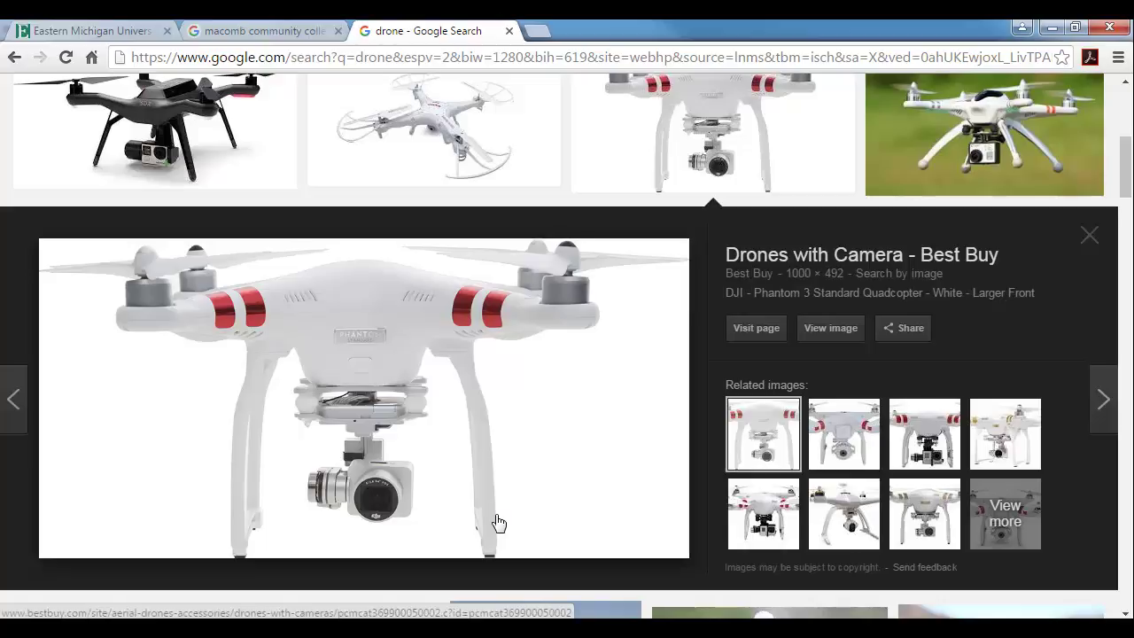
key("alt+Tab")
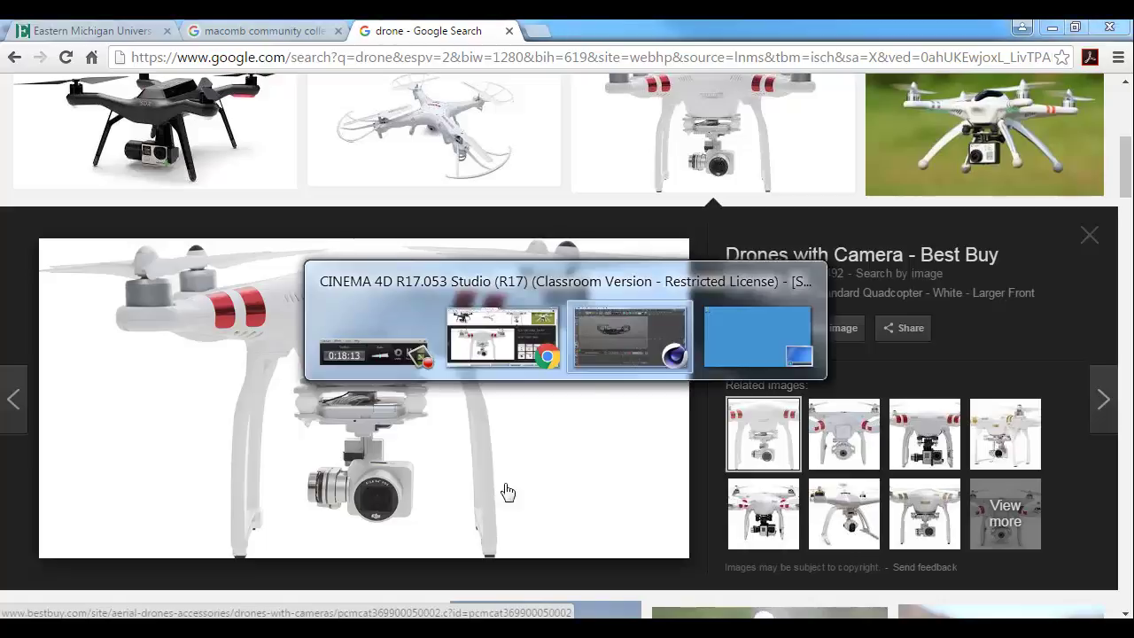
key("Right")
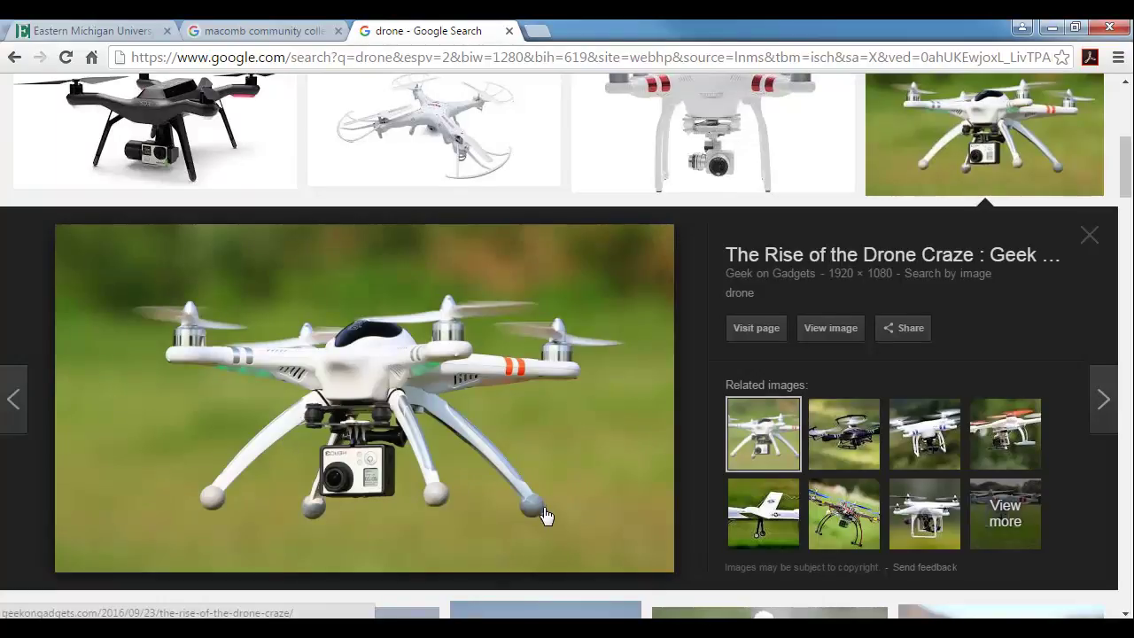
key("alt+Tab")
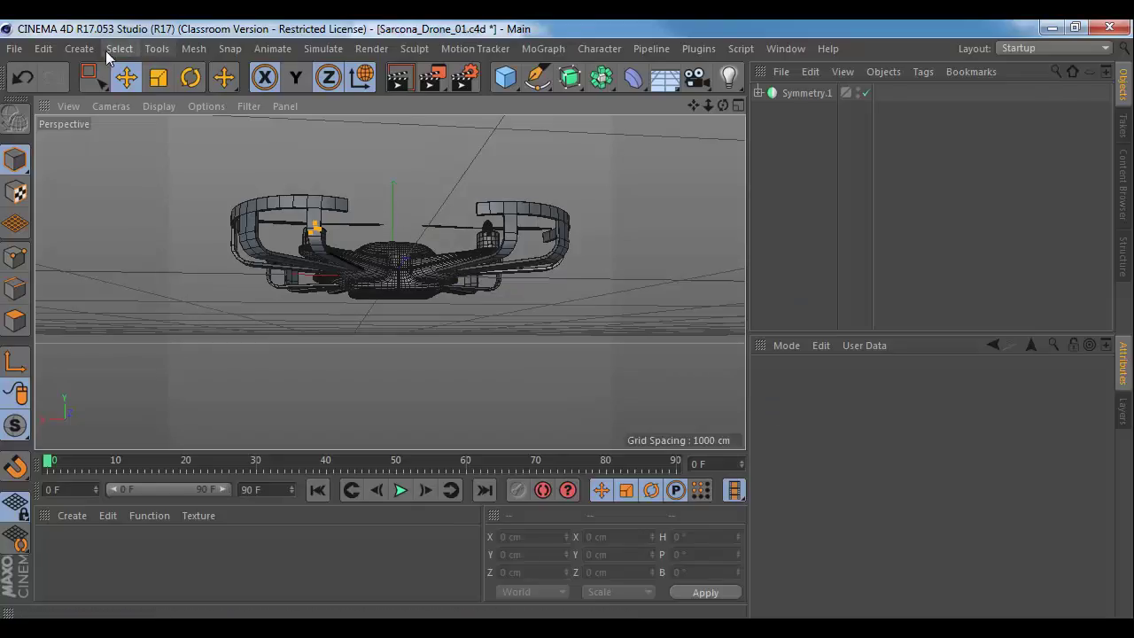
Step: Add a 200 cm cube below the drone's body at about Y -196 cm and make it editable
left_click(85, 49)
mouse_move(107, 73)
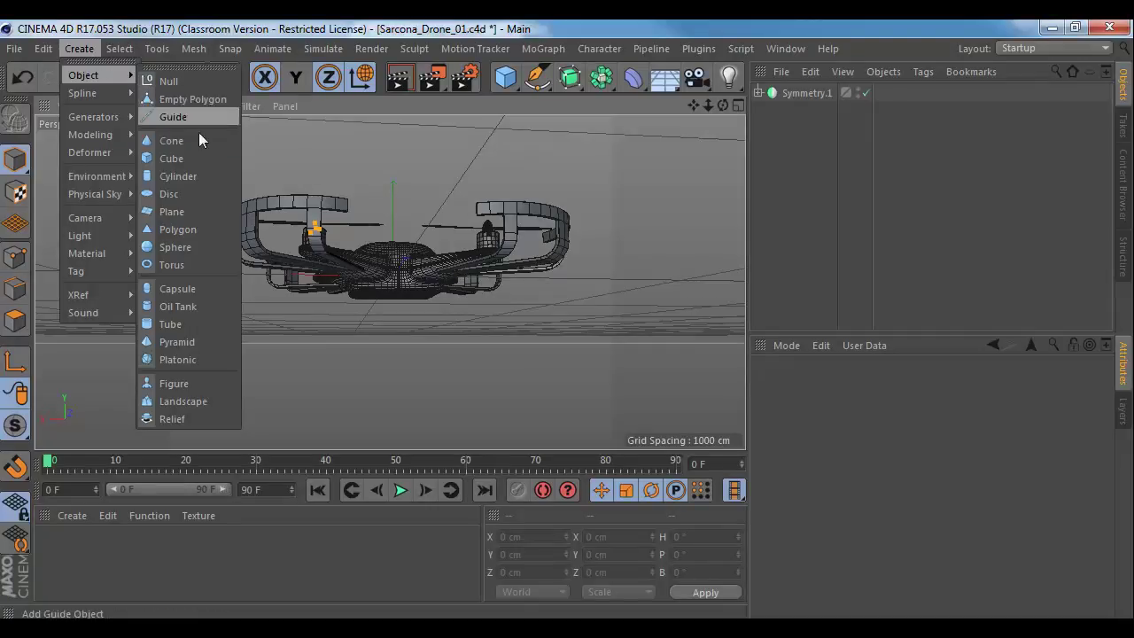
left_click(198, 158)
left_click_drag(258, 203, 346, 253, "alt")
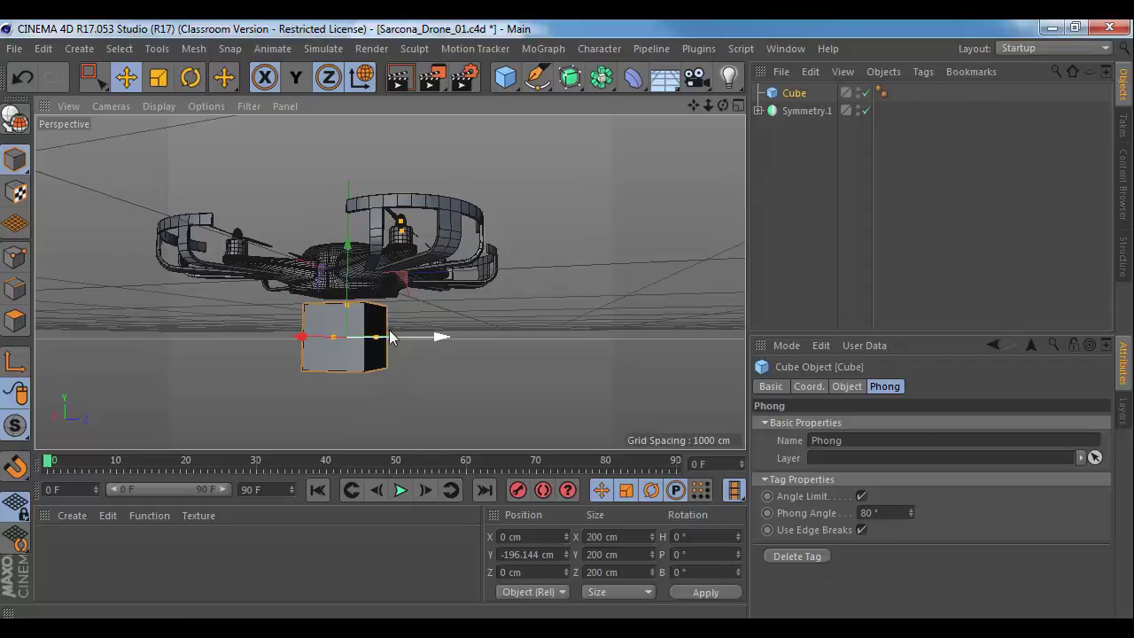
mouse_move(484, 327)
left_mouse_down("alt")
mouse_move(377, 329)
mouse_move(486, 333)
left_mouse_up("alt")
key("c")
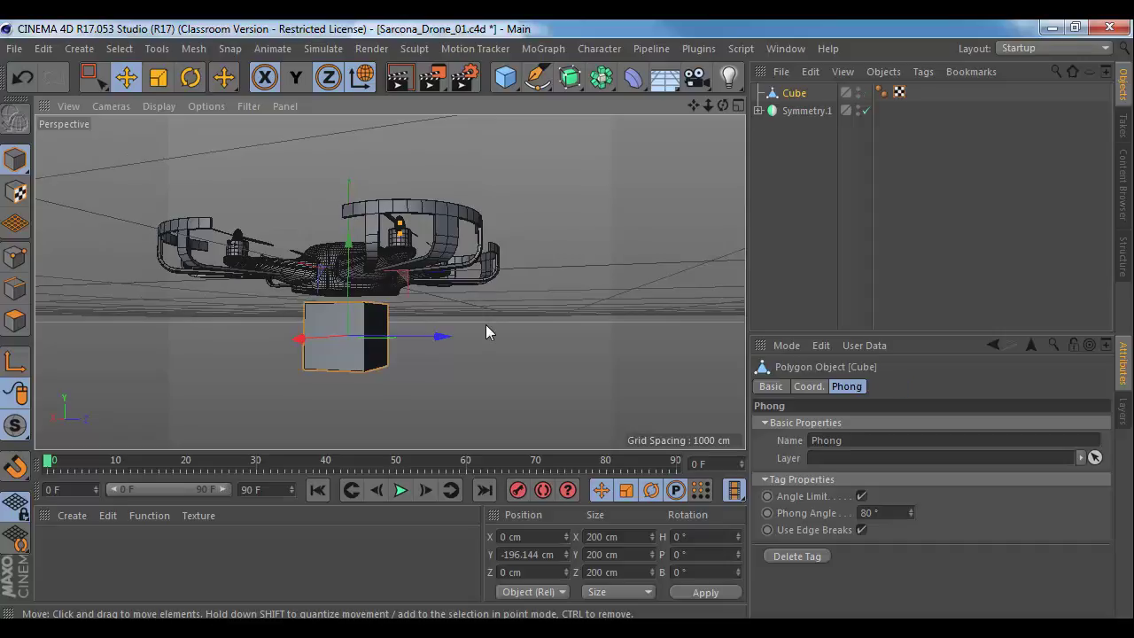
left_click_drag(349, 353, 398, 349, "alt")
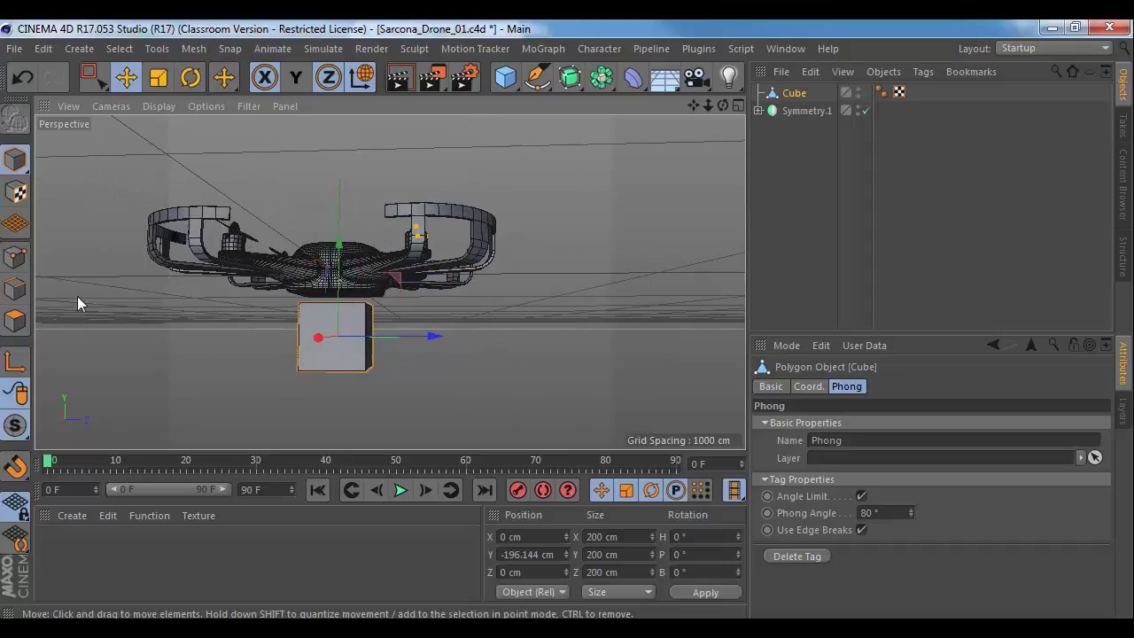
left_click(18, 293)
left_click_drag(164, 371, 205, 380, "alt")
left_click(13, 317)
left_click(324, 326)
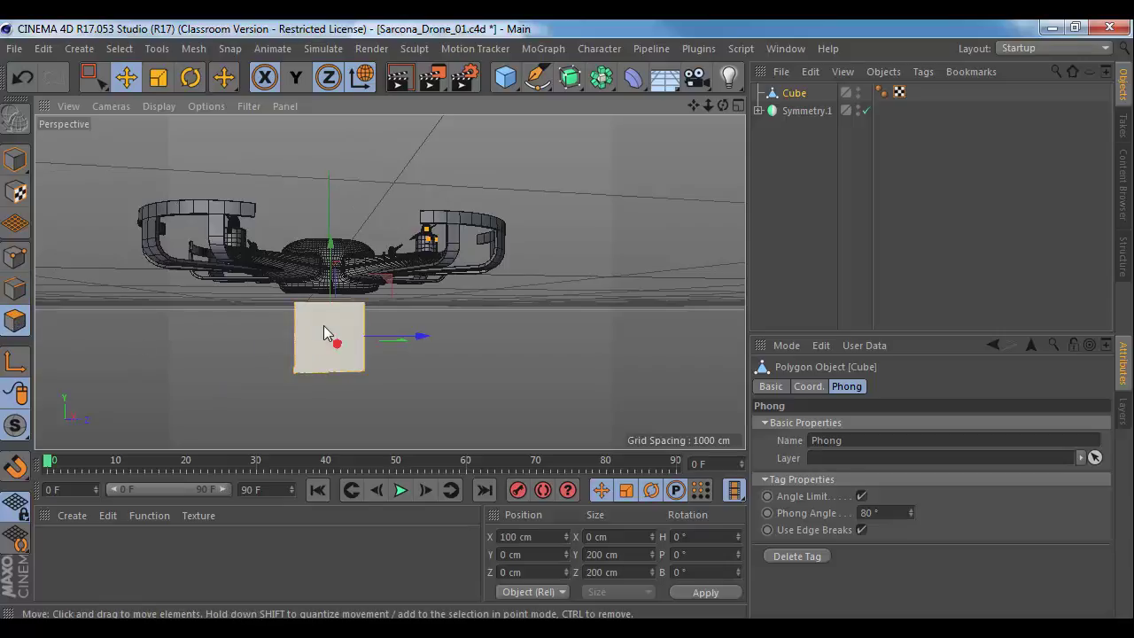
key("Delete")
key("Delete")
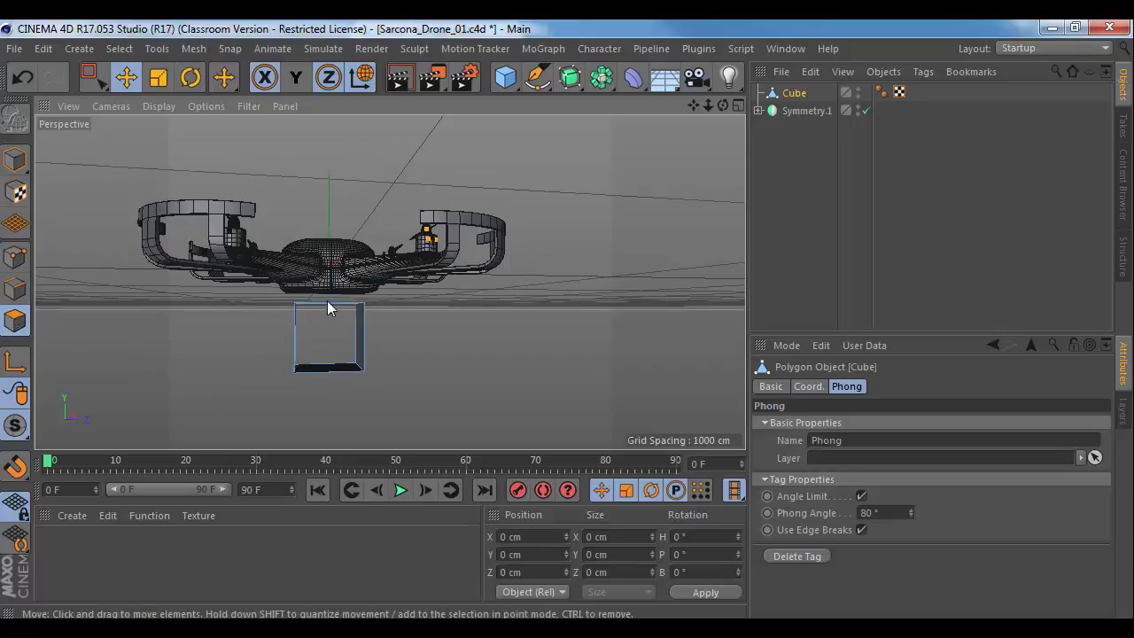
left_click(16, 257)
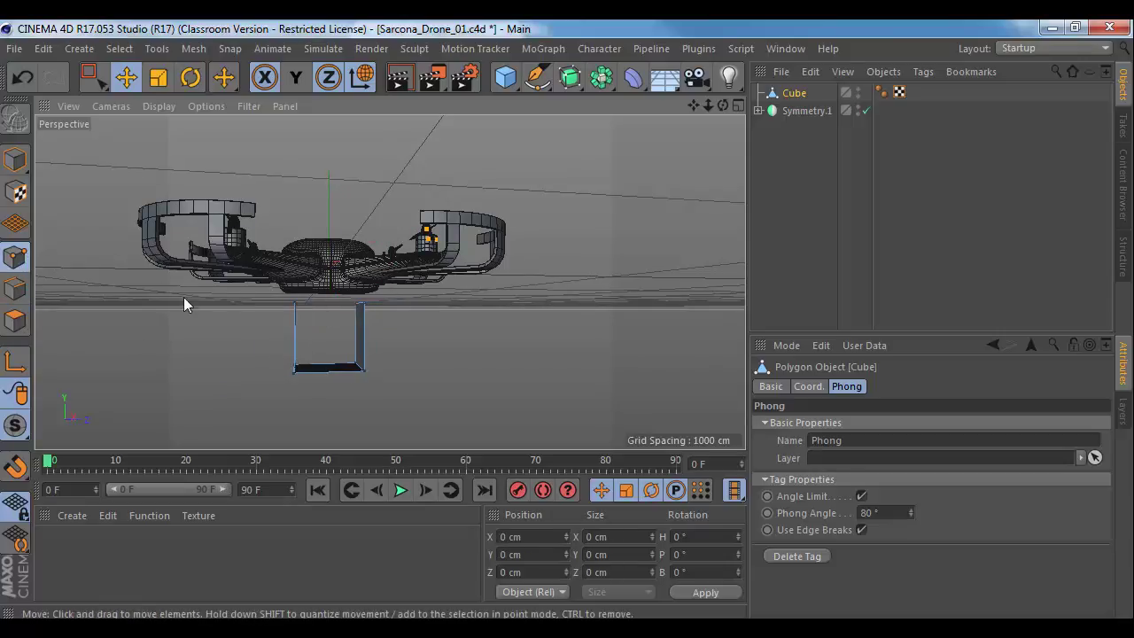
right_click_drag(220, 311, 281, 318, "alt")
left_click_drag(281, 318, 304, 303, "alt")
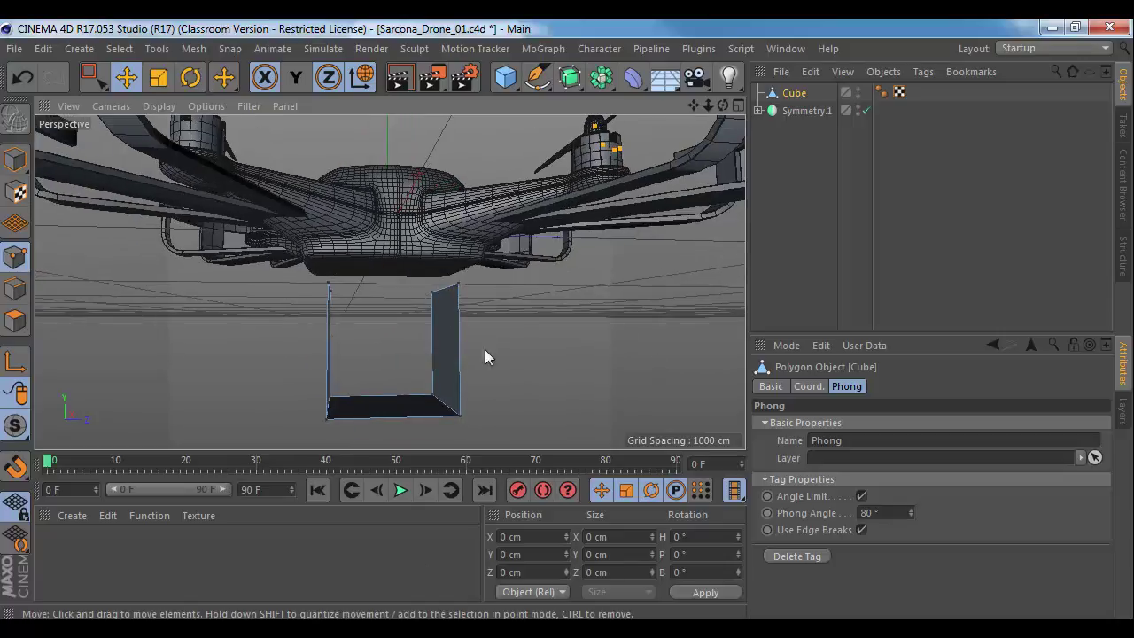
left_click_drag(484, 349, 422, 318, "alt")
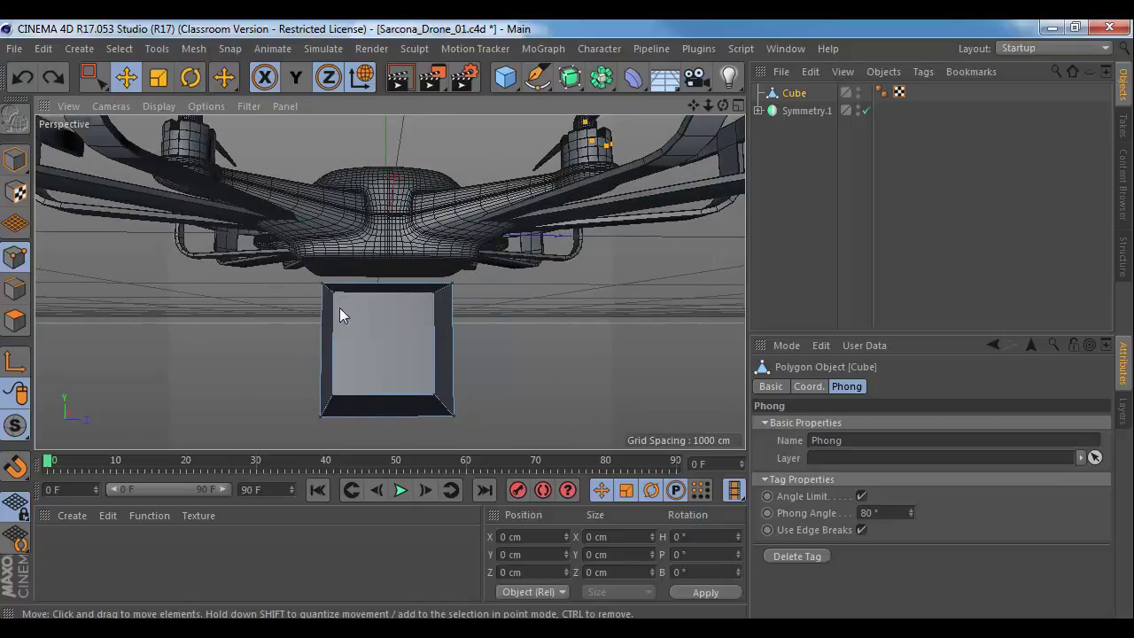
key("ctrl+z")
Step: Delete the cube's front and back upper edges along with their adjoining faces, leaving two side walls and the bottom as a U
left_click(16, 287)
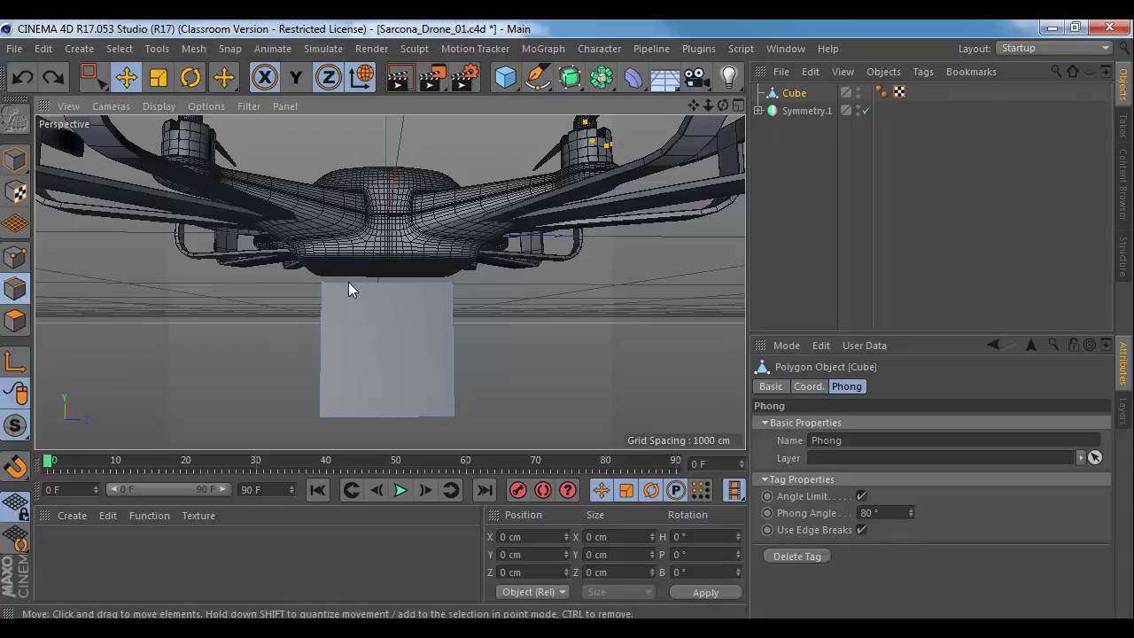
key("0")
left_click_drag(372, 266, 394, 323)
key("Delete")
left_click_drag(494, 348, 411, 256, "alt")
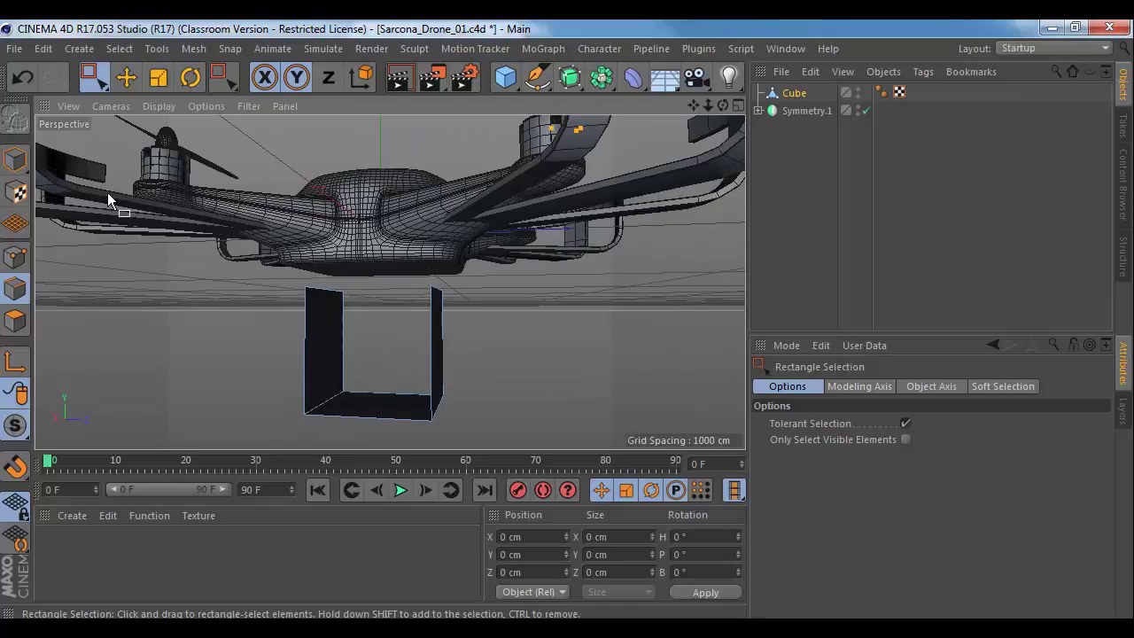
Step: Scale the U-shaped frame to about 20.3 cm in X and move it under the body to about X -90.4, Y -160.4 cm
left_click(14, 158)
left_click_drag(325, 232, 395, 310, "alt")
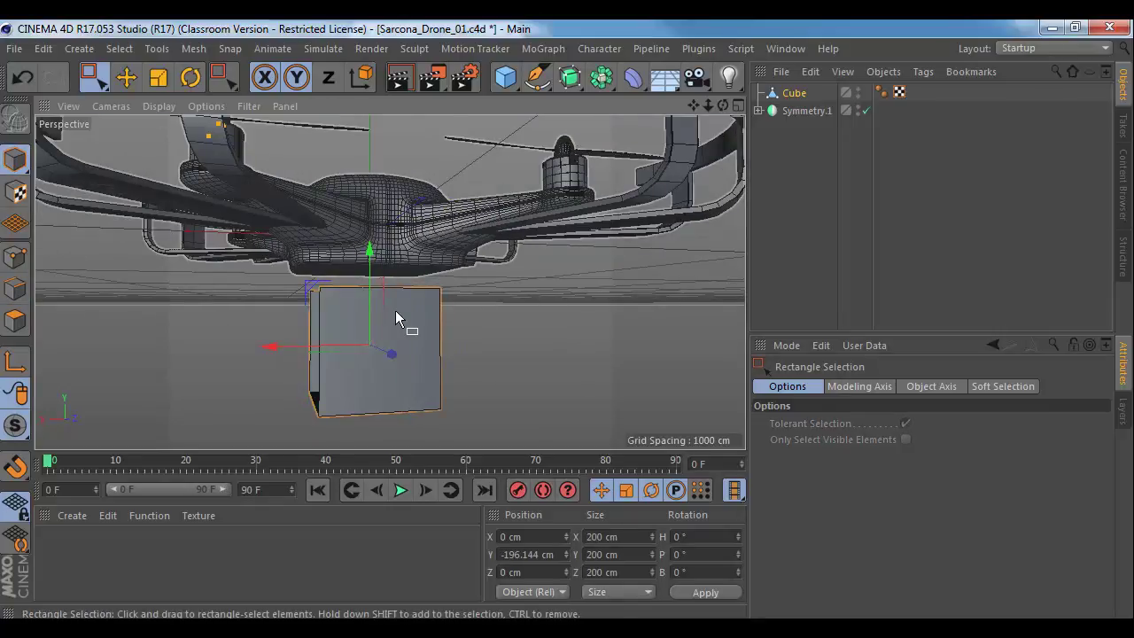
key("r")
key("t")
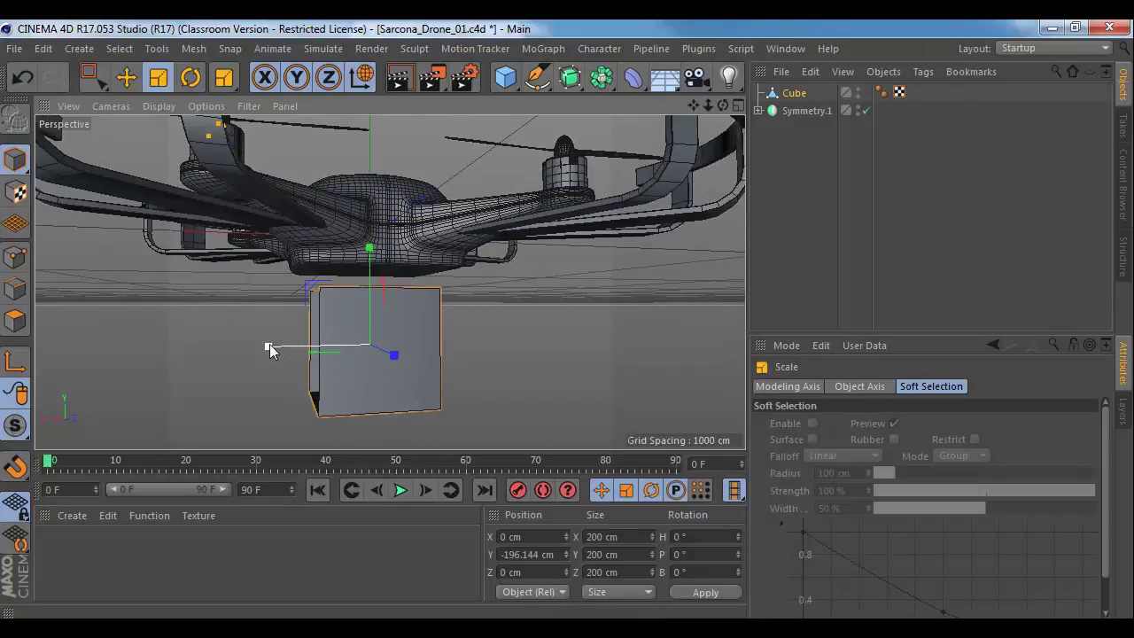
left_click_drag(270, 350, 363, 350)
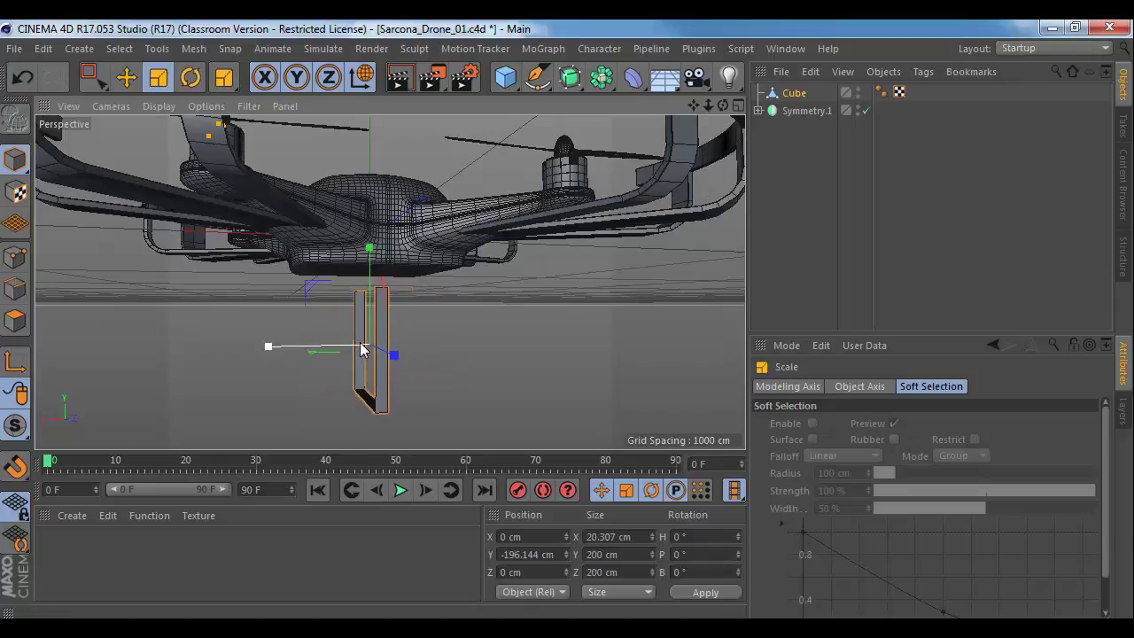
key("e")
left_click_drag(270, 346, 442, 353)
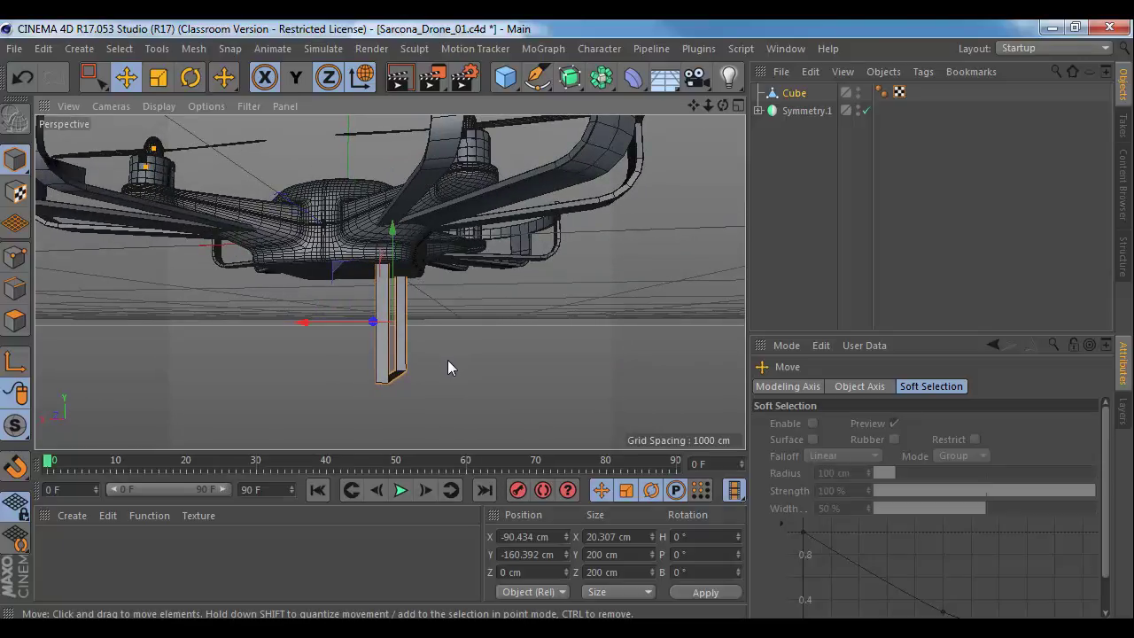
Step: Cut the frame with the Knife in Loop mode near the middle of its bottom bar and across both upright legs
key("k")
left_click_drag(447, 359, 472, 351, "alt")
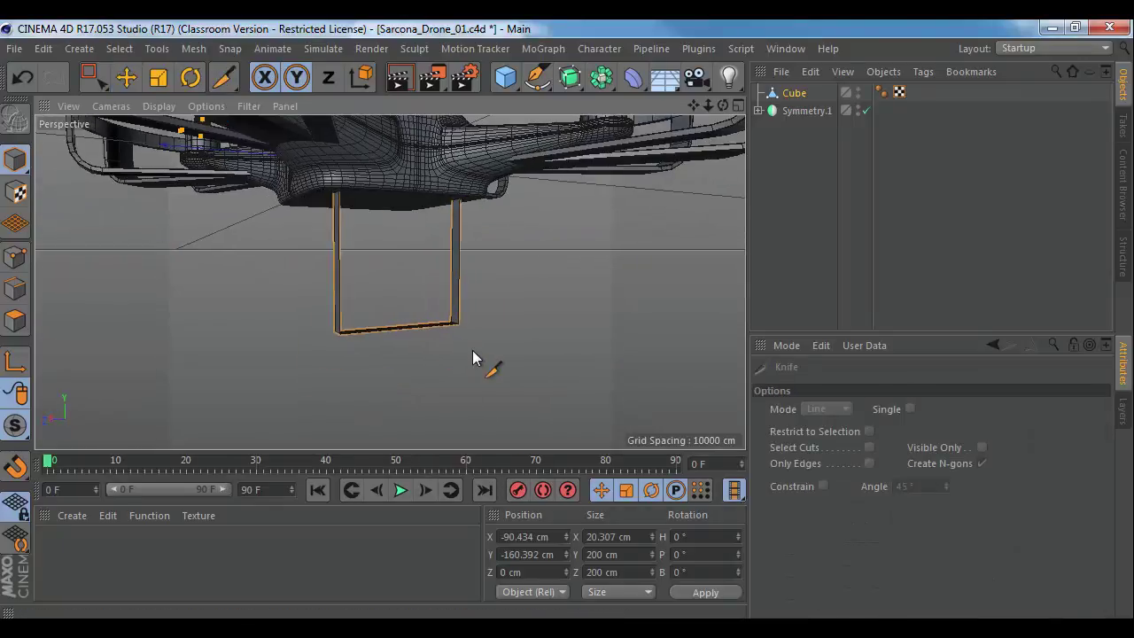
left_click(14, 289)
left_click_drag(319, 336, 390, 351, "alt")
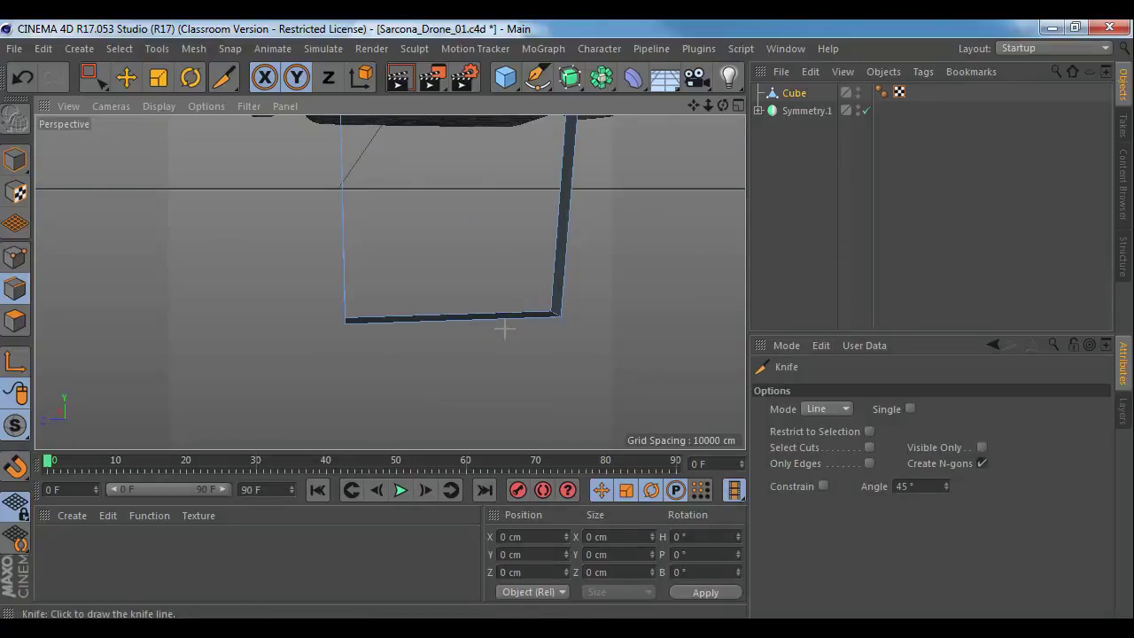
left_click_drag(504, 329, 441, 356, "alt")
left_click(827, 408)
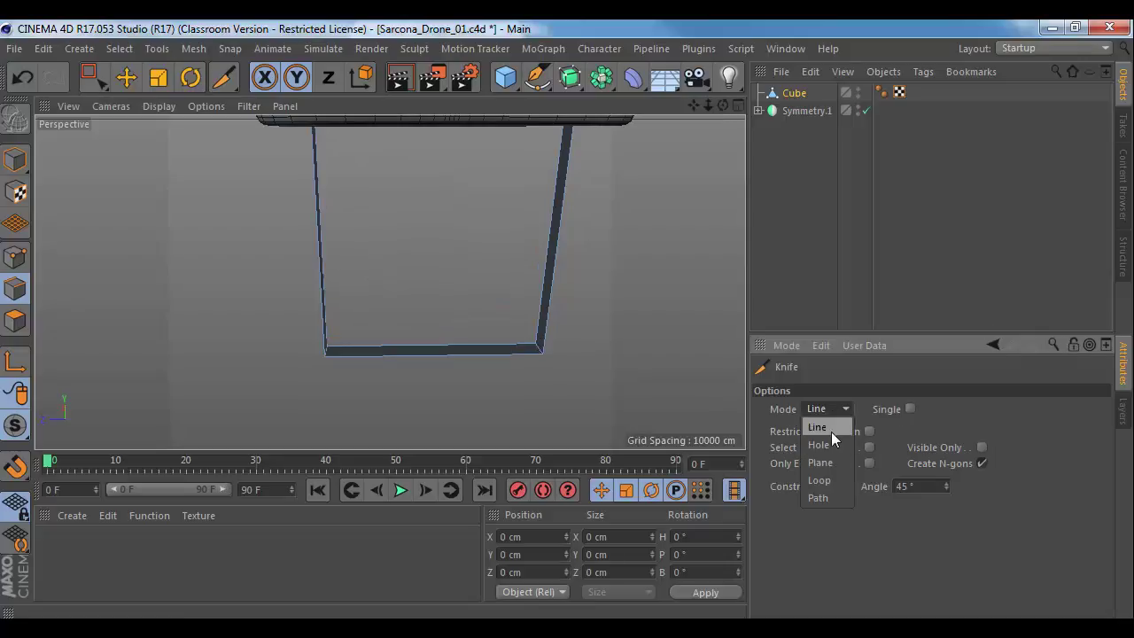
left_click(826, 475)
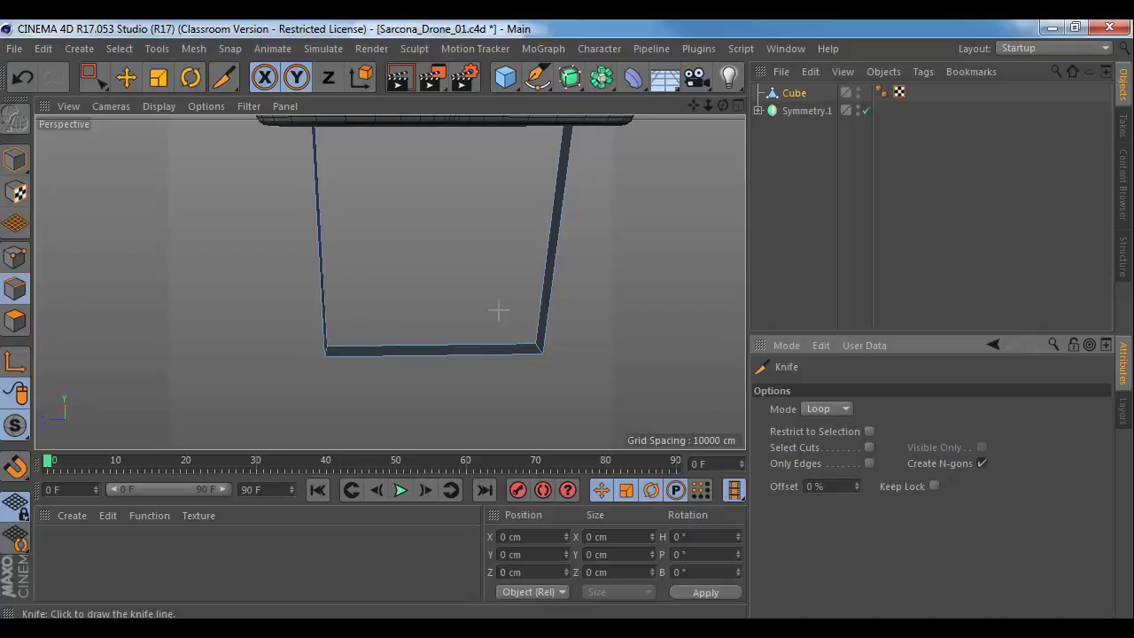
left_click(440, 350)
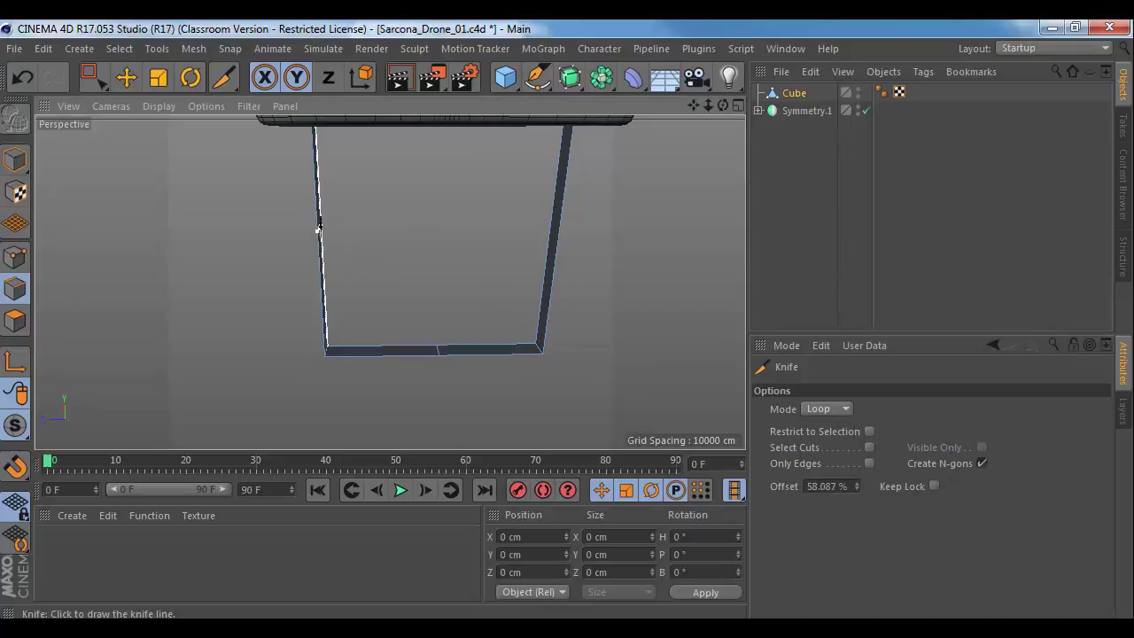
left_click(554, 239)
mouse_move(459, 255)
left_mouse_down("alt")
mouse_move(390, 278)
mouse_move(440, 260)
left_mouse_up("alt")
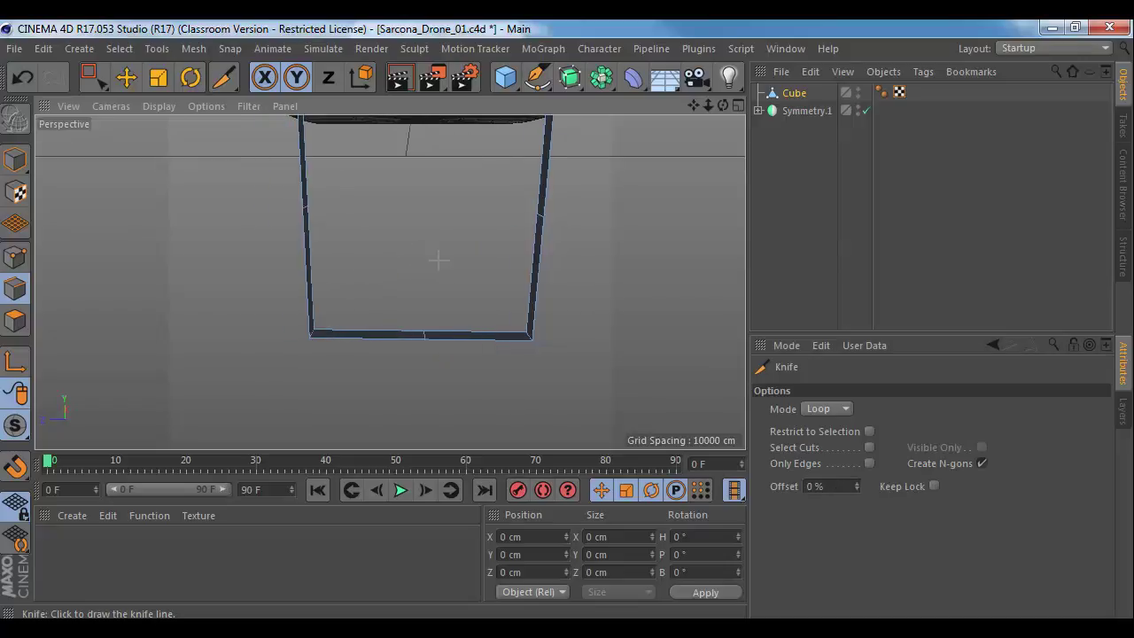
Step: Select the newly cut edges on both legs and the bottom bar and move them outward about 30 cm along X
left_click(129, 80)
key("0")
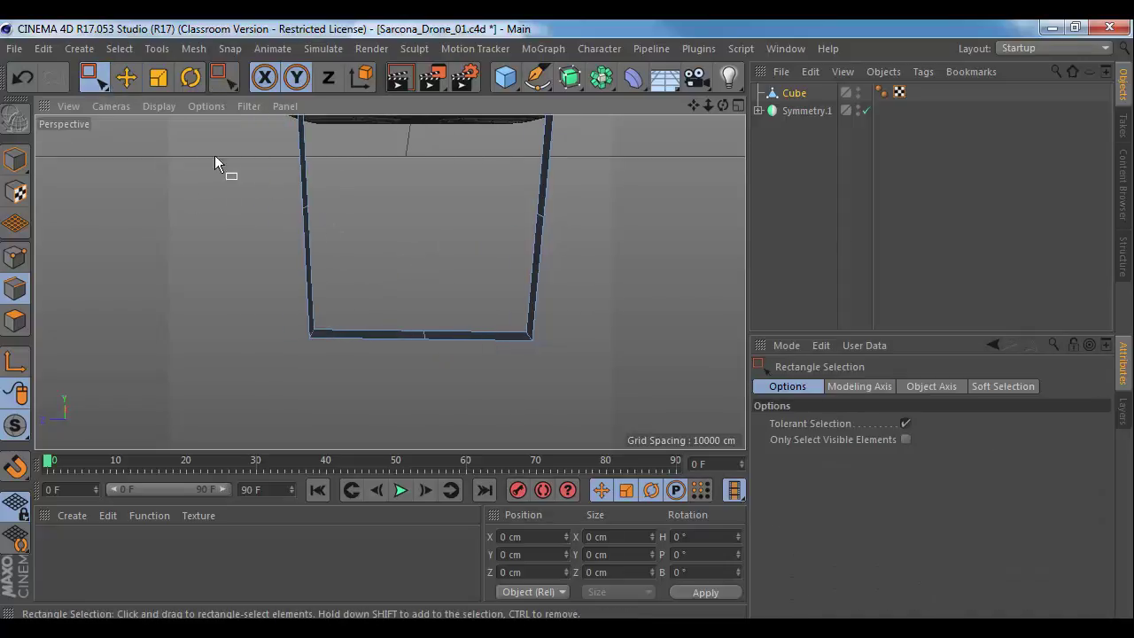
left_click_drag(247, 177, 587, 276)
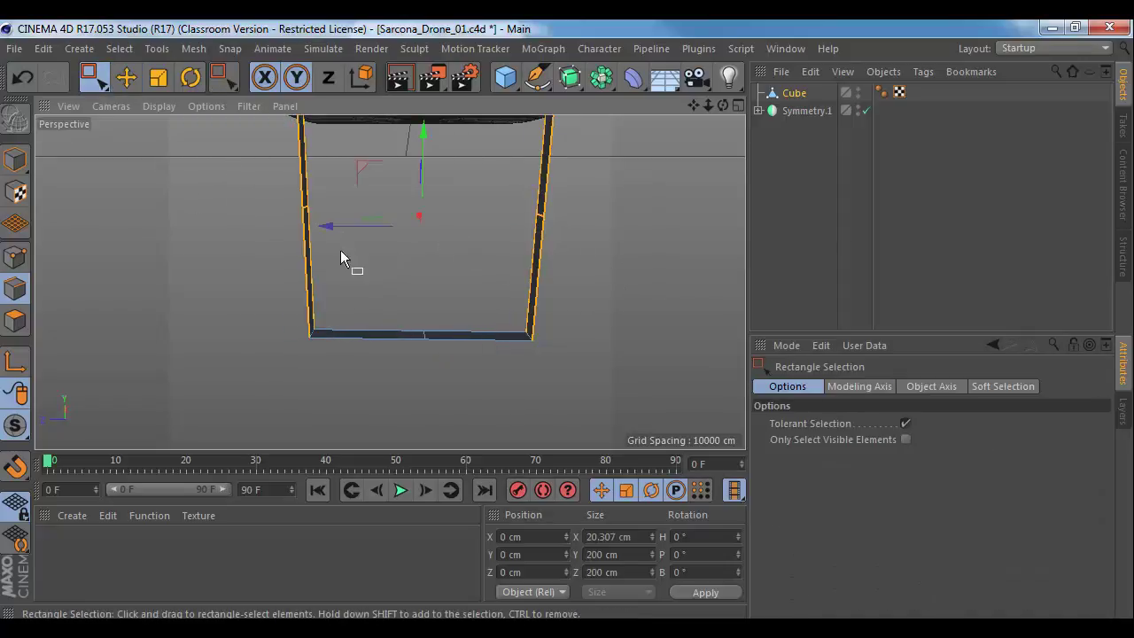
left_click_drag(600, 157, 303, 167)
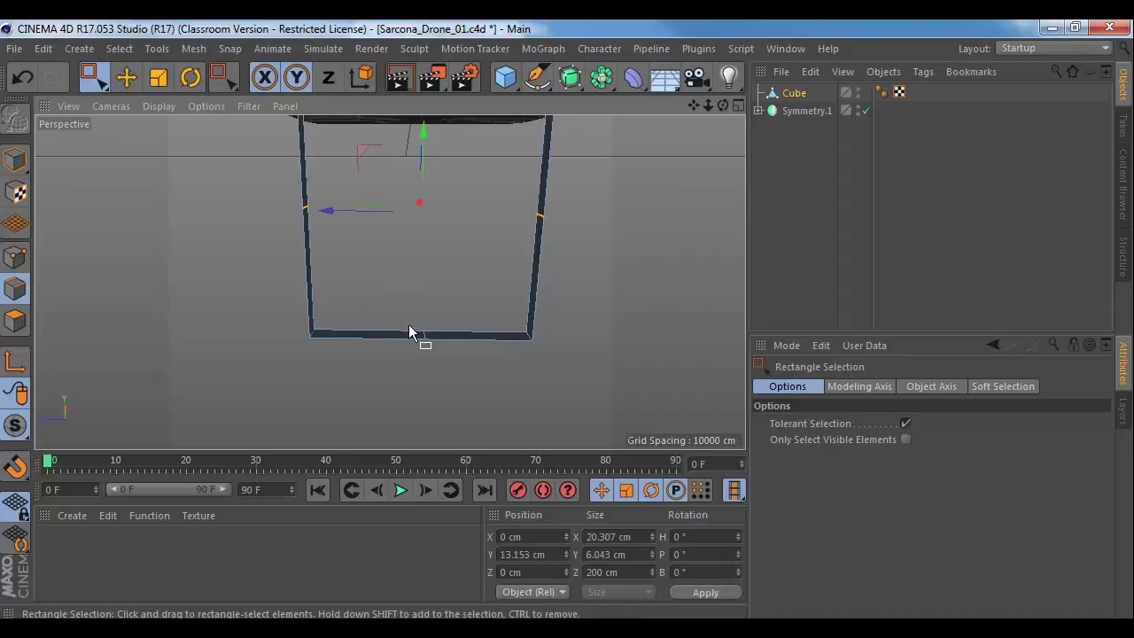
left_click_drag(408, 317, 576, 261, "shift")
left_click_drag(469, 243, 496, 245)
scroll(393, 281, "up", 5)
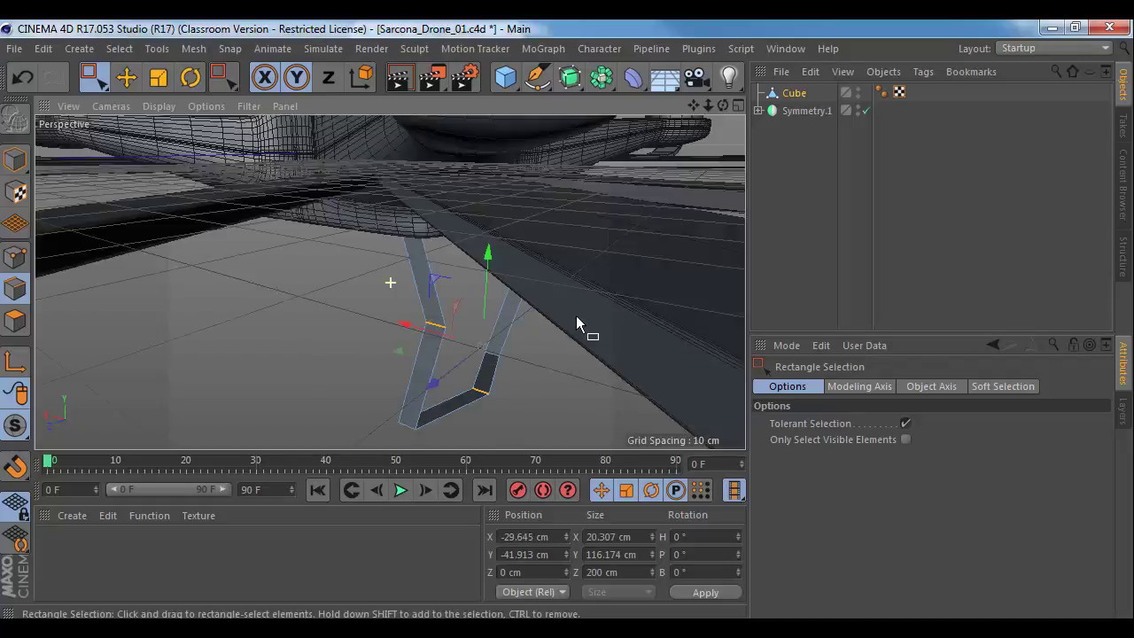
scroll(642, 294, "down", 6)
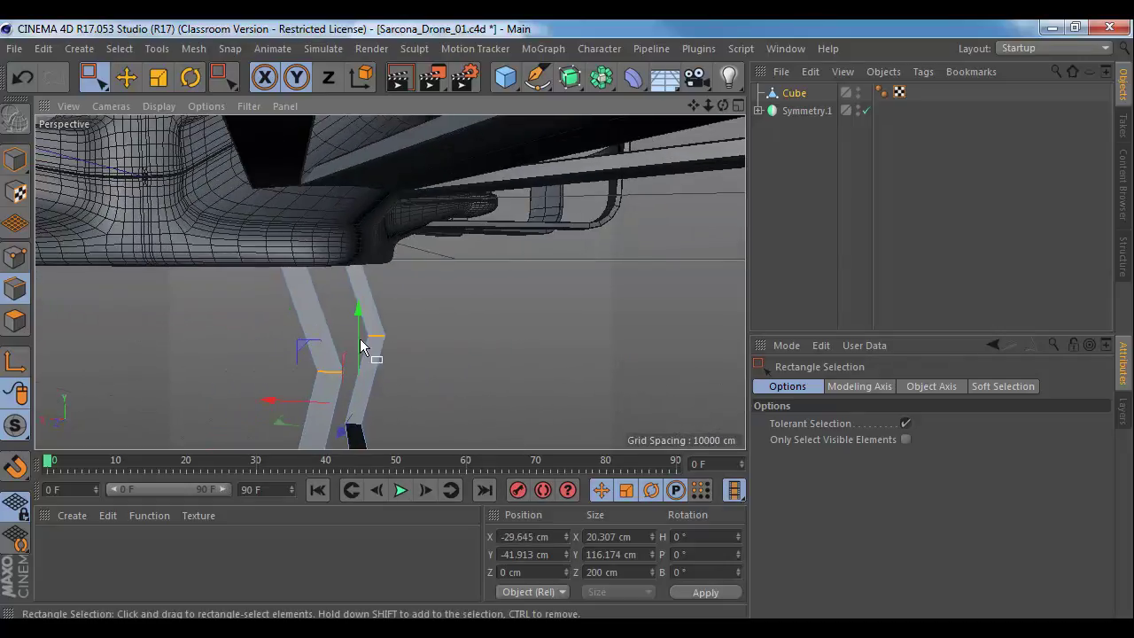
left_click_drag(368, 291, 440, 289, "alt")
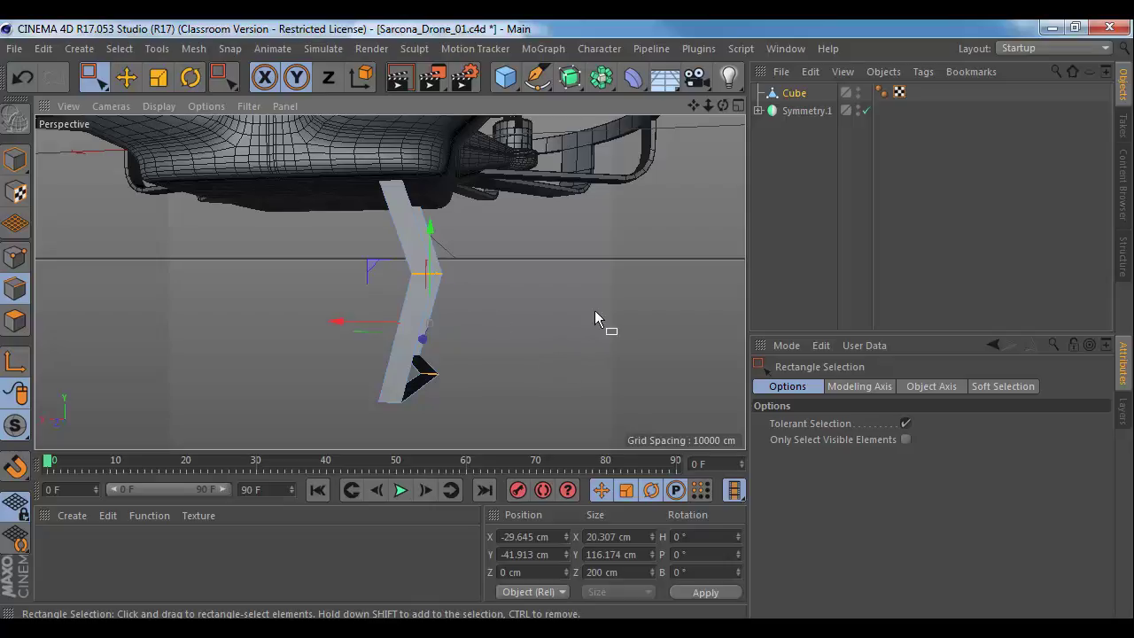
left_click_drag(412, 347, 469, 314, "alt")
Step: Select the two lower corner edges of the frame and move them outward to about X -30.6 cm
left_click(125, 80)
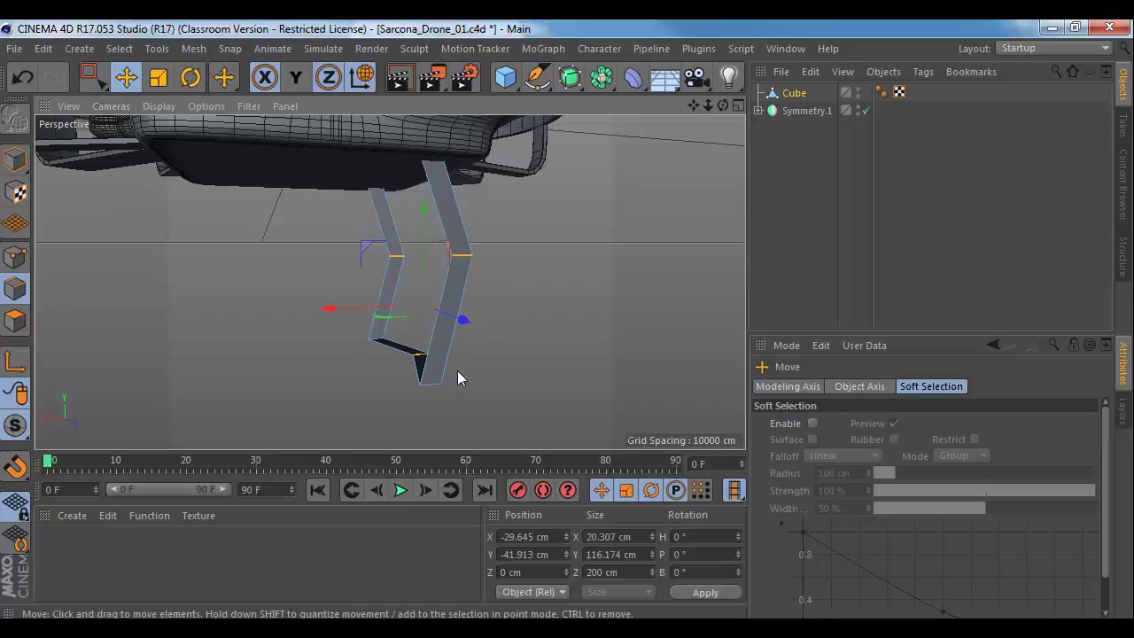
left_click(422, 379)
left_click(433, 386)
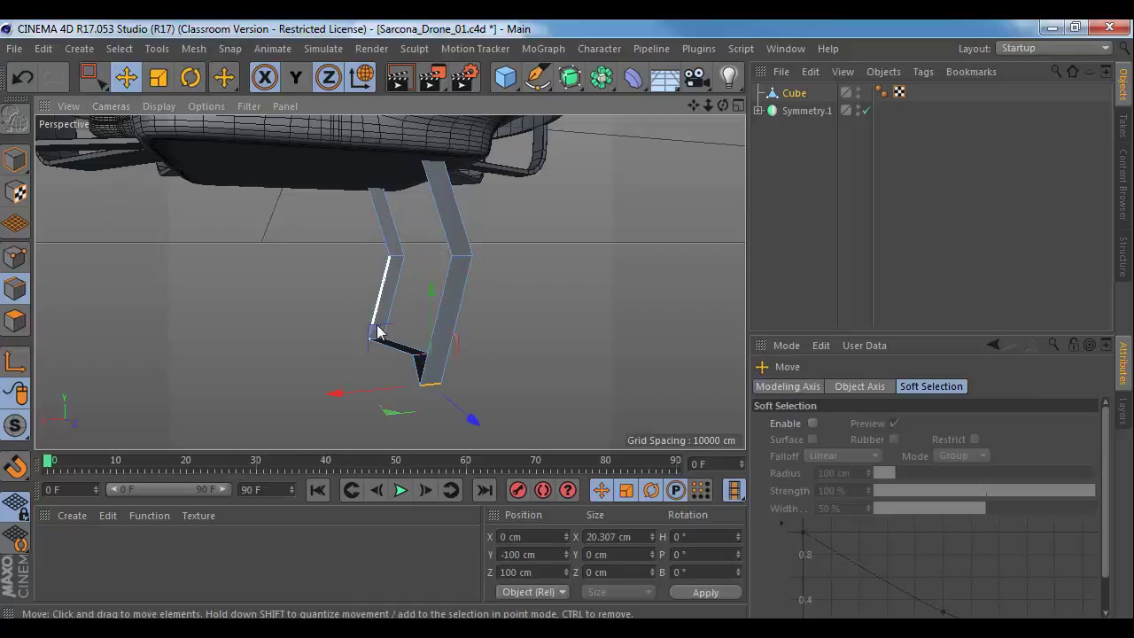
left_click_drag(296, 309, 388, 329, "alt")
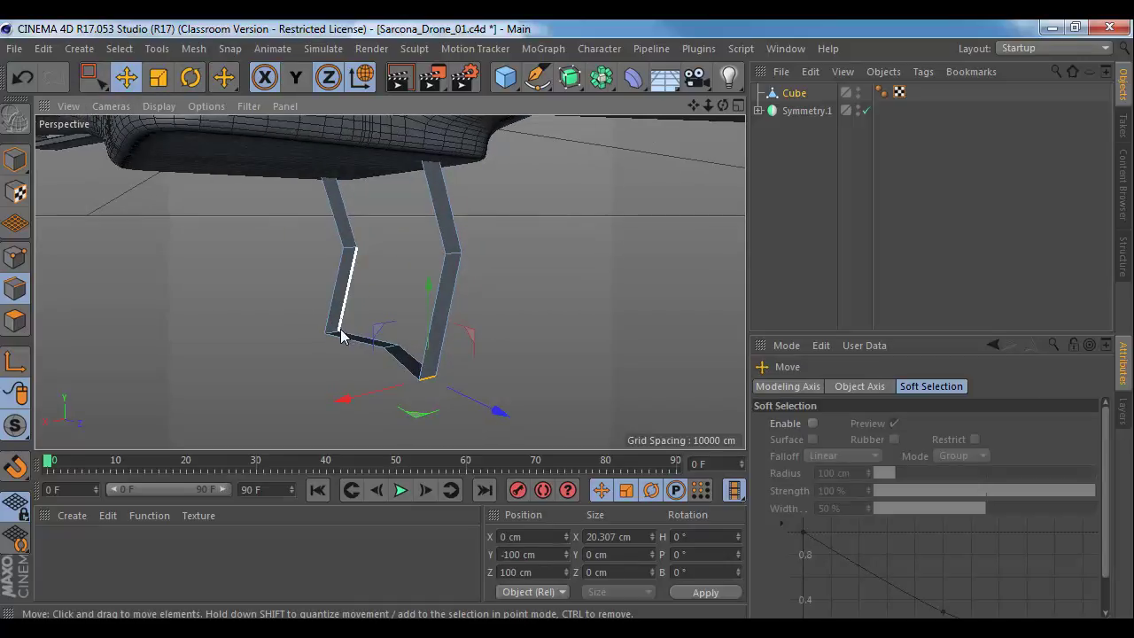
left_click_drag(336, 366, 407, 369)
right_click_drag(310, 369, 471, 334, "alt")
left_click_drag(471, 334, 435, 335, "alt")
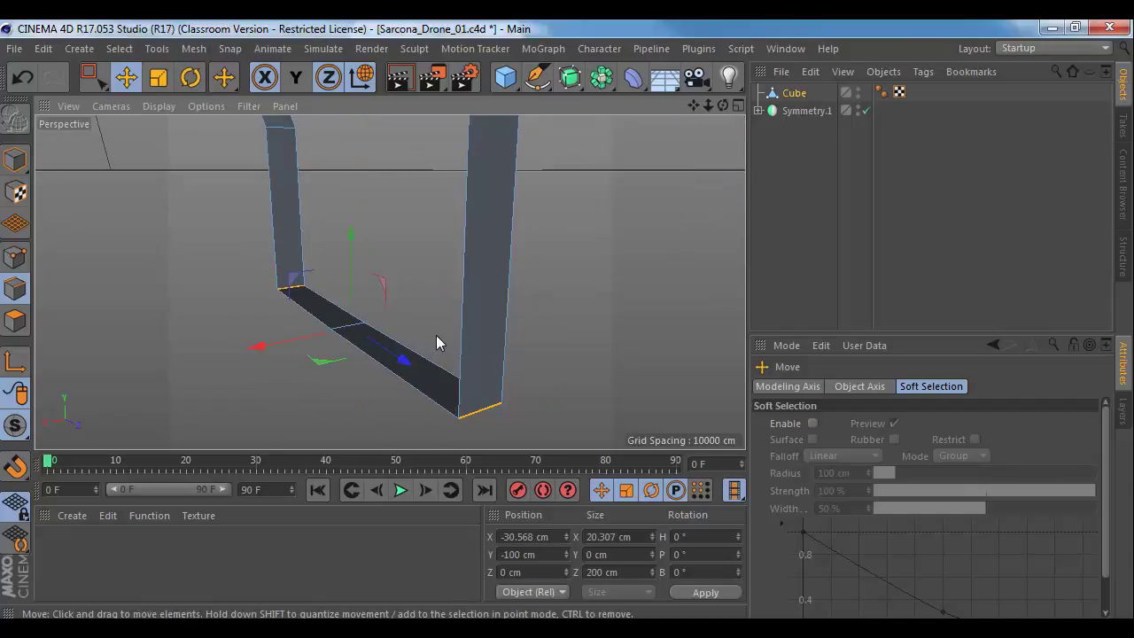
Step: Move the bottom bar's middle edge outward to about X -53.5 cm and return to model mode
left_click(360, 330)
left_click_drag(308, 340, 455, 312)
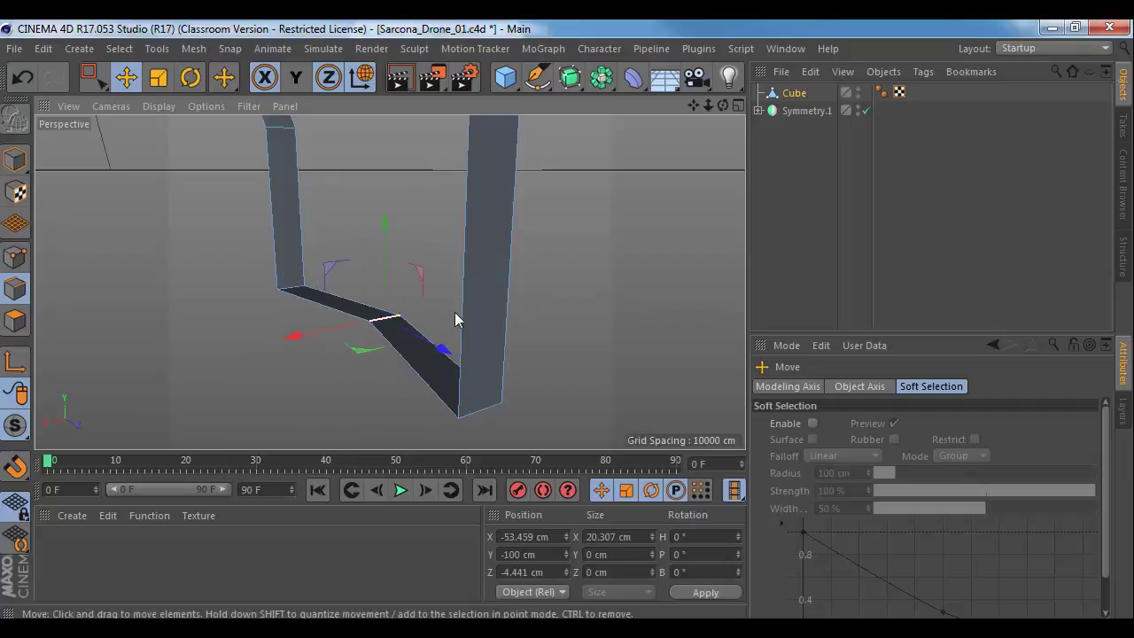
scroll(452, 311, "down", 5)
left_click_drag(467, 266, 405, 241, "alt")
left_click(12, 164)
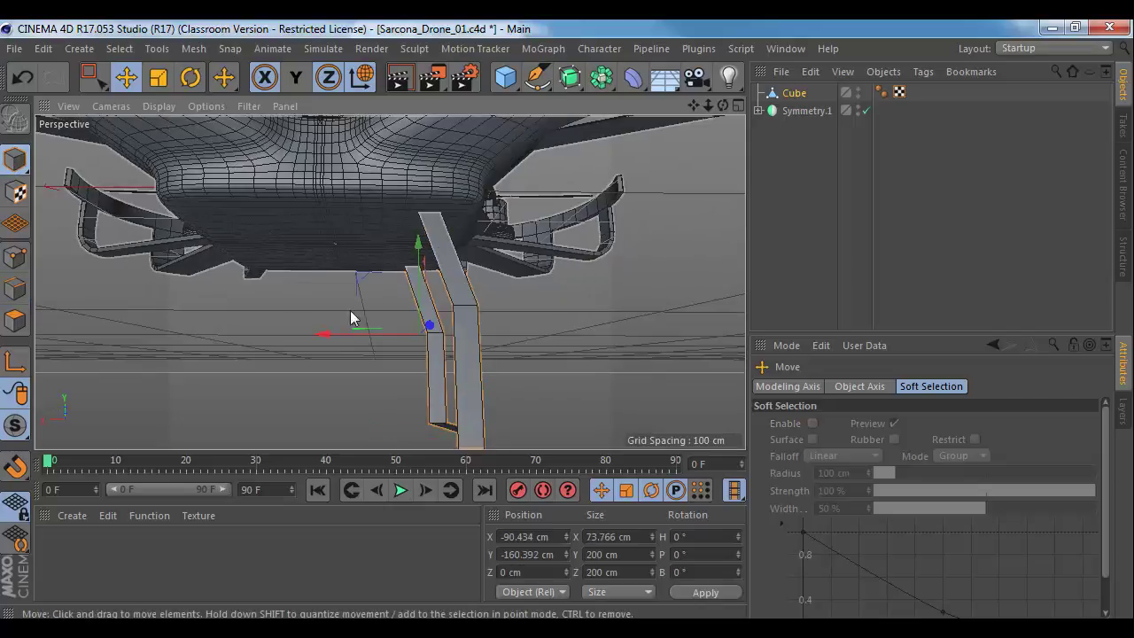
Step: Select all polygons of the landing-leg frame and try to extrude them with an 8.7 cm offset
left_click_drag(350, 310, 519, 375, "alt")
left_click(15, 321)
scroll(445, 351, "down", 4)
key("0")
left_click_drag(324, 298, 523, 405)
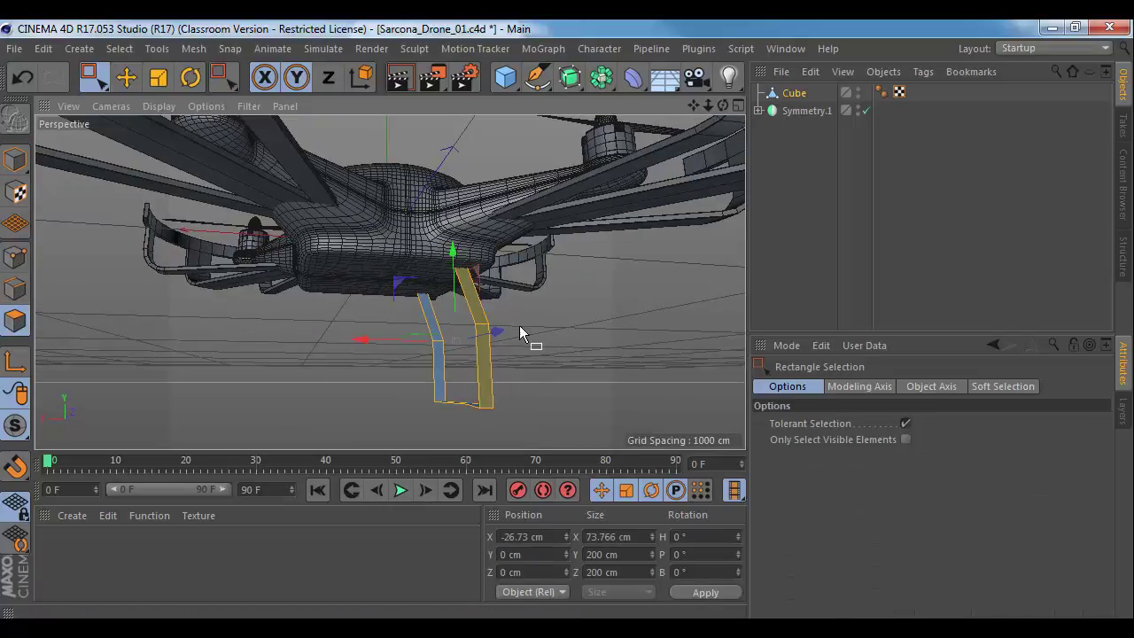
left_click_drag(519, 334, 496, 337, "alt")
key("d")
left_click_drag(538, 384, 443, 331, "alt")
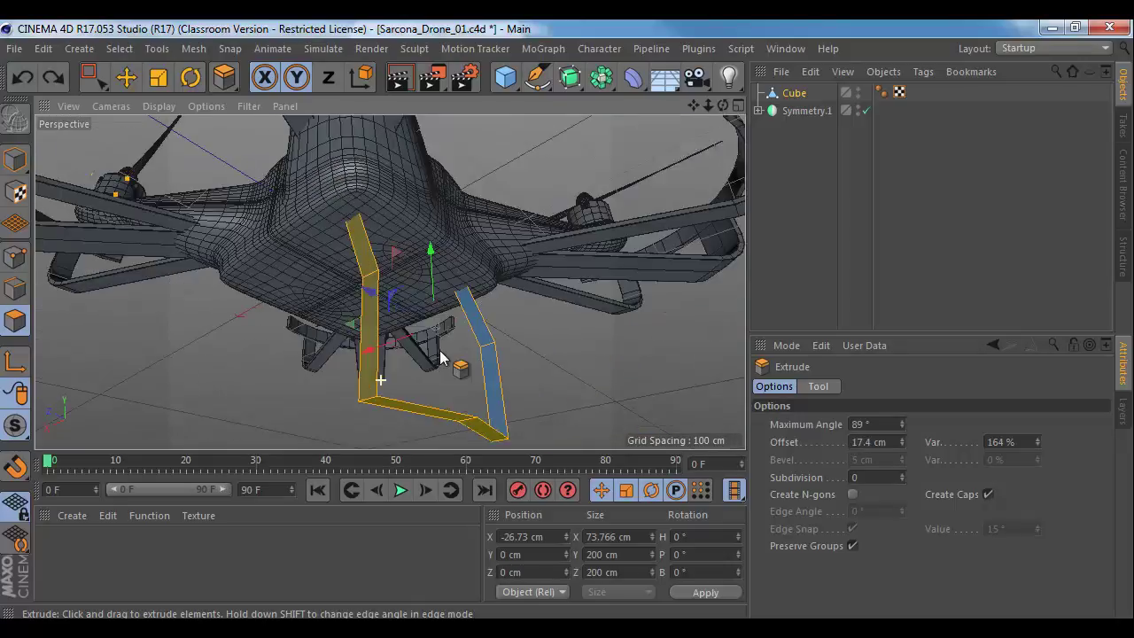
left_click_drag(392, 405, 381, 405)
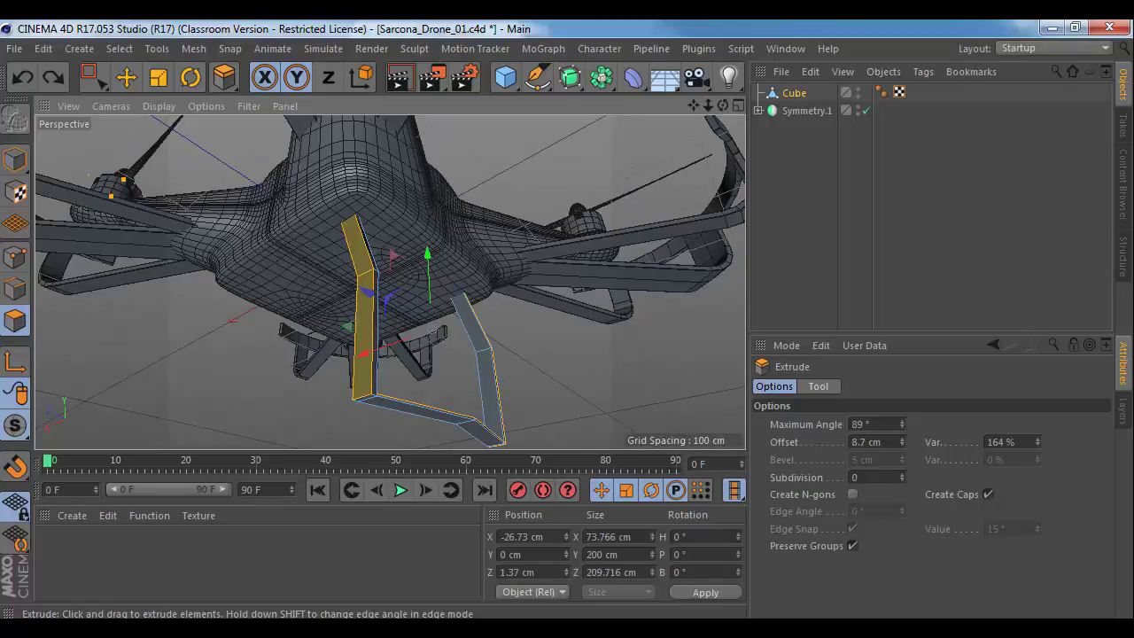
Step: Undo the frame's extrusion and select all of its polygons again
key("ctrl+z")
key("ctrl+z")
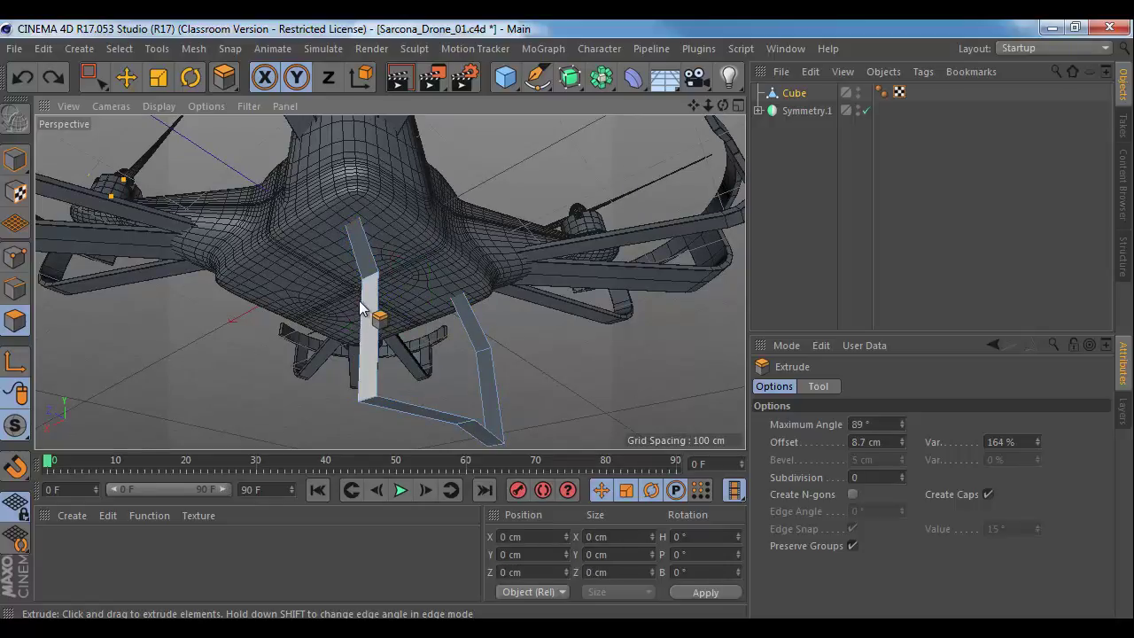
left_click(92, 78)
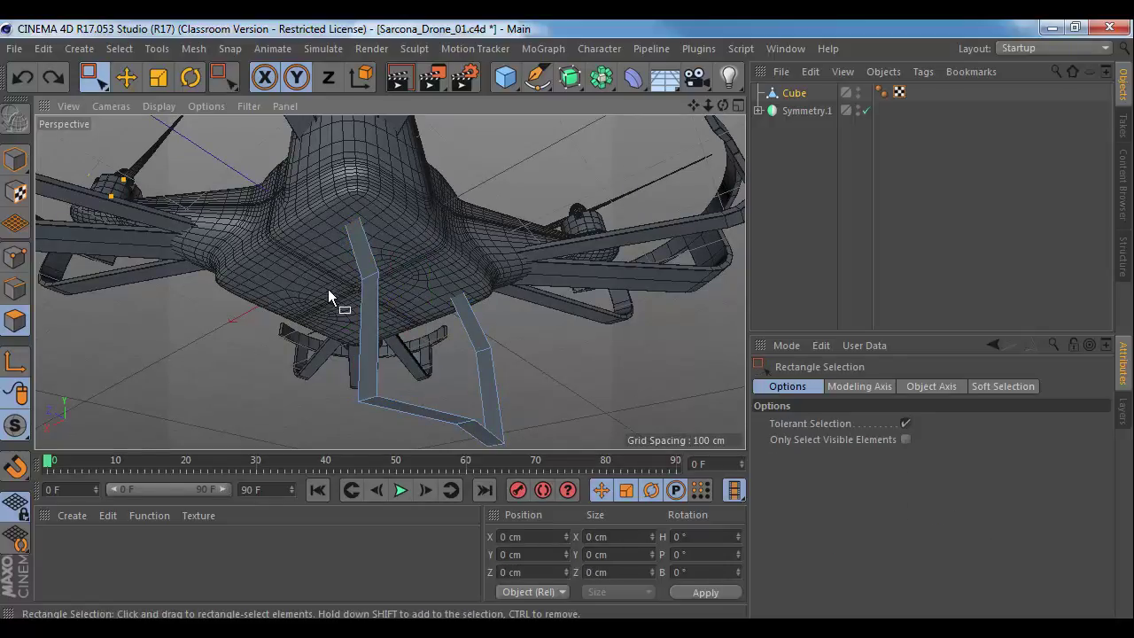
left_click_drag(244, 198, 605, 448)
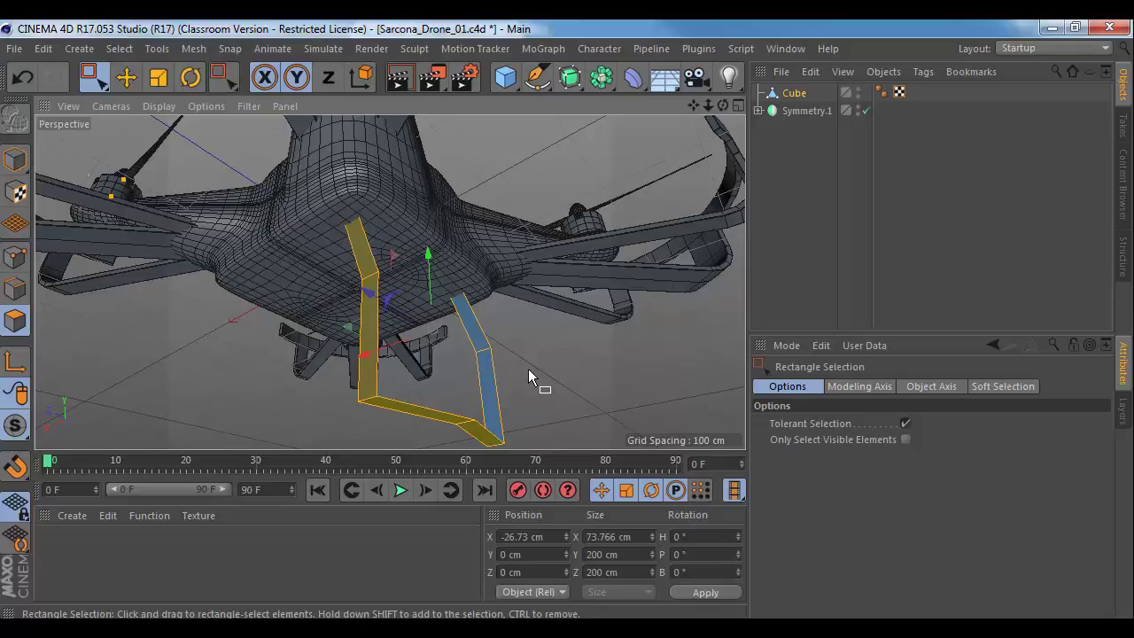
Step: Bevel the frame's two lower corner edges with a 13.868 cm offset, 3 subdivisions and a round shape
left_click(15, 288)
left_click_drag(300, 393, 306, 351, "alt")
right_click_drag(306, 350, 364, 341, "alt")
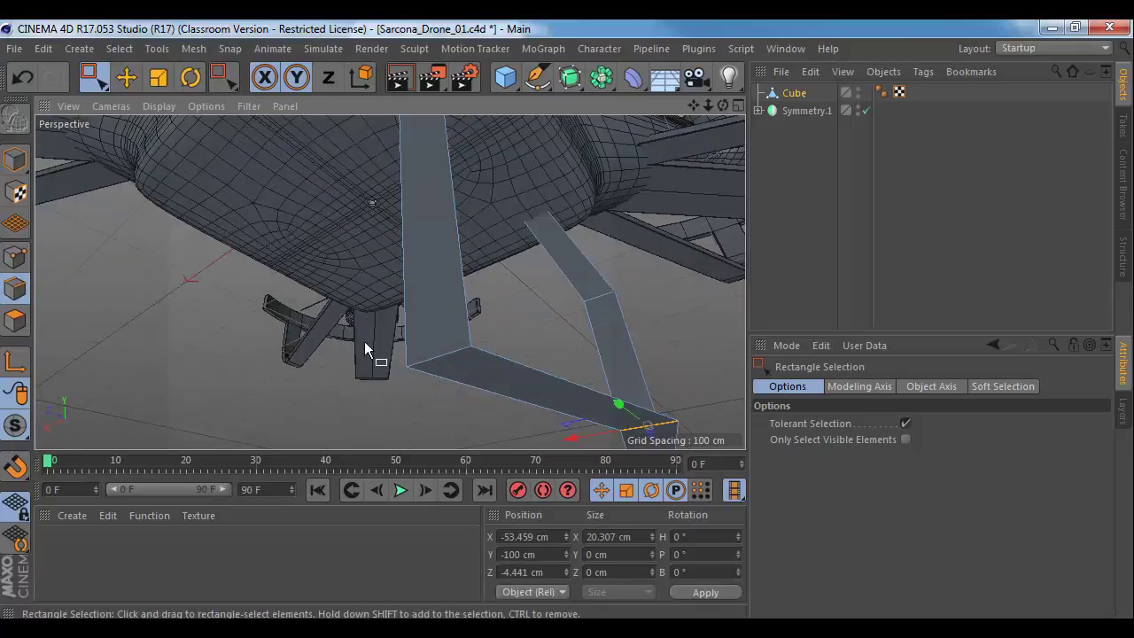
key("e")
left_click(433, 368)
left_click_drag(433, 368, 462, 368, "alt")
key("m")
key("s")
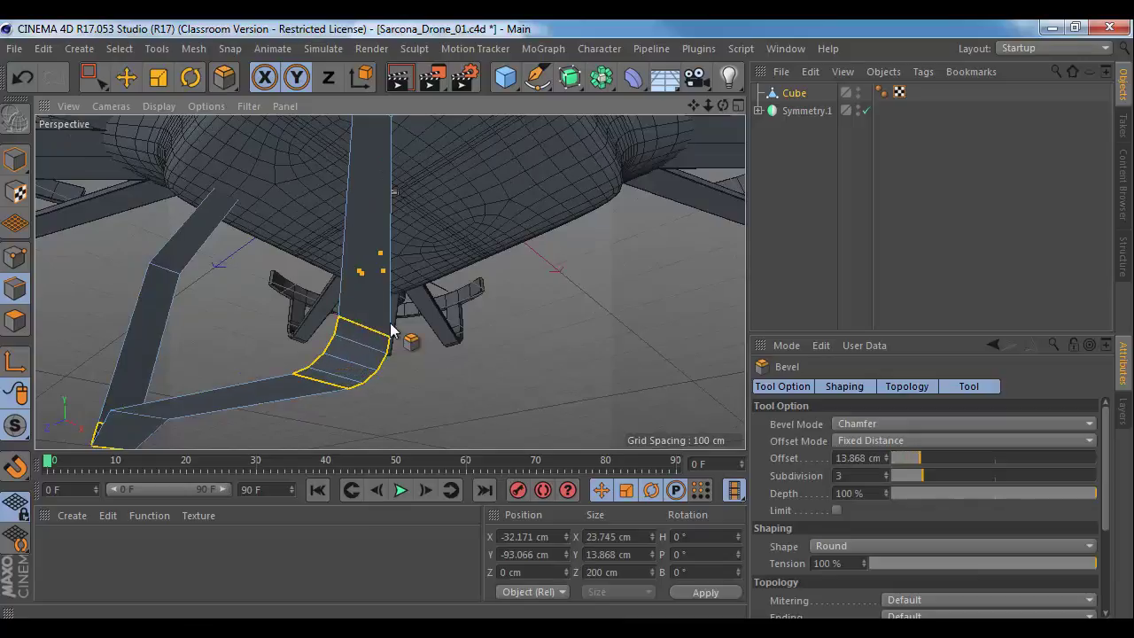
Step: Bevel the bend edges of both legs and the middle edge of the bottom bar, and return to model mode
key("space")
left_click(393, 331)
key("space")
left_click_drag(394, 340, 475, 316, "alt")
left_click(11, 167)
Step: Select all polygons of the frame, extrude them with an 18 cm offset to thicken it, and return to model mode
left_click(16, 321)
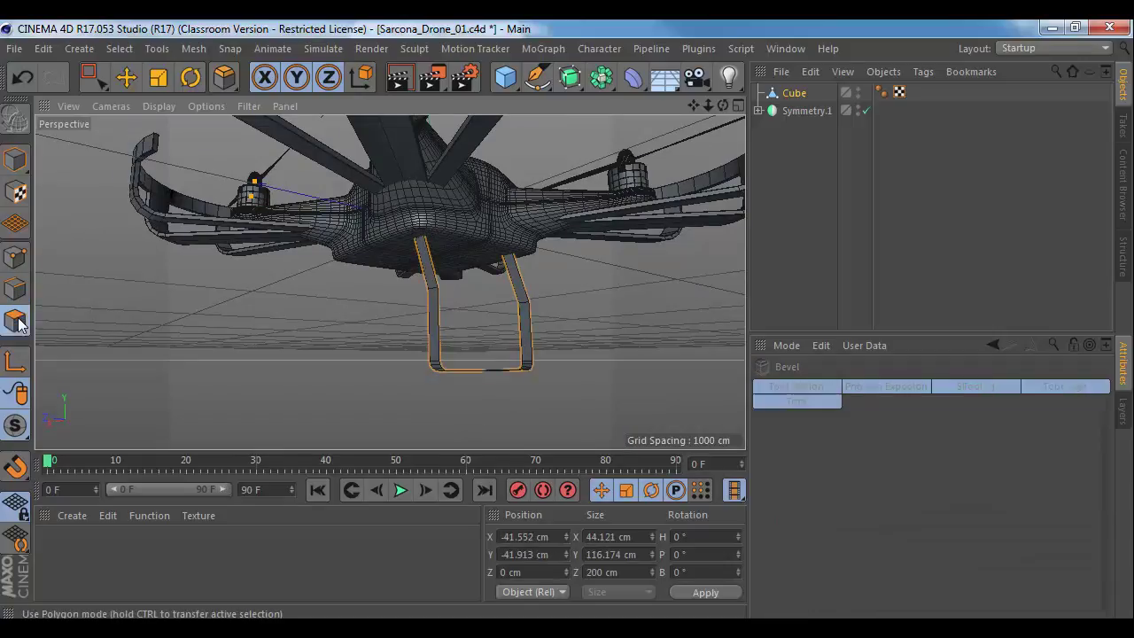
left_click(95, 79)
left_click_drag(303, 215, 407, 414)
key("m")
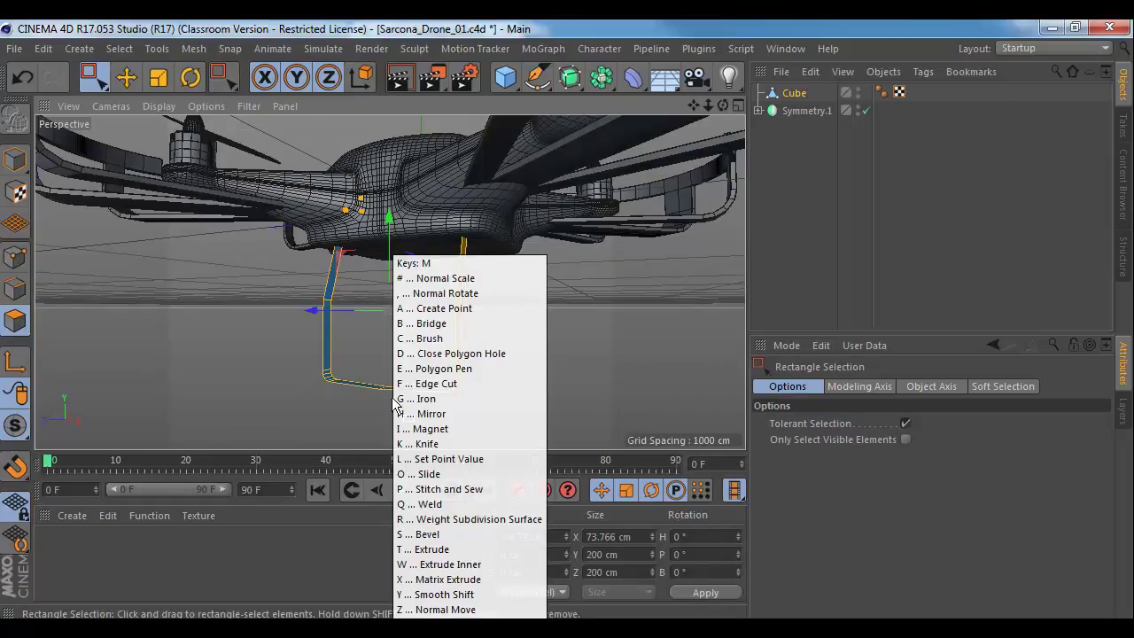
key("t")
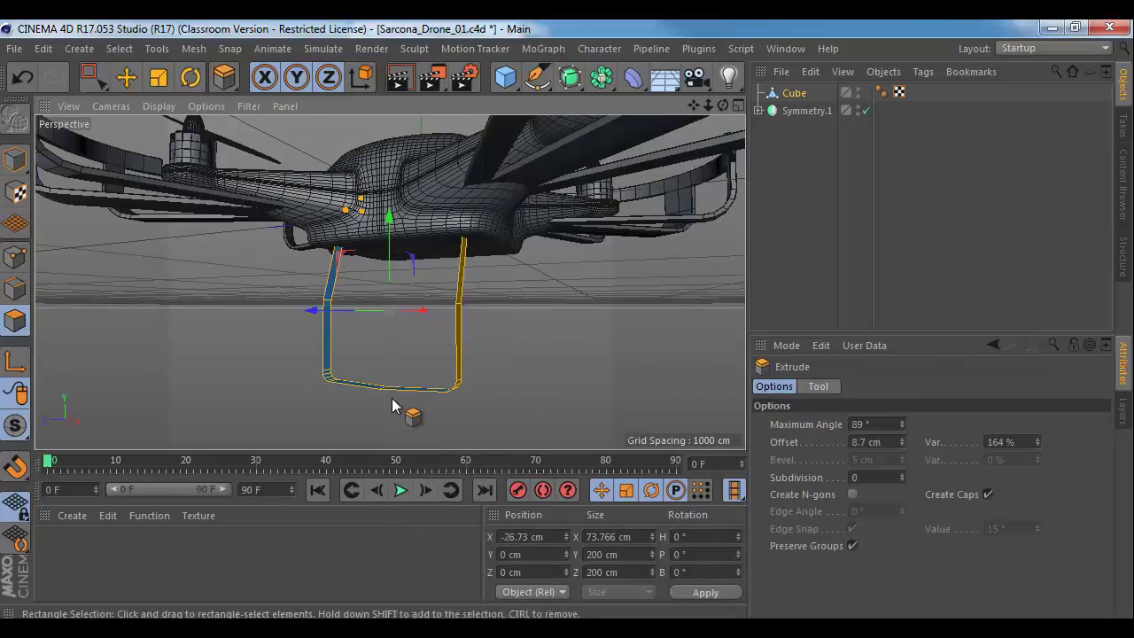
left_click_drag(405, 404, 465, 355)
left_click(14, 161)
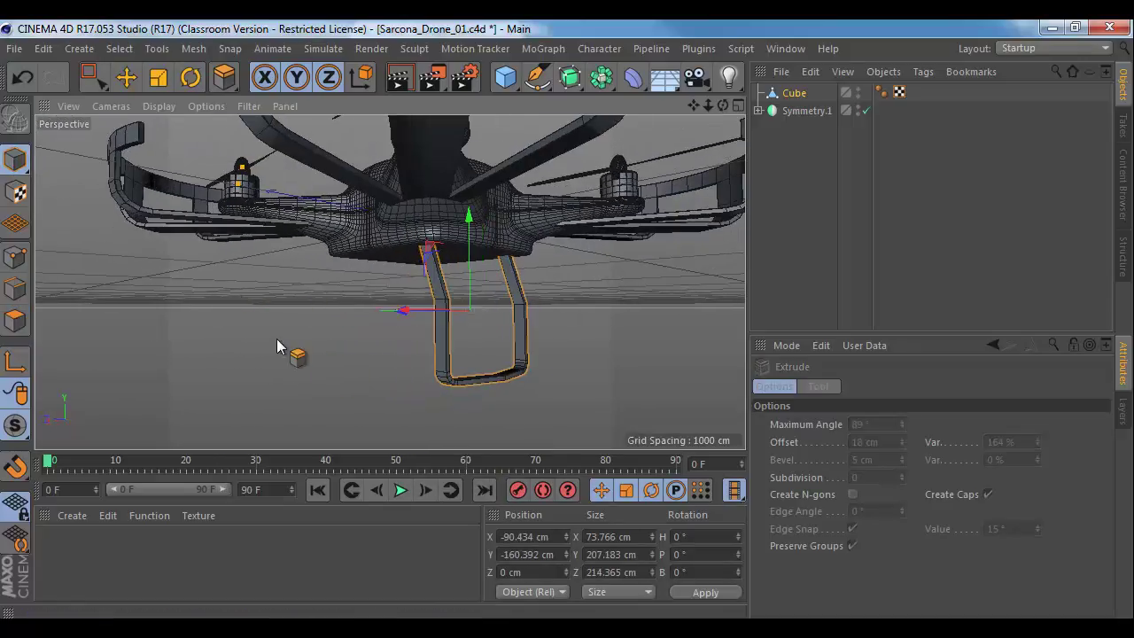
Step: Inspect the thickened landing-leg frame from several angles and render a preview of it beneath the body
key("e")
left_click_drag(277, 340, 408, 381, "alt")
left_click(372, 353)
left_click(477, 334)
left_click_drag(477, 342, 374, 337, "alt")
right_click_drag(374, 337, 443, 329, "alt")
left_click_drag(442, 331, 288, 316, "alt")
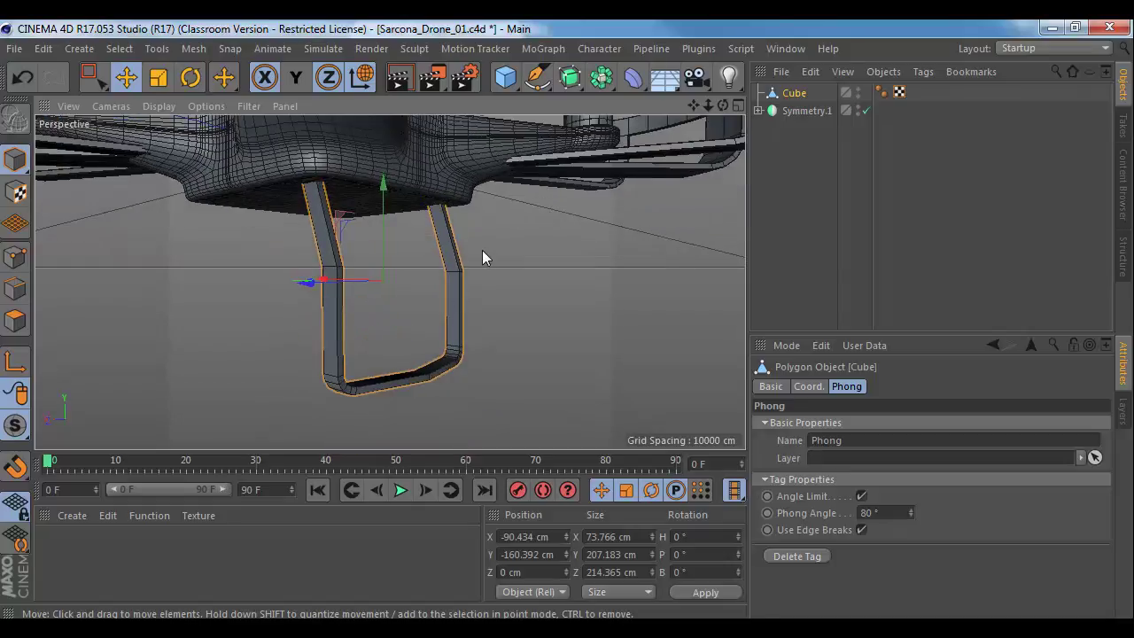
key("ctrl+r")
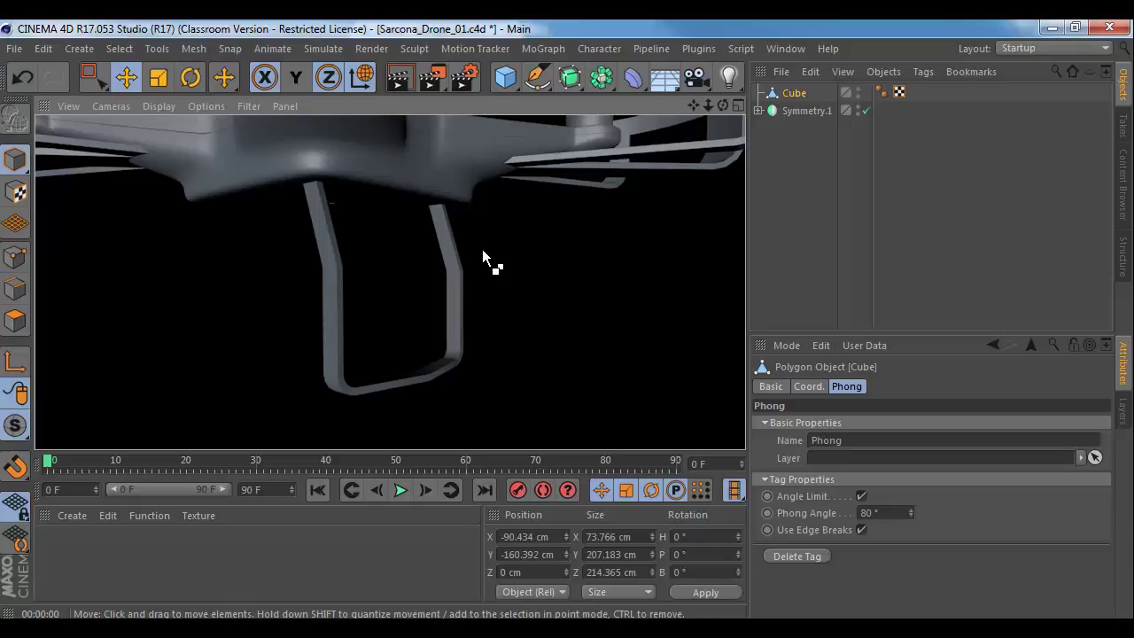
Step: Render a preview of the whole drone from the side to check the landing leg's proportions
left_click_drag(481, 240, 504, 341, "alt")
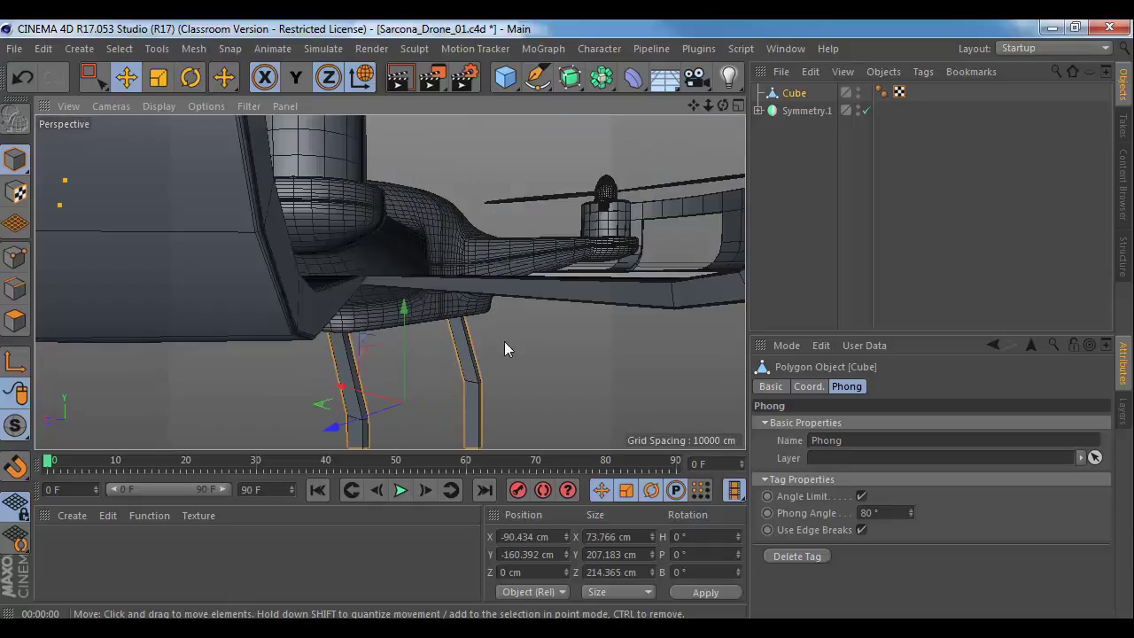
right_click_drag(532, 334, 474, 322, "alt")
mouse_move(473, 322)
left_mouse_down("alt")
mouse_move(515, 342)
mouse_move(482, 355)
left_mouse_up("alt")
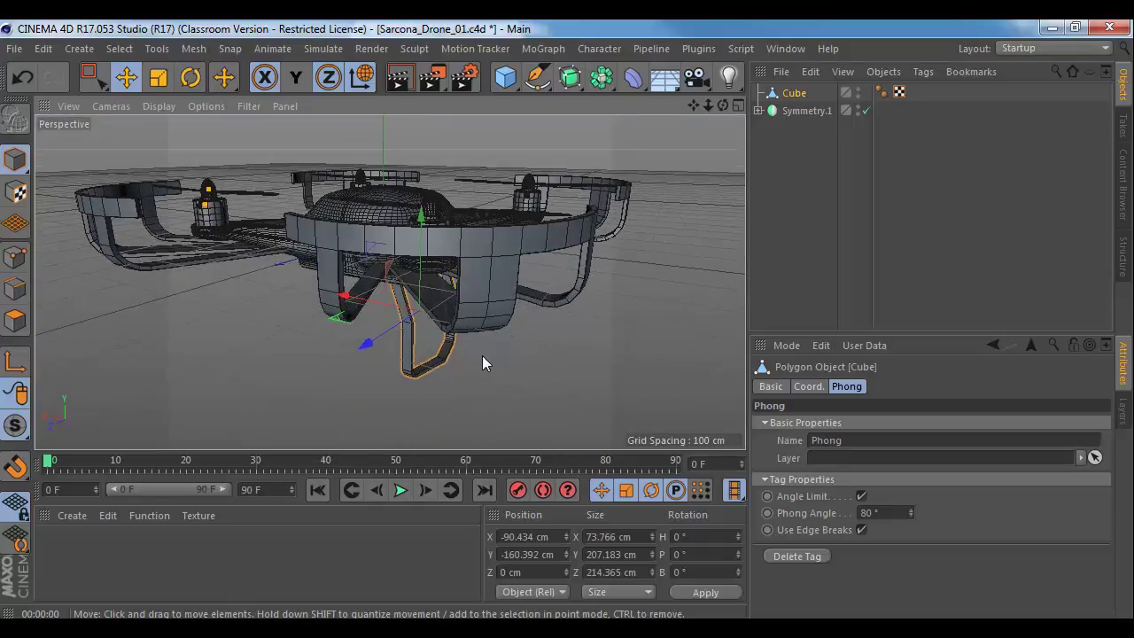
key("ctrl+r")
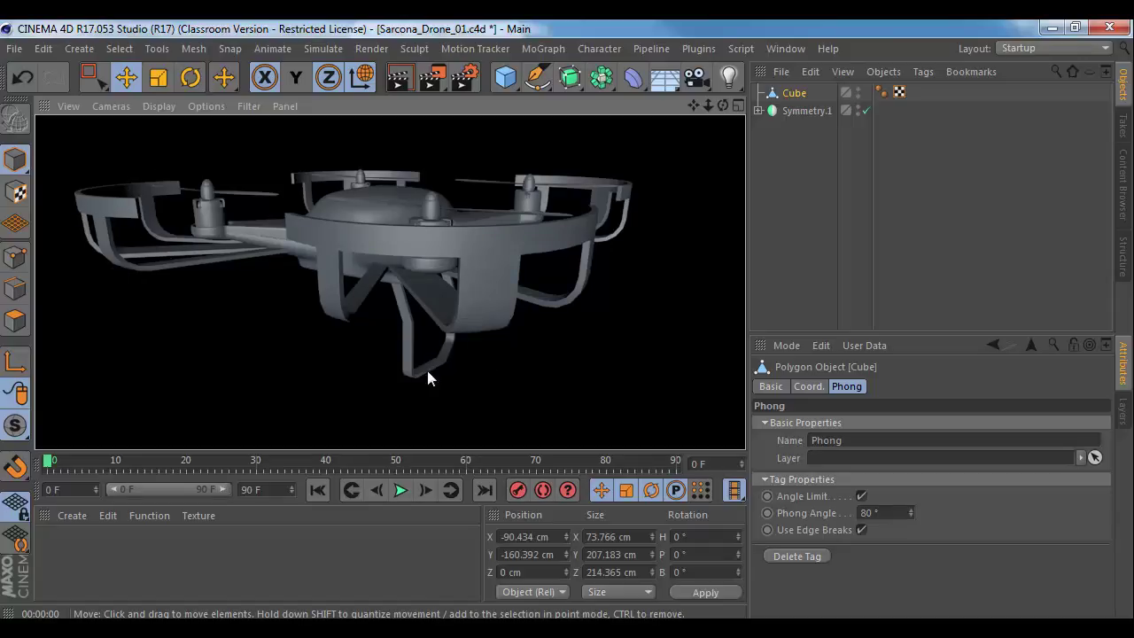
Step: Render a close-up preview of the frame's bevelled lower corners to check their shading
mouse_move(379, 360)
right_mouse_down("alt")
mouse_move(458, 365)
mouse_move(528, 352)
right_mouse_up("alt")
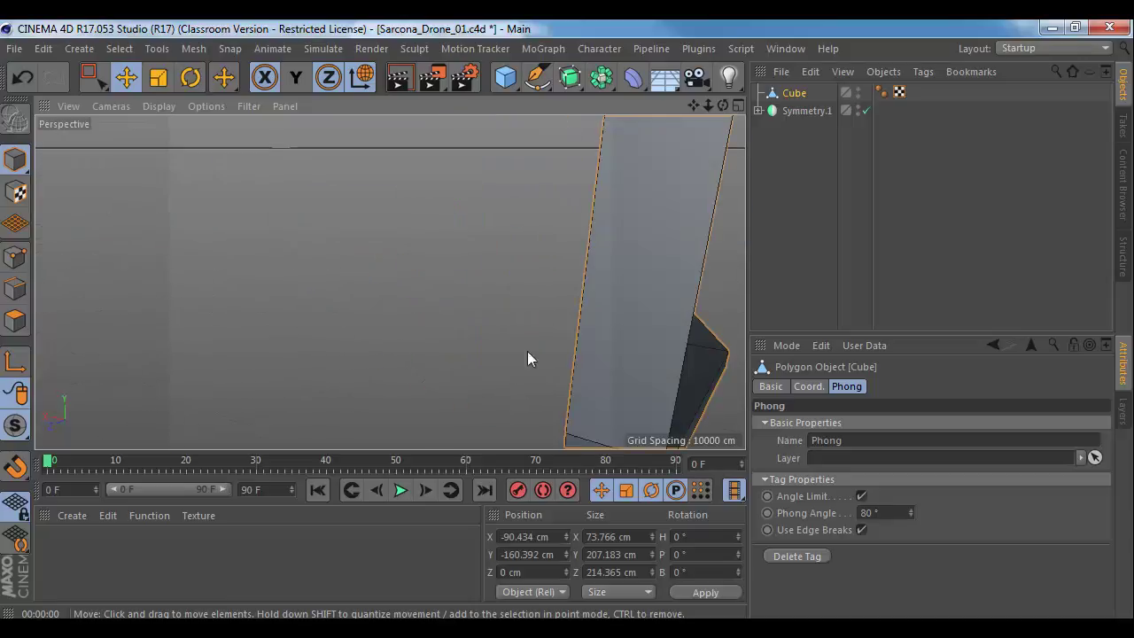
middle_click_drag(528, 352, 379, 343, "alt")
right_click_drag(378, 342, 368, 344, "alt")
key("ctrl+r")
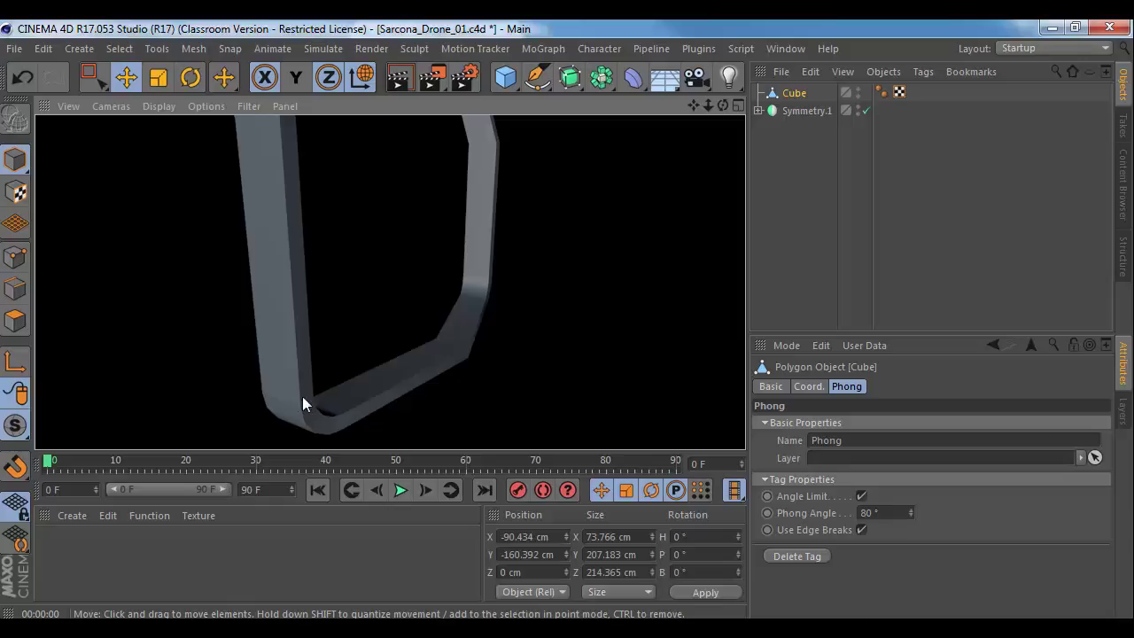
scroll(503, 335, "down", 8)
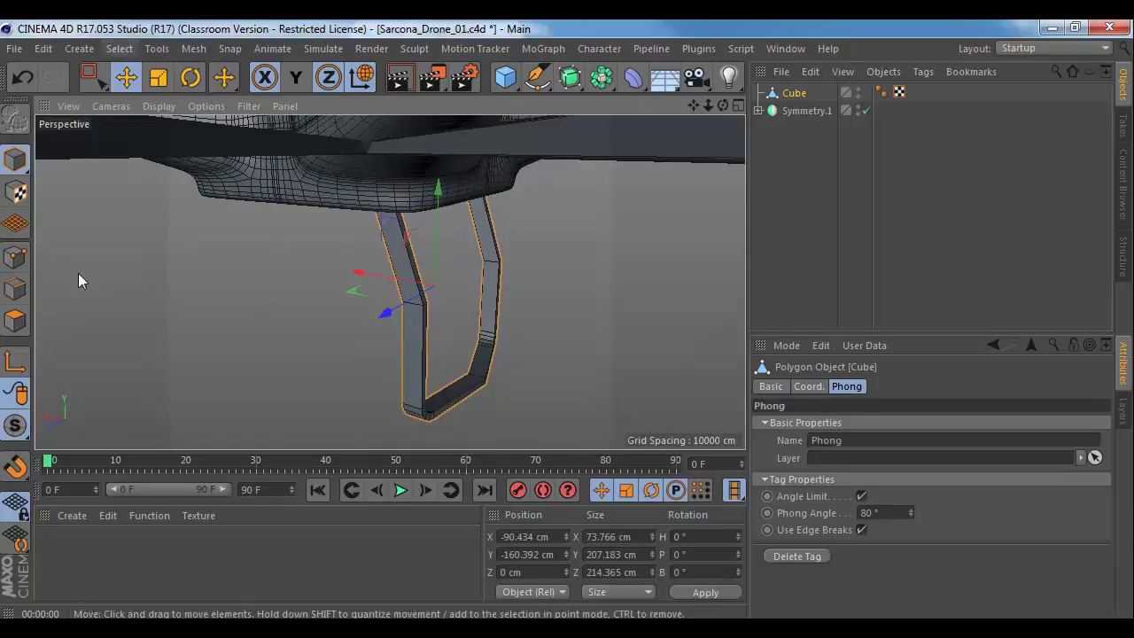
Step: Switch the landing-leg frame to edge editing and bring up the available selection tools
left_click(14, 288)
left_click(118, 47)
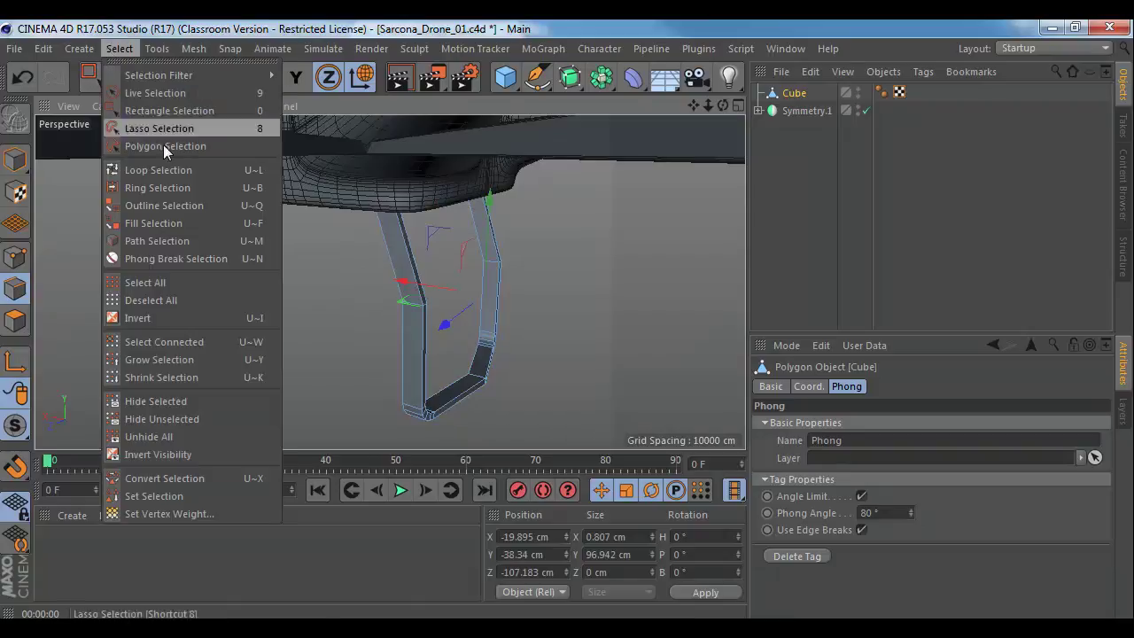
Step: Select all phong break edges of the landing leg Cube with Phong Break Selection
left_click(184, 259)
left_click(801, 501)
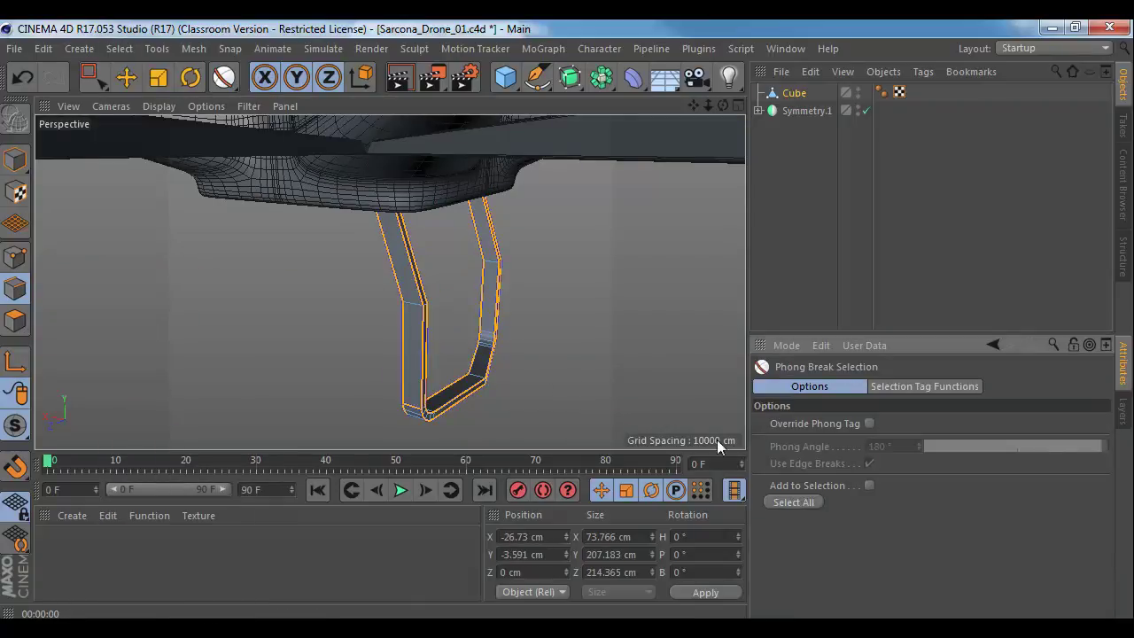
left_click_drag(716, 439, 536, 307, "alt")
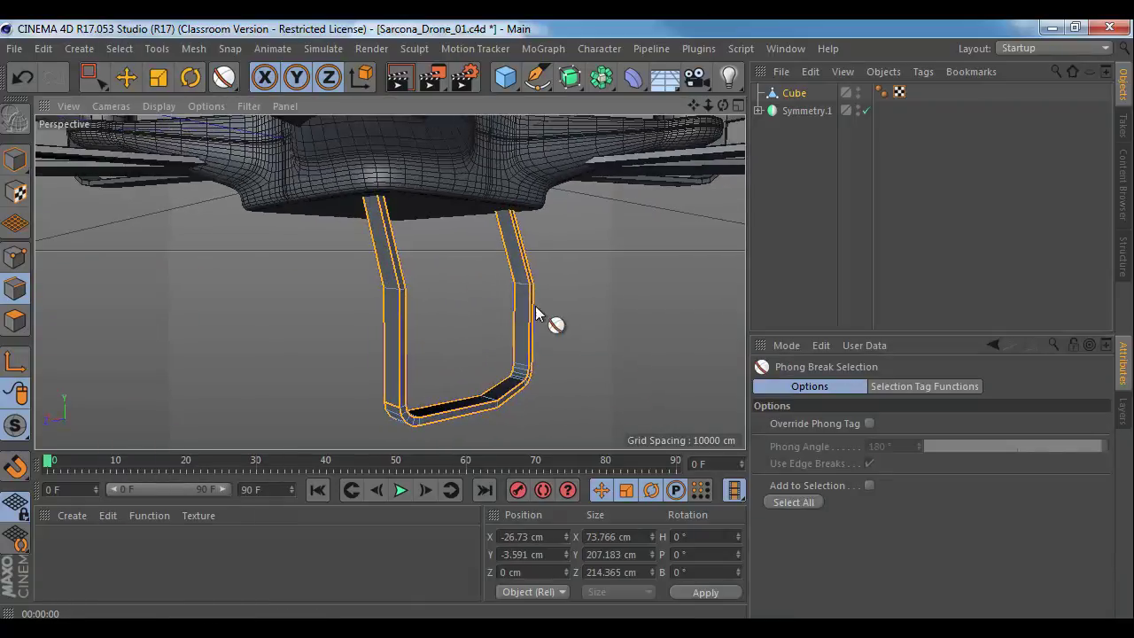
left_click(126, 77)
left_click_drag(293, 285, 291, 238, "alt")
scroll(291, 233, "up", 3)
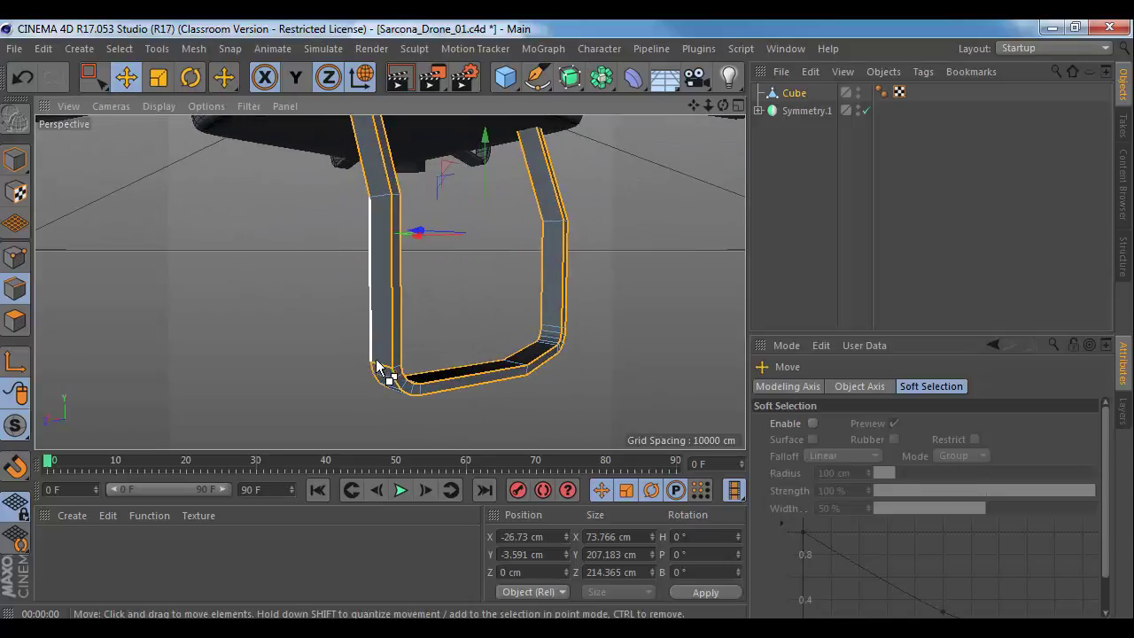
left_click_drag(539, 341, 373, 301, "alt")
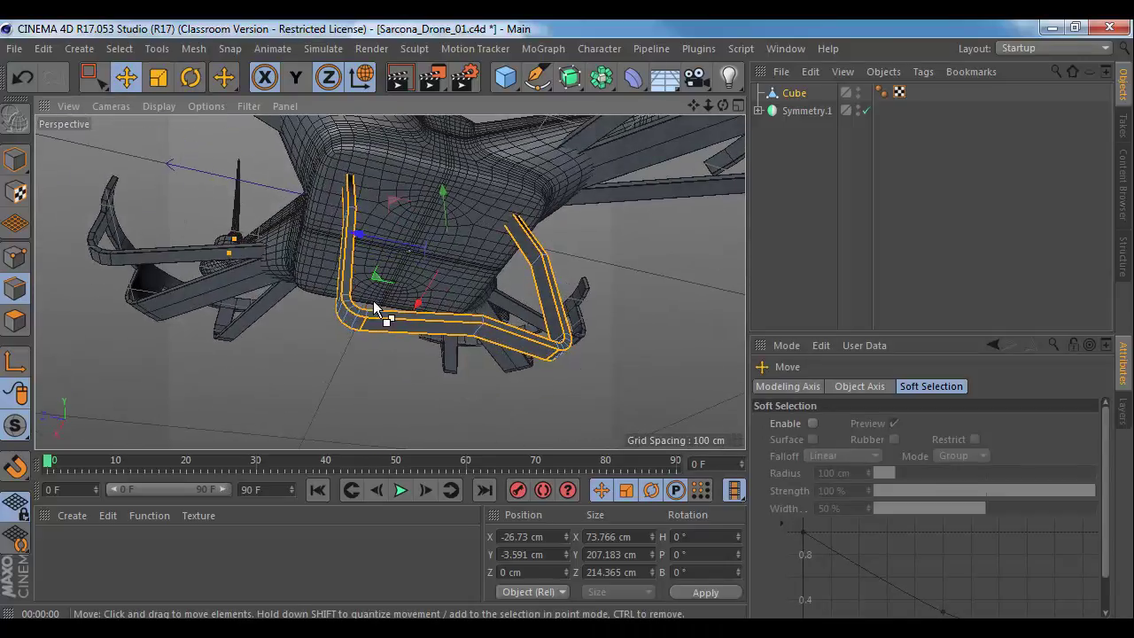
left_click_drag(577, 338, 449, 349, "alt")
Step: Bevel the selected edges of the landing leg by about 0.135 cm with 3 subdivisions
key("m")
key("s")
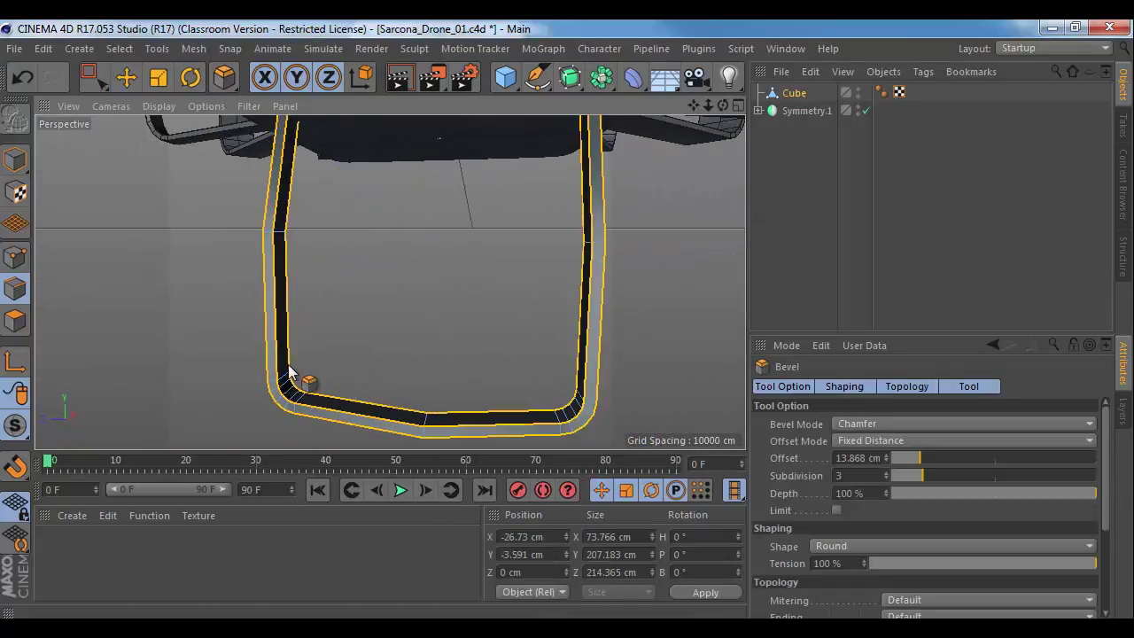
left_click_drag(291, 375, 268, 372)
scroll(267, 372, "up", 8)
middle_click_drag(301, 380, 329, 223, "alt")
right_click_drag(328, 223, 367, 244, "alt")
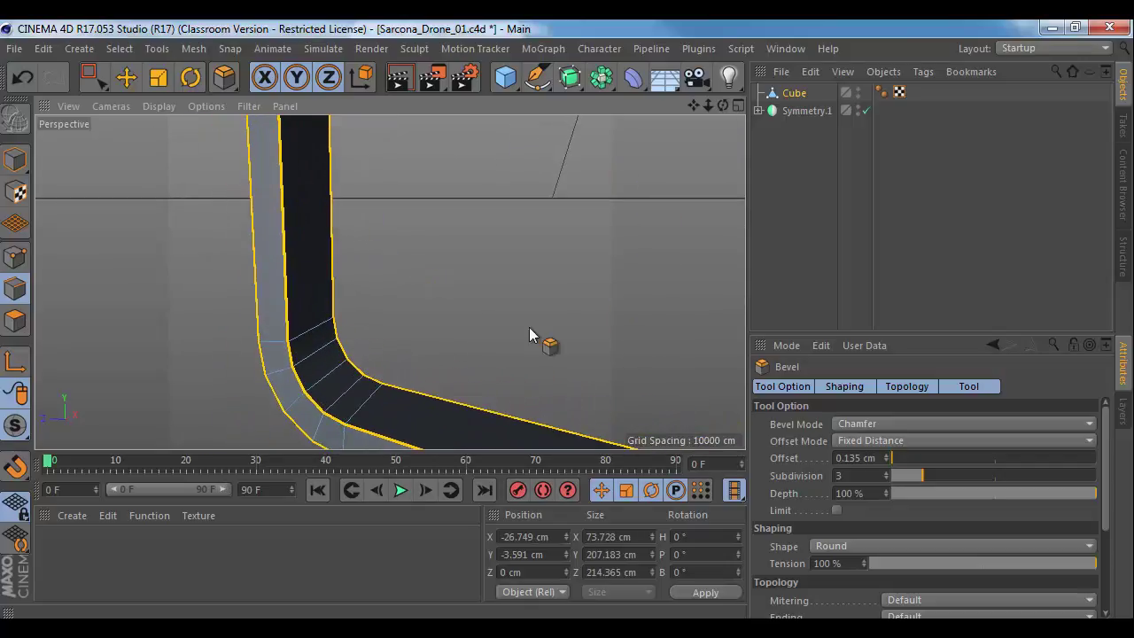
Step: Try bevel offsets of 0.05, 50, 0.1 and 0.2 cm on the landing leg's edges
left_click(894, 462)
left_click_drag(894, 461, 893, 462)
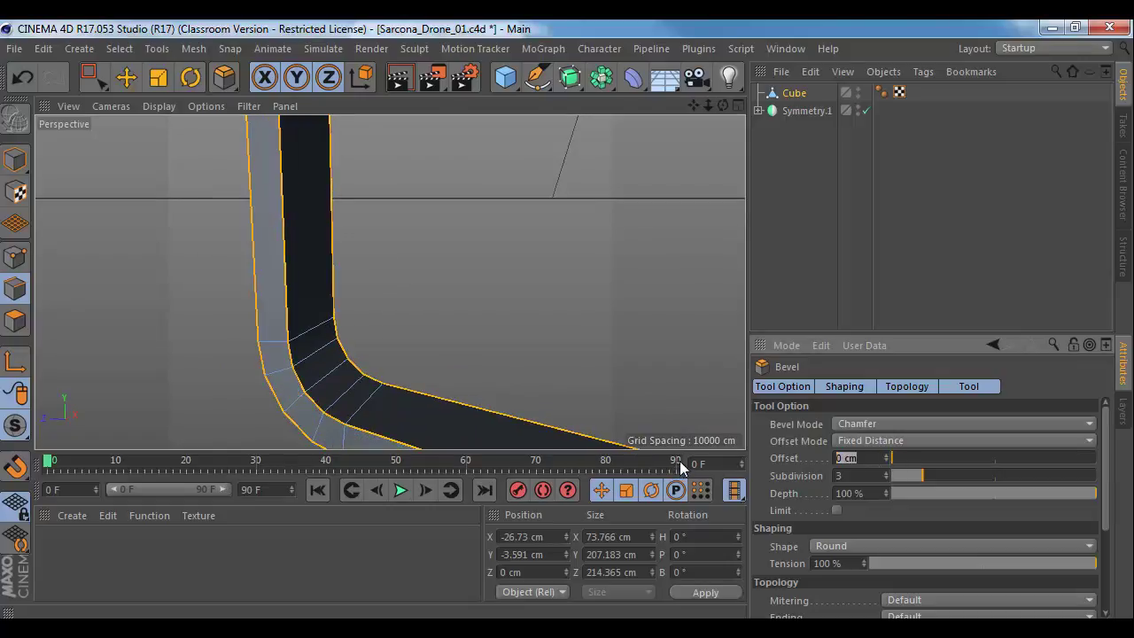
type("5")
key("Return")
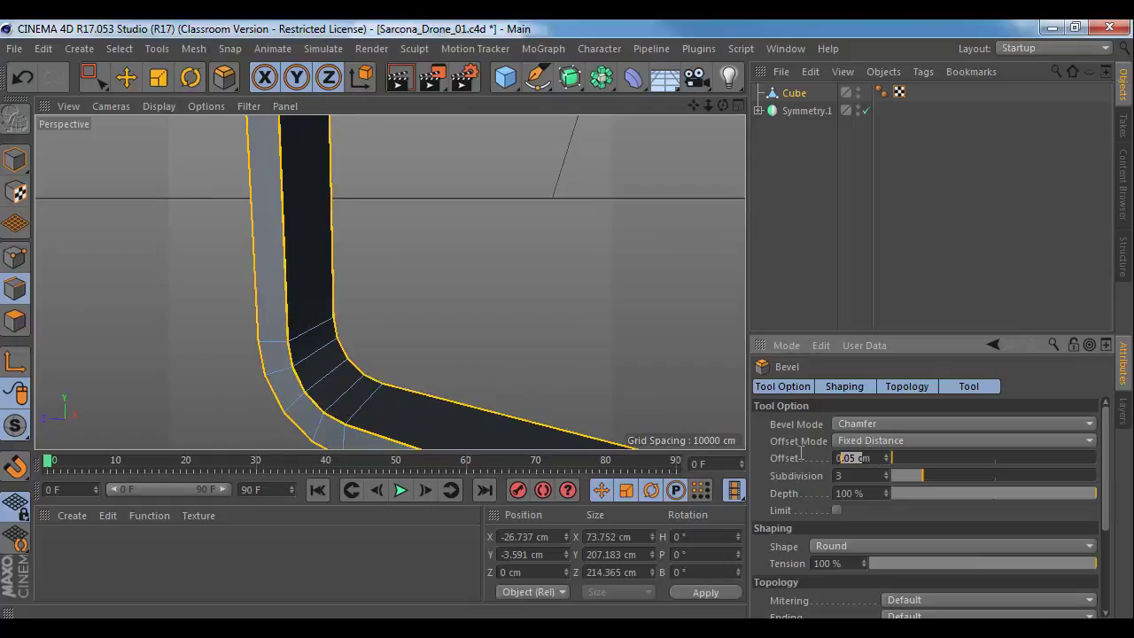
type("50")
key("Return")
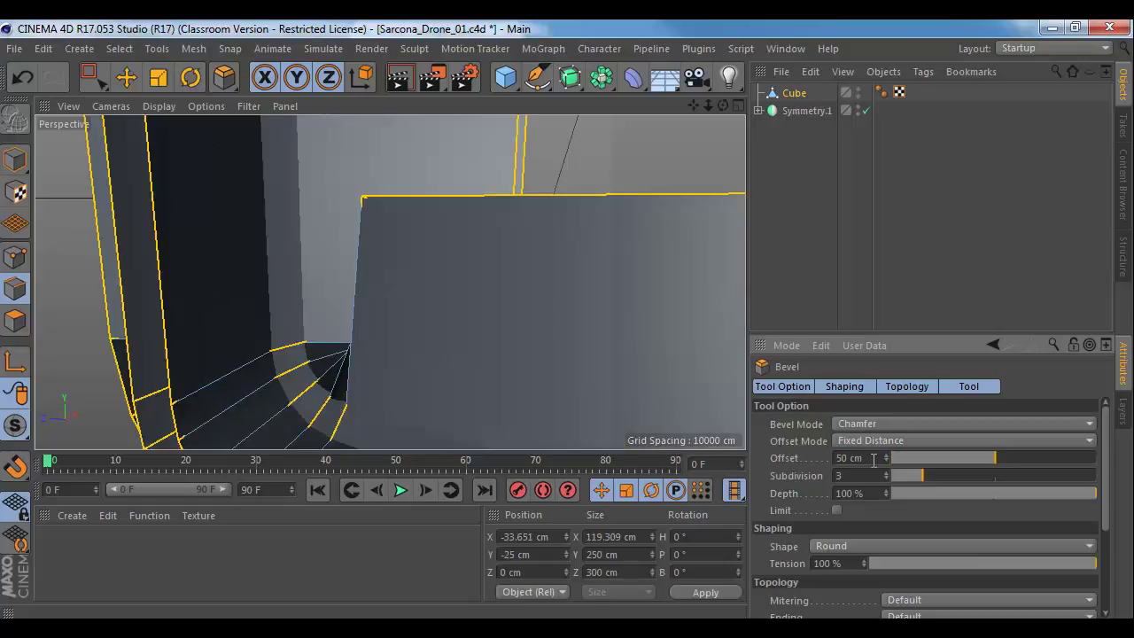
key("Return")
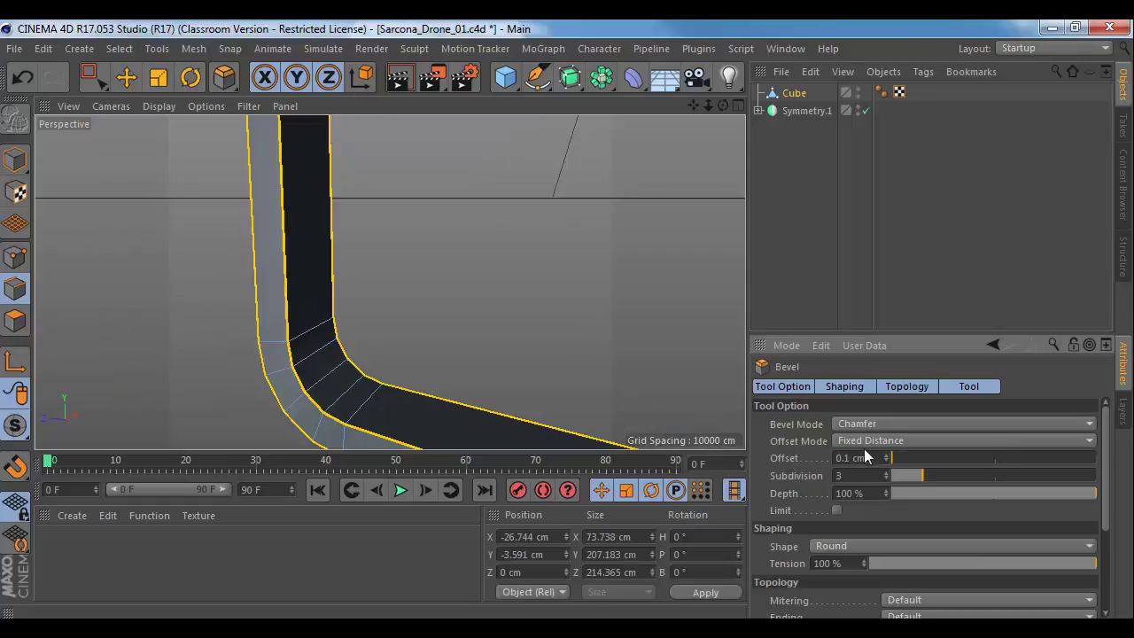
type(".2")
key("Return")
Step: Set the landing leg's bevel offset to 0.4 cm and return to Model mode
type(".4")
key("Return")
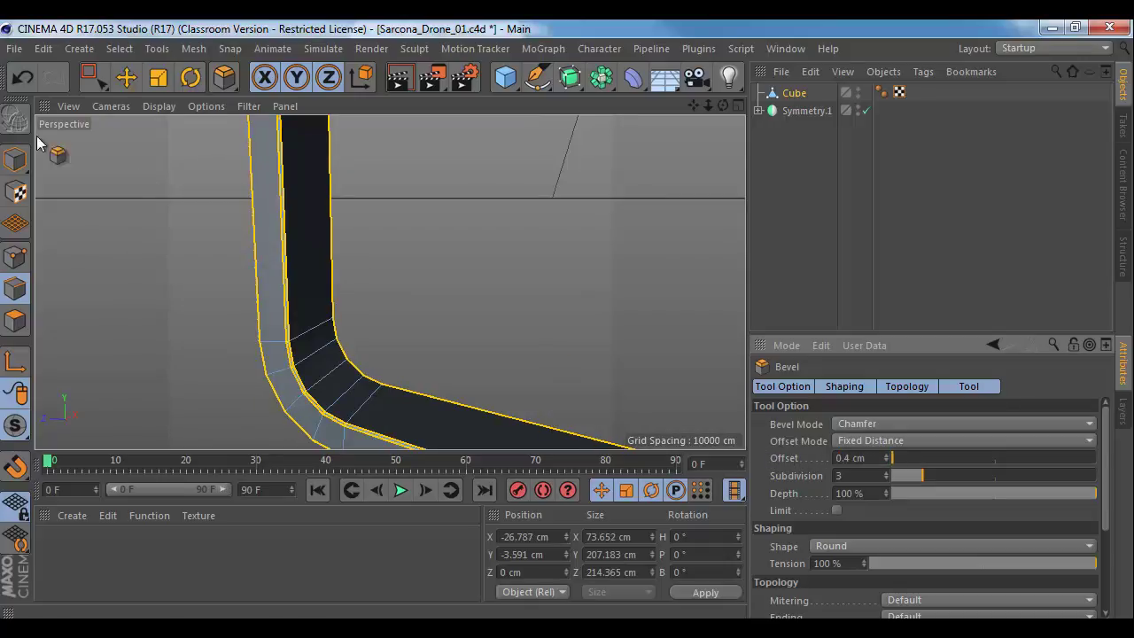
left_click(15, 159)
scroll(633, 347, "down", 6)
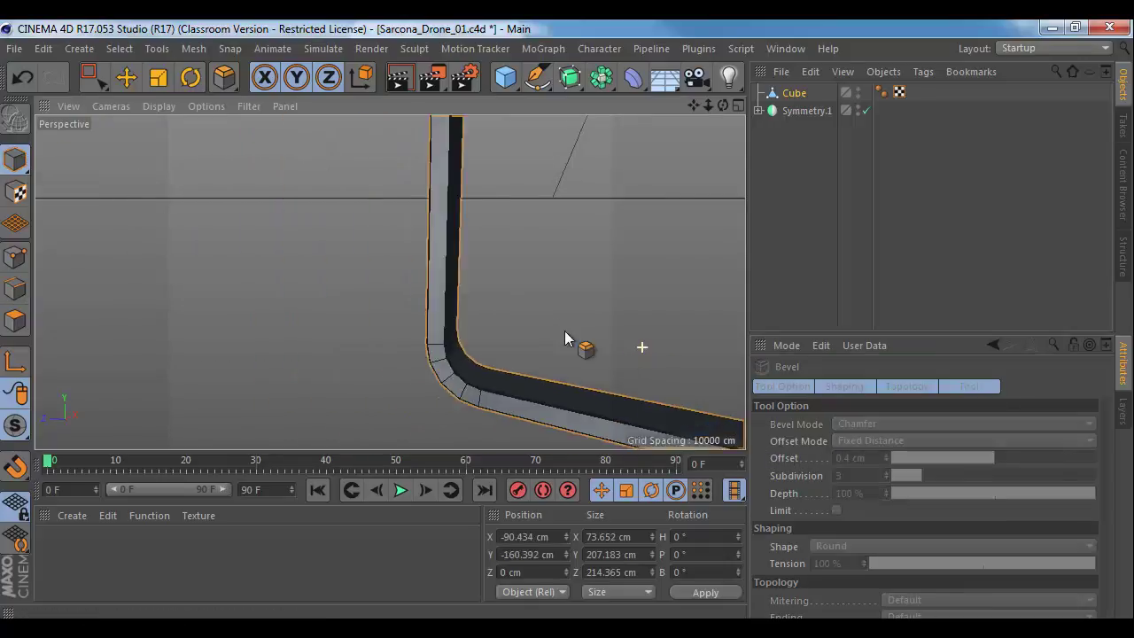
scroll(446, 346, "down", 8)
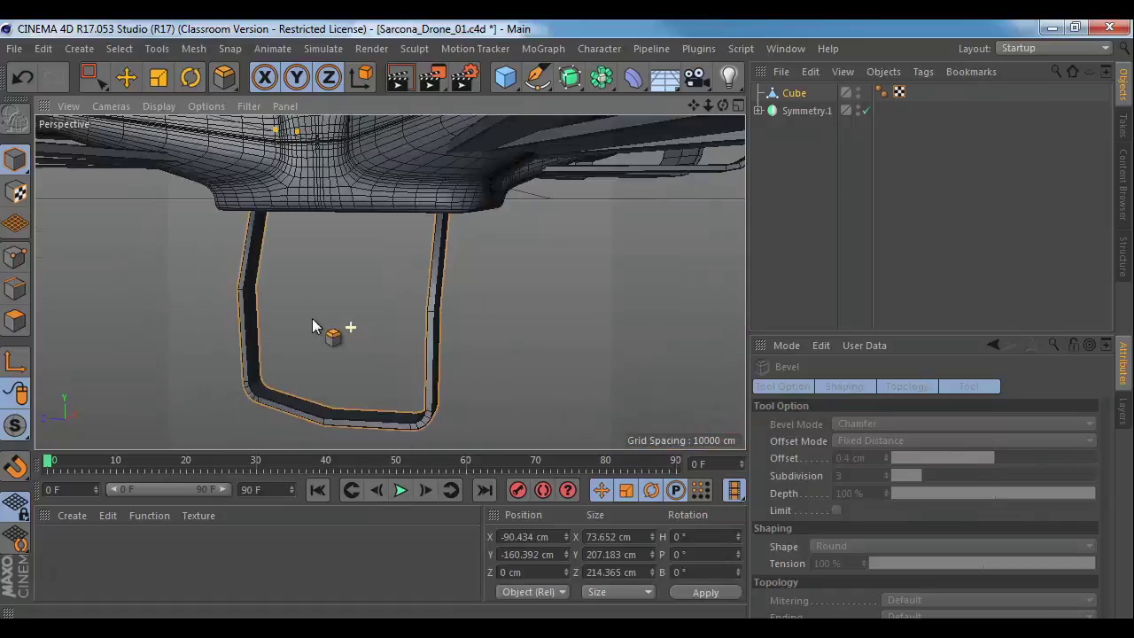
scroll(538, 287, "down", 5)
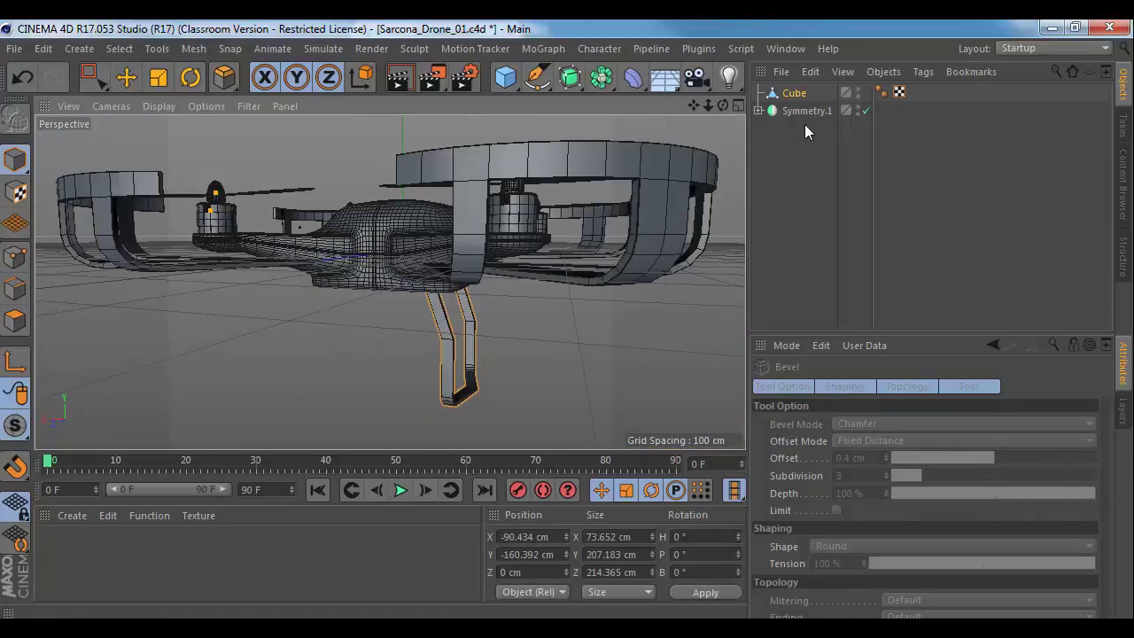
Step: Try nesting the landing leg Cube in the Null inside the drone's Symmetry hierarchy, and undo it
left_click(759, 111)
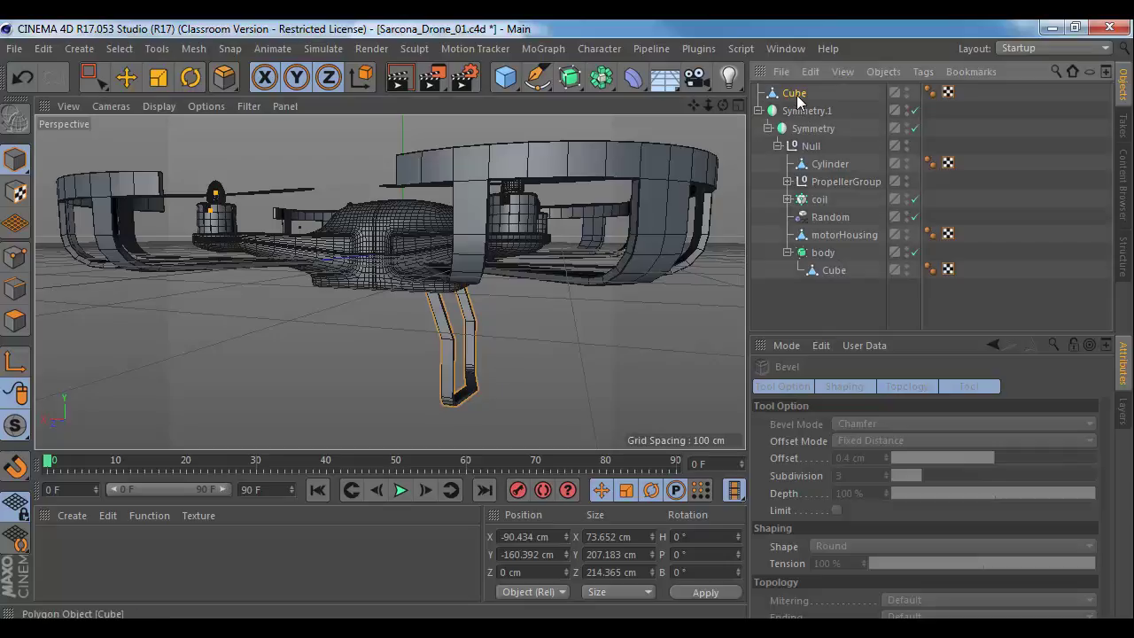
left_click_drag(795, 93, 810, 147)
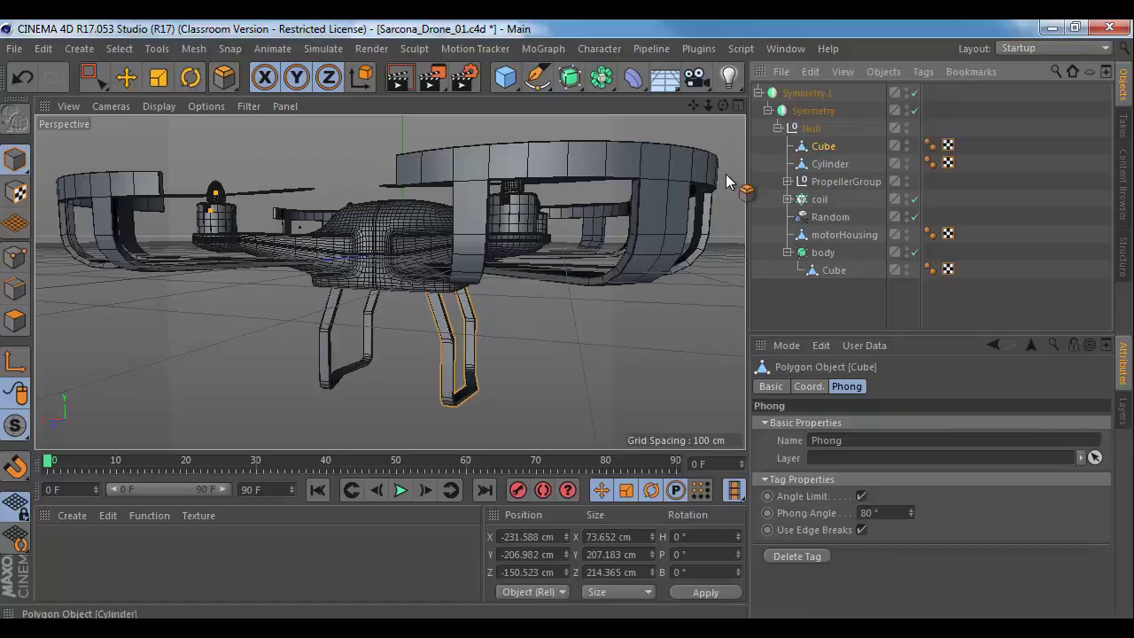
left_click_drag(547, 331, 523, 290, "alt")
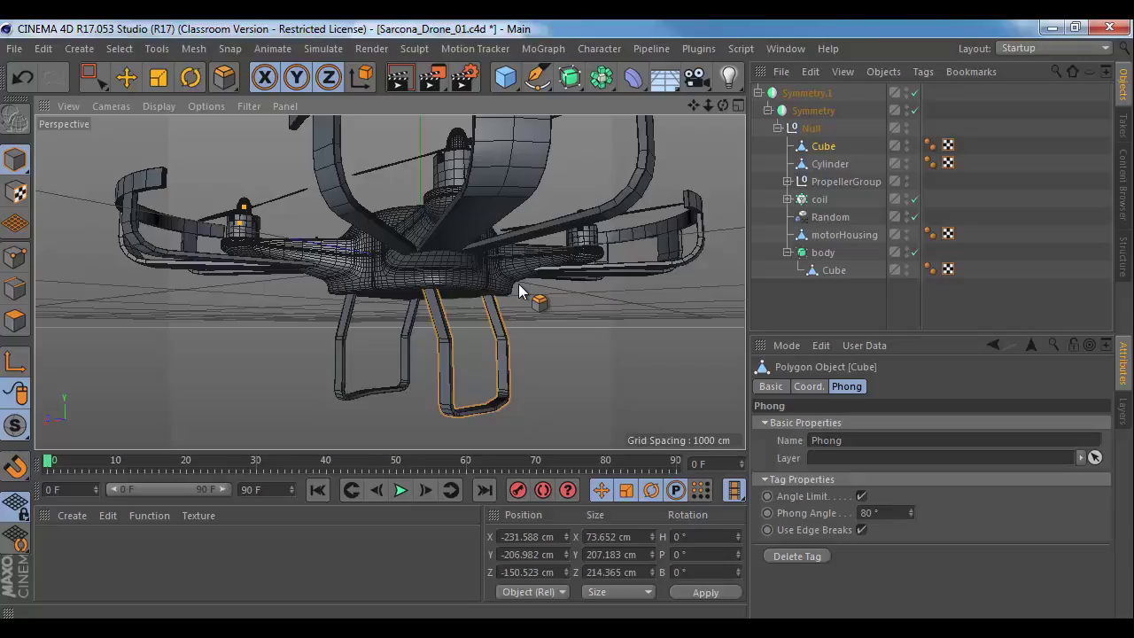
key("ctrl+z")
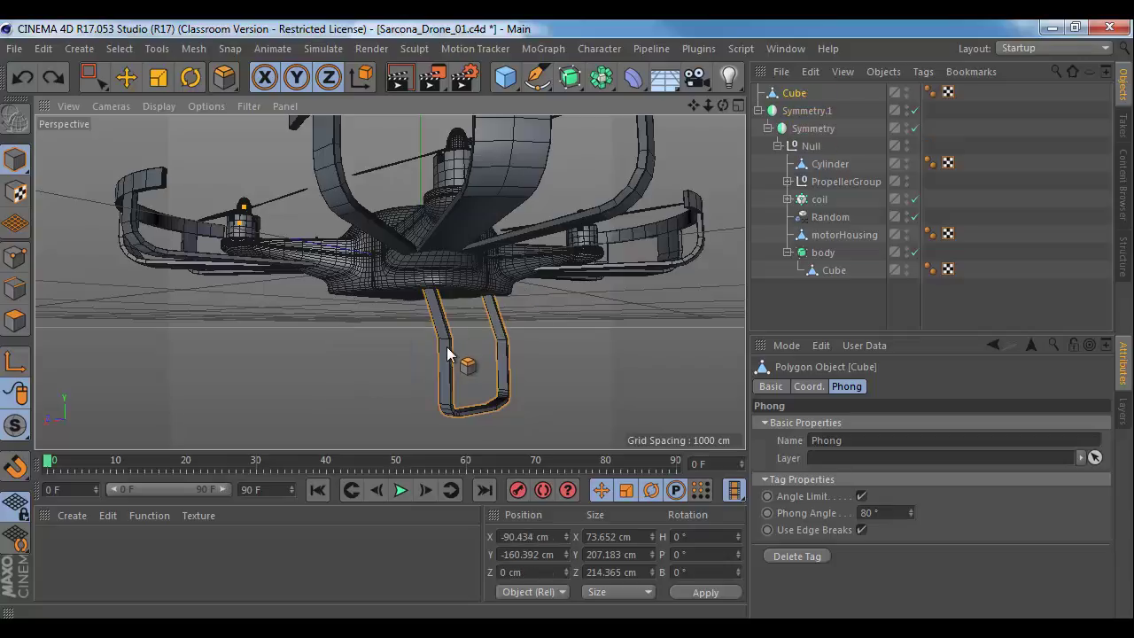
Step: Check the existing Symmetry objects' mirror planes, try nesting the leg Cube directly under Symmetry.1, and undo it
left_click(784, 111)
key("o")
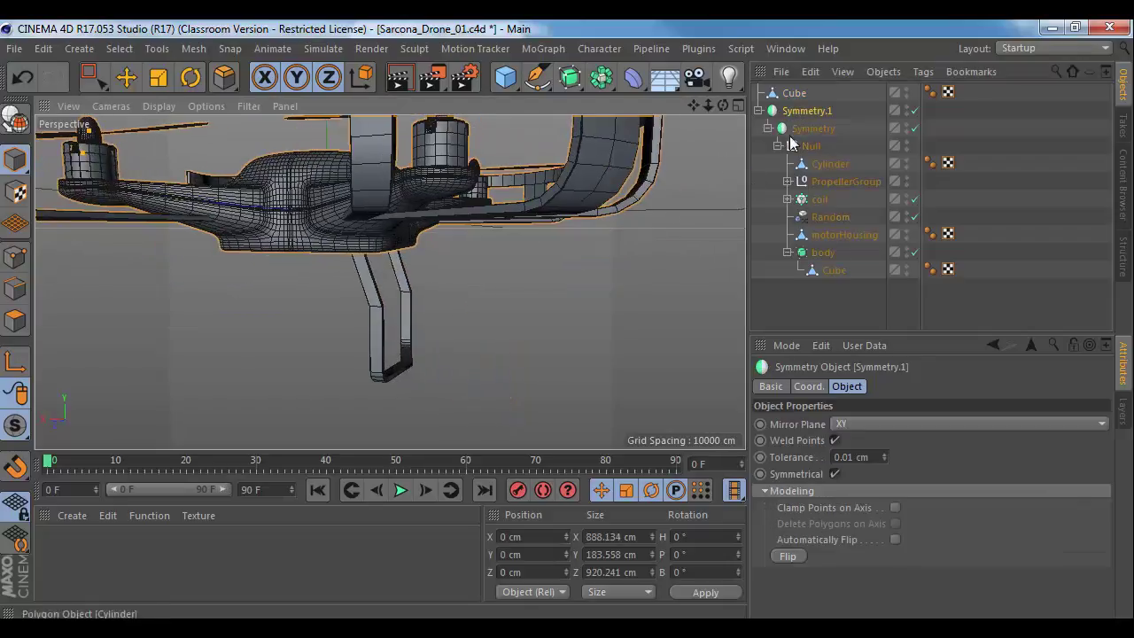
left_click_drag(634, 231, 595, 281, "alt")
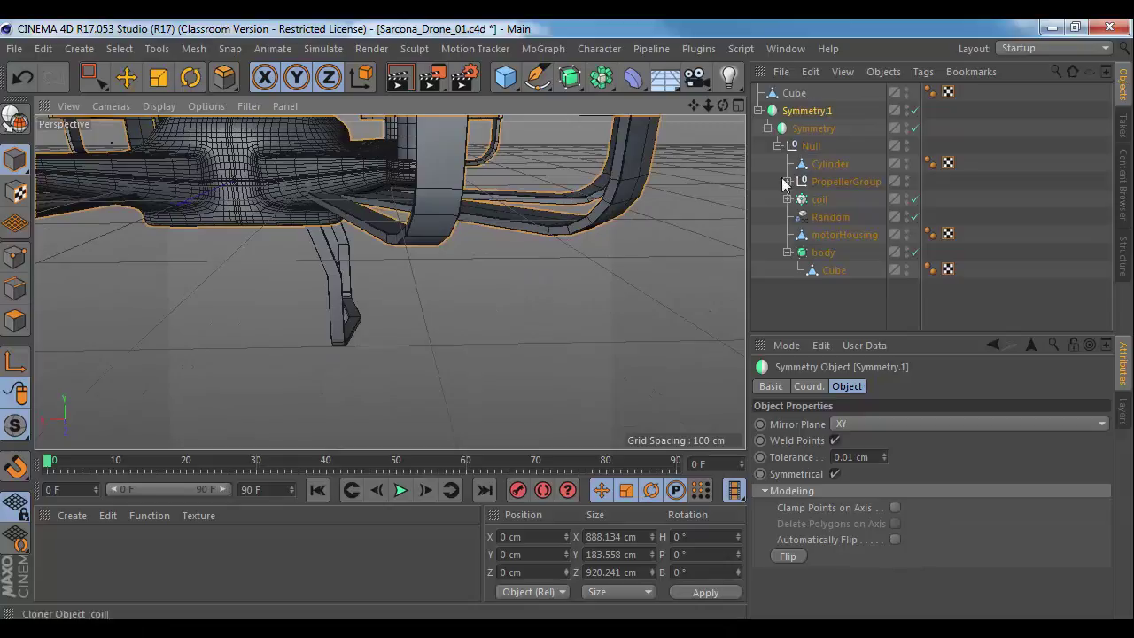
left_click(809, 128)
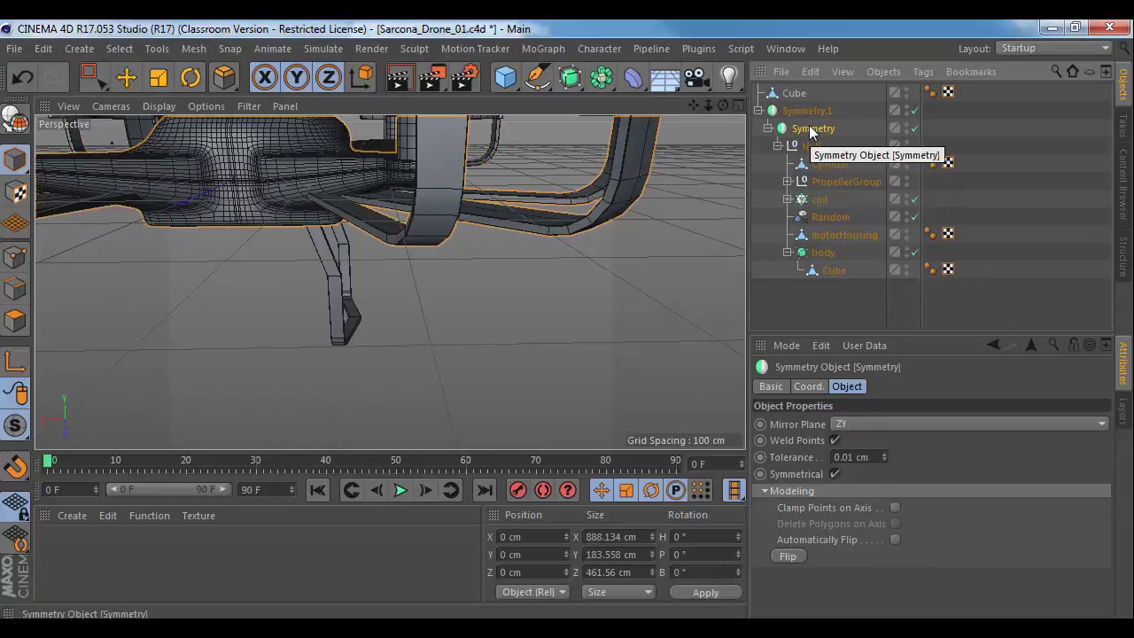
left_click(810, 145)
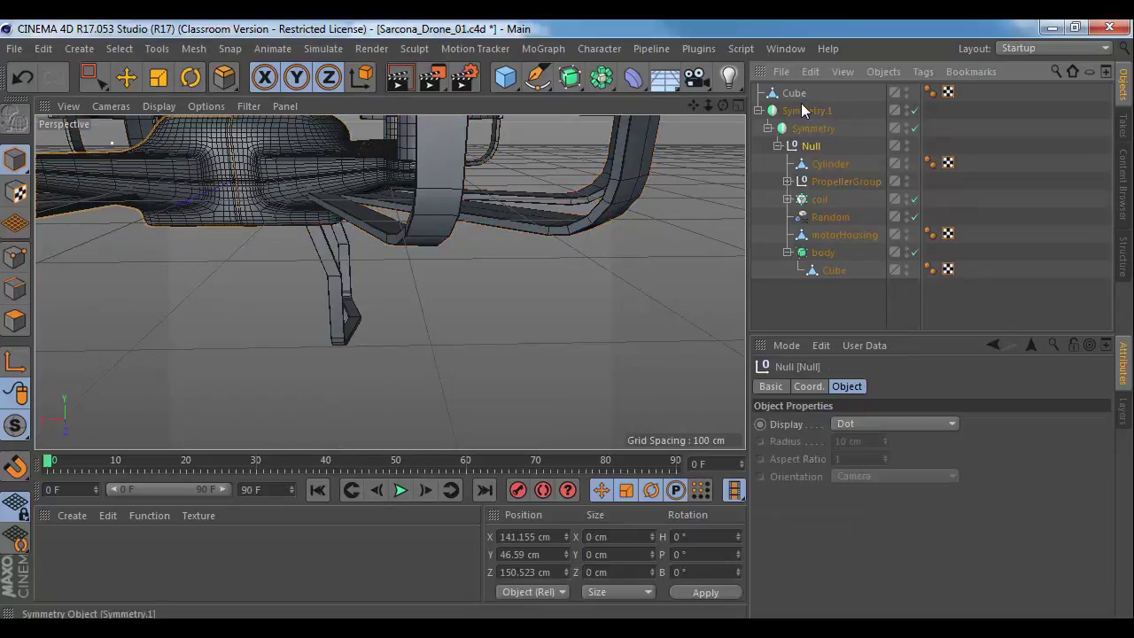
left_click(800, 108)
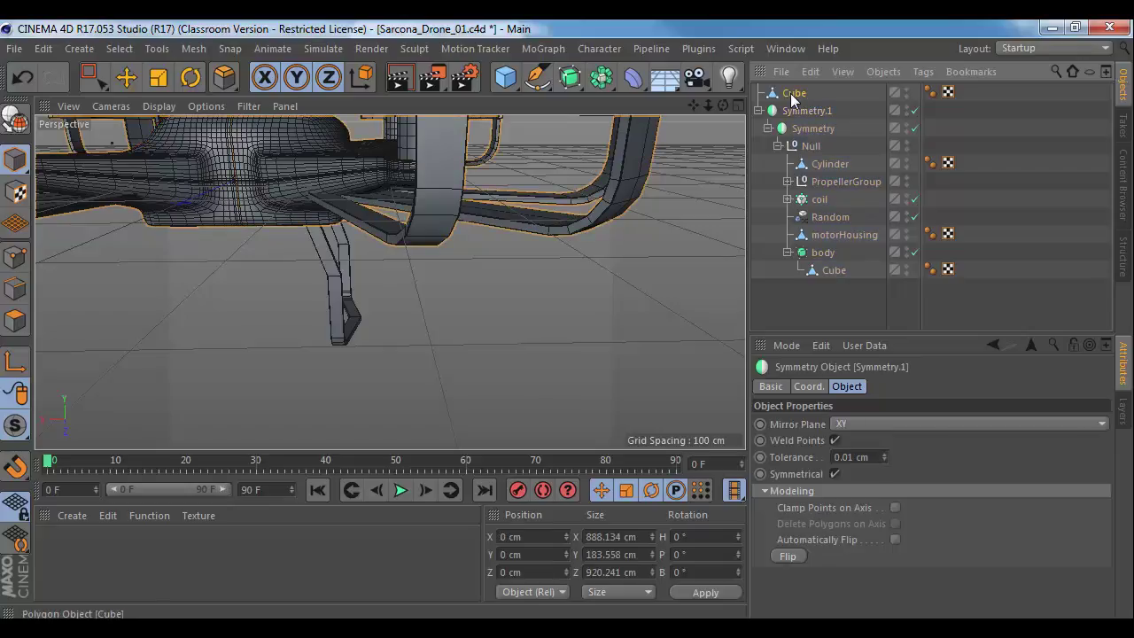
left_click_drag(797, 108, 798, 108)
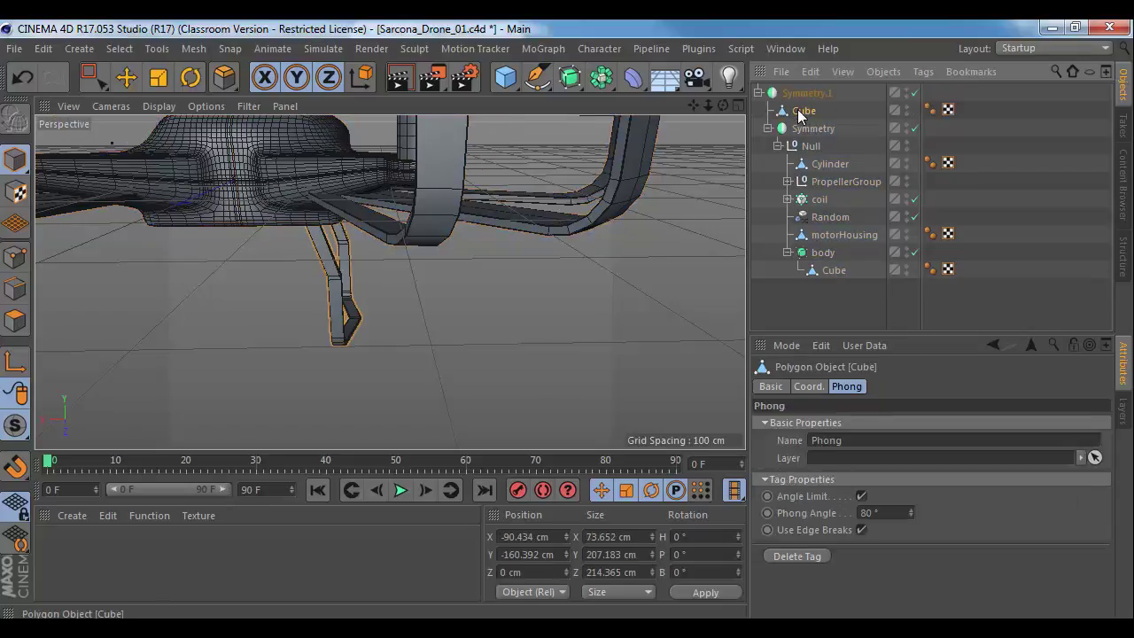
middle_click_drag(559, 242, 579, 346, "alt")
left_click_drag(579, 345, 588, 348, "alt")
key("ctrl+z")
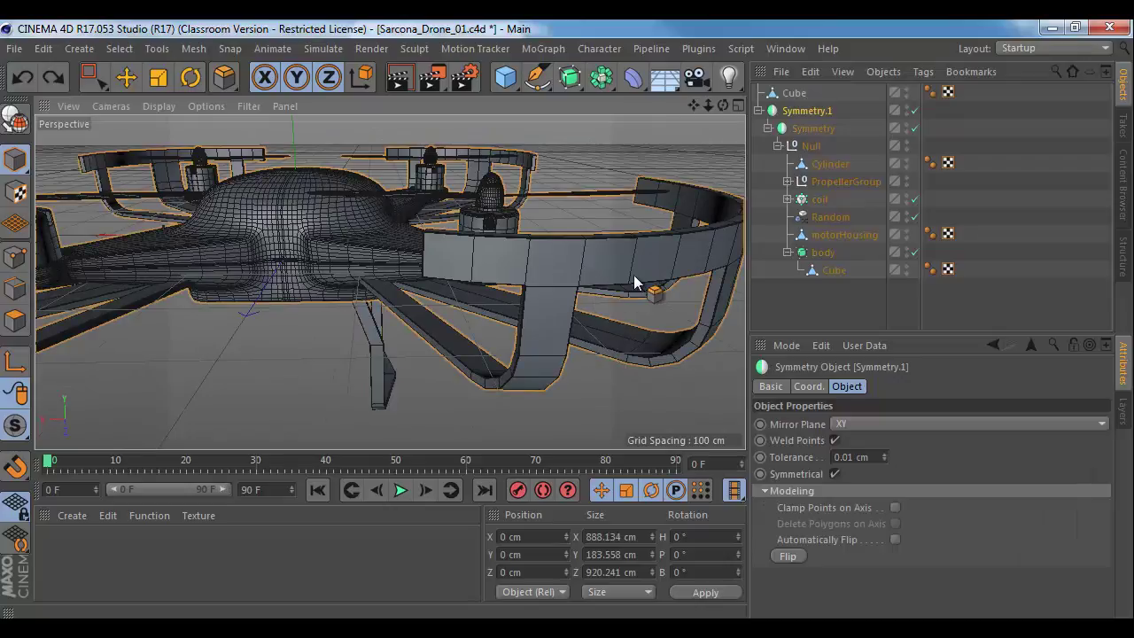
left_click_drag(633, 275, 621, 284, "alt")
left_click_drag(794, 99, 810, 105)
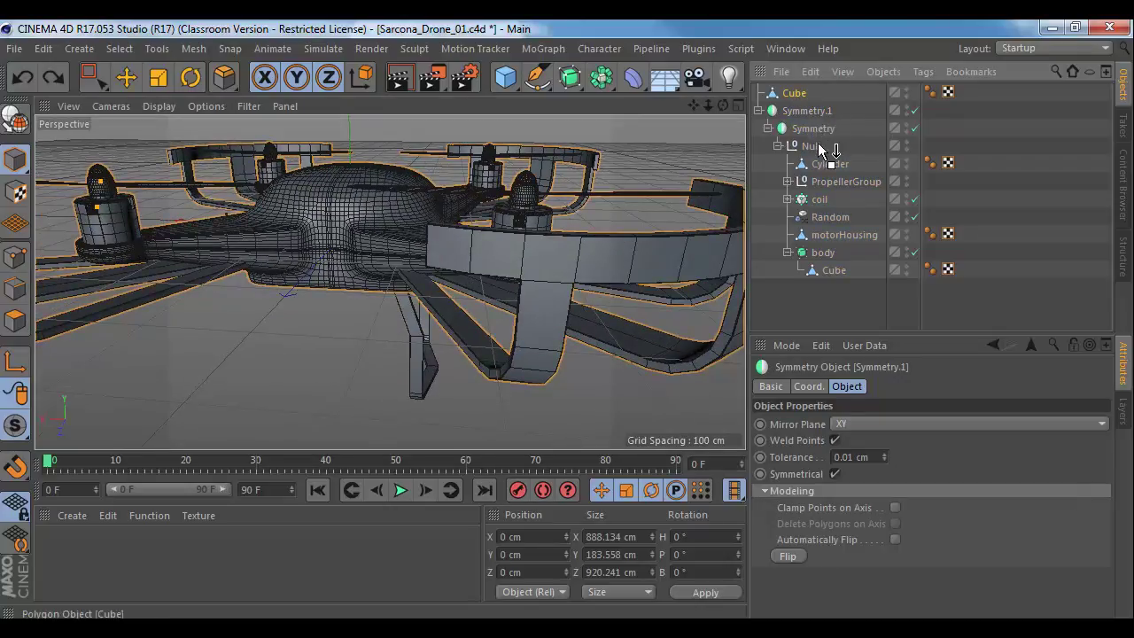
left_click_drag(802, 93, 791, 98)
Step: Add a new Symmetry object and make the landing leg Cube its child to mirror the leg
left_click_drag(591, 297, 571, 244, "alt")
left_click(783, 92)
left_click(572, 78)
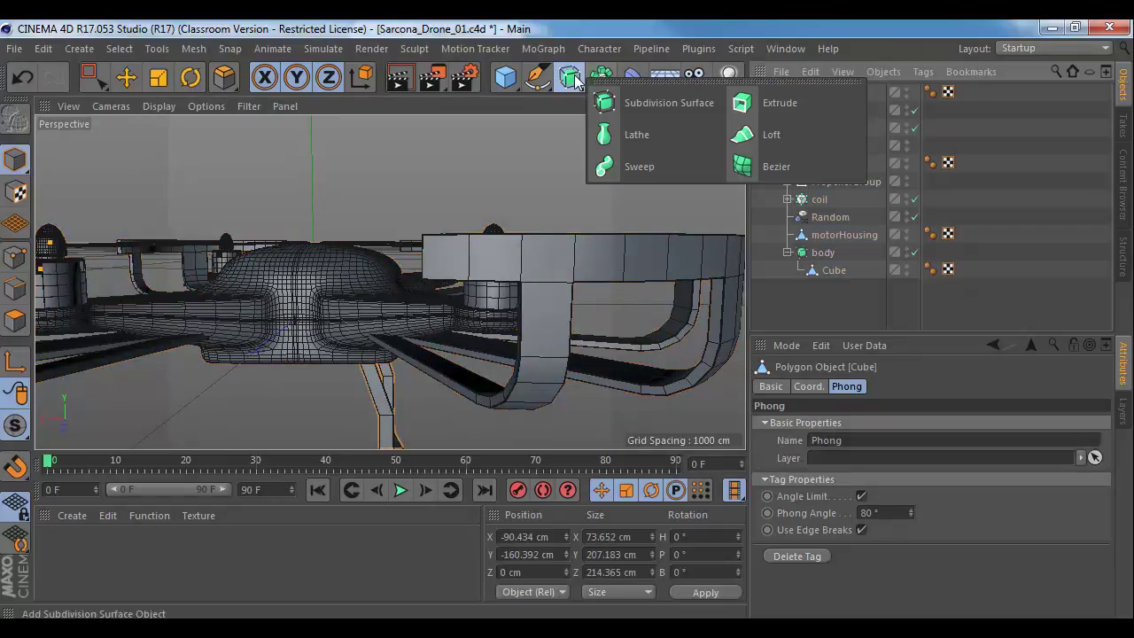
left_click(603, 78)
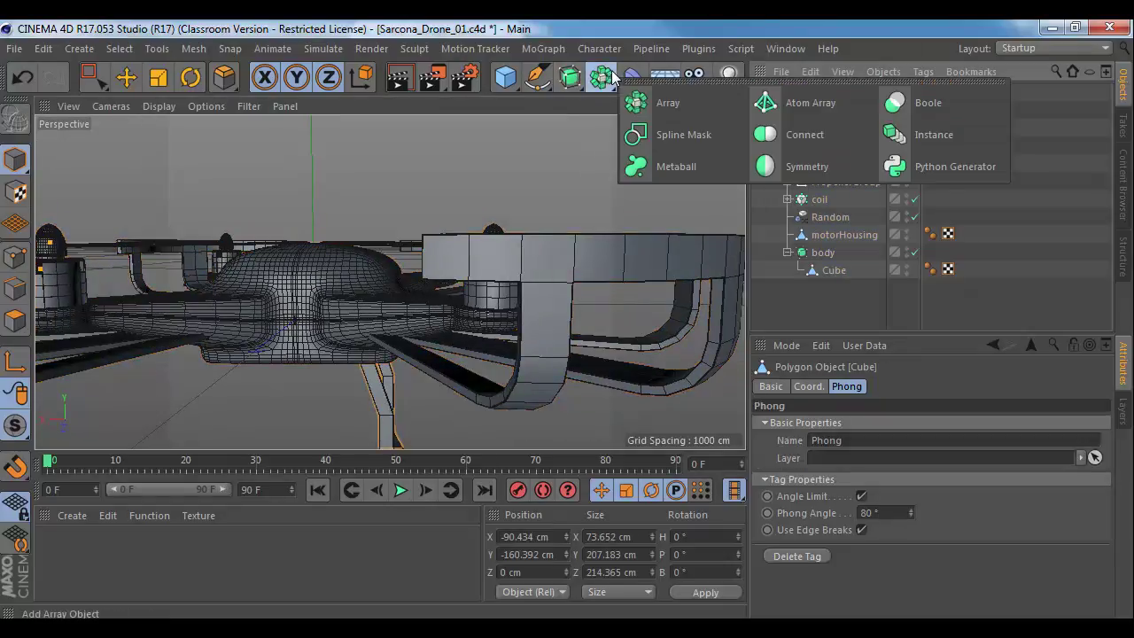
left_click(779, 164)
left_click_drag(794, 112, 799, 96)
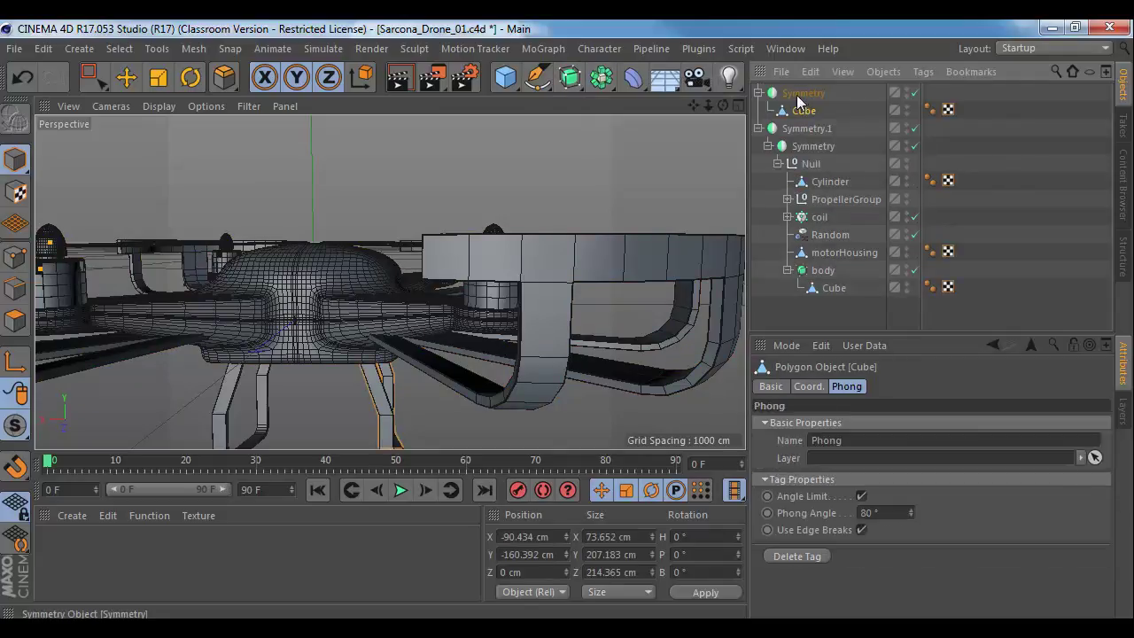
Step: Add a Subdivision Surface as parent of the landing leg's Symmetry object to smooth both legs
left_click_drag(504, 302, 527, 228, "alt")
right_click_drag(526, 228, 491, 243, "alt")
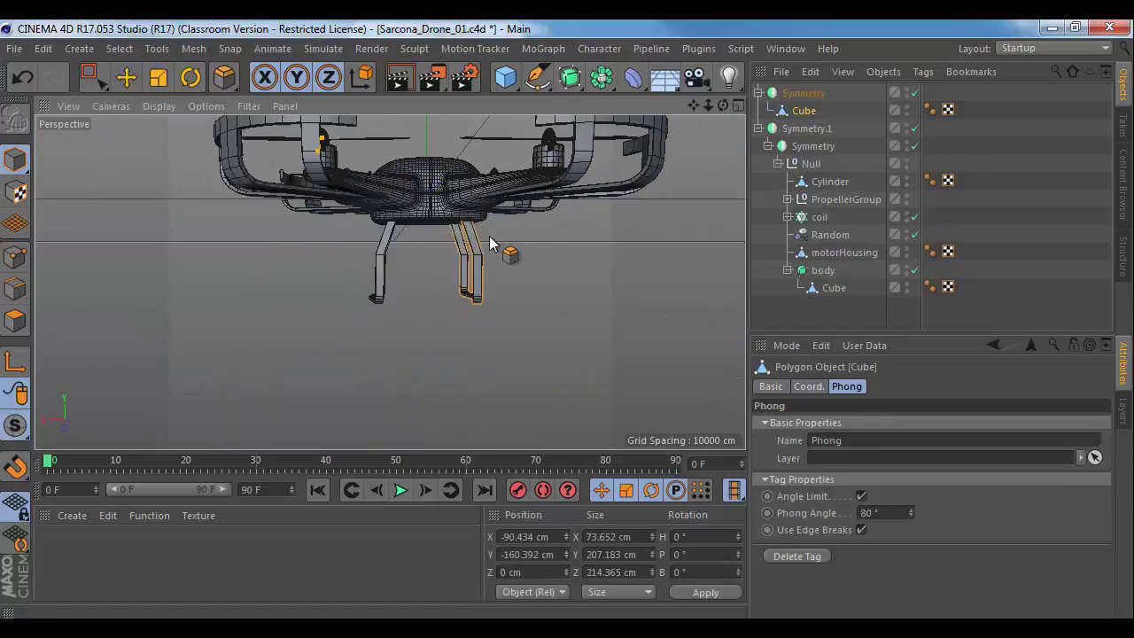
left_click_drag(491, 242, 529, 286, "alt")
left_click(808, 95)
left_click(570, 77, "alt")
right_click_drag(531, 286, 597, 294, "alt")
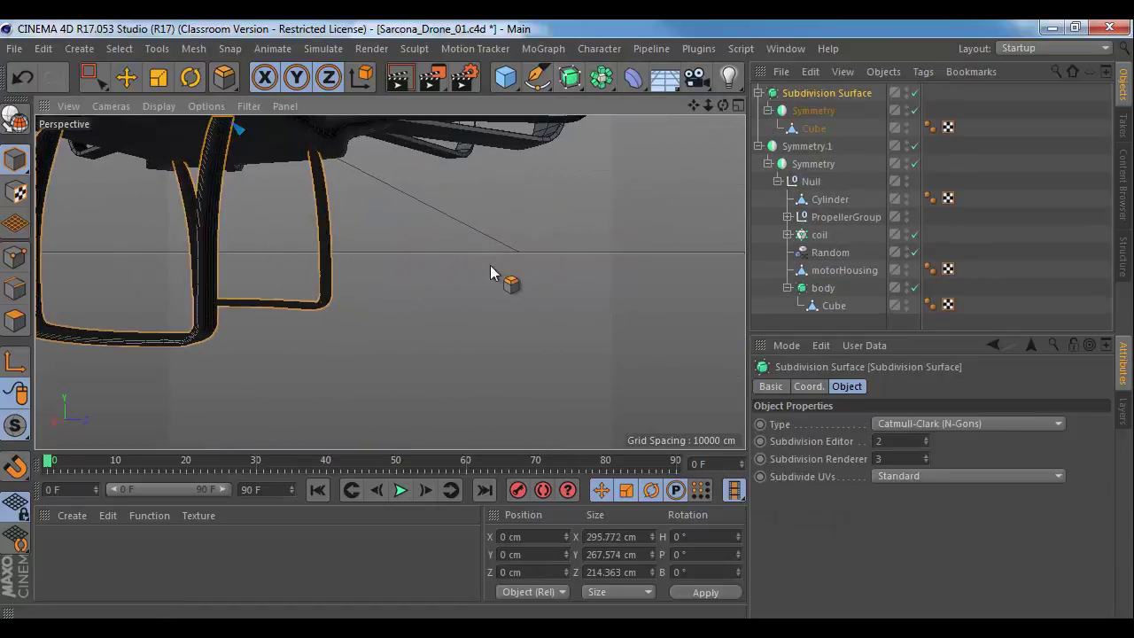
middle_click_drag(490, 265, 510, 339, "alt")
left_click_drag(517, 339, 371, 285, "alt")
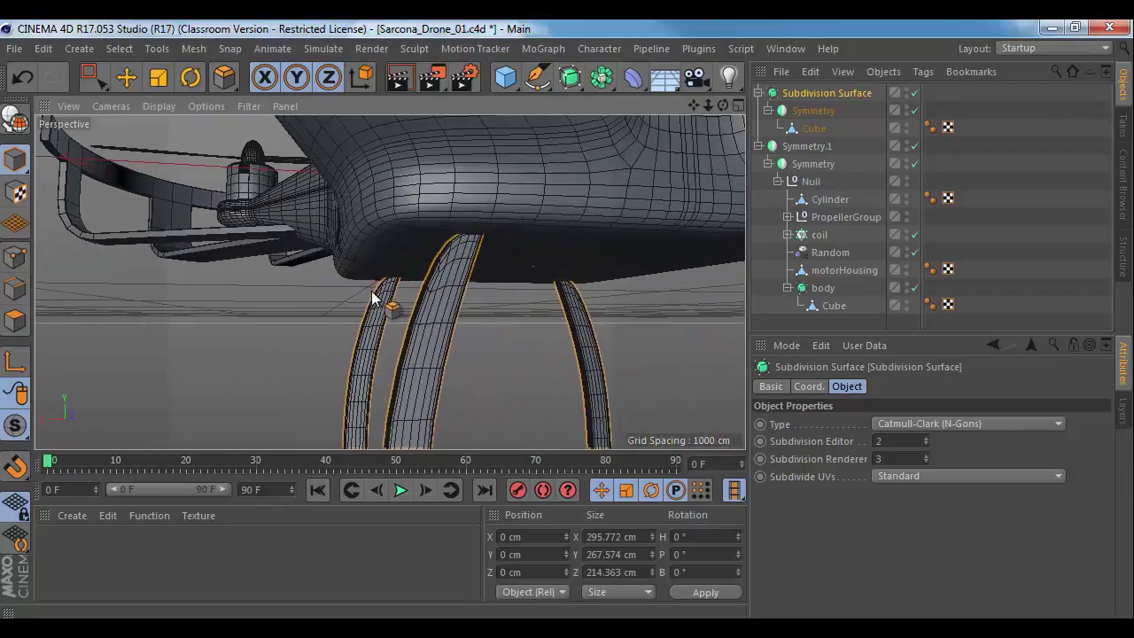
Step: Disable the landing leg's Symmetry and Subdivision Surface generators, and isolate its Cube with Viewport Solo
left_click(813, 130)
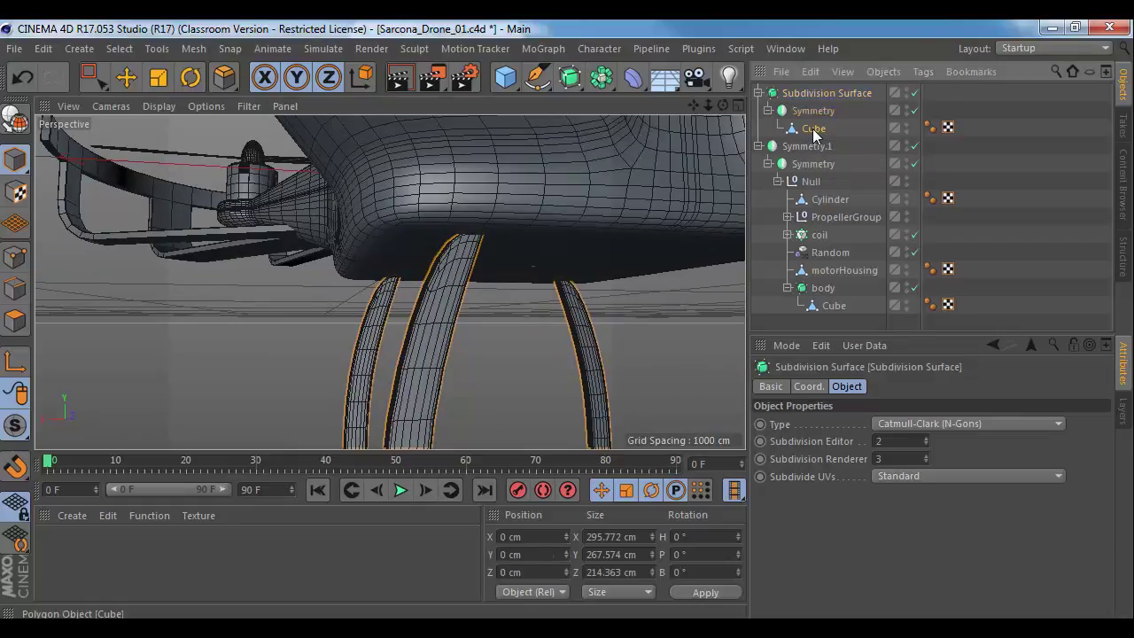
left_click(915, 110)
left_click(915, 92)
left_click_drag(541, 228, 375, 287, "alt")
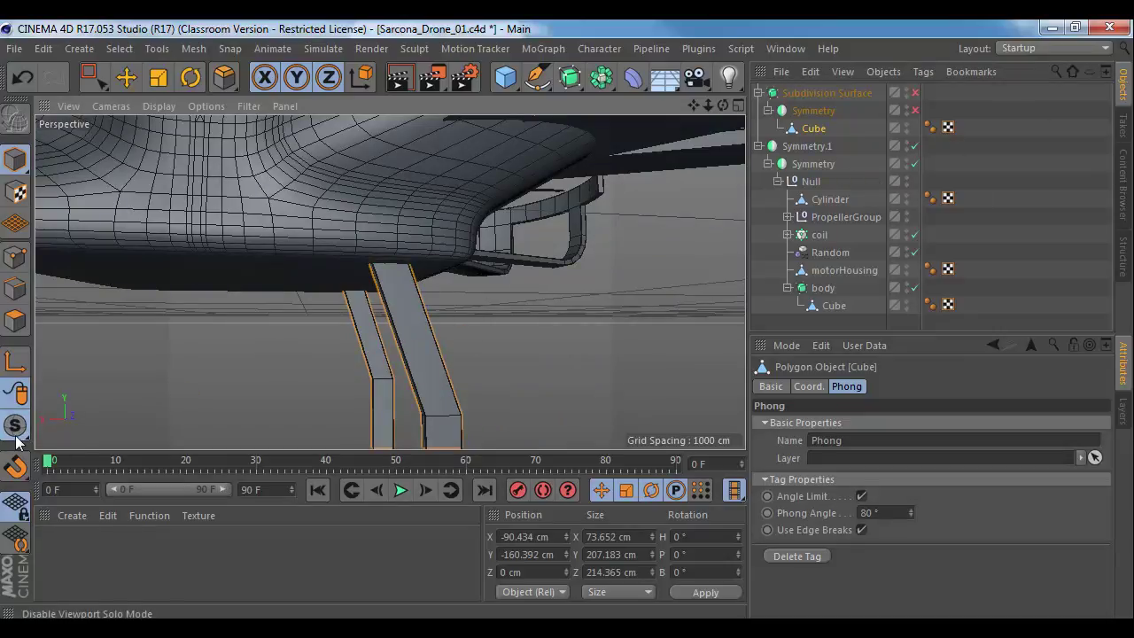
left_click_drag(14, 435, 79, 490)
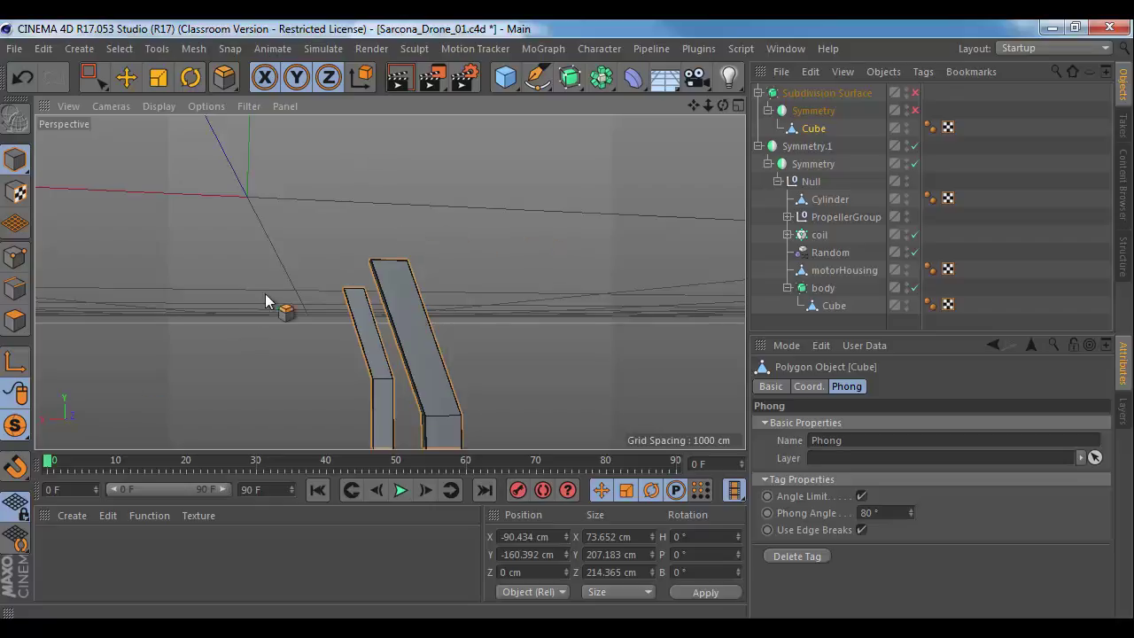
Step: Cut edge loops with the Knife in Loop mode close to the upper ends of the landing leg Cube
left_click(15, 288)
key("k")
key("l")
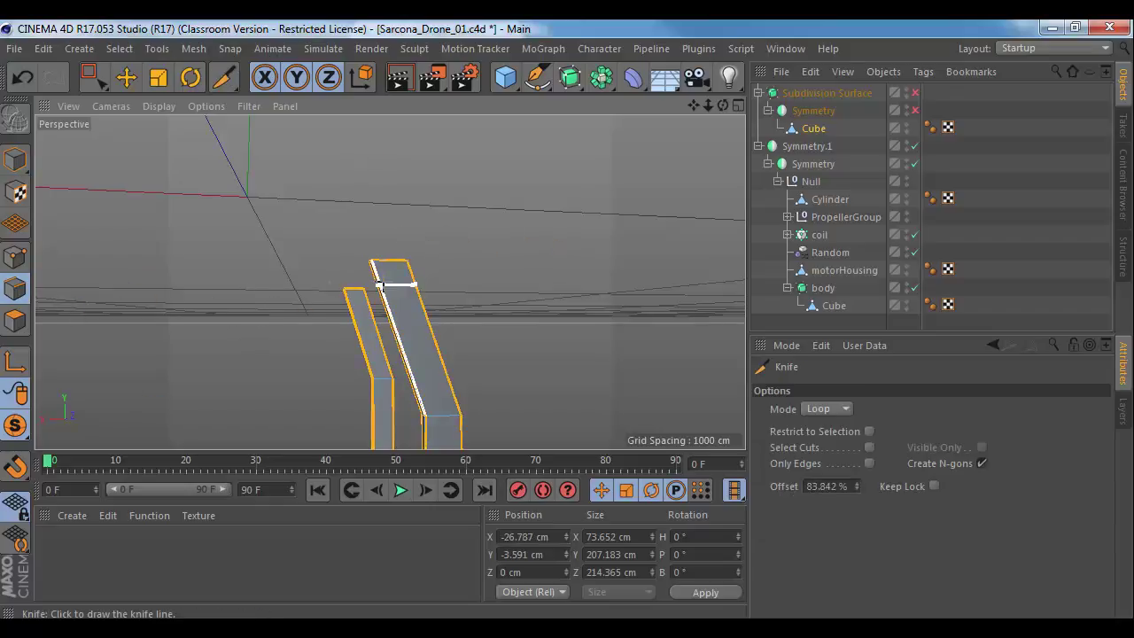
scroll(337, 260, "up", 5)
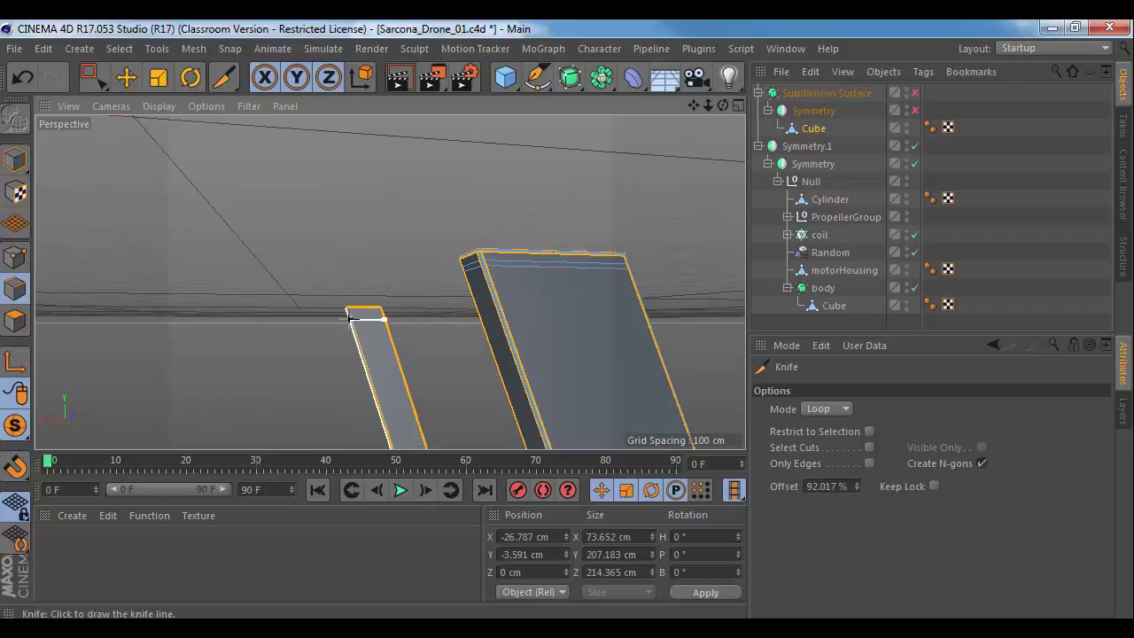
right_click_drag(308, 306, 418, 323, "alt")
middle_click_drag(554, 341, 390, 283, "alt")
right_click_drag(390, 283, 520, 334, "alt")
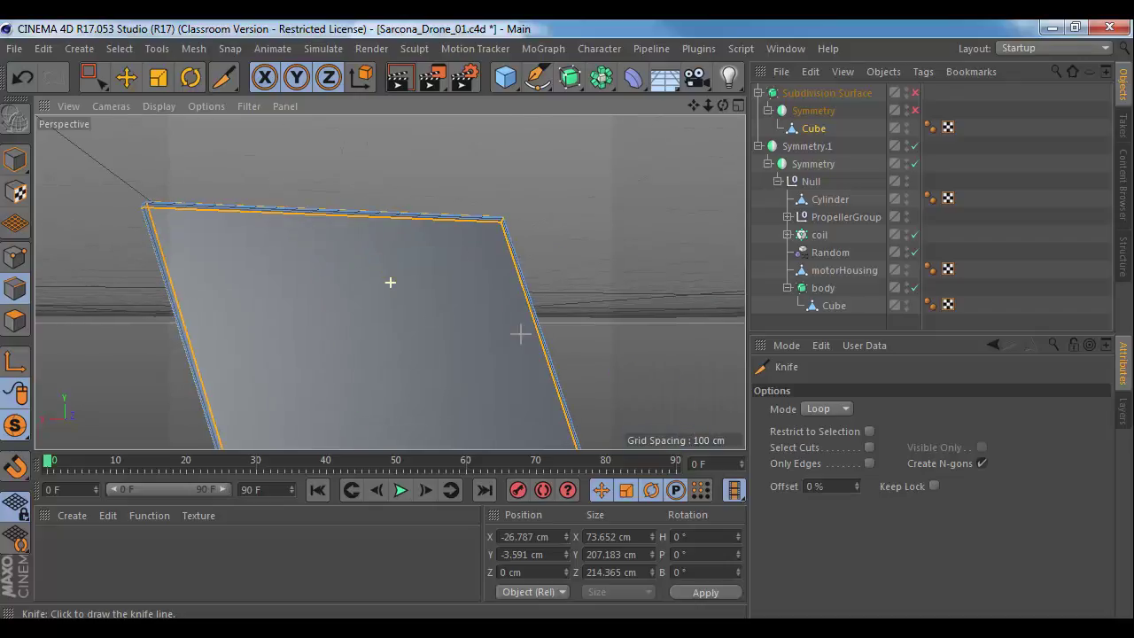
left_click(155, 226)
scroll(669, 291, "down", 3)
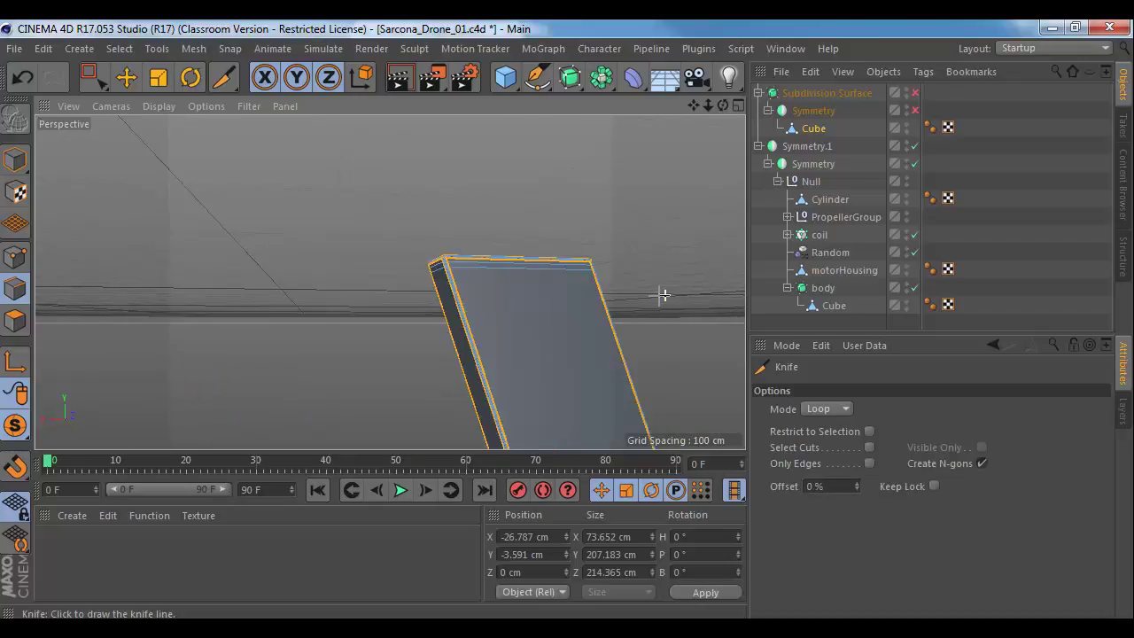
Step: Re-enable the landing leg's Subdivision Surface and Symmetry generators, return to Model mode and turn off Viewport Solo
left_click(916, 92)
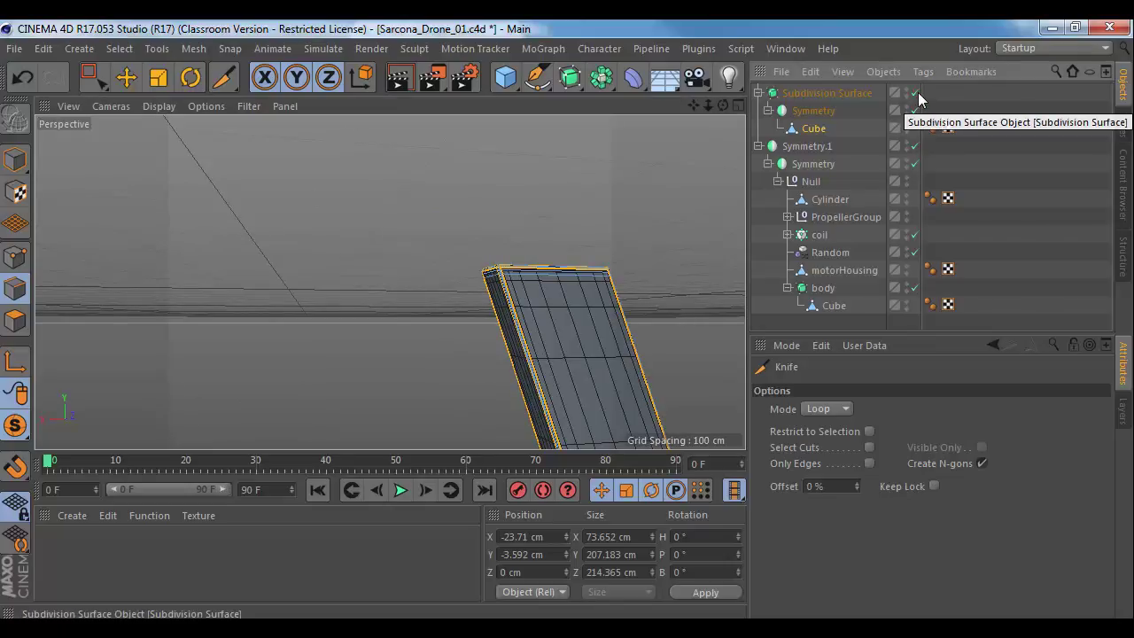
scroll(643, 268, "down", 5)
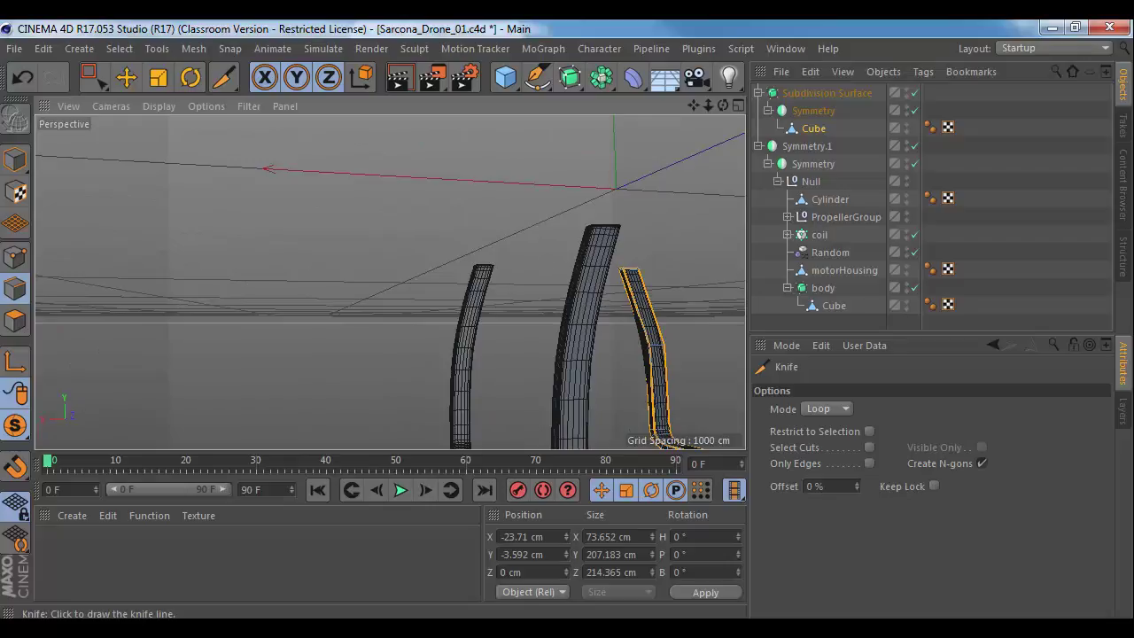
left_click_drag(581, 380, 273, 263, "alt")
left_click(15, 159)
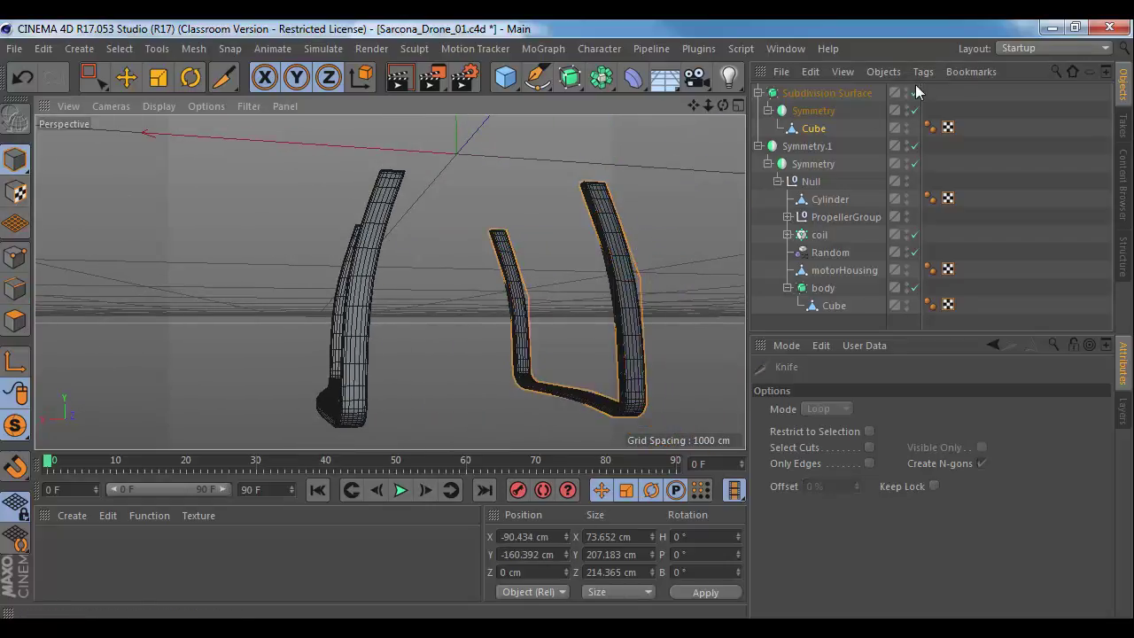
left_click_drag(15, 427, 94, 450)
Step: Examine the whole drone and the mesh around the centre seams on top of the body
scroll(567, 312, "down", 3)
left_click_drag(474, 321, 485, 388, "alt")
scroll(485, 388, "up", 10)
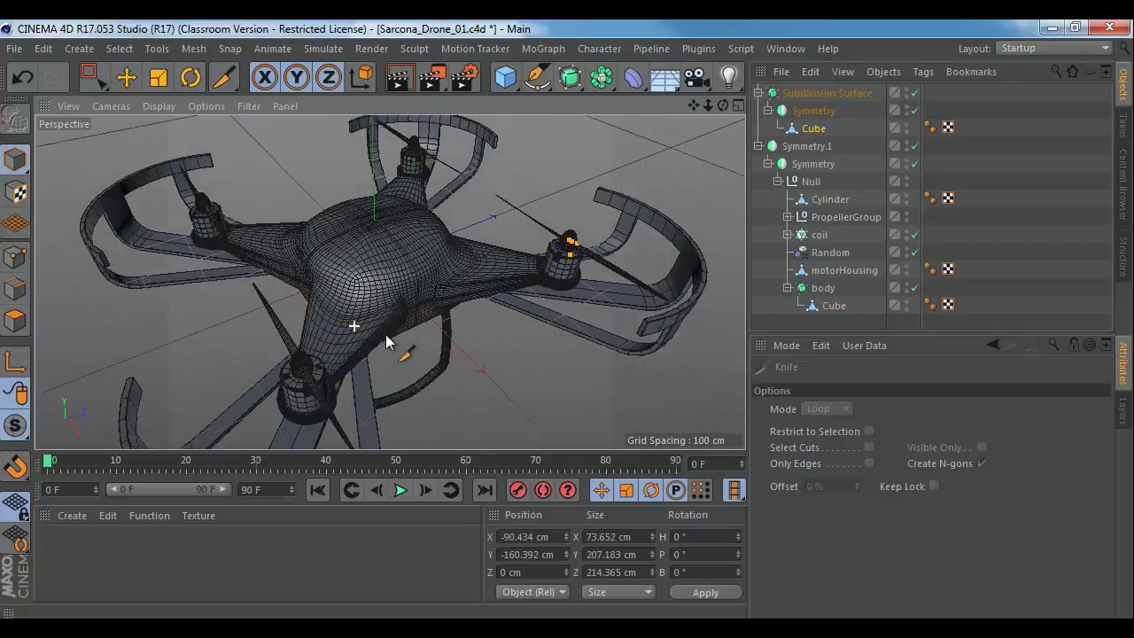
right_click_drag(448, 341, 311, 346, "alt")
left_click_drag(304, 346, 461, 310, "alt")
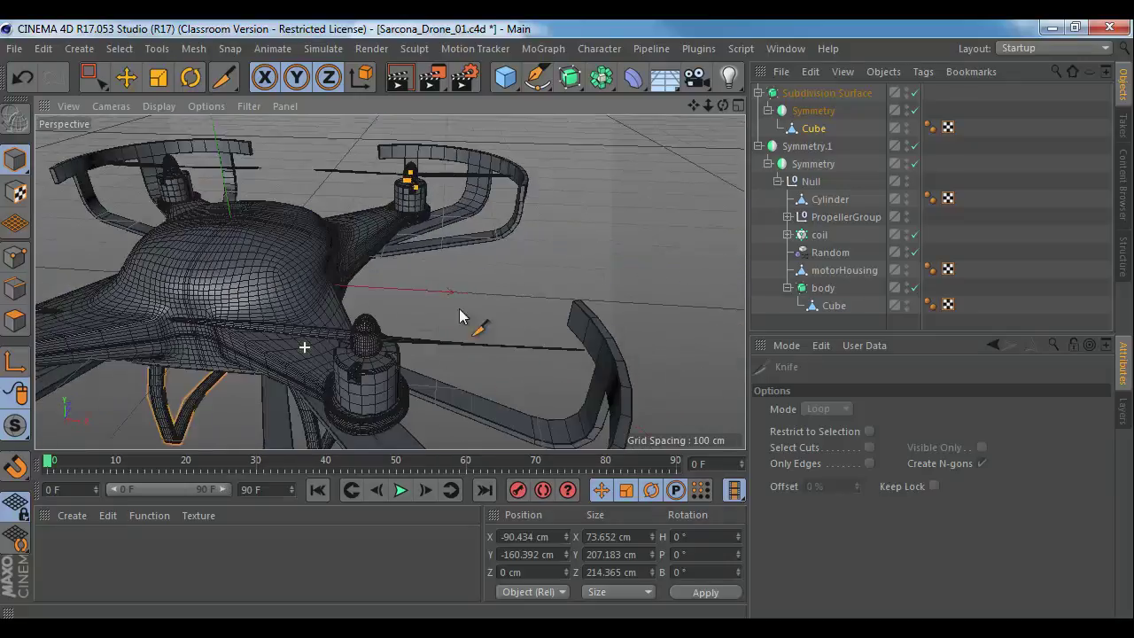
left_click_drag(390, 281, 470, 297, "alt")
left_click_drag(337, 326, 348, 337, "alt")
scroll(348, 343, "up", 8)
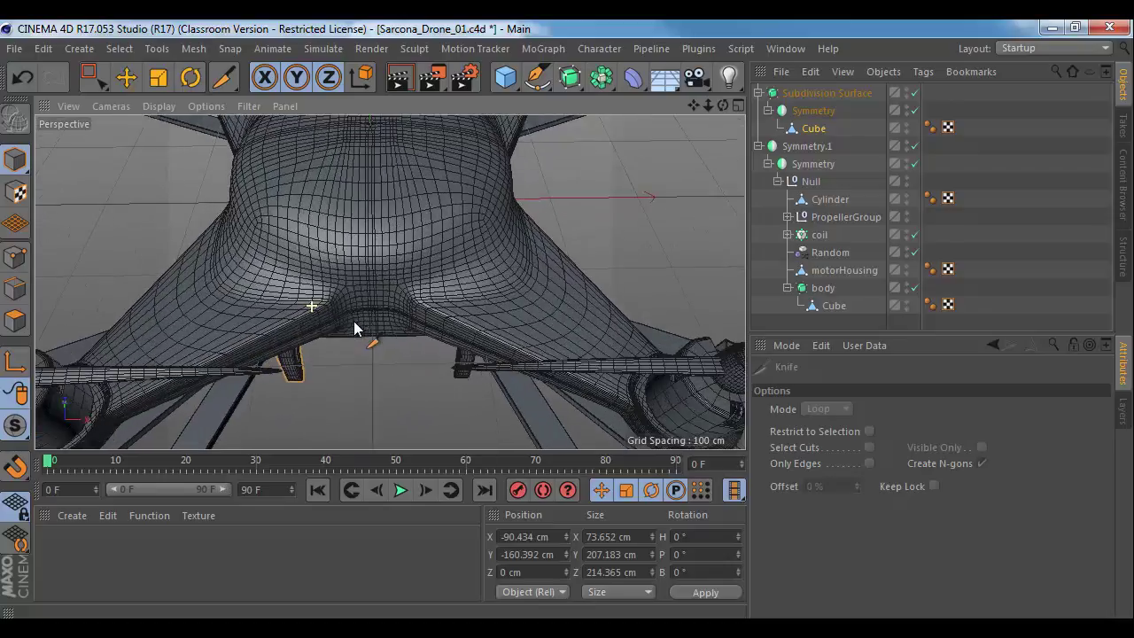
left_click_drag(419, 308, 353, 347, "alt")
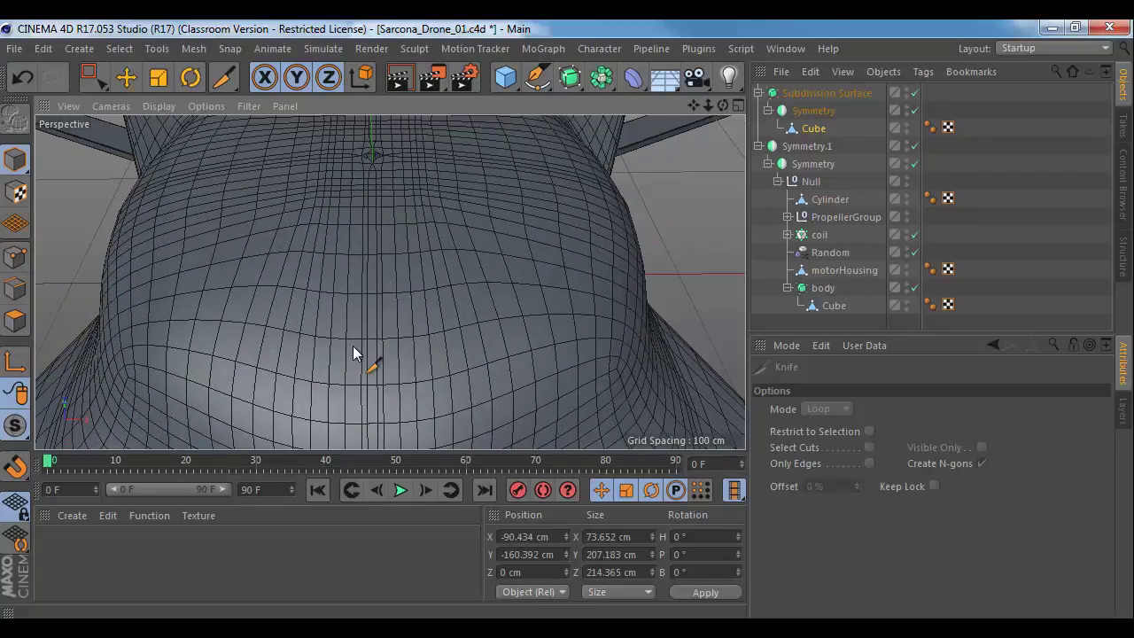
left_click_drag(333, 276, 370, 262, "alt")
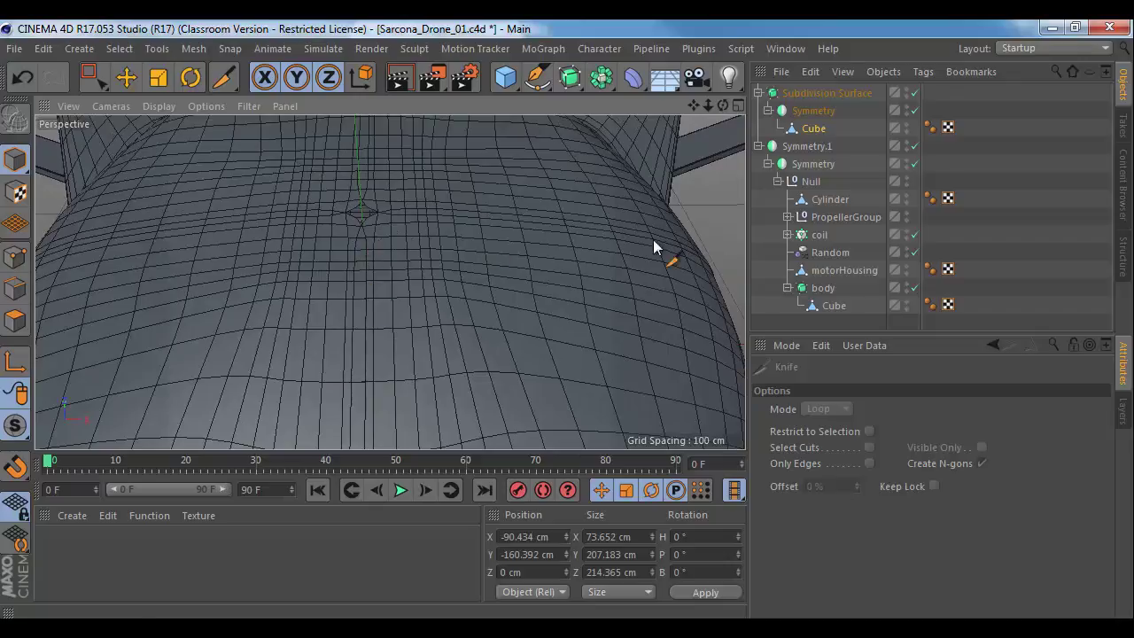
Step: Select the lengthwise centre seam edges of the body's Cube in Edge mode, working in a maximized Top view
left_click(834, 307)
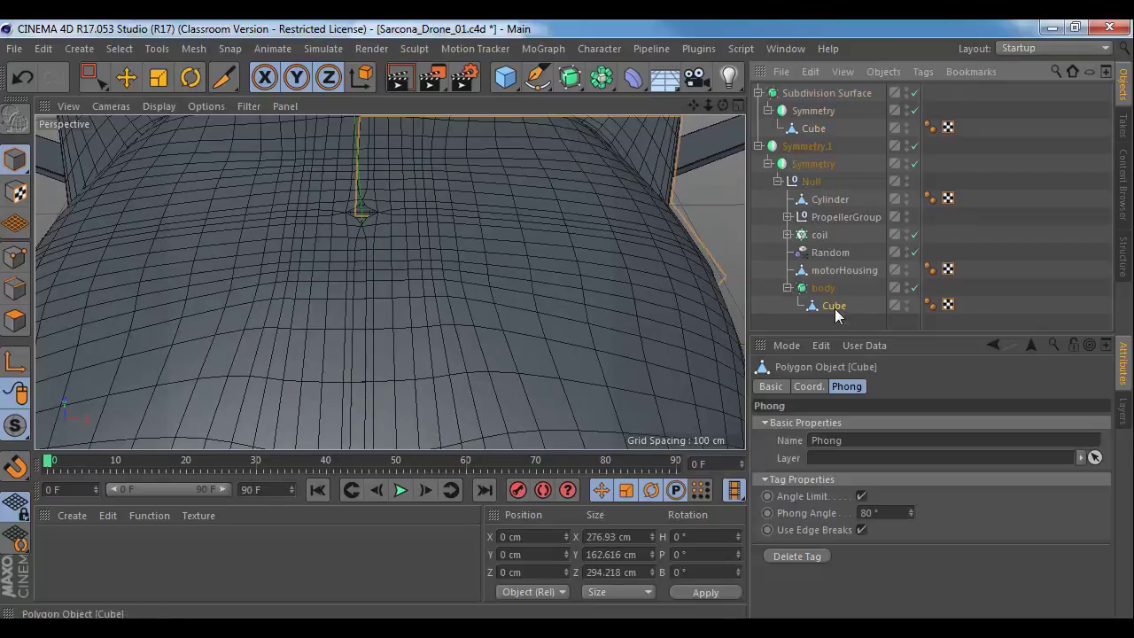
left_click_drag(587, 183, 721, 331, "alt")
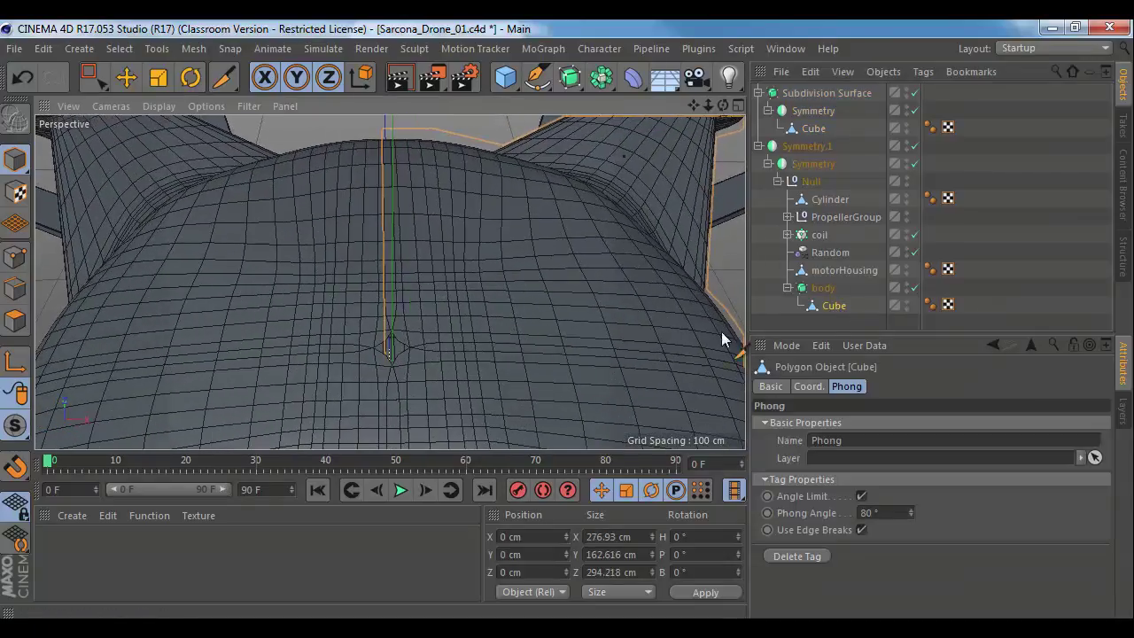
left_click(15, 288)
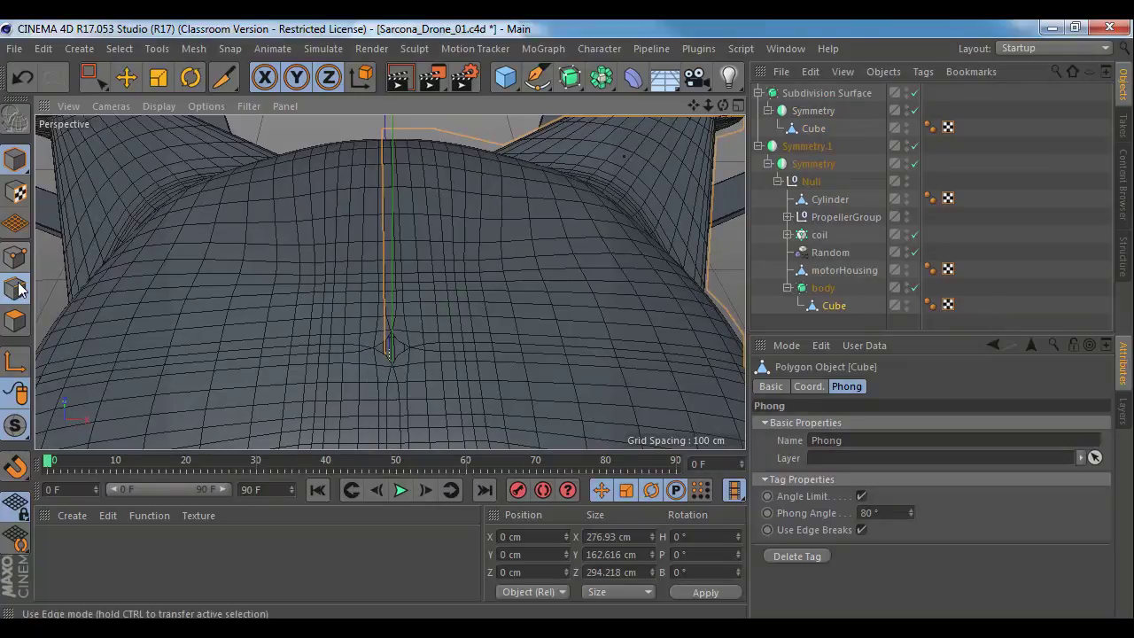
key("k")
key("k")
middle_click(401, 293)
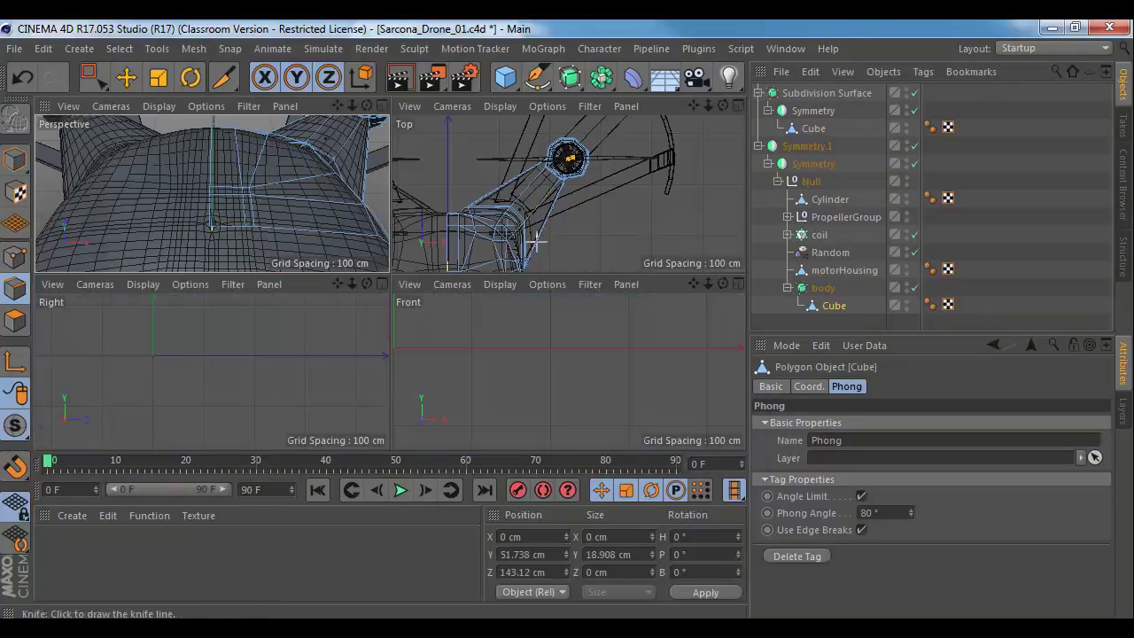
middle_click(536, 242)
middle_click_drag(189, 296, 410, 156, "alt")
right_click_drag(243, 227, 486, 232, "alt")
middle_click_drag(480, 243, 282, 389, "alt")
right_click_drag(293, 334, 375, 344, "alt")
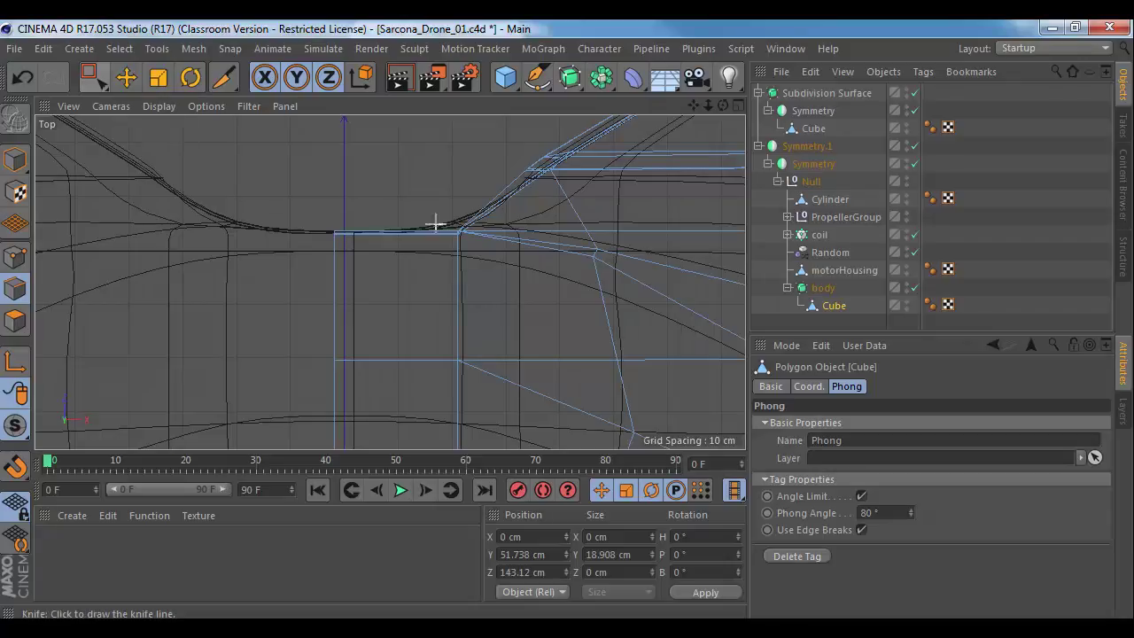
left_click(126, 77)
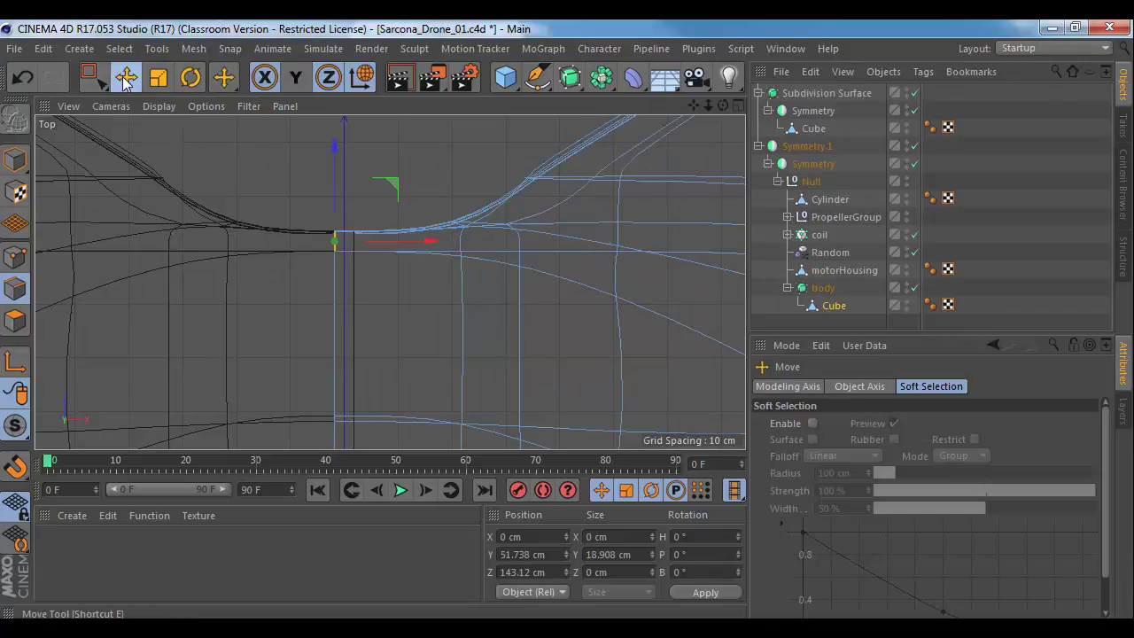
left_click(333, 341)
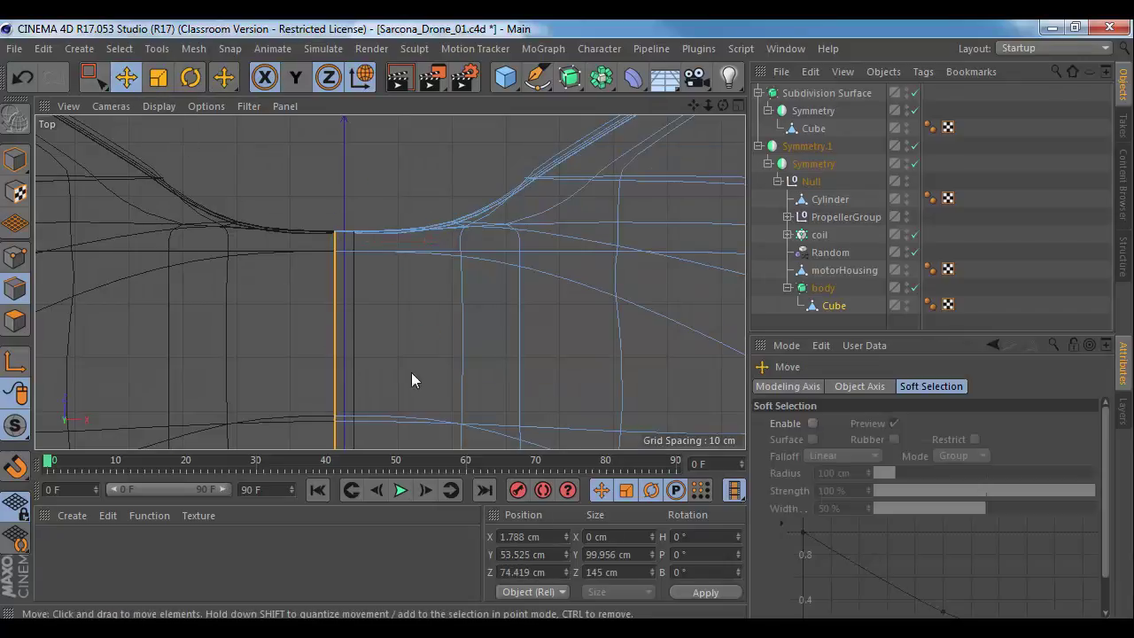
Step: Enable snapping and set the Workplane Snap and Grid Point Snap options
scroll(407, 380, "down", 4)
scroll(394, 168, "up", 4)
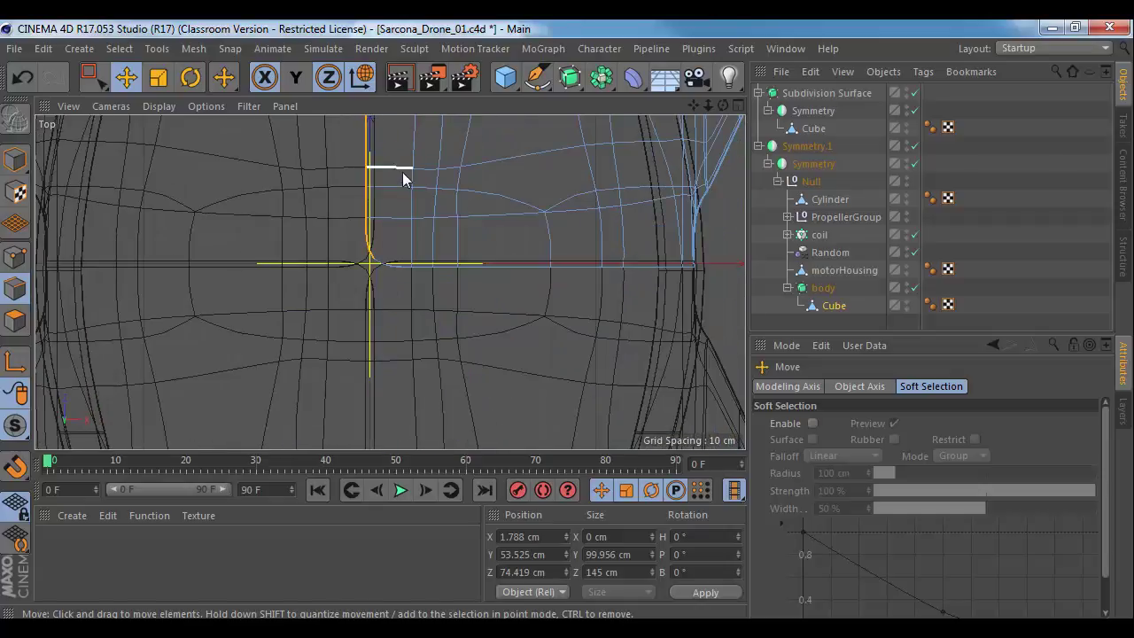
scroll(365, 257, "up", 3)
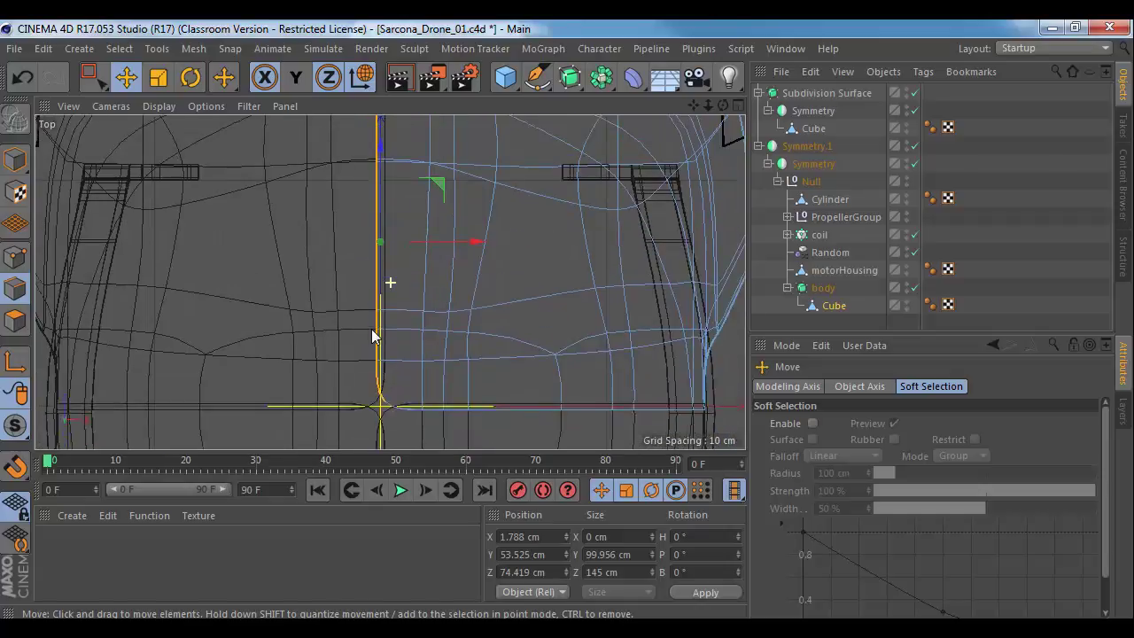
left_click(16, 469)
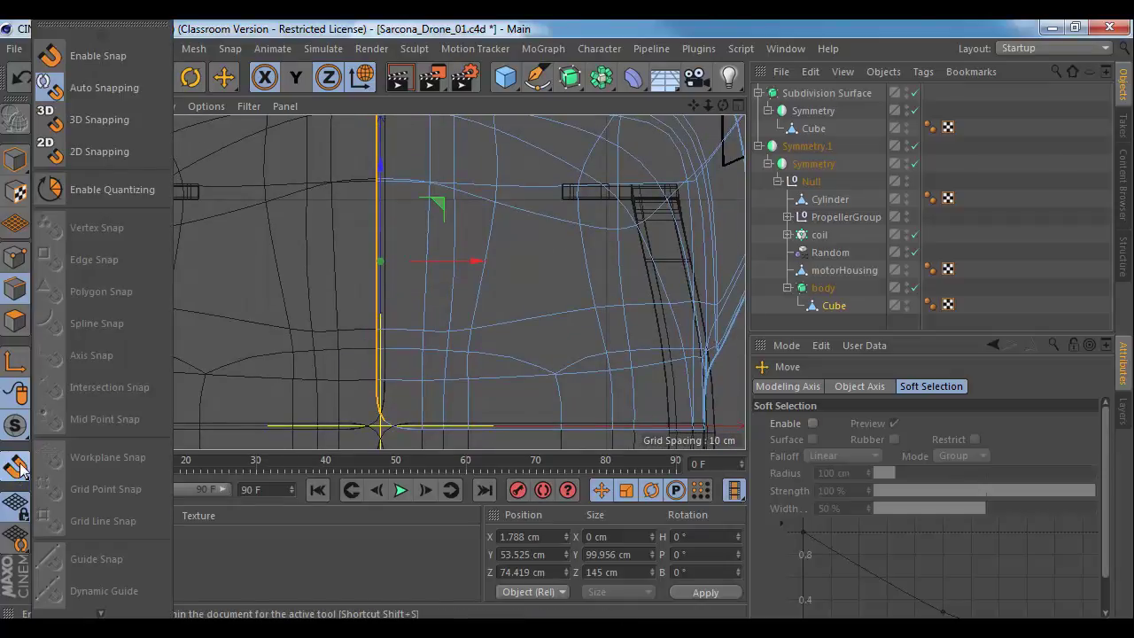
left_click(18, 468)
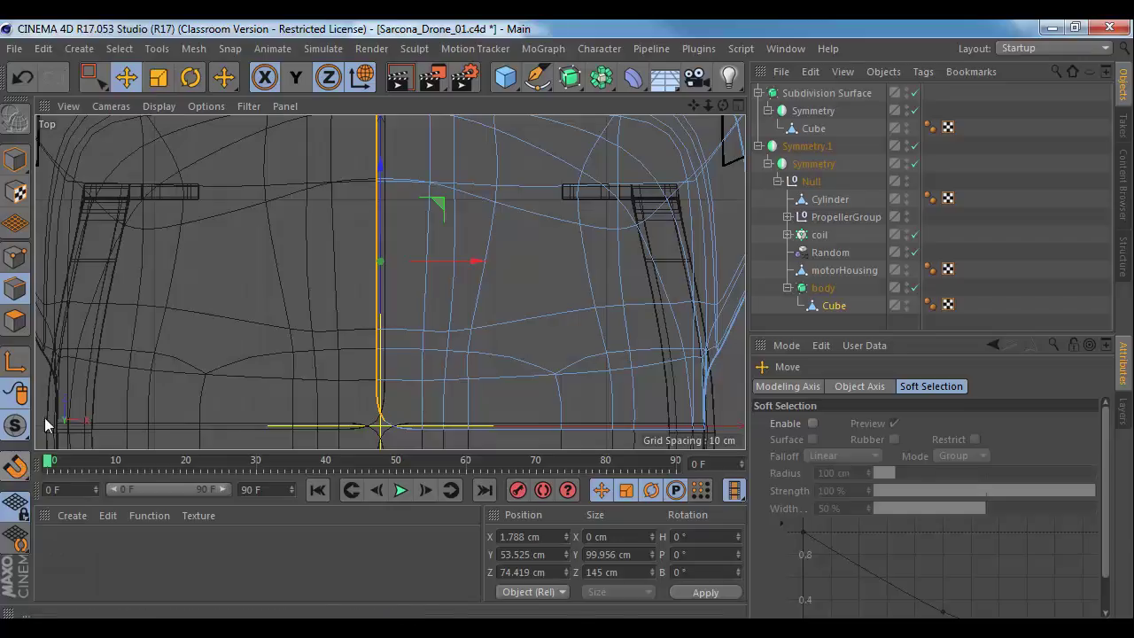
left_click(18, 466)
left_click(87, 459)
left_click(18, 469)
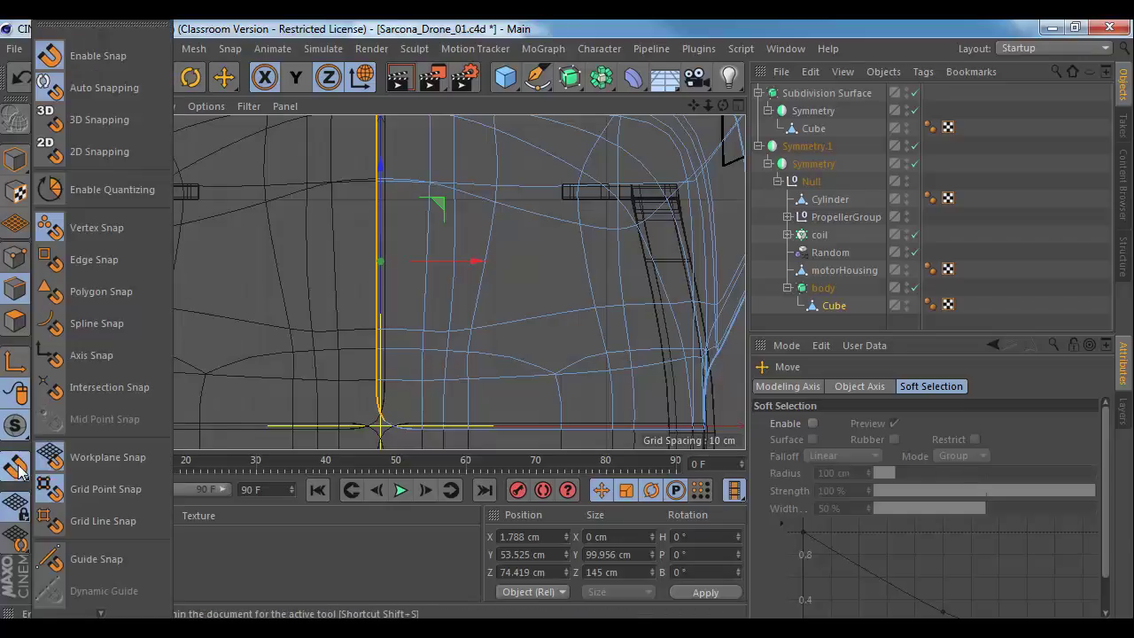
left_click(98, 488)
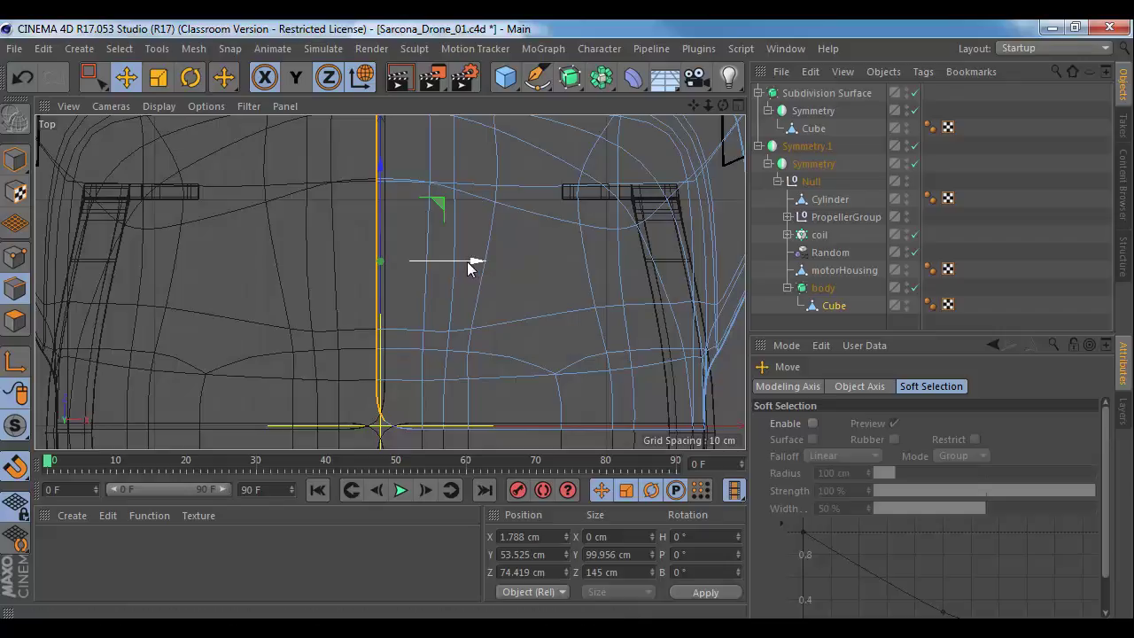
Step: Move the body's lengthwise centre seam edges along X to about 3.86 cm
mouse_move(468, 268)
left_mouse_down()
mouse_move(478, 262)
mouse_move(463, 254)
left_mouse_up()
scroll(456, 290, "up", 4)
left_click_drag(492, 373, 470, 228)
scroll(525, 266, "up", 3)
right_click_drag(525, 262, 563, 275, "alt")
scroll(461, 234, "up", 6)
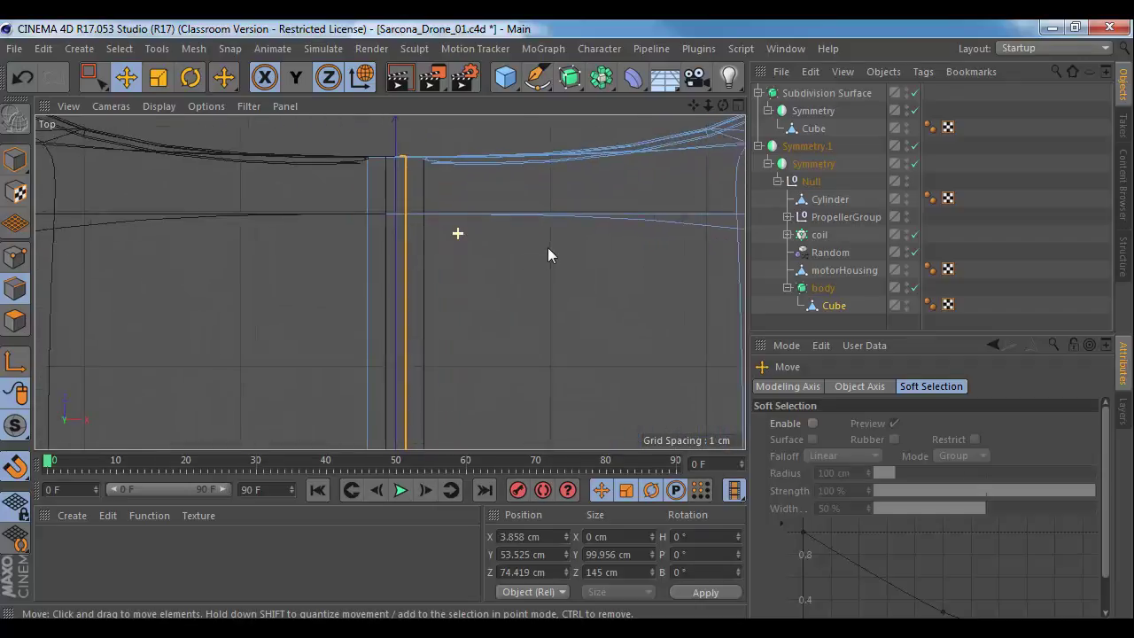
middle_click_drag(417, 320, 408, 272, "alt")
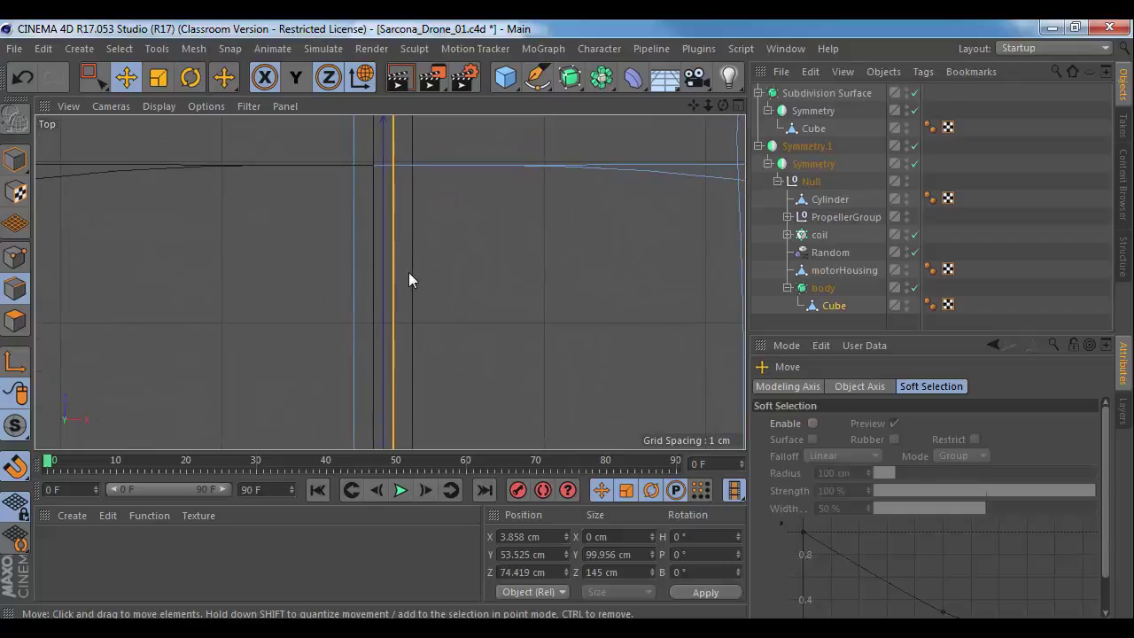
Step: Try to flatten the lengthwise centre seam edges by scaling them along X
key("t")
scroll(478, 329, "down", 10)
middle_click_drag(433, 360, 441, 159, "alt")
middle_click_drag(443, 265, 431, 94, "alt")
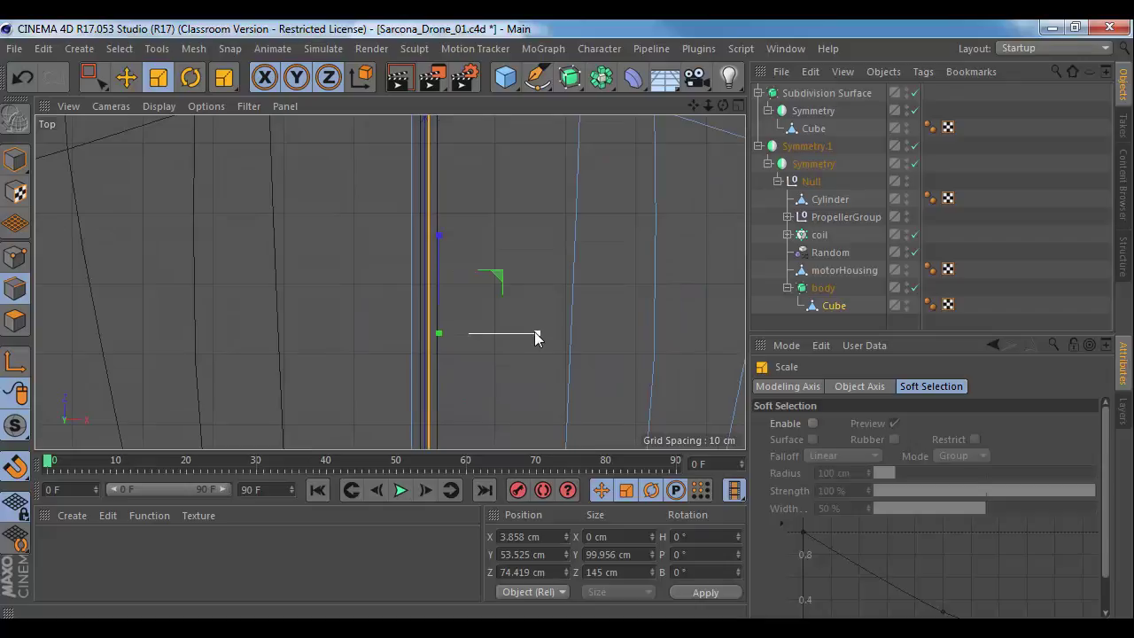
left_click_drag(535, 334, 438, 339)
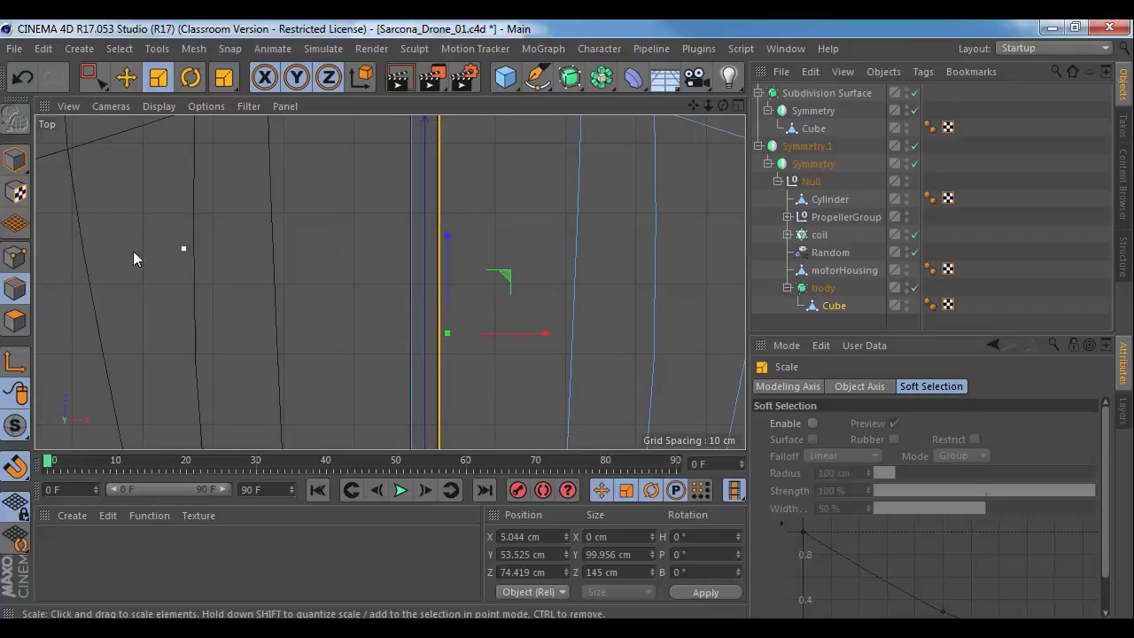
Step: Move the lengthwise centre seam edges back along X to about 3.3 cm, onto the mirror plane
left_click(126, 77)
left_click(296, 77)
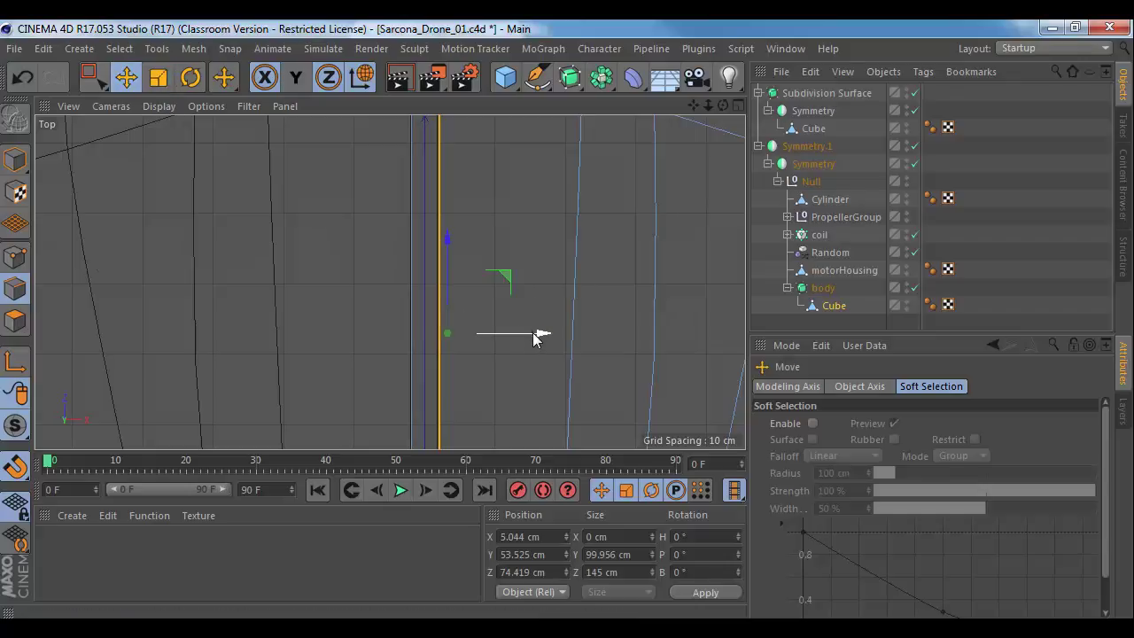
mouse_move(538, 334)
left_mouse_down()
mouse_move(501, 332)
mouse_move(524, 333)
left_mouse_up()
right_click_drag(376, 338, 575, 354, "alt")
middle_click_drag(563, 357, 411, 346, "alt")
left_click_drag(560, 305, 560, 308)
Step: Select the body's crosswise centre seam edges, flatten them along Z and move them to Z about 3.29 cm
right_click_drag(580, 349, 330, 306, "alt")
right_click_drag(575, 390, 240, 321, "alt")
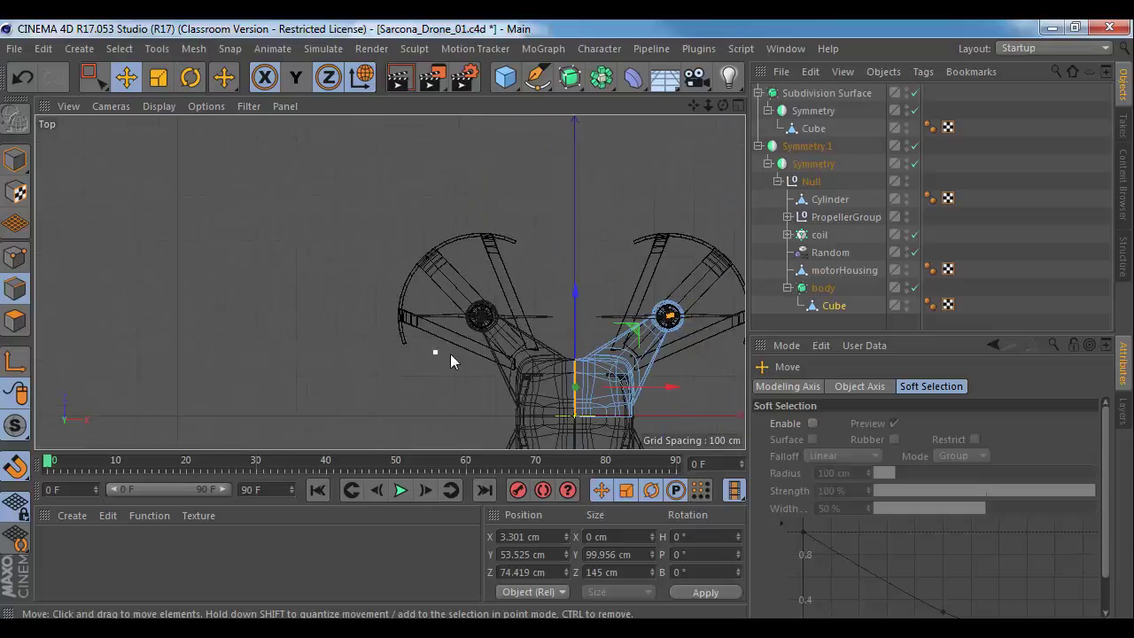
right_click_drag(450, 353, 563, 286, "alt")
double_click(487, 333)
middle_click_drag(429, 339, 428, 303, "alt")
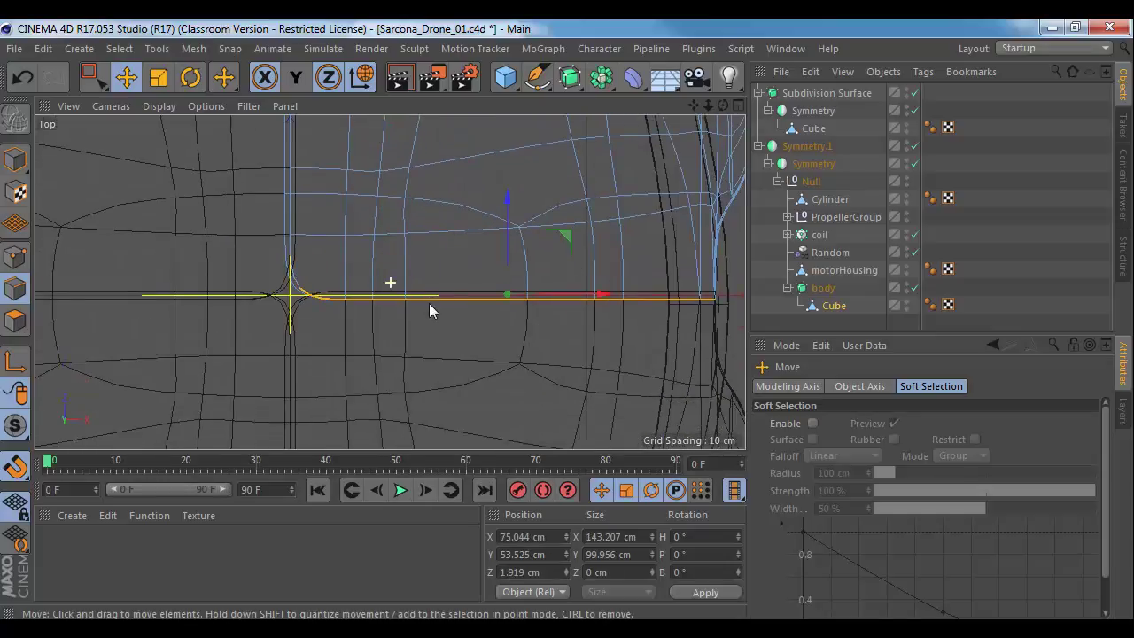
key("t")
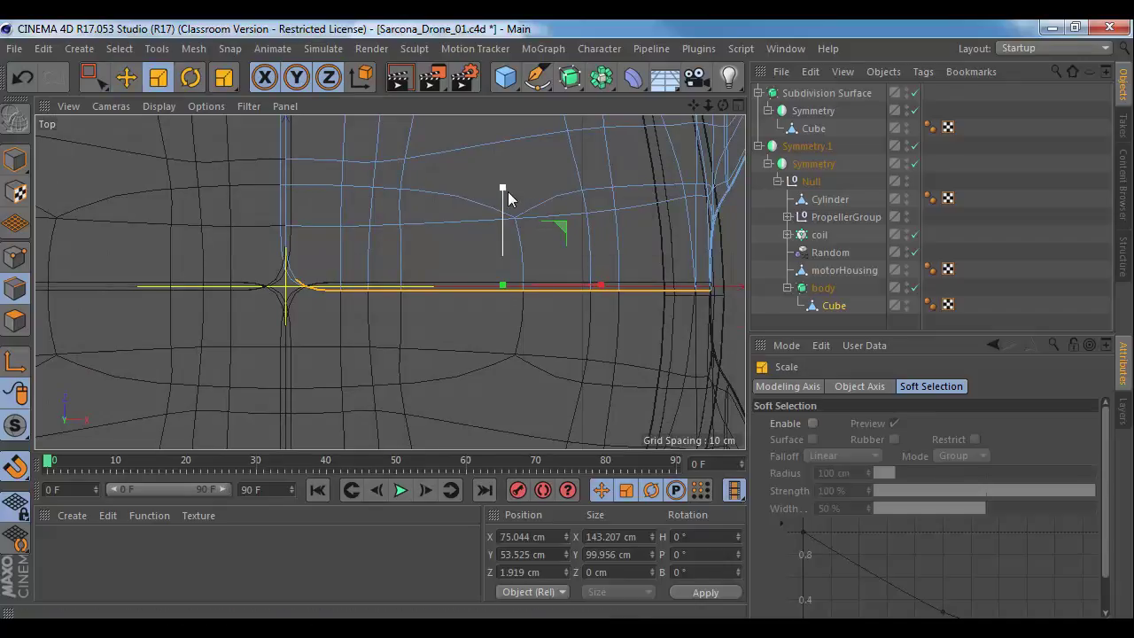
left_click_drag(504, 189, 504, 290)
key("e")
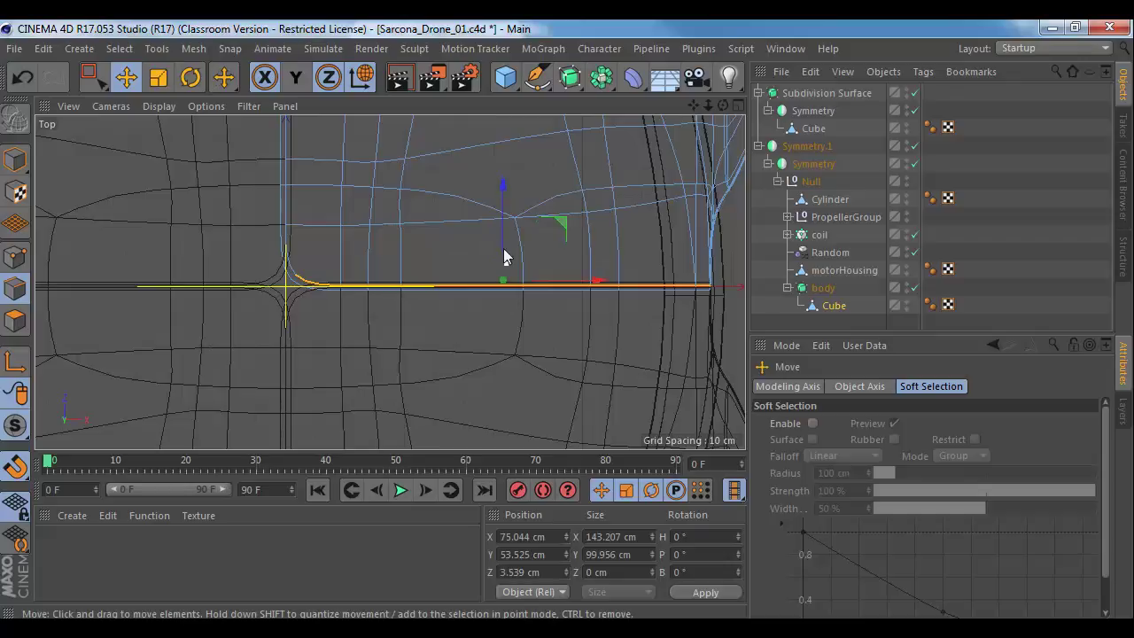
left_click_drag(504, 233, 511, 235)
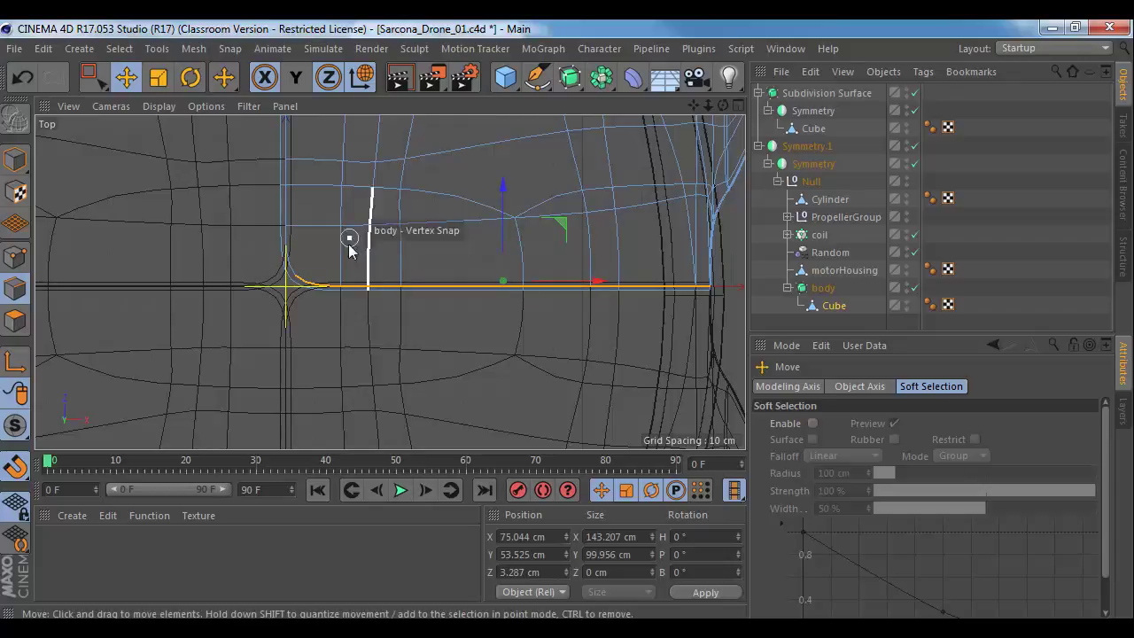
Step: Examine the body's centre seams and the whole mirrored drone in the perspective view, using shading without wireframe lines
middle_click(449, 262)
middle_click(309, 212)
left_click_drag(405, 256, 377, 251, "alt")
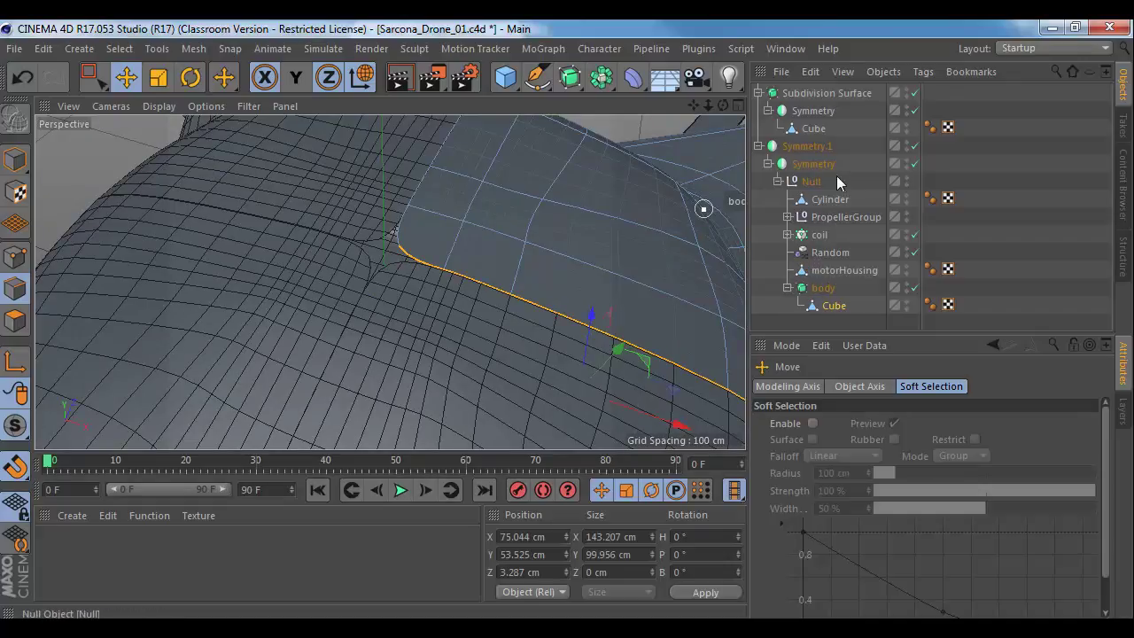
right_click_drag(561, 284, 470, 297, "alt")
mouse_move(519, 310)
left_mouse_down("alt")
mouse_move(480, 294)
mouse_move(469, 144)
mouse_move(511, 156)
mouse_move(529, 242)
mouse_move(500, 295)
mouse_move(382, 372)
left_mouse_up("alt")
left_click(153, 107)
left_click(169, 133)
right_click_drag(381, 380, 505, 325, "alt")
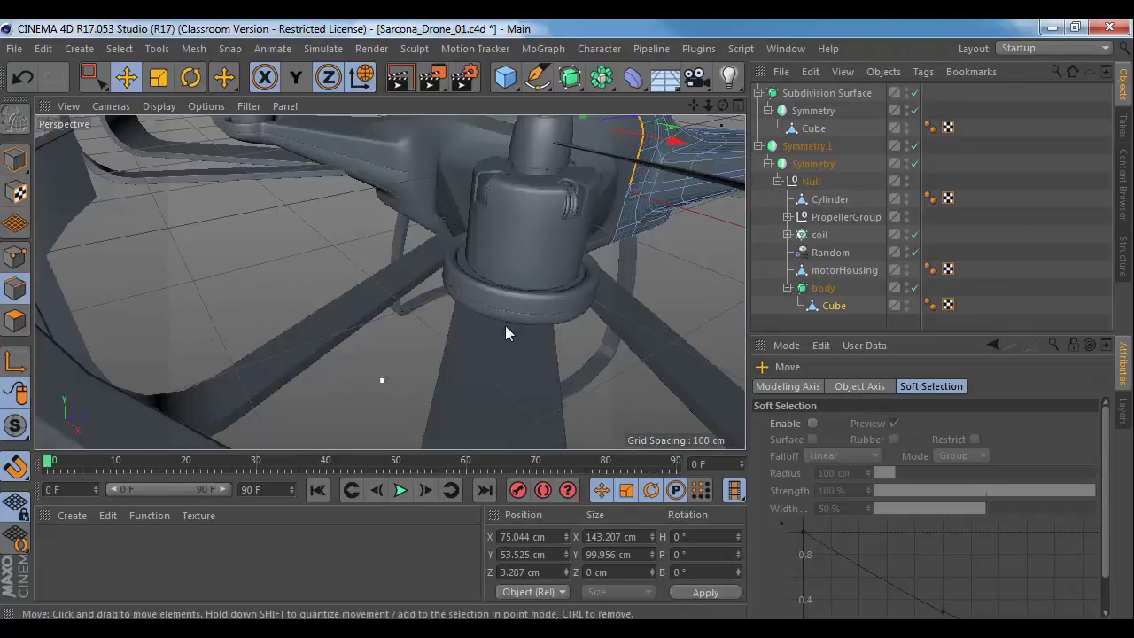
left_click_drag(390, 280, 389, 365, "alt")
right_click_drag(582, 292, 529, 296, "alt")
left_click_drag(529, 303, 492, 356, "alt")
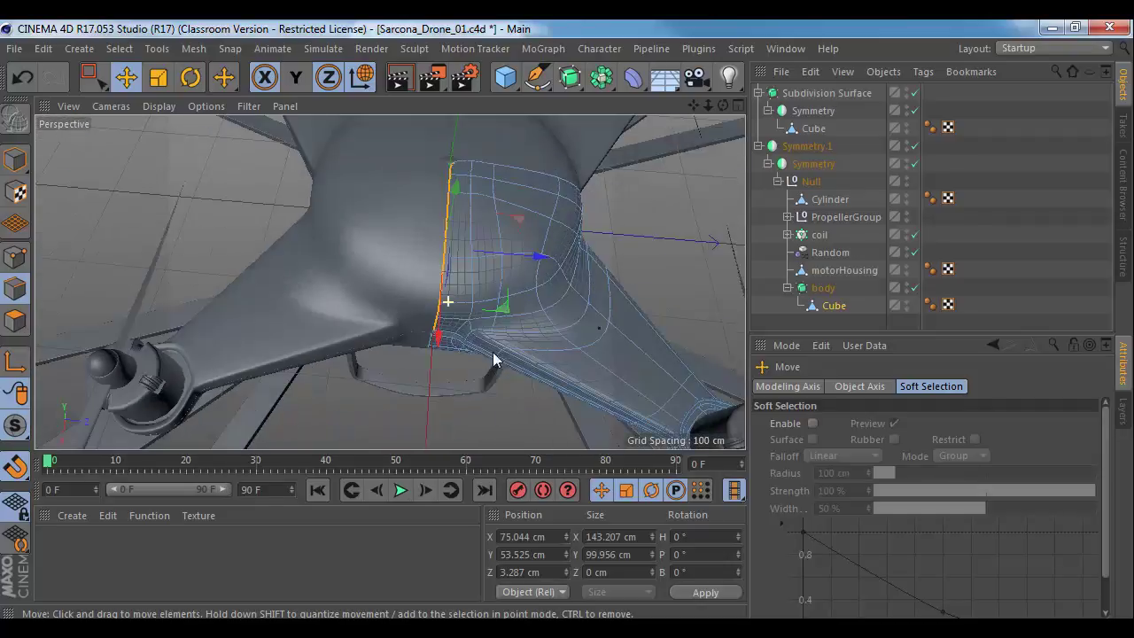
right_click_drag(541, 349, 451, 335, "alt")
left_click_drag(451, 334, 504, 336, "alt")
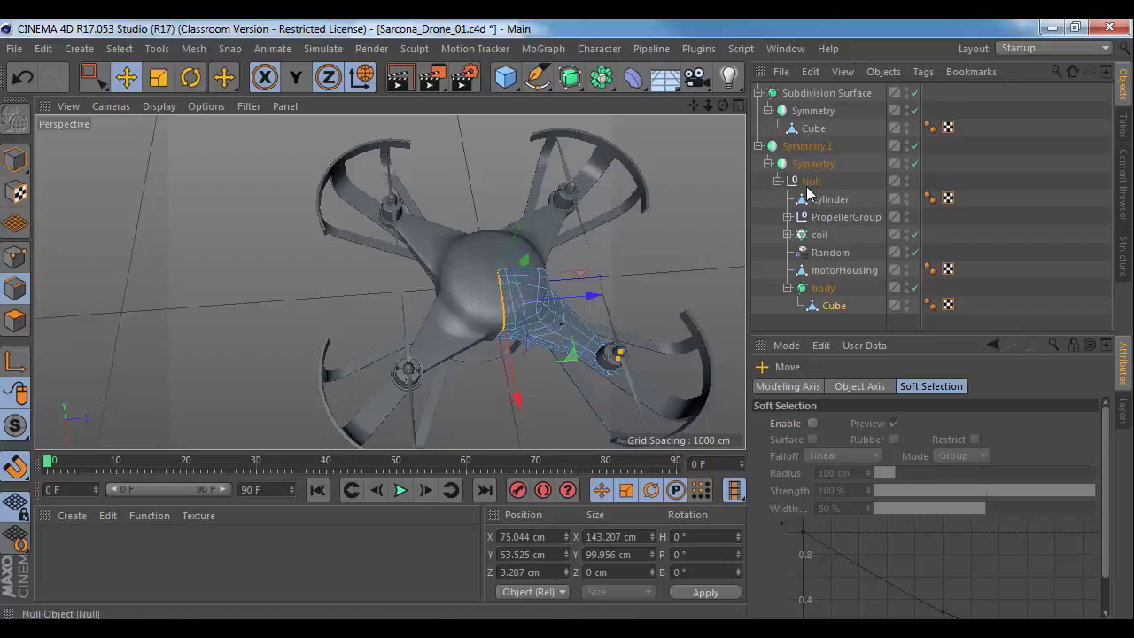
Step: Take the Null out of the nested Symmetry objects and unpack its child objects to the top level of the hierarchy
left_click_drag(808, 191, 797, 204)
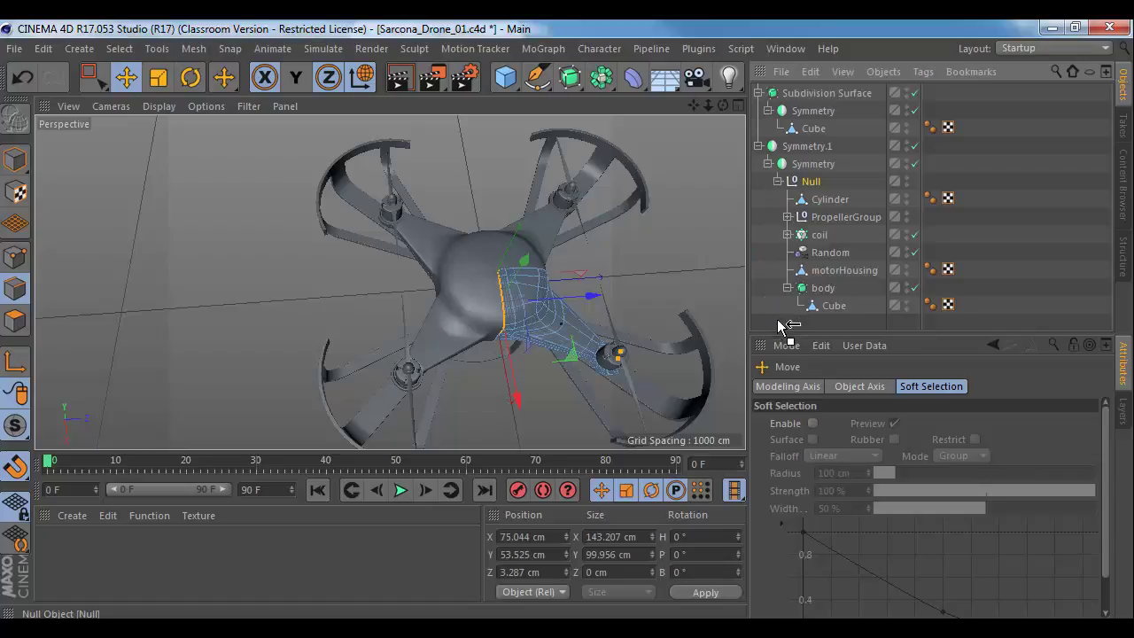
left_click_drag(780, 326, 780, 326)
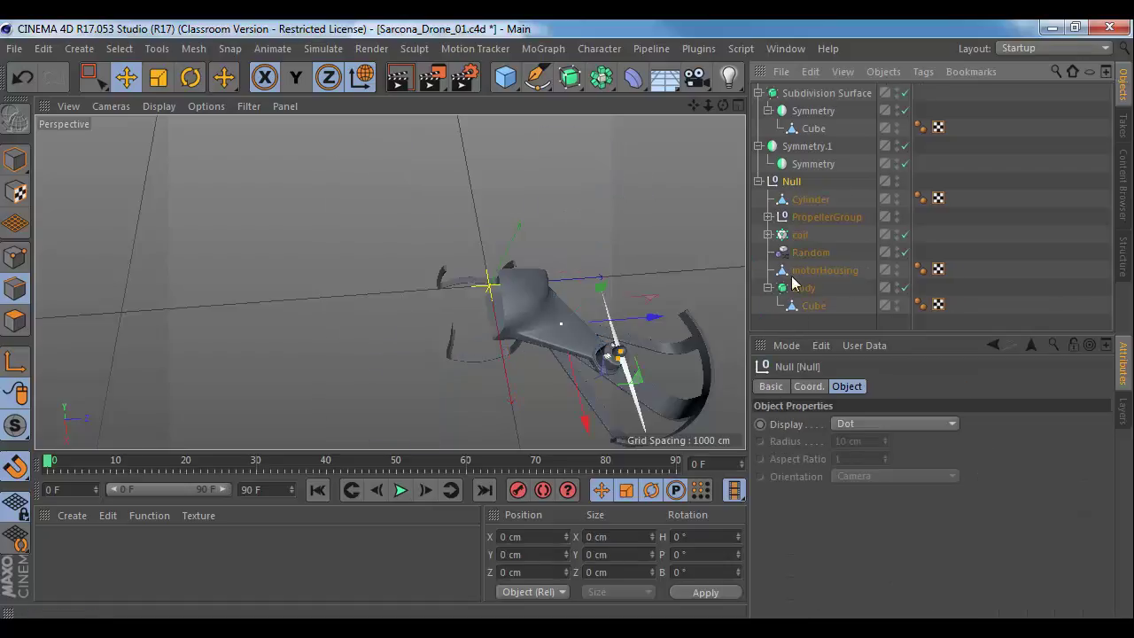
left_click(800, 200)
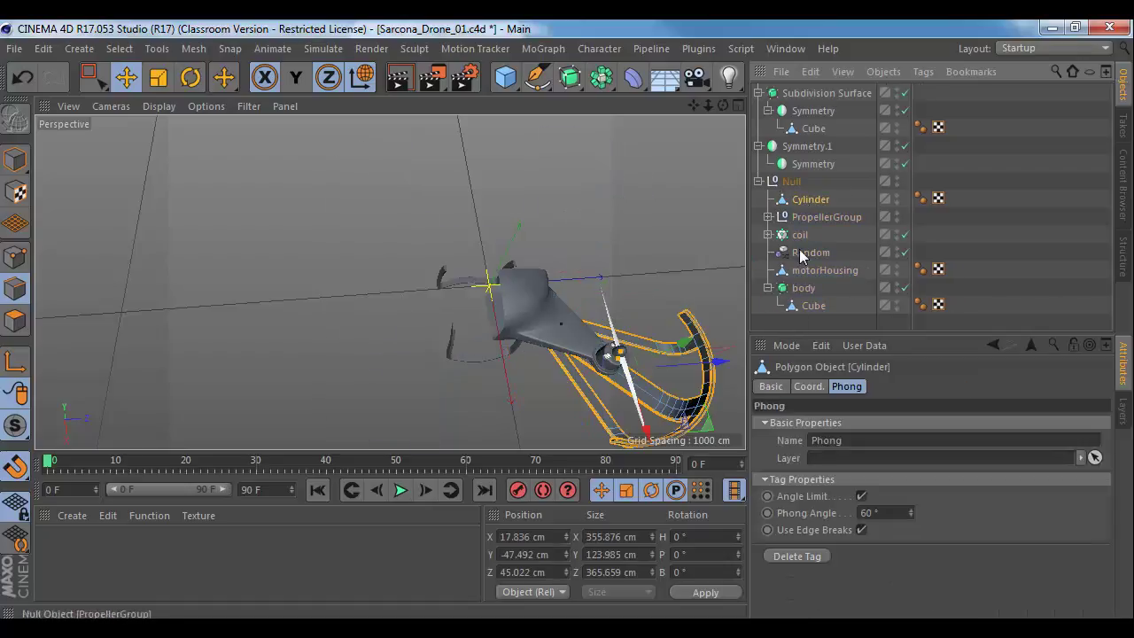
left_click(801, 305, "shift")
left_click_drag(813, 325, 813, 323)
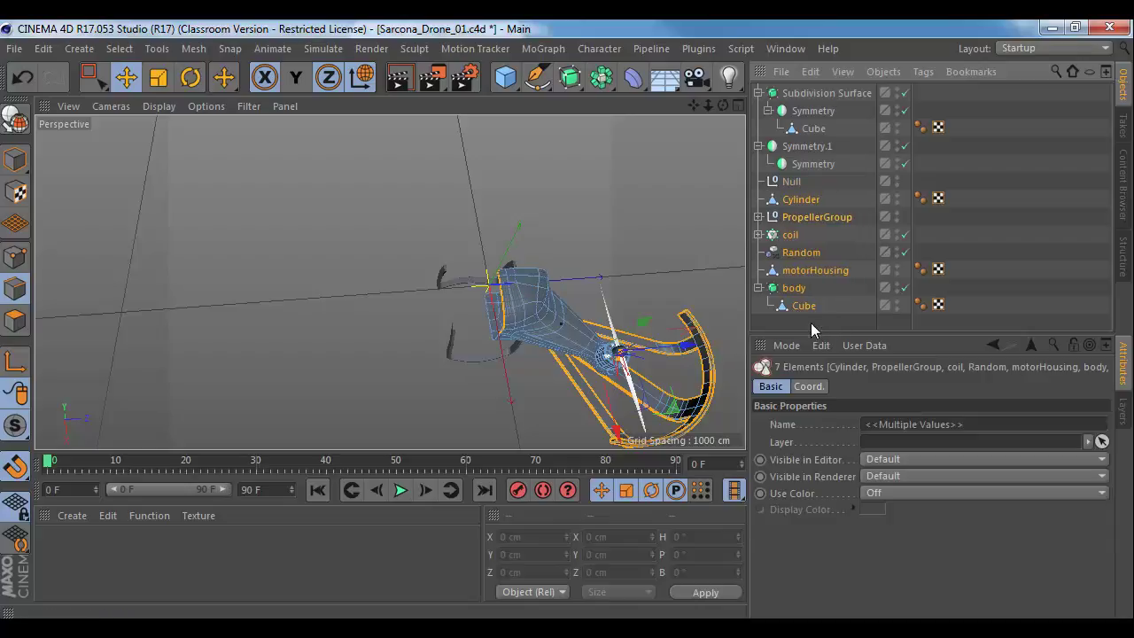
Step: Delete the empty Null and the two empty Symmetry objects that mirrored the drone's arm
left_click(793, 182)
key("Delete")
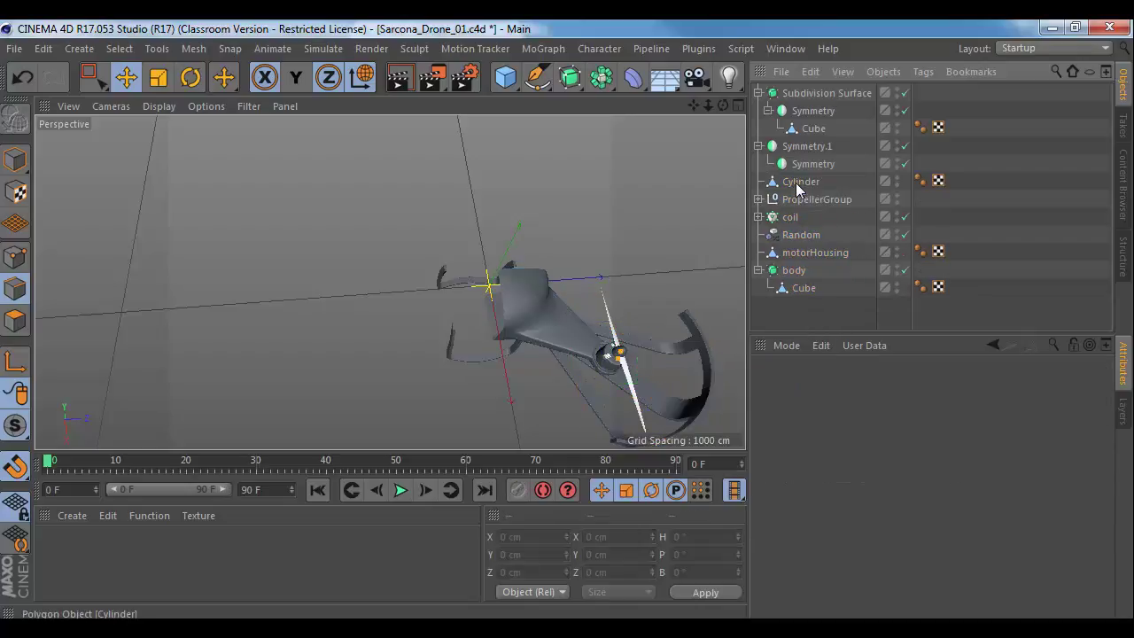
left_click(830, 163)
left_click(806, 146, "ctrl")
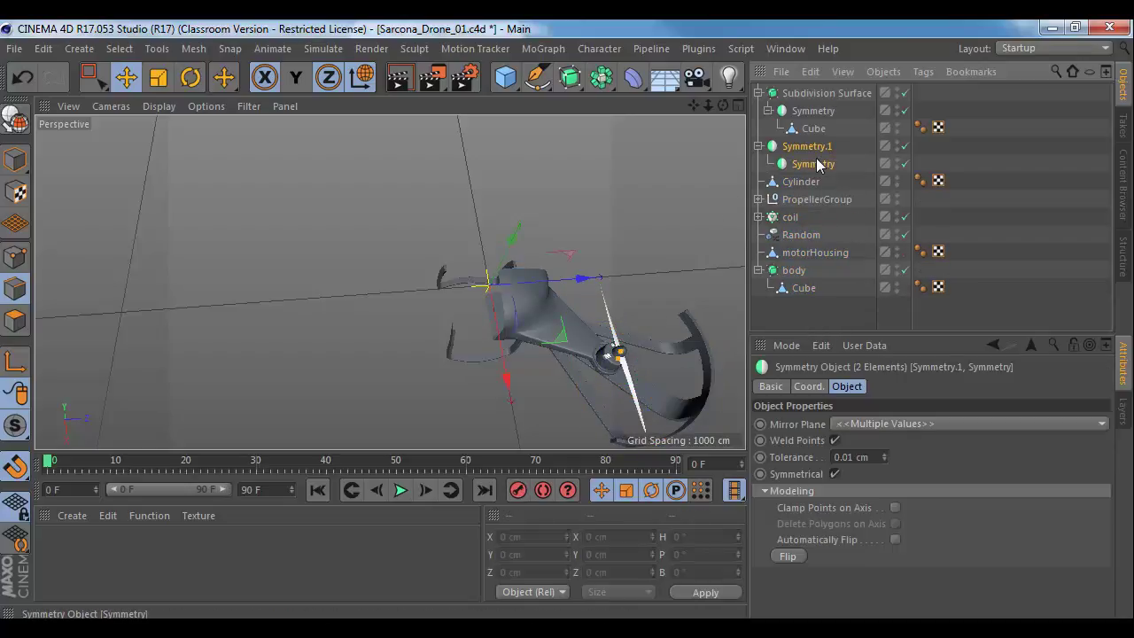
key("Delete")
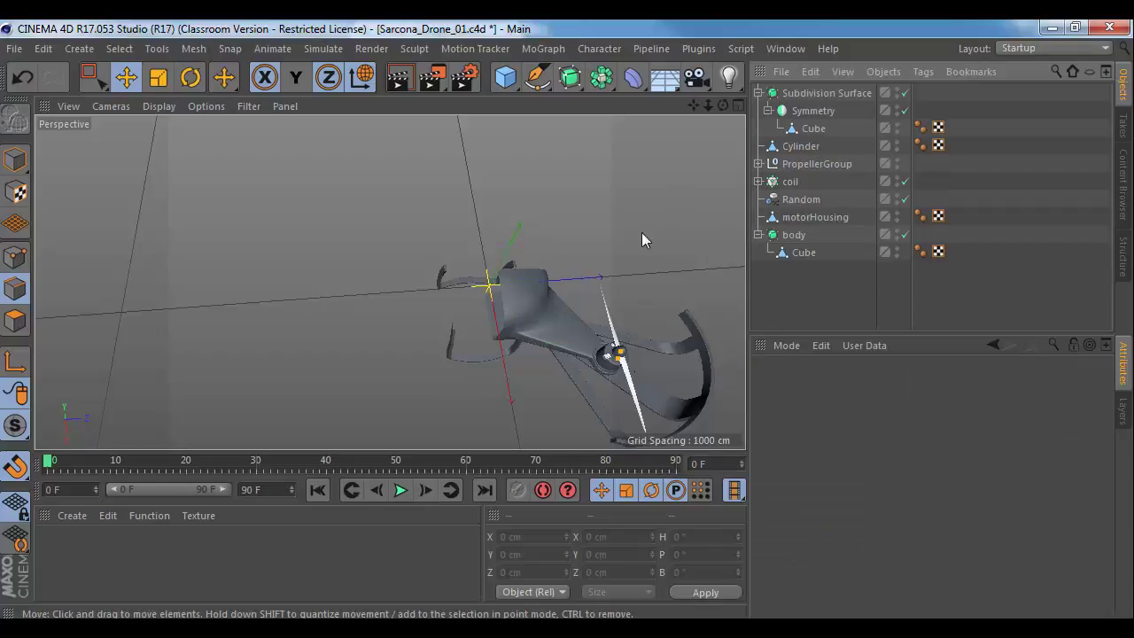
Step: Examine the contents of the coil and select the coil, Random, motorHousing and body objects one after another
left_click_drag(642, 232, 506, 198, "alt")
left_click(758, 182)
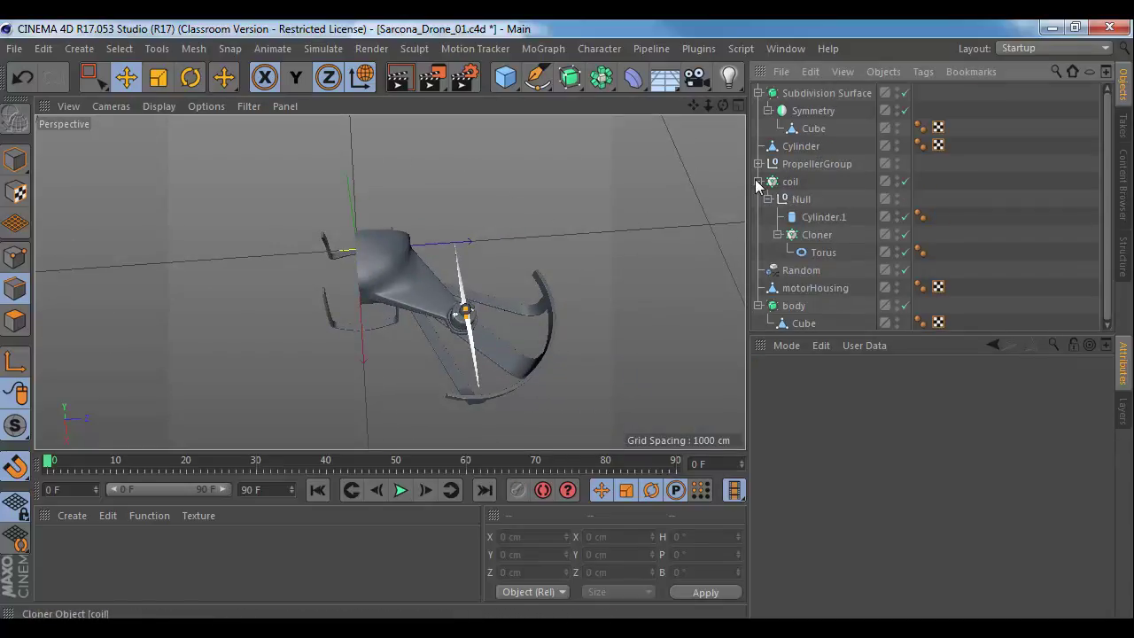
left_click(758, 181)
left_click(784, 183)
left_click(798, 201)
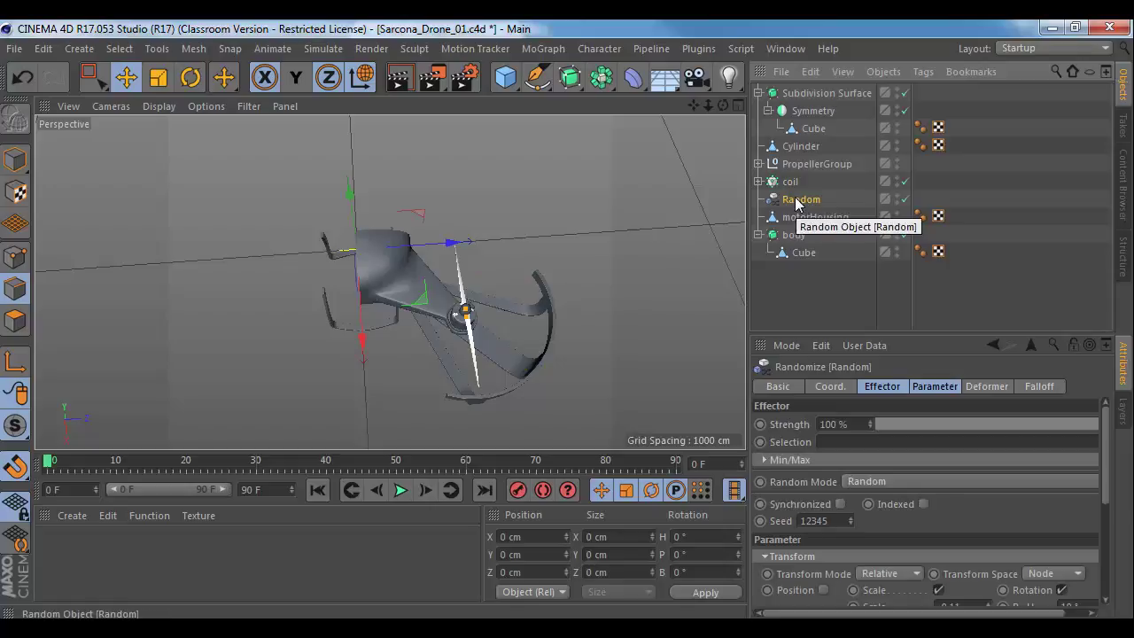
left_click(790, 182)
left_click(802, 217)
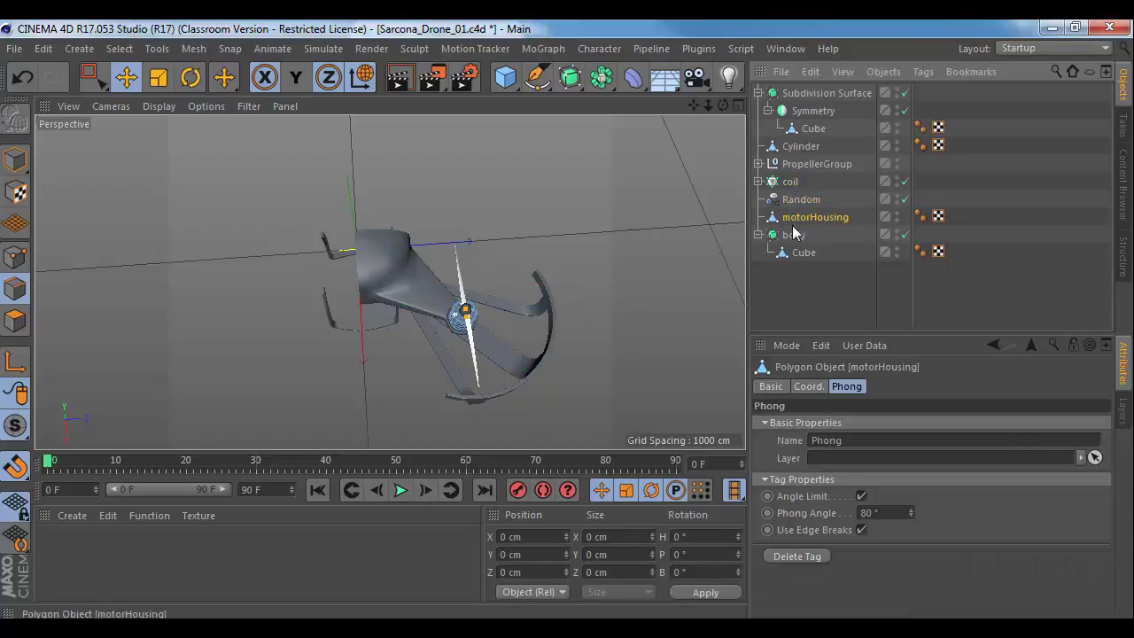
left_click(794, 235)
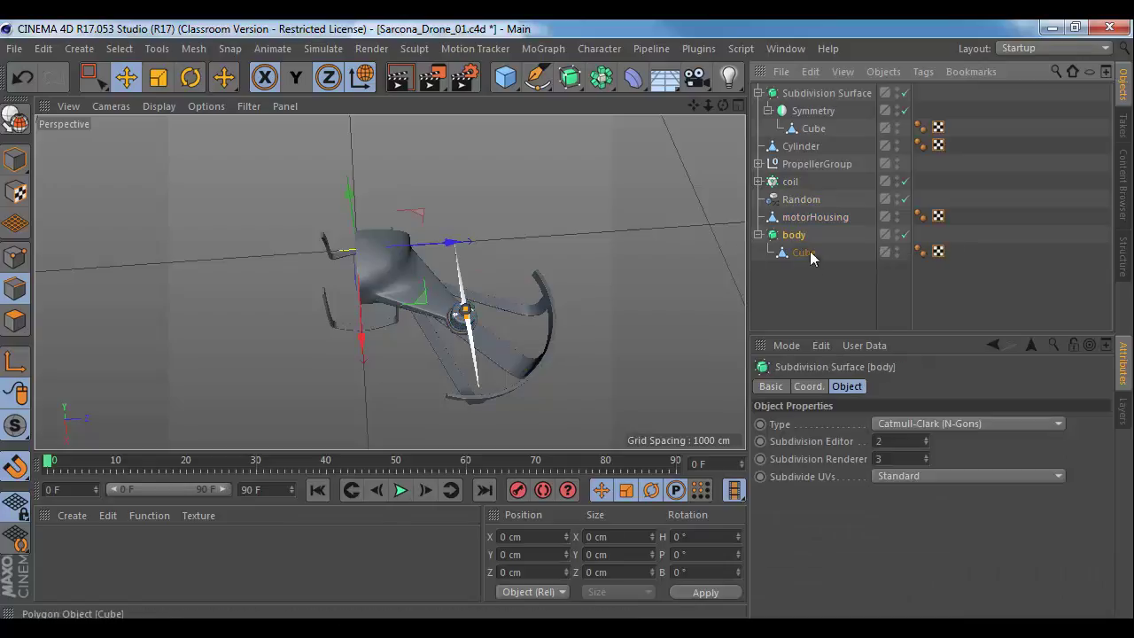
left_click_drag(638, 292, 591, 215, "alt")
scroll(491, 305, "up", 3)
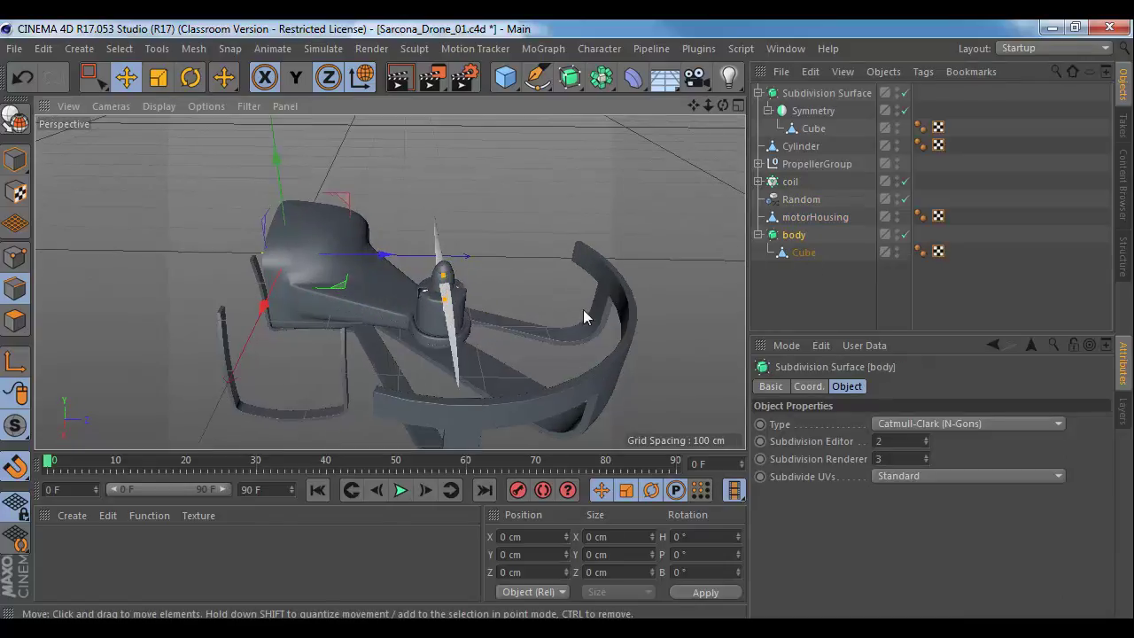
Step: Move the body's Cube out of its Subdivision Surface and delete the empty body object
left_click(797, 251)
left_click(792, 236)
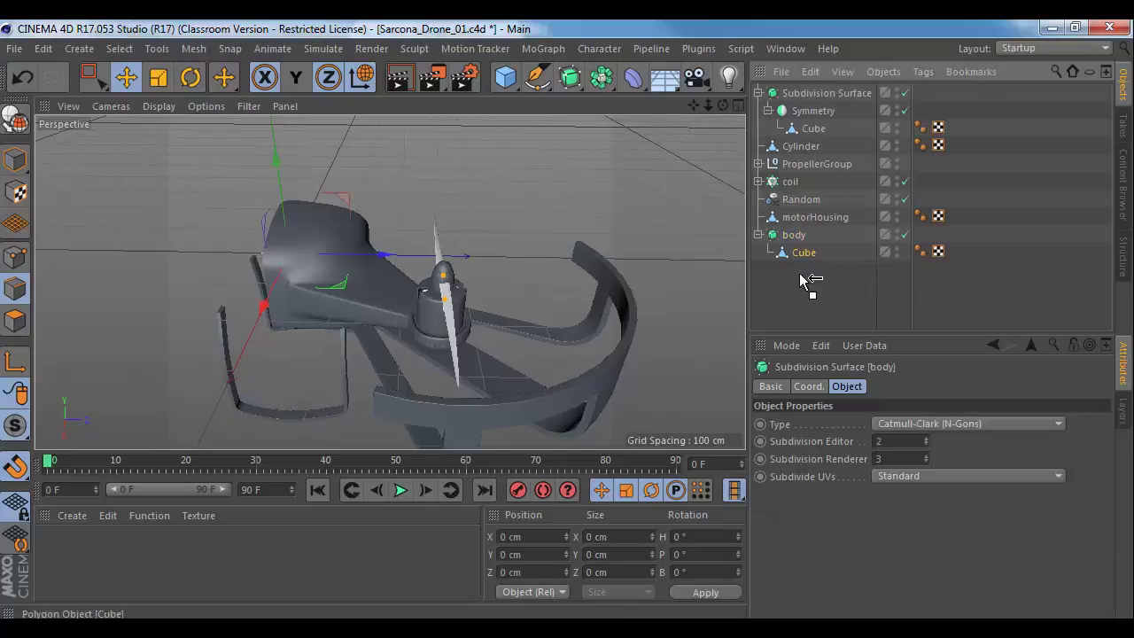
left_click(800, 255)
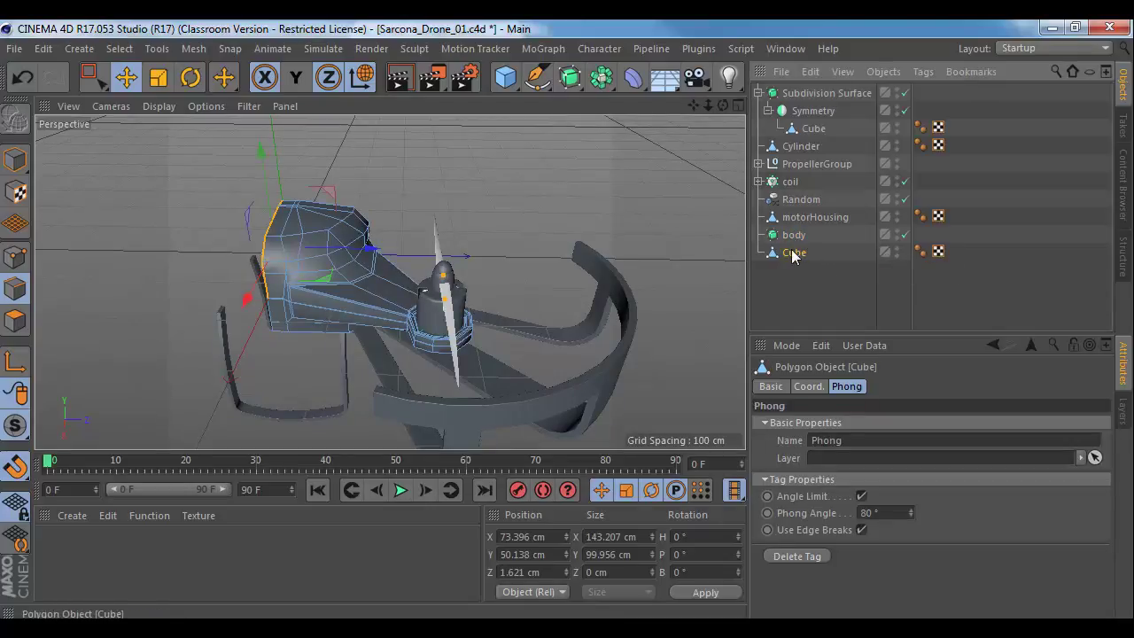
key("Delete")
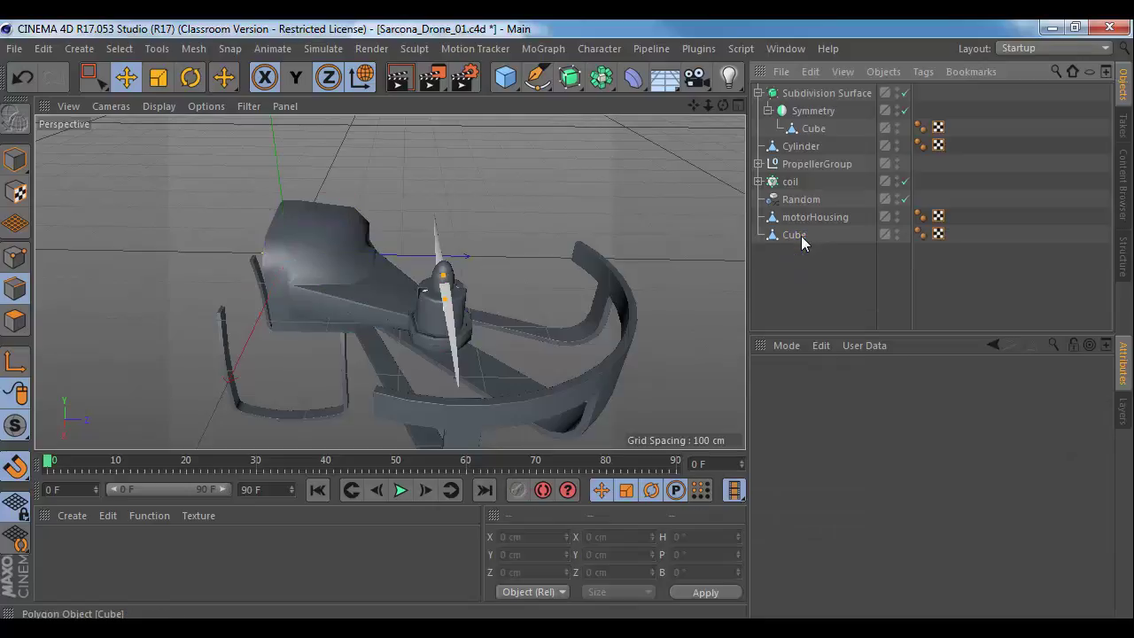
Step: Add a Symmetry object and nest the body's Cube under it, mirrored across the ZY plane
left_click(800, 236)
left_click_drag(431, 280, 578, 106, "alt")
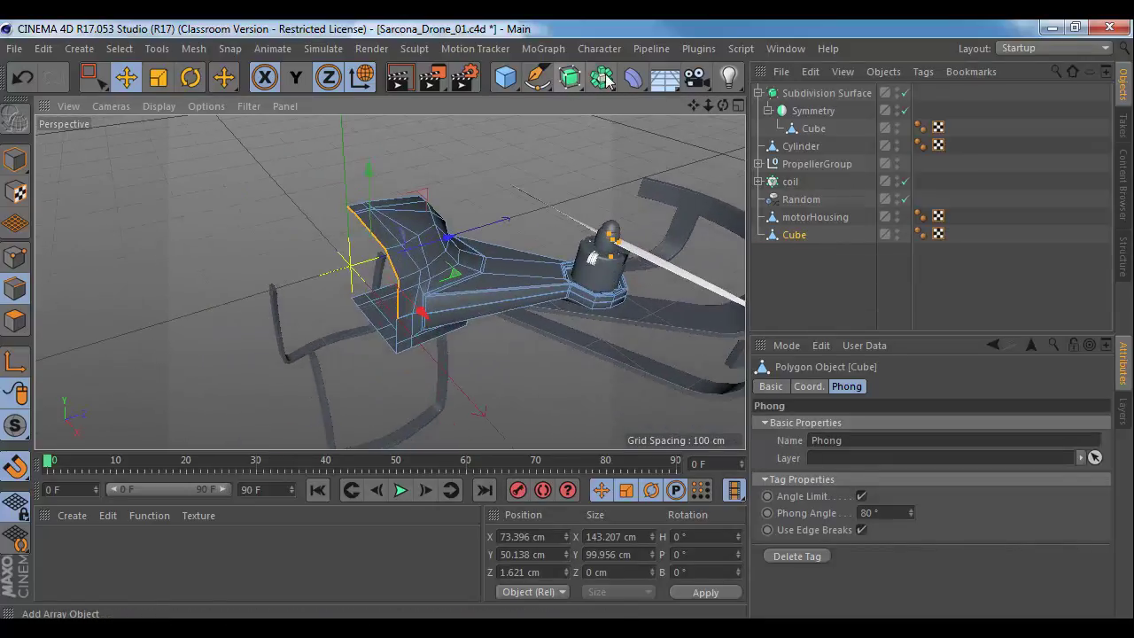
left_click(601, 82)
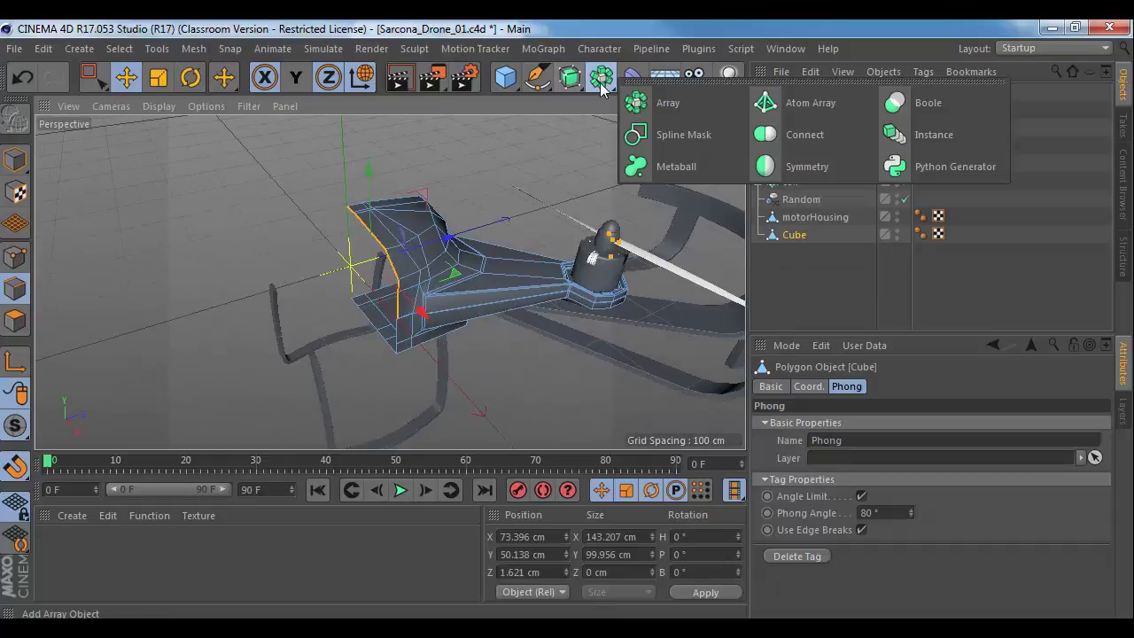
left_click(824, 166)
left_click_drag(792, 252, 809, 160)
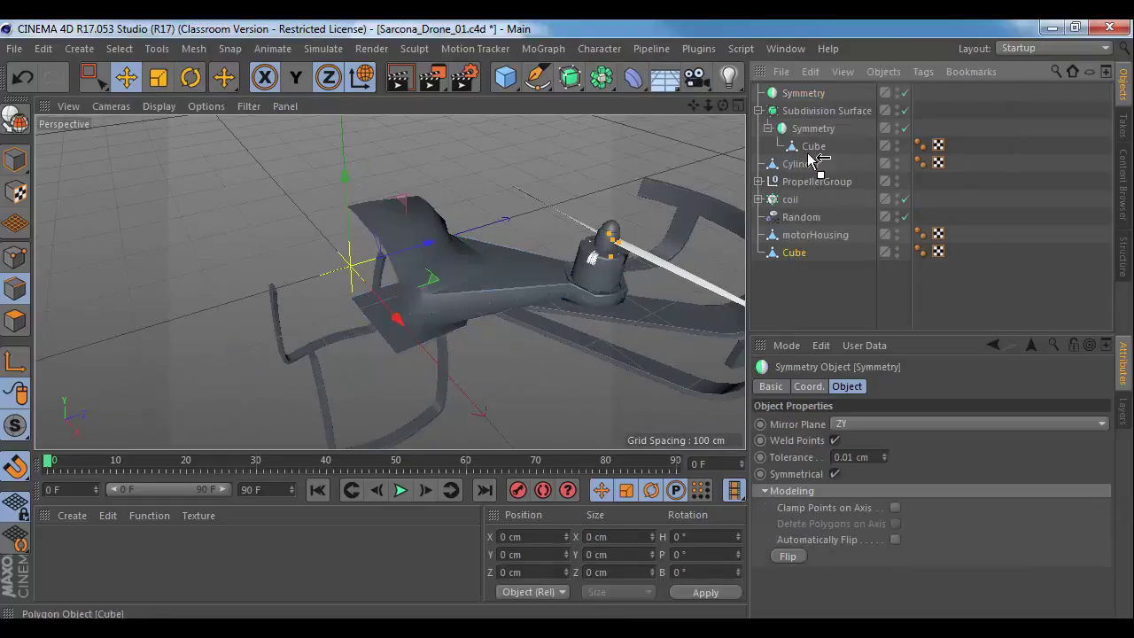
left_click_drag(805, 94, 805, 97)
left_click(805, 96)
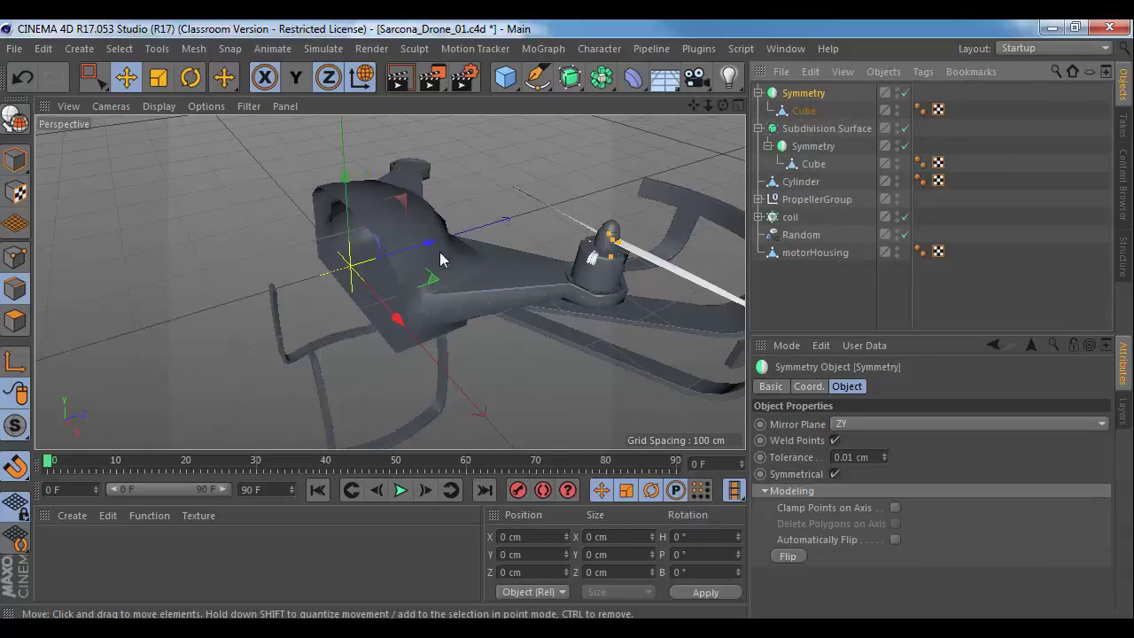
Step: Set the body Symmetry's weld tolerance to 0.001 cm
left_click_drag(418, 259, 535, 251, "alt")
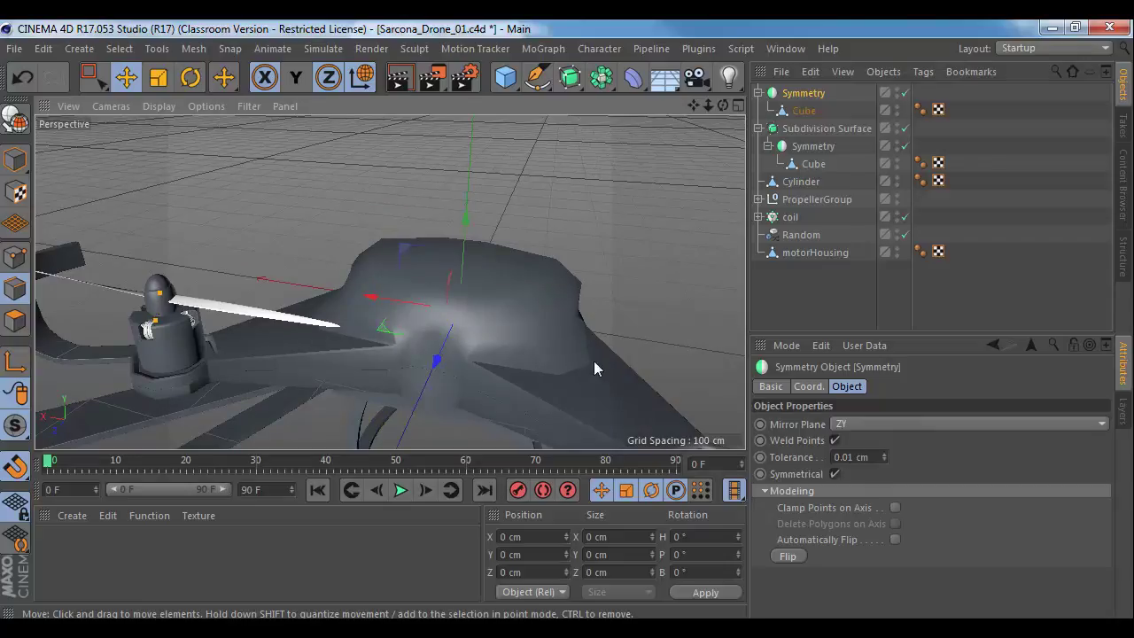
right_click_drag(552, 355, 584, 363, "alt")
middle_click_drag(430, 327, 505, 295, "alt")
scroll(507, 301, "up", 3)
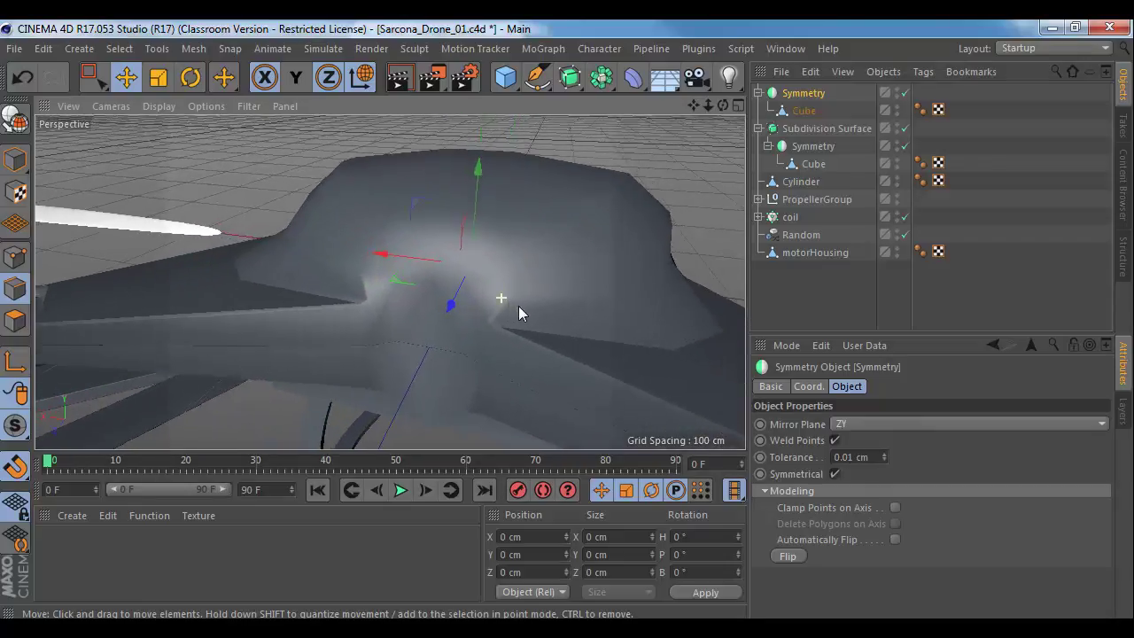
left_click(846, 454)
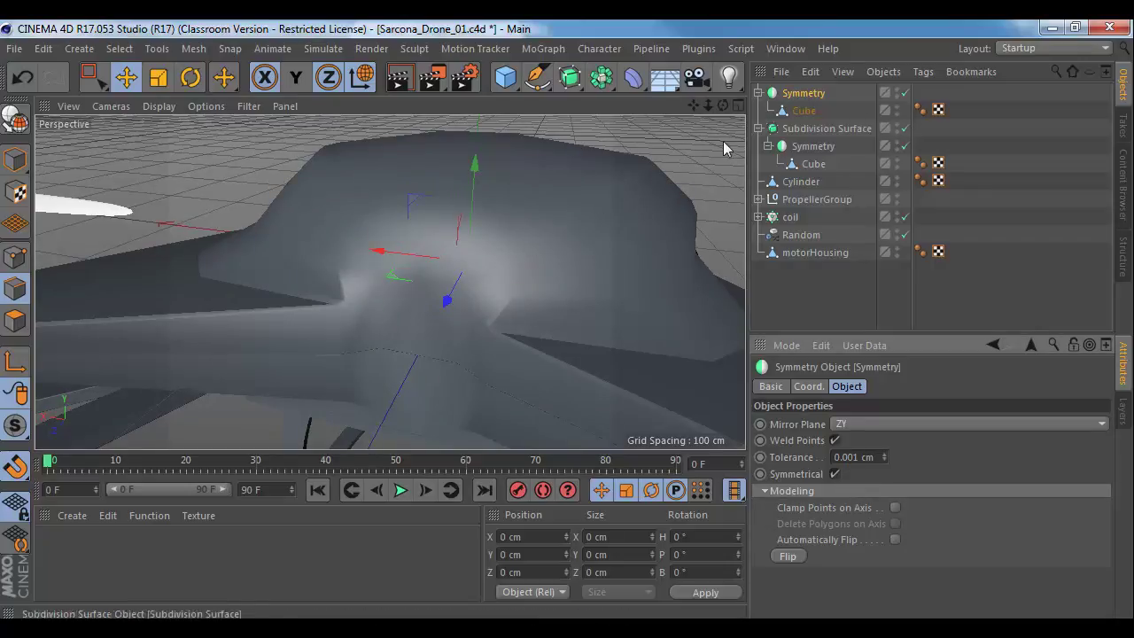
Step: Display the shaded model with wireframe lines and look at the body's mirrored seam from the front
left_click(159, 105)
left_click(168, 154)
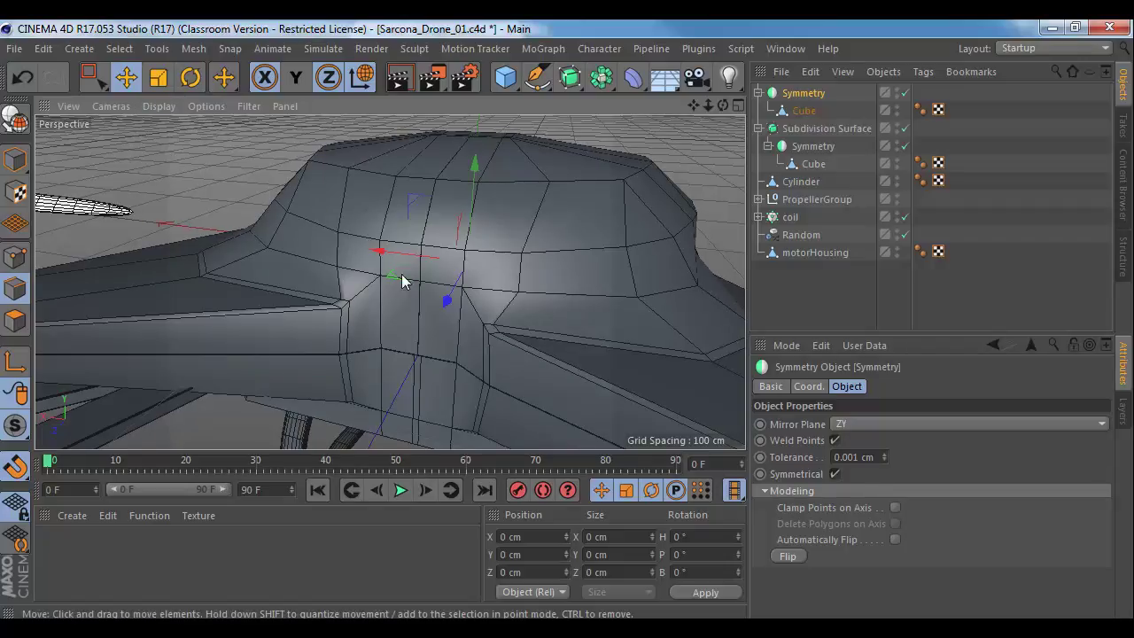
mouse_move(403, 273)
left_mouse_down("alt")
mouse_move(463, 275)
mouse_move(428, 293)
mouse_move(432, 308)
left_mouse_up("alt")
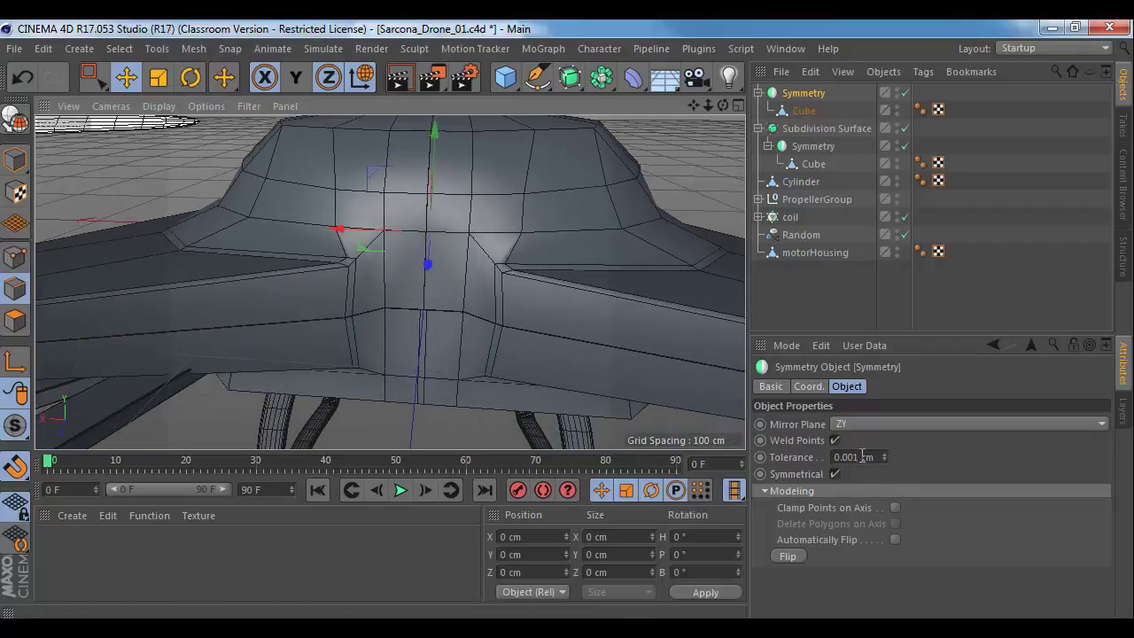
Step: Try weld tolerances of 0.1 cm, 0.2 cm and 5 cm on the body's Symmetry
left_click(862, 456)
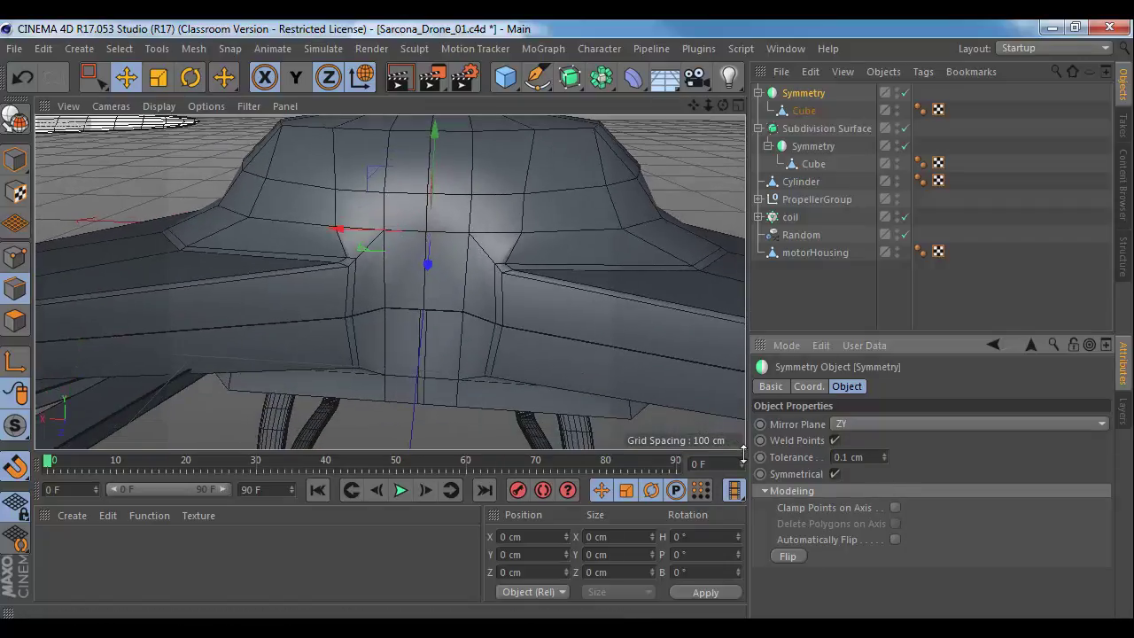
scroll(389, 283, "up", 5)
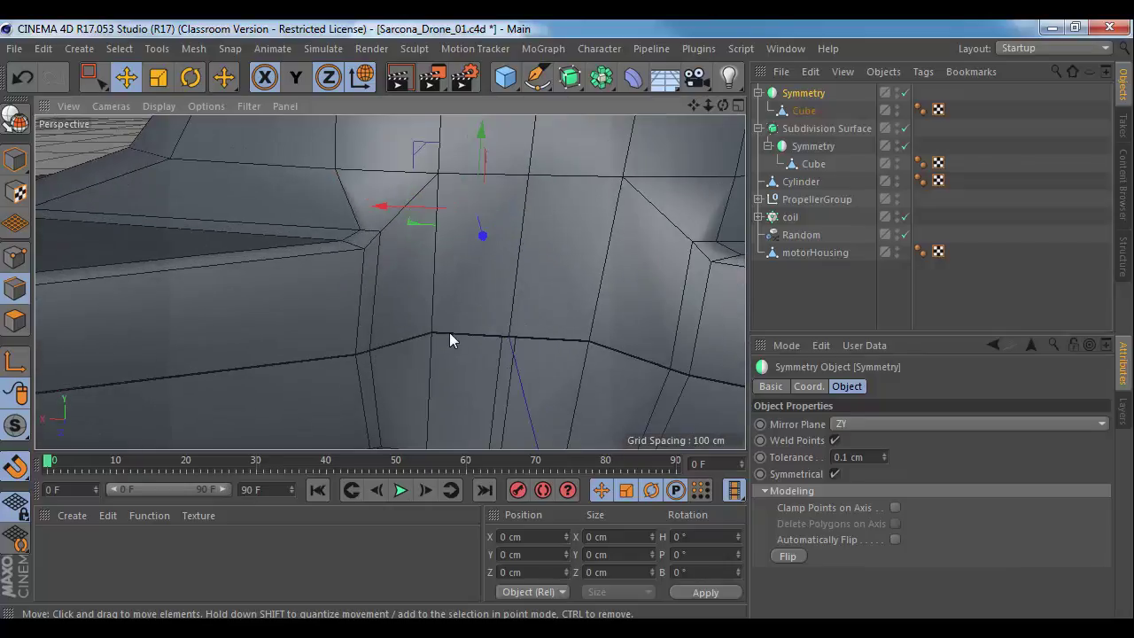
scroll(449, 296, "up", 6)
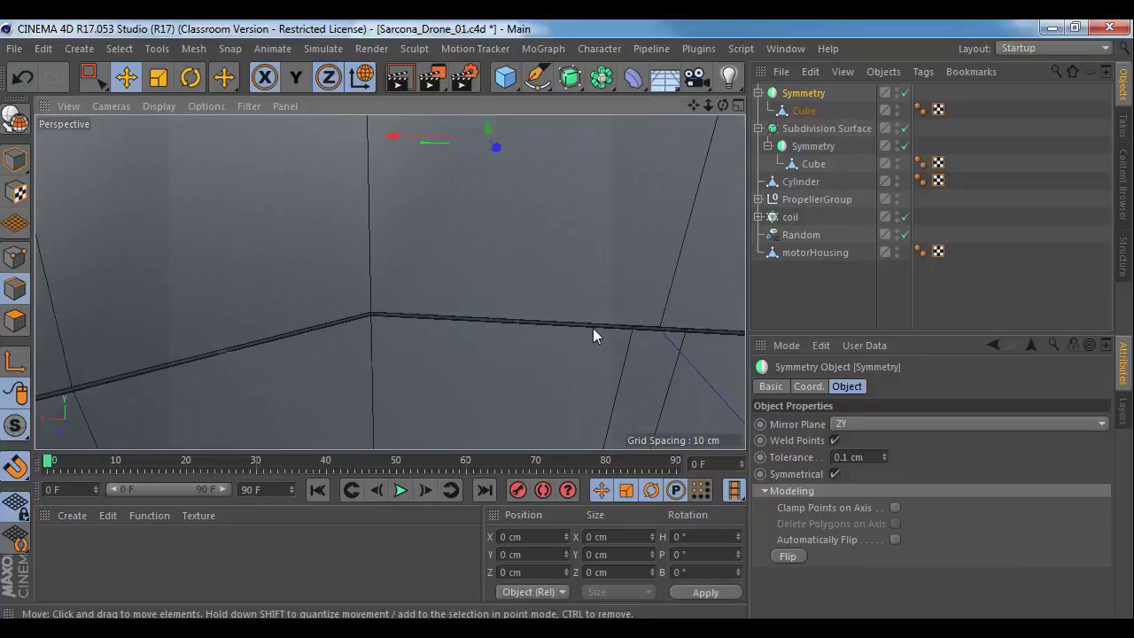
left_click_drag(867, 457, 792, 457)
type(".2")
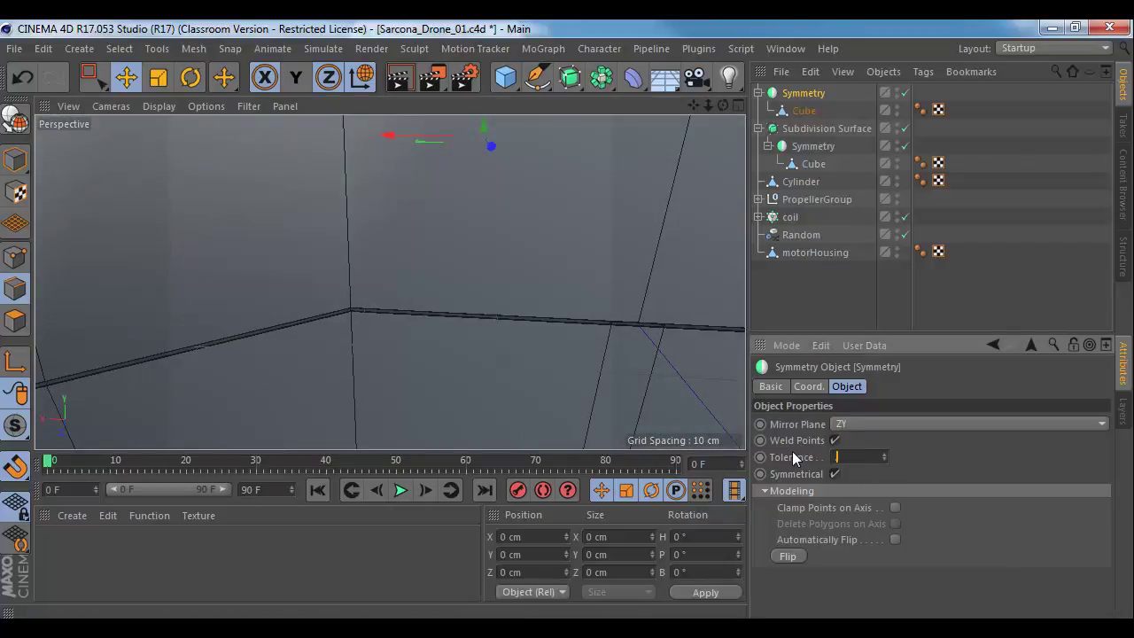
key("Return")
left_click_drag(868, 457, 795, 447)
type("5")
key("Return")
Step: Check the body's centre seam up close and set the Symmetry's weld tolerance back to 0.001 cm
middle_click_drag(630, 300, 369, 186, "alt")
right_click_drag(405, 207, 495, 232, "alt")
left_click_drag(495, 232, 511, 240, "alt")
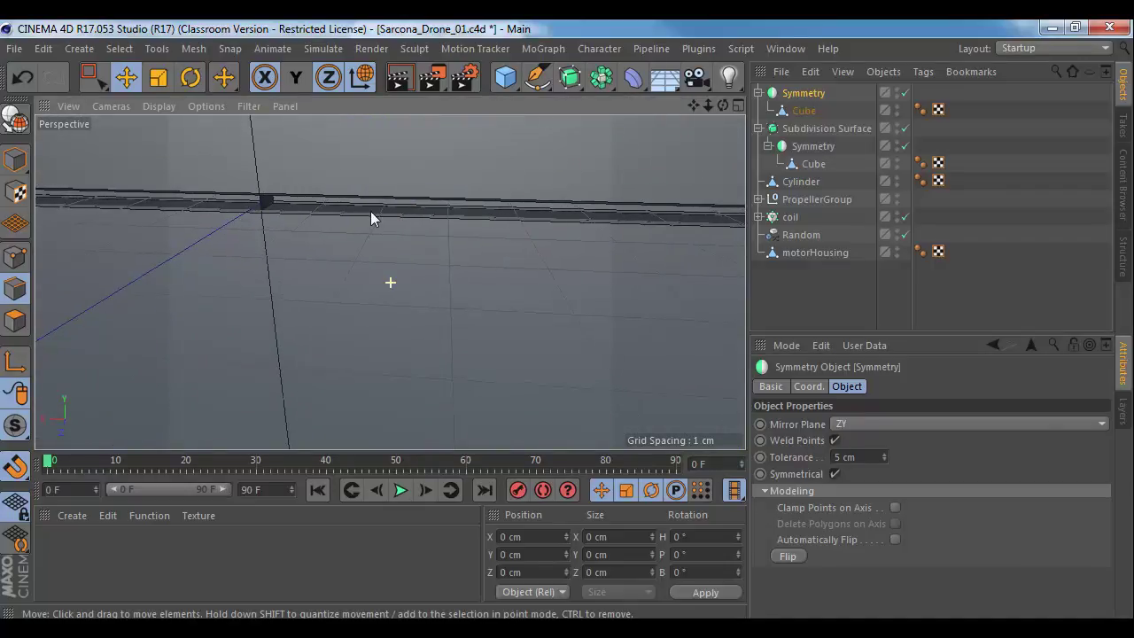
left_click_drag(370, 211, 367, 254, "alt")
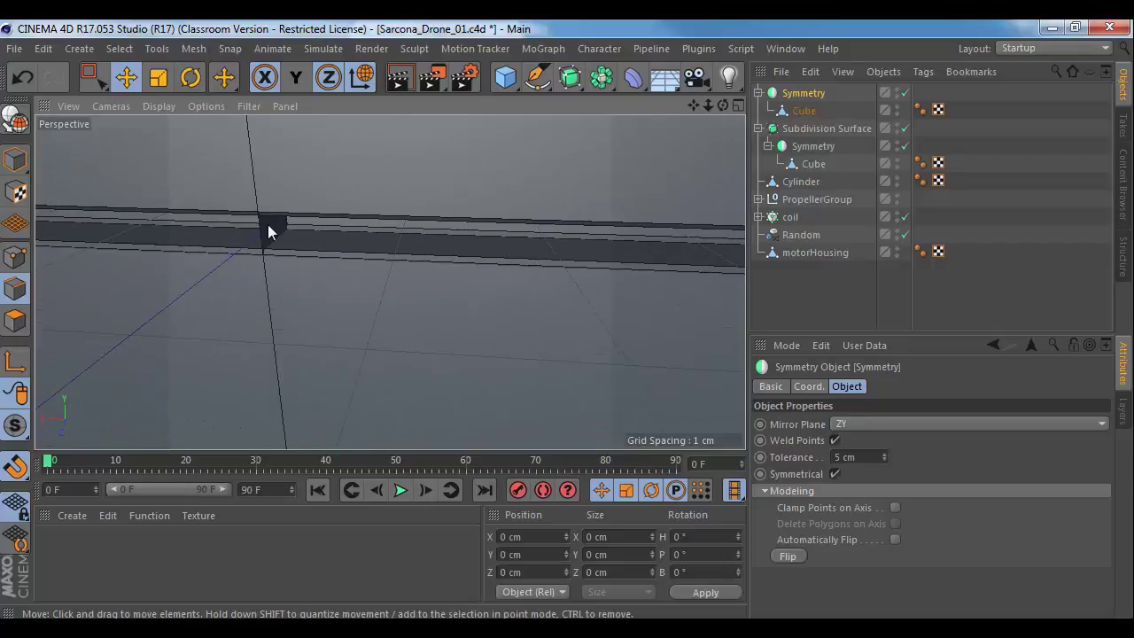
double_click(848, 457)
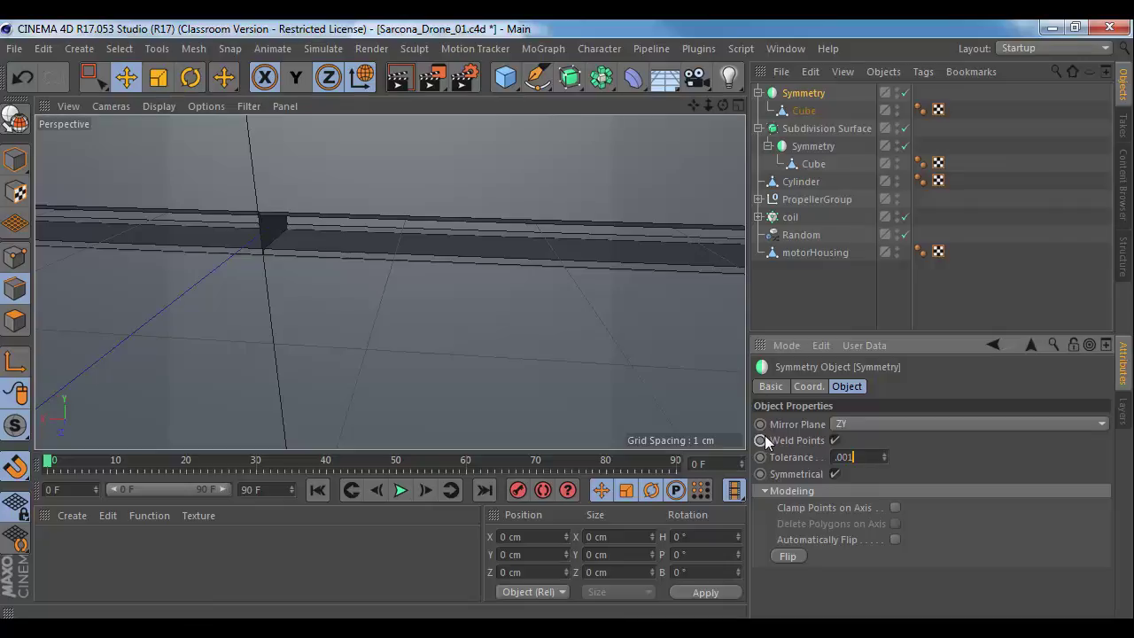
key("Return")
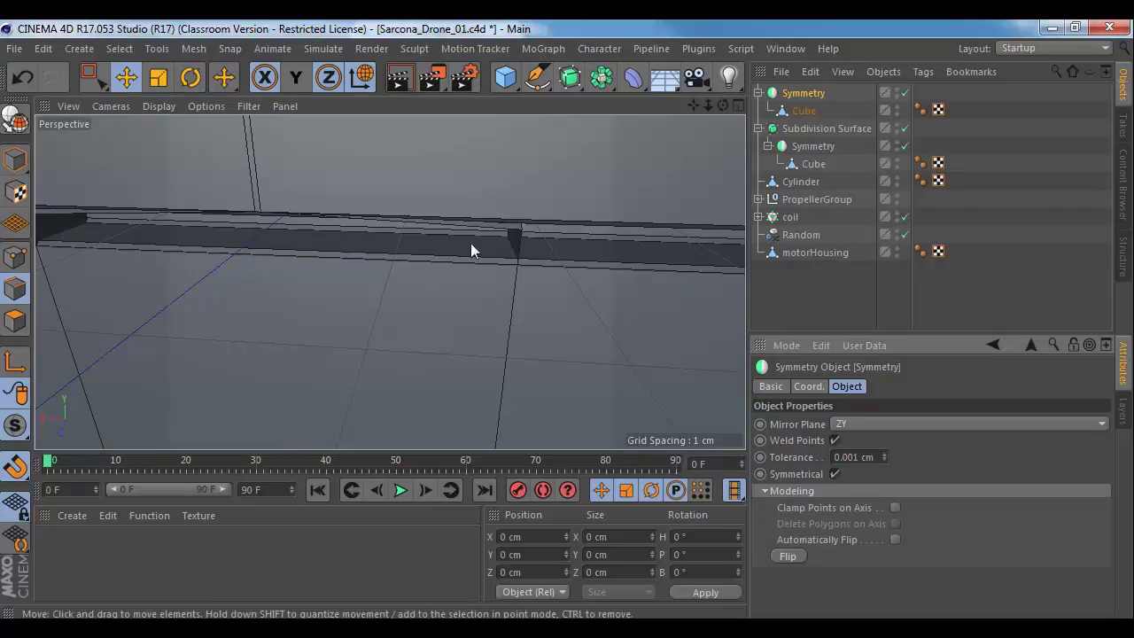
Step: Turn off the body Symmetry and loop-select the open centre boundary edges of its Cube
left_click_drag(470, 242, 529, 185, "alt")
left_click_drag(390, 282, 572, 232, "alt")
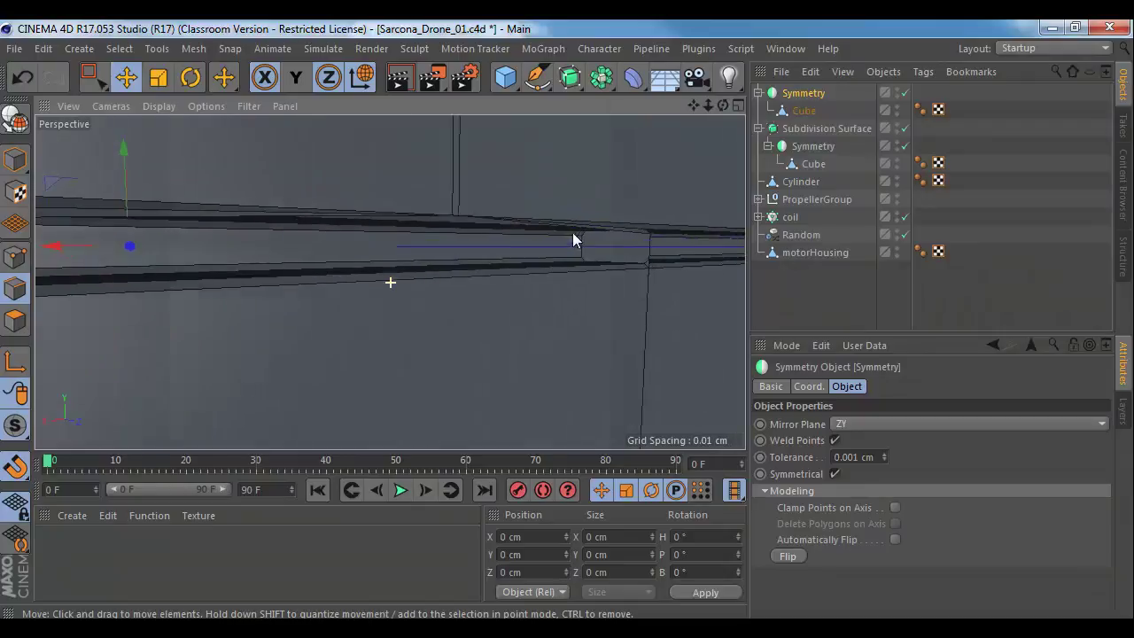
scroll(572, 232, "down", 15)
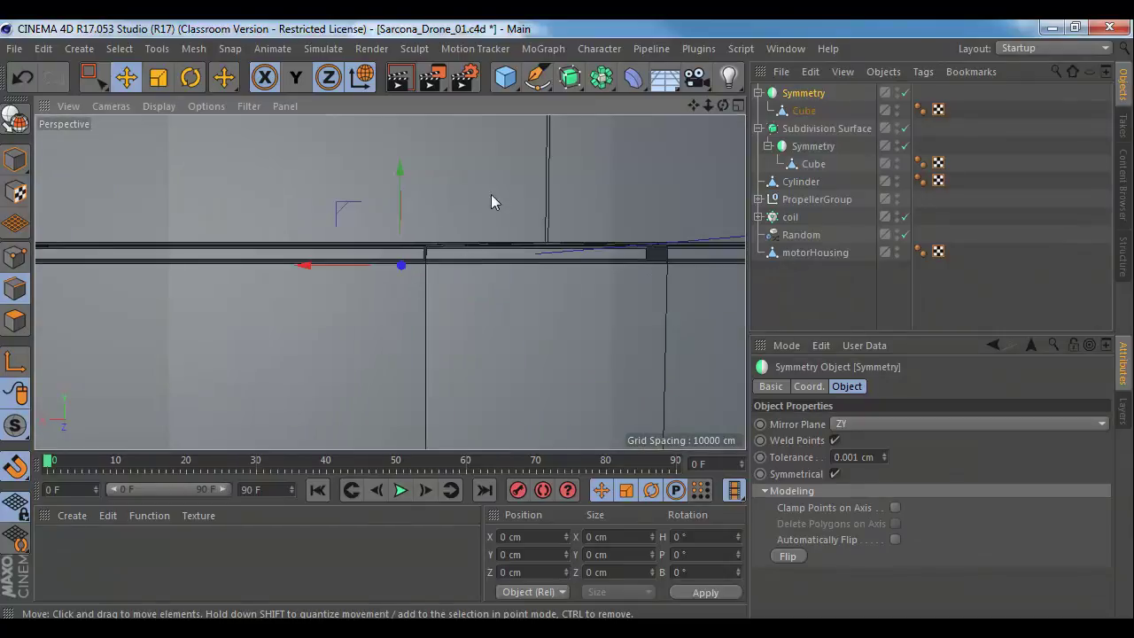
left_click(808, 111)
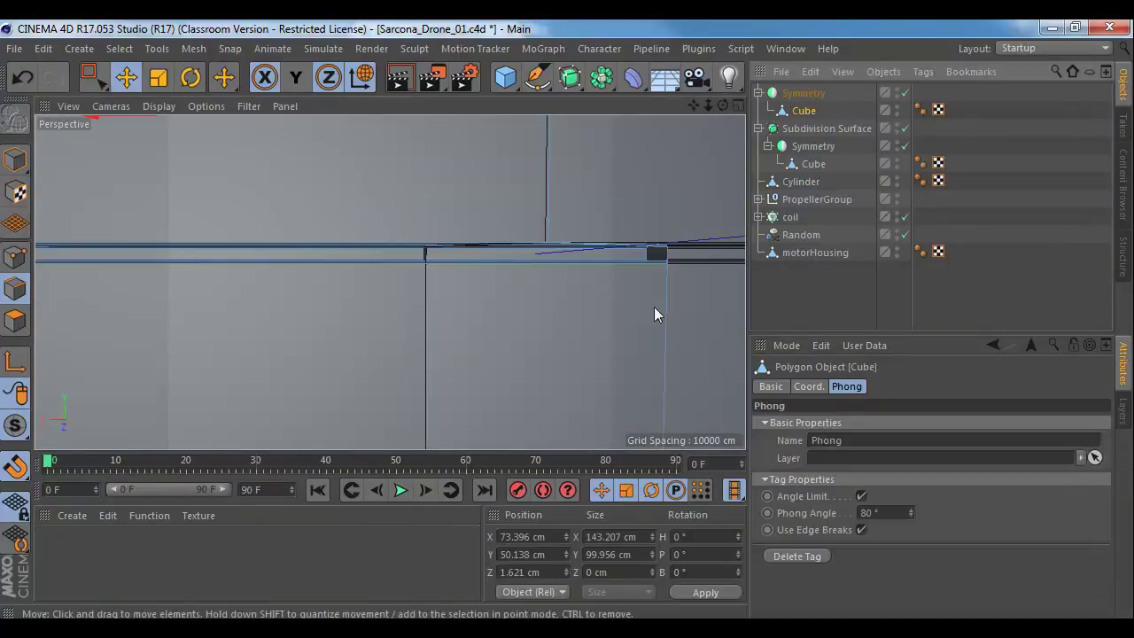
scroll(591, 256, "up", 10)
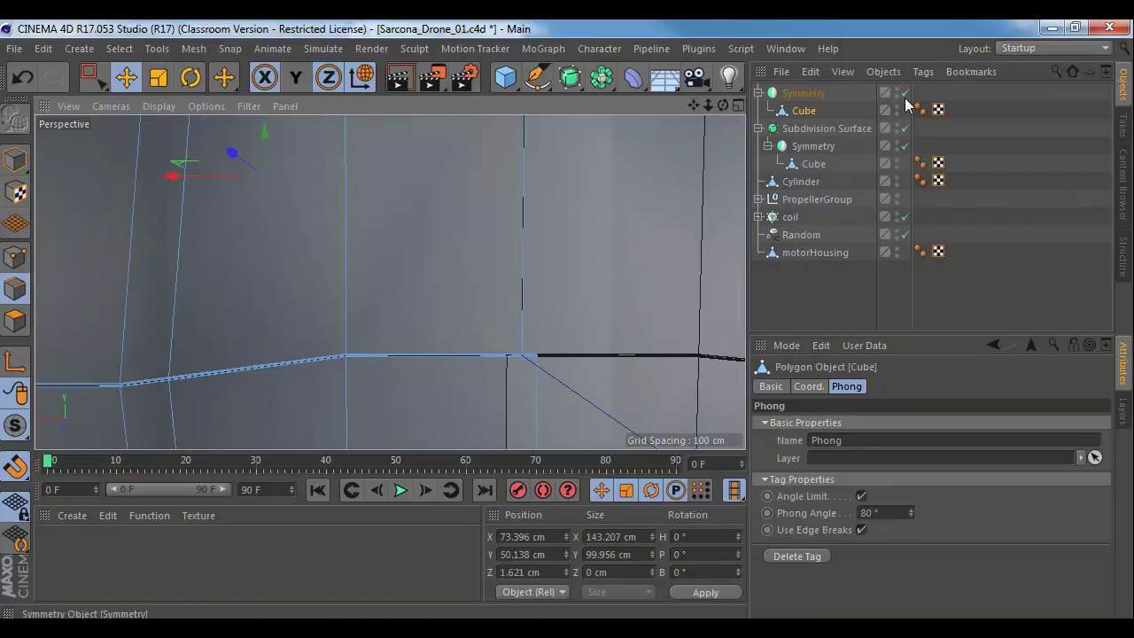
left_click(904, 94)
left_click_drag(592, 296, 530, 306, "alt")
left_click(531, 309)
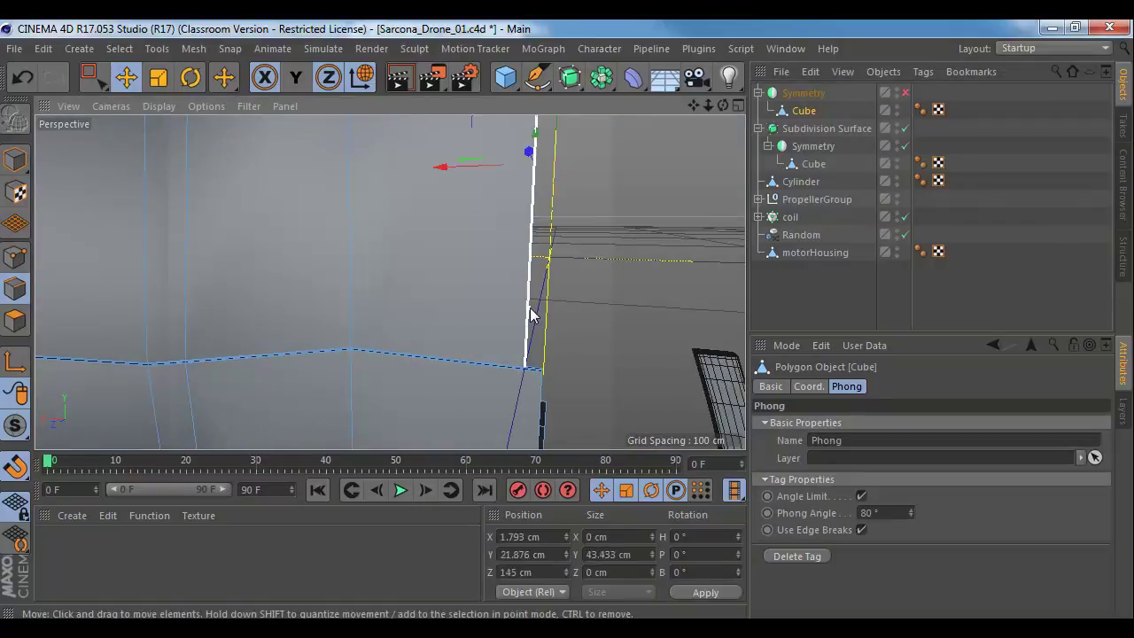
left_click_drag(598, 344, 700, 306, "alt")
double_click(733, 329)
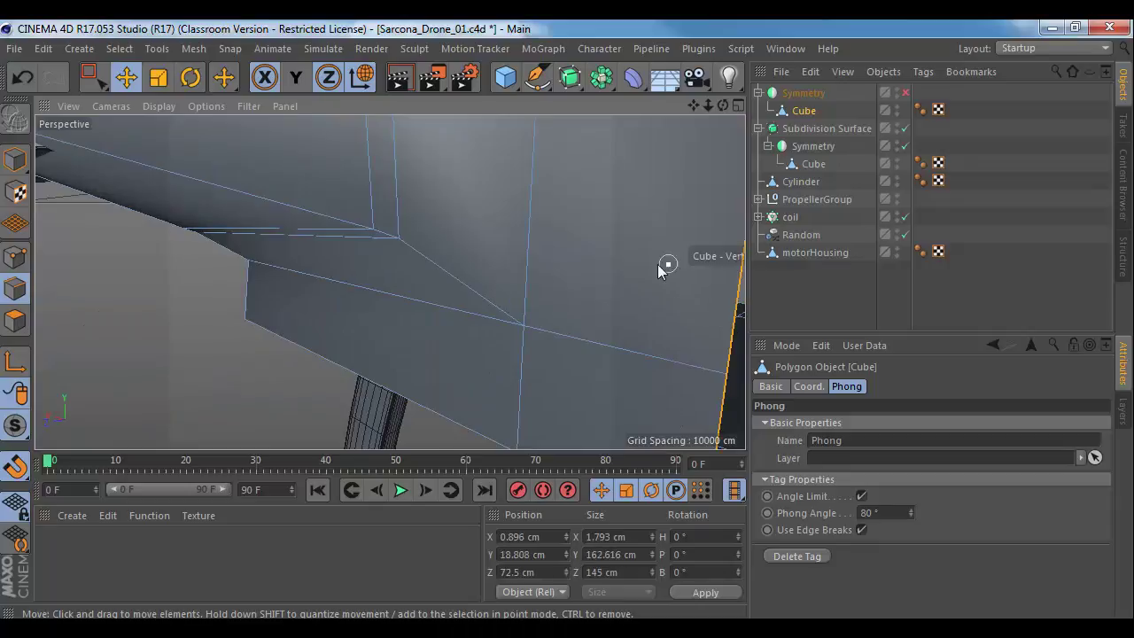
Step: Switch to the top view and try to rectangle-select the centre seam edges with Tolerant Selection turned off
left_click_drag(657, 263, 496, 418, "alt")
left_click_drag(634, 175, 645, 237, "alt")
middle_click(651, 245)
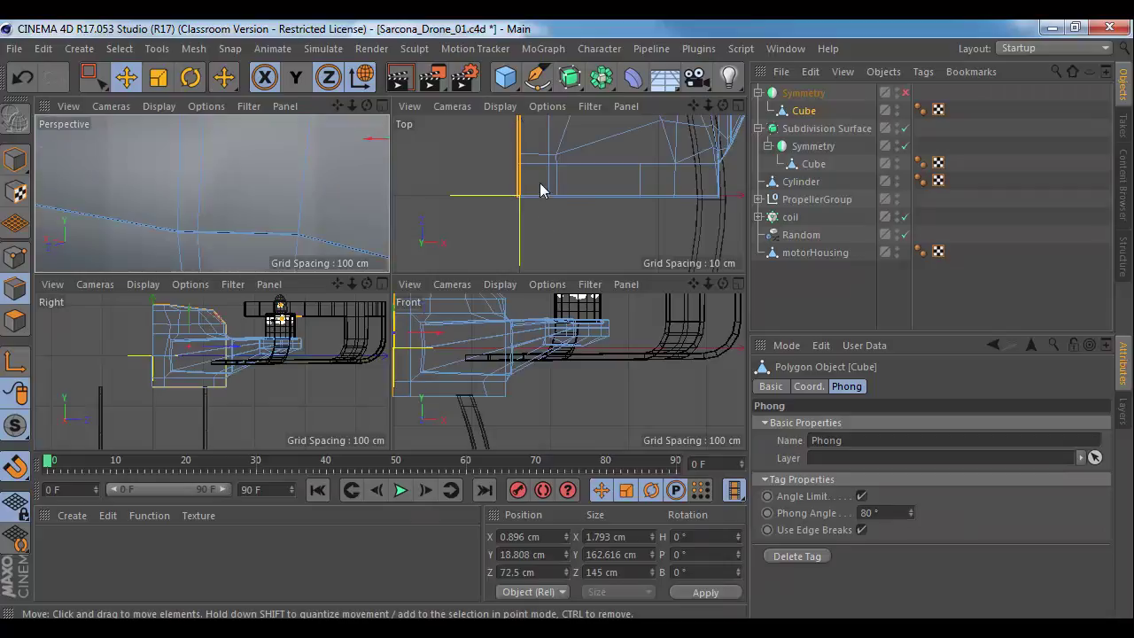
middle_click(542, 195)
right_click_drag(547, 215, 460, 213, "alt")
middle_click_drag(463, 211, 473, 354, "alt")
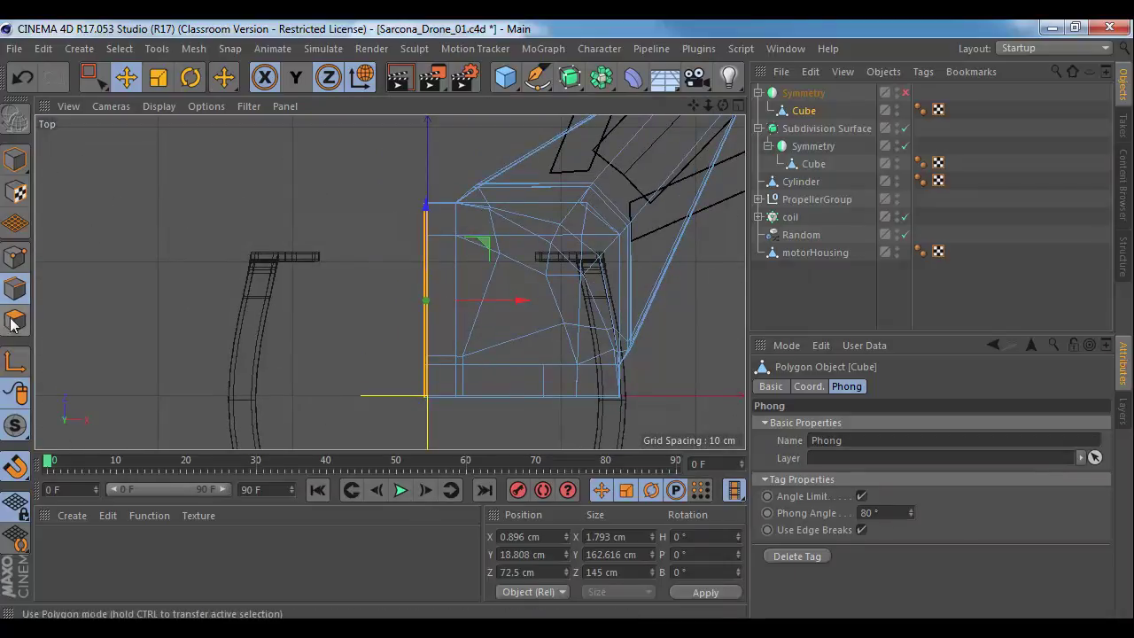
left_click(92, 73)
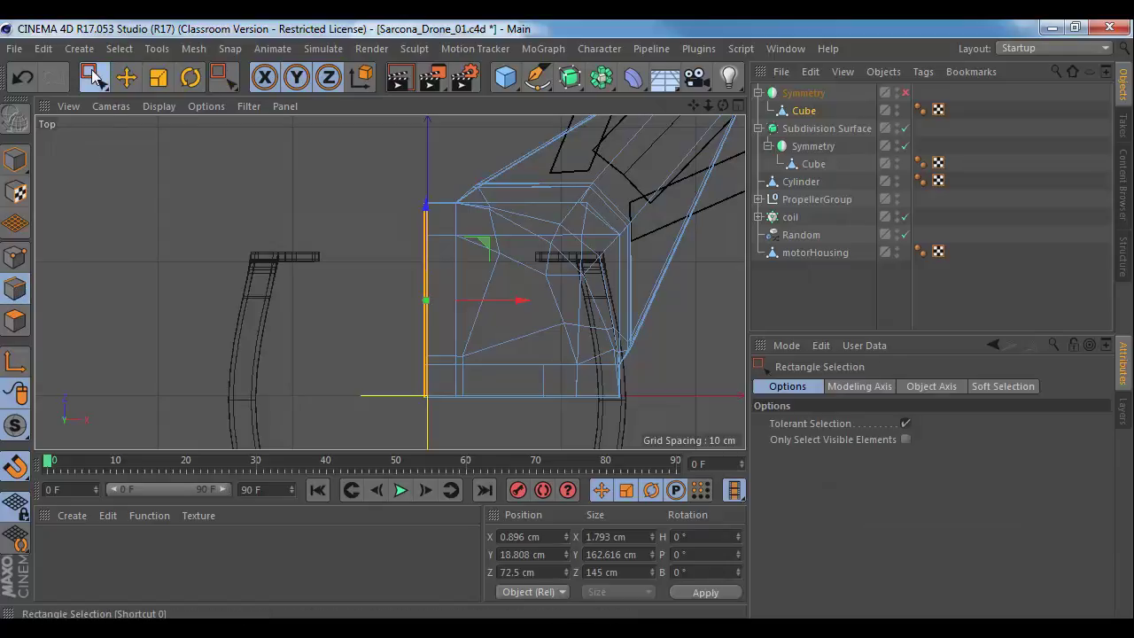
left_click(903, 422)
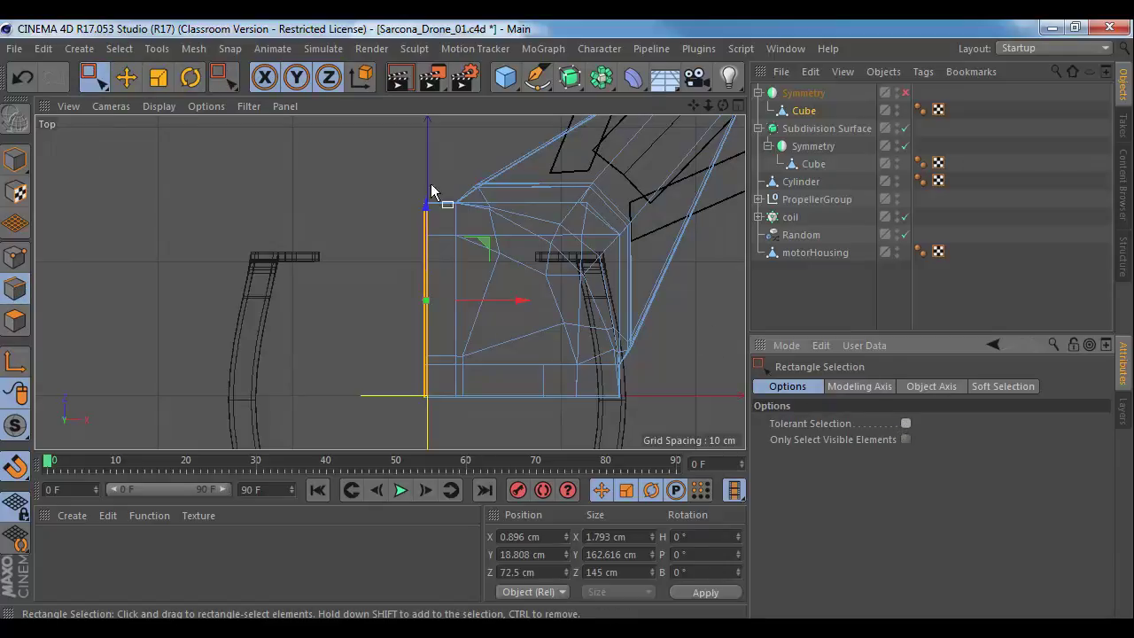
left_click_drag(380, 162, 445, 267)
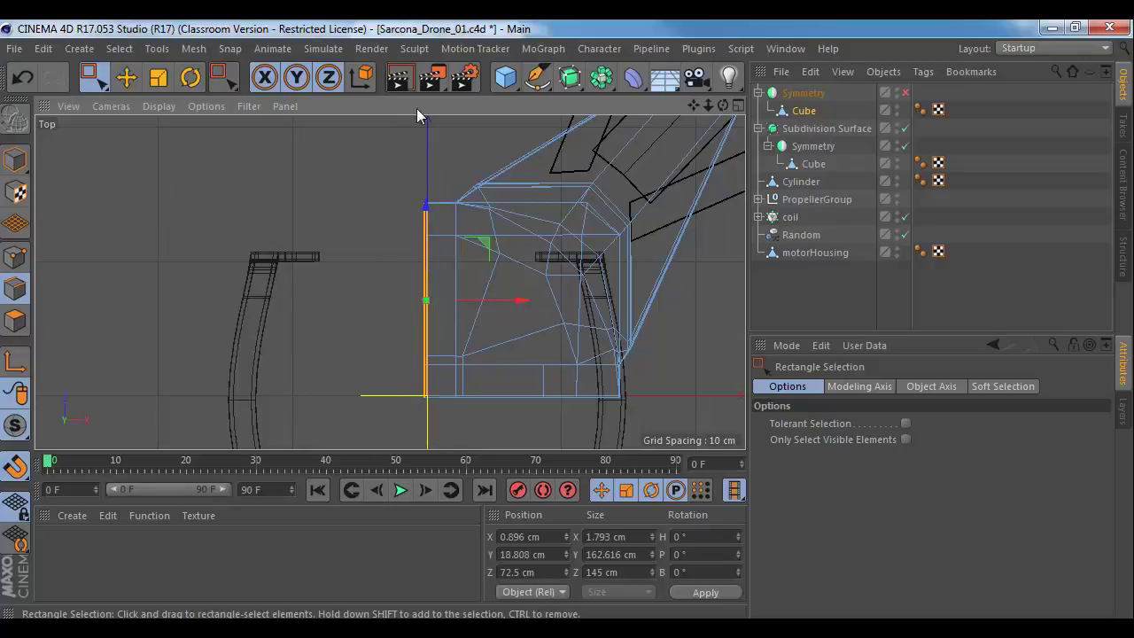
Step: Flatten the selected seam edges along X to a size of 0 cm and move them about 1 cm in positive X
key("t")
mouse_move(461, 298)
left_mouse_down()
mouse_move(523, 300)
mouse_move(462, 304)
left_mouse_up()
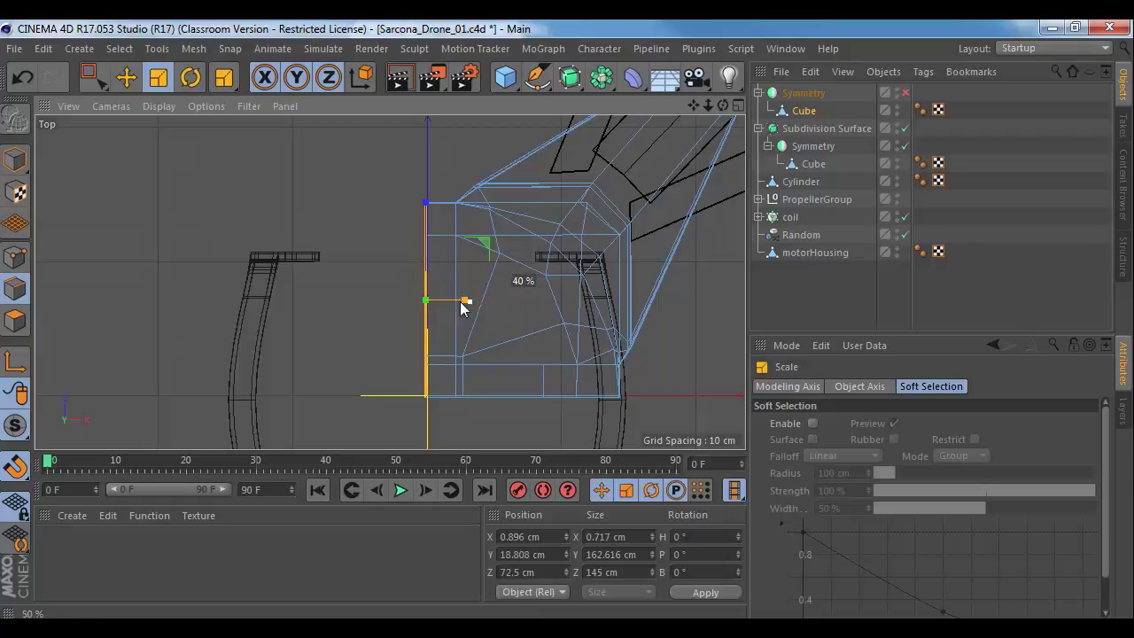
right_click_drag(349, 304, 506, 310, "alt")
middle_click_drag(587, 292, 444, 218, "alt")
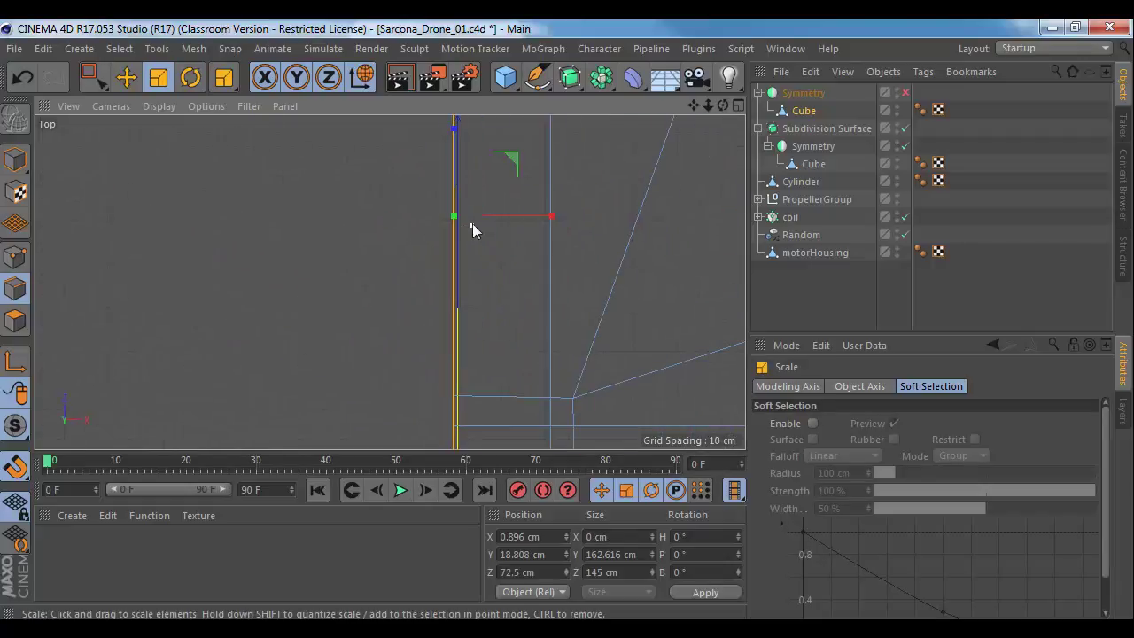
key("e")
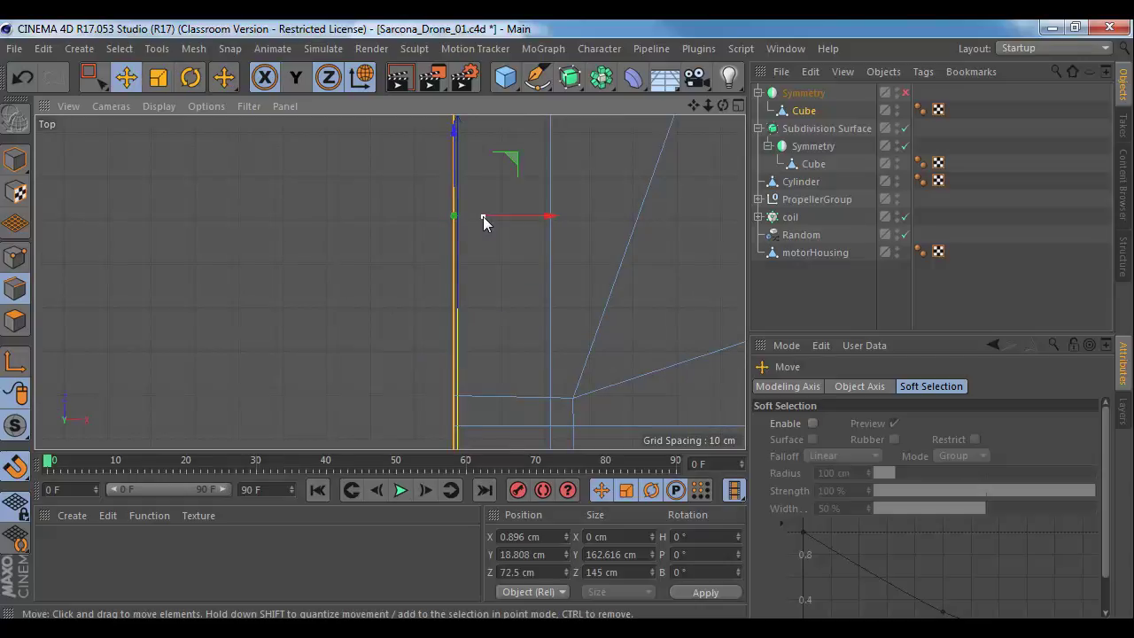
key("y")
left_click_drag(484, 216, 488, 223)
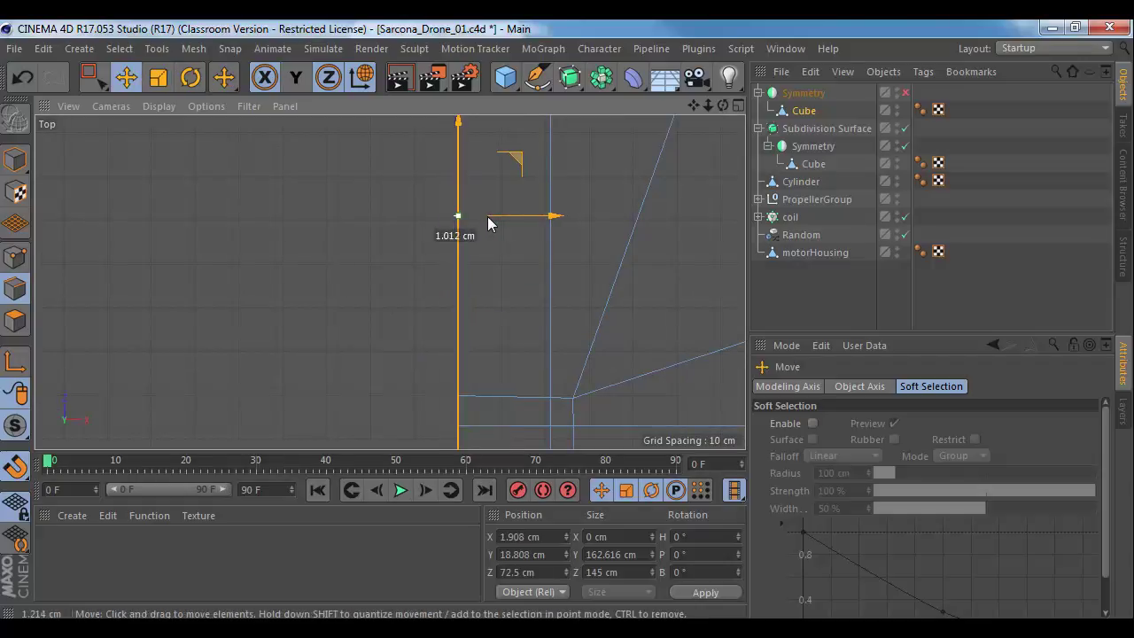
Step: Return to the perspective view, turn the body Symmetry on and examine the mirrored centre seam up close
middle_click(498, 267)
middle_click(311, 212)
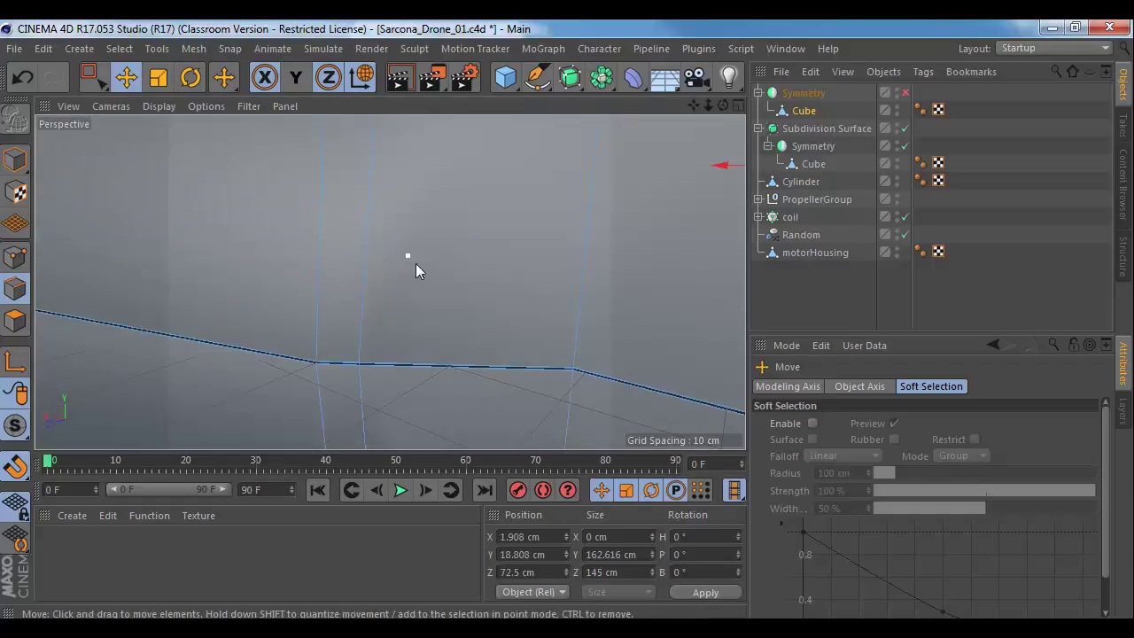
left_click_drag(450, 284, 517, 273, "alt")
right_click_drag(517, 273, 388, 259, "alt")
left_click_drag(390, 283, 423, 240, "alt")
left_click(905, 93)
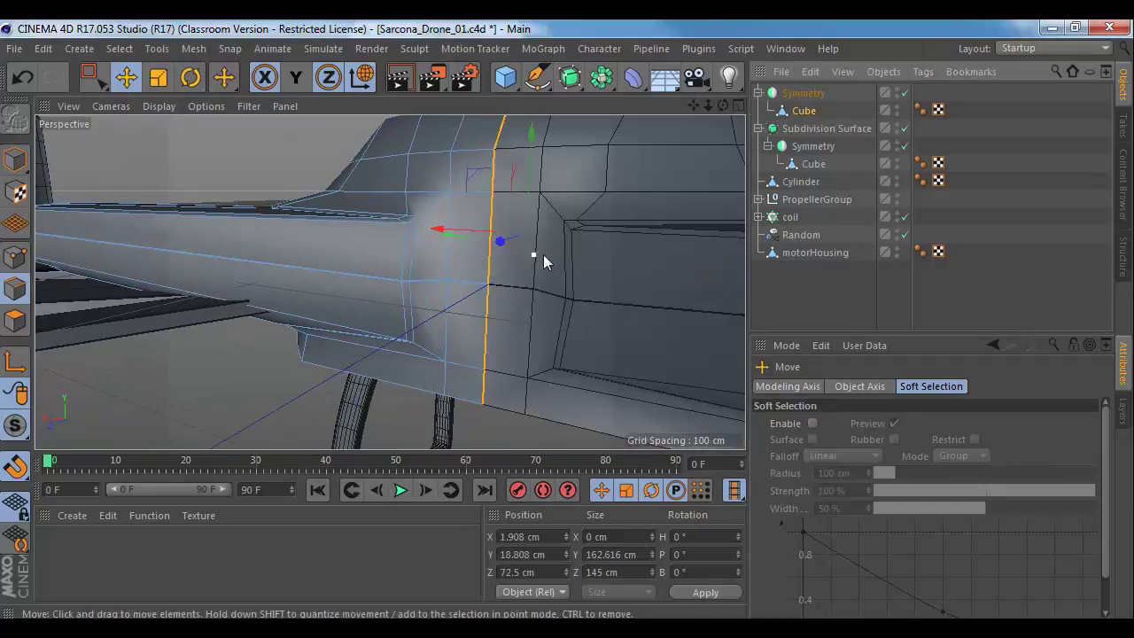
left_click_drag(543, 255, 590, 252, "alt")
right_click_drag(590, 253, 576, 277, "alt")
left_click_drag(576, 271, 470, 235, "alt")
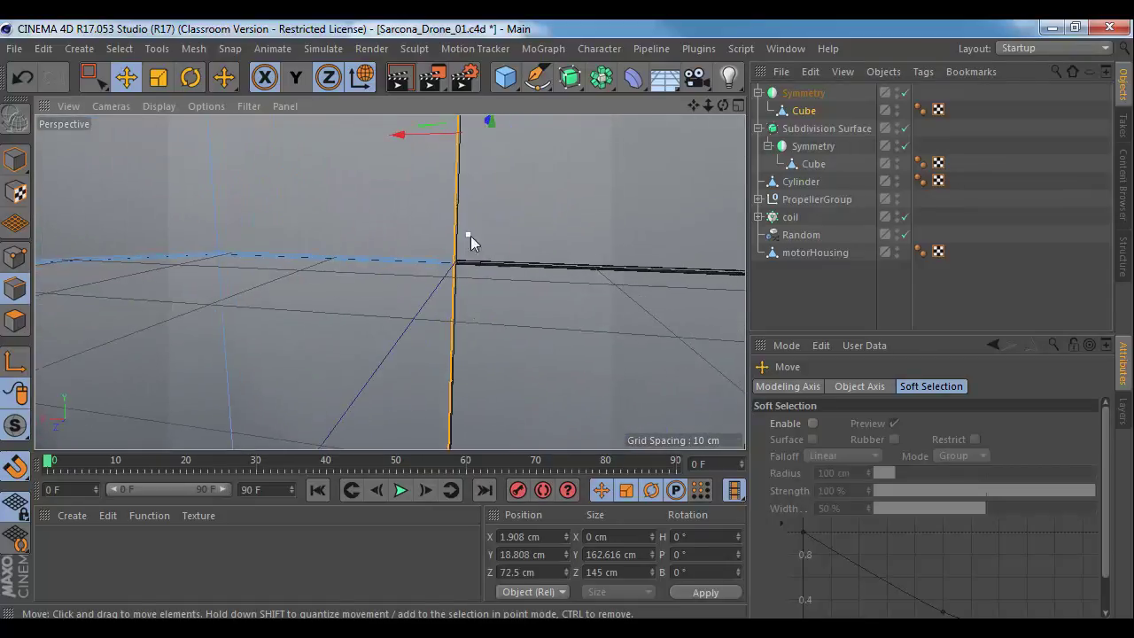
right_click_drag(471, 235, 547, 254, "alt")
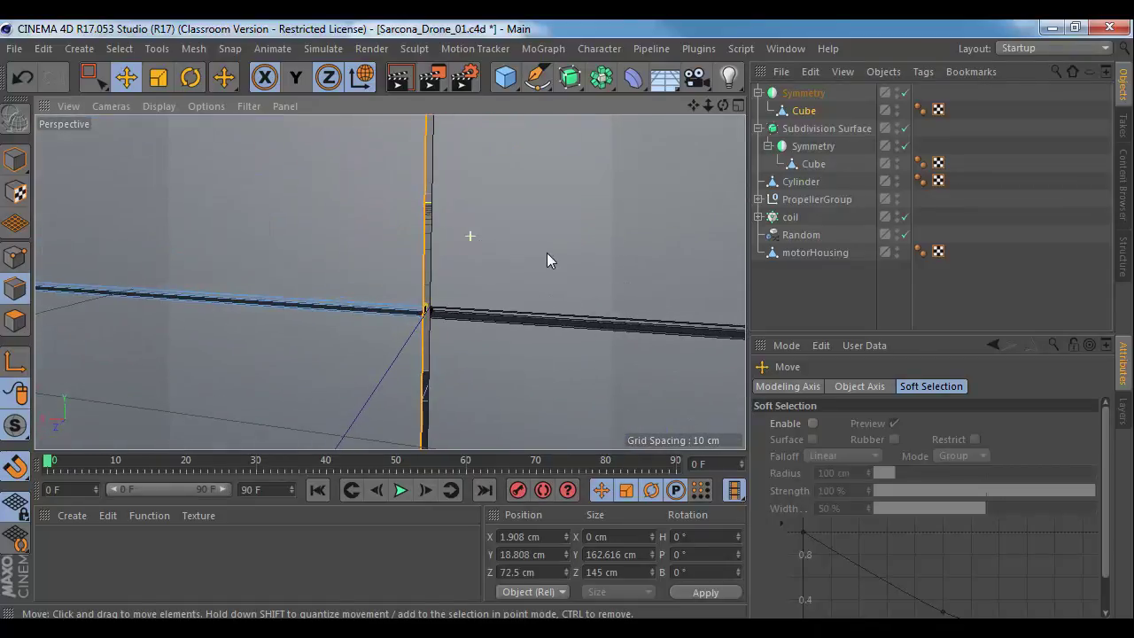
Step: Turn off the body Symmetry and enable Grid Line Snap while showing the seam edges from the top
left_click(905, 92)
middle_click(485, 229)
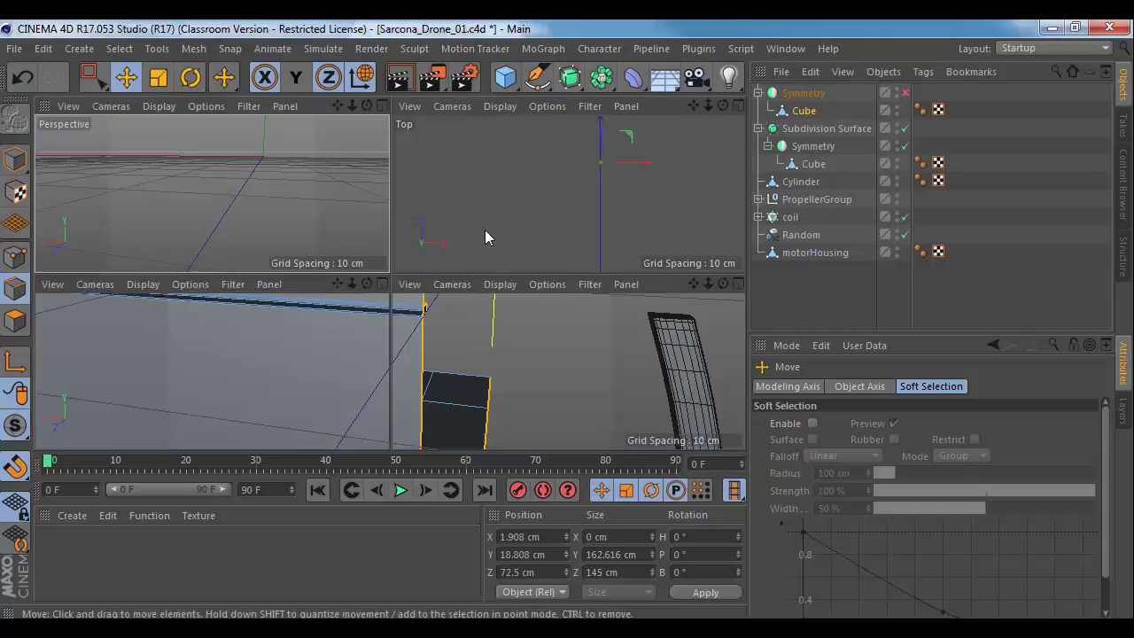
middle_click(531, 203)
right_click_drag(348, 299, 513, 290, "alt")
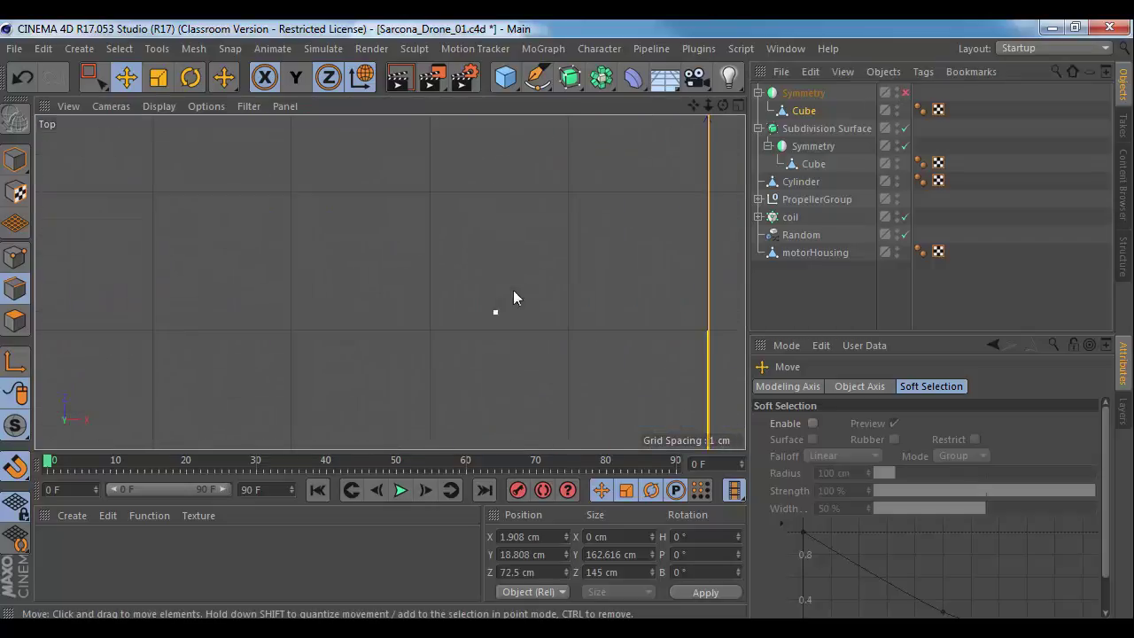
middle_click_drag(513, 290, 307, 359, "alt")
left_click(14, 466)
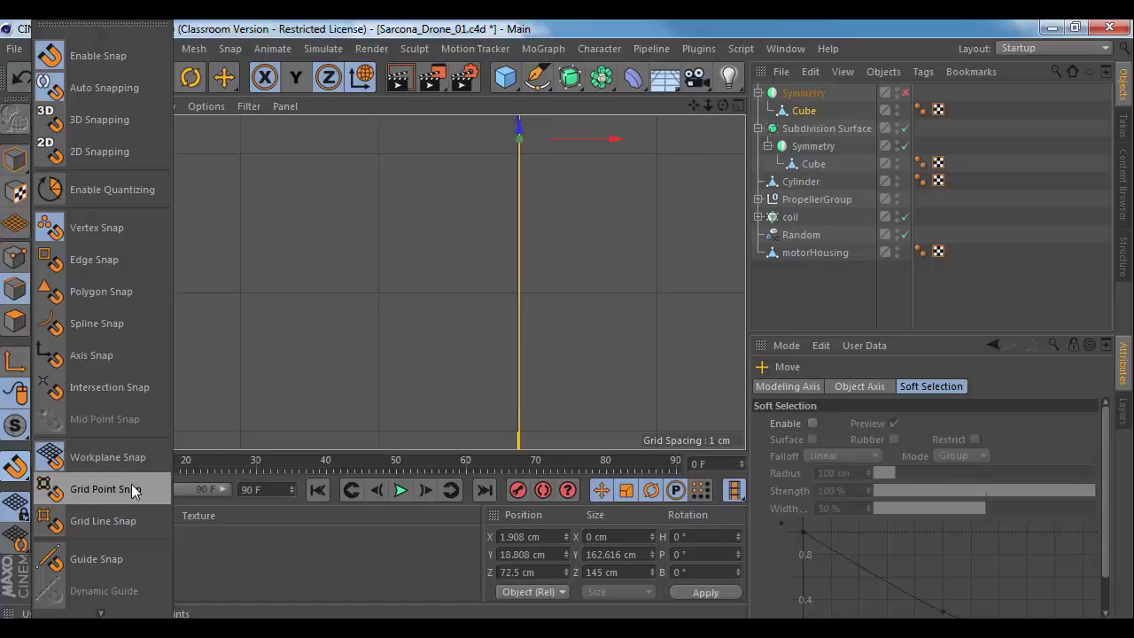
left_click(132, 513)
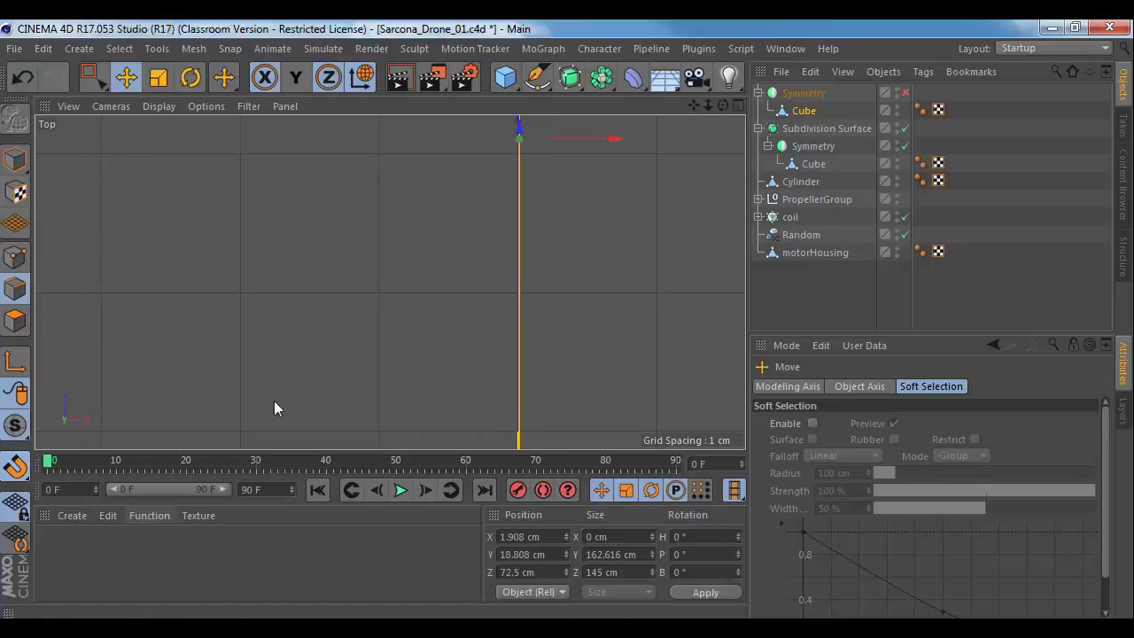
Step: Move the selected seam edges slightly along X to an X position of 1.814 cm
middle_click_drag(342, 296, 225, 462, "alt")
right_click_drag(306, 348, 453, 322, "alt")
middle_click_drag(452, 322, 363, 337, "alt")
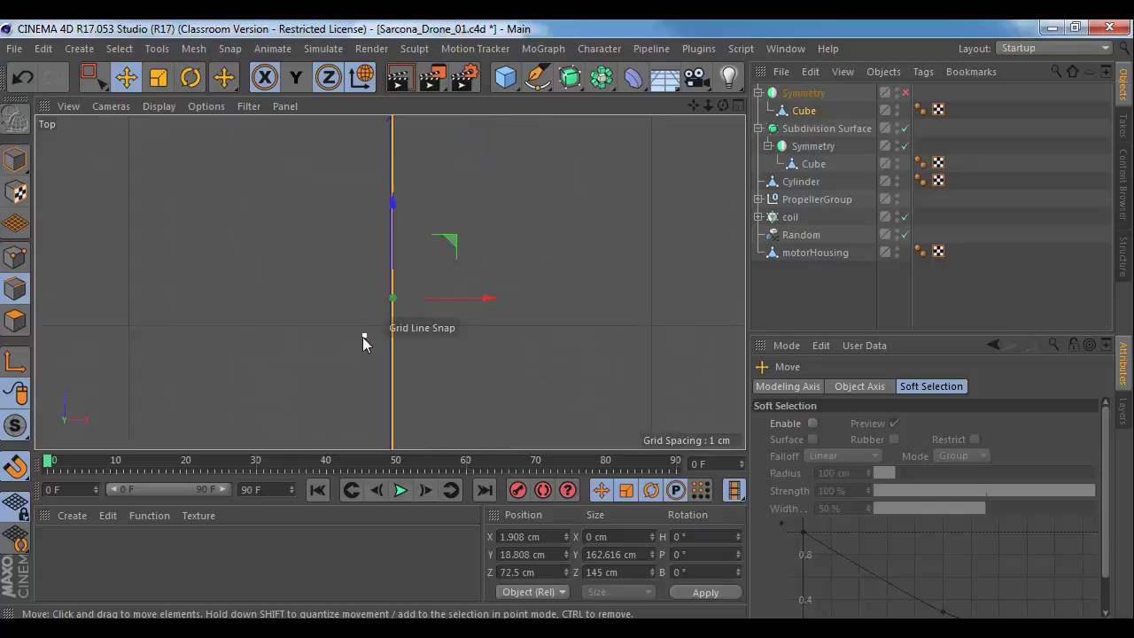
right_click_drag(363, 337, 454, 340, "alt")
left_click_drag(495, 277, 493, 278)
Step: Return to the perspective view, turn the body Symmetry back on and check the seam gap
middle_click(507, 333)
middle_click(310, 222)
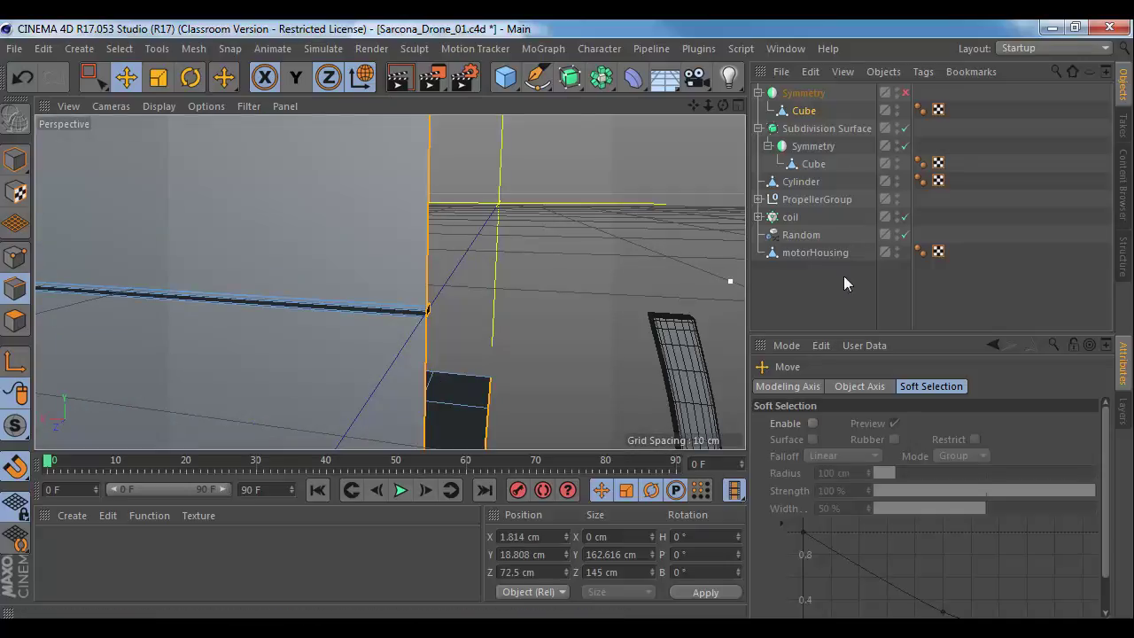
left_click(905, 92)
left_click_drag(581, 223, 492, 348, "alt")
left_click_drag(524, 278, 567, 292, "alt")
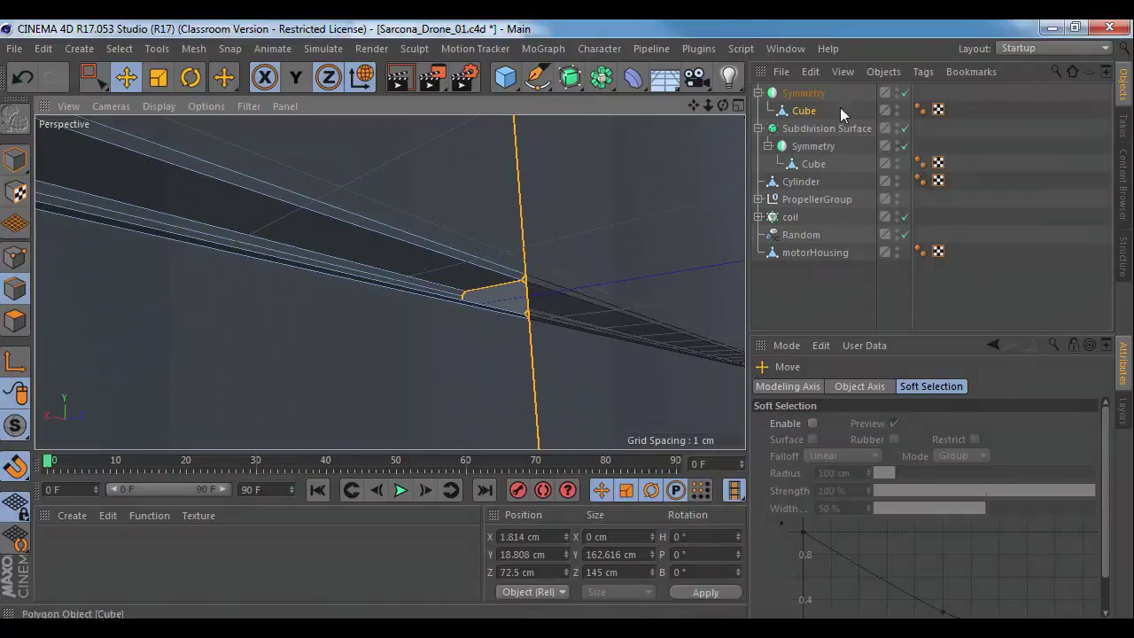
Step: Switch the body Symmetry's Weld Points off and on again, and examine the mirrored body and its arms
left_click(811, 92)
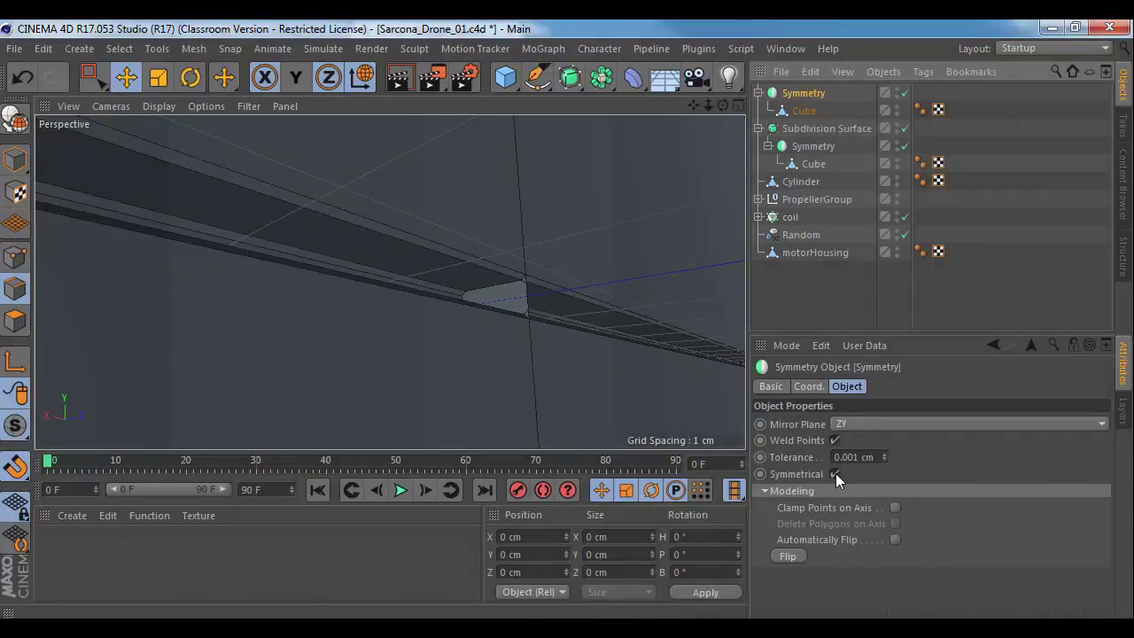
left_click(835, 441)
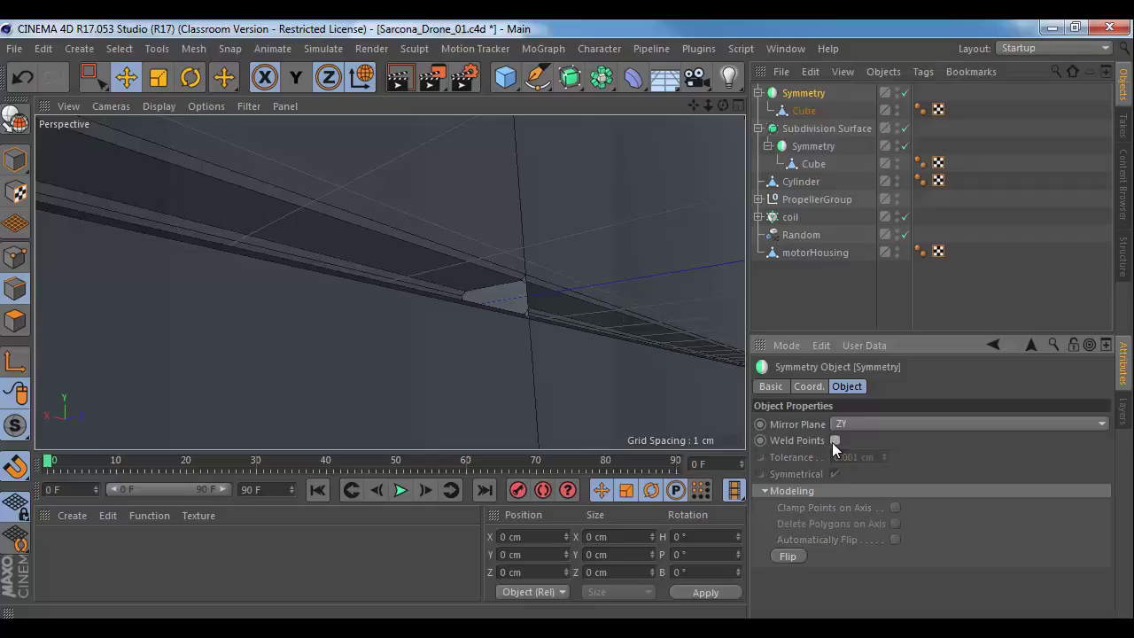
left_click(835, 441)
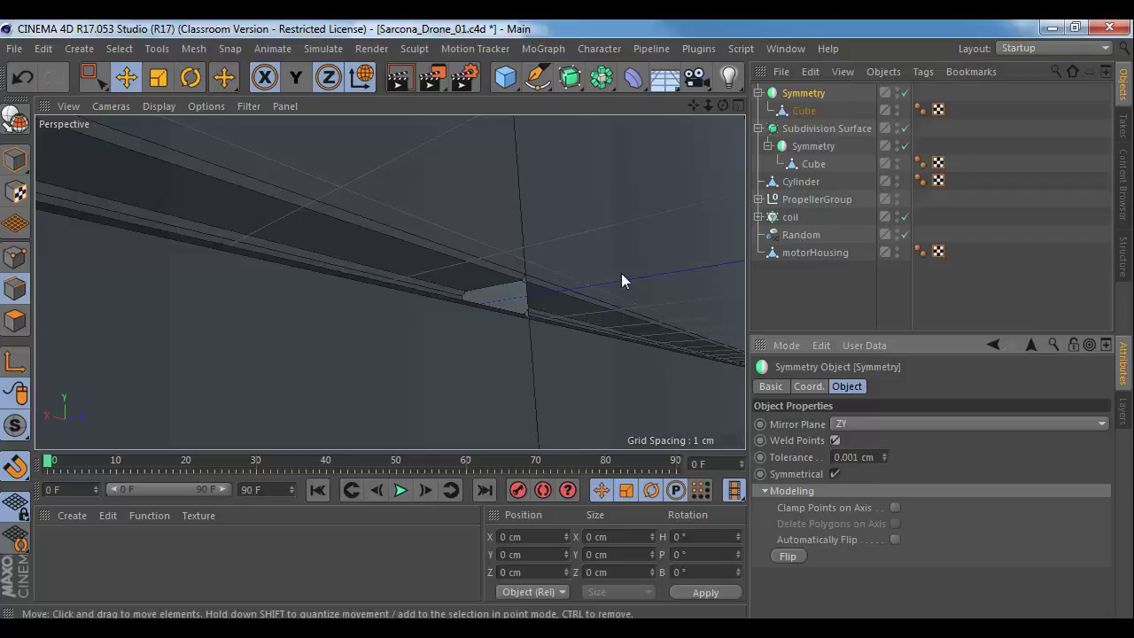
left_click_drag(642, 271, 580, 315, "alt")
right_click_drag(580, 315, 279, 243, "alt")
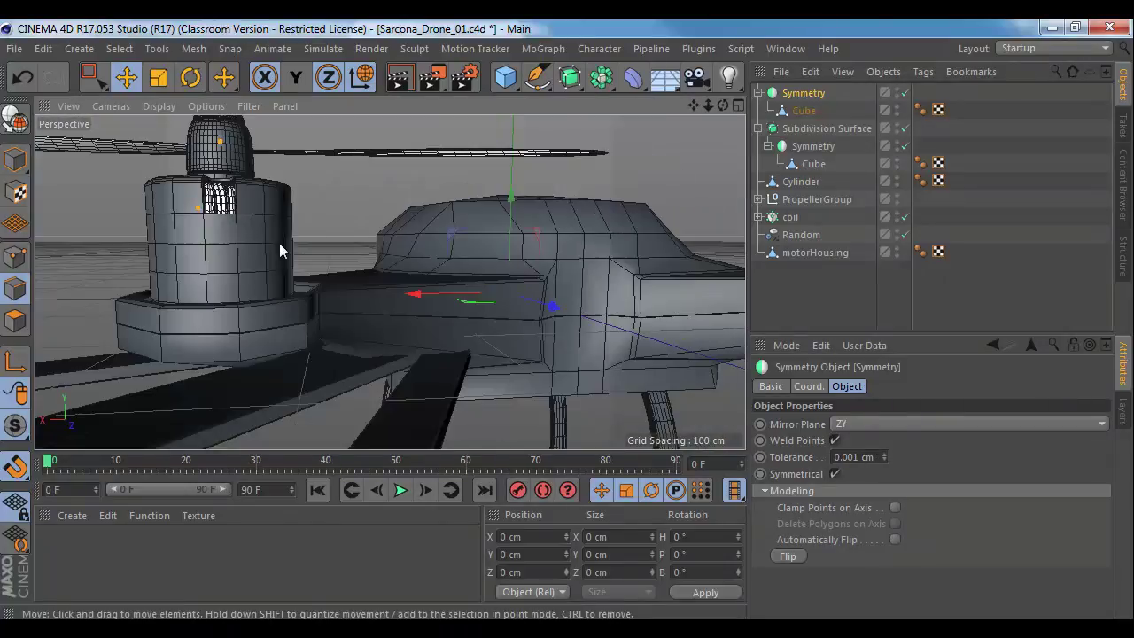
left_click_drag(499, 284, 205, 215, "alt")
left_click_drag(389, 281, 190, 222, "alt")
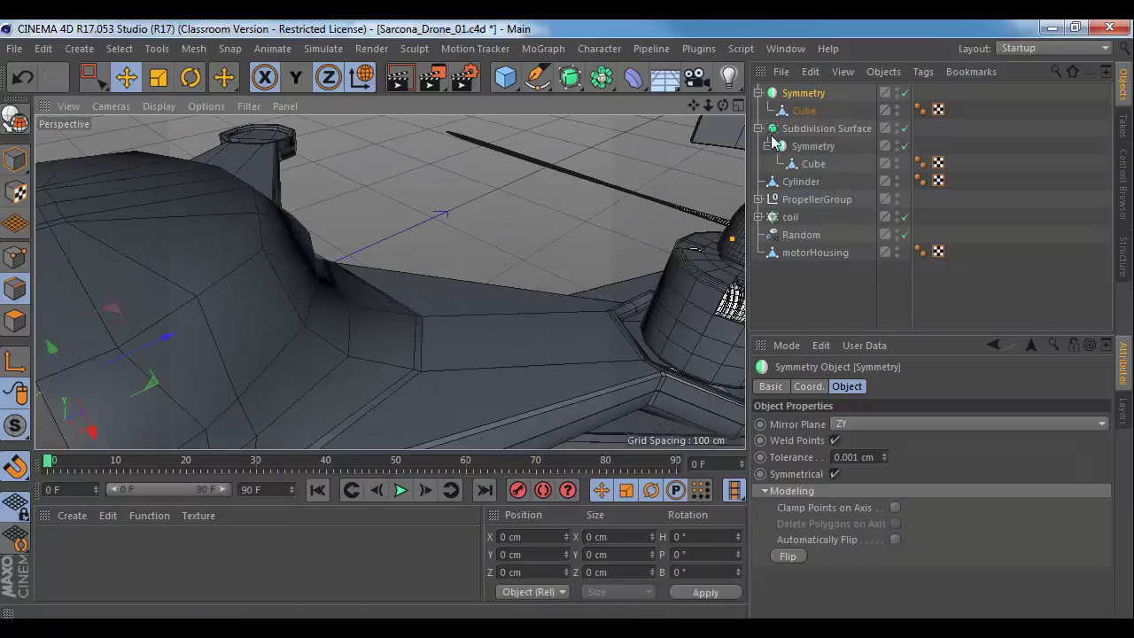
Step: Select the body Cube's open border edges along the X axis in the top view, in edge mode
left_click_drag(541, 238, 383, 225, "alt")
middle_click(383, 225)
middle_click(531, 215)
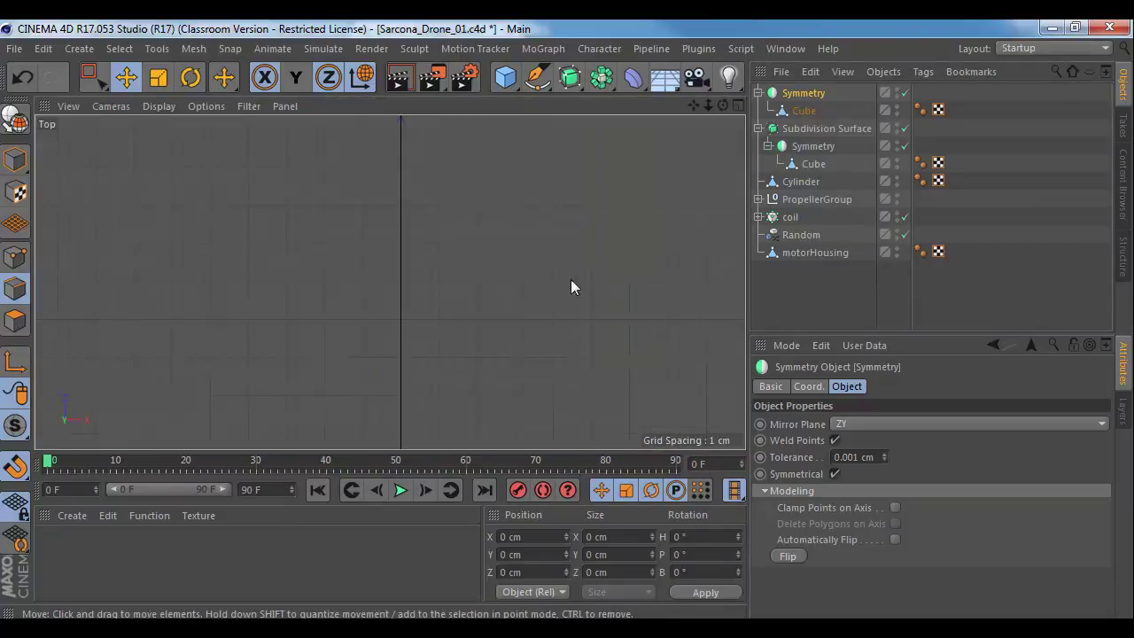
right_click_drag(397, 284, 323, 281, "alt")
mouse_move(511, 313)
right_mouse_down("alt")
mouse_move(355, 278)
mouse_move(528, 317)
right_mouse_up("alt")
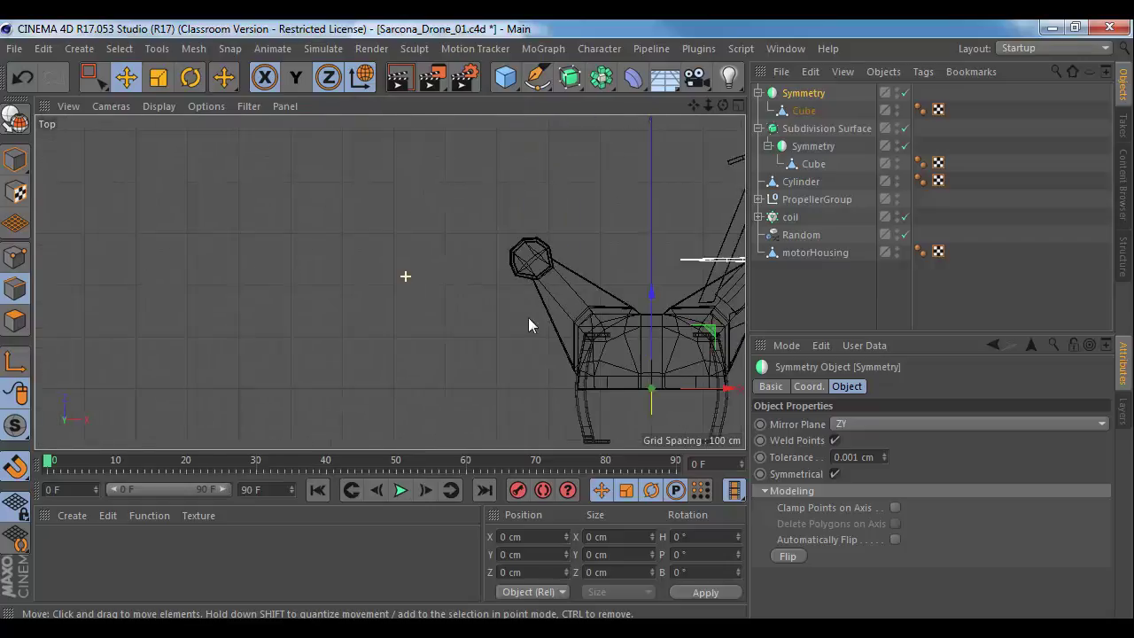
middle_click_drag(556, 310, 411, 247, "alt")
scroll(426, 253, "up", 6)
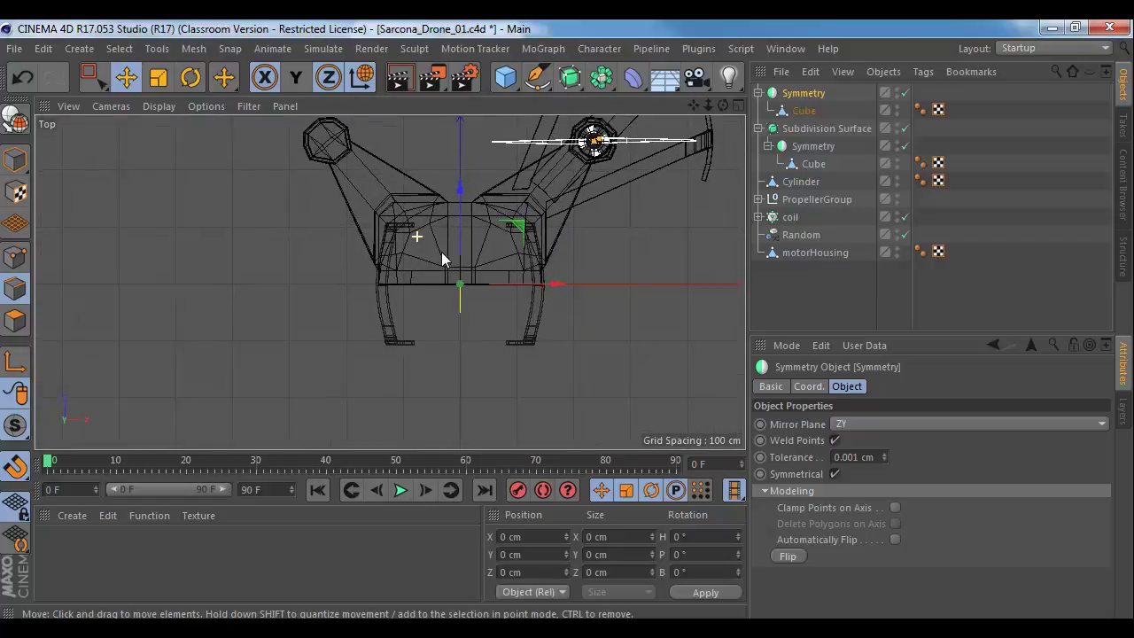
left_click(805, 110)
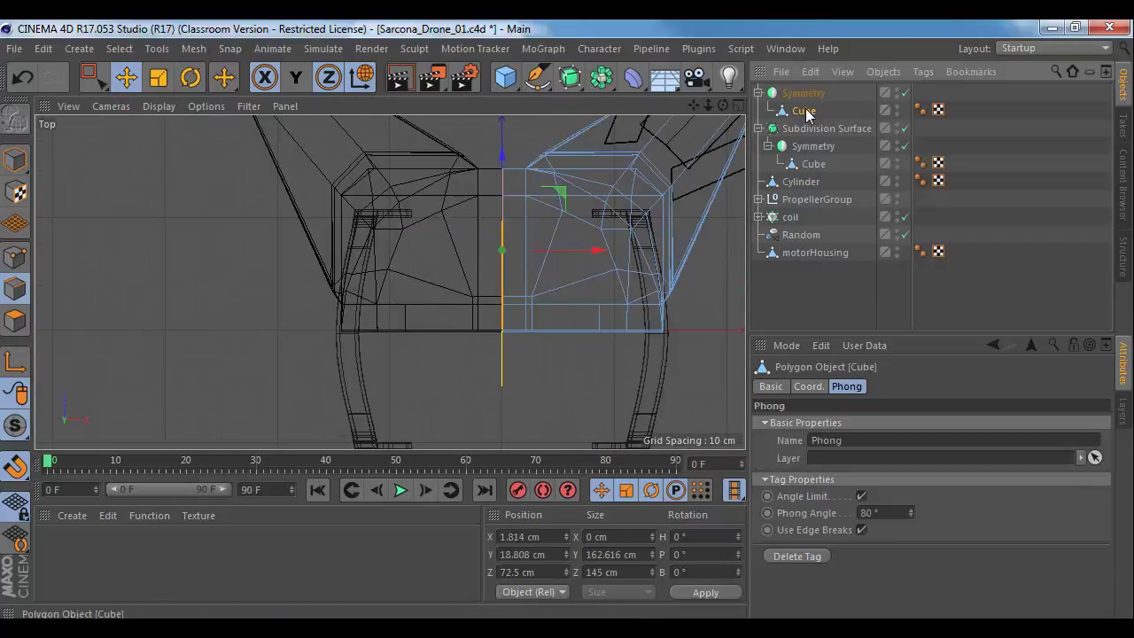
left_click(13, 286)
key("0")
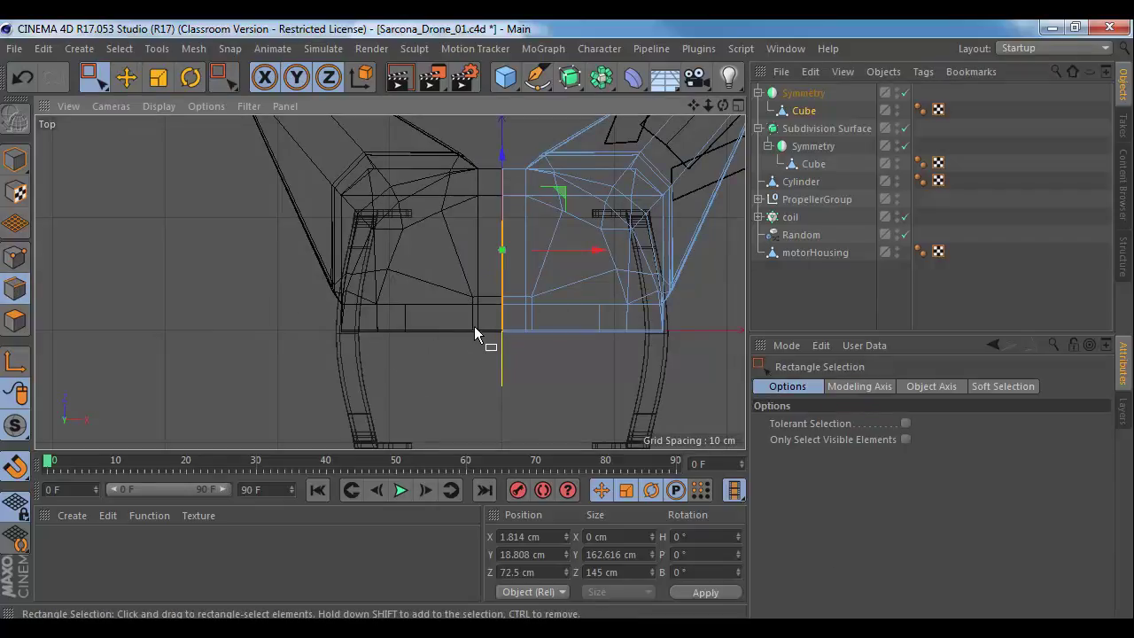
left_click_drag(560, 323, 660, 351)
scroll(560, 350, "up", 5)
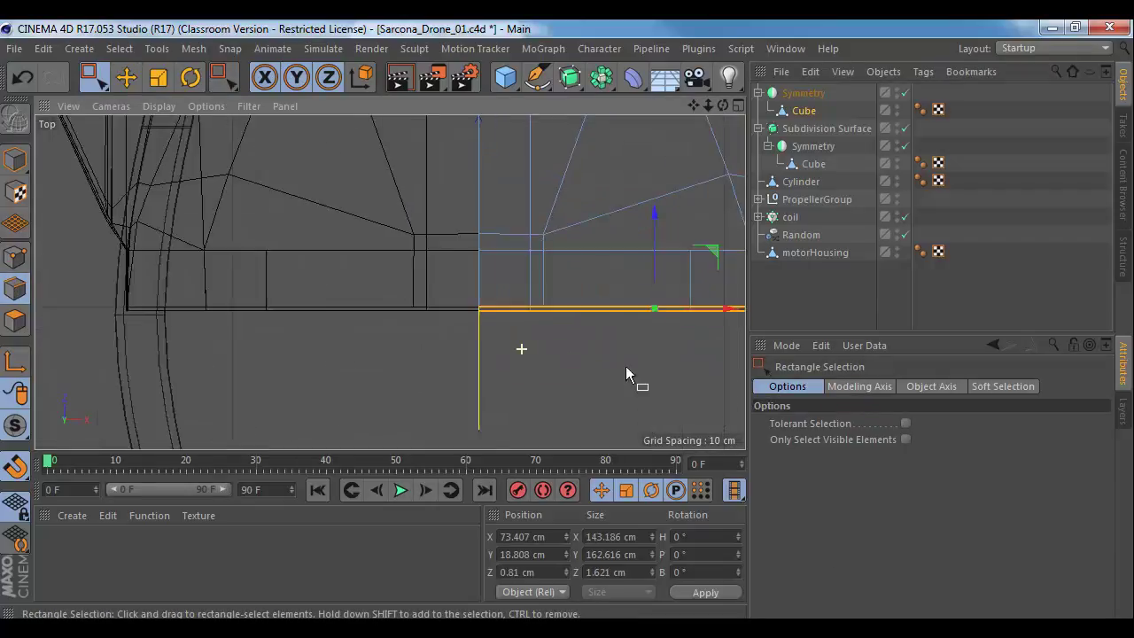
Step: Check the selected border edges in perspective and scale them flat along Z to a size of 0 cm
key("e")
key("0")
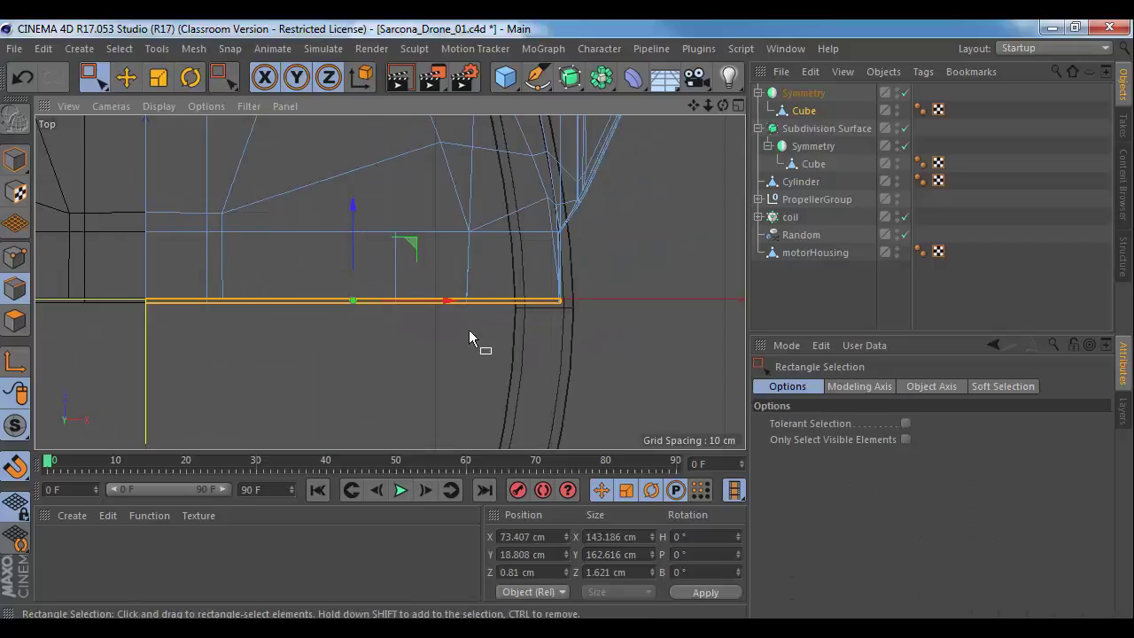
middle_click(469, 330)
middle_click(263, 224)
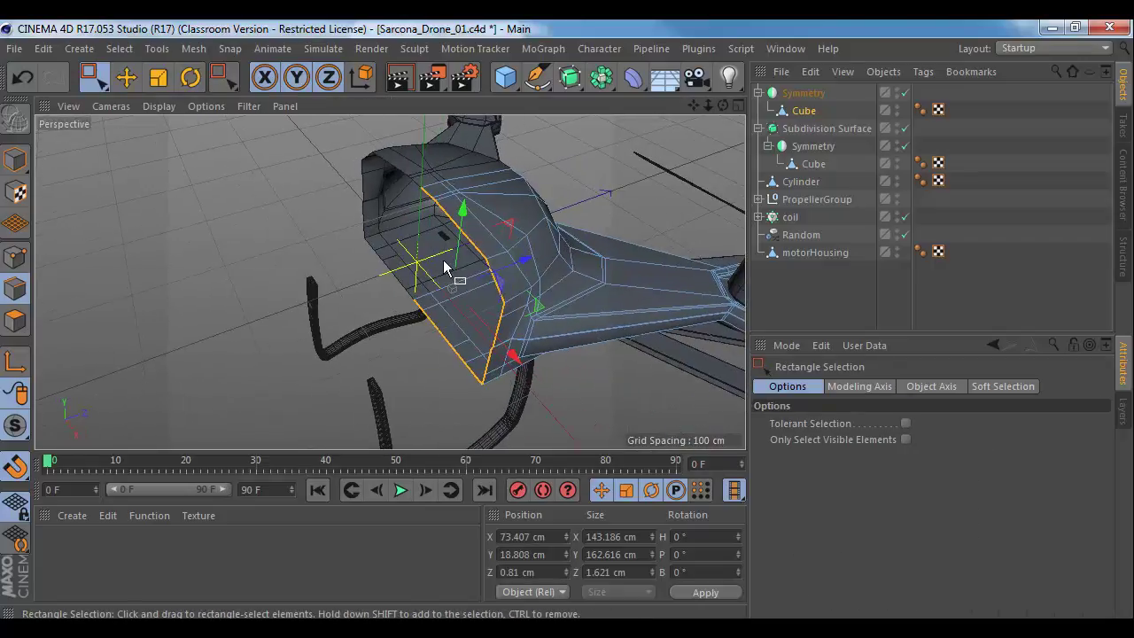
middle_click(443, 260)
middle_click(526, 234)
right_click_drag(401, 319, 422, 320, "alt")
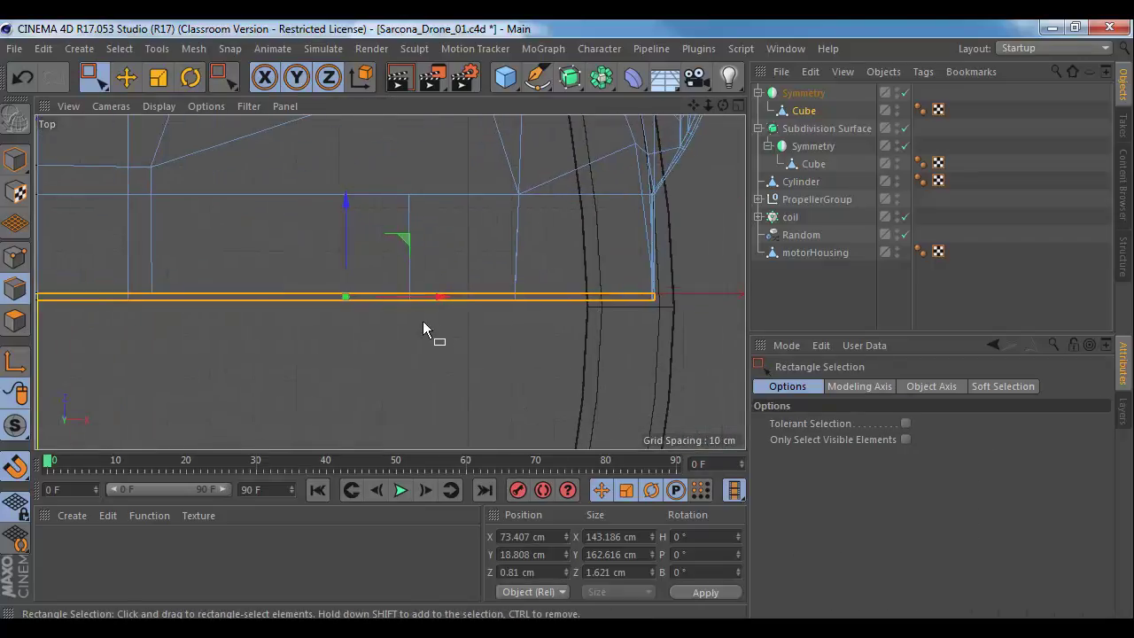
middle_click_drag(364, 313, 443, 334, "alt")
key("t")
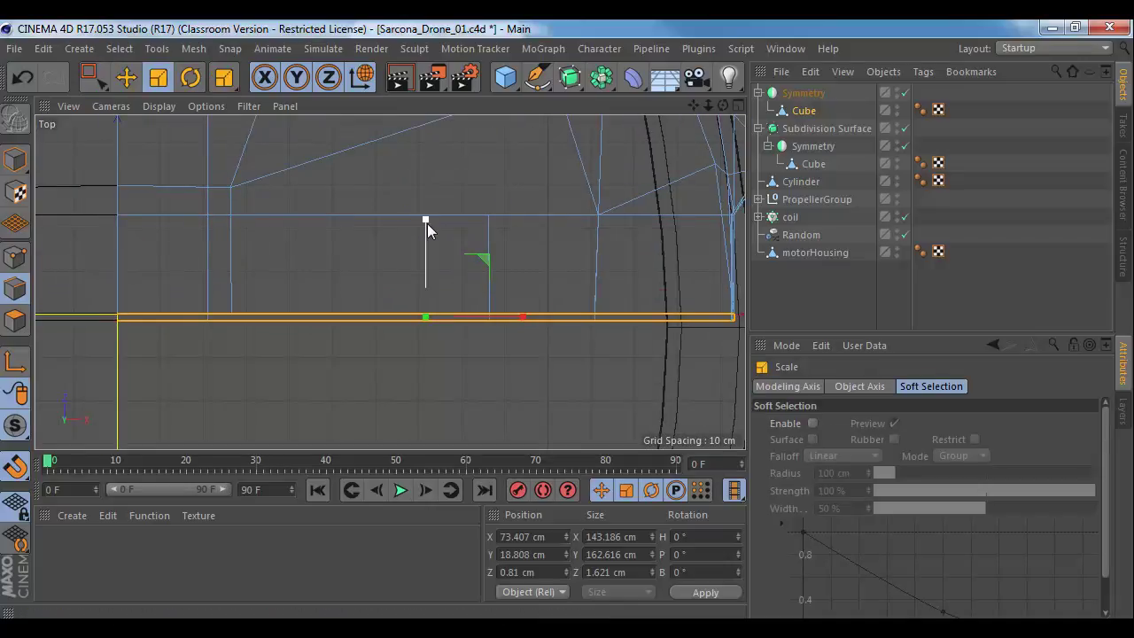
left_click_drag(425, 223, 401, 281)
key("e")
Step: Return to the perspective view and nest the body Symmetry inside a second Symmetry object
middle_click(381, 285)
middle_click(315, 237)
left_click(814, 96)
left_click_drag(660, 186, 582, 161, "alt")
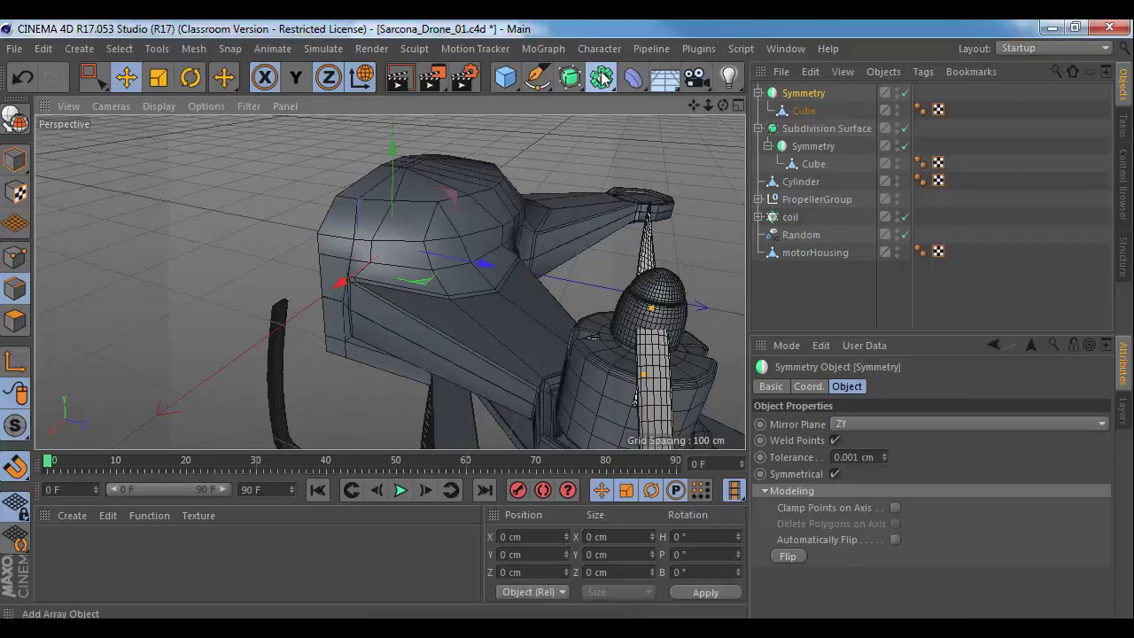
left_click_drag(602, 78, 866, 168)
left_click_drag(823, 113, 820, 93)
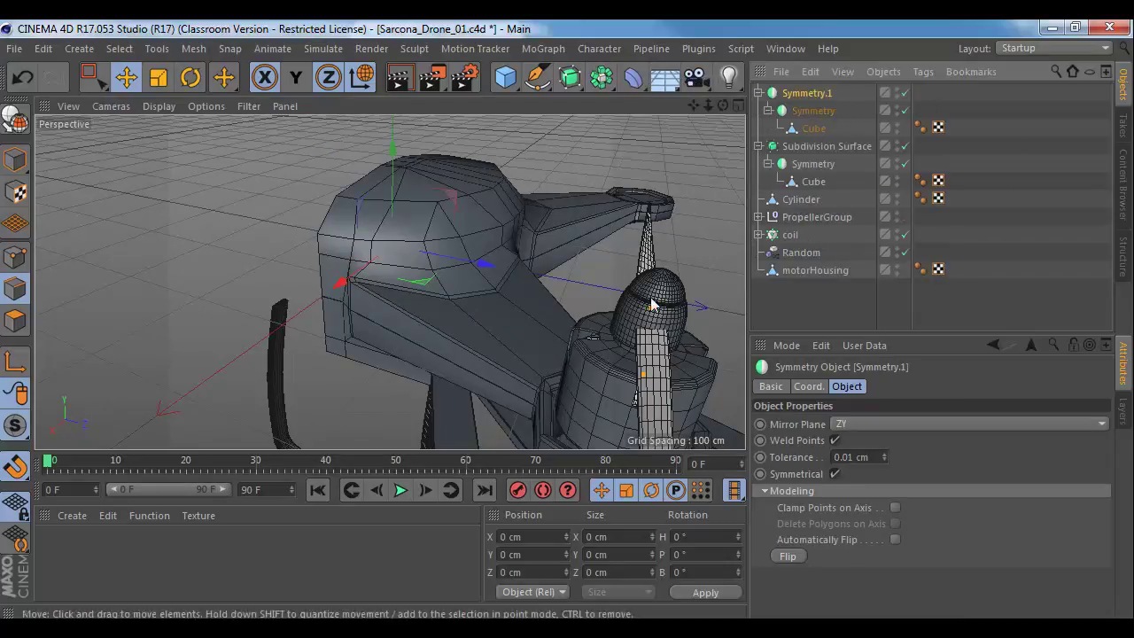
Step: Set the outer Symmetry's mirror plane to XY and inspect the complete four-armed body from above
left_click_drag(62, 424, 287, 311, "alt")
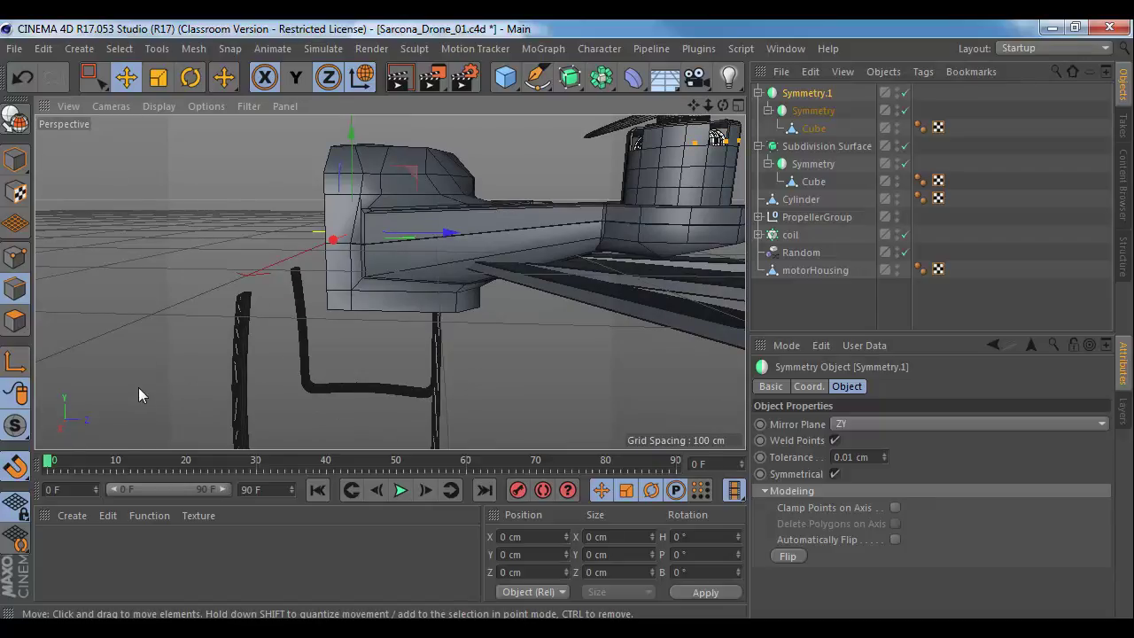
left_click(862, 423)
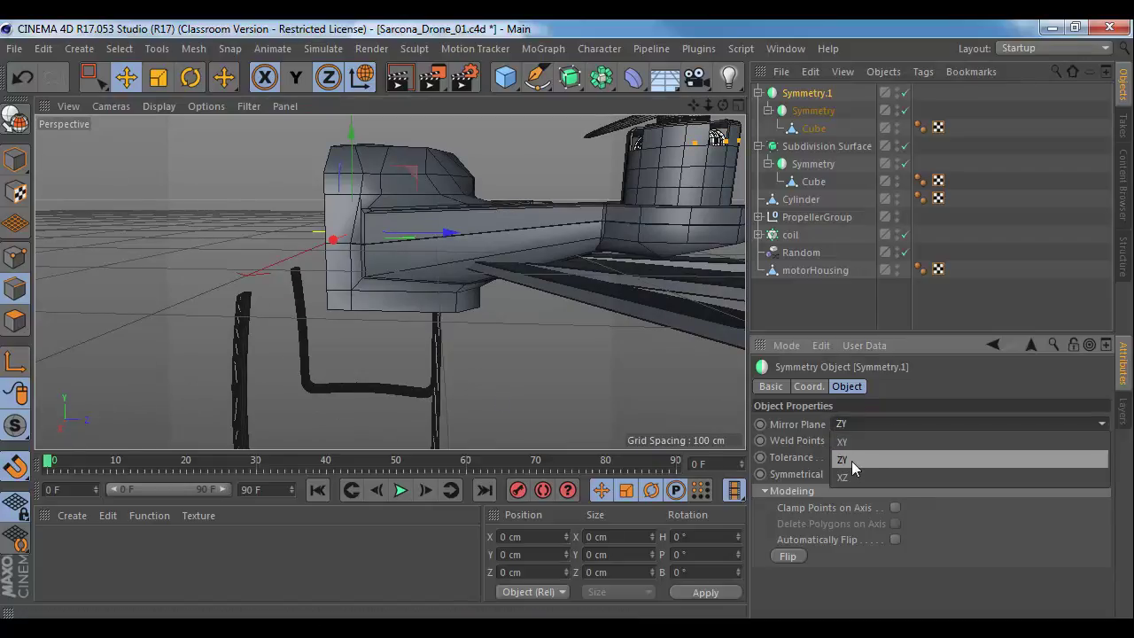
left_click(860, 443)
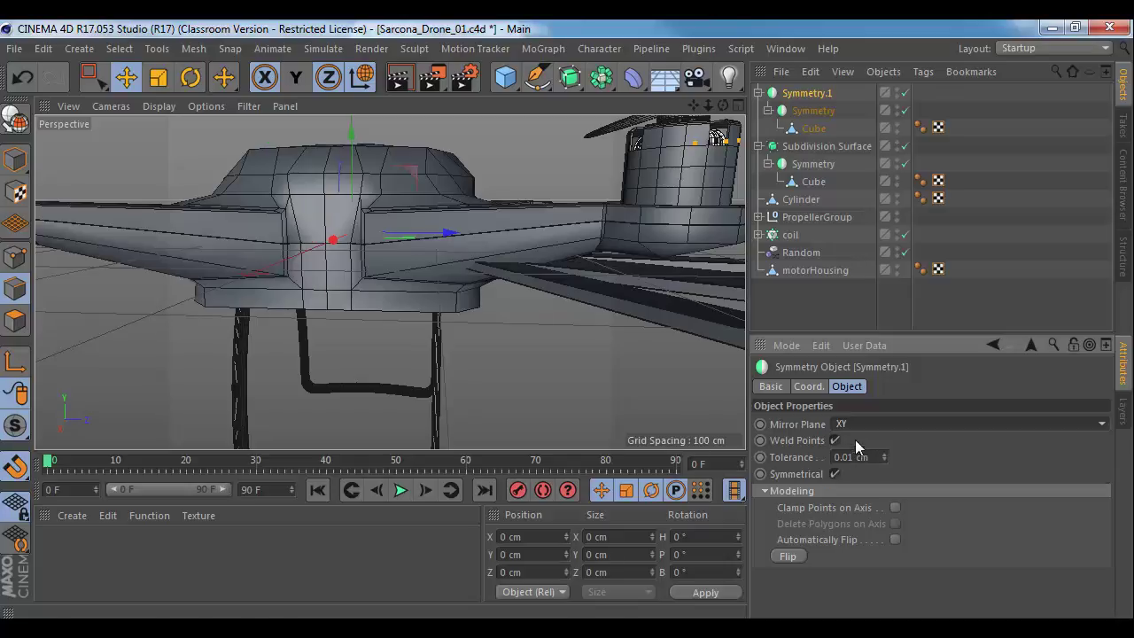
left_click_drag(358, 250, 523, 381, "alt")
scroll(631, 360, "down", 10)
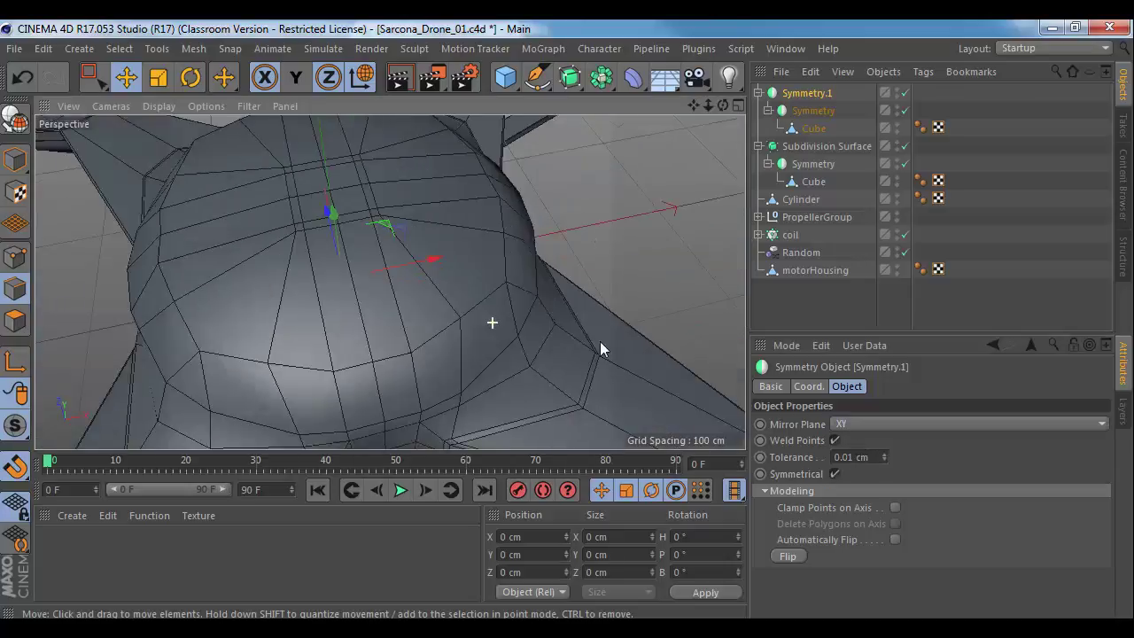
left_click_drag(510, 314, 551, 267, "alt")
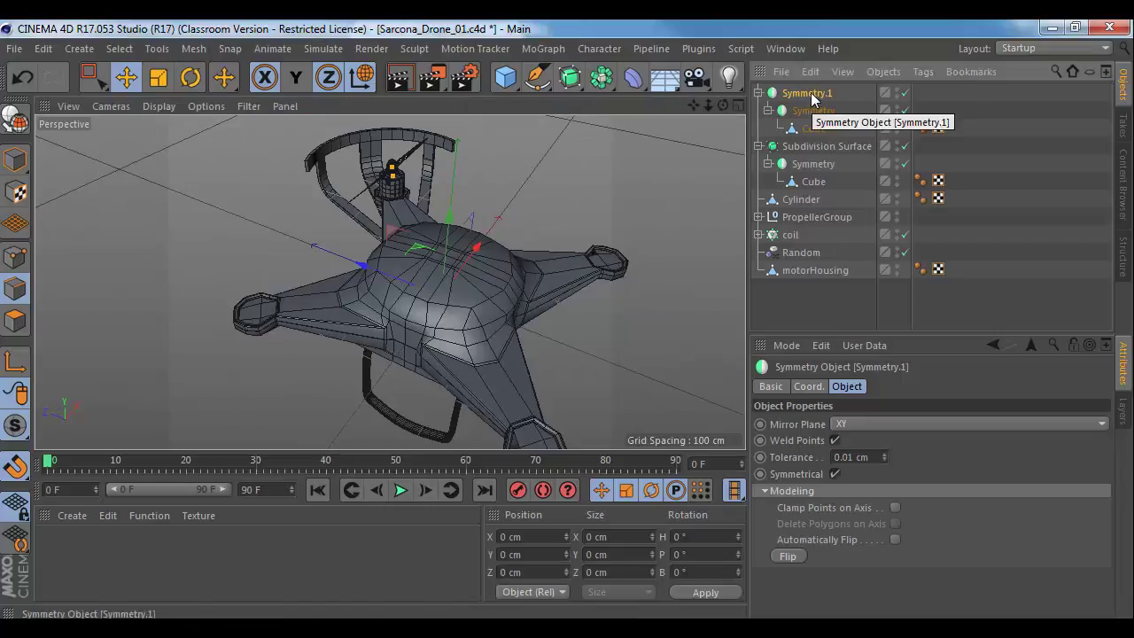
Step: Make the outer Symmetry editable, move its body Cube out to the end of the object list and delete the leftover nulls
key("c")
key("d")
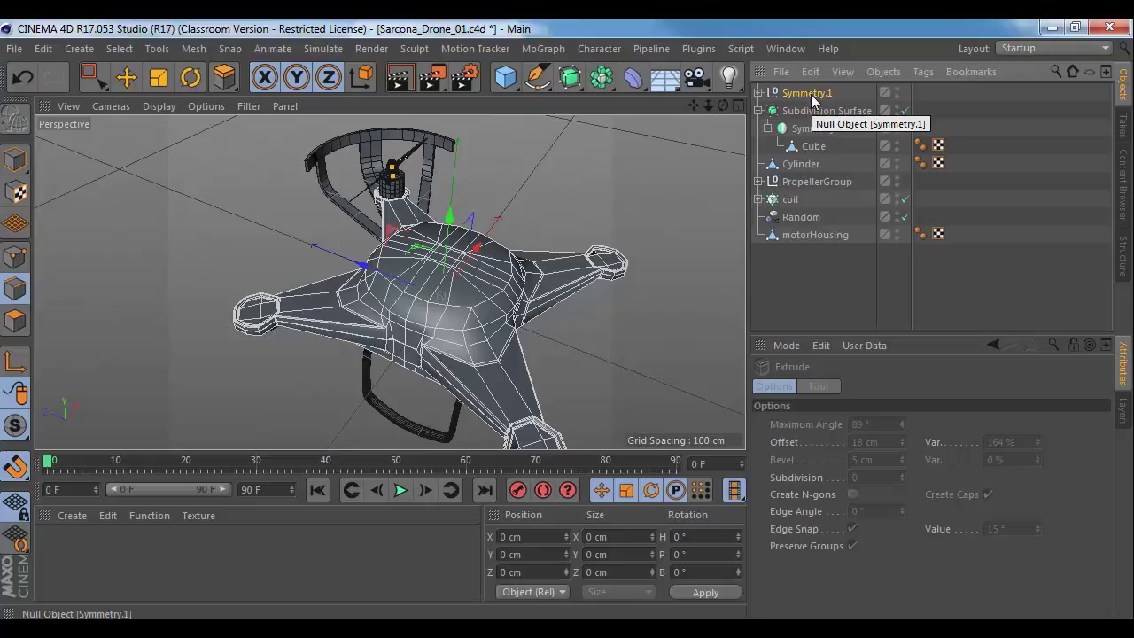
left_click(759, 92)
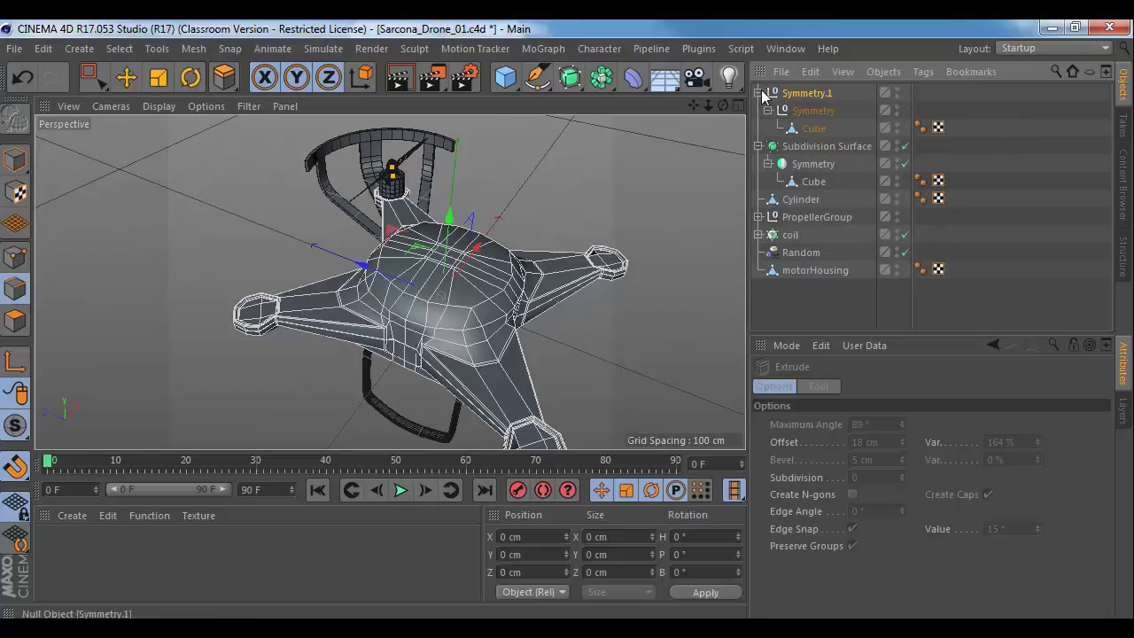
left_click(807, 96)
left_click(812, 128)
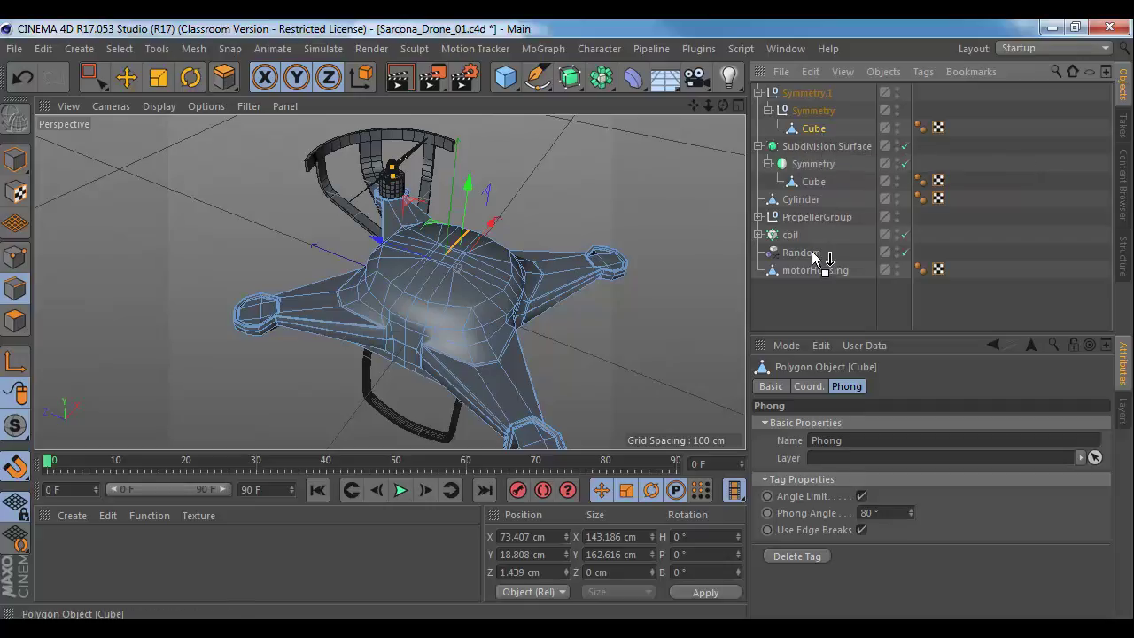
left_click(816, 93)
key("Delete")
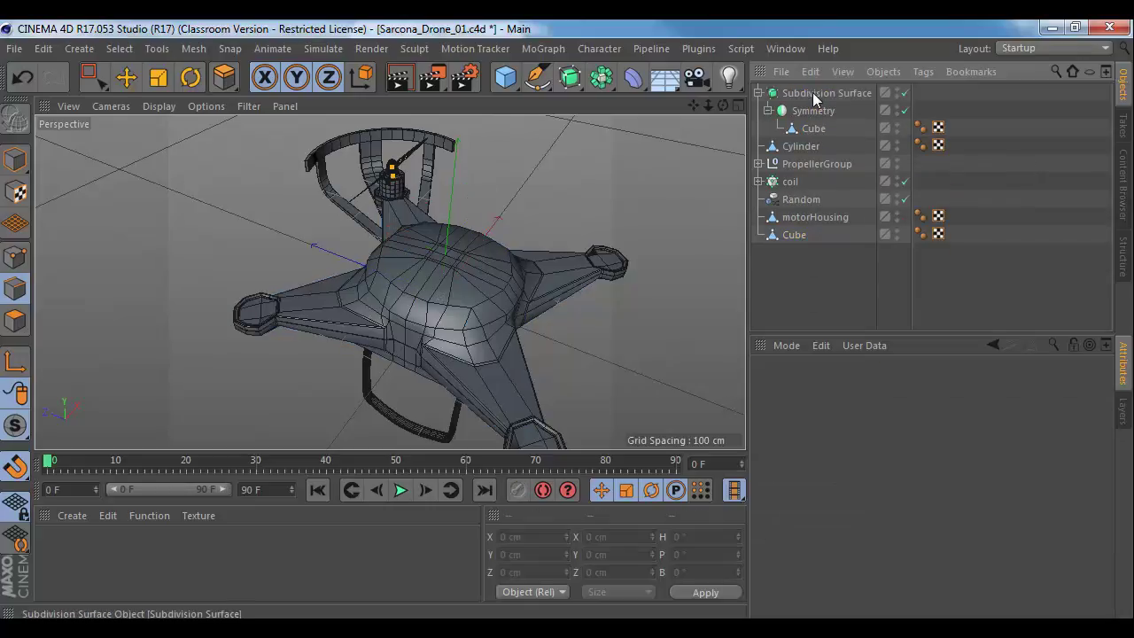
Step: Examine the merged body Cube's centre seam edges and points up close for gaps or doubled geometry
left_click(787, 235)
mouse_move(544, 260)
left_mouse_down("alt")
mouse_move(514, 255)
mouse_move(534, 247)
left_mouse_up("alt")
middle_click_drag(531, 246, 386, 288, "alt")
right_click_drag(386, 289, 487, 309, "alt")
left_click_drag(487, 309, 338, 224, "alt")
scroll(340, 218, "up", 6)
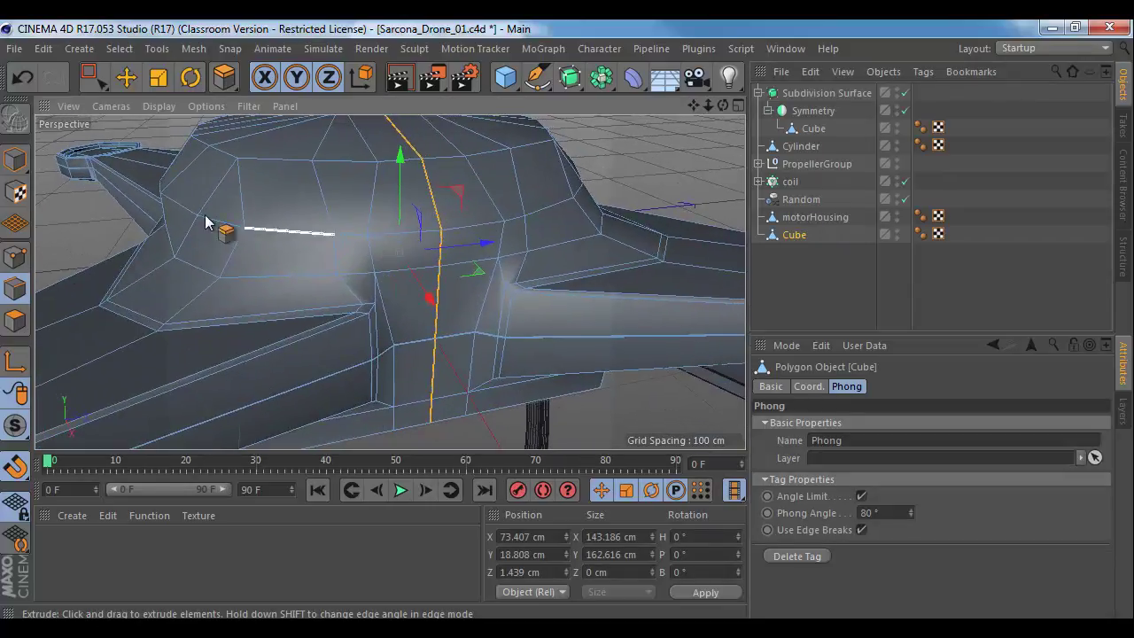
left_click_drag(342, 334, 324, 316, "alt")
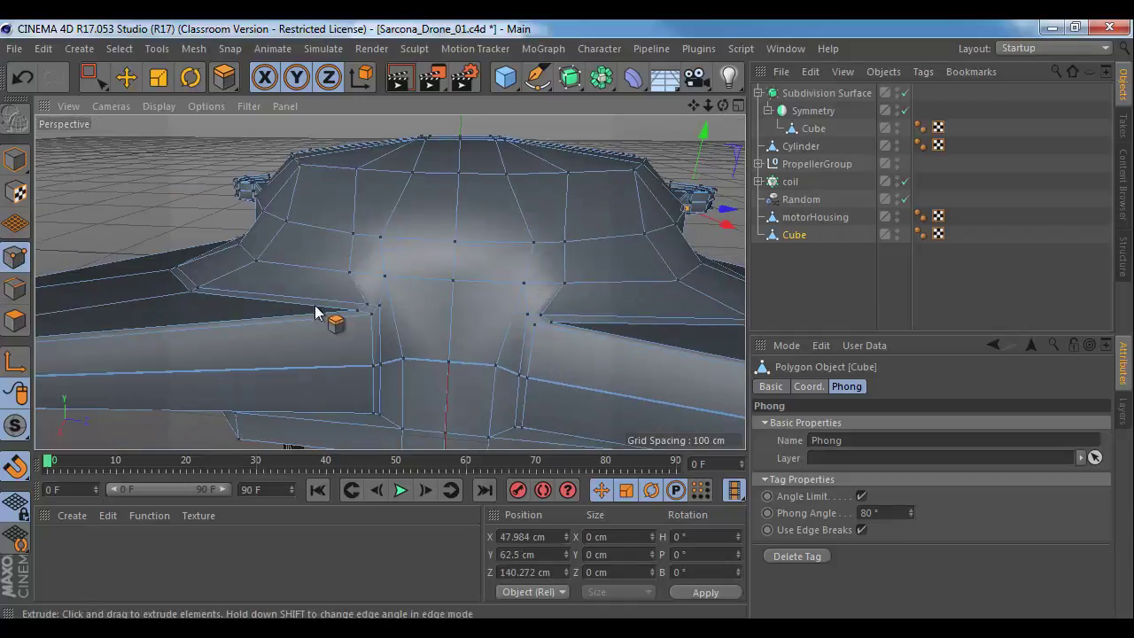
scroll(412, 355, "up", 8)
scroll(532, 323, "up", 5)
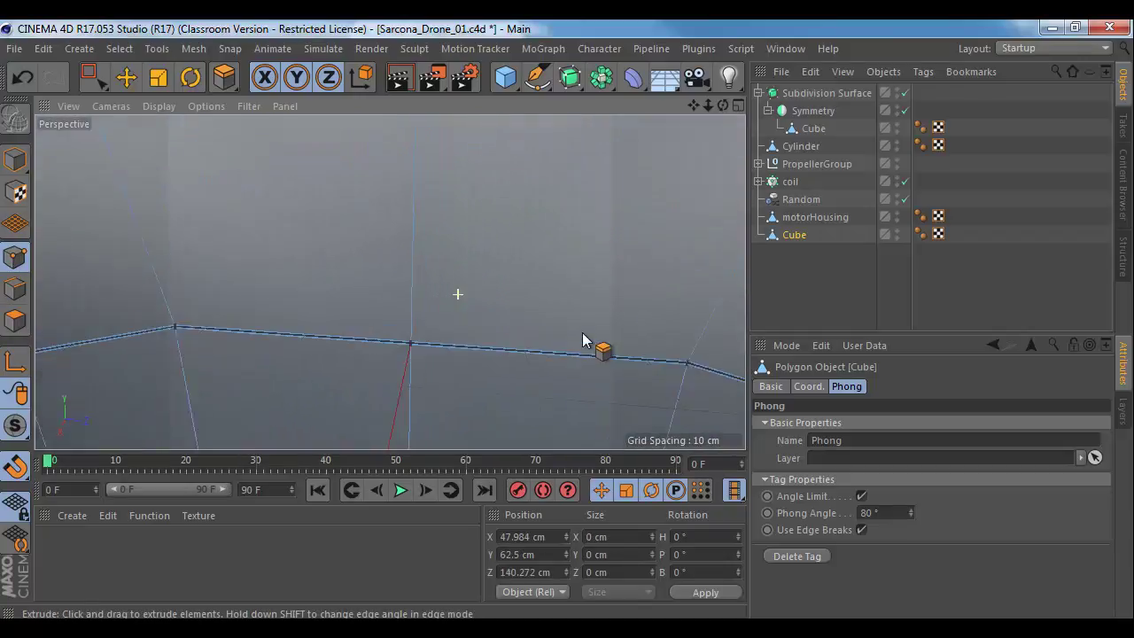
left_click_drag(442, 265, 385, 197, "alt")
Step: Examine the polygons inside the body shell in polygon mode for stray interior faces along the seam
left_click(17, 320)
key("d")
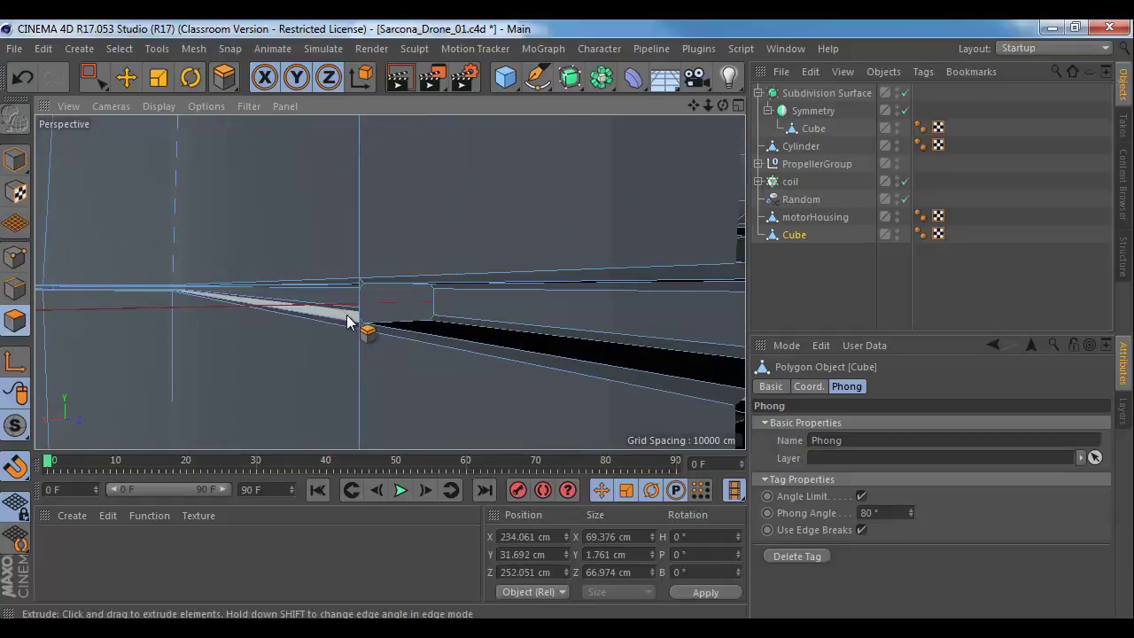
key("e")
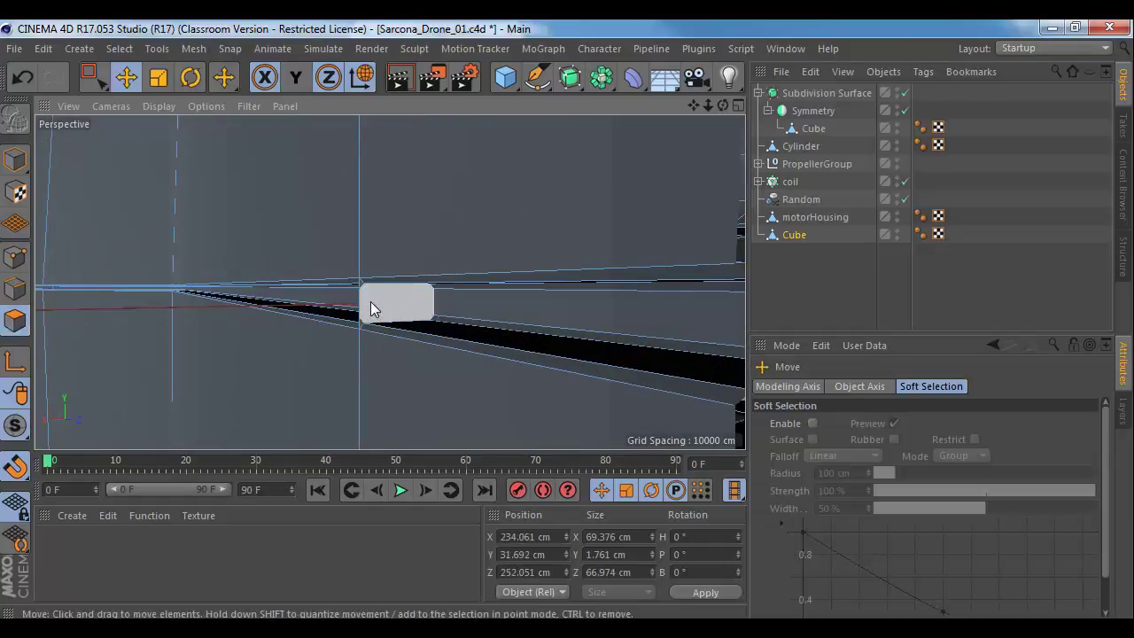
scroll(410, 311, "down", 5)
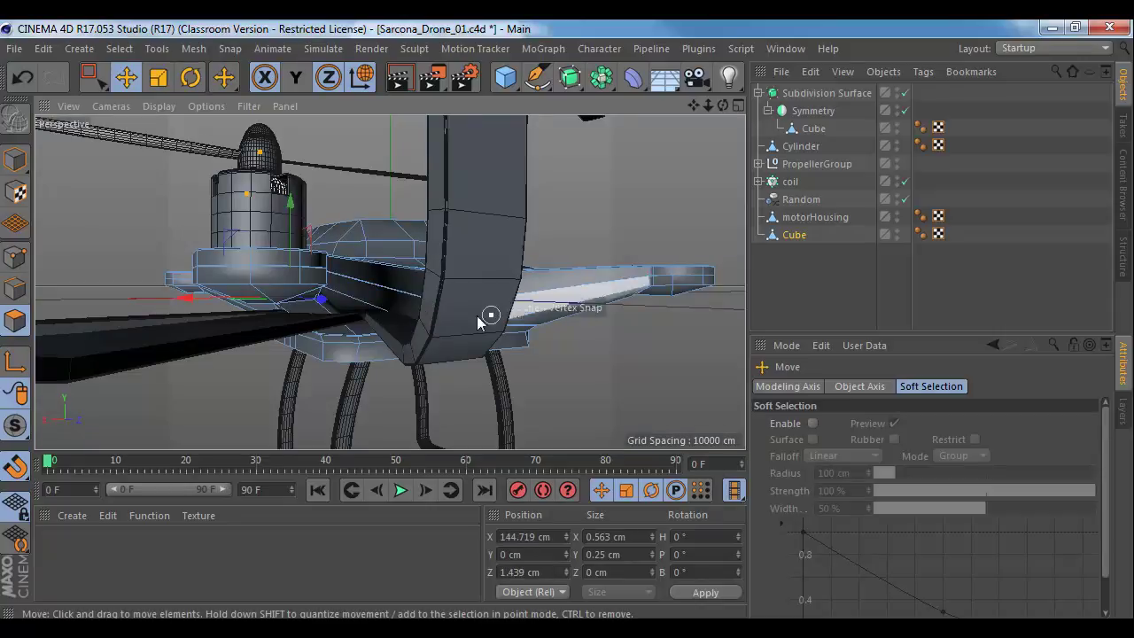
mouse_move(286, 319)
right_mouse_down("alt")
mouse_move(321, 334)
mouse_move(456, 337)
mouse_move(287, 320)
right_mouse_up("alt")
right_click(29, 302)
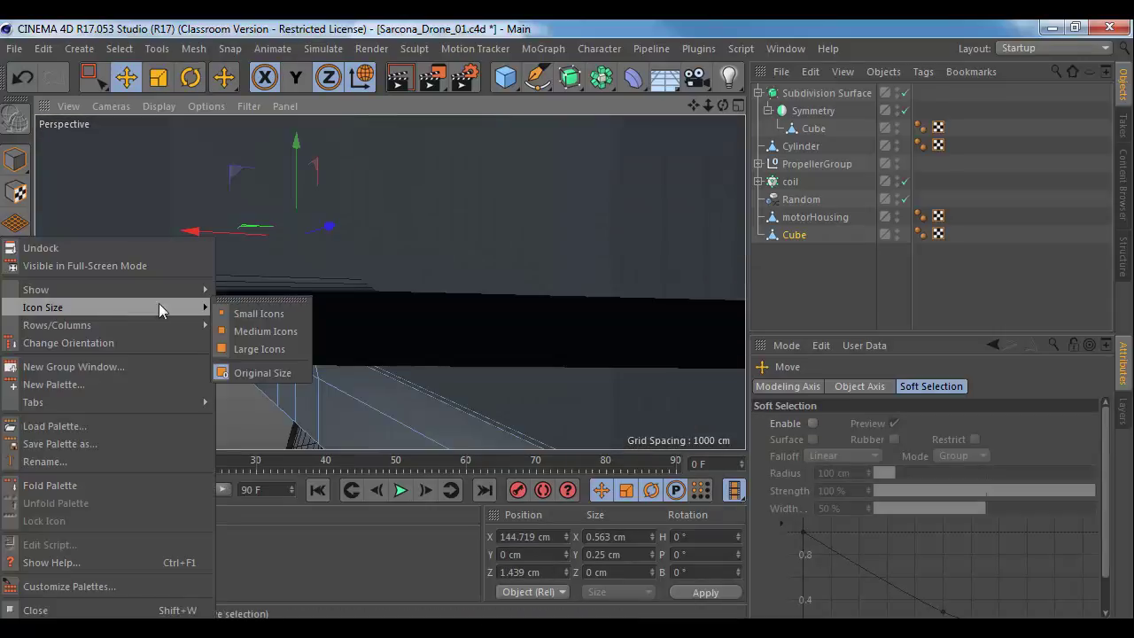
left_click(369, 267)
scroll(390, 283, "up", 10)
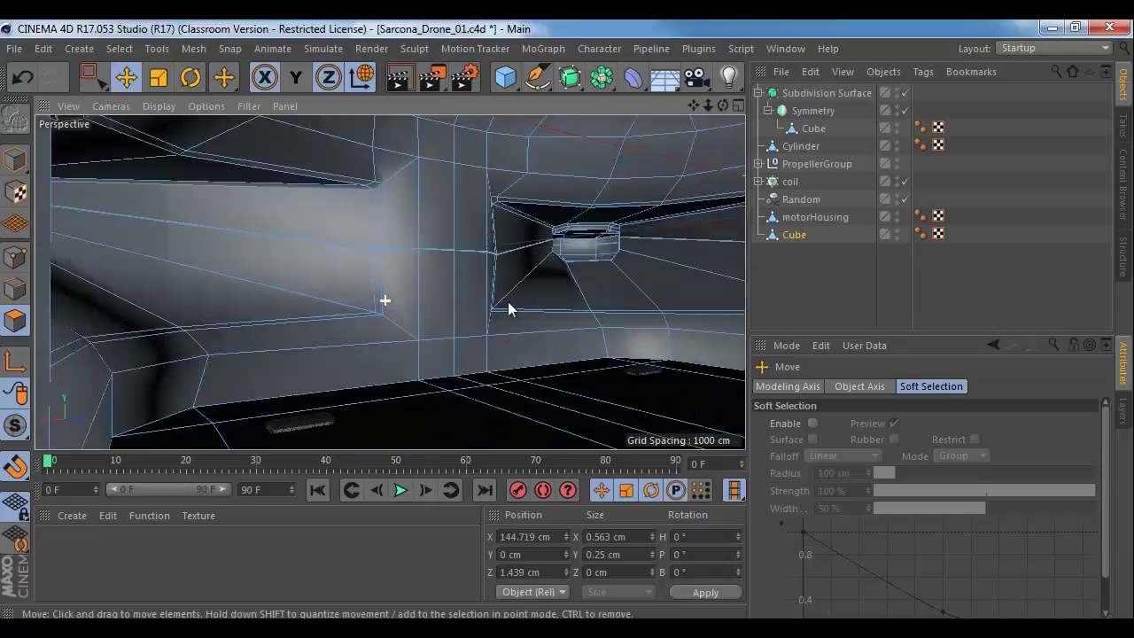
scroll(354, 310, "down", 10)
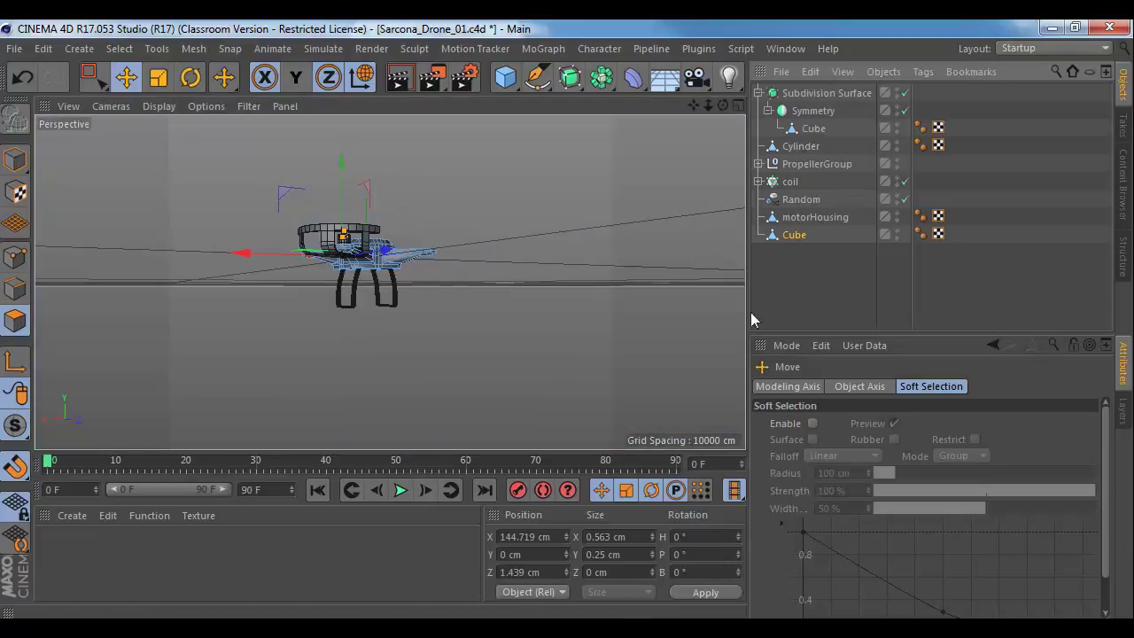
Step: View the whole drone and place the merged body Cube inside a new Subdivision Surface
left_click_drag(441, 277, 232, 344, "alt")
right_click_drag(232, 344, 457, 263, "alt")
left_click_drag(457, 262, 413, 251, "alt")
left_click(844, 132)
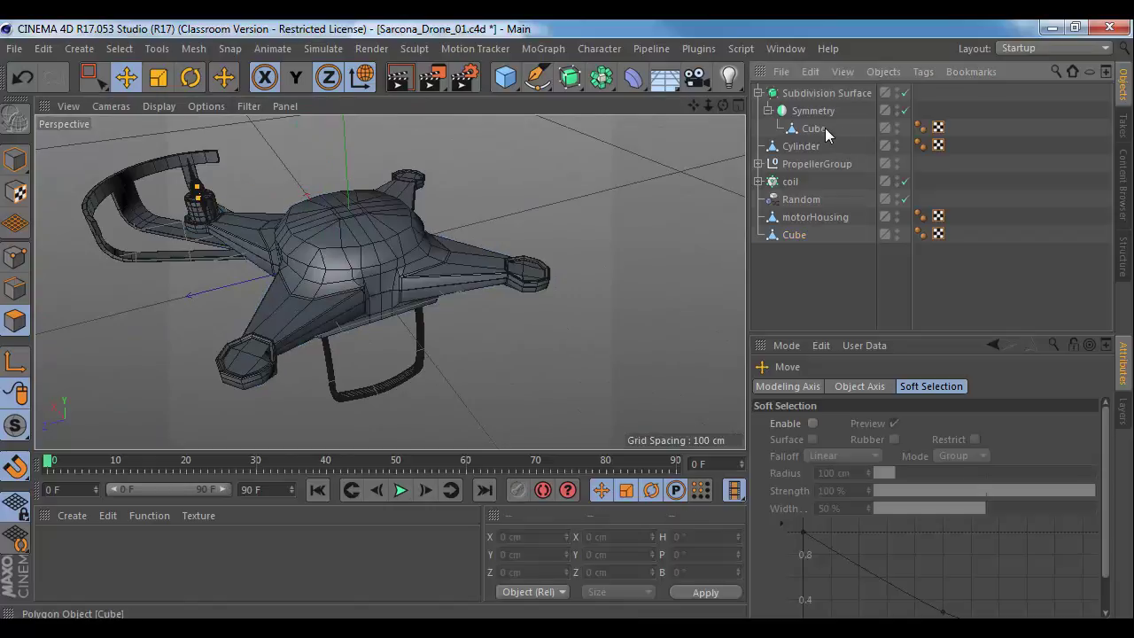
left_click(797, 232)
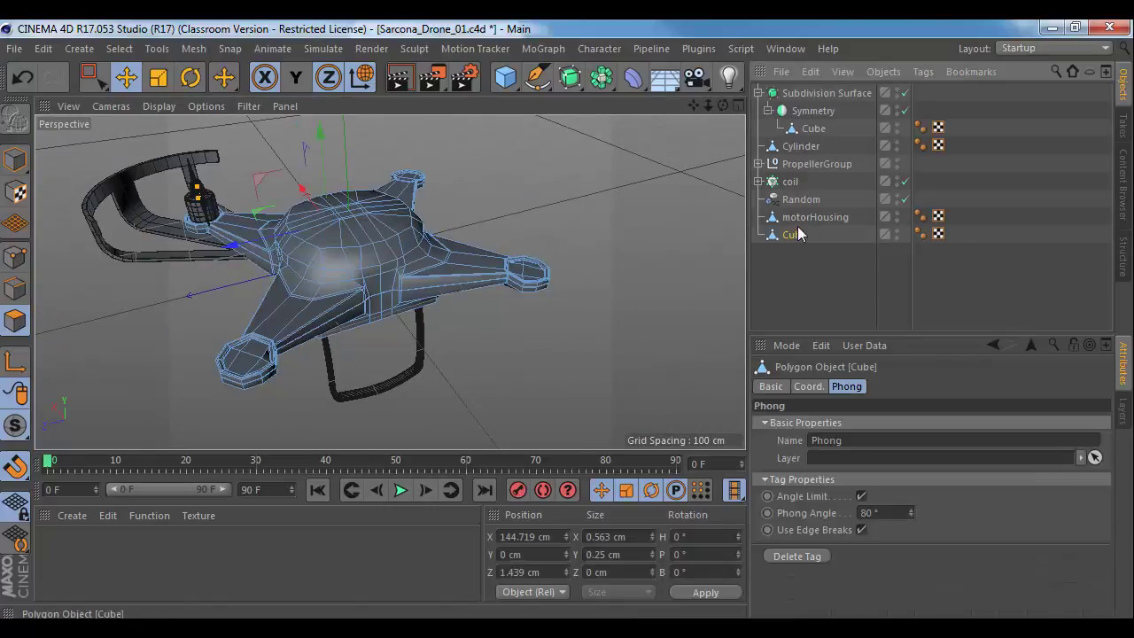
left_click(572, 79)
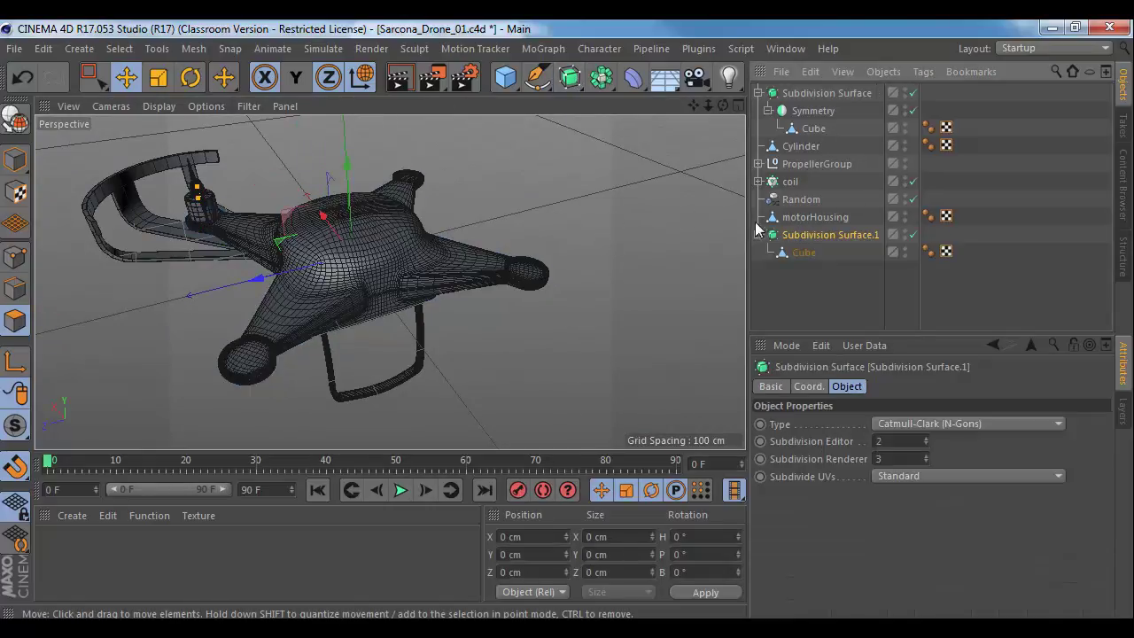
Step: Set the viewport to smooth shading without wireframe lines and examine the smoothed body and arm joints
left_click(159, 105)
left_click(173, 134)
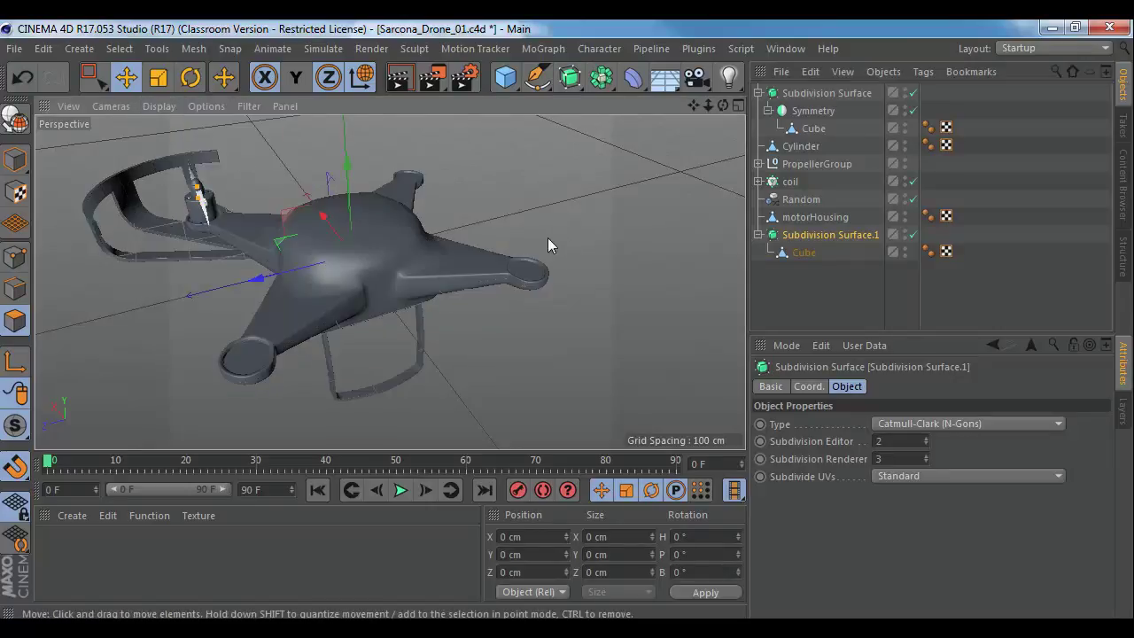
left_click_drag(548, 237, 389, 295, "alt")
middle_click_drag(327, 218, 469, 255, "alt")
left_click_drag(469, 255, 430, 256, "alt")
right_click_drag(430, 256, 528, 267, "alt")
left_click_drag(528, 267, 382, 248, "alt")
right_click_drag(382, 248, 470, 251, "alt")
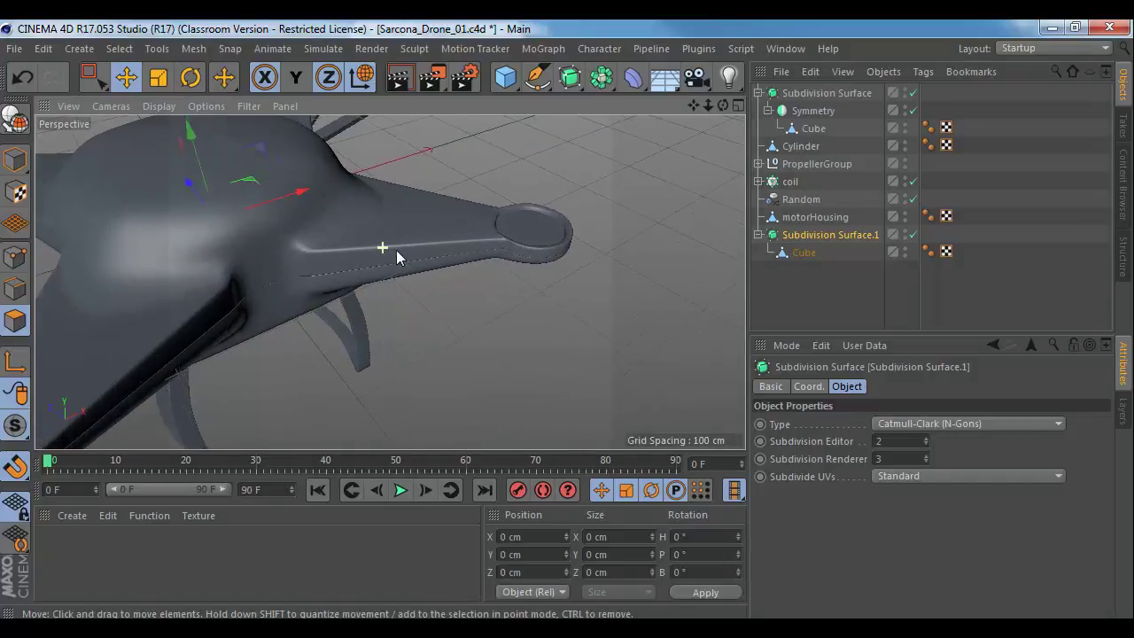
Step: Examine the smoothed seam between the body and the arm joint up close for gaps and shading artefacts
middle_click_drag(390, 281, 571, 190, "alt")
right_click_drag(422, 213, 436, 216, "alt")
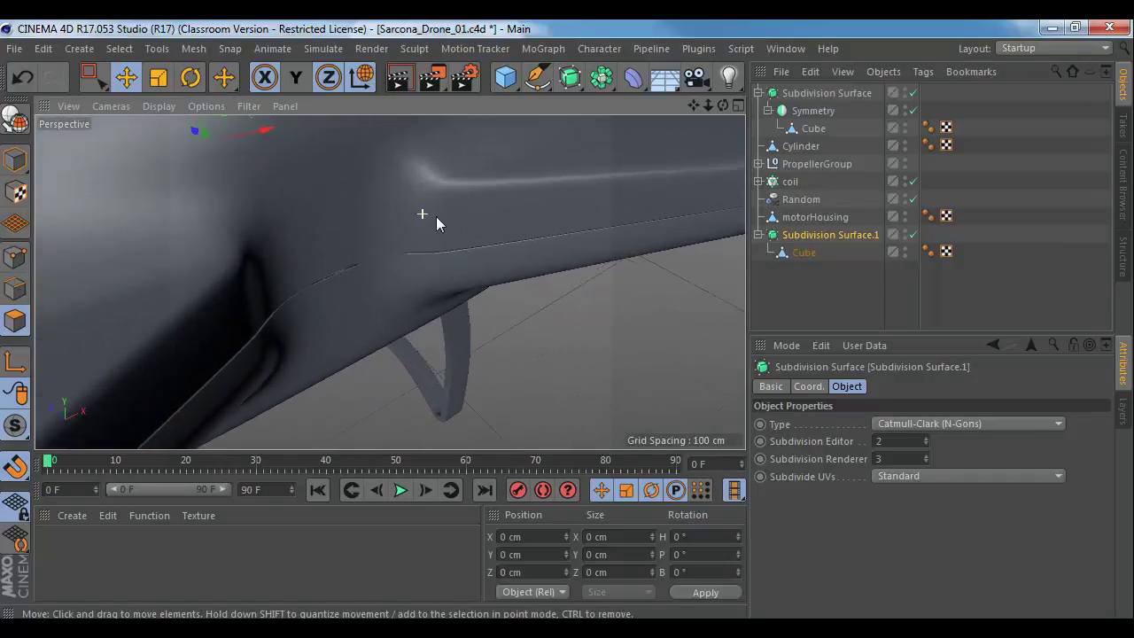
left_click_drag(436, 216, 471, 218, "alt")
right_click_drag(281, 257, 333, 226, "alt")
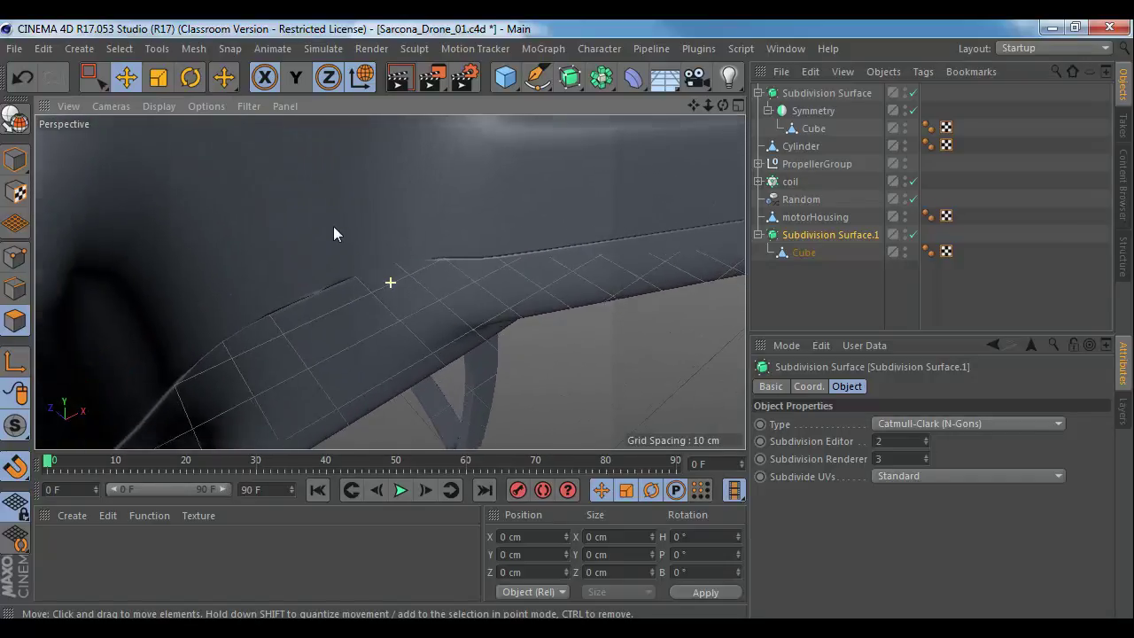
left_click_drag(333, 225, 366, 215, "alt")
right_click_drag(394, 235, 442, 249, "alt")
left_click_drag(442, 256, 442, 323, "alt")
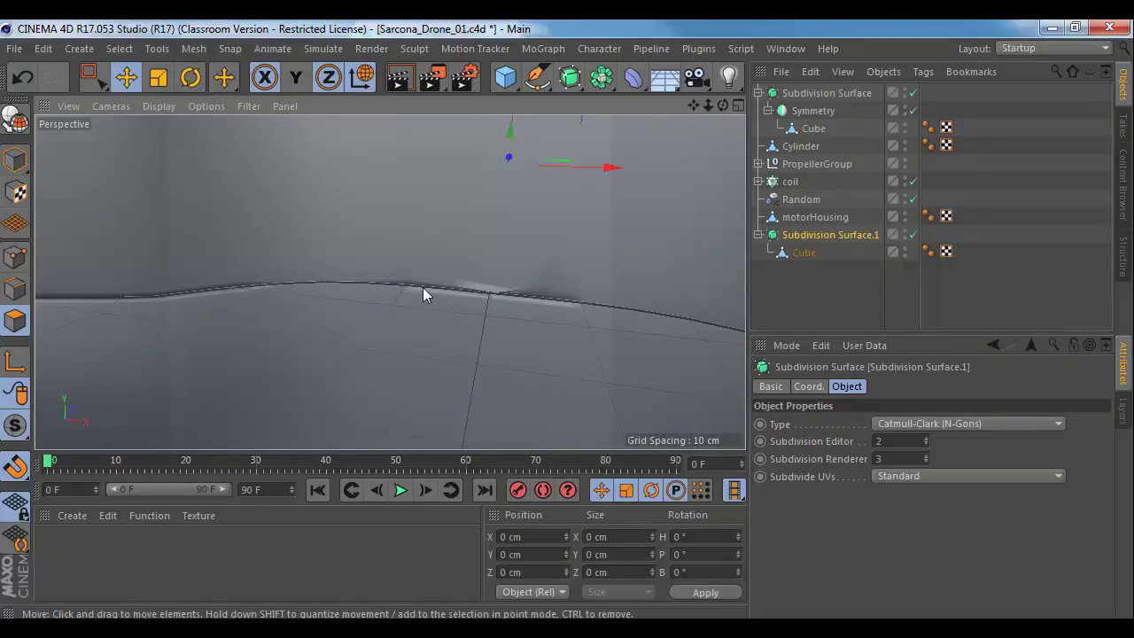
Step: Take the body Cube out of its Subdivision Surface and delete that empty Subdivision Surface
mouse_move(813, 247)
left_mouse_down()
mouse_move(834, 238)
mouse_move(811, 259)
left_mouse_up()
left_click(810, 234)
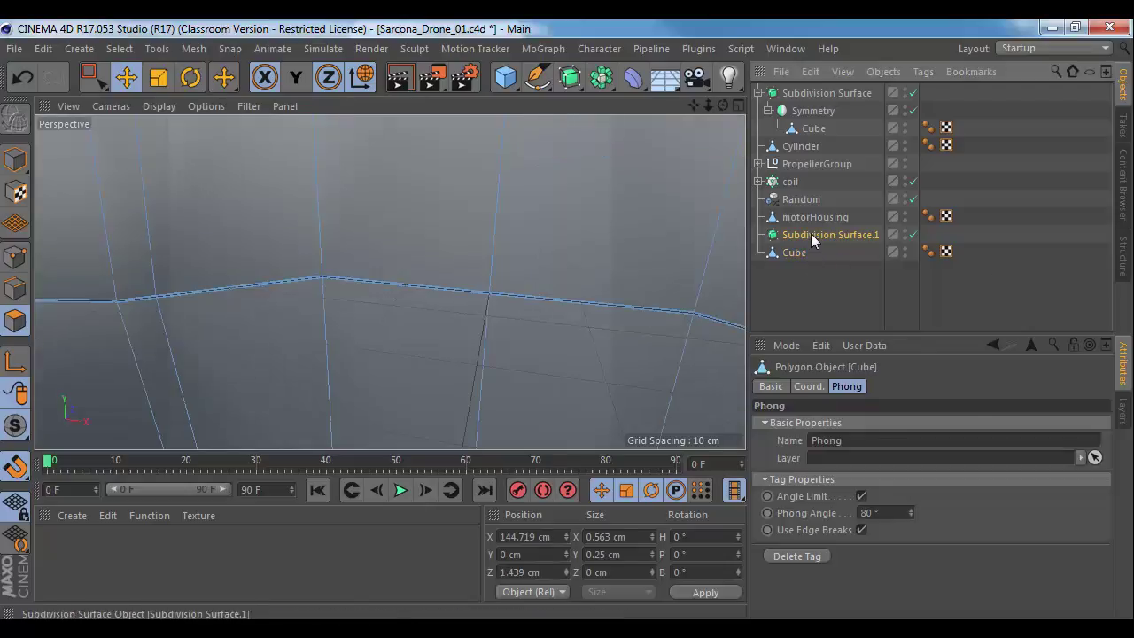
key("Delete")
left_click(778, 238)
Step: Delete the small square interior polygon closing off the narrow seam gap on the body's negative Z side
left_click_drag(290, 295, 329, 213, "alt")
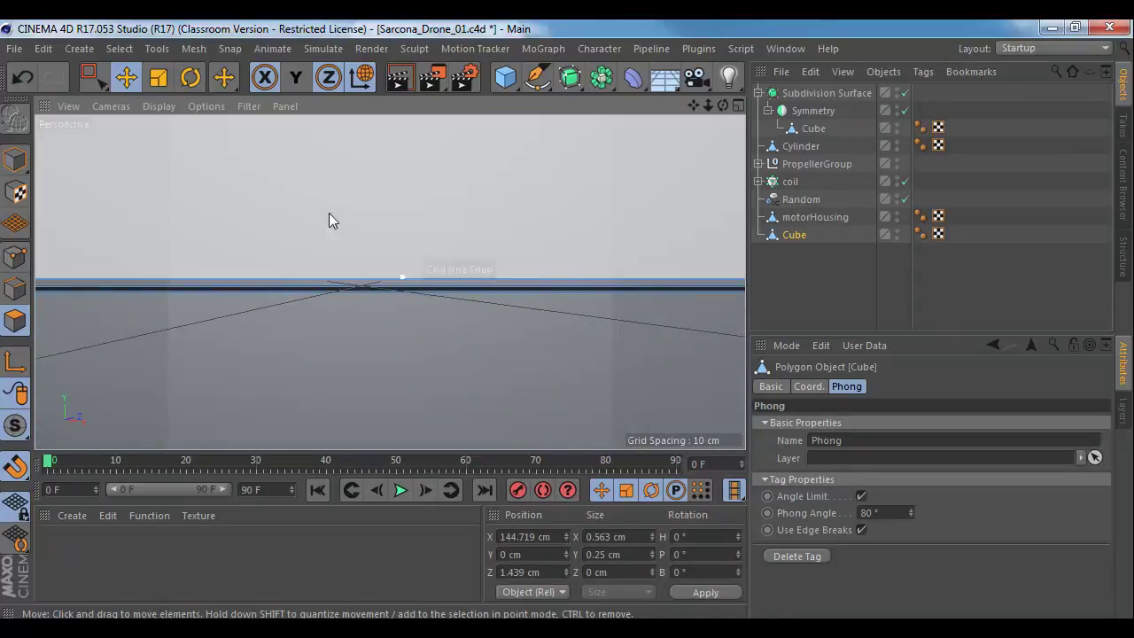
left_click_drag(404, 263, 402, 289, "alt")
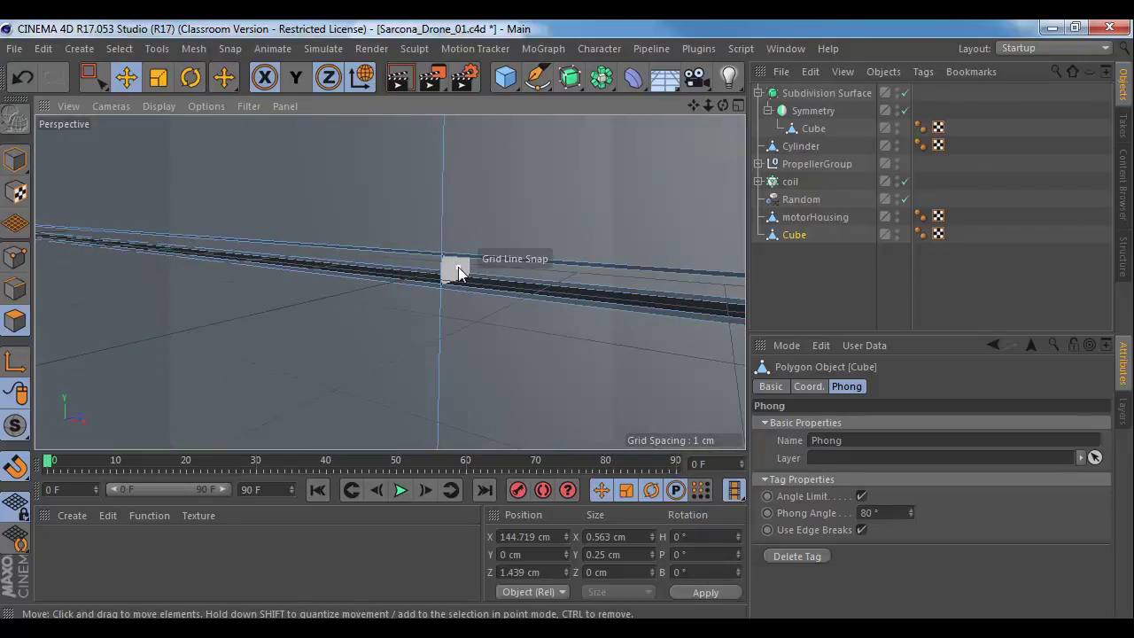
left_click(458, 266)
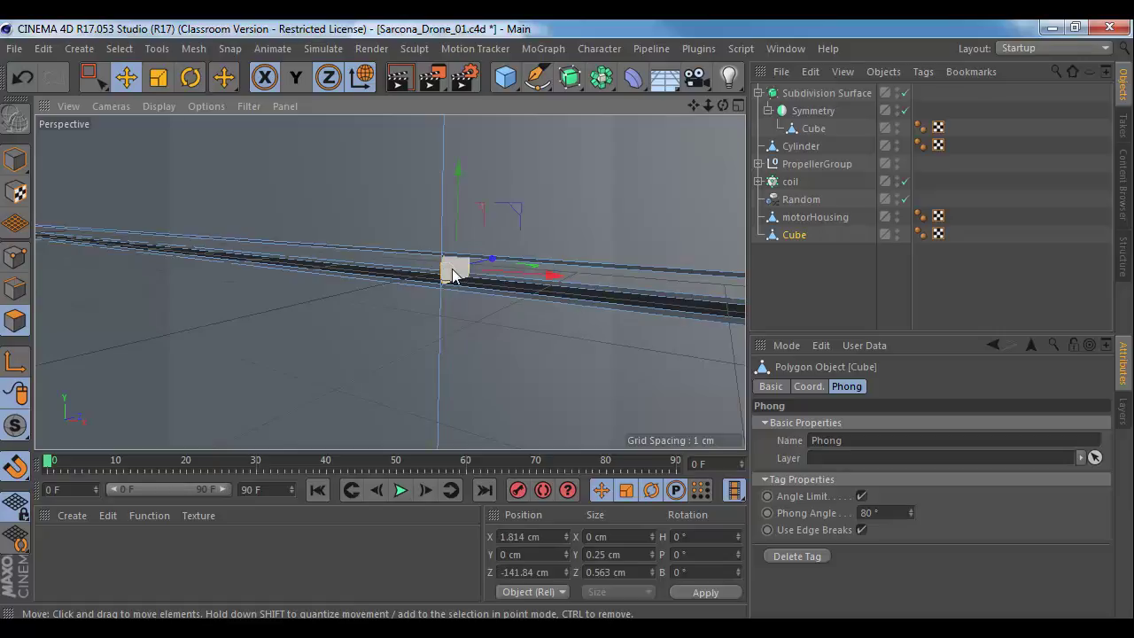
left_click_drag(445, 282, 443, 289)
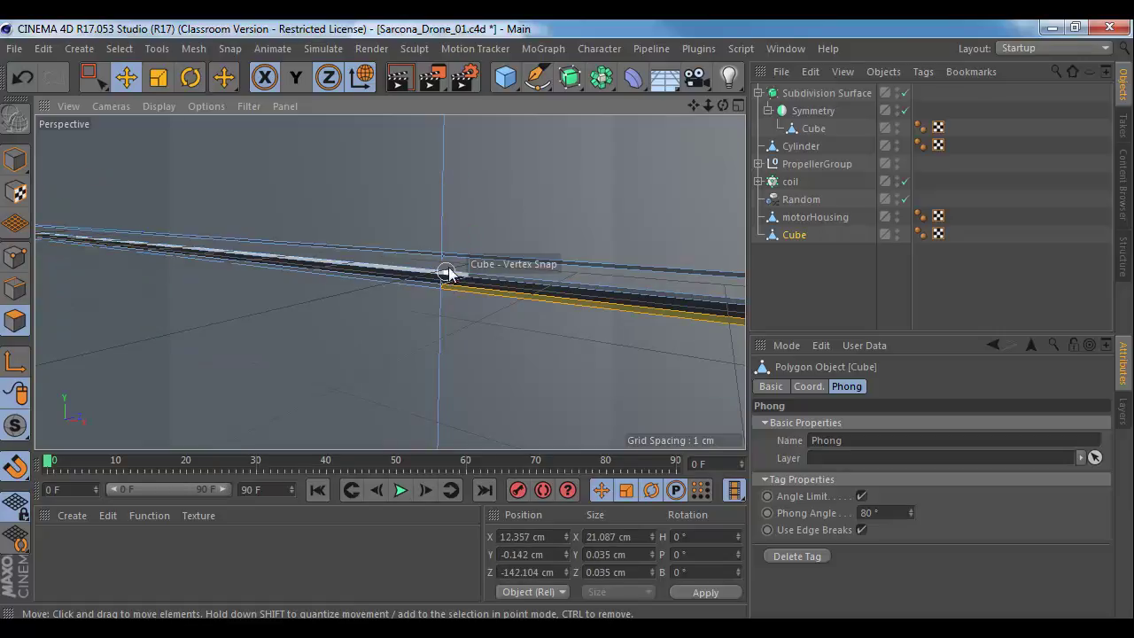
scroll(448, 271, "up", 10)
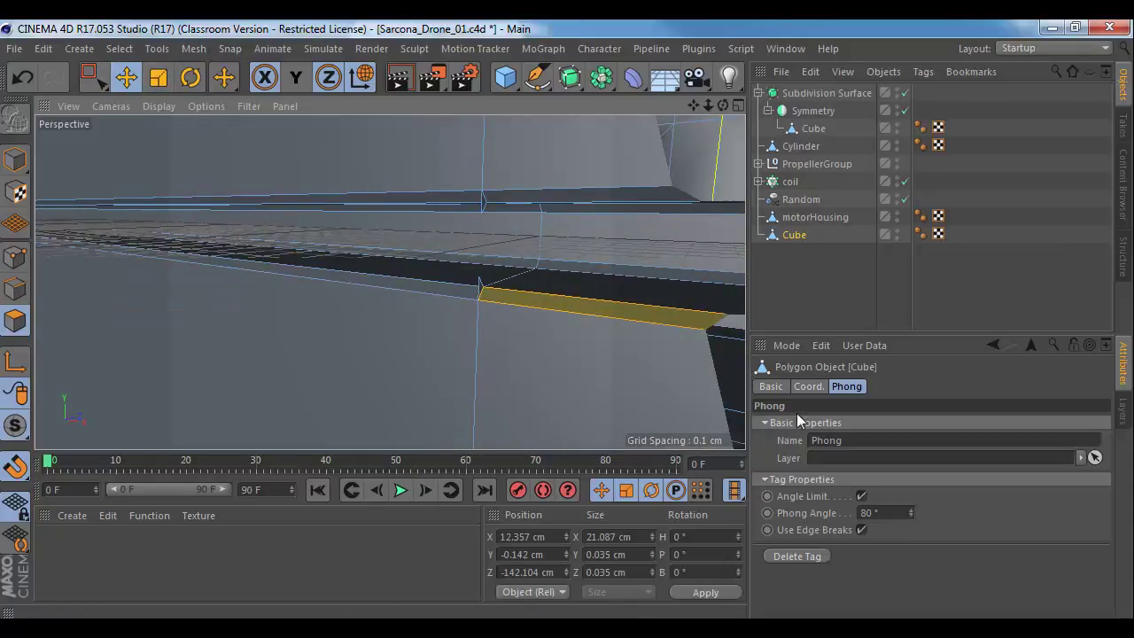
left_click(781, 389)
left_click(809, 389)
left_click(846, 386)
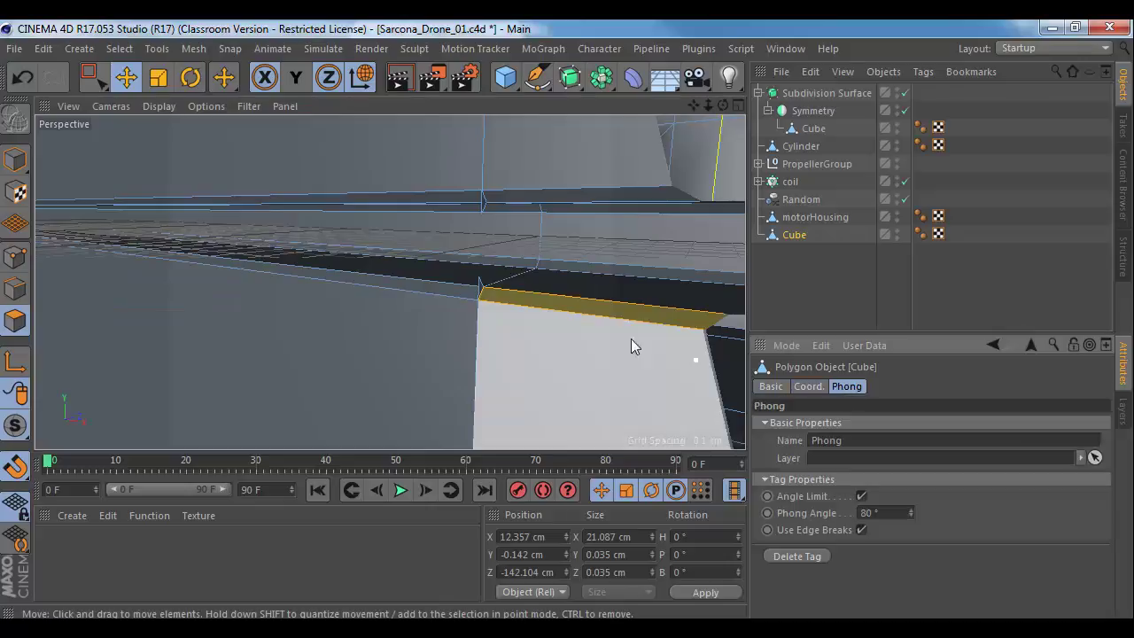
left_click_drag(481, 285, 478, 296)
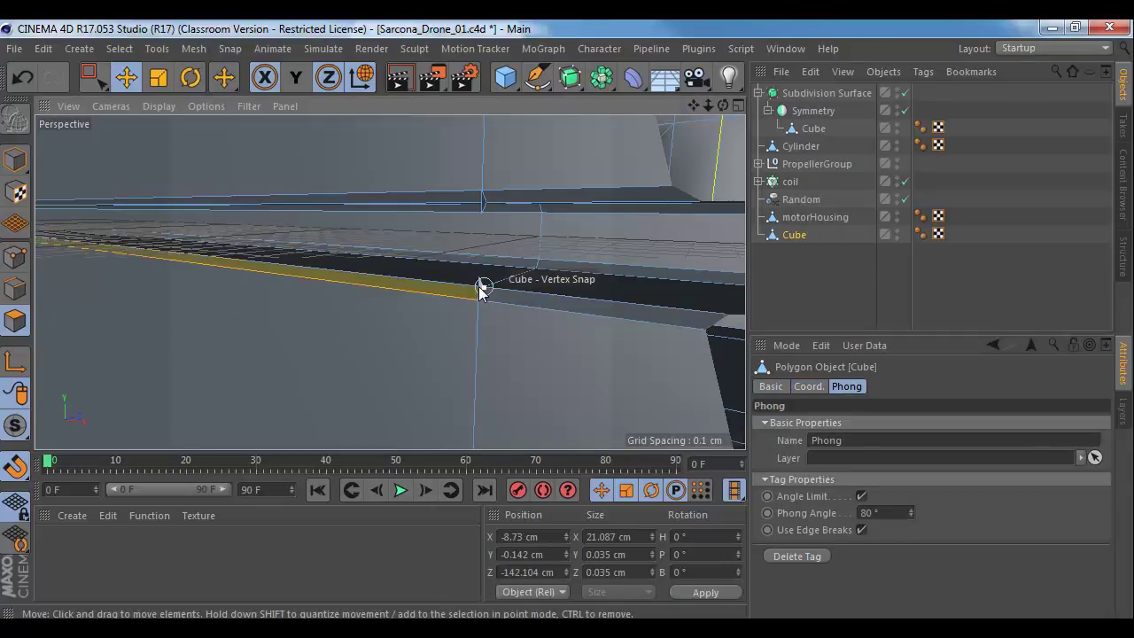
key("ctrl+z")
Step: Select only the tiny sliver polygon at the lower edge of the seam gap with Live Selection and delete it
left_click_drag(91, 82, 163, 103)
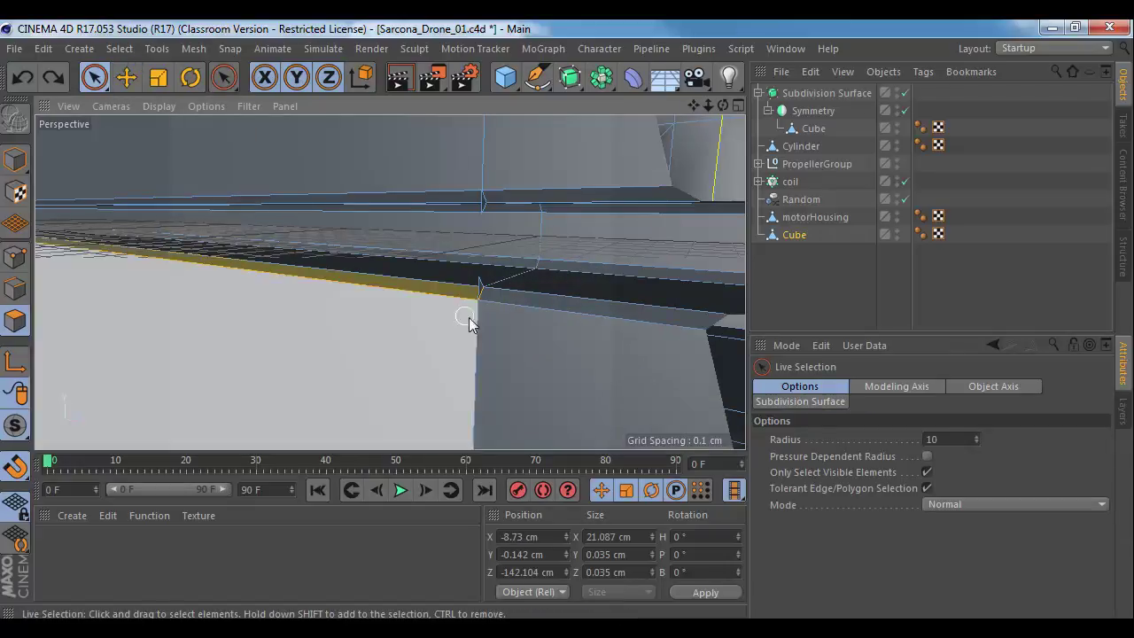
left_click(484, 293)
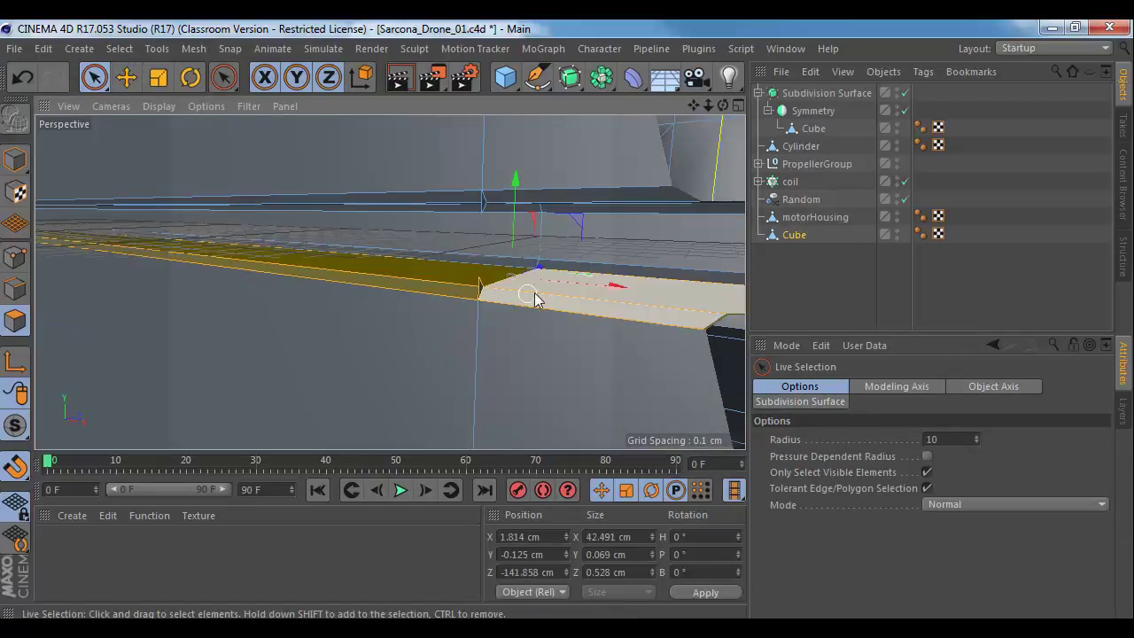
left_click(431, 290, "ctrl")
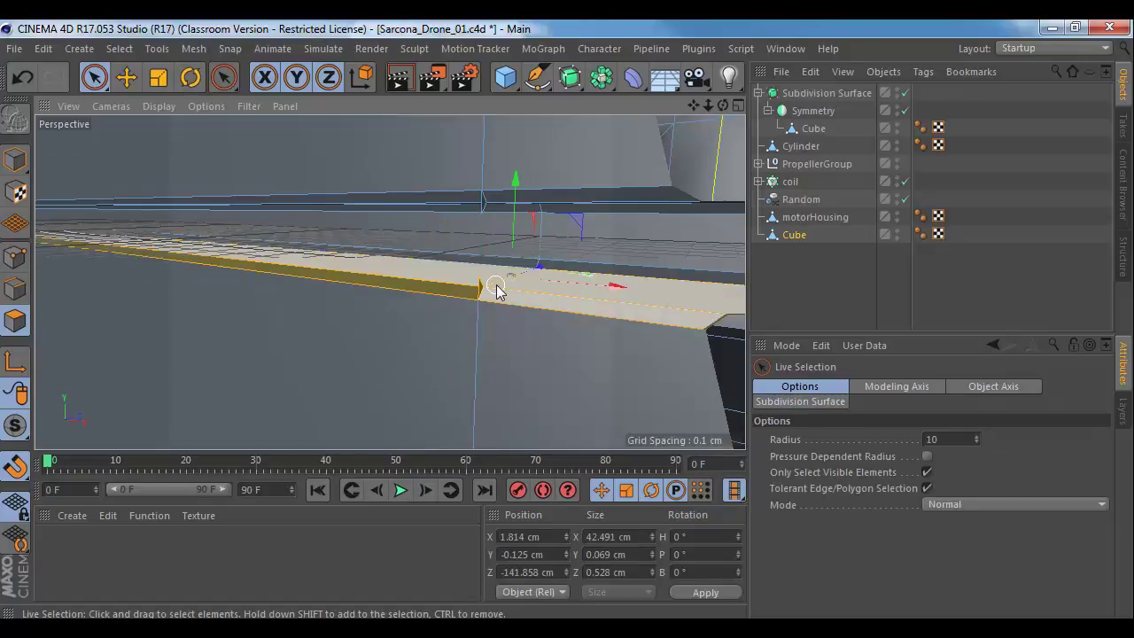
mouse_move(519, 295)
left_mouse_down("ctrl")
mouse_move(416, 259)
mouse_move(406, 306)
left_mouse_up("ctrl")
key("Delete")
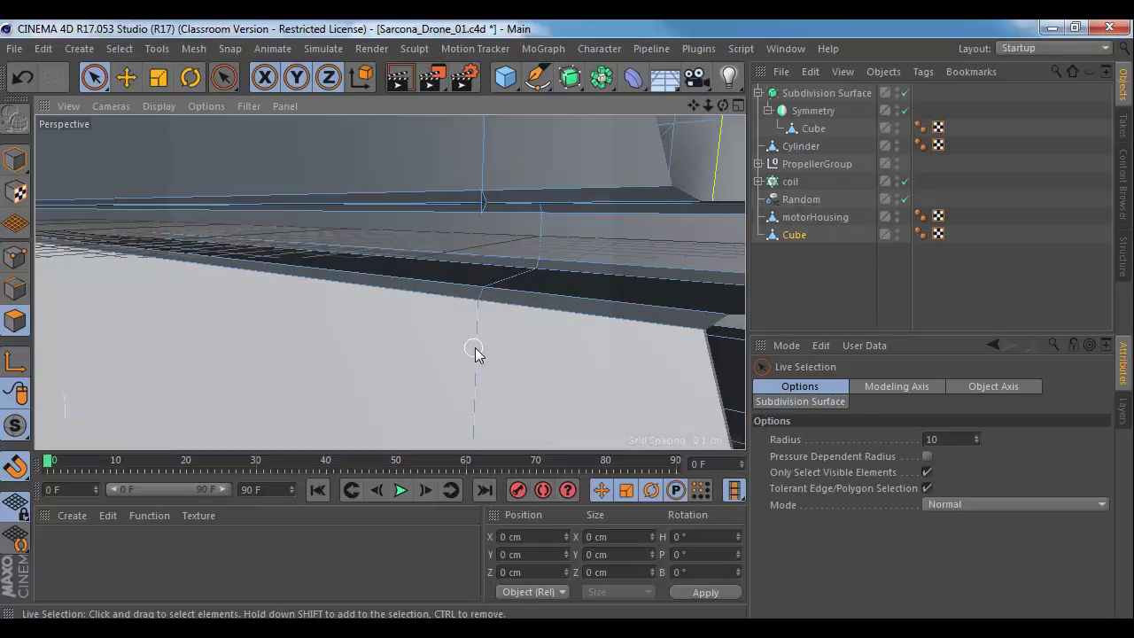
Step: Delete the matching tiny sliver polygon at the upper edge of the same seam gap, keeping the long strips beside it
mouse_move(474, 352)
left_mouse_down("alt")
mouse_move(496, 284)
mouse_move(470, 243)
mouse_move(516, 169)
mouse_move(492, 163)
mouse_move(502, 170)
left_mouse_up("alt")
mouse_move(556, 217)
left_mouse_down("alt")
mouse_move(676, 227)
mouse_move(678, 172)
mouse_move(576, 189)
mouse_move(591, 193)
mouse_move(548, 208)
left_mouse_up("alt")
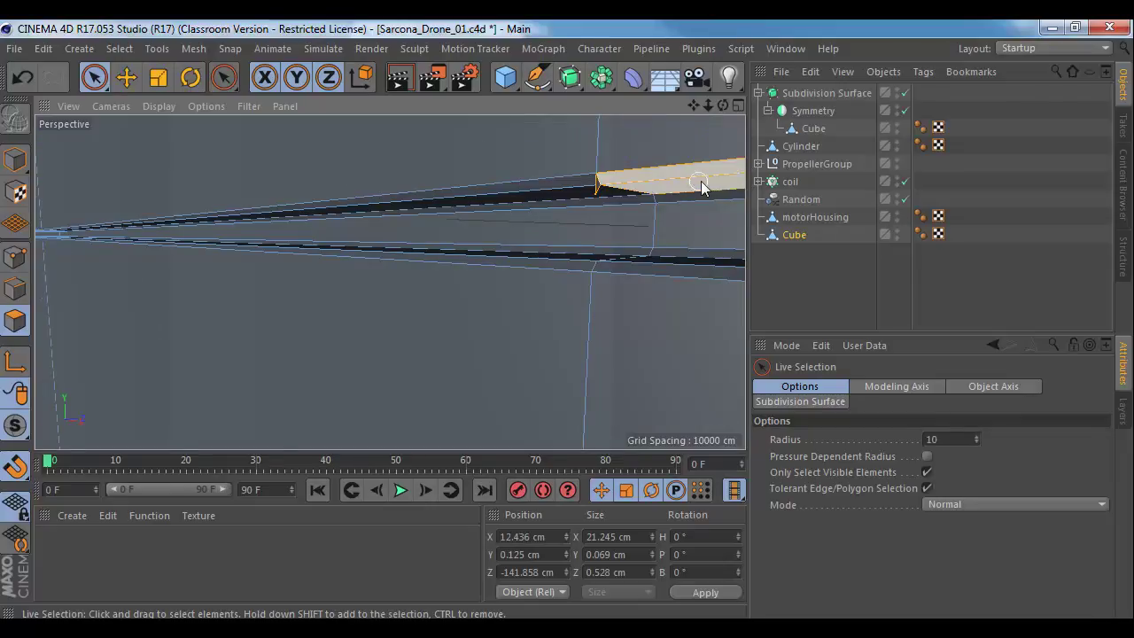
left_click(666, 185)
left_click(613, 194)
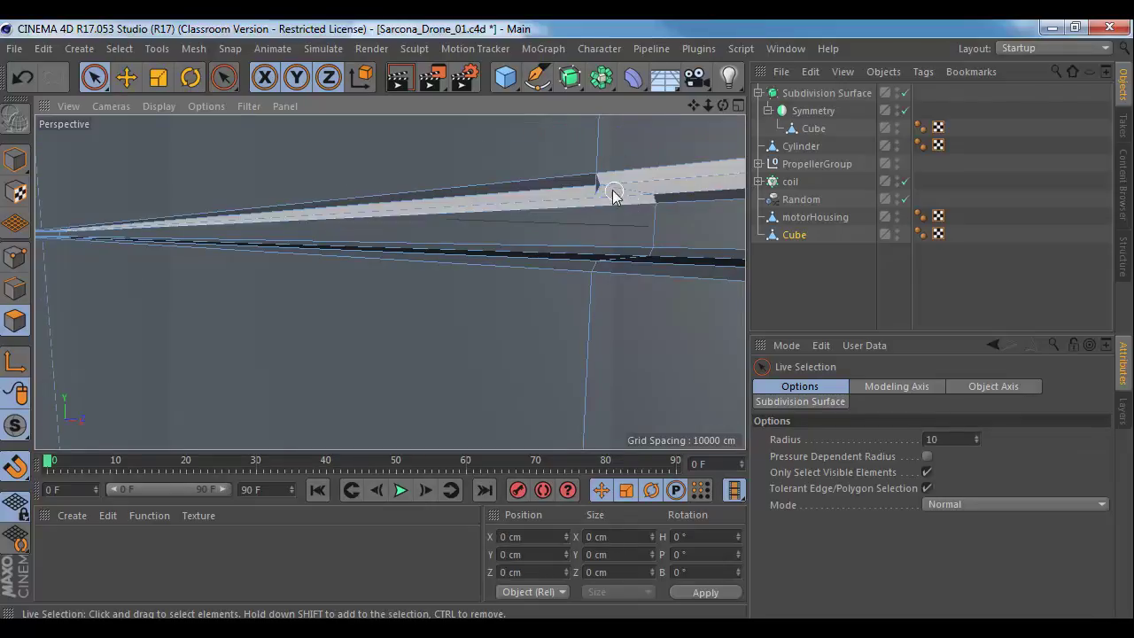
left_click(659, 172, "ctrl")
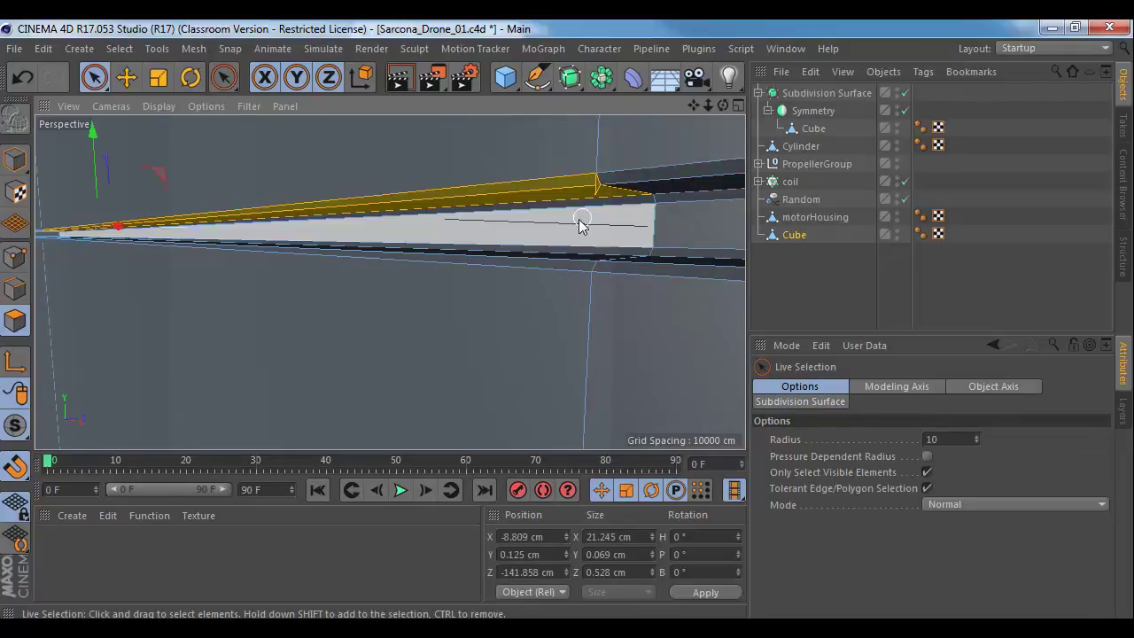
left_click(543, 194, "ctrl")
left_click(622, 189, "ctrl")
left_click_drag(559, 232, 600, 237, "alt")
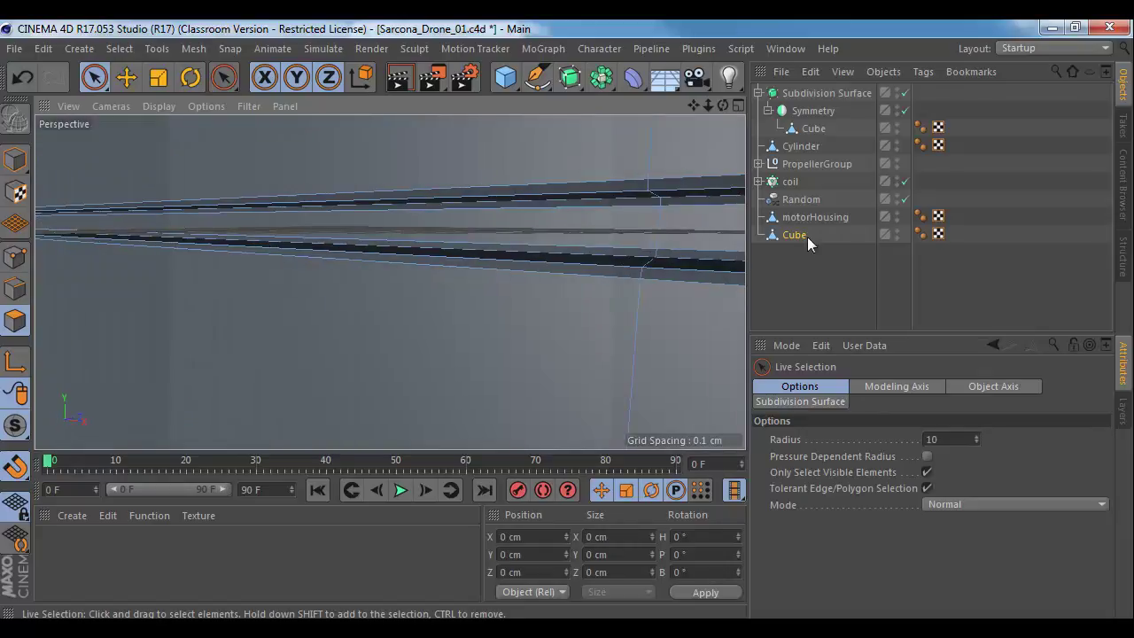
Step: Place the body Cube inside a new Subdivision Surface and examine the smoothed seam gap
left_click(794, 235)
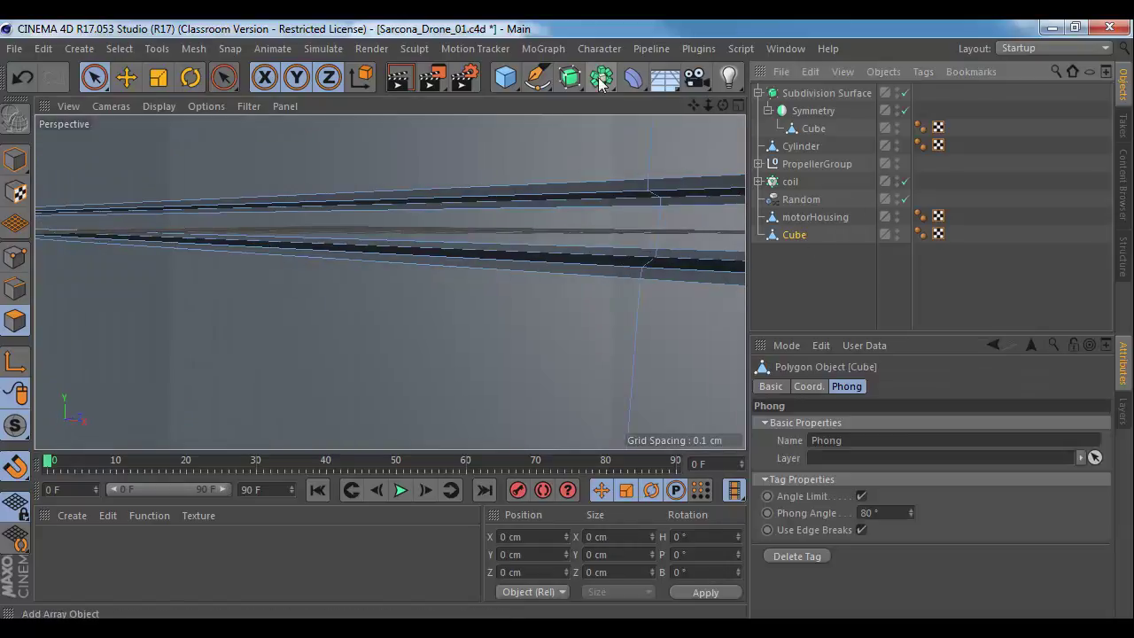
left_click(571, 78, "alt")
left_click_drag(662, 232, 635, 248, "alt")
left_click_drag(422, 257, 401, 241, "alt")
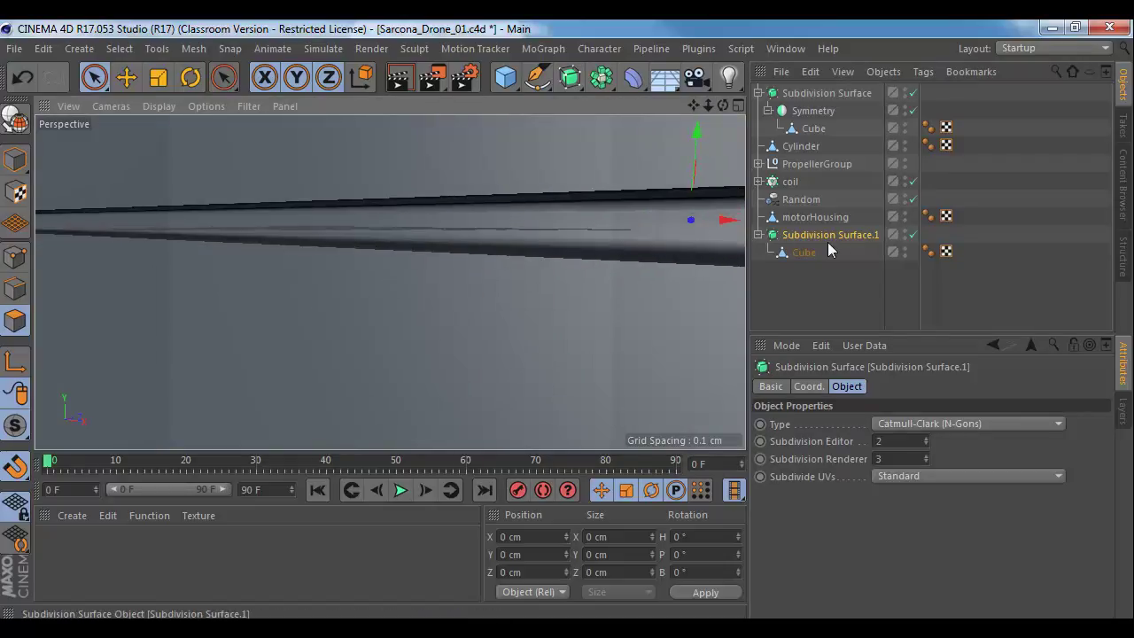
Step: Disable the body's Subdivision Surface and display the seam on the opposite side in Gouraud Shading (Lines)
left_click(913, 234)
scroll(678, 240, "down", 10)
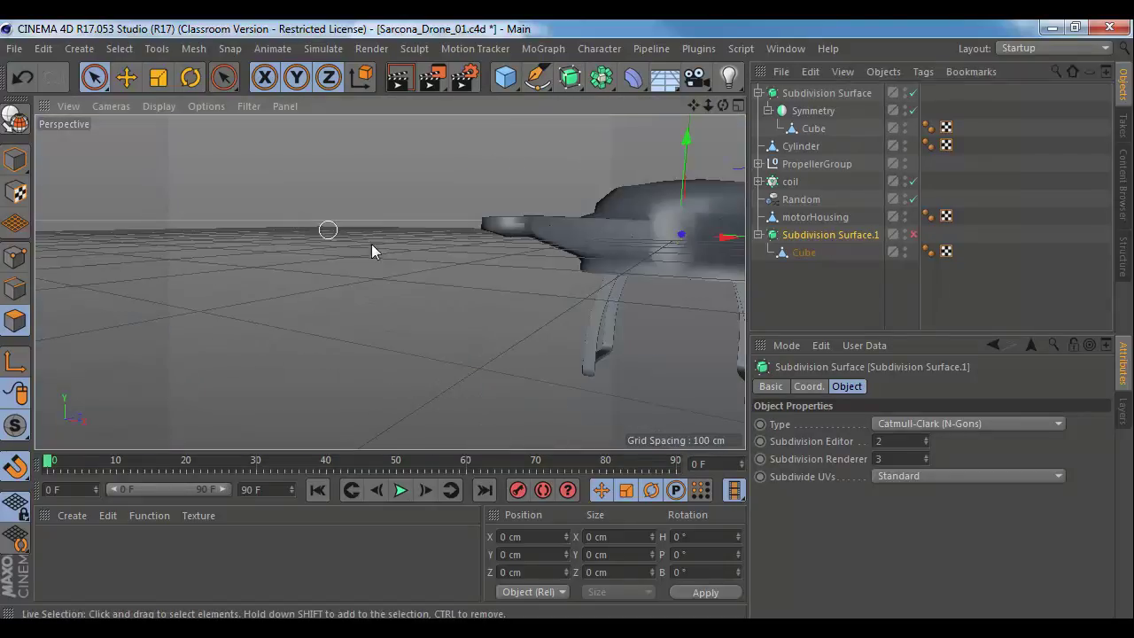
left_click_drag(376, 245, 107, 226, "alt")
left_click_drag(255, 202, 425, 232, "alt")
right_click_drag(362, 260, 481, 283, "alt")
left_click_drag(481, 283, 345, 311, "alt")
right_click_drag(357, 321, 426, 329, "alt")
middle_click_drag(469, 303, 378, 345, "alt")
left_click(159, 106)
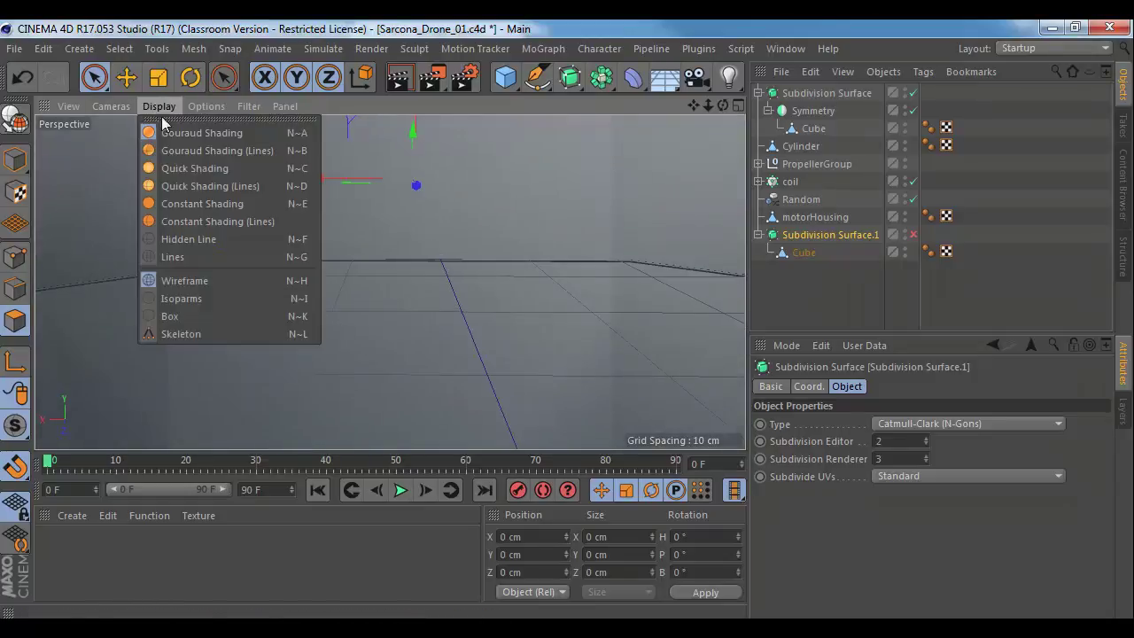
left_click(176, 149)
Step: Delete the small square interior polygon of the body Cube inside the seam gap on the positive Z side
mouse_move(431, 289)
left_mouse_down("alt")
mouse_move(355, 272)
mouse_move(443, 293)
left_mouse_up("alt")
right_click_drag(443, 293, 549, 277, "alt")
middle_click_drag(549, 277, 390, 280, "alt")
right_click_drag(390, 281, 483, 295, "alt")
middle_click_drag(483, 295, 329, 335, "alt")
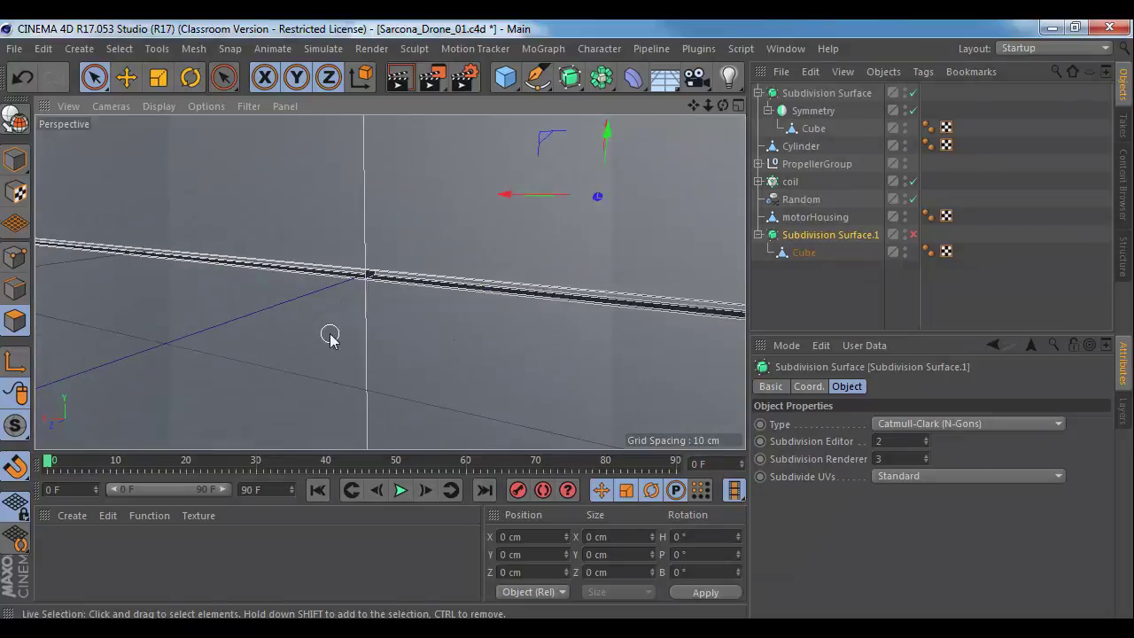
right_click_drag(345, 334, 366, 339, "alt")
left_click_drag(366, 339, 427, 320, "alt")
left_click(812, 254)
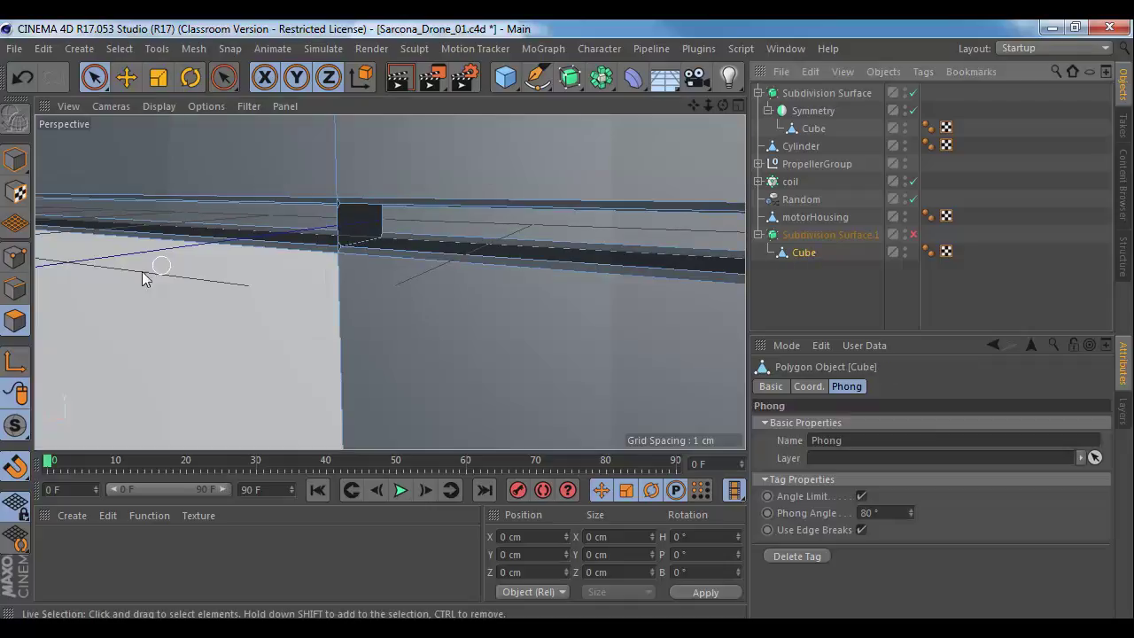
left_click(370, 222)
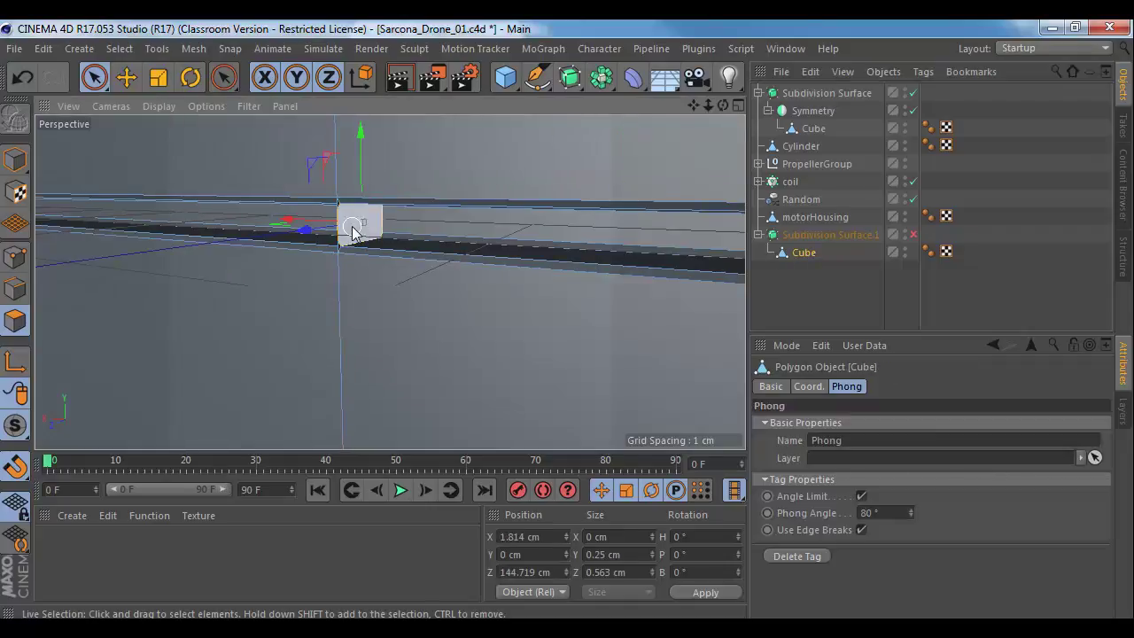
key("Delete")
key("ctrl+z")
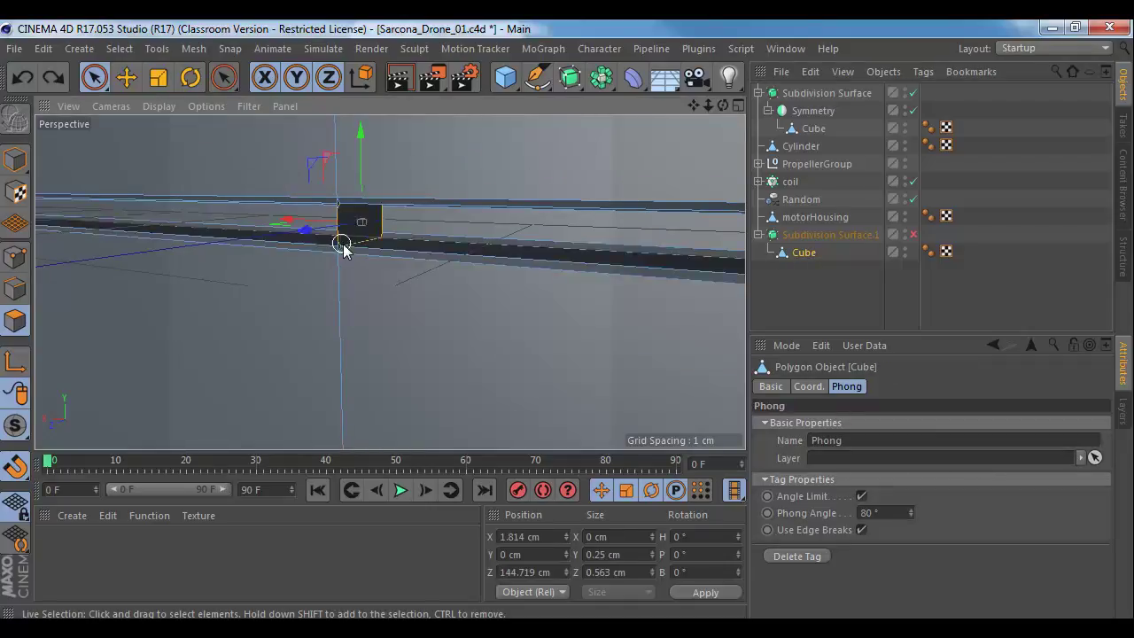
mouse_move(373, 241)
left_mouse_down("alt")
mouse_move(386, 233)
mouse_move(371, 227)
left_mouse_up("alt")
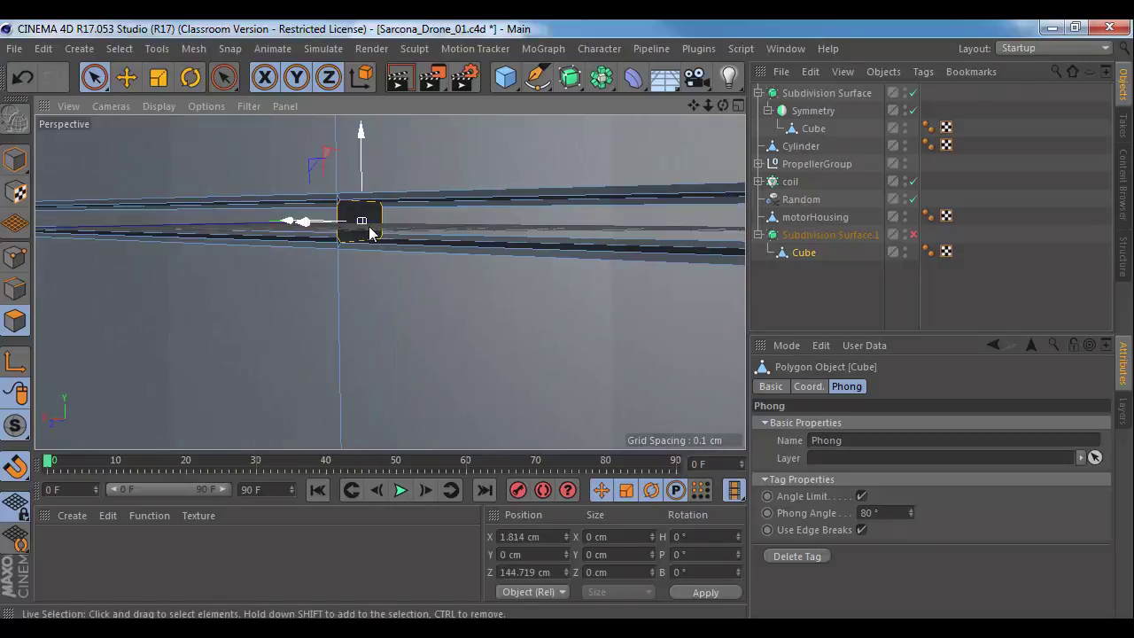
key("Delete")
Step: Select only the tiny sliver polygons at the upper and lower edges of the positive Z seam gap and delete them
left_click(338, 237)
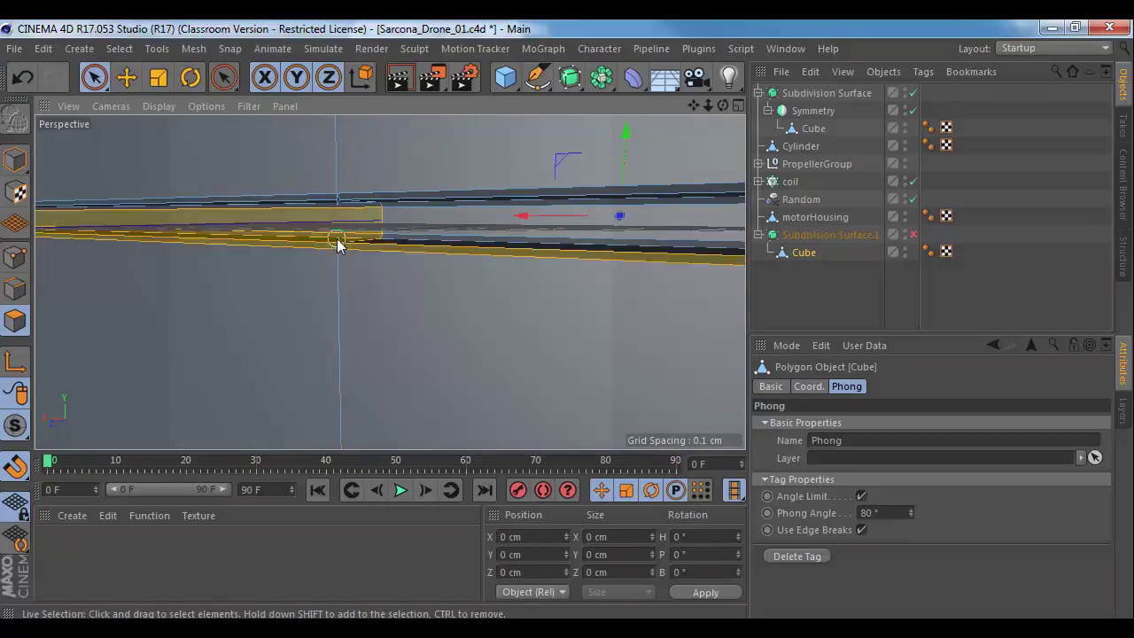
right_click_drag(313, 258, 368, 272, "alt")
left_click_drag(397, 233, 384, 237, "alt")
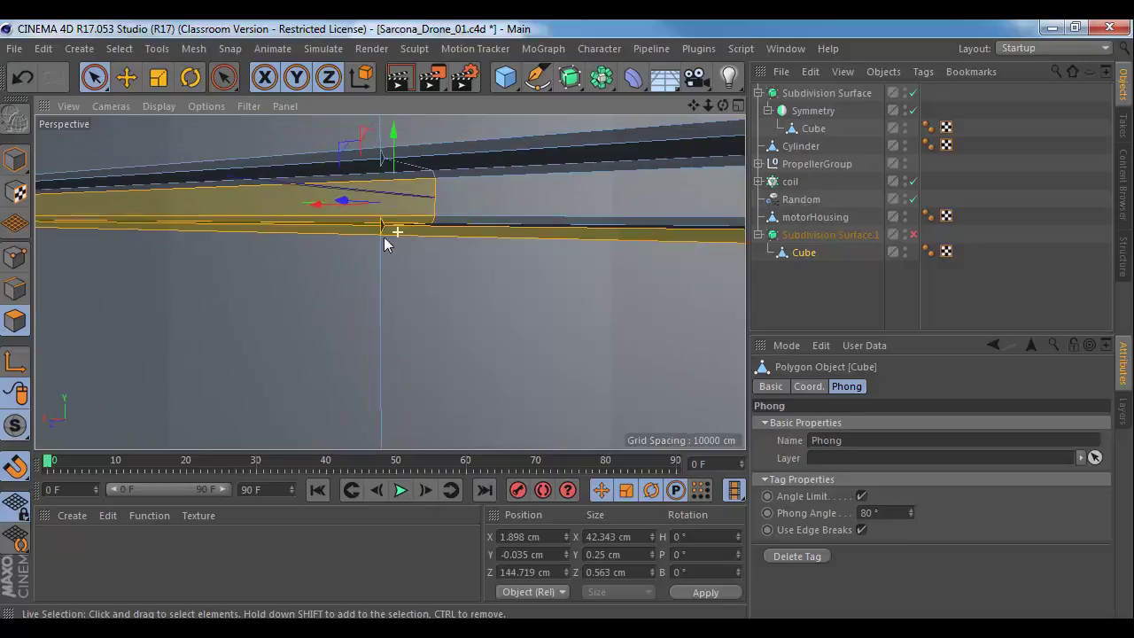
left_click(377, 160, "shift")
left_click_drag(259, 166, 258, 225, "ctrl")
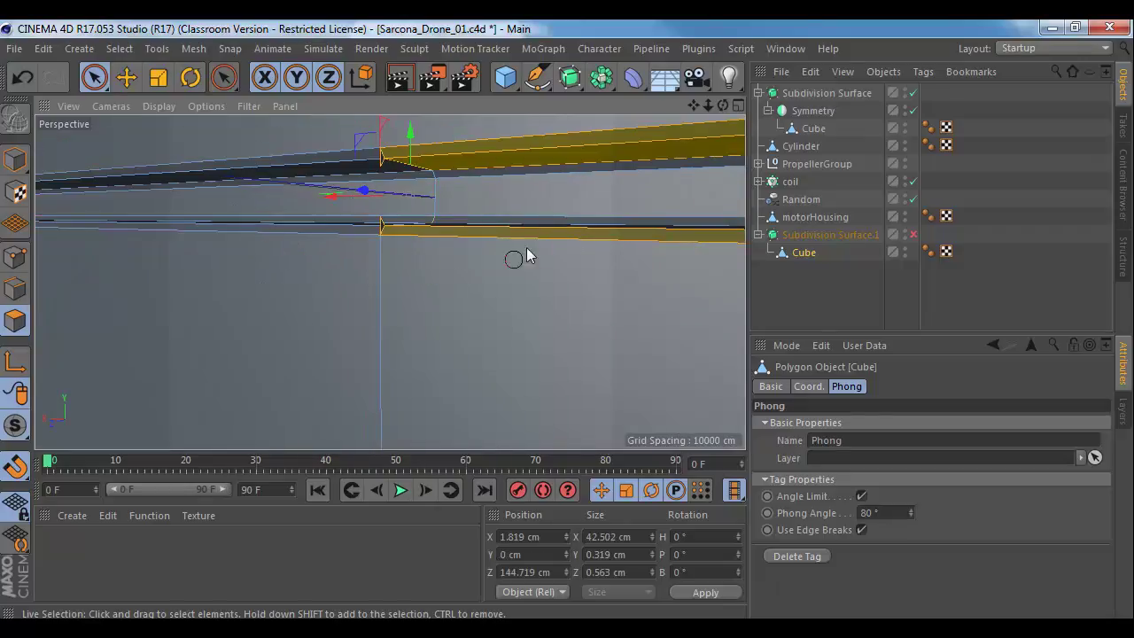
left_click_drag(527, 249, 546, 126, "ctrl")
mouse_move(379, 143)
left_mouse_down()
mouse_move(387, 249)
mouse_move(460, 177)
mouse_move(396, 132)
left_mouse_up()
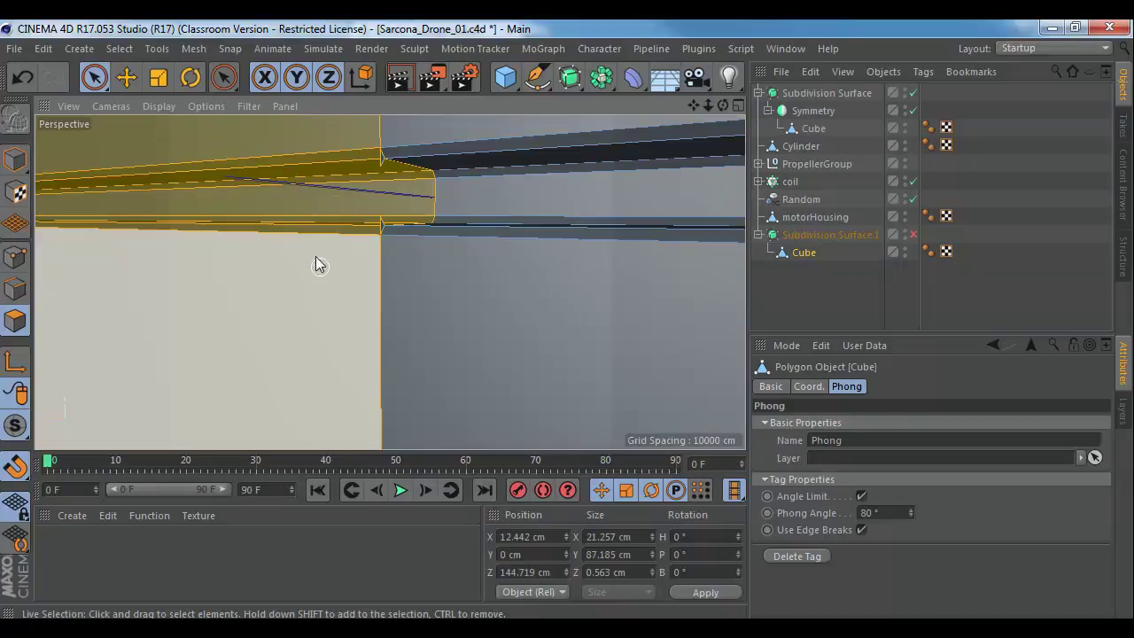
left_click_drag(315, 256, 304, 147, "ctrl")
key("ctrl+shift+a")
Step: Delete the small square interior polygon of the body Cube inside the seam gap on the negative X side
left_click_drag(535, 259, 434, 230, "alt")
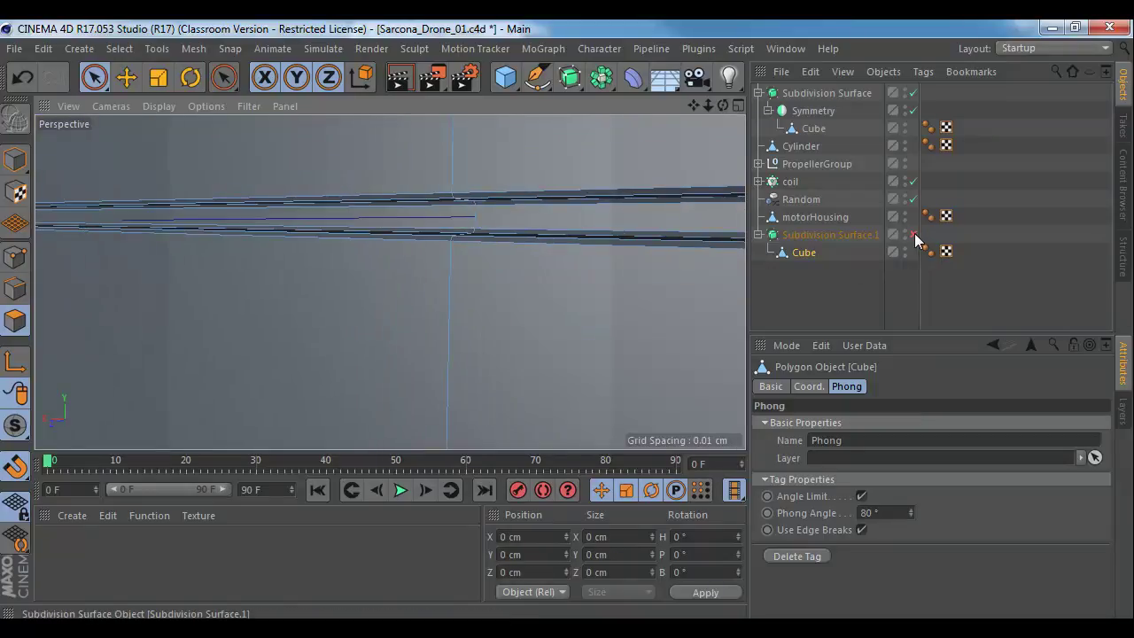
scroll(305, 213, "down", 8)
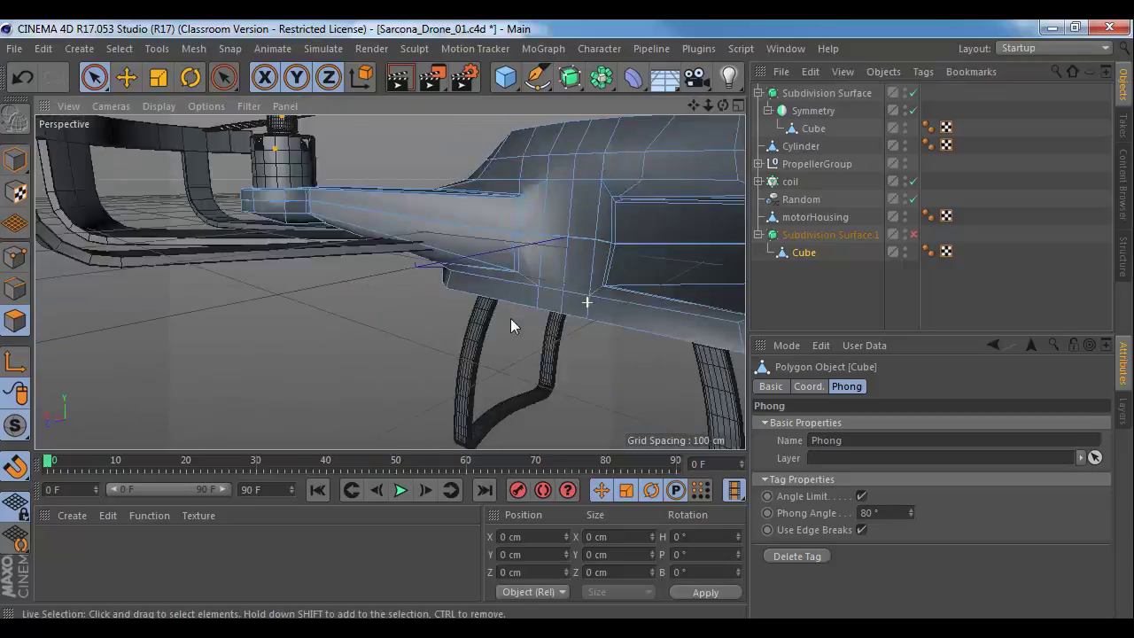
left_click_drag(510, 318, 124, 280, "alt")
left_click_drag(359, 305, 289, 263, "alt")
middle_click_drag(289, 263, 380, 319, "alt")
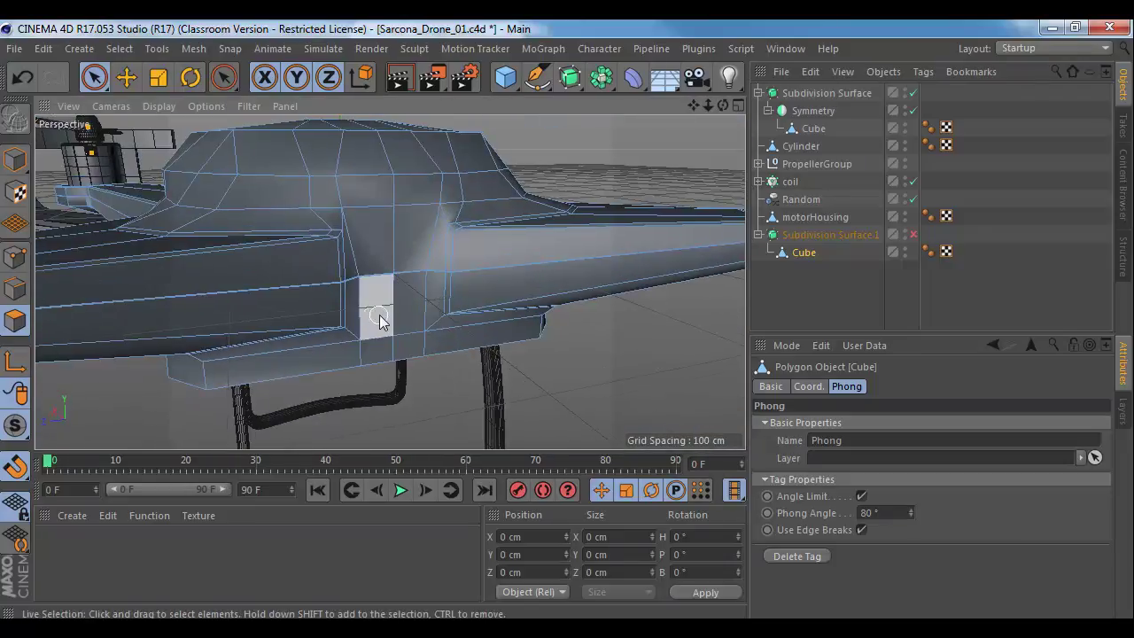
right_click_drag(379, 315, 503, 349, "alt")
left_click_drag(447, 274, 401, 273, "alt")
middle_click_drag(376, 324, 382, 352, "alt")
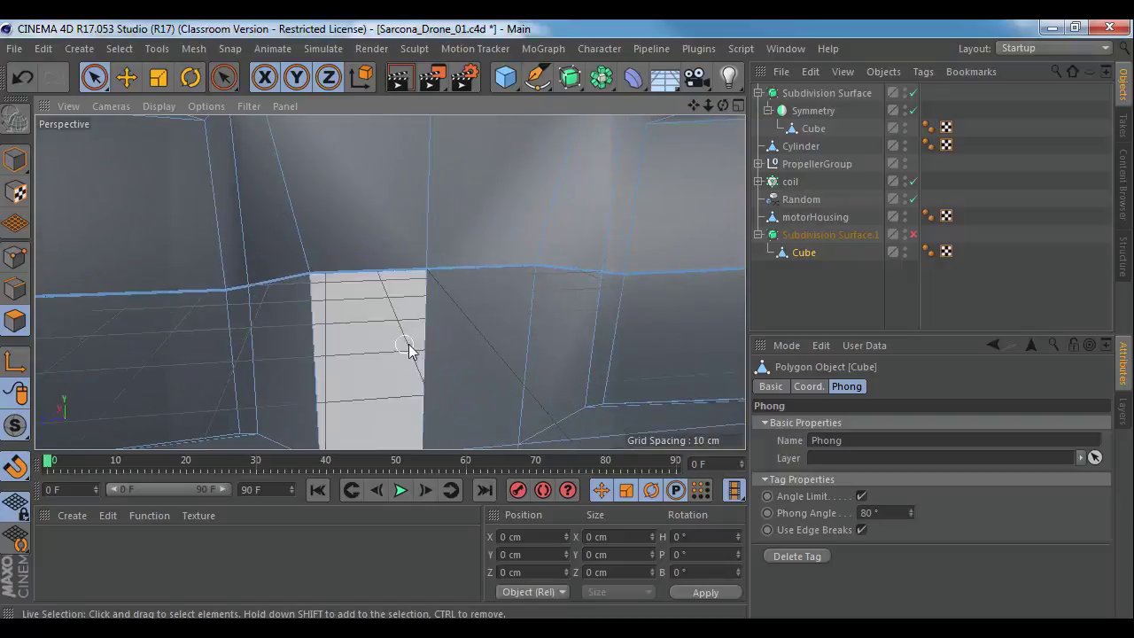
right_click_drag(410, 342, 474, 346, "alt")
middle_click_drag(464, 276, 460, 361, "alt")
right_click_drag(459, 362, 514, 385, "alt")
middle_click_drag(391, 218, 390, 281, "alt")
right_click_drag(390, 281, 505, 358, "alt")
right_click_drag(519, 374, 526, 378, "alt")
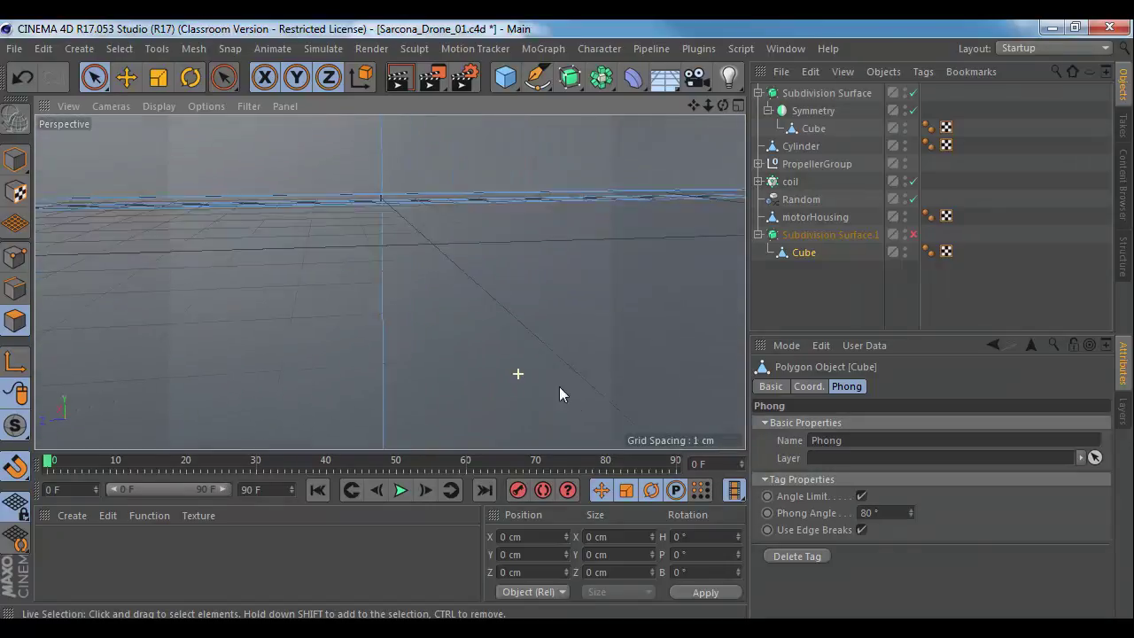
scroll(519, 374, "up", 5)
scroll(475, 286, "down", 4)
scroll(542, 337, "up", 4)
right_click_drag(600, 313, 622, 319, "alt")
left_click(511, 231)
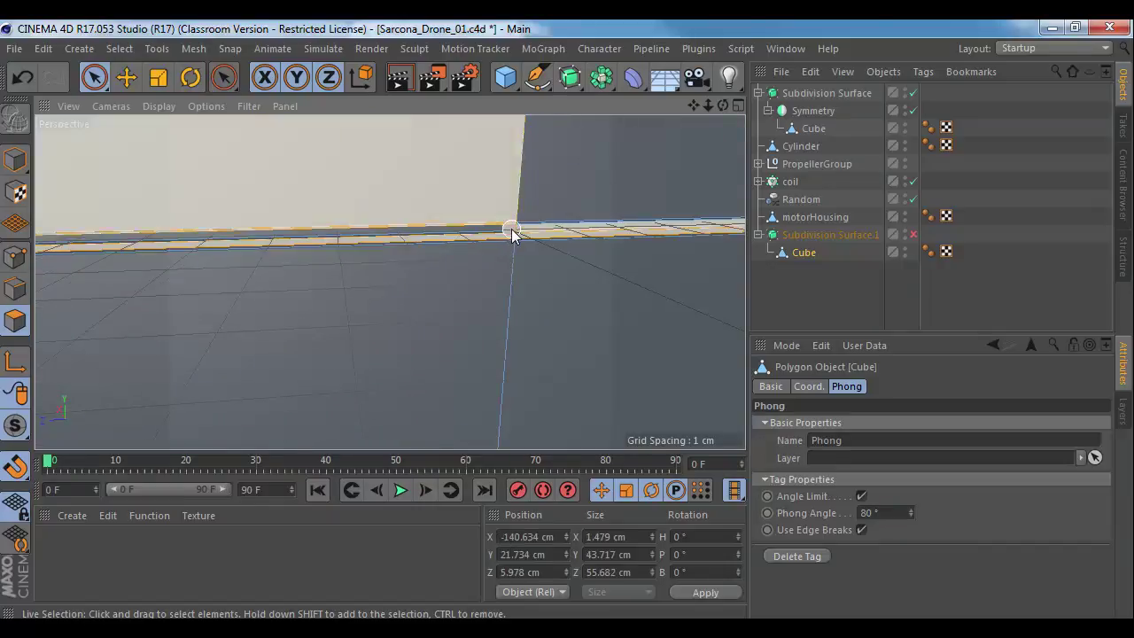
middle_click_drag(501, 238, 431, 268, "alt")
right_click_drag(430, 269, 473, 281, "alt")
scroll(501, 291, "up", 5)
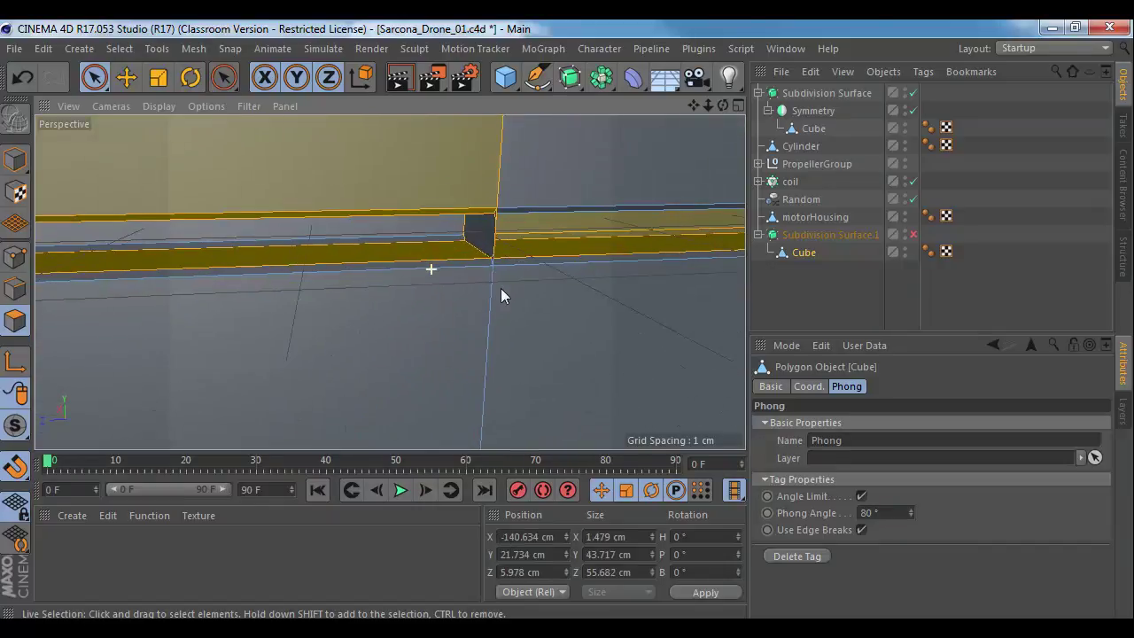
left_click(517, 213)
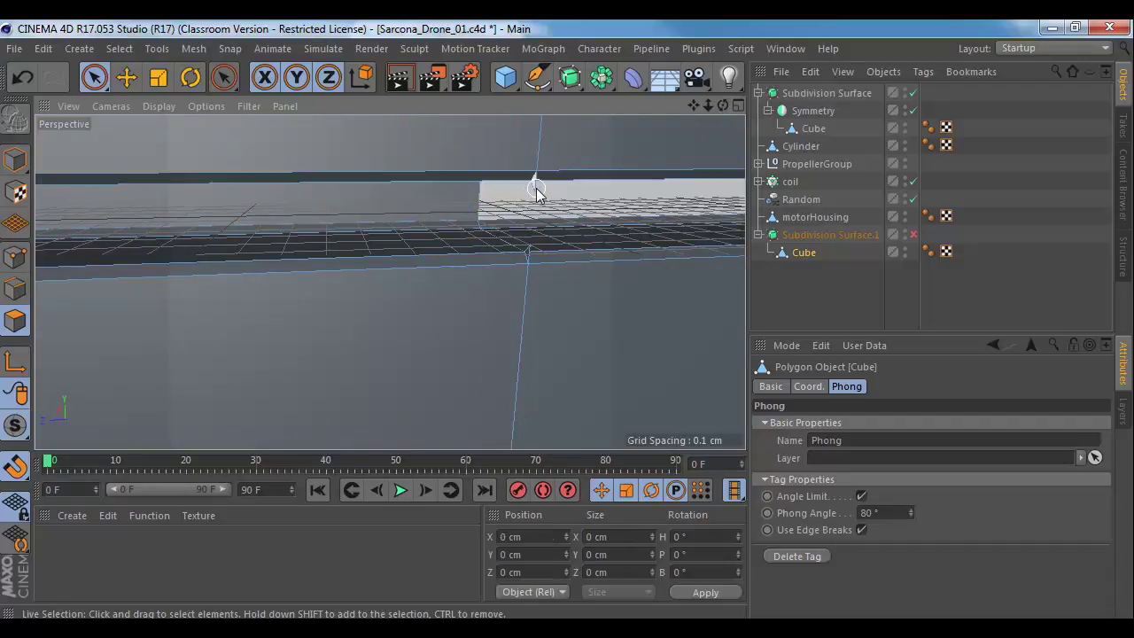
left_click(529, 252, "shift")
key("ctrl+z")
key("ctrl+z")
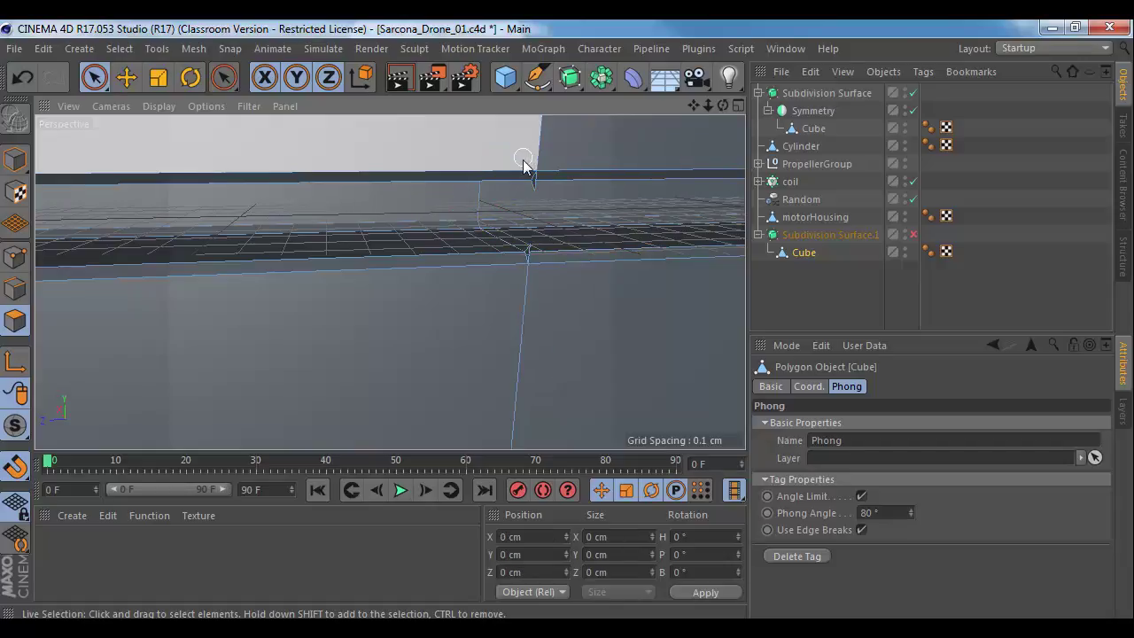
Step: Select only the tiny sliver polygons at the upper and lower edges of the negative X seam gap and delete them
left_click_drag(534, 176, 523, 265)
mouse_move(574, 303)
left_mouse_down("ctrl")
mouse_move(597, 188)
mouse_move(411, 135)
mouse_move(387, 341)
left_mouse_up("ctrl")
key("ctrl+shift+a")
Step: Delete the small square interior polygon of the body Cube inside the seam gap on the positive X side
right_click_drag(600, 324, 203, 193, "alt")
left_click_drag(390, 282, 430, 265, "alt")
right_click_drag(429, 265, 586, 299, "alt")
middle_click_drag(461, 283, 635, 236, "alt")
right_click_drag(513, 273, 534, 285, "alt")
left_click_drag(534, 283, 562, 257, "alt")
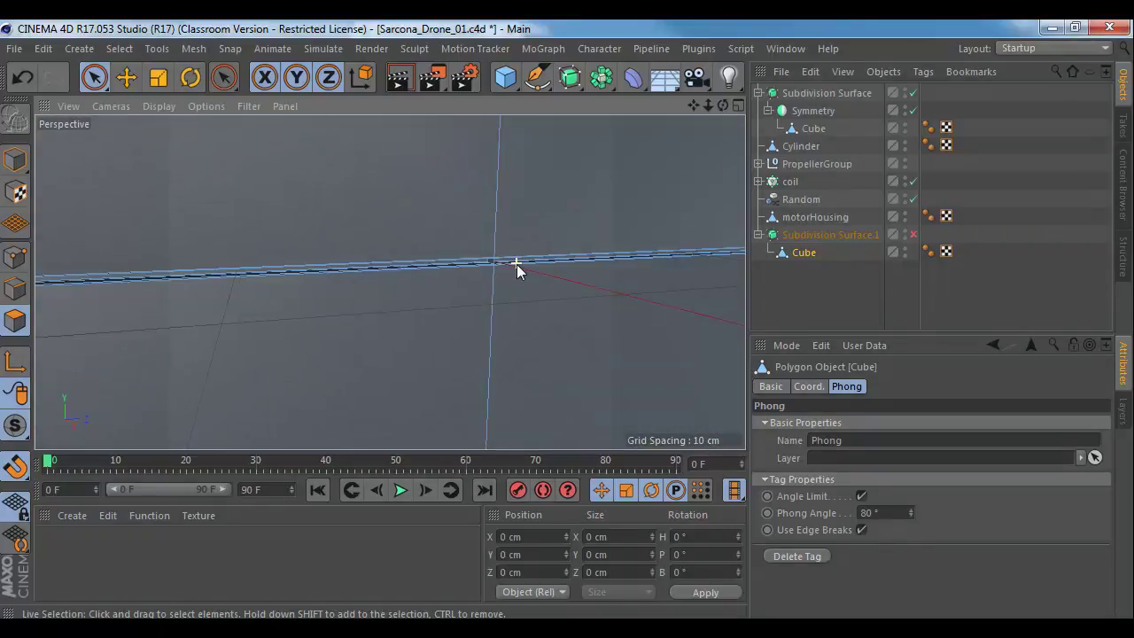
right_click_drag(516, 264, 584, 278, "alt")
left_click_drag(585, 285, 481, 283, "alt")
right_click_drag(435, 274, 487, 284, "alt")
mouse_move(420, 176)
left_mouse_down()
mouse_move(426, 291)
mouse_move(490, 230)
mouse_move(491, 191)
left_mouse_up()
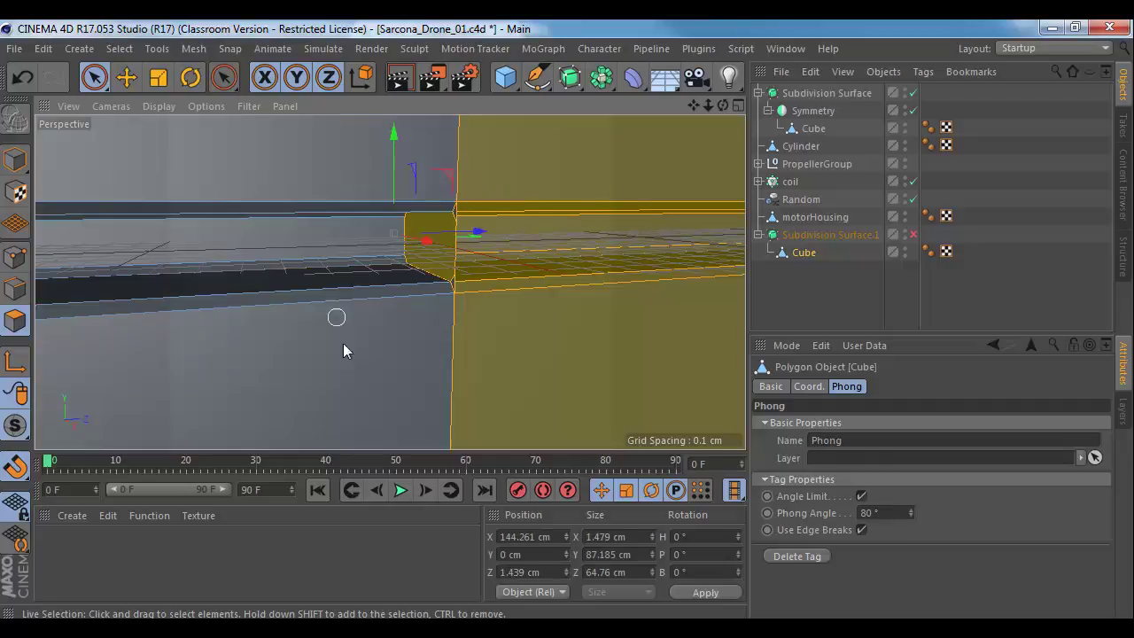
Step: Select only the tiny sliver polygons at the upper and lower edges of the positive X seam gap and delete them
left_click(523, 134)
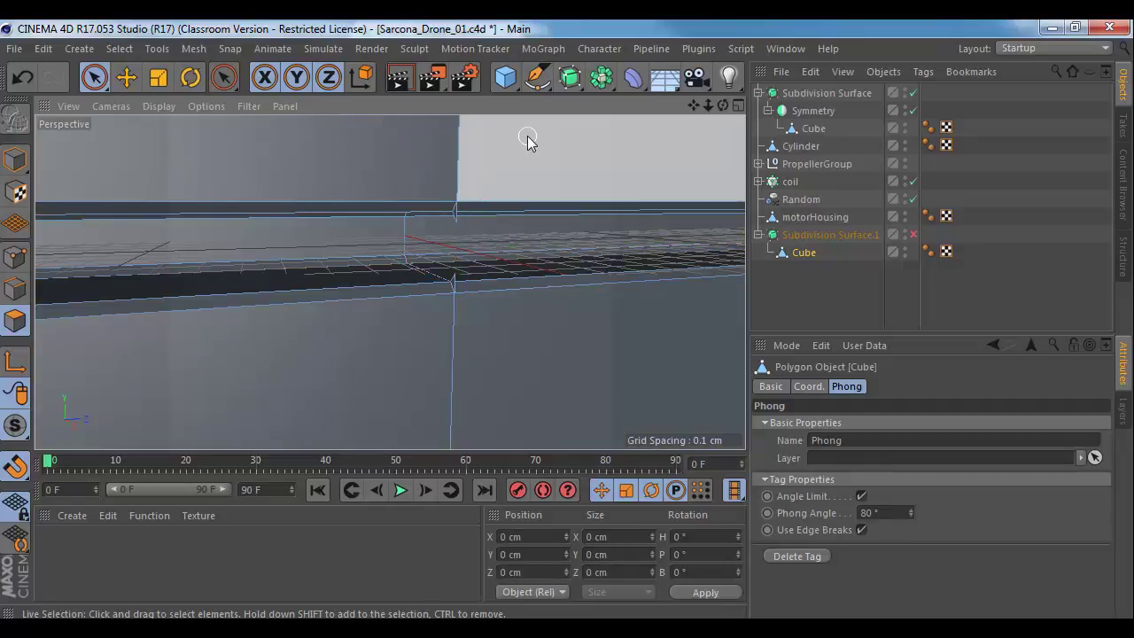
left_click(405, 324)
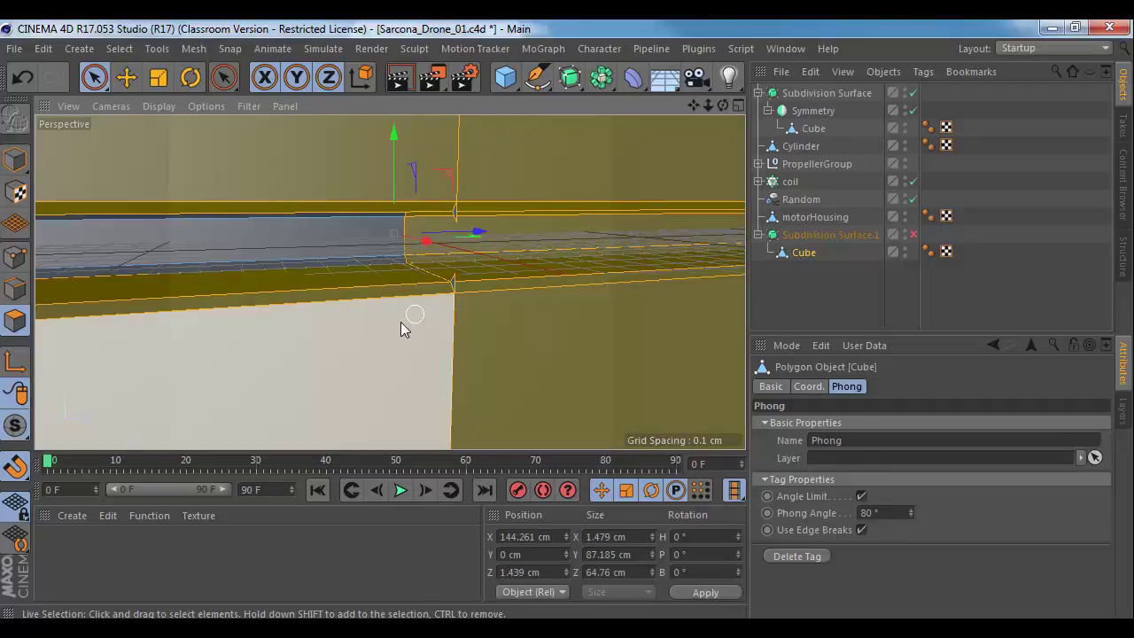
mouse_move(523, 159)
left_mouse_down("ctrl")
mouse_move(572, 236)
mouse_move(355, 368)
mouse_move(310, 361)
left_mouse_up("ctrl")
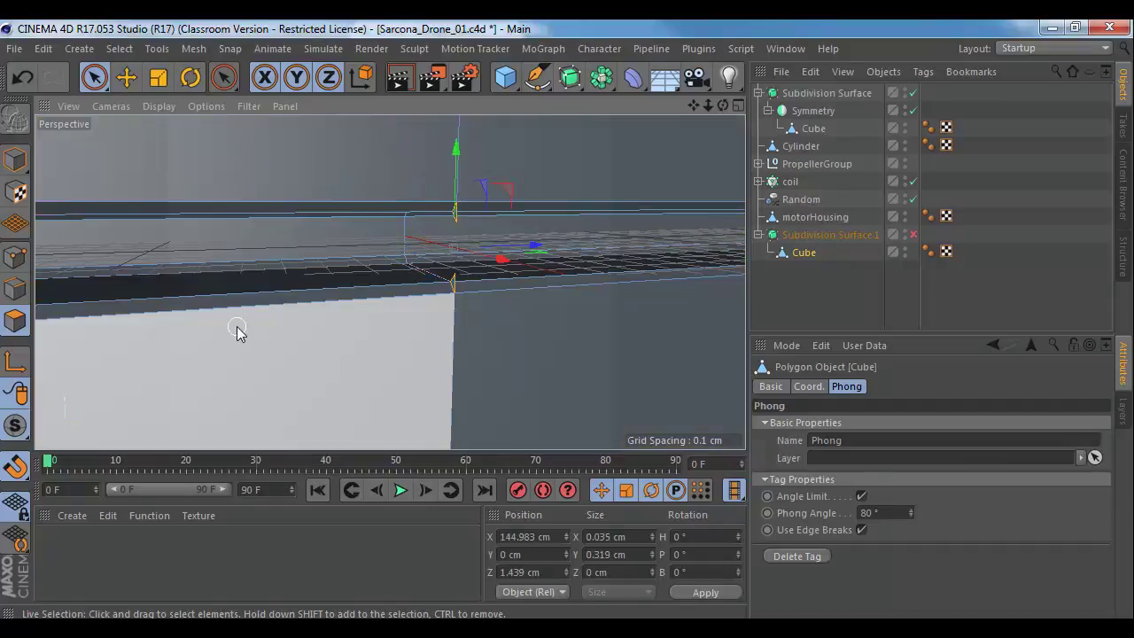
key("ctrl+shift+a")
Step: Enable the body's Subdivision Surface to examine the smoothed drone as a whole, and disable it again
left_click(913, 235)
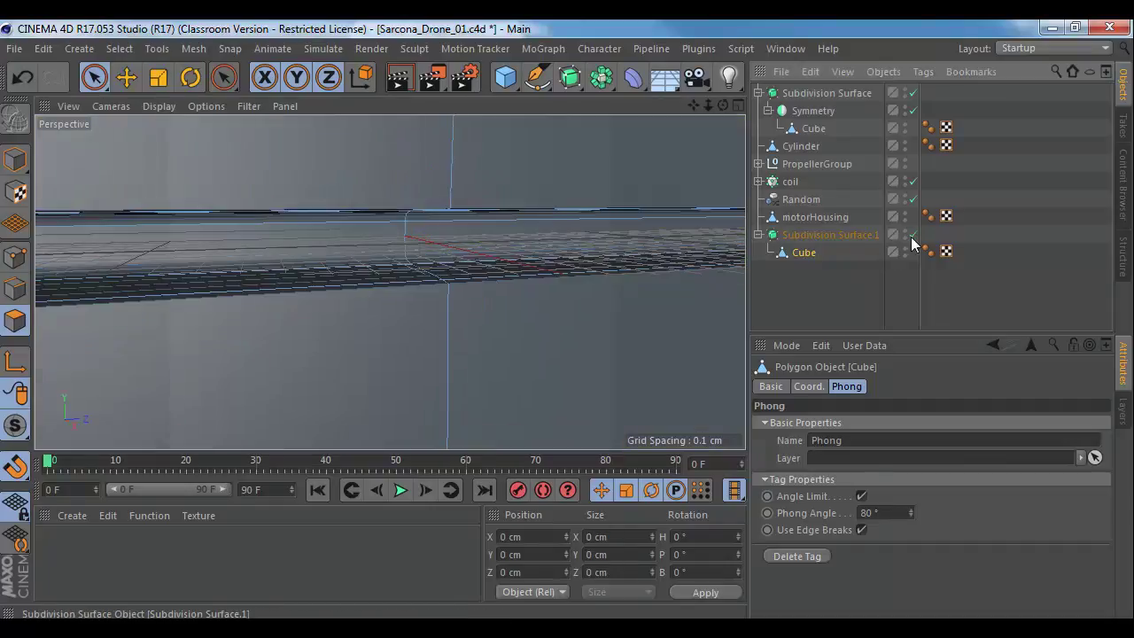
scroll(691, 283, "down", 10)
left_click_drag(718, 315, 498, 199, "alt")
left_click(913, 235)
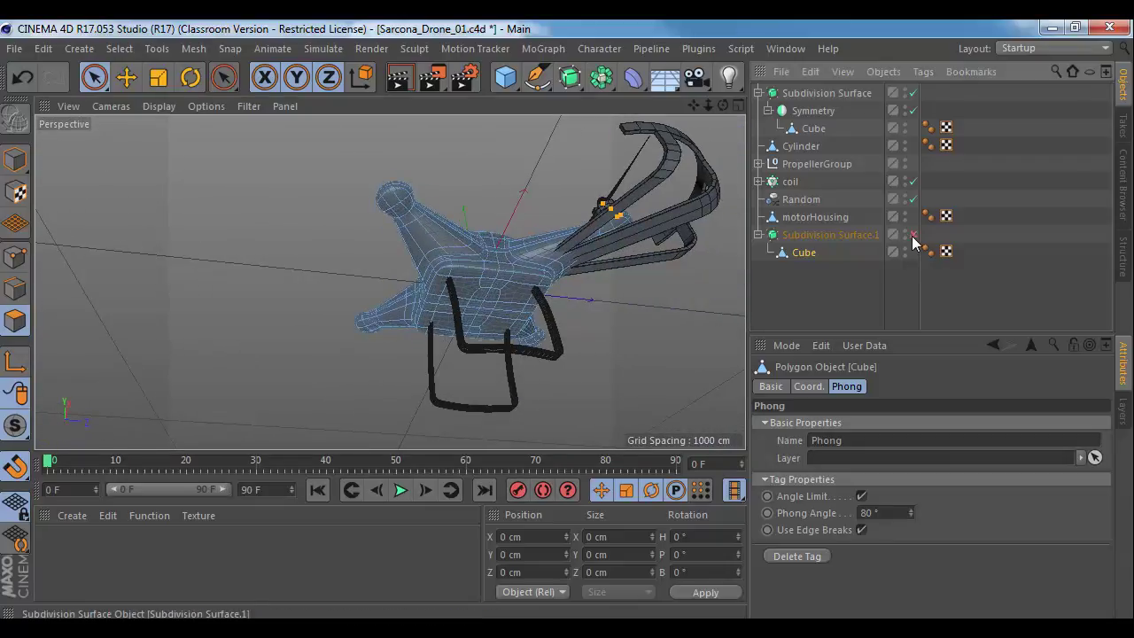
Step: Dissolve the stray short crosswise edges in the middle strip of the body's underside
left_click_drag(612, 258, 553, 230, "alt")
left_click_drag(519, 296, 569, 323, "alt")
right_click_drag(570, 322, 616, 341, "alt")
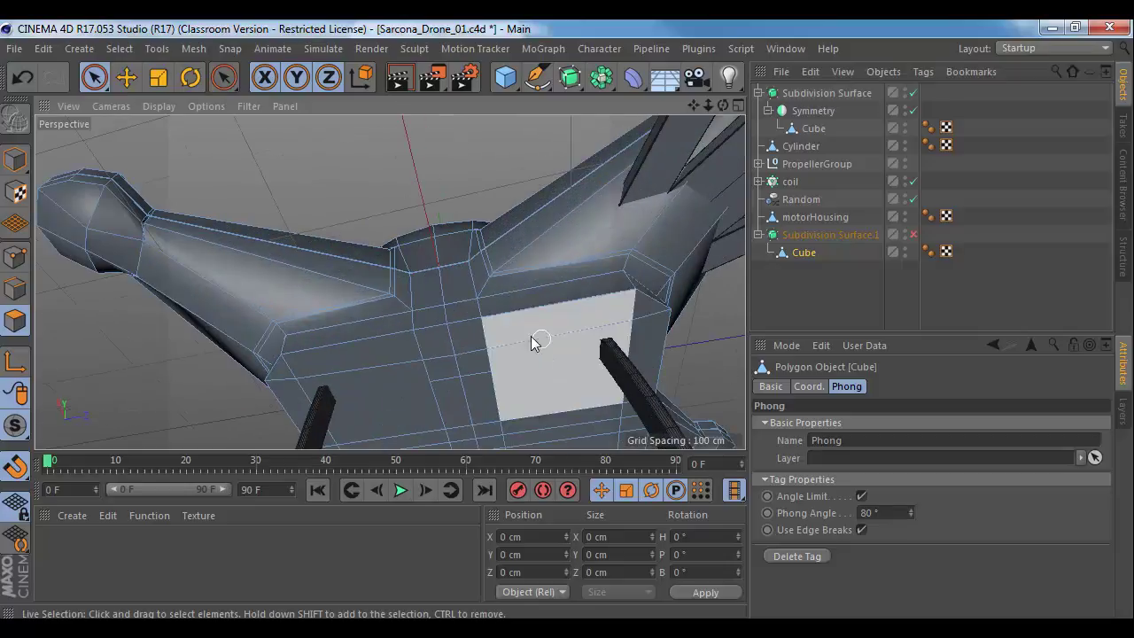
left_click_drag(532, 341, 520, 279, "alt")
left_click(15, 288)
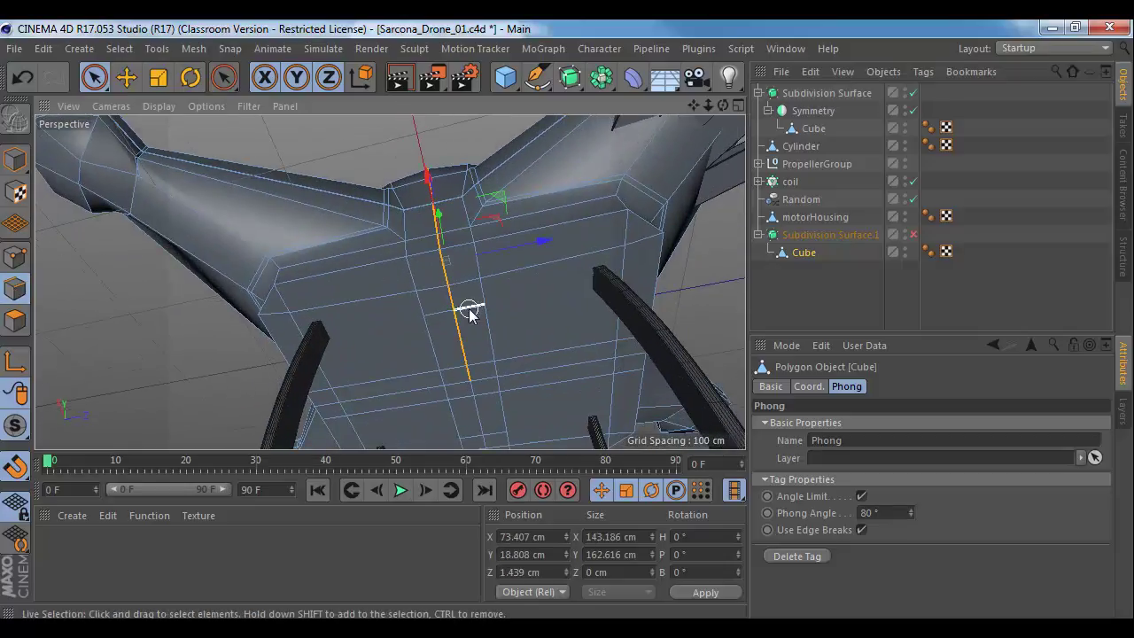
left_click(467, 306)
key("e")
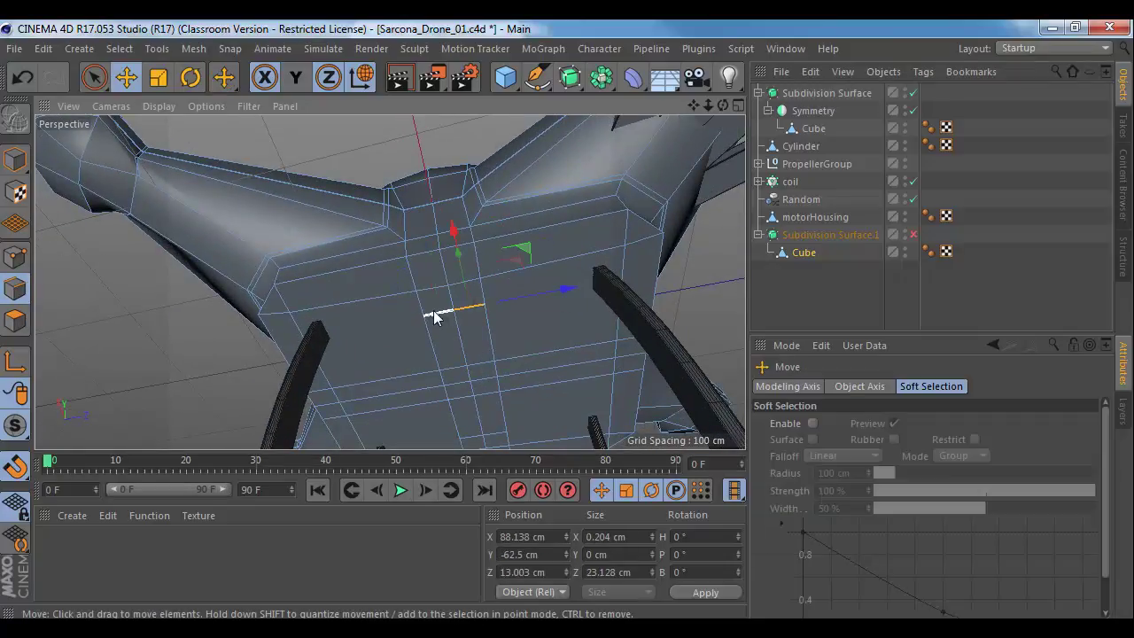
left_click(433, 312, "shift")
right_click(441, 316)
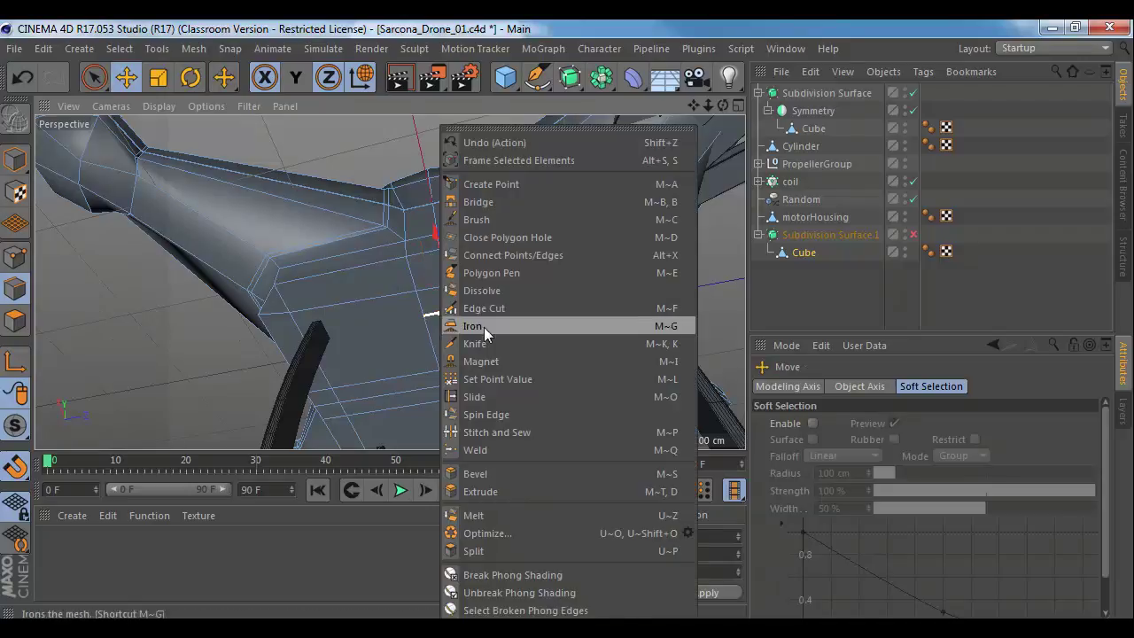
left_click(482, 288)
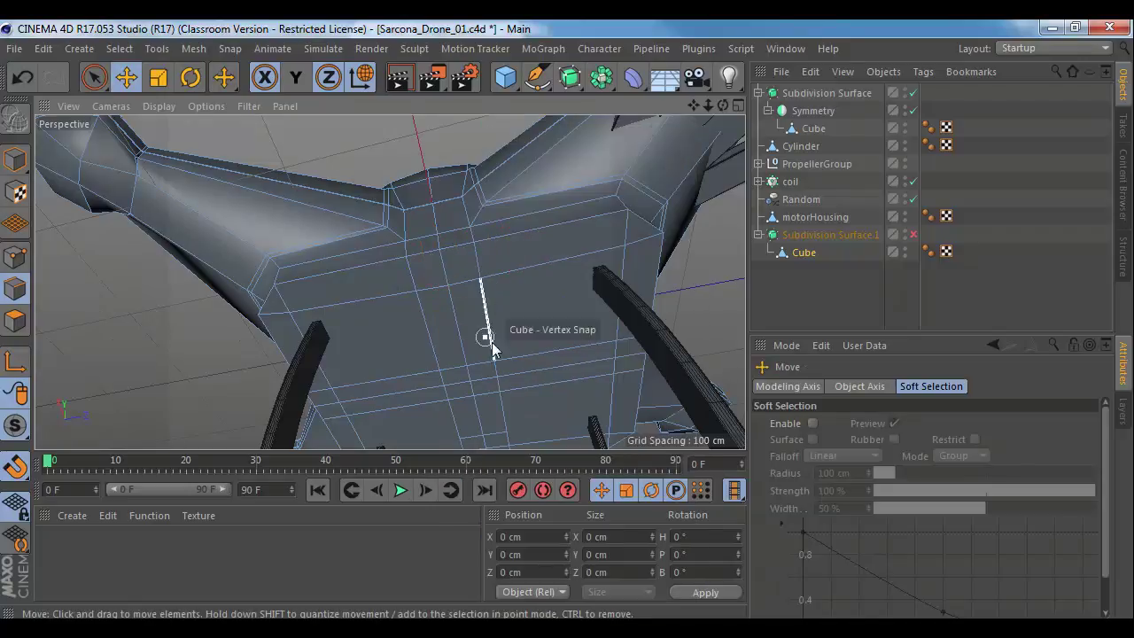
right_click(470, 439)
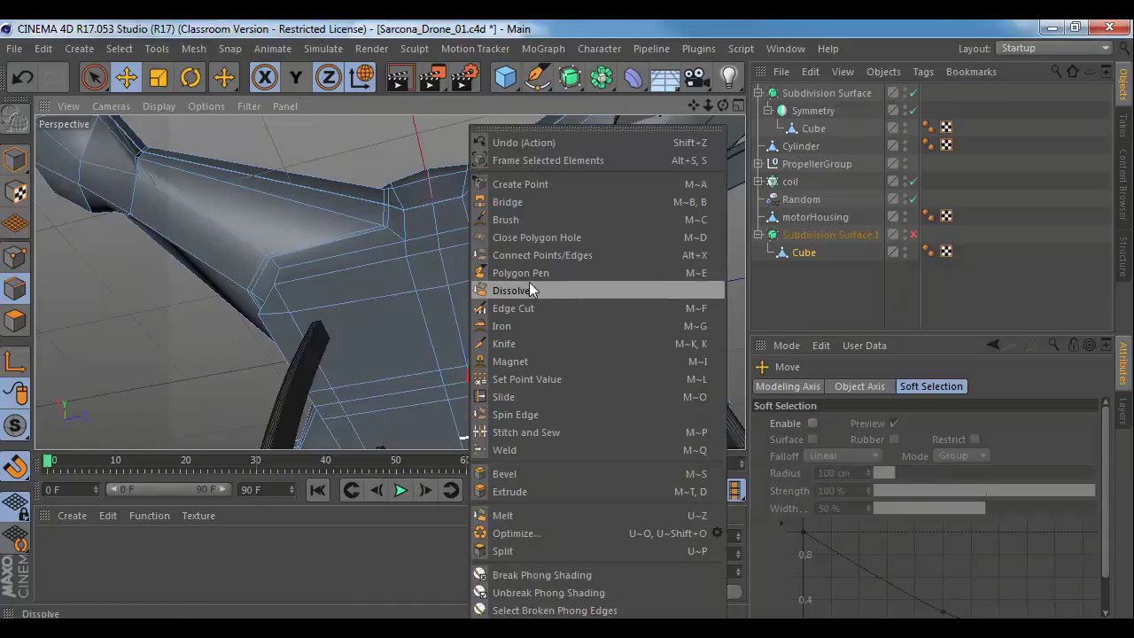
left_click(529, 287)
Step: Select only the square ring of edges around the centre of the body's domed top
left_click_drag(500, 337, 669, 304, "alt")
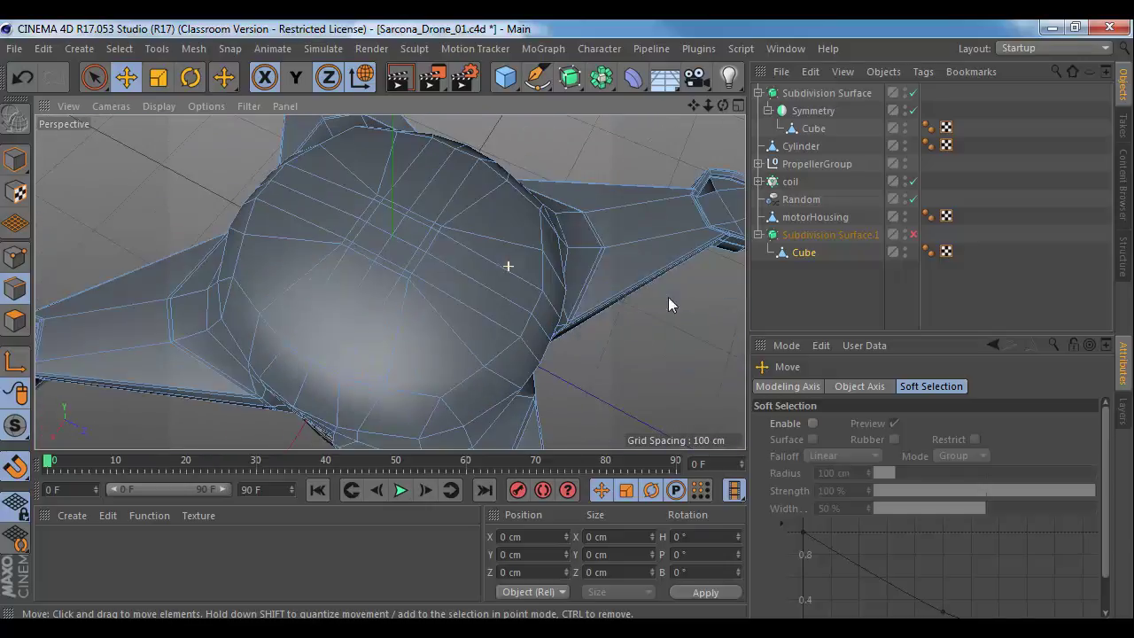
left_click_drag(447, 304, 454, 256, "alt")
double_click(462, 213)
right_click_drag(396, 211, 450, 227, "alt")
scroll(378, 181, "up", 2)
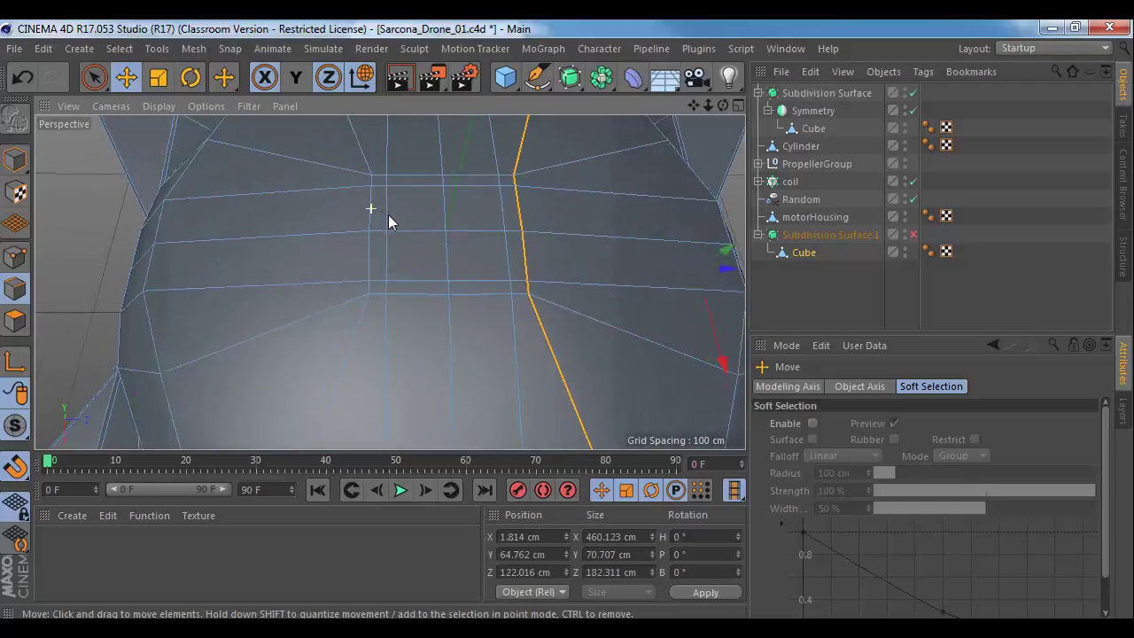
left_click(372, 179)
right_click_drag(355, 194, 374, 197, "alt")
left_click(94, 77)
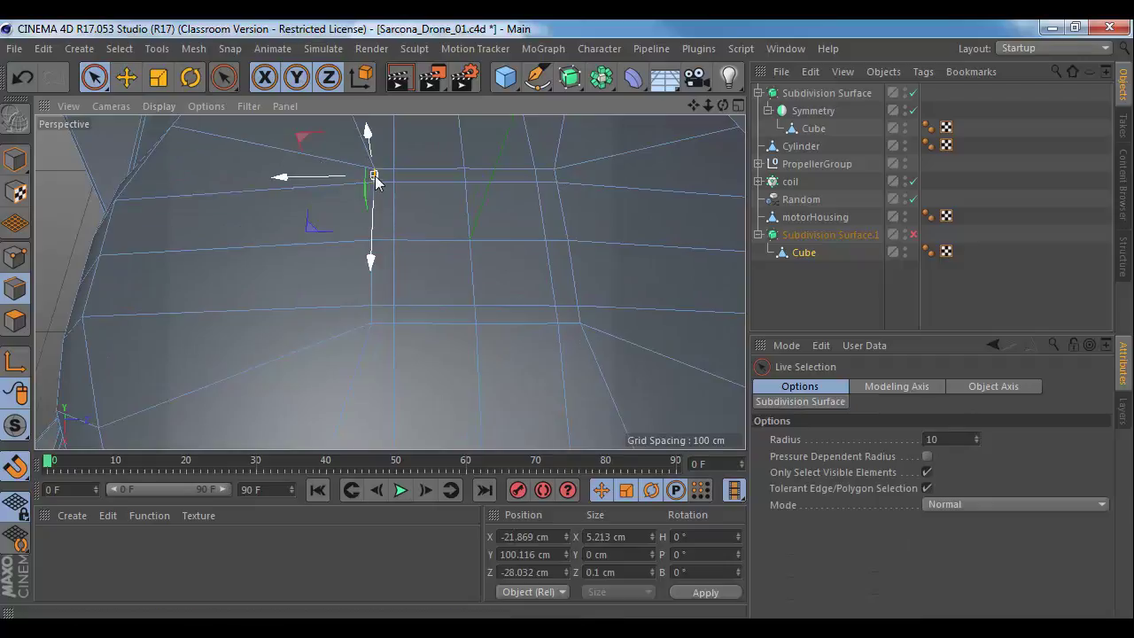
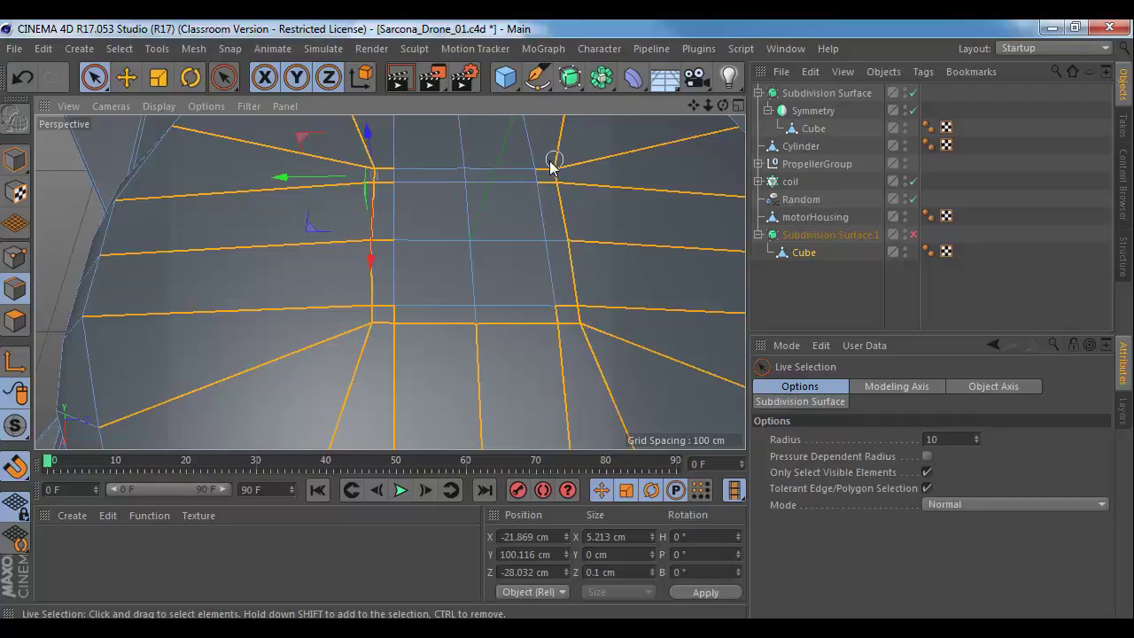
left_click(394, 160, "shift")
left_click_drag(261, 142, 228, 302, "ctrl")
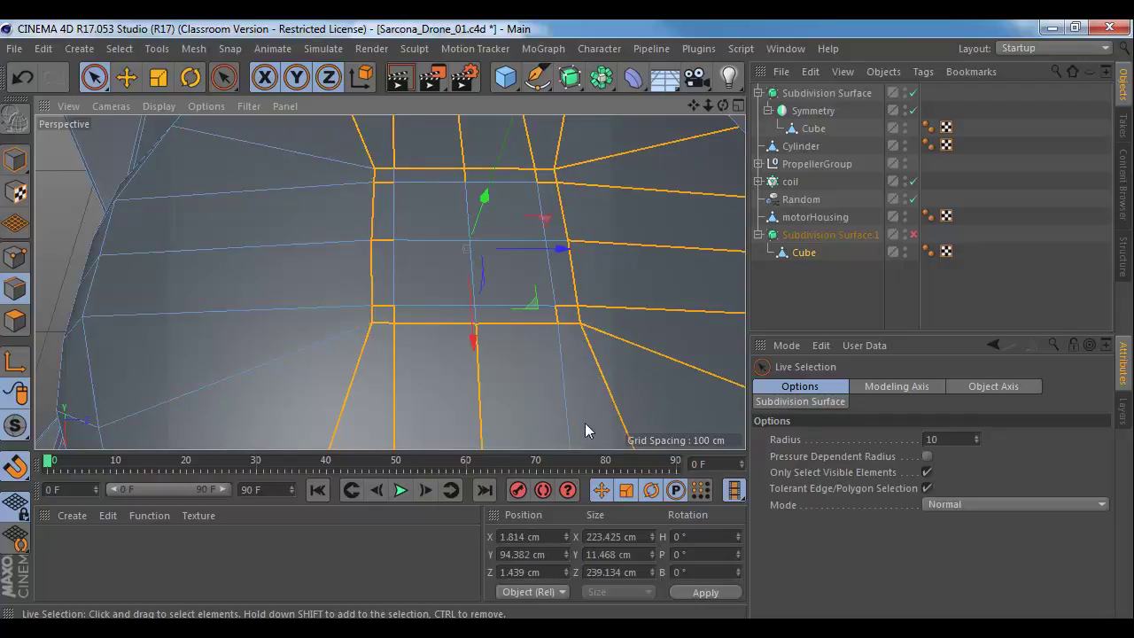
left_click_drag(666, 218, 567, 124, "ctrl")
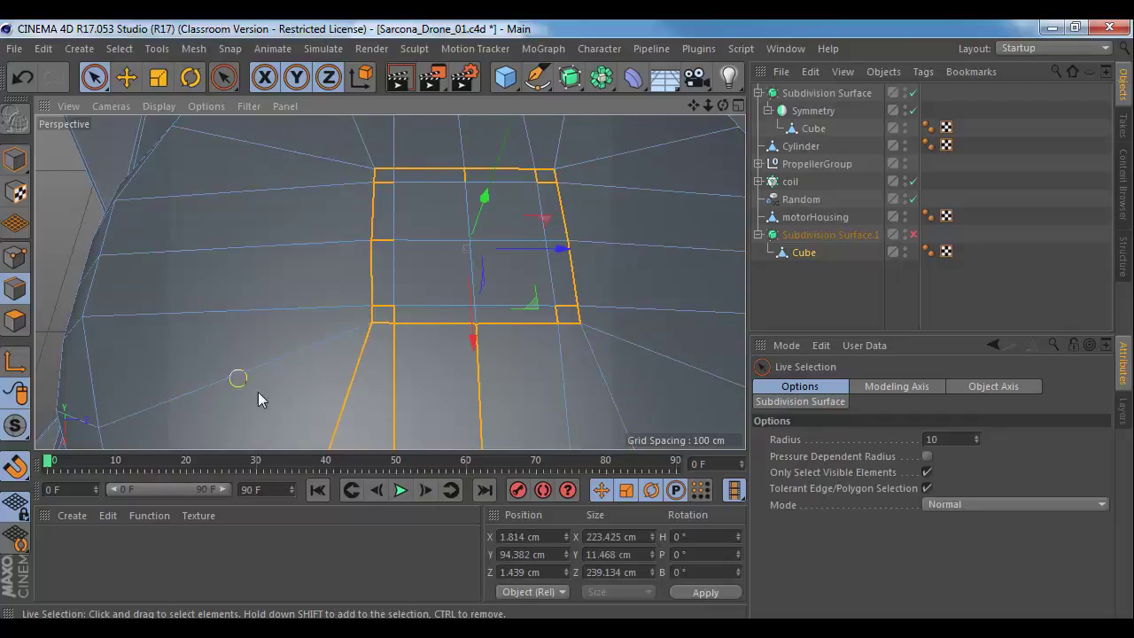
left_click_drag(259, 399, 509, 415, "ctrl")
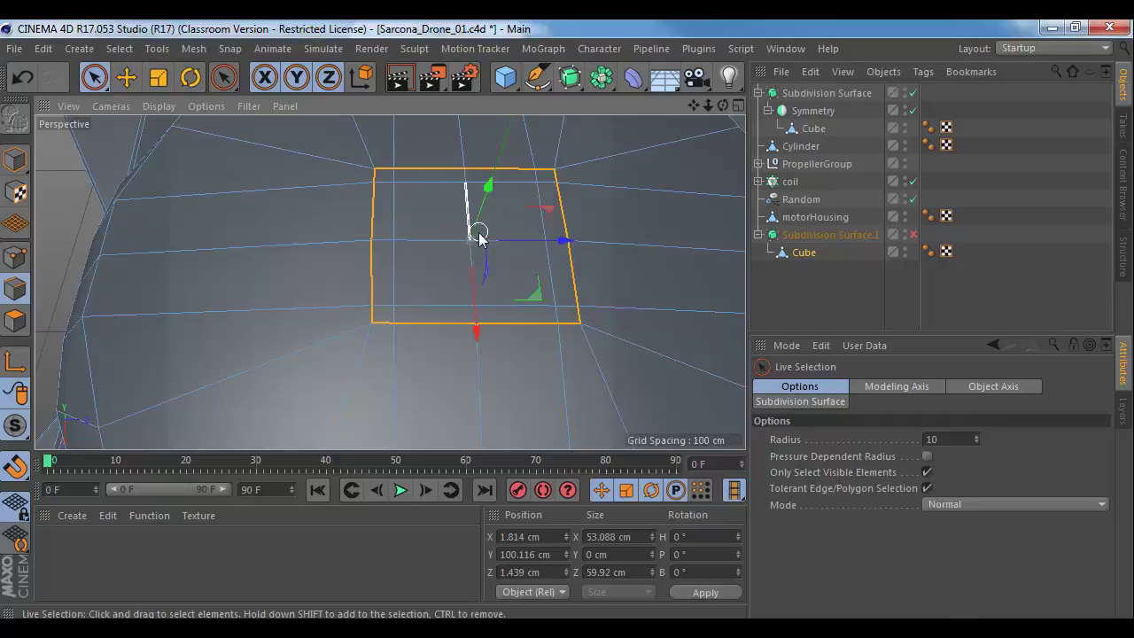
Step: Scale the selected edge ring up to about 90 by 101 cm in X and Z and lower it to about Y 94 cm
key("t")
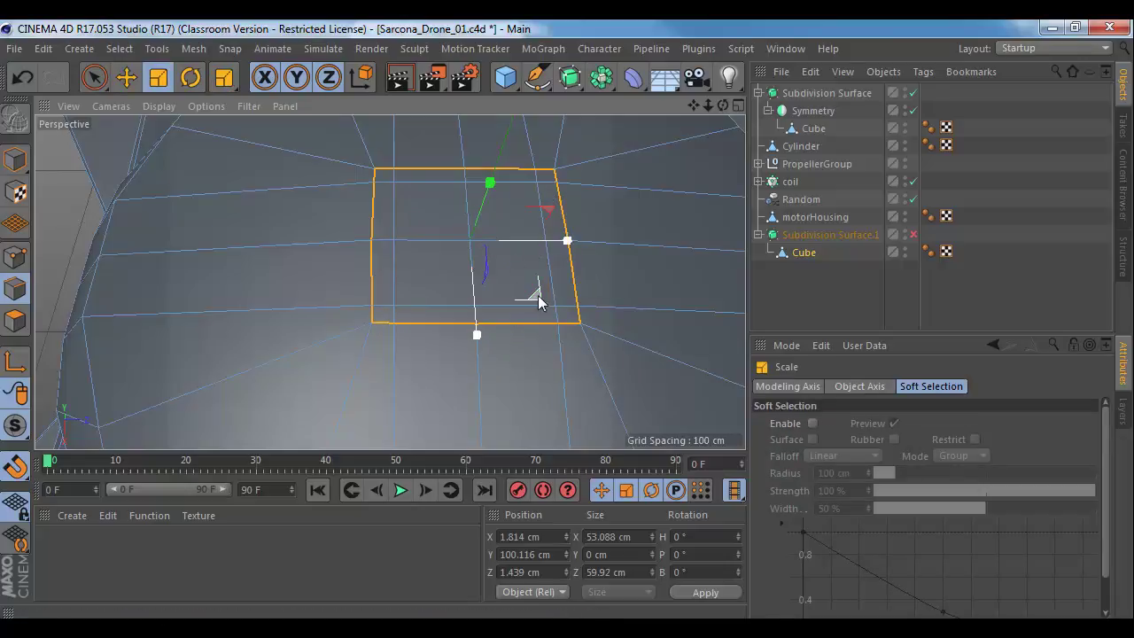
left_click_drag(536, 296, 636, 342)
scroll(478, 281, "down", 5)
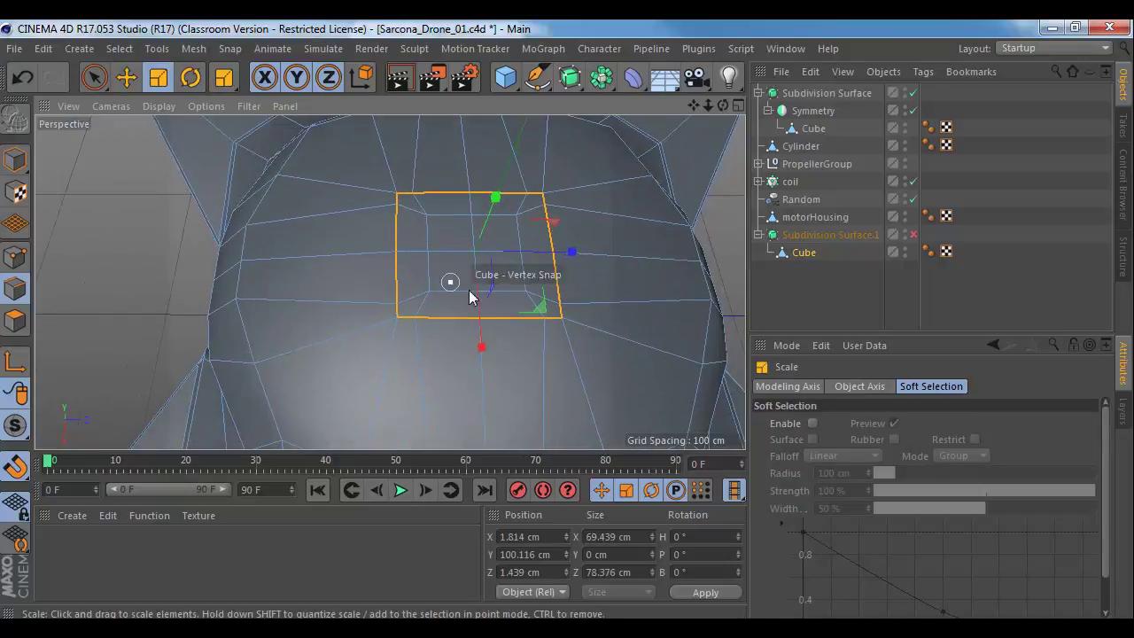
left_click_drag(503, 303, 486, 275, "alt")
left_click_drag(567, 328, 654, 351)
left_click_drag(399, 249, 408, 146, "alt")
key("e")
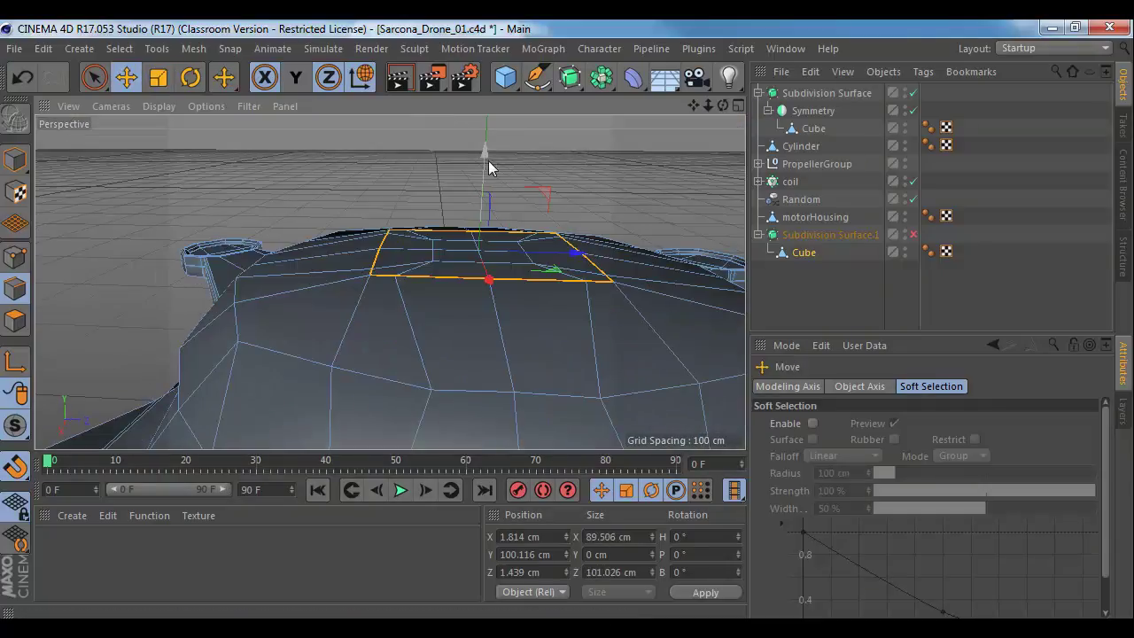
mouse_move(485, 164)
left_mouse_down()
mouse_move(483, 180)
mouse_move(481, 158)
mouse_move(489, 163)
left_mouse_up()
Step: Dissolve the square ring of edges on the body's domed top
left_click_drag(555, 252, 525, 239, "alt")
key("m")
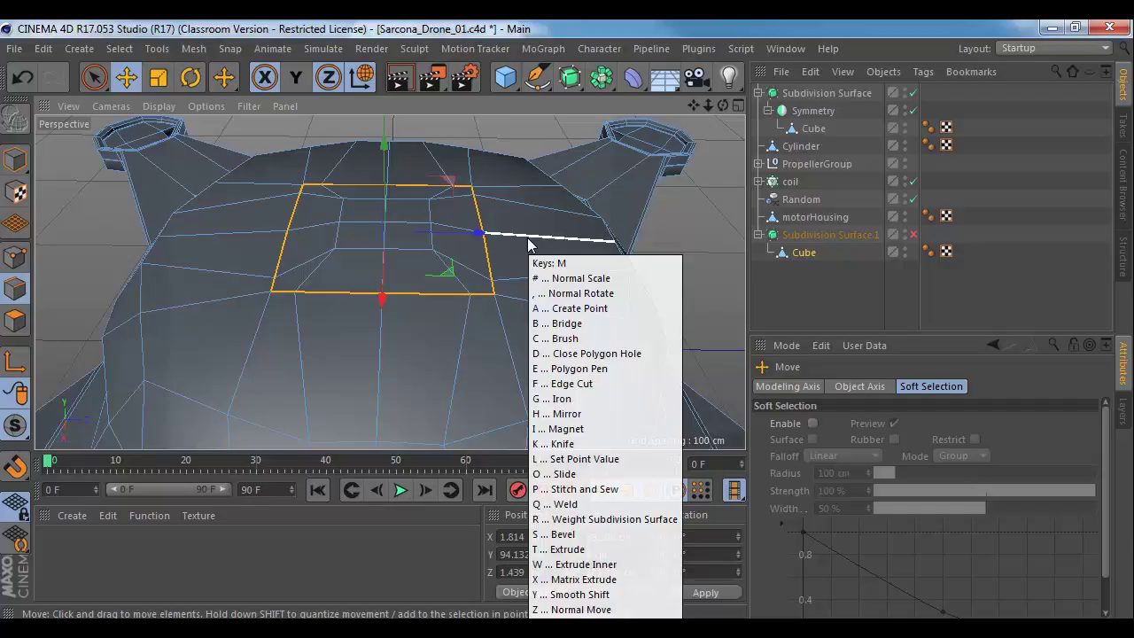
left_click_drag(512, 210, 510, 235, "alt")
right_click(510, 243)
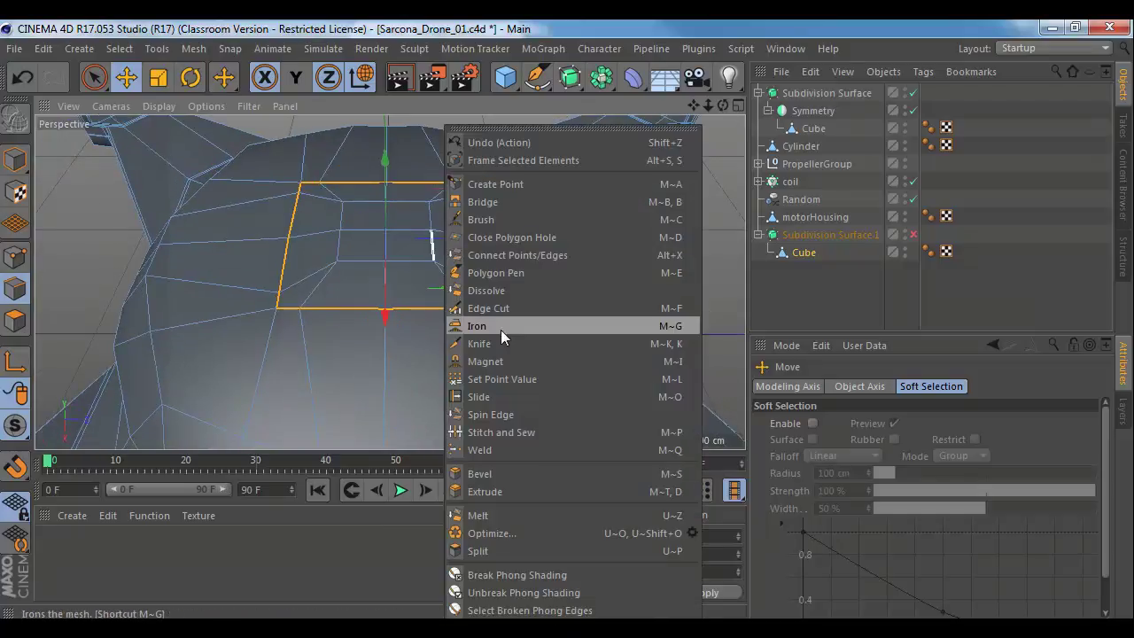
left_click(494, 291)
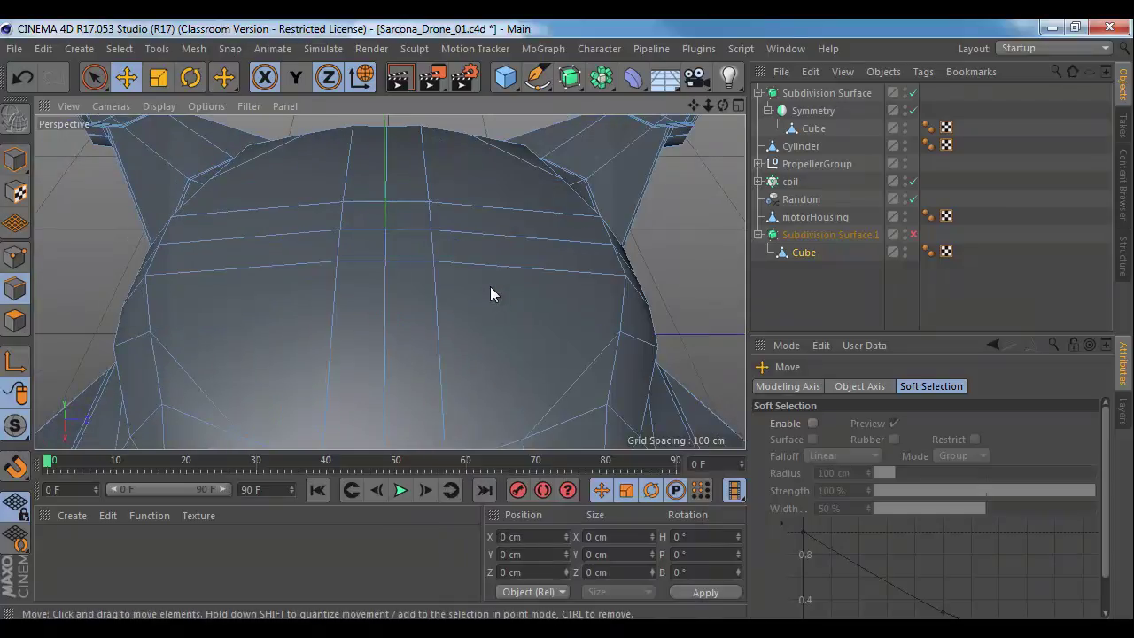
Step: Turn on the drone body's Subdivision Surface and switch the viewport to shaded display without wireframe lines
left_click_drag(490, 286, 419, 236, "alt")
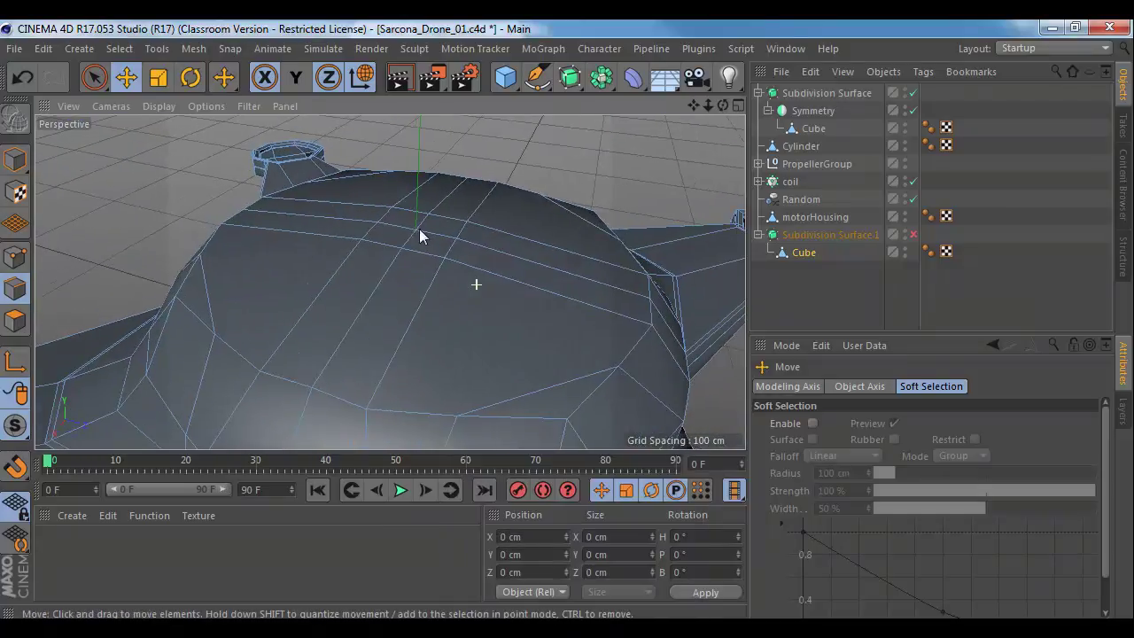
left_click(912, 234)
left_click_drag(566, 284, 608, 209, "alt")
right_click_drag(608, 209, 500, 211, "alt")
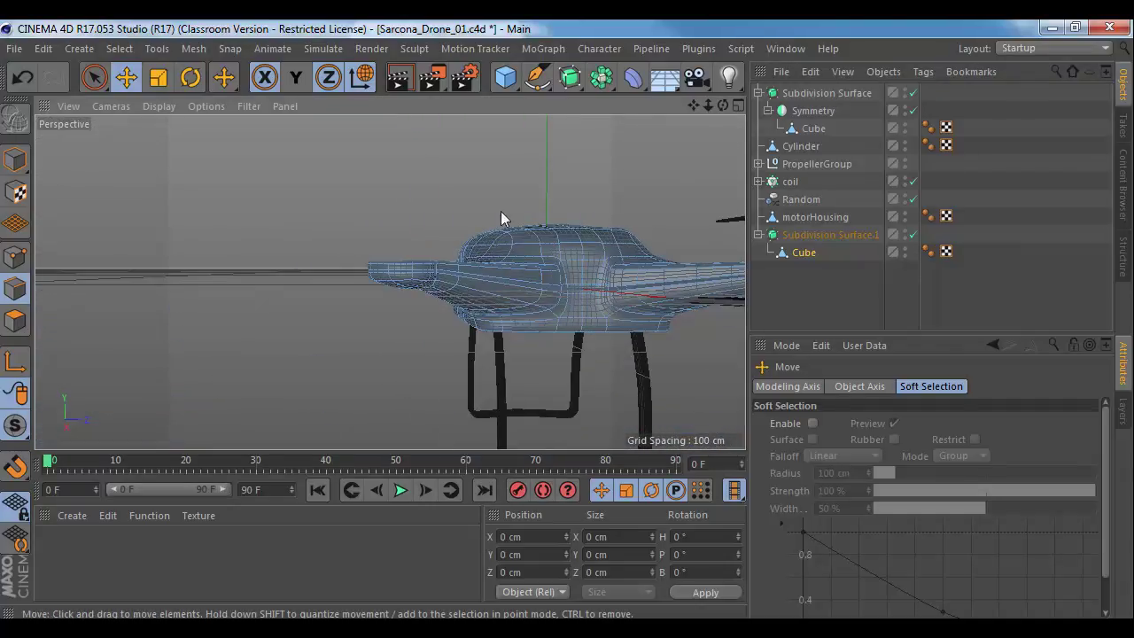
left_click(166, 108)
left_click(217, 150)
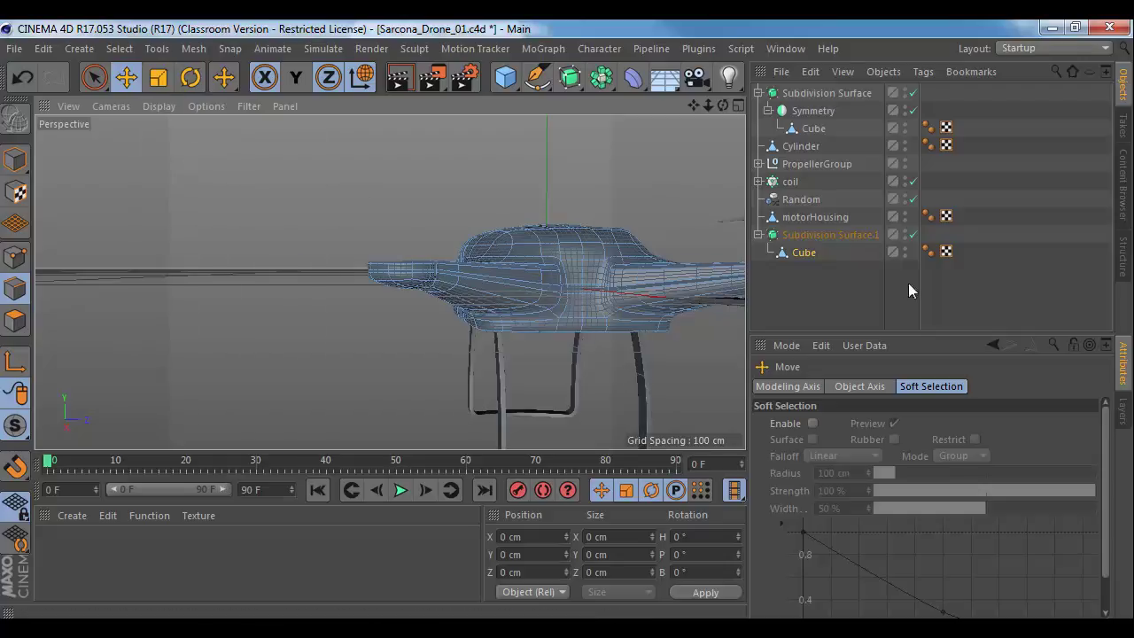
Step: Compare the whole drone body with and without subdivision smoothing in Model mode
left_click(15, 159)
left_click(346, 207)
left_click_drag(347, 209, 523, 513, "alt")
left_click_drag(448, 293, 454, 330, "alt")
left_click(454, 331)
key("q")
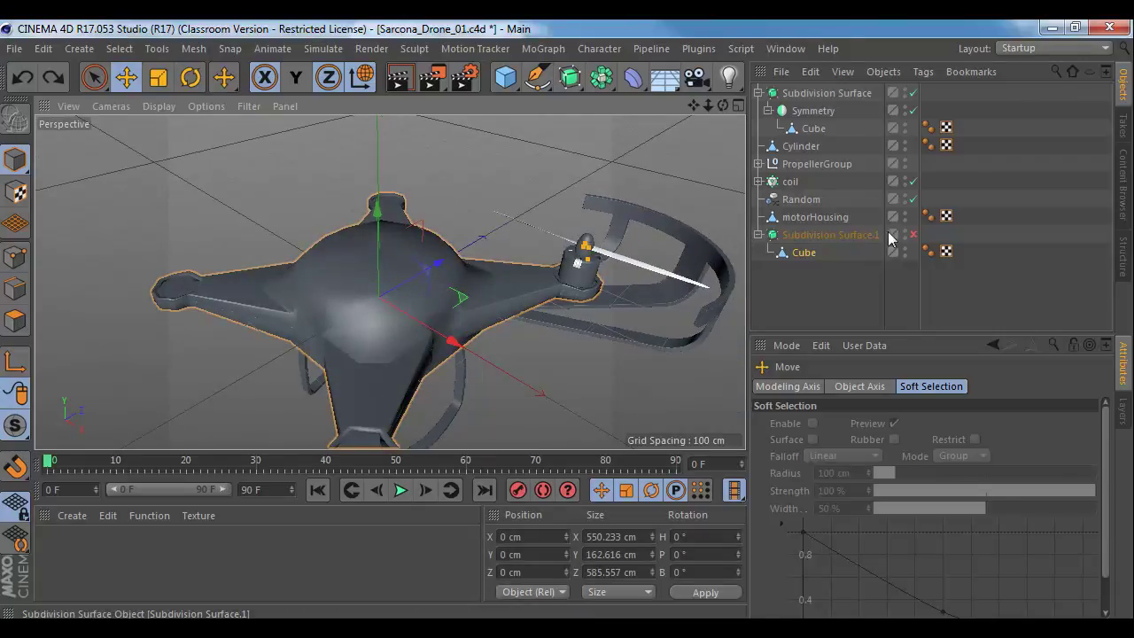
key("q")
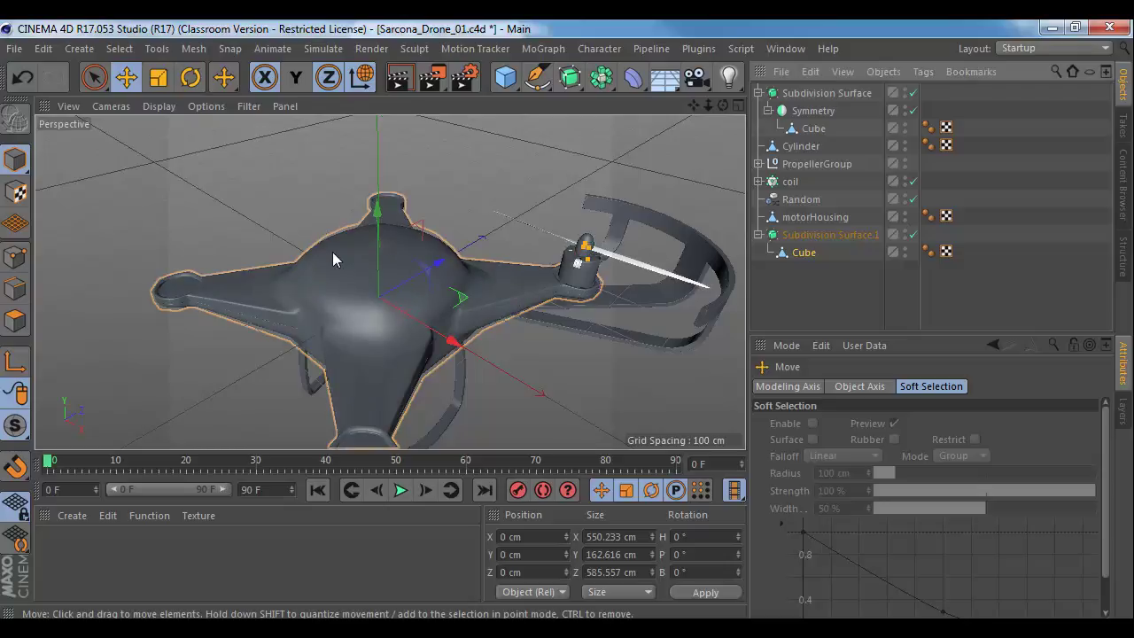
Step: Examine the smoothed dome of the body up close from a low angle
left_click(237, 227)
left_click_drag(362, 263, 264, 338, "alt")
right_click_drag(266, 337, 339, 328, "alt")
middle_click_drag(532, 204, 291, 291, "alt")
left_click_drag(293, 298, 375, 286, "alt")
left_click(855, 238)
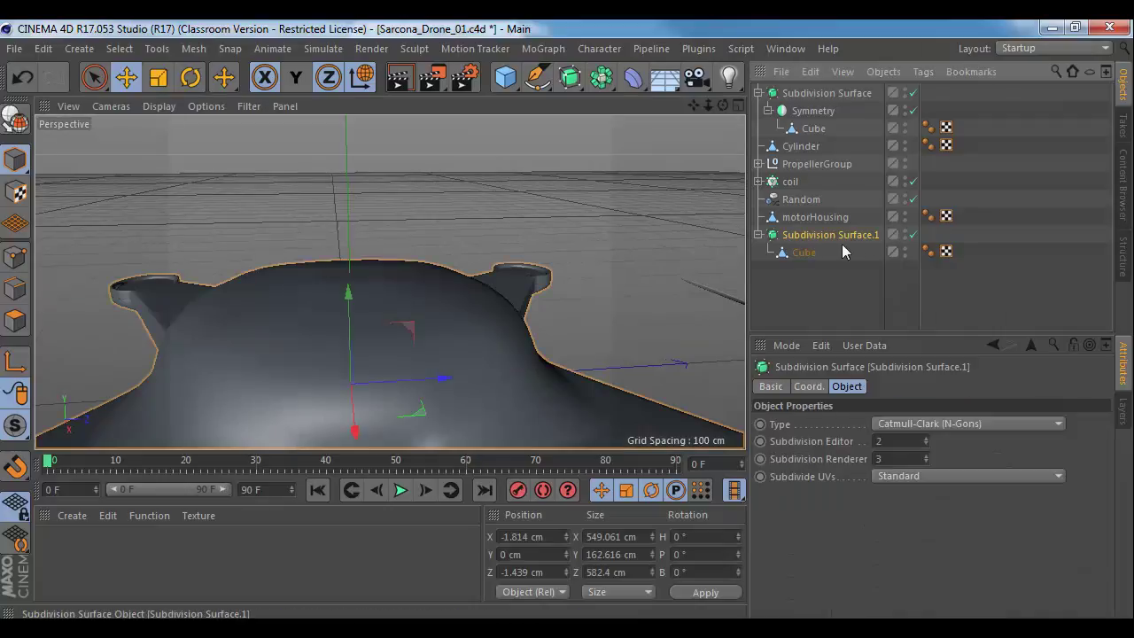
Step: Turn off the body's Subdivision Surface and deselect the radiating edges of its Cube, keeping only the central square ring on the dome
left_click(836, 251)
left_click(804, 253)
mouse_move(389, 281)
left_mouse_down("alt")
mouse_move(456, 289)
mouse_move(355, 265)
mouse_move(359, 254)
mouse_move(375, 292)
mouse_move(386, 263)
mouse_move(362, 286)
mouse_move(394, 281)
left_mouse_up("alt")
left_click(914, 235)
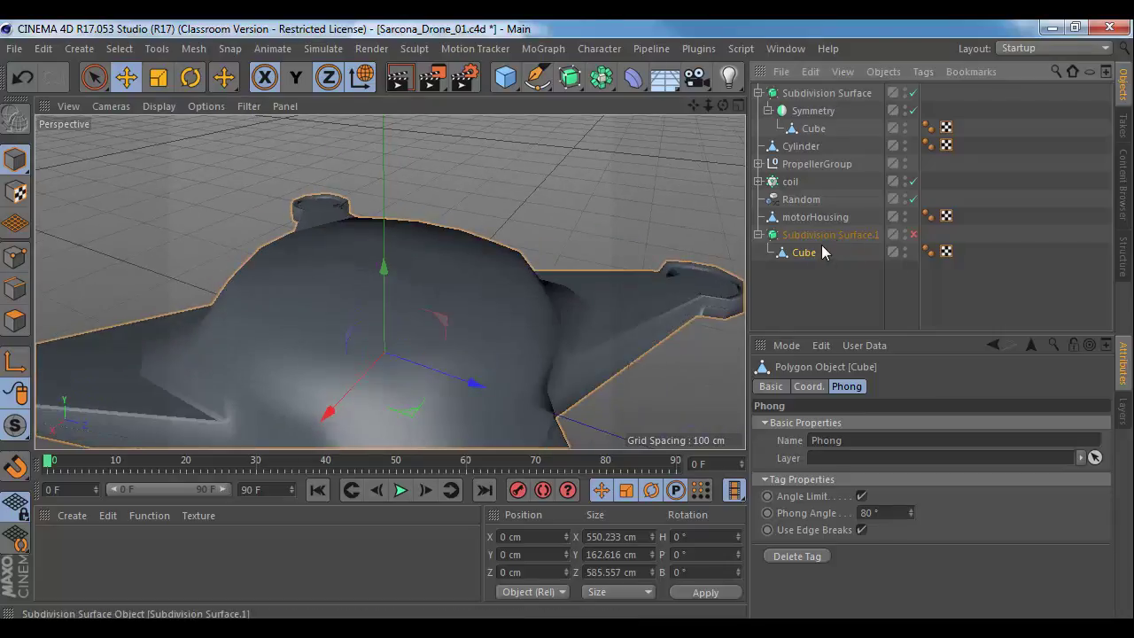
left_click(11, 289)
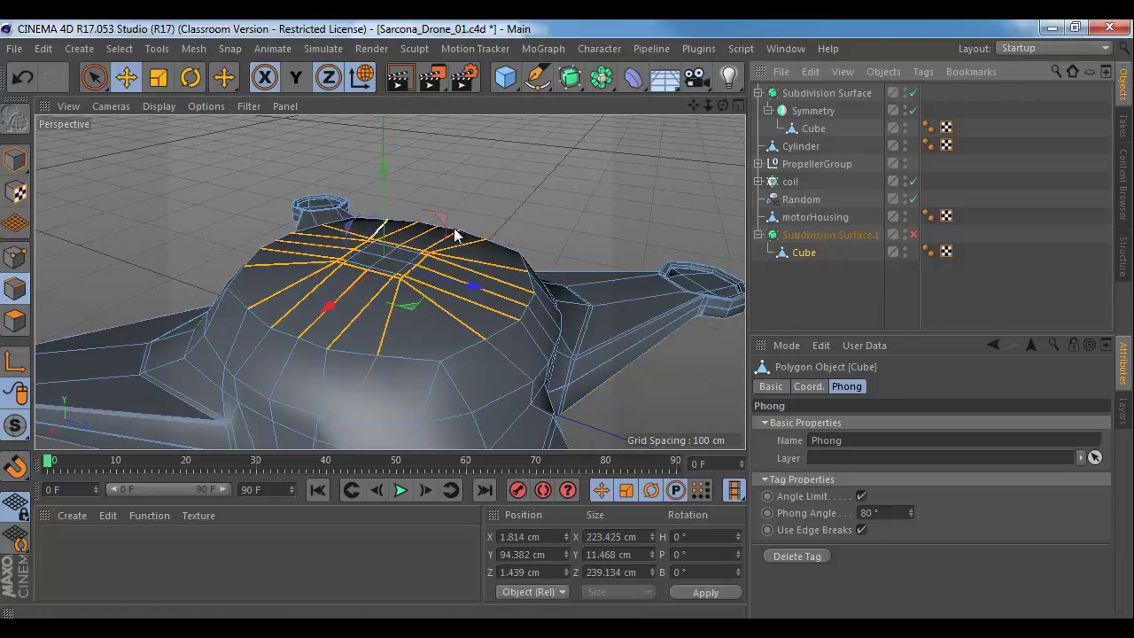
left_click_drag(478, 233, 374, 267, "alt")
scroll(373, 273, "up", 4)
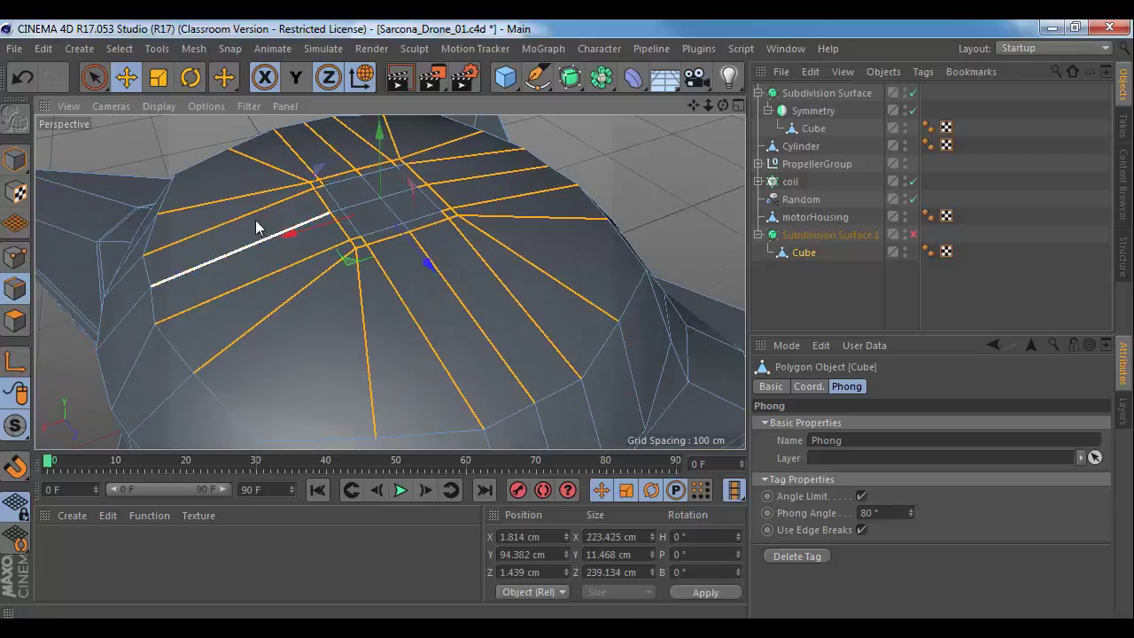
left_click(100, 80)
left_click_drag(229, 205, 550, 241, "ctrl")
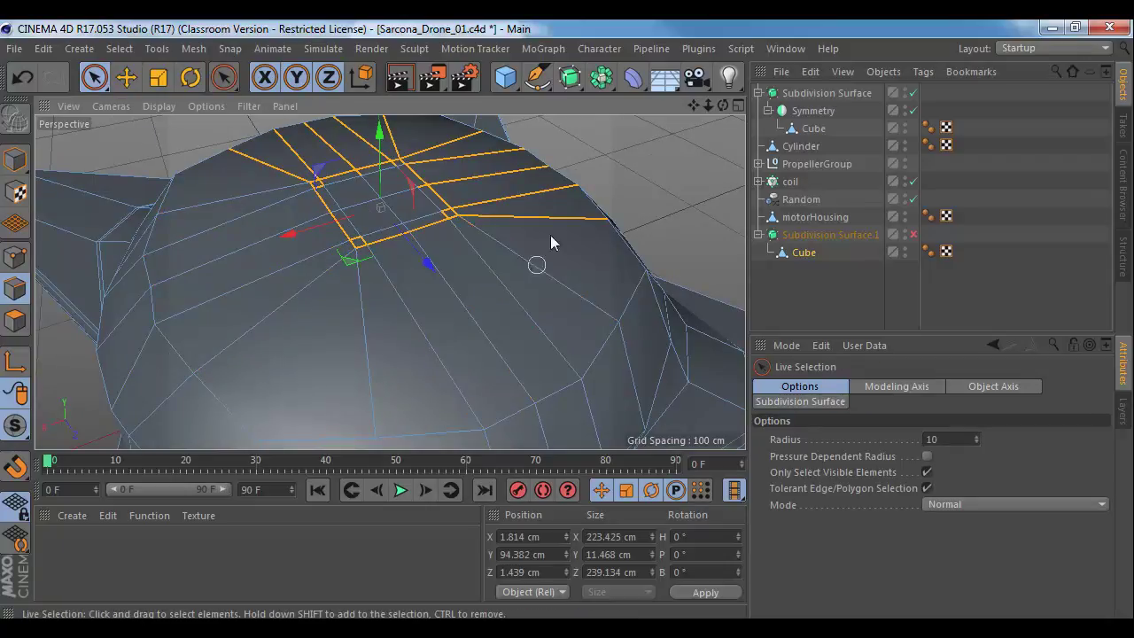
left_click_drag(292, 228, 359, 286, "alt")
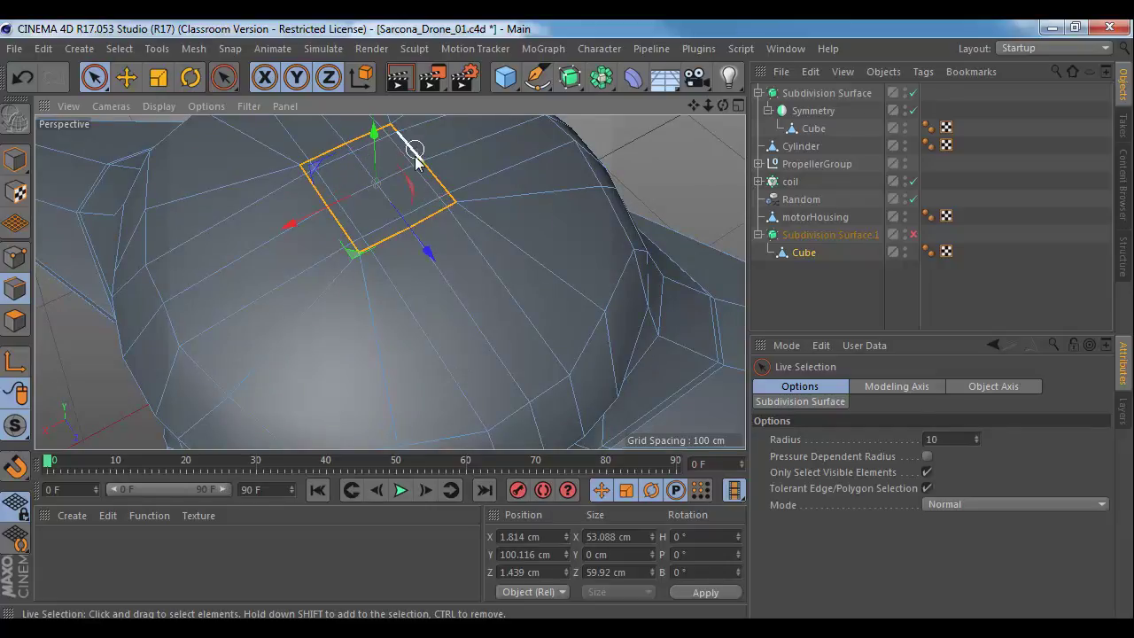
Step: Scale the square edge ring on the dome up to about 82 by 92 cm in X and Z and dissolve it
key("t")
left_click_drag(380, 203, 735, 155)
left_click_drag(618, 230, 537, 186, "alt")
middle_click_drag(531, 188, 500, 262, "alt")
left_click_drag(499, 266, 434, 292, "alt")
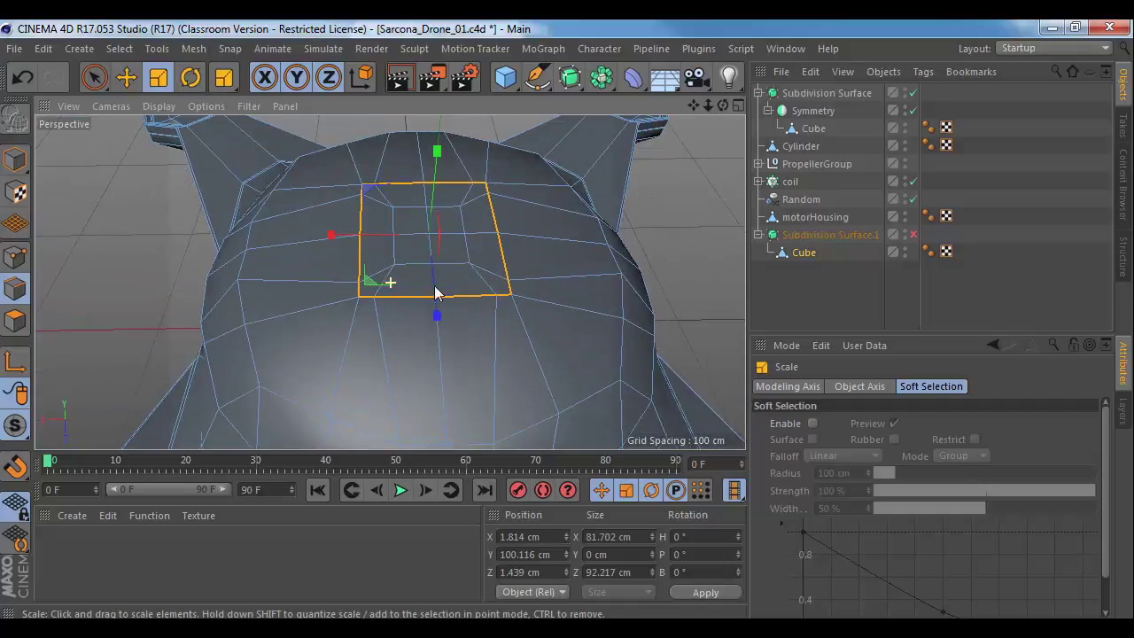
left_click_drag(381, 221, 422, 274, "alt")
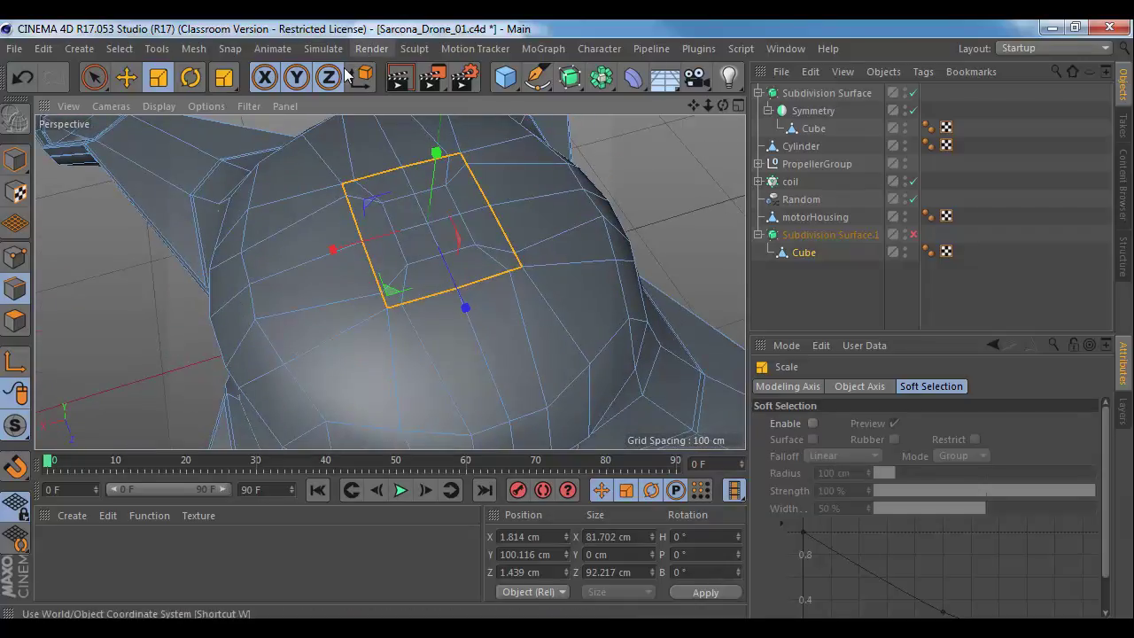
right_click(429, 269)
left_click(429, 283)
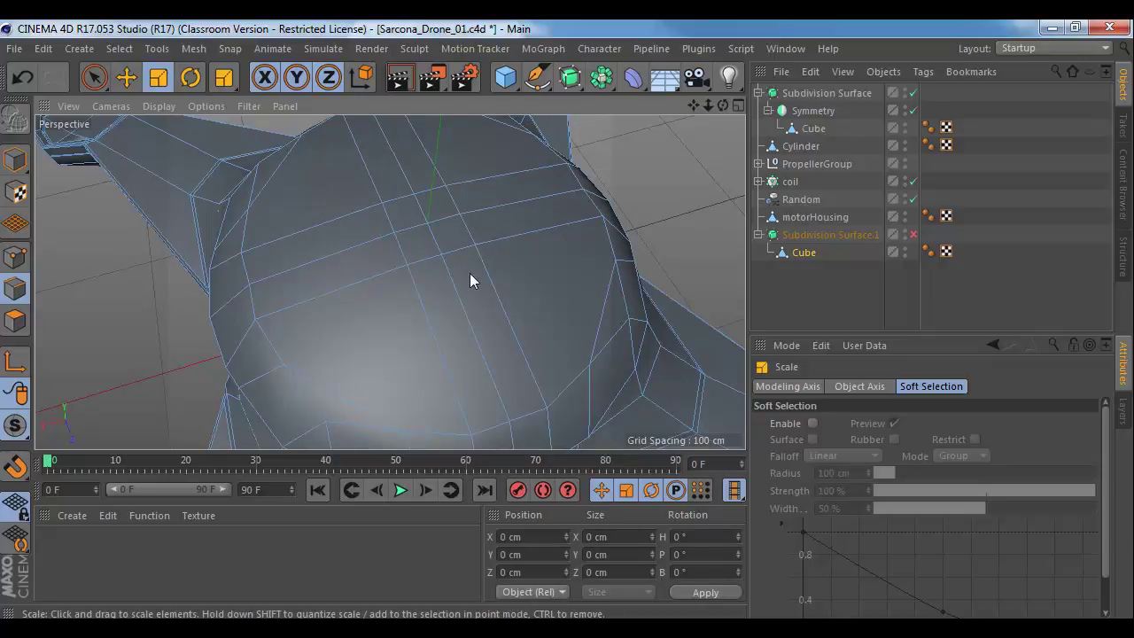
Step: Preview the dome's edge flow with subdivision smoothing switched on
left_click_drag(431, 254, 400, 238, "alt")
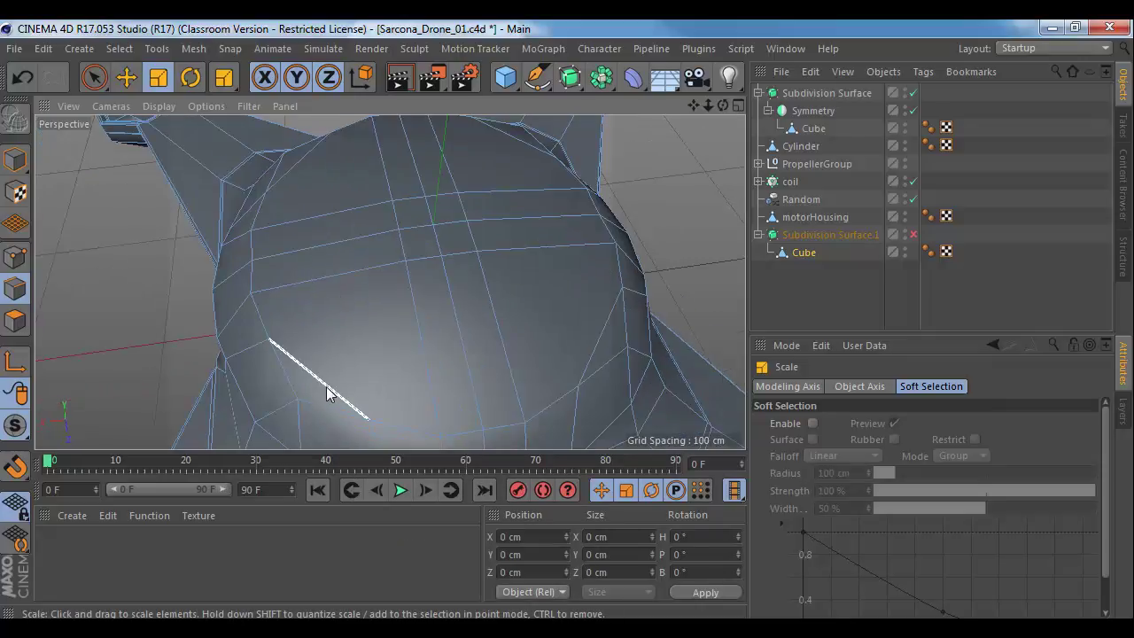
left_click_drag(339, 278, 406, 236, "alt")
left_click(400, 233)
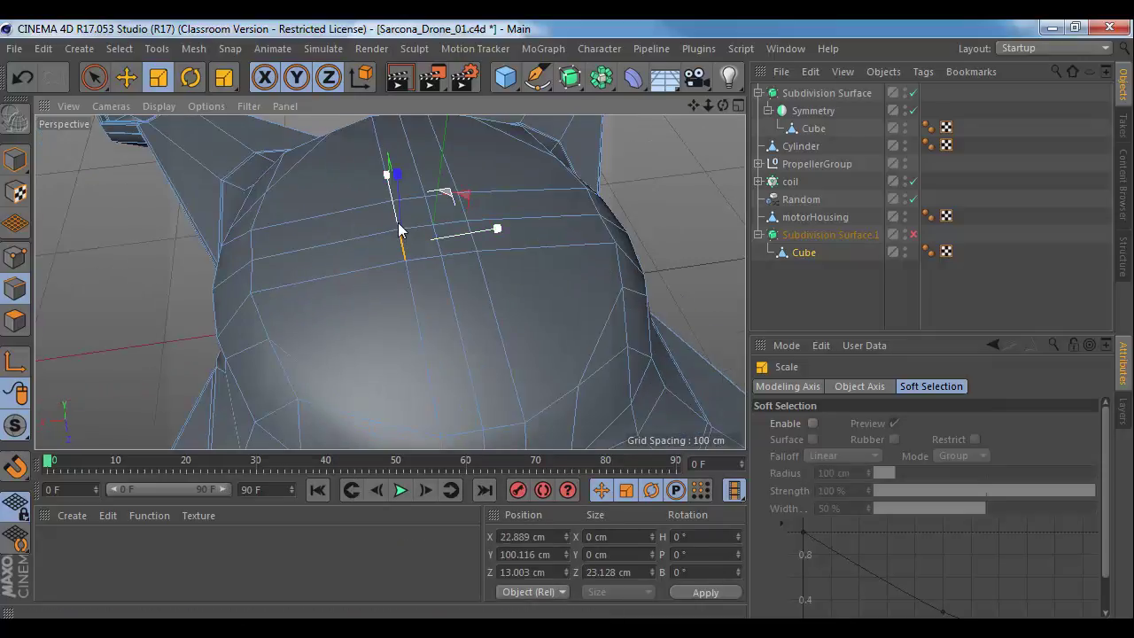
key("q")
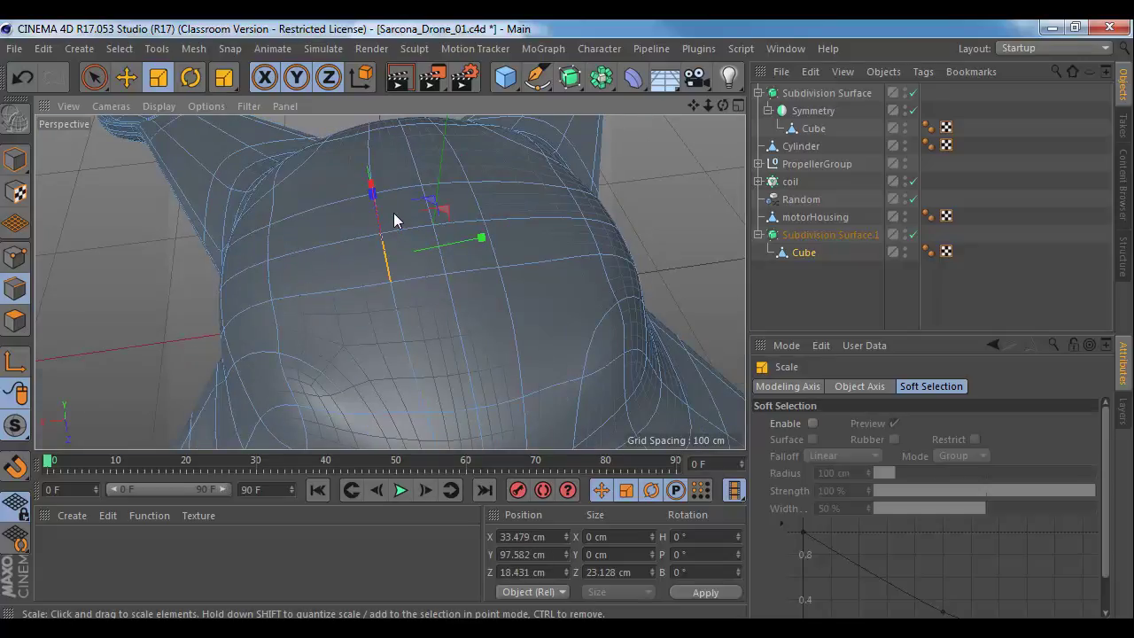
scroll(395, 213, "up", 3)
right_click_drag(574, 279, 330, 253, "alt")
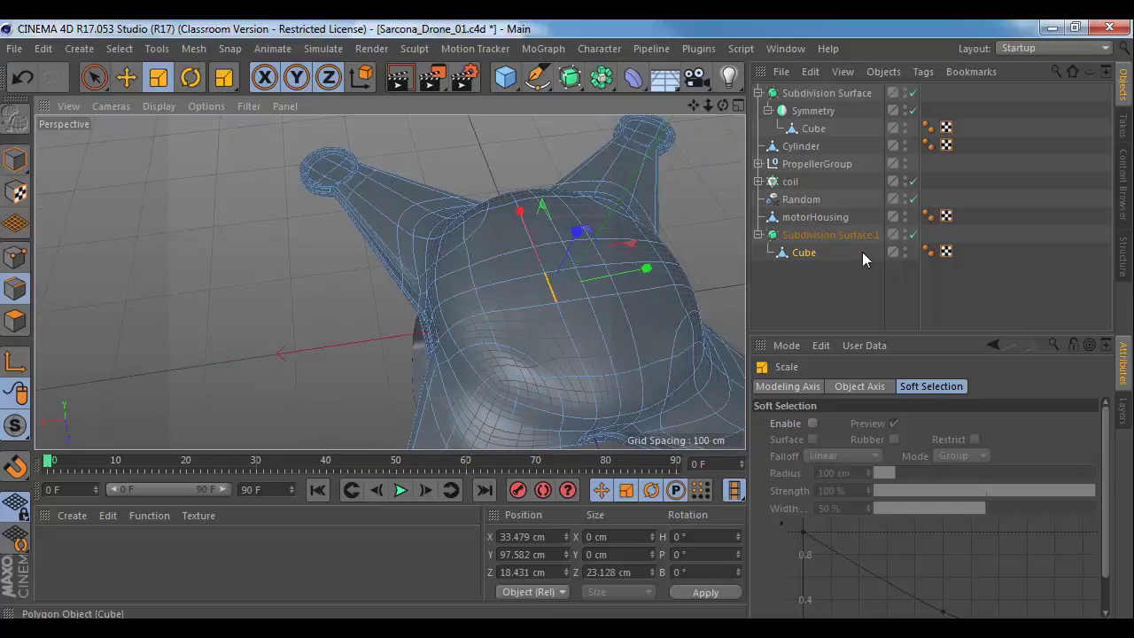
Step: With smoothing off, select the square of edges around the dome's centre and scale it up to about 79 by 86 cm
left_click(912, 234)
scroll(519, 246, "up", 4)
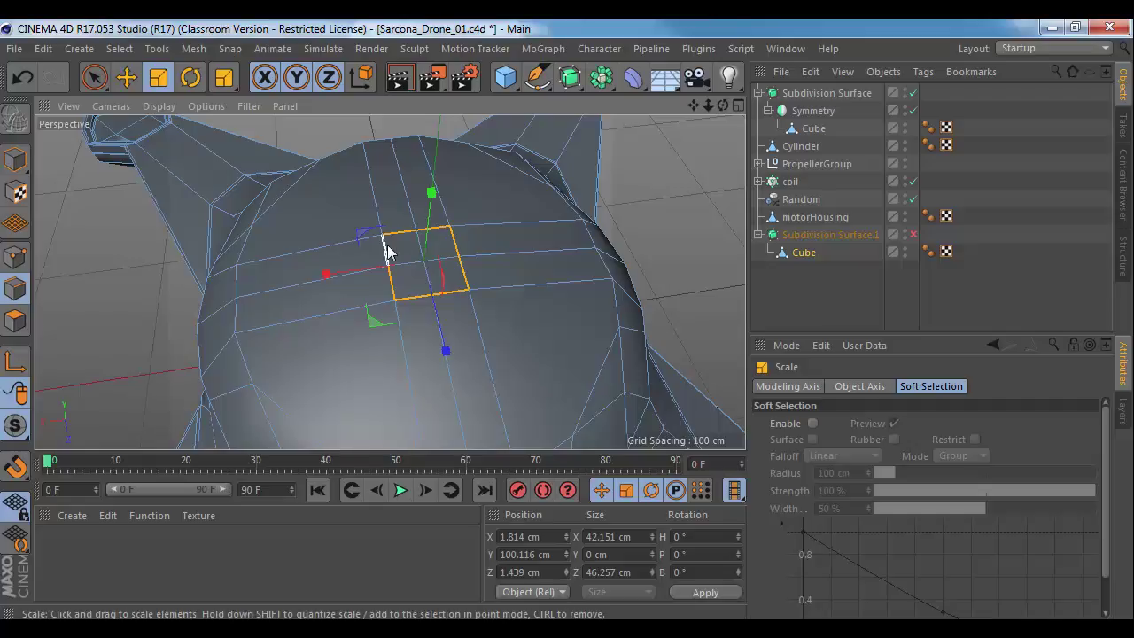
mouse_move(378, 326)
left_mouse_down()
mouse_move(339, 367)
mouse_move(516, 347)
mouse_move(374, 327)
left_mouse_up()
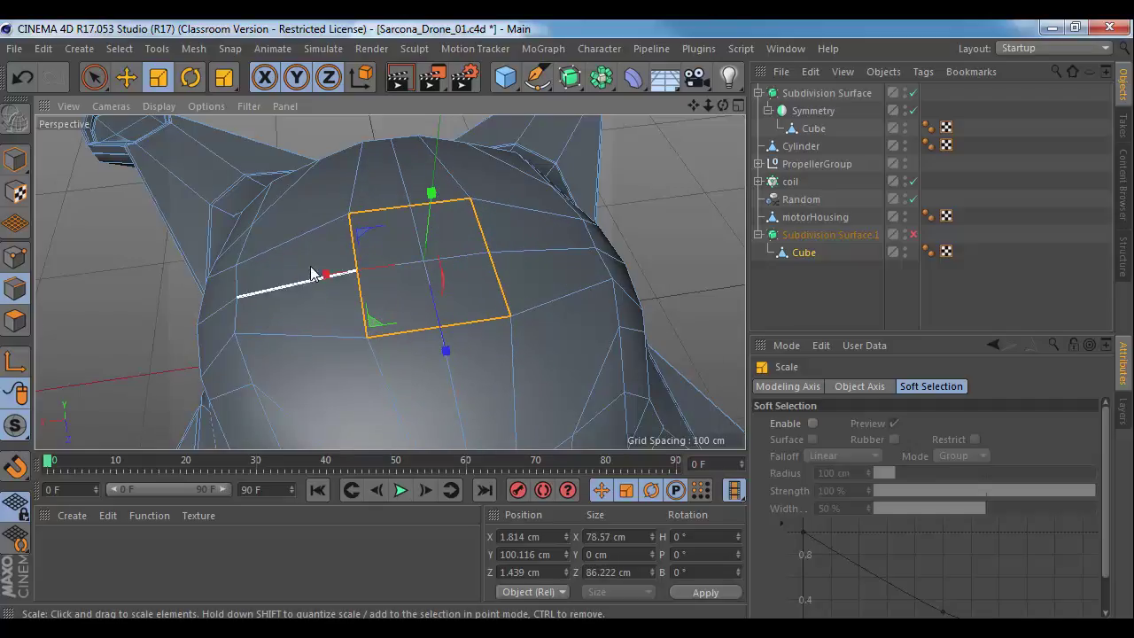
Step: Select the four side midpoints of the enlarged square and scale them outward to about 104 by 114 cm
left_click(16, 258)
left_click(358, 268)
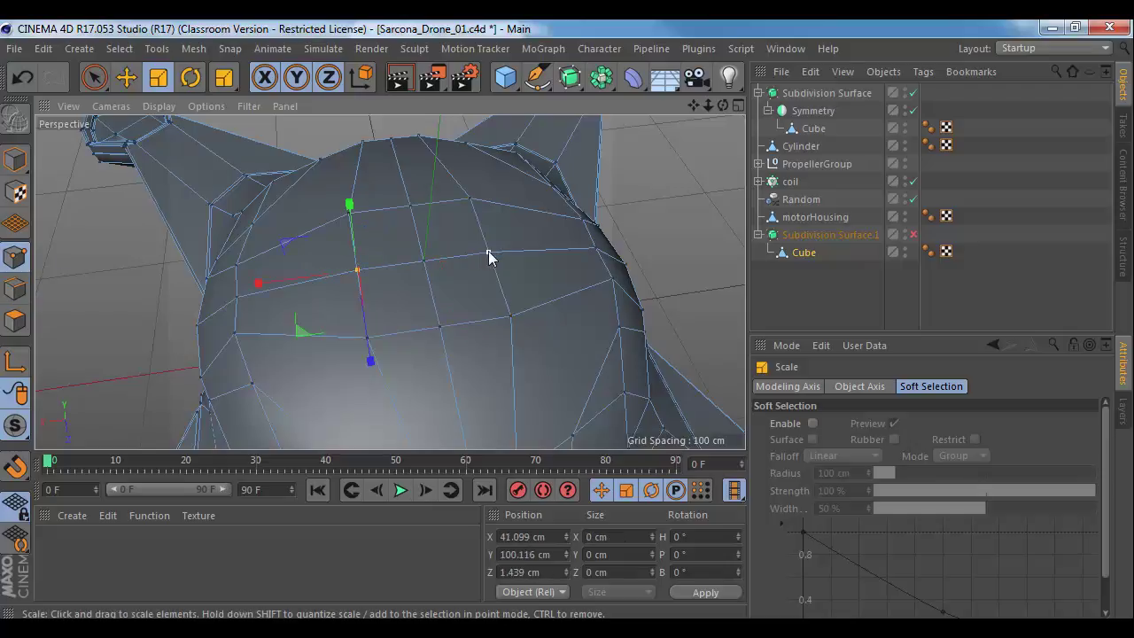
left_click(488, 253, "shift")
left_click(411, 207, "shift")
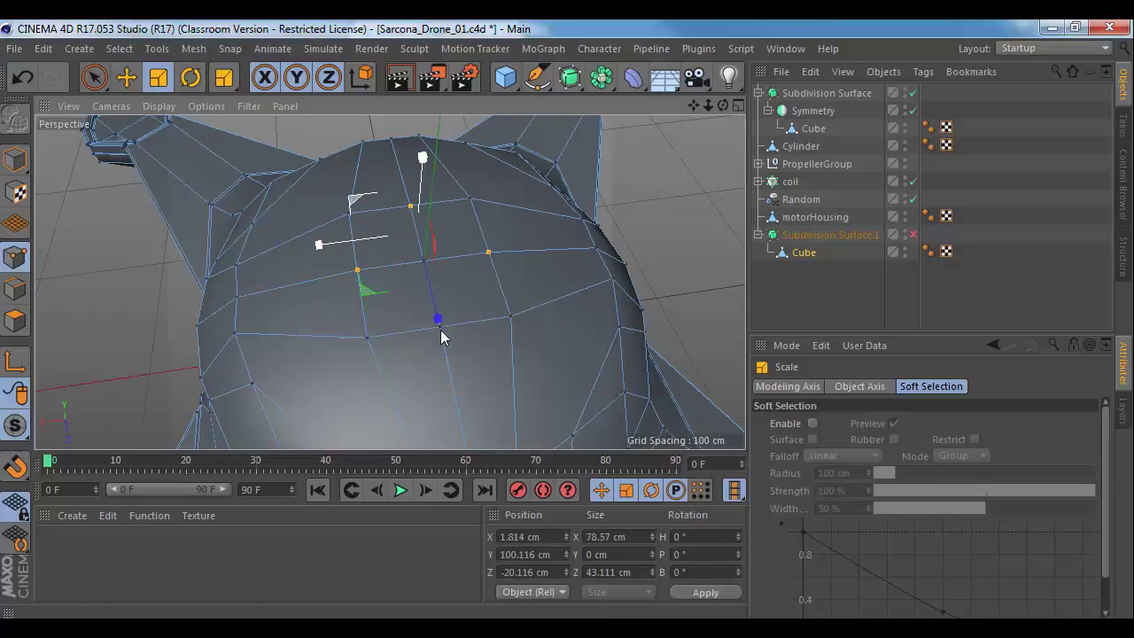
left_click_drag(427, 324, 446, 324, "alt")
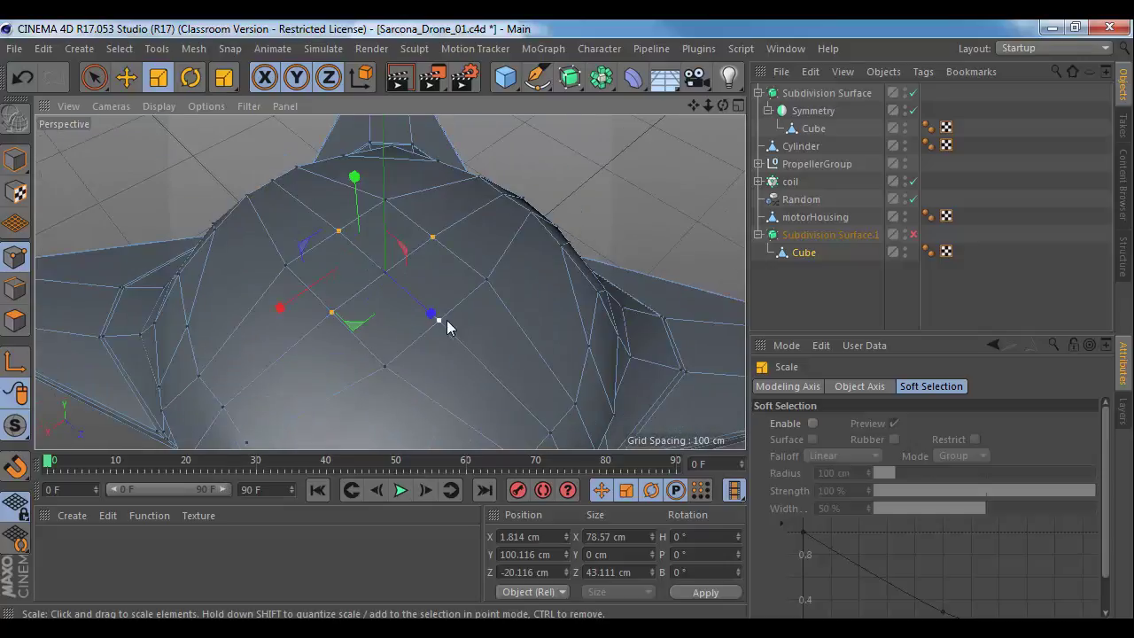
left_click_drag(388, 344, 743, 419)
left_click_drag(649, 368, 502, 176, "alt")
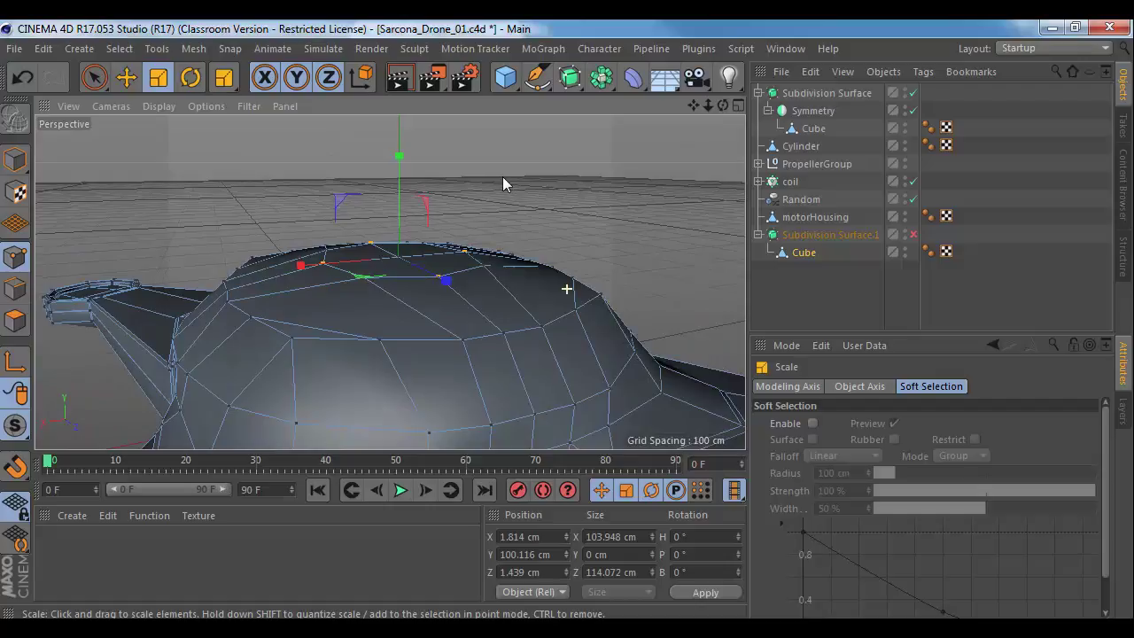
Step: Inspect the smoothed body from several angles in Model mode with nothing selected
left_click(913, 234)
left_click_drag(562, 250, 392, 283, "alt")
left_click(15, 159)
left_click(83, 156)
right_click_drag(534, 293, 500, 288, "alt")
left_click_drag(499, 289, 480, 364, "alt")
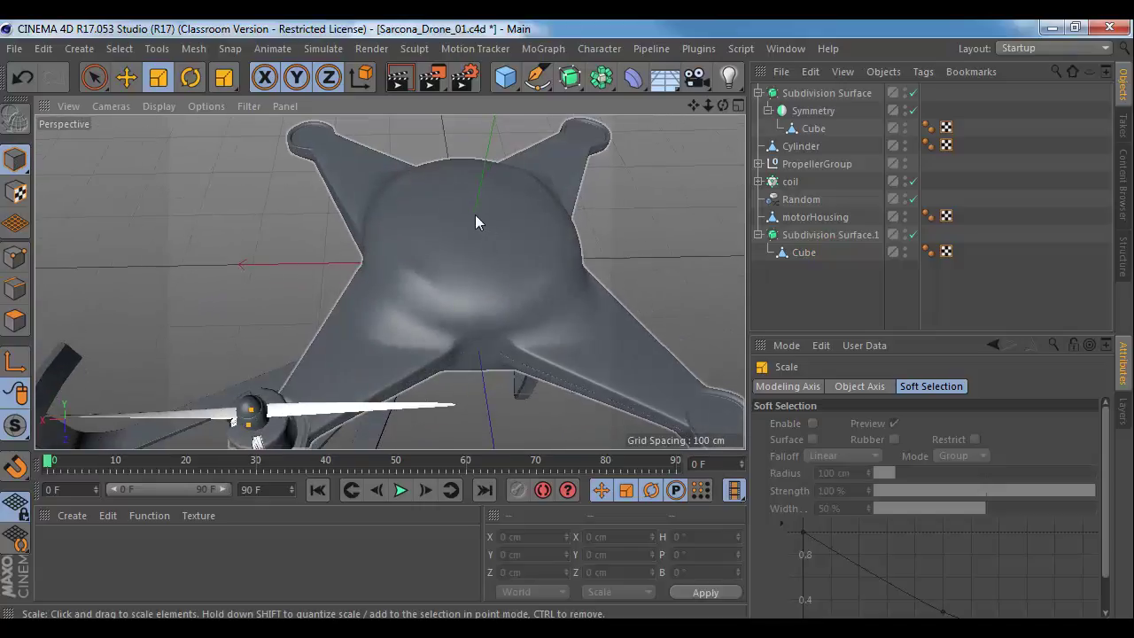
left_click_drag(476, 215, 542, 228, "alt")
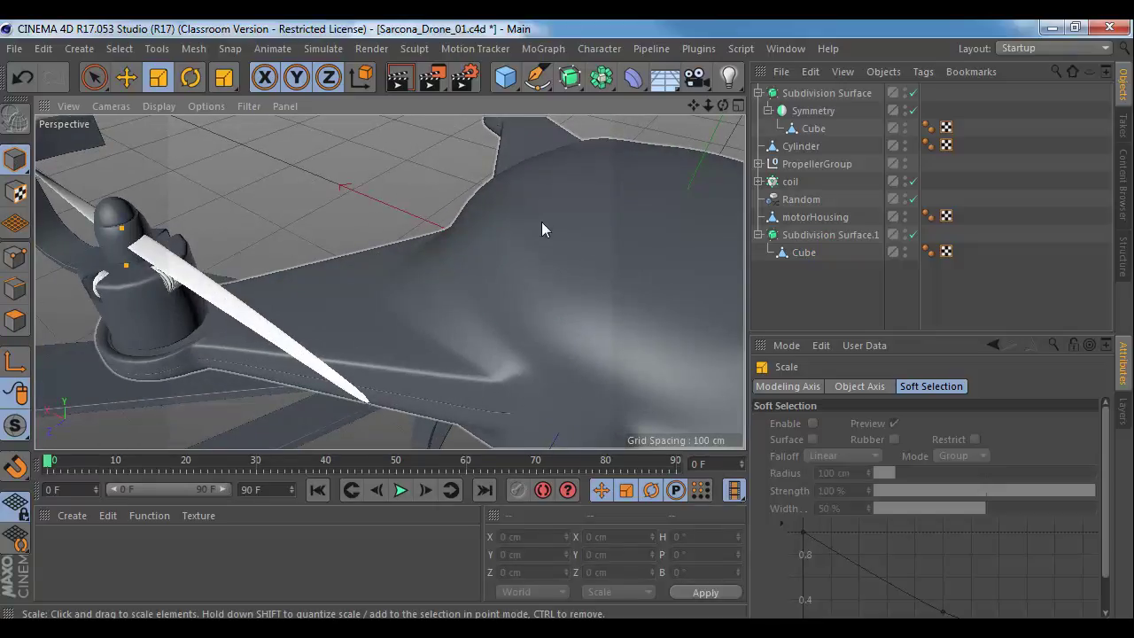
left_click_drag(610, 251, 453, 254, "alt")
Step: Turn off the smoothing and select the four corner points of the Cube's dome above the arms
left_click(913, 234)
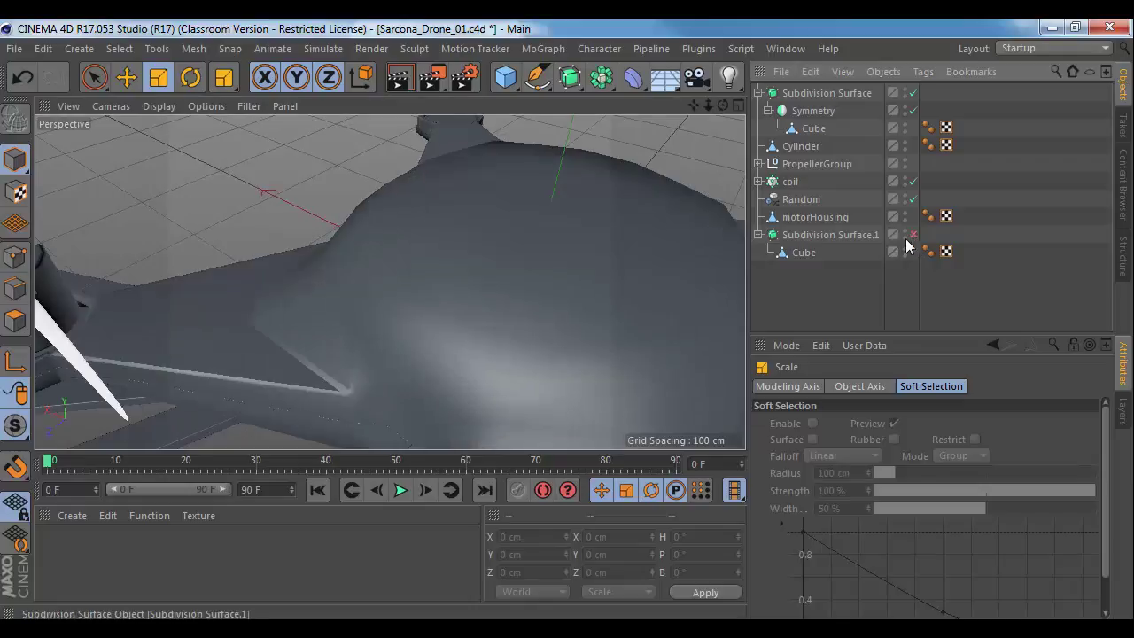
left_click(803, 252)
left_click_drag(478, 278, 404, 236, "alt")
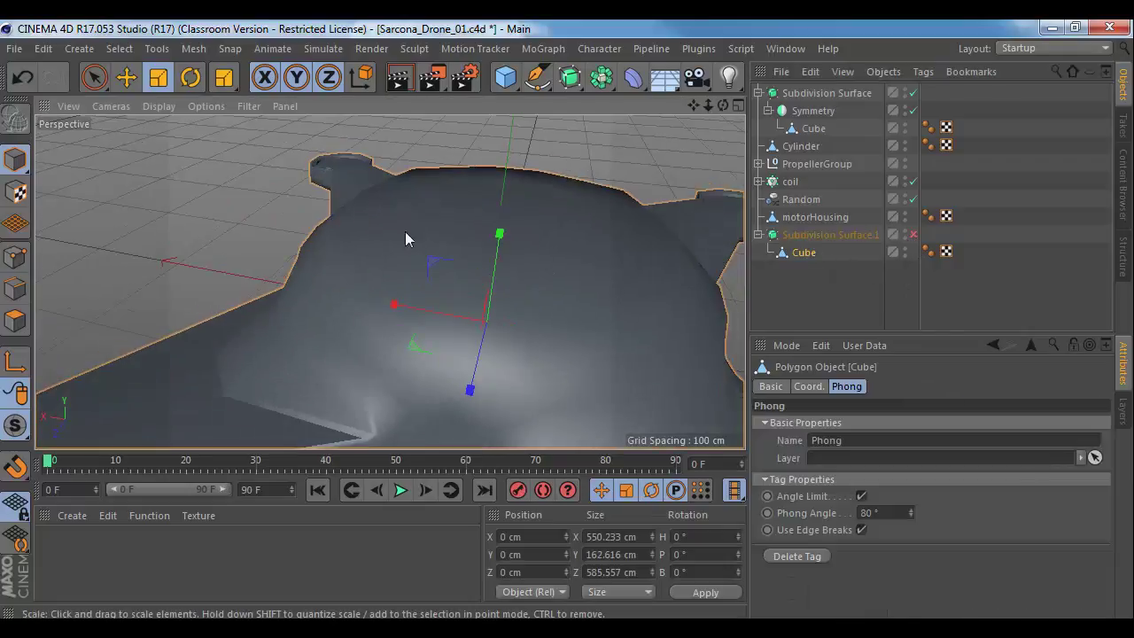
left_click(13, 265)
left_click_drag(233, 318, 384, 275, "alt")
left_click(338, 224)
left_click_drag(608, 240, 571, 244, "alt")
left_click(613, 223, "shift")
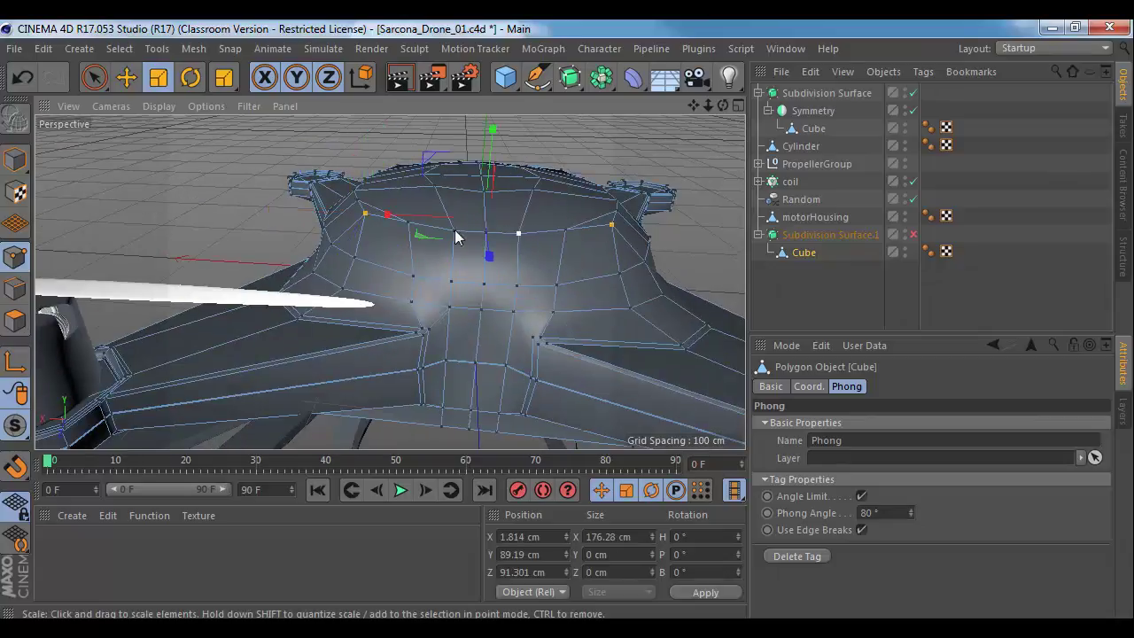
left_click_drag(455, 232, 355, 254, "alt")
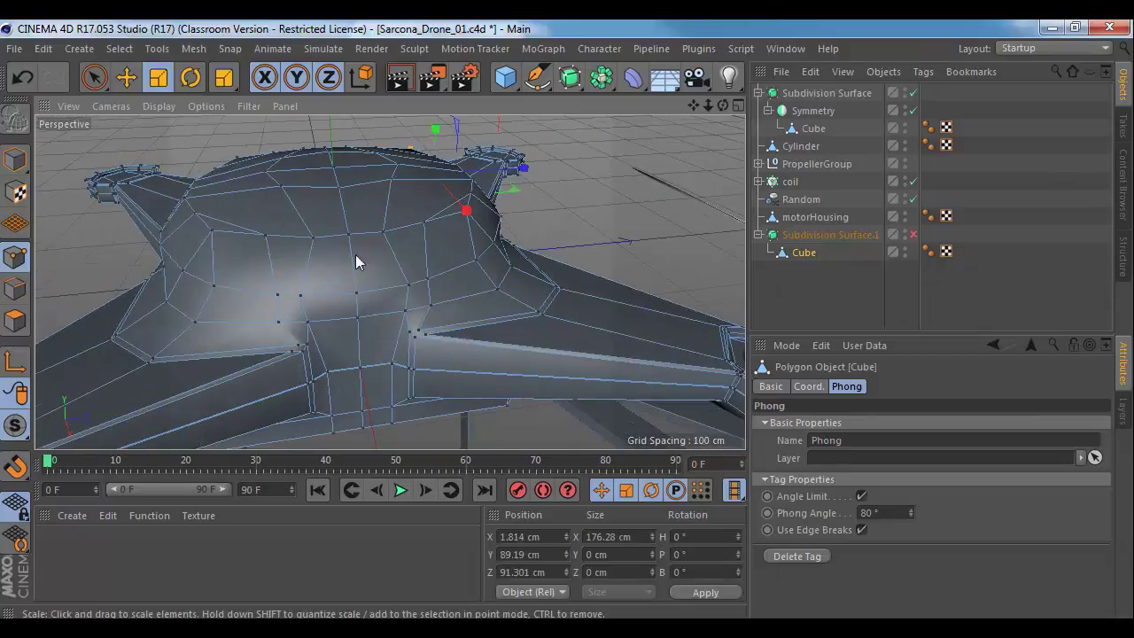
left_click(215, 233, "shift")
left_click_drag(163, 245, 369, 316, "alt")
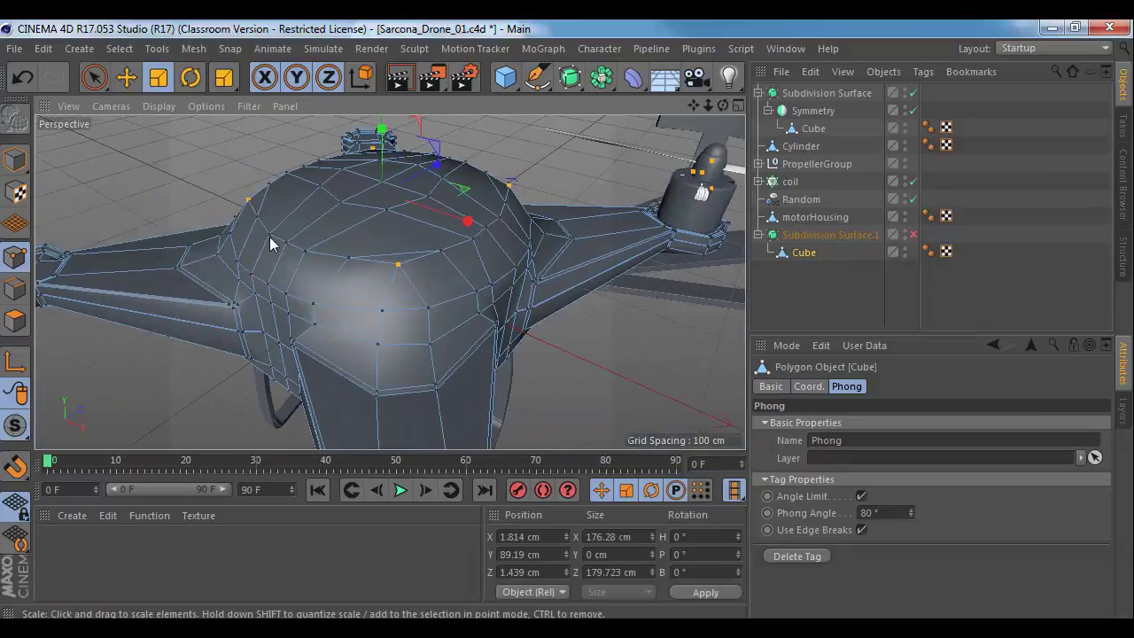
Step: Lower the four corner points to about Y 77 cm and turn the body's Subdivision Surface on
key("e")
left_click_drag(384, 144, 386, 173)
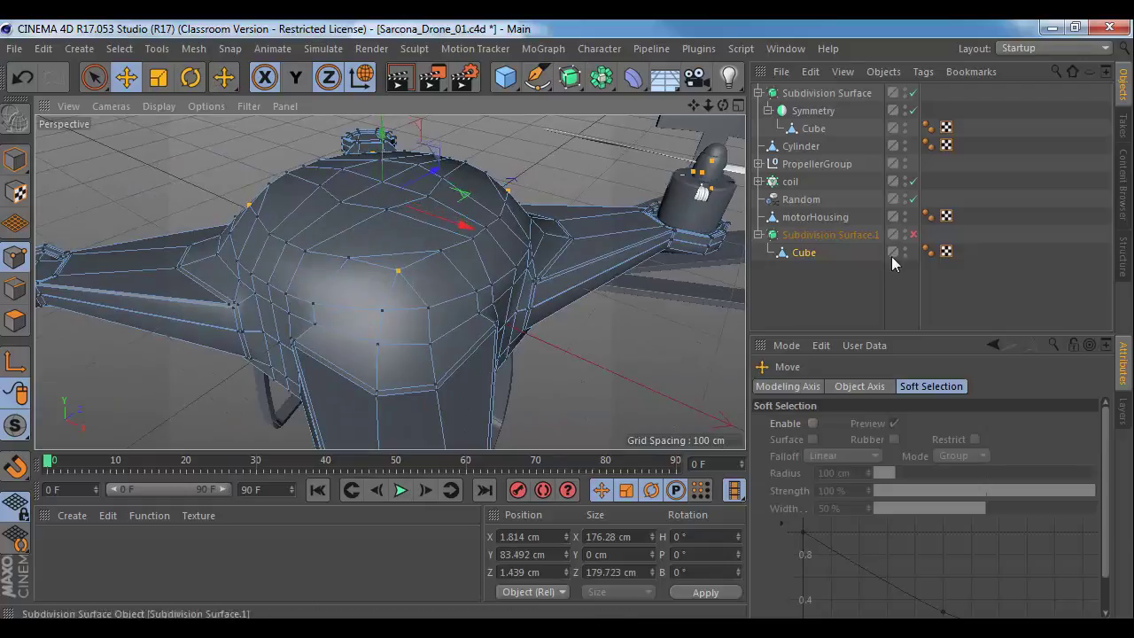
left_click(913, 234)
scroll(375, 252, "up", 5)
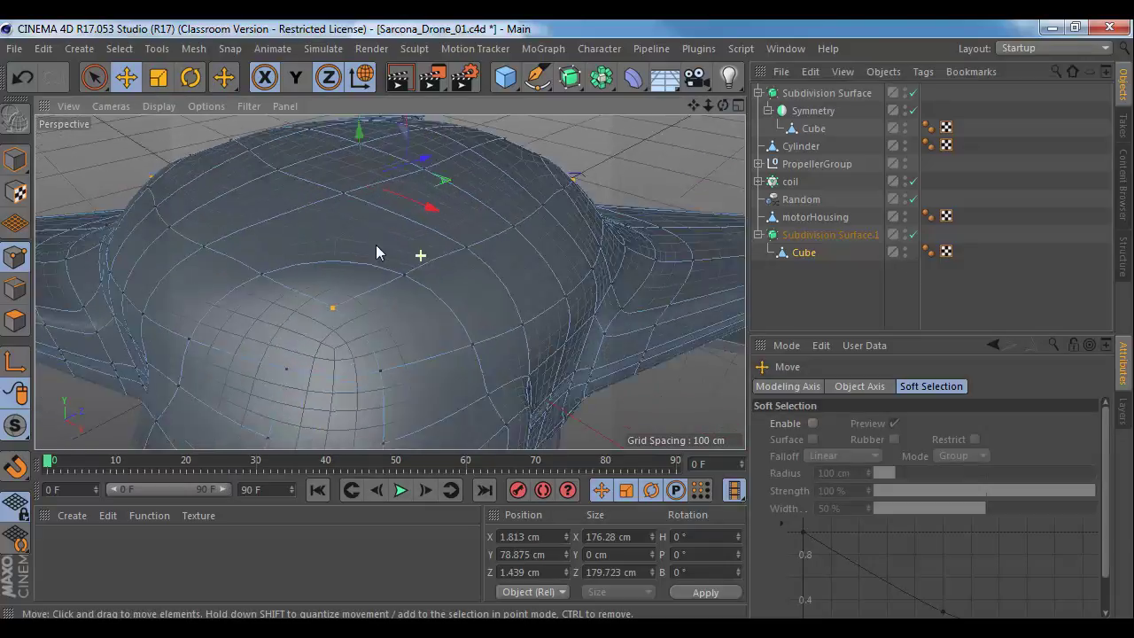
left_click_drag(376, 245, 232, 167, "alt")
left_click_drag(544, 175, 547, 180)
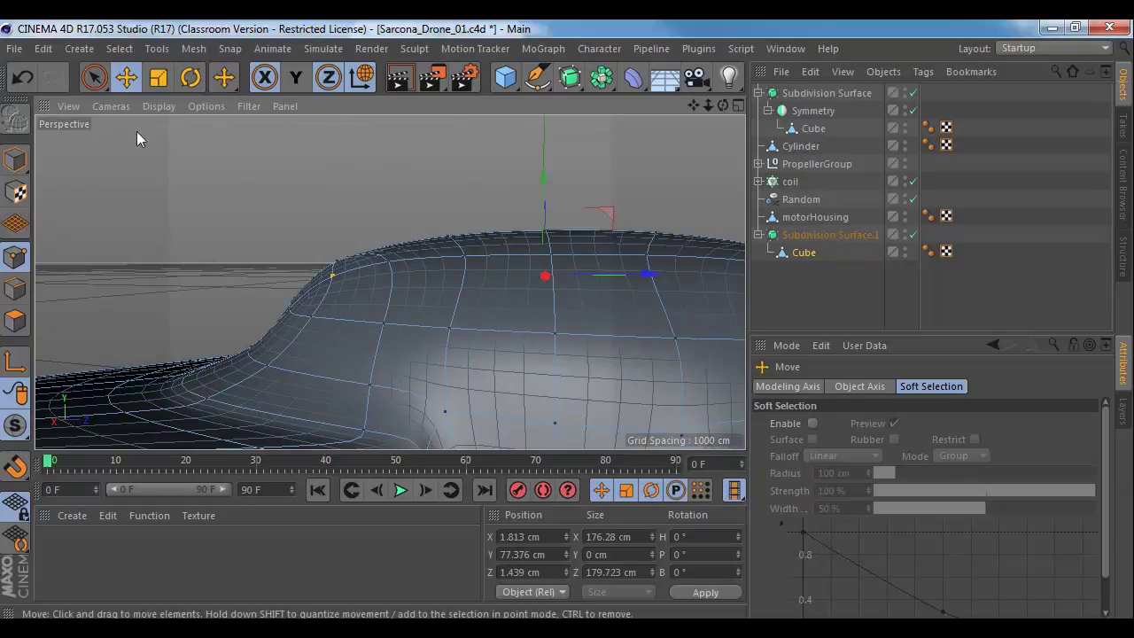
Step: Check the reshaped dome's smoothed surface in Model mode
left_click(15, 160)
left_click_drag(266, 232, 381, 356, "alt")
left_click(396, 349)
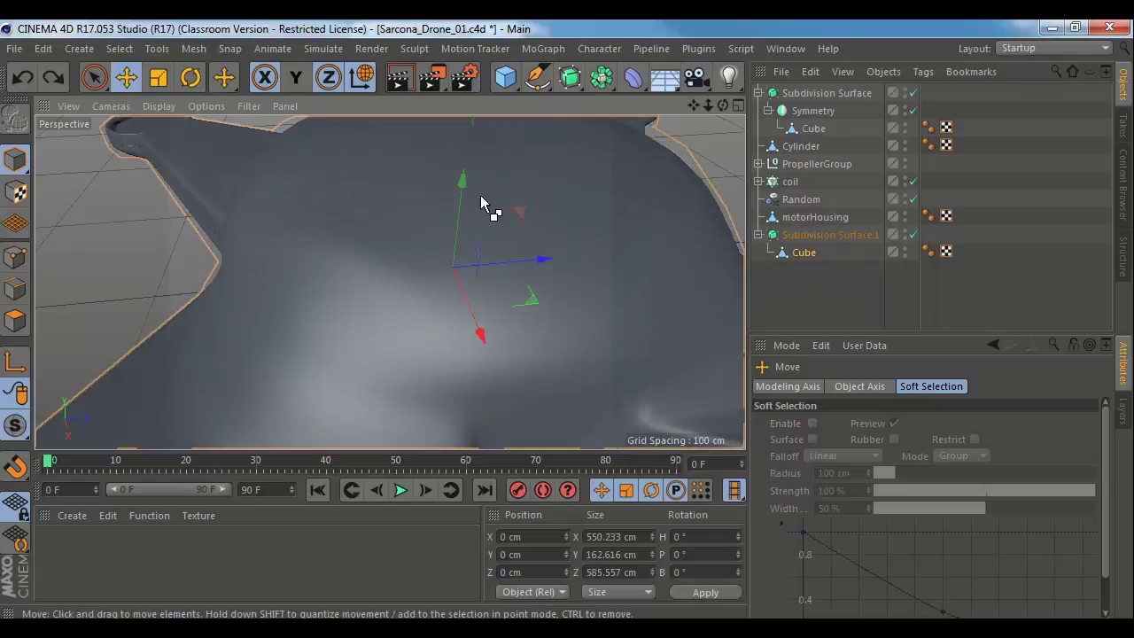
Step: Lower the four corner points of the Cube's dome to about Y 74 cm
left_click_drag(463, 183, 535, 238, "alt")
left_click(803, 252)
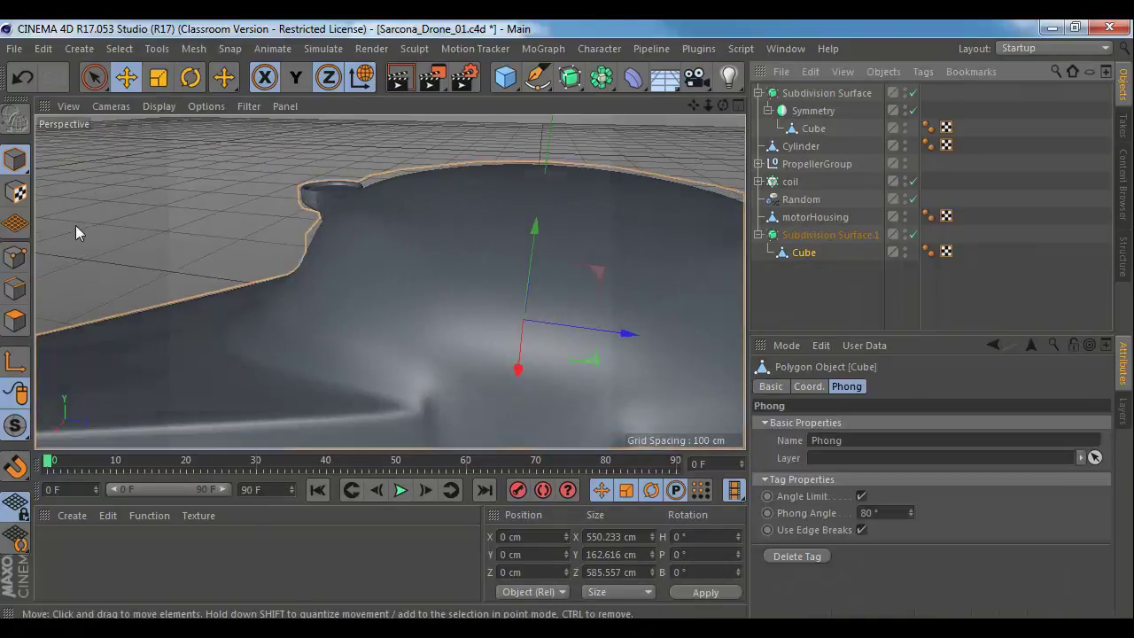
left_click(15, 257)
left_click_drag(551, 139, 461, 270)
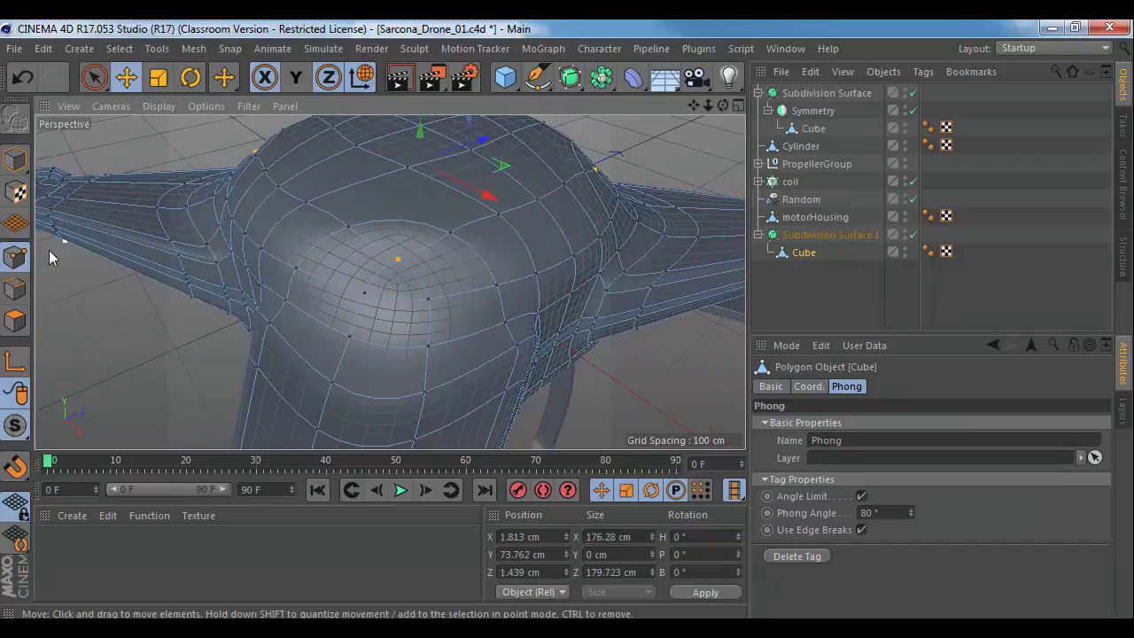
Step: Inspect the smoothed dome from several angles in Model mode with nothing selected
left_click(15, 159)
left_click(175, 163)
right_click_drag(576, 319, 430, 299, "alt")
left_click_drag(430, 299, 323, 281, "alt")
right_click_drag(379, 299, 564, 301, "alt")
middle_click_drag(563, 301, 389, 282, "alt")
left_click_drag(390, 283, 228, 269, "alt")
middle_click_drag(228, 268, 129, 258, "alt")
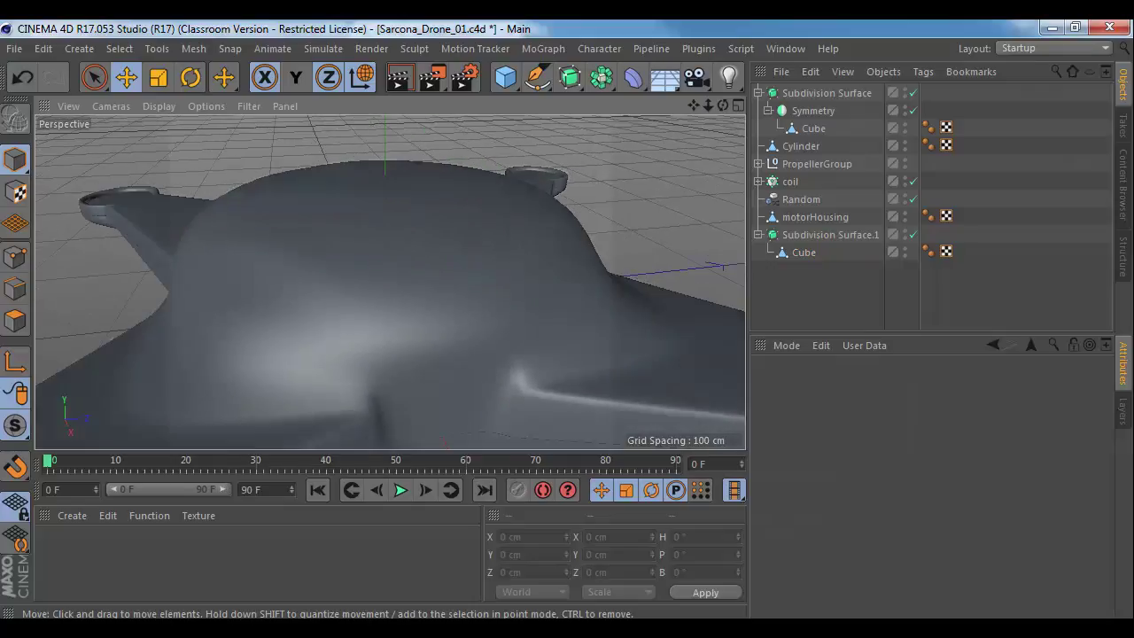
Step: Raise the dome's four corner points to about Y 75 cm and check the smoothed body in Model mode
left_click(16, 258)
left_click(801, 251)
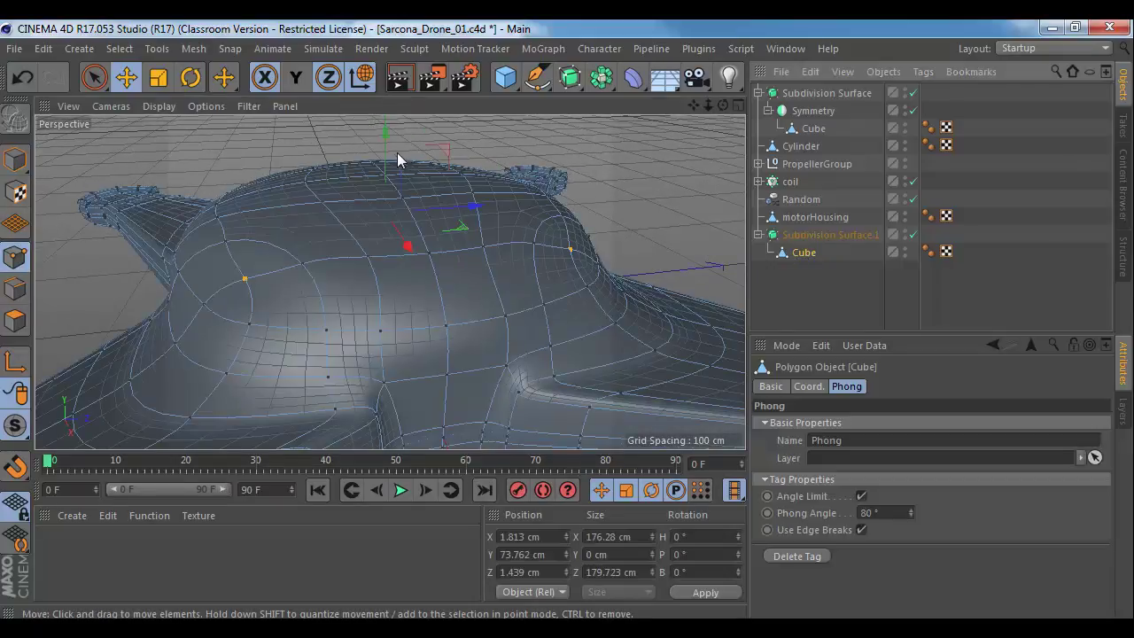
left_click_drag(381, 134, 381, 133)
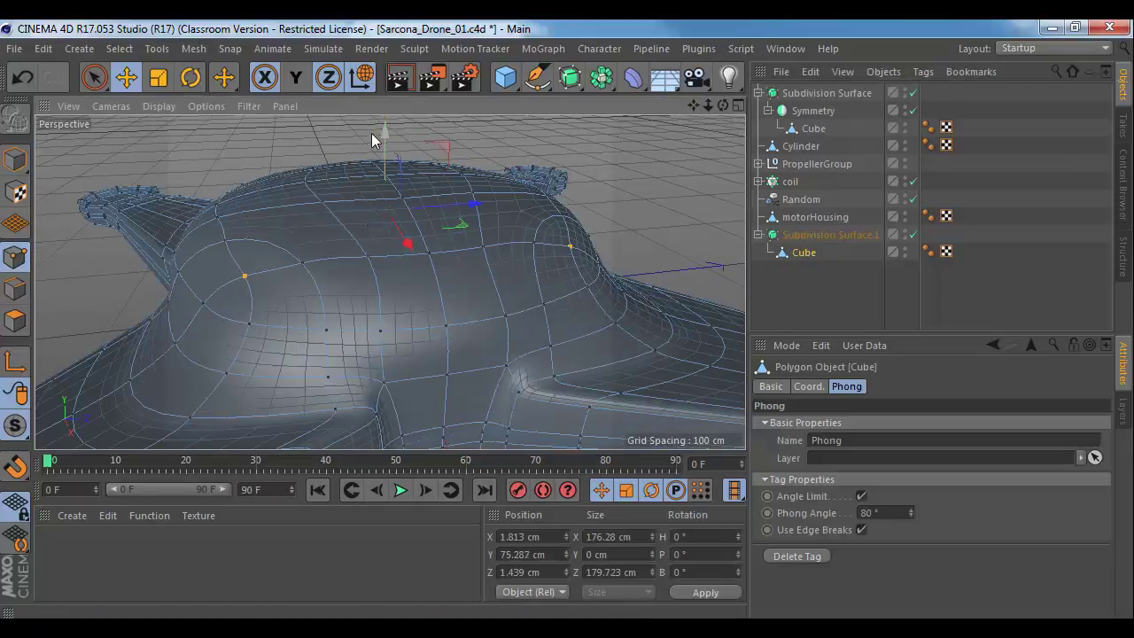
left_click(13, 160)
left_click(145, 147)
left_click_drag(396, 282, 458, 350, "alt")
key("ctrl+z")
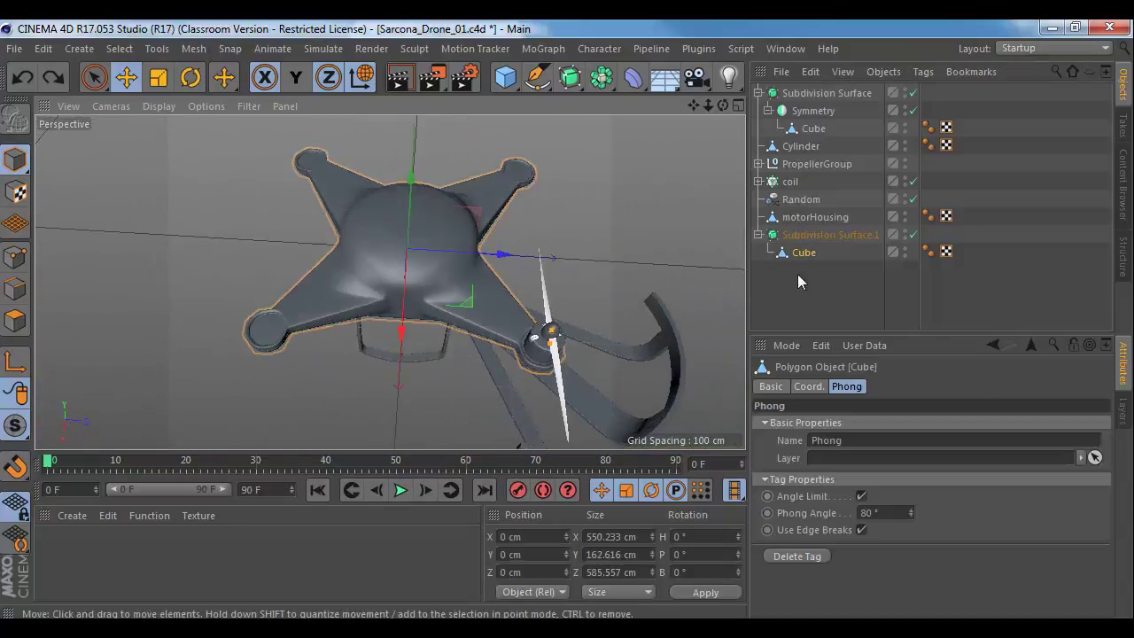
Step: Raise the dome's four corner points to about Y 79 cm in Points mode
left_click(15, 257)
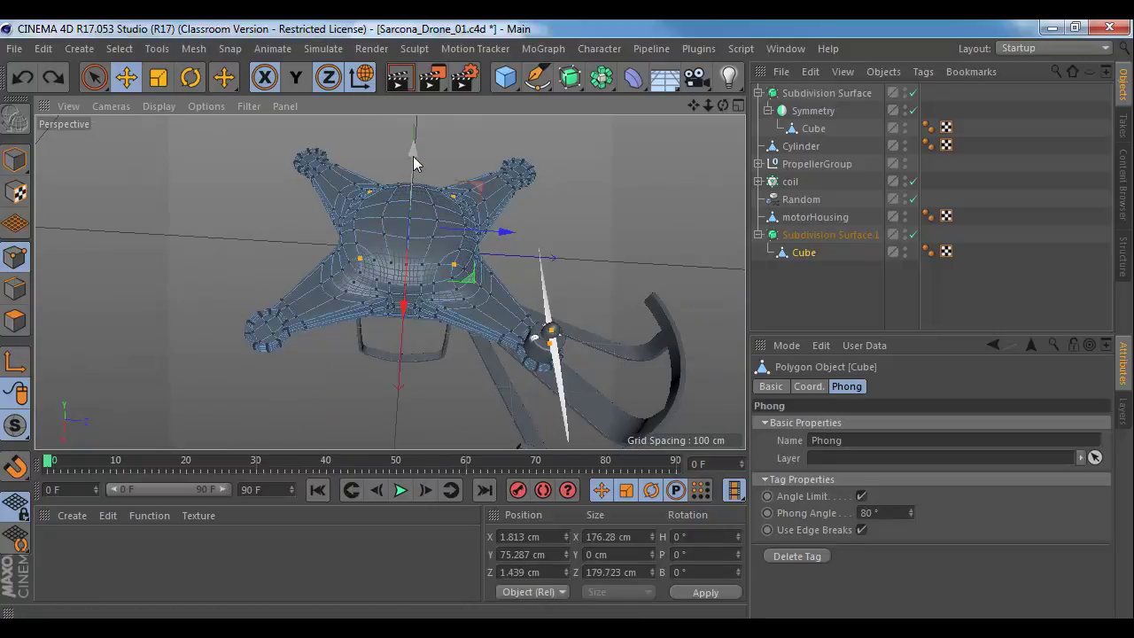
left_click_drag(416, 164, 360, 210, "alt")
right_click_drag(361, 210, 415, 215, "alt")
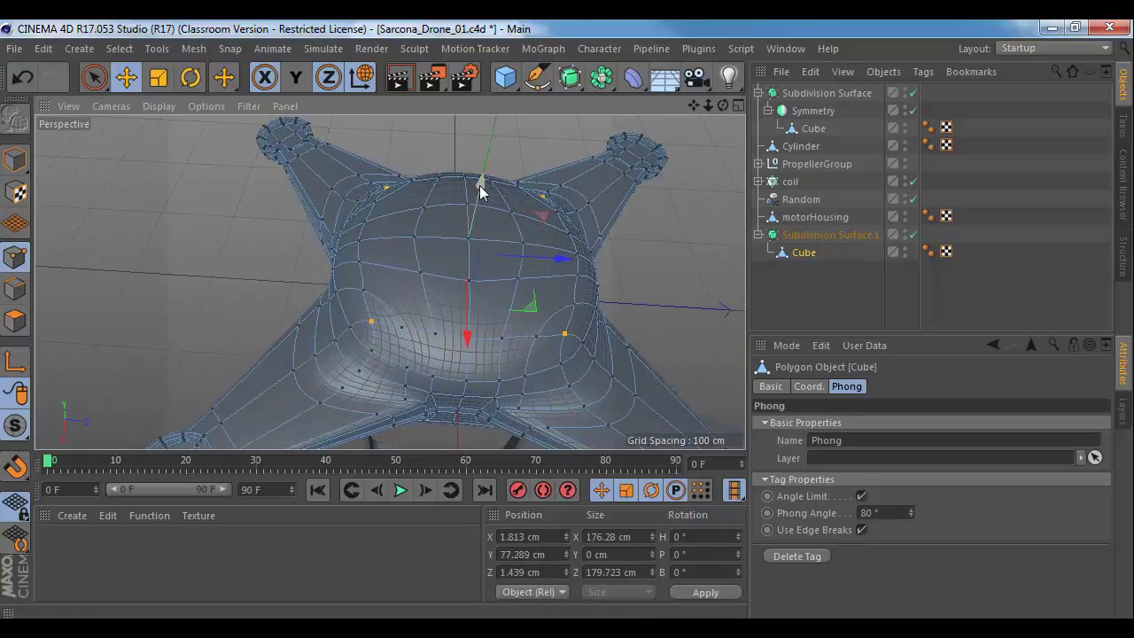
left_click_drag(481, 186, 482, 179)
left_click_drag(470, 221, 527, 252, "alt")
right_click_drag(383, 298, 483, 316, "alt")
left_click_drag(448, 307, 479, 264, "alt")
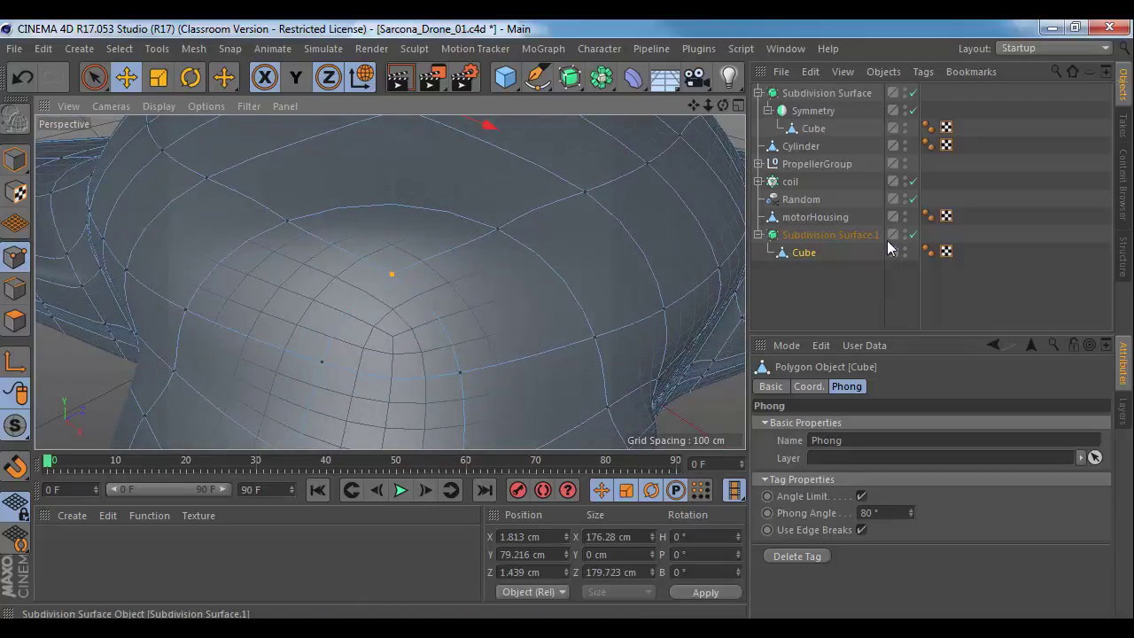
Step: Turn off the body's Subdivision Surface and dissolve the edges around the dome's first corner point, including the leftover diagonal edge
left_click(913, 235)
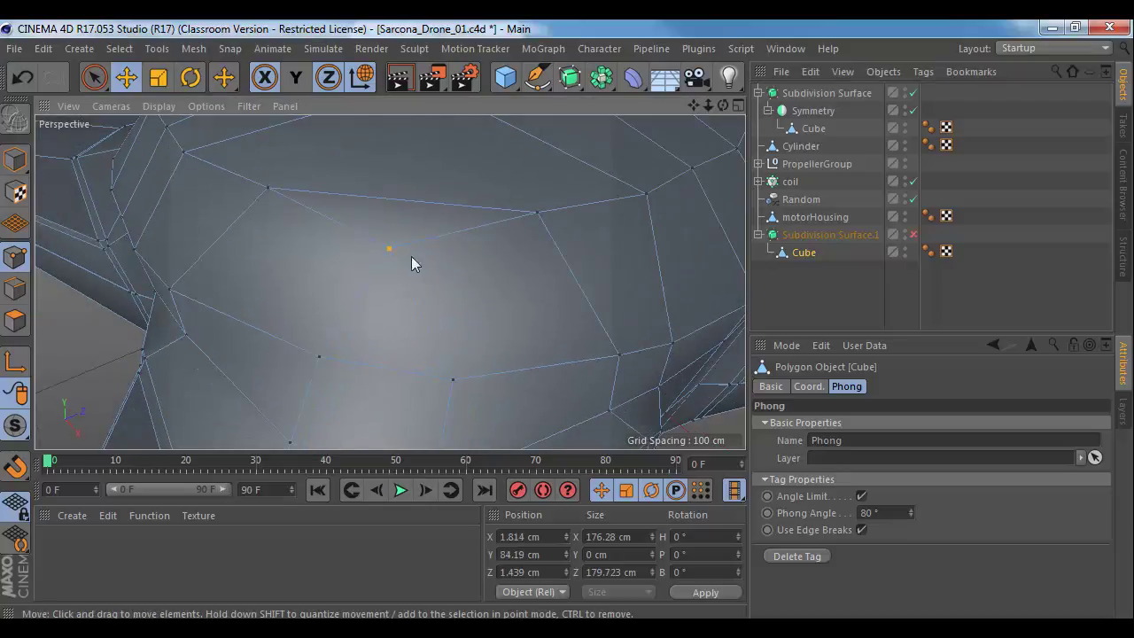
left_click(15, 289)
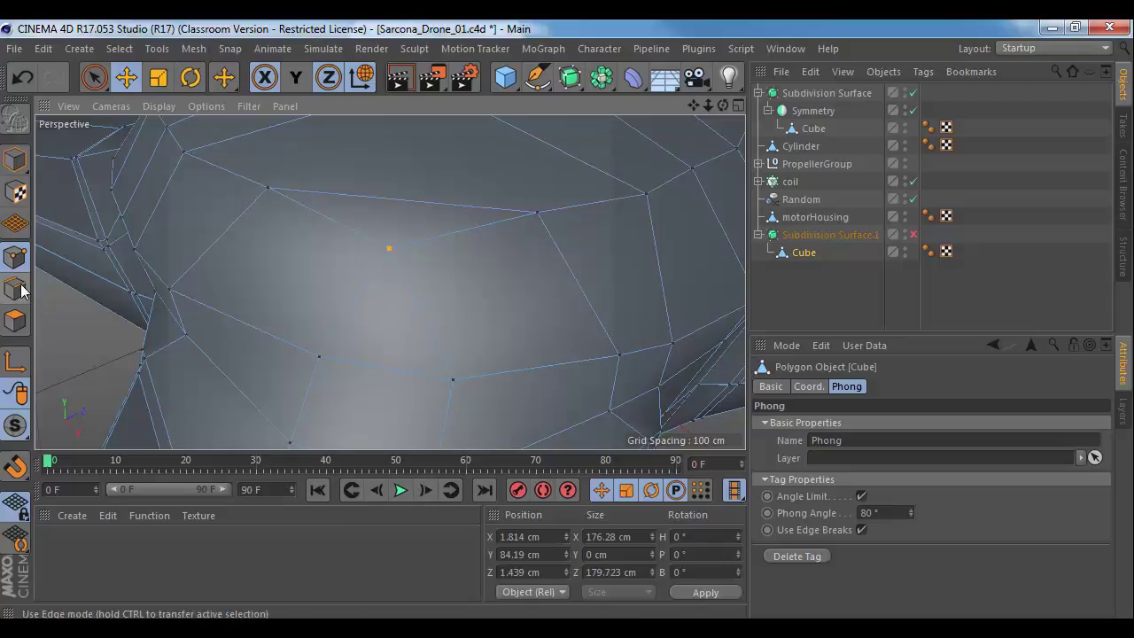
left_click(422, 240)
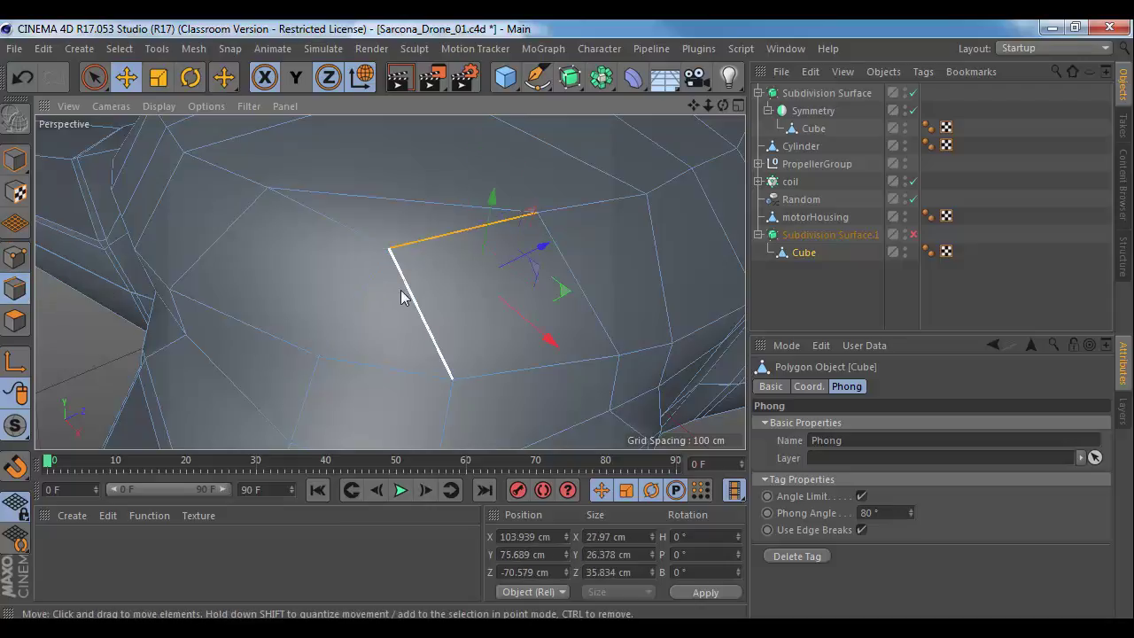
right_click(401, 292)
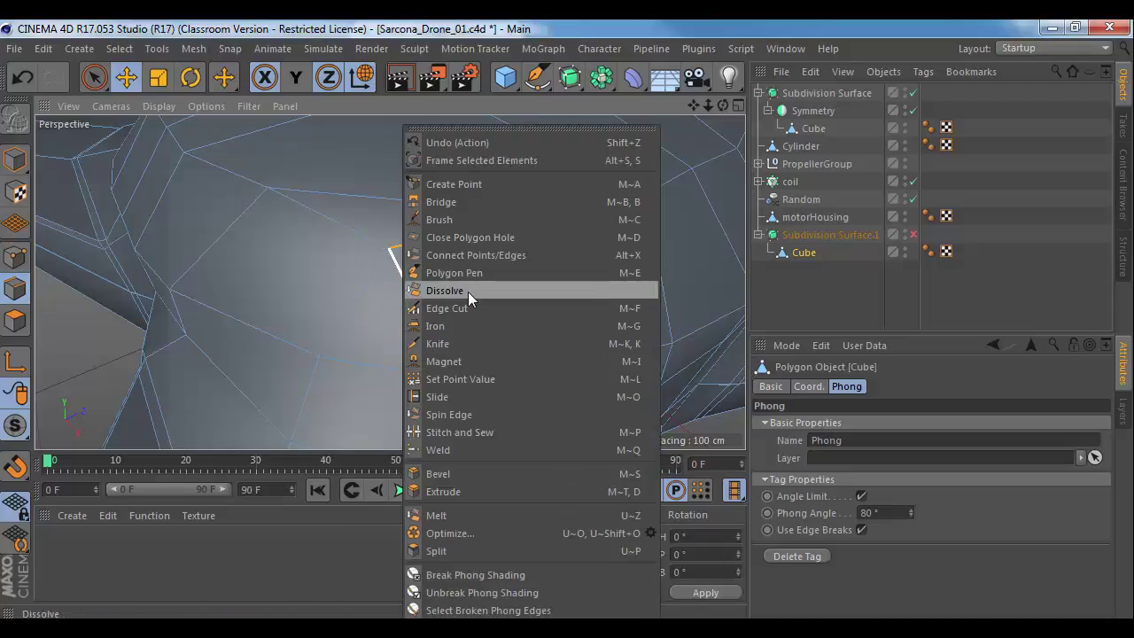
left_click(468, 291)
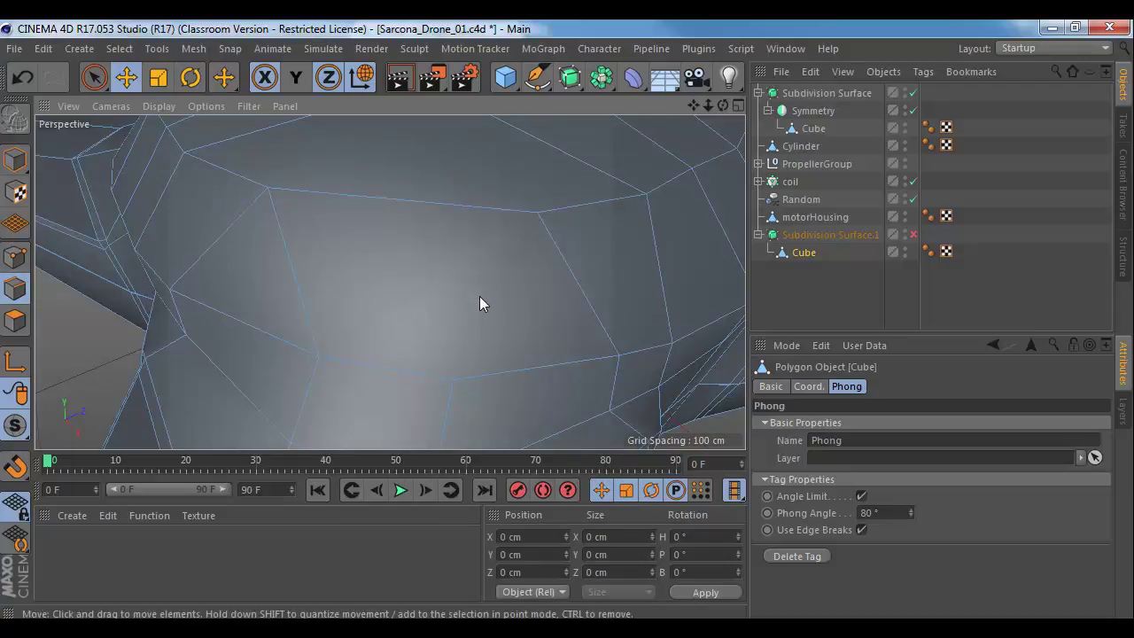
left_click(298, 272)
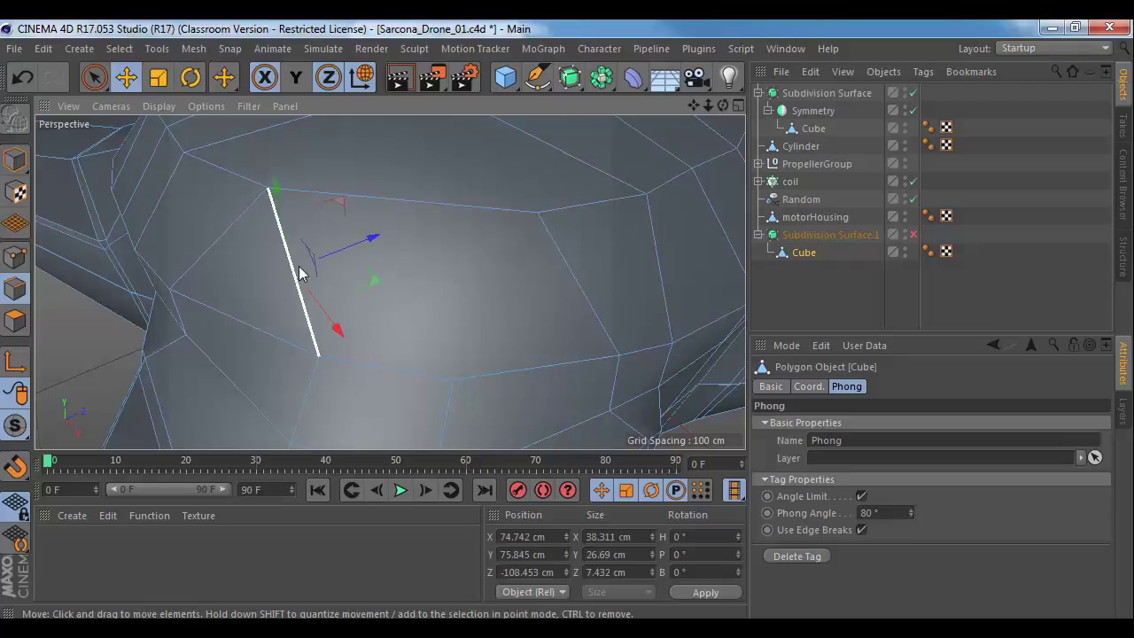
right_click(298, 273)
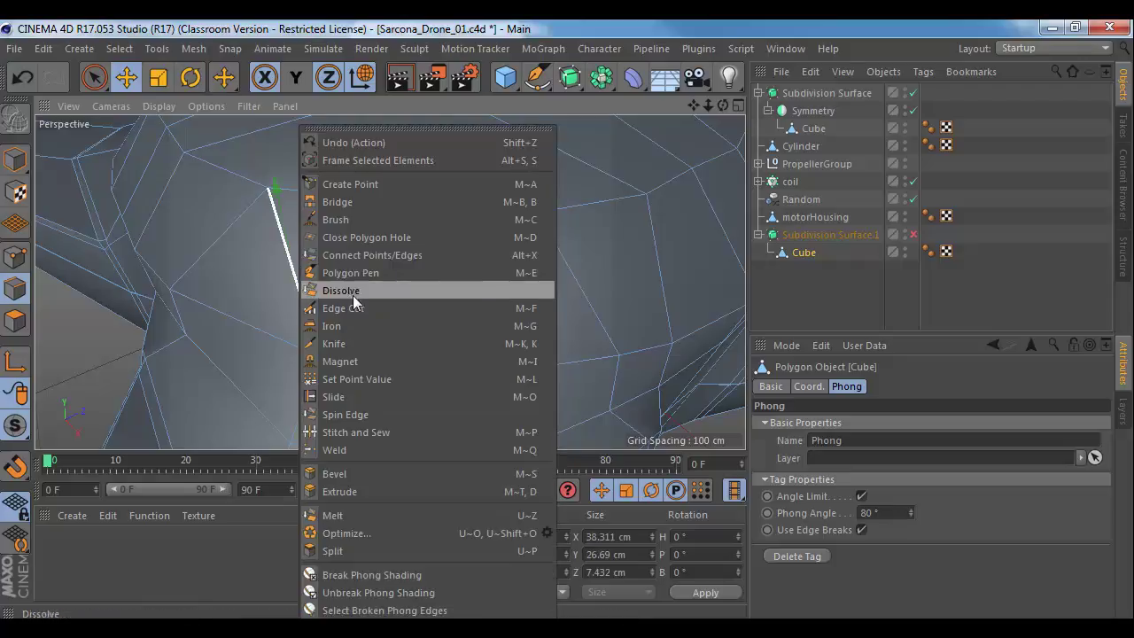
left_click(352, 293)
Step: Dissolve the edges meeting at the dome's second corner point above the neighbouring arm
left_click_drag(352, 292, 579, 275, "alt")
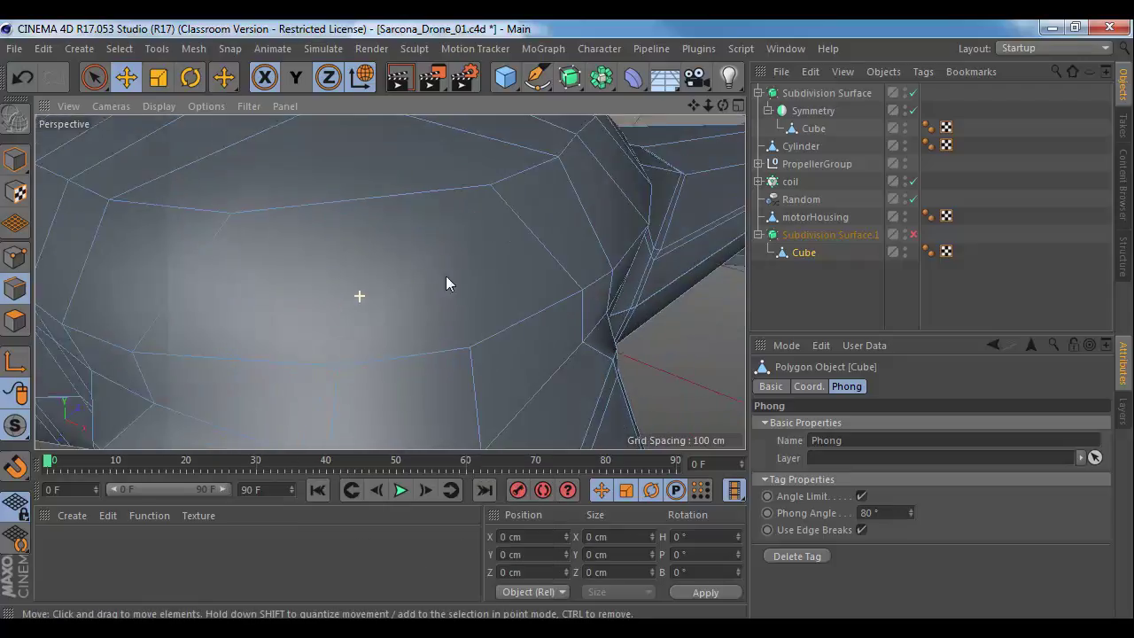
right_click_drag(564, 273, 492, 281, "alt")
left_click_drag(358, 292, 526, 298, "alt")
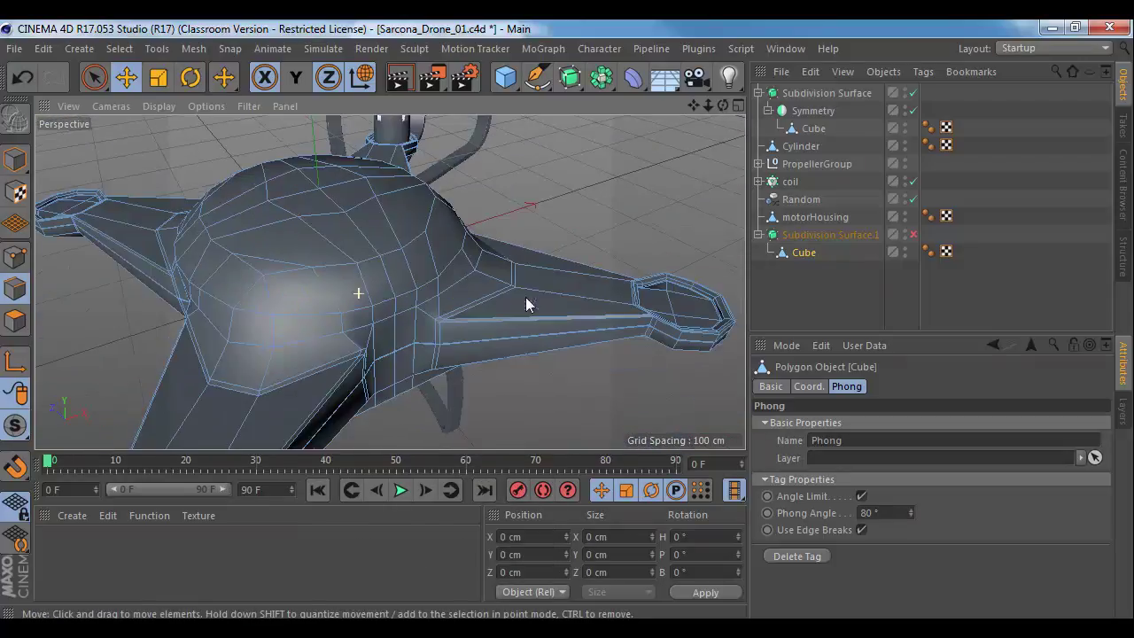
left_click(271, 294)
left_click(252, 289, "shift")
left_click(281, 261, "shift")
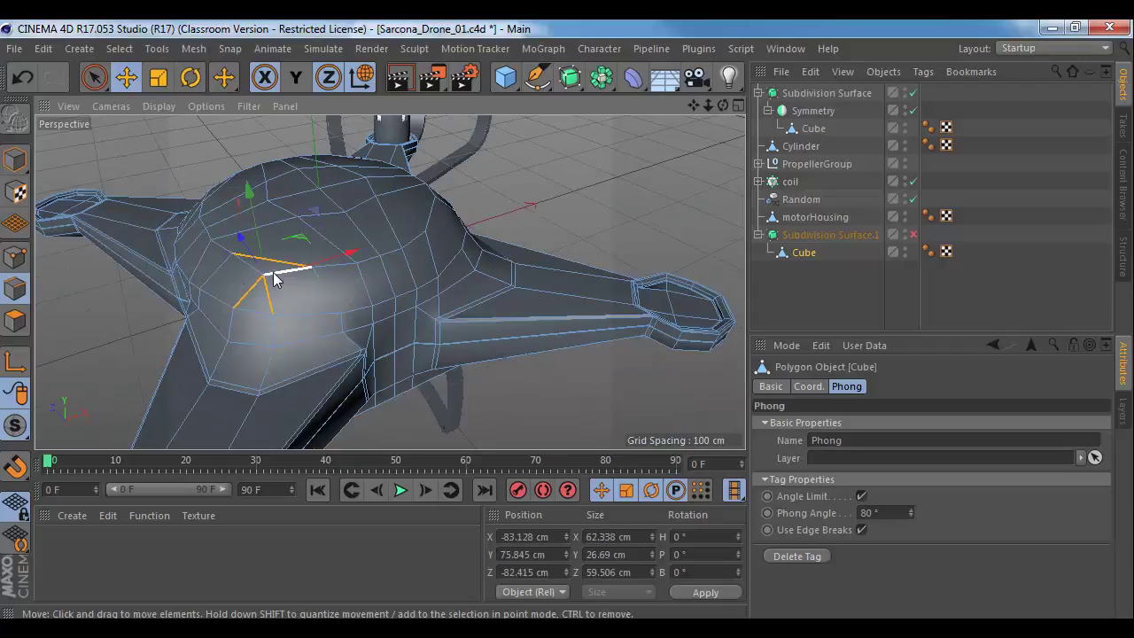
scroll(269, 278, "up", 5)
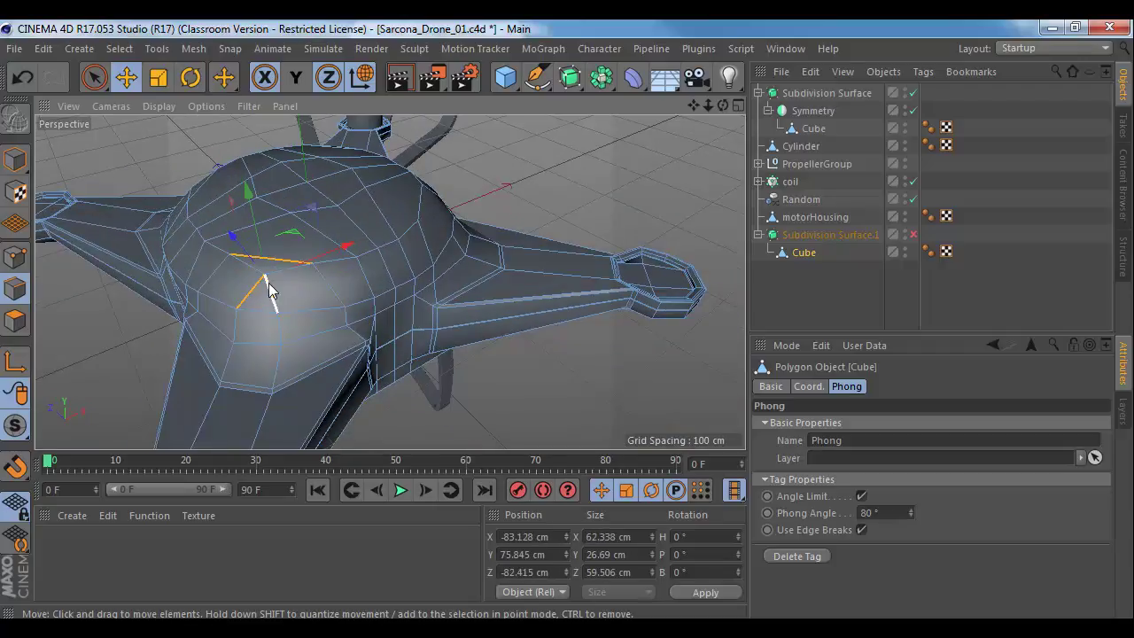
right_click(308, 298)
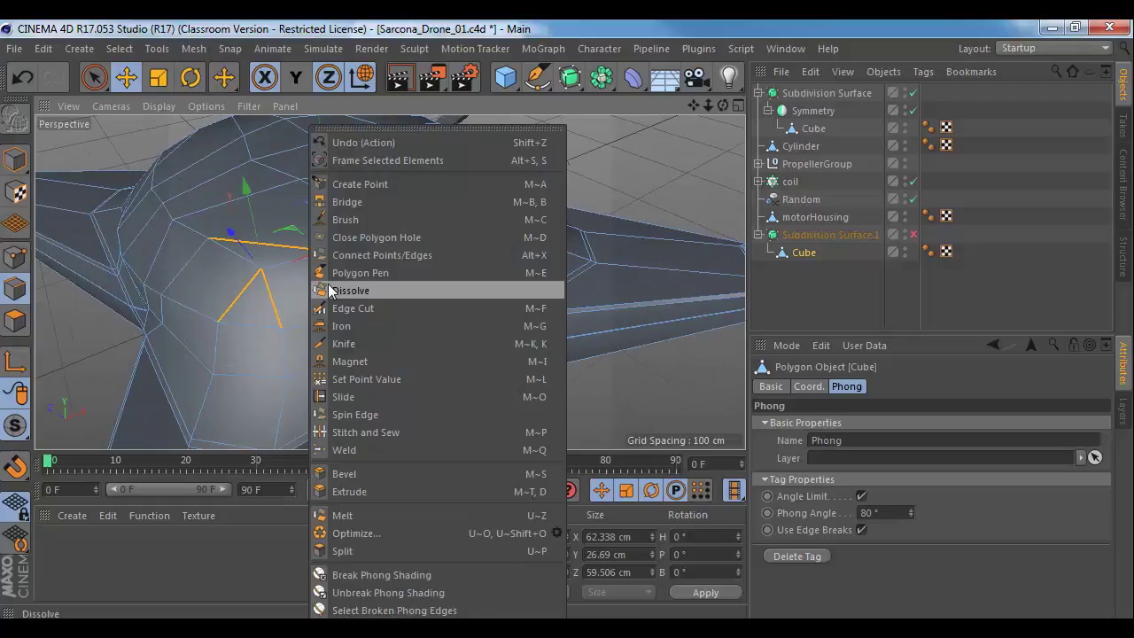
left_click(336, 290)
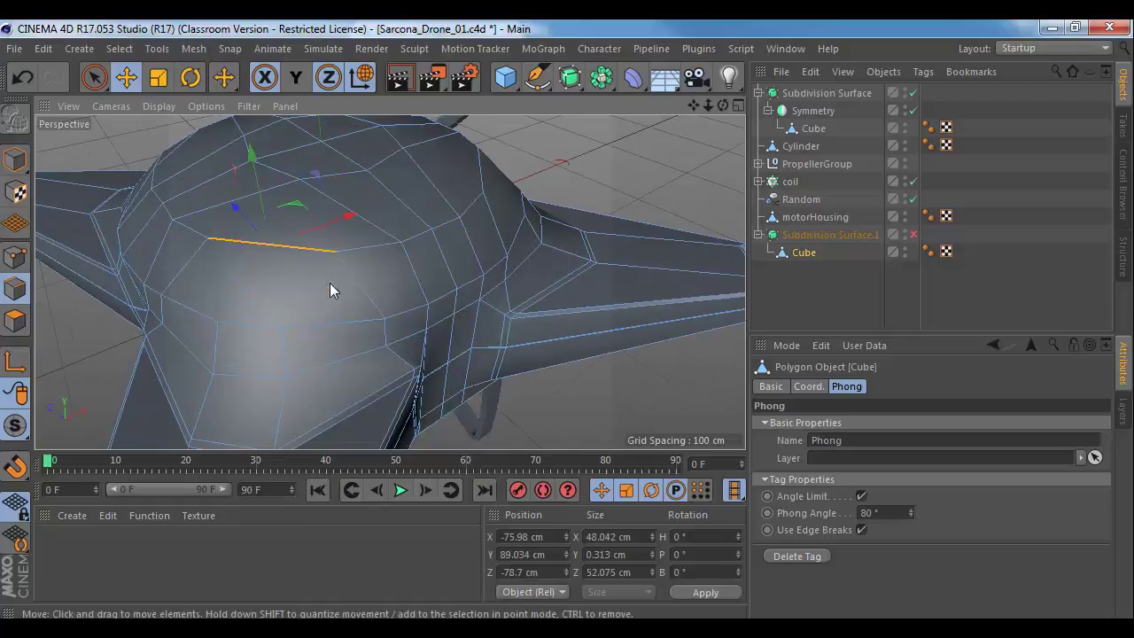
Step: Dissolve the edges meeting at the dome's third corner point, keeping the edge above it
left_click_drag(330, 283, 394, 320, "alt")
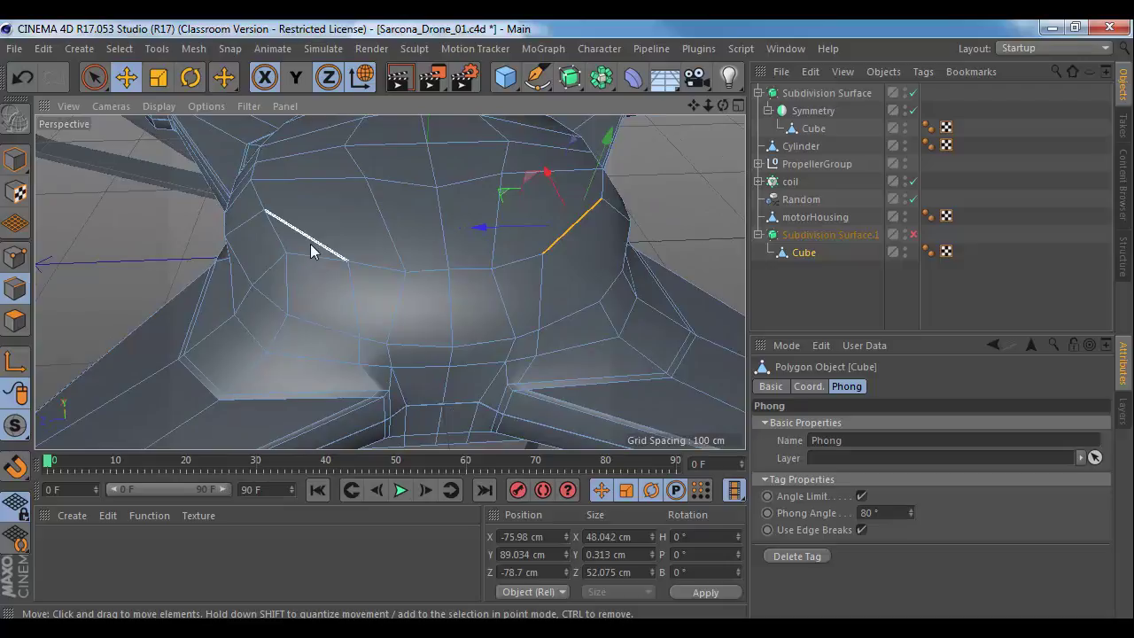
left_click_drag(312, 252, 281, 273, "alt")
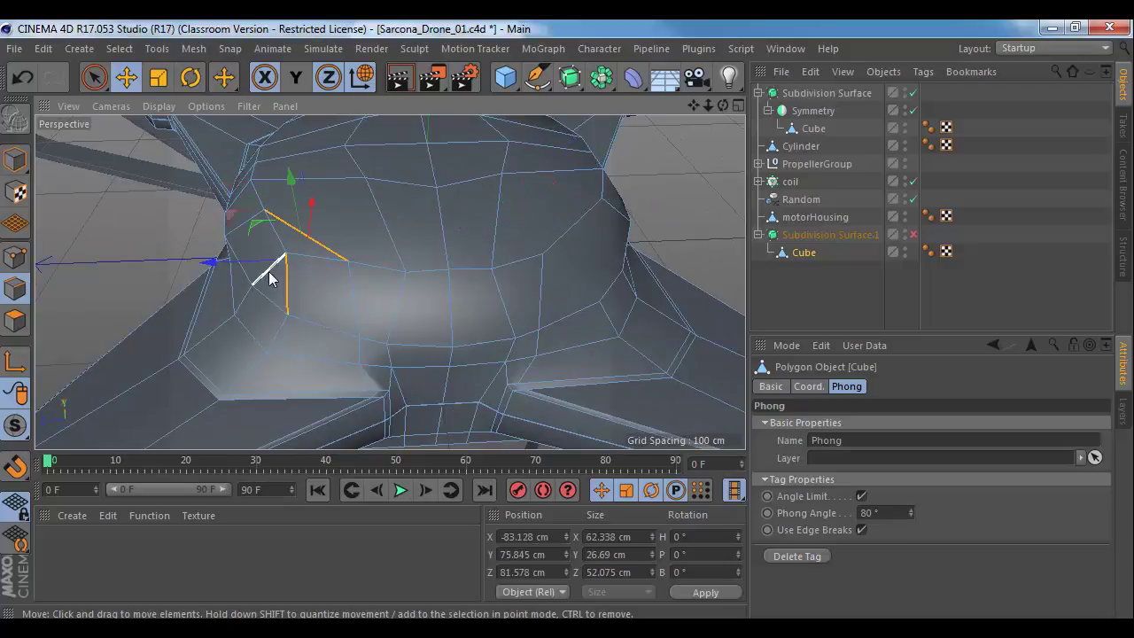
right_click(277, 274)
key("Escape")
Step: Dissolve the edges meeting at the dome's fourth and last corner point
left_click_drag(309, 312, 258, 296, "alt")
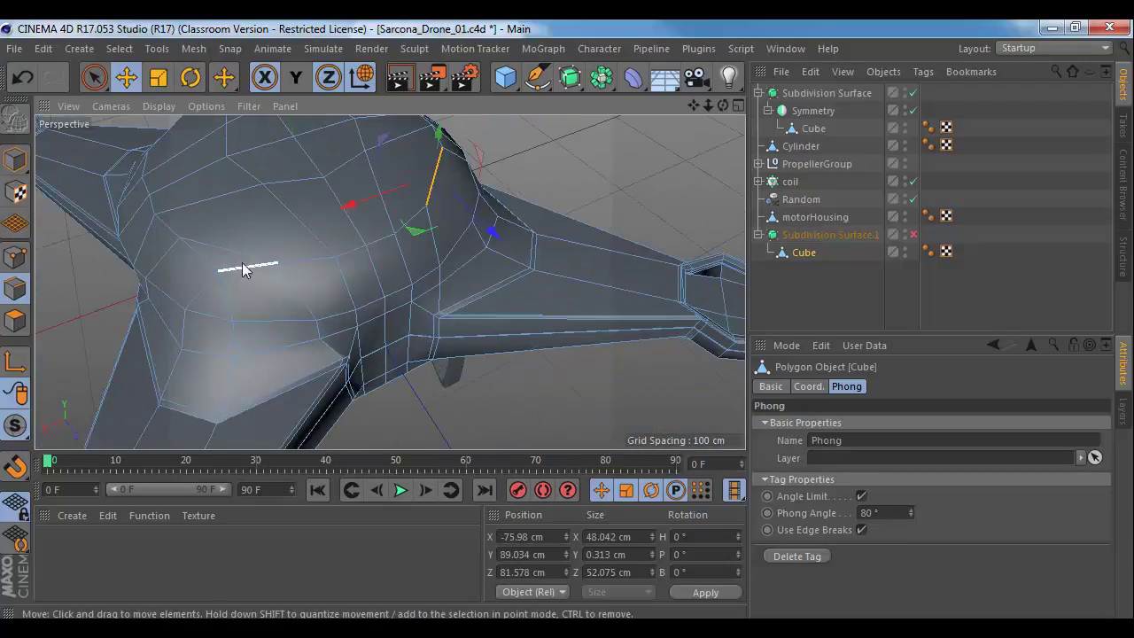
left_click(237, 256)
left_click(227, 292, "shift")
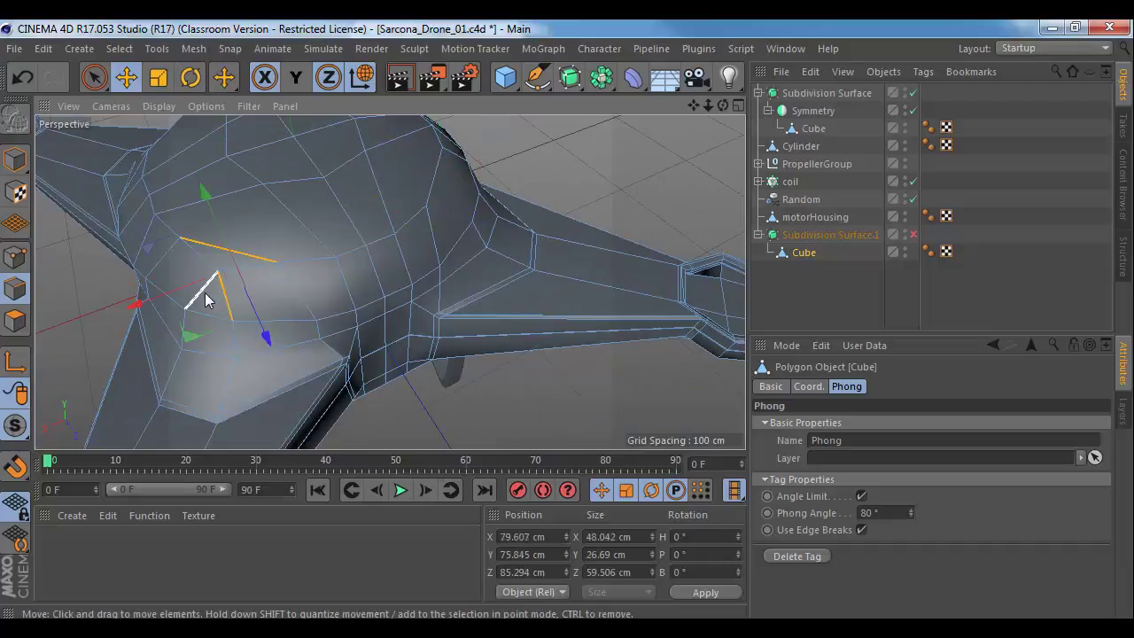
right_click(205, 299)
left_click(250, 293)
Step: With the Knife in Line mode, cut the fourth corner's open face from the point below up to the upper edge's midpoint
left_click_drag(250, 293, 352, 390, "alt")
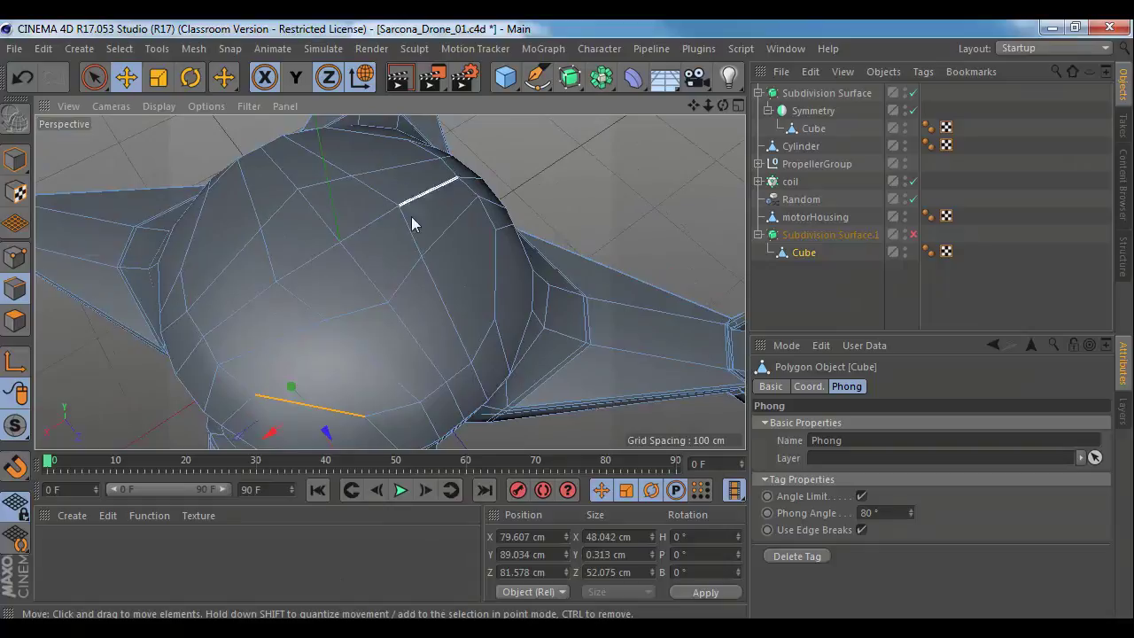
mouse_move(411, 217)
left_mouse_down("alt")
mouse_move(393, 210)
mouse_move(405, 265)
mouse_move(423, 222)
left_mouse_up("alt")
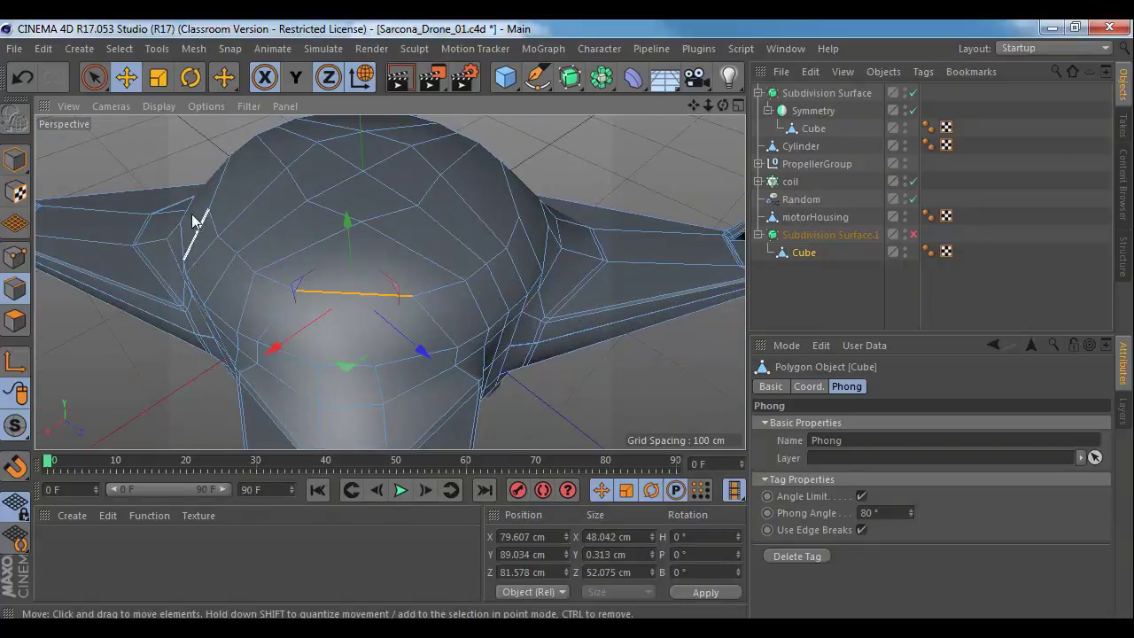
key("k")
key("l")
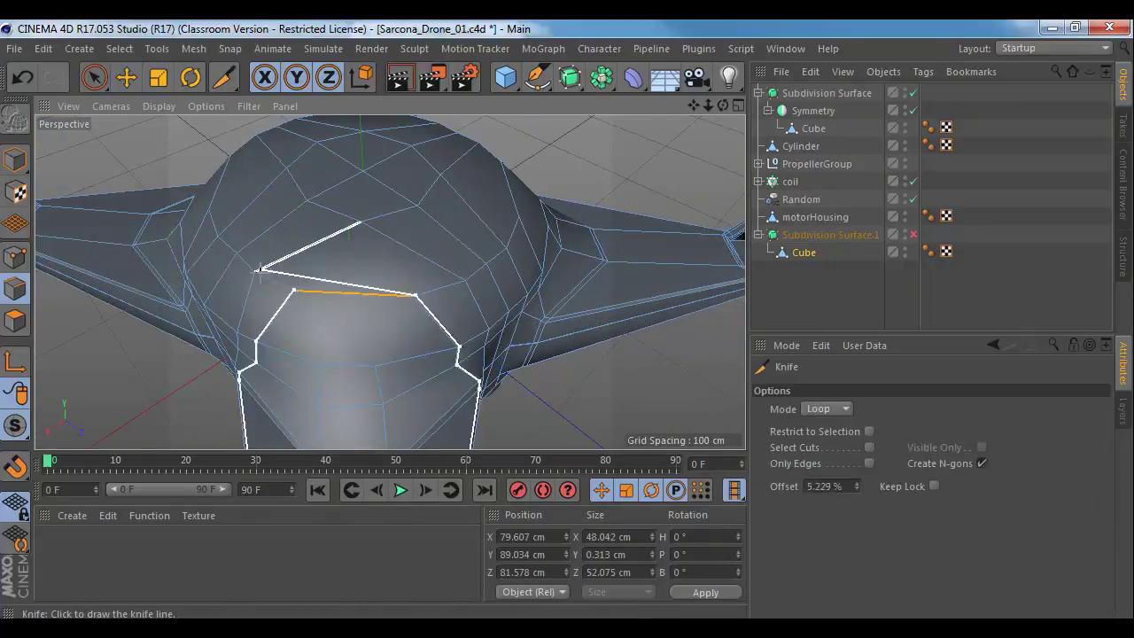
left_click(806, 407)
left_click(824, 418)
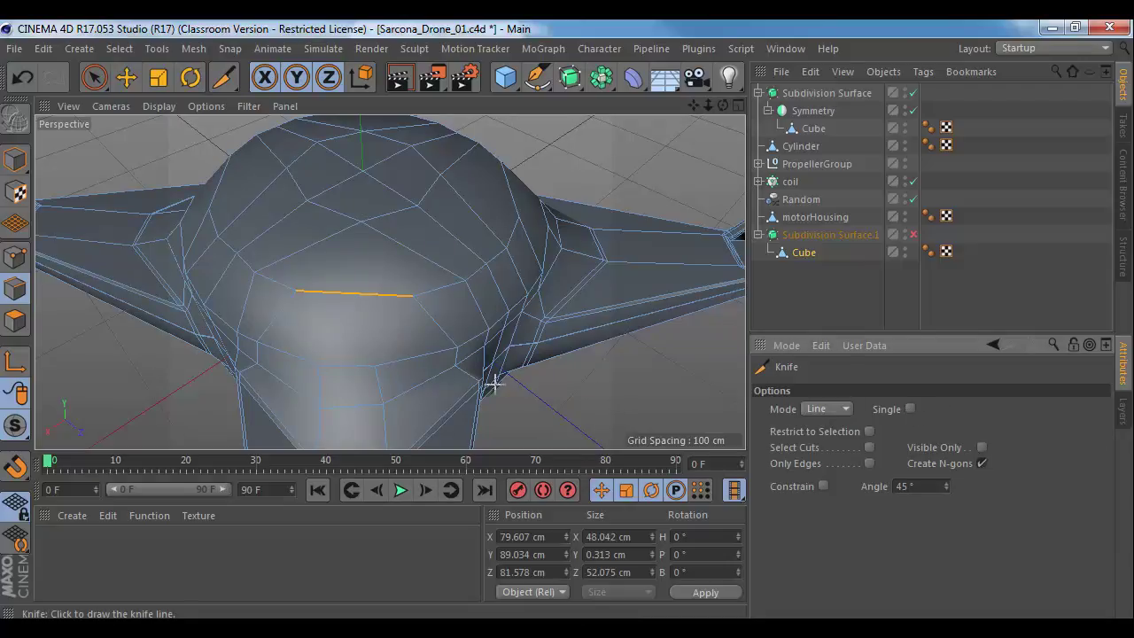
left_click(374, 365)
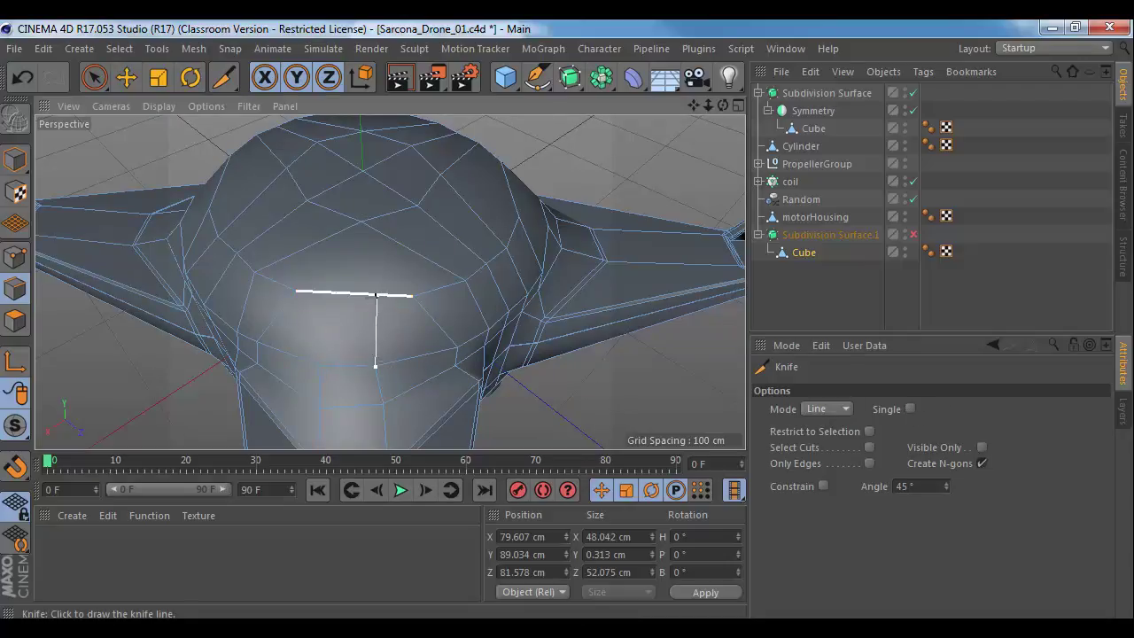
left_click(376, 295)
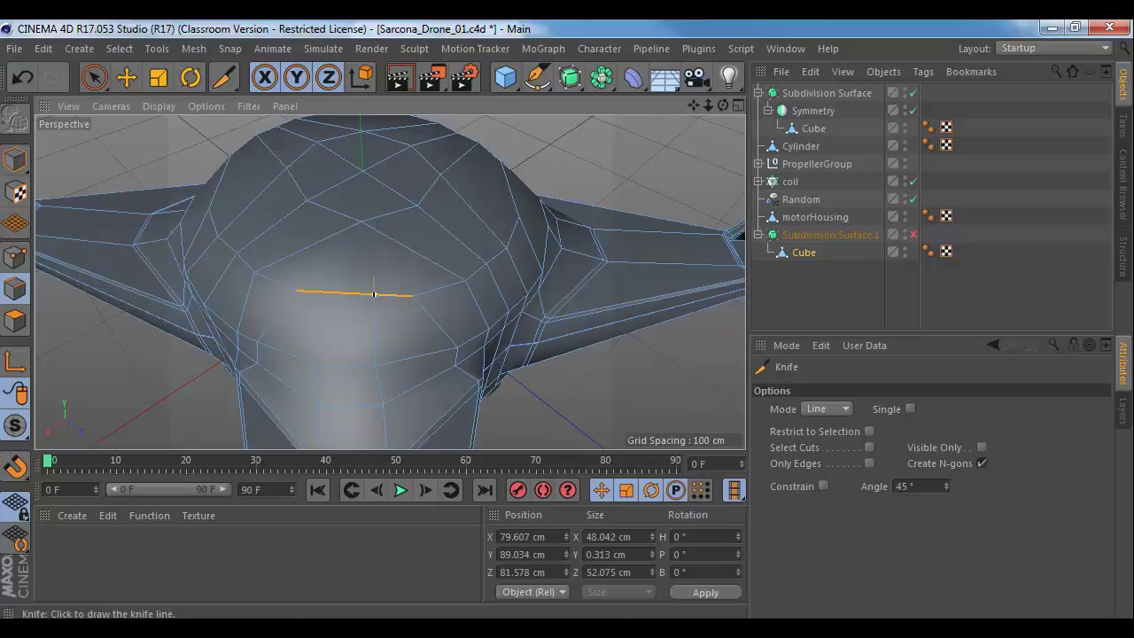
left_click(394, 240)
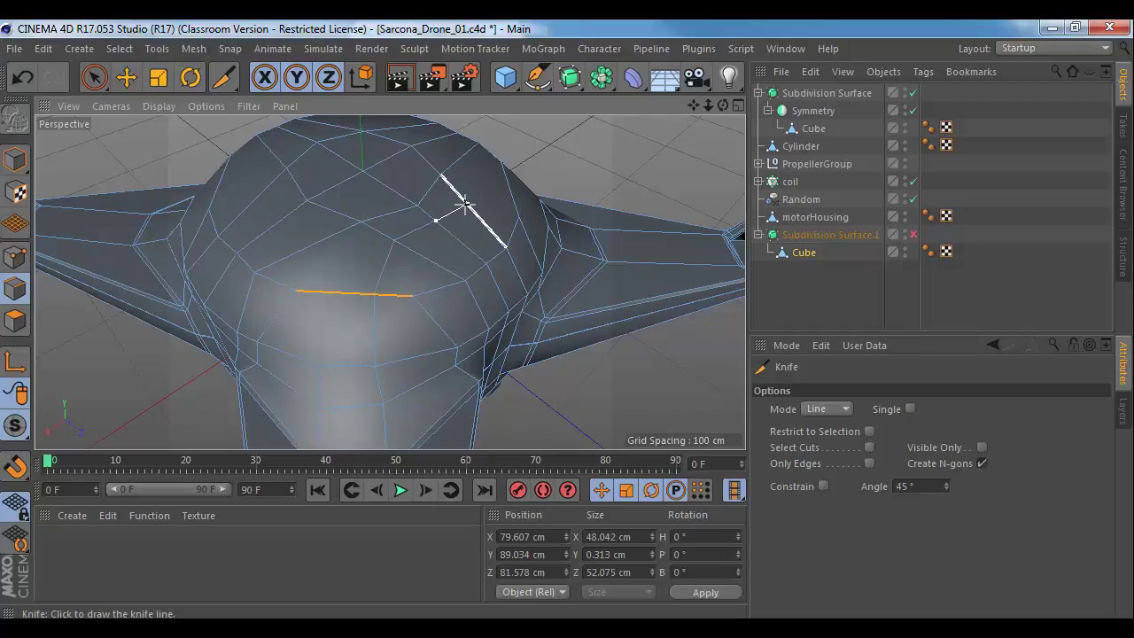
Step: Cut the adjacent dome corner's open face from its upper edge down to the point below and leave the Knife
left_click_drag(464, 204, 506, 182, "alt")
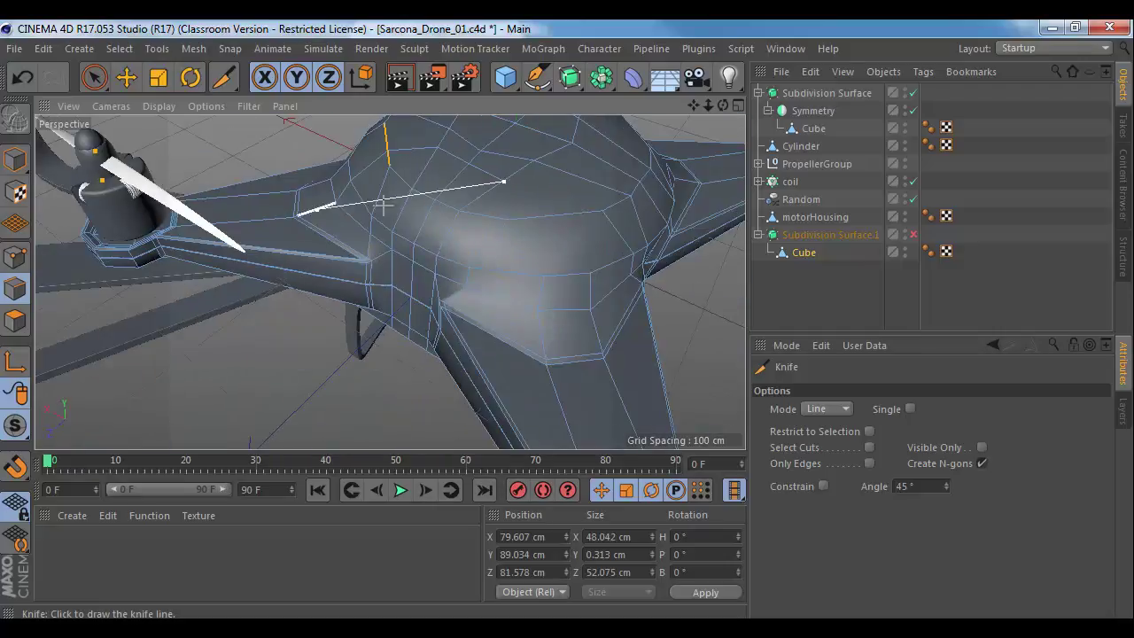
left_click(578, 213)
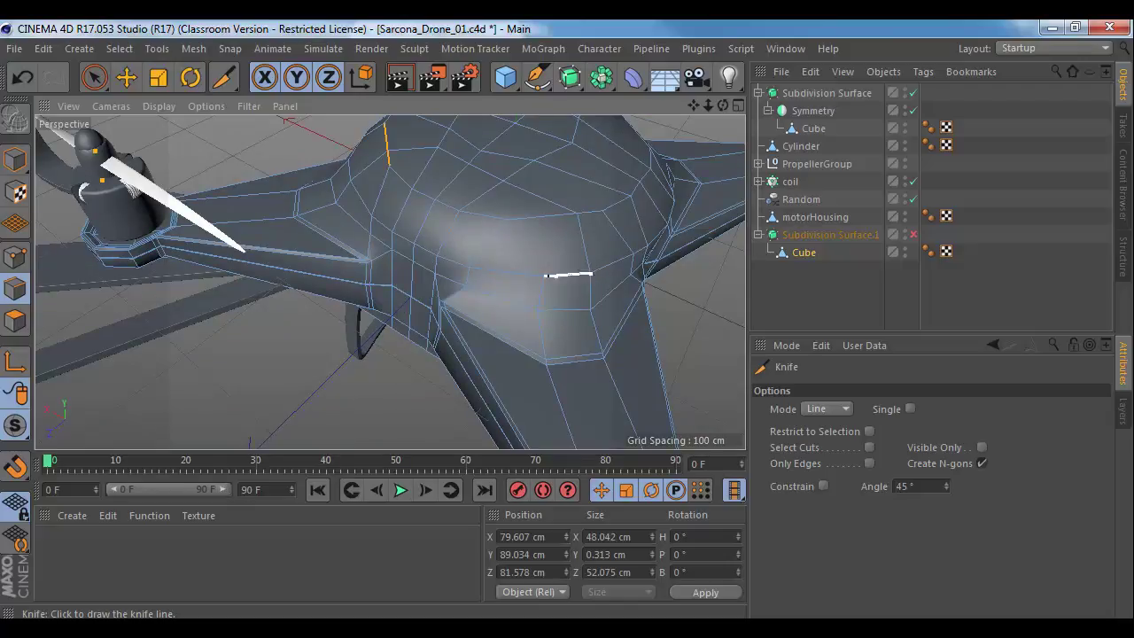
left_click(590, 274)
key("e")
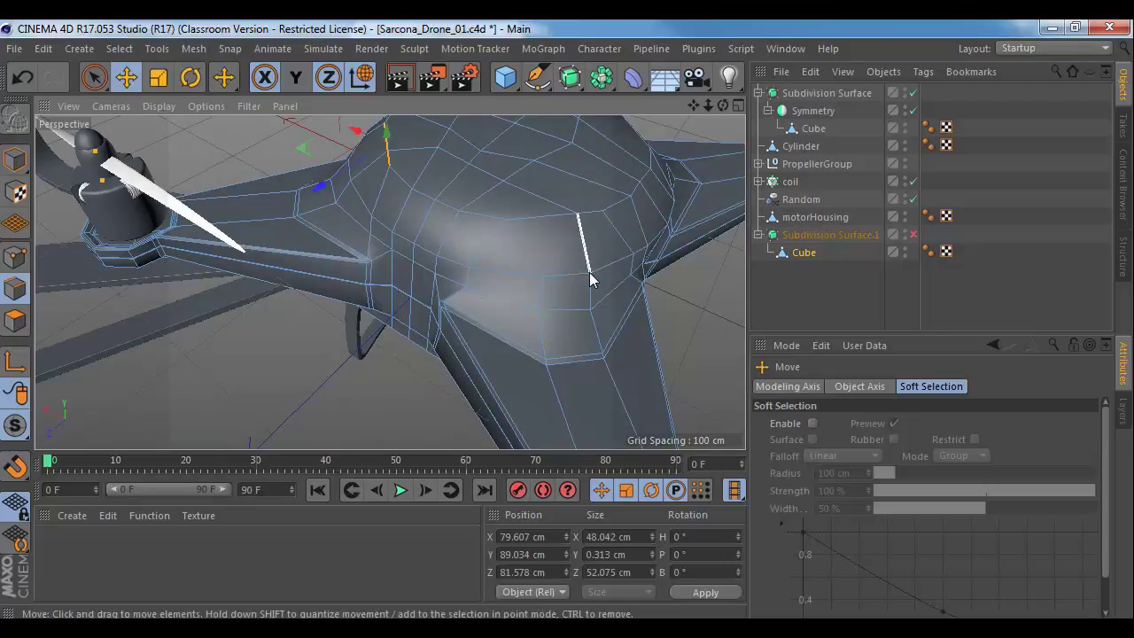
Step: Cut the next uncut dome corner's open face with a Knife line starting on its upper edge
left_click_drag(403, 241, 533, 248, "alt")
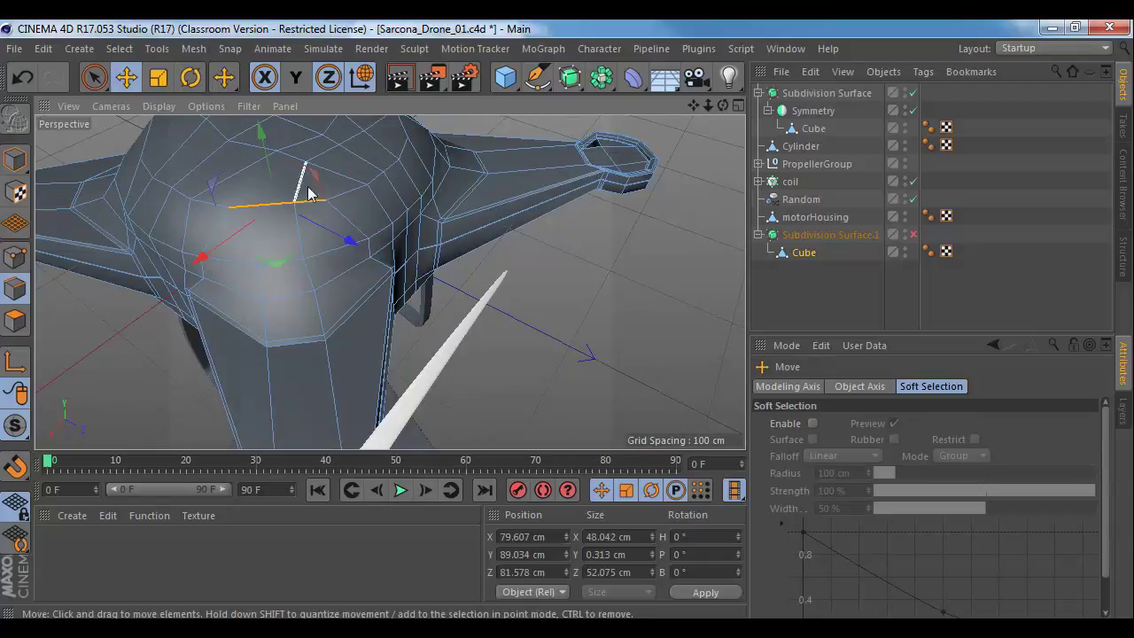
left_click_drag(368, 146, 469, 271, "alt")
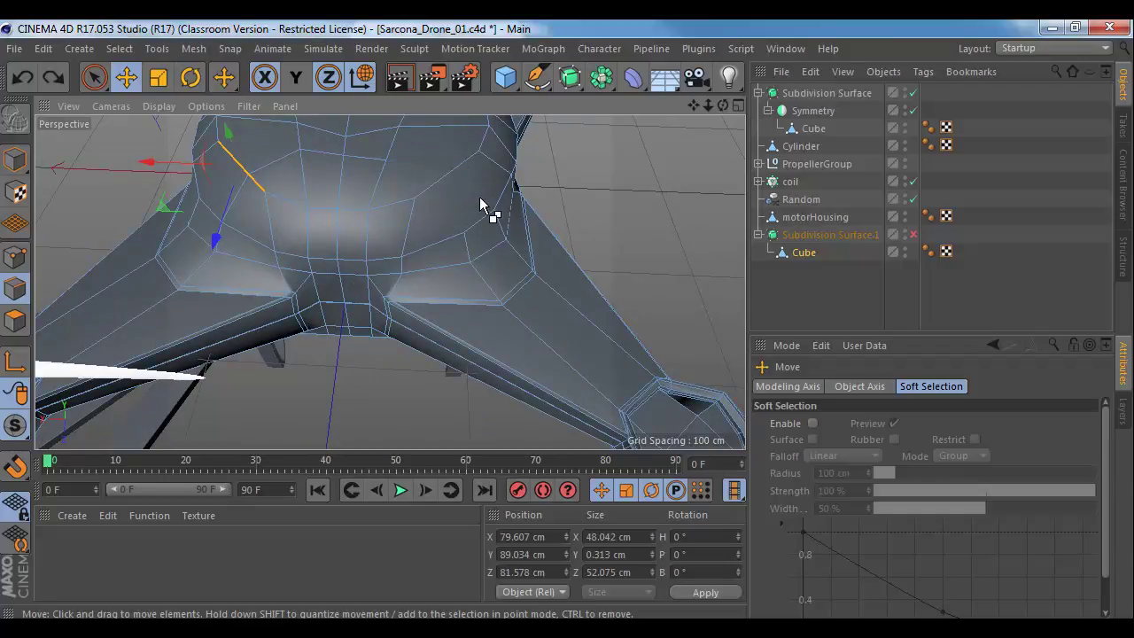
key("k")
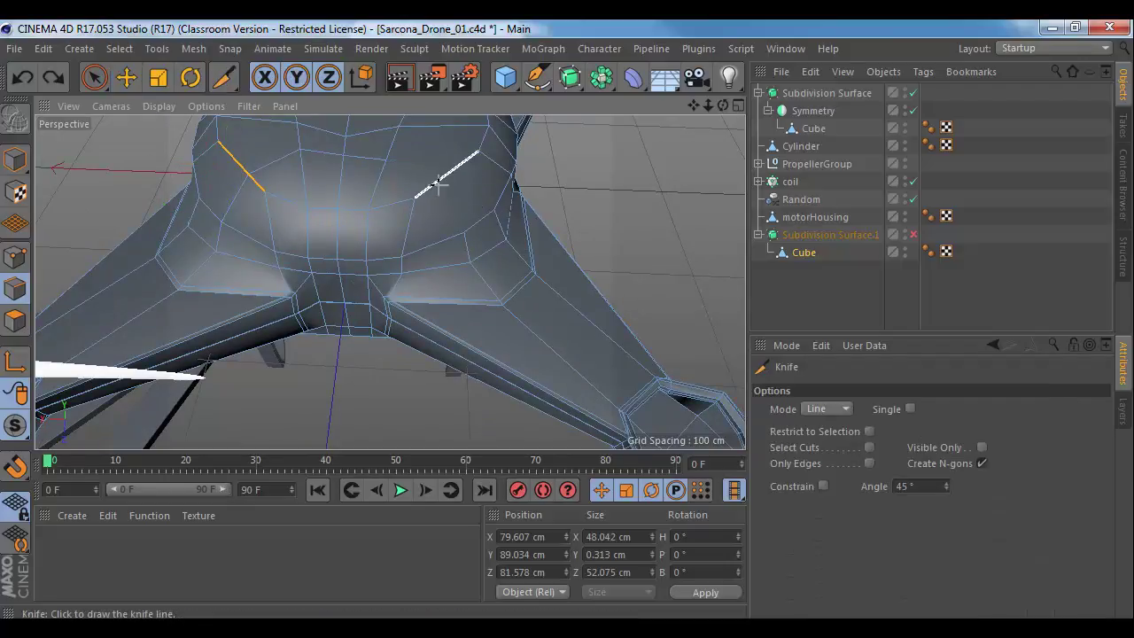
Step: Cut connecting edges with the Knife across the upper body's rounded shoulder, above the gap between two arms
left_click(387, 160)
left_click(429, 183)
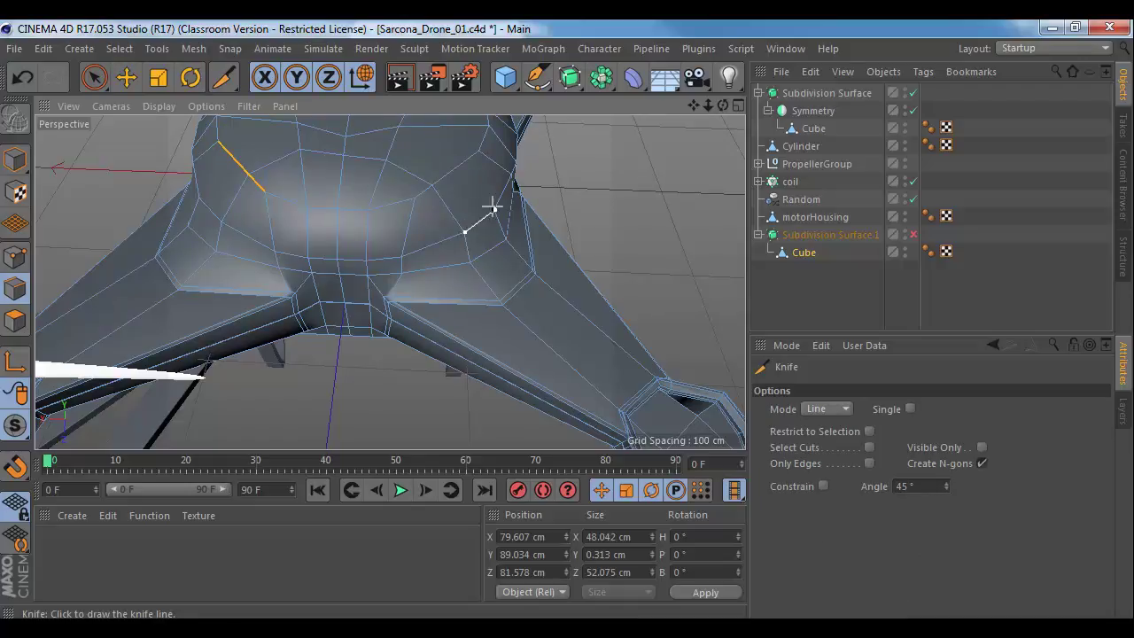
key("r")
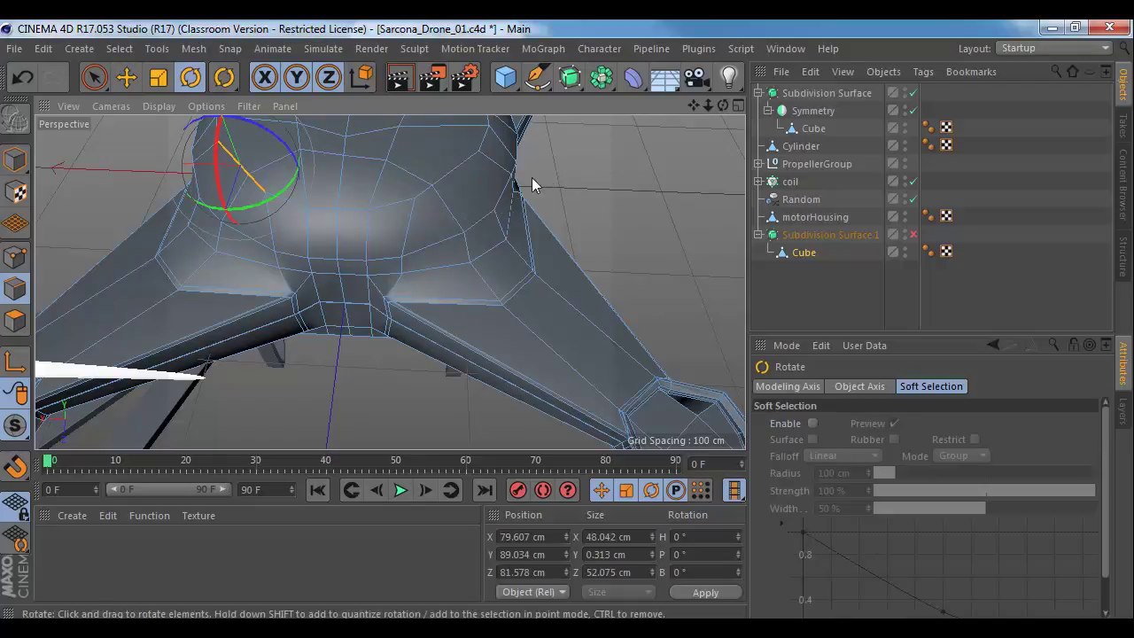
key("k")
left_click(495, 209)
Step: Knife-cut the faces around the next rounded corner of the body, joining the edges above the arm
left_click_drag(545, 184, 366, 225, "alt")
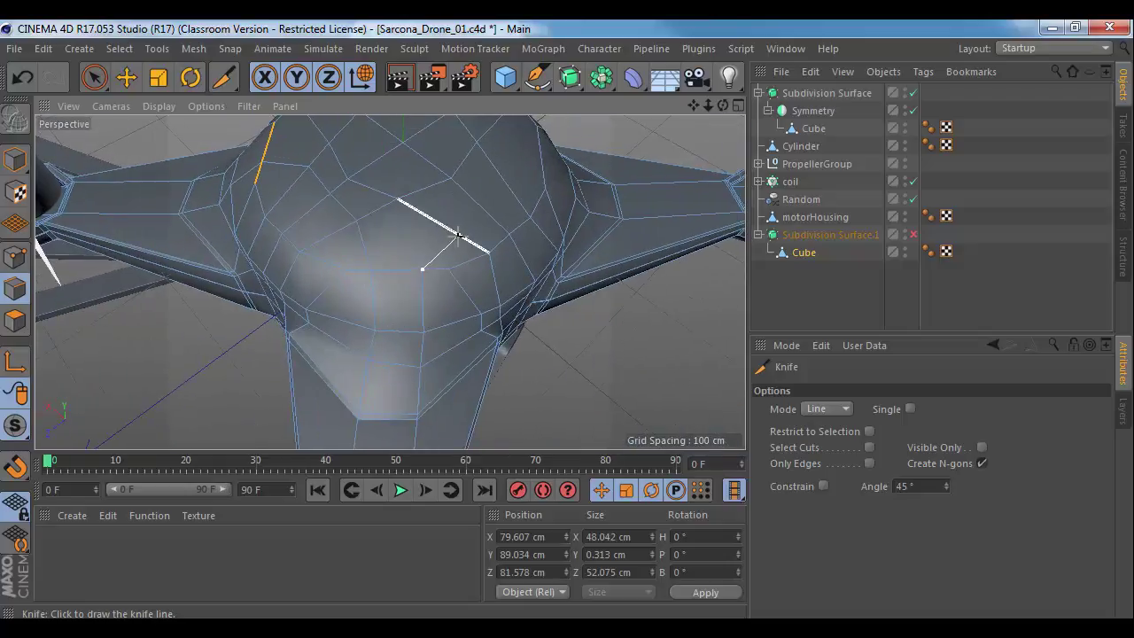
left_click(493, 217)
left_click_drag(517, 193, 458, 245, "alt")
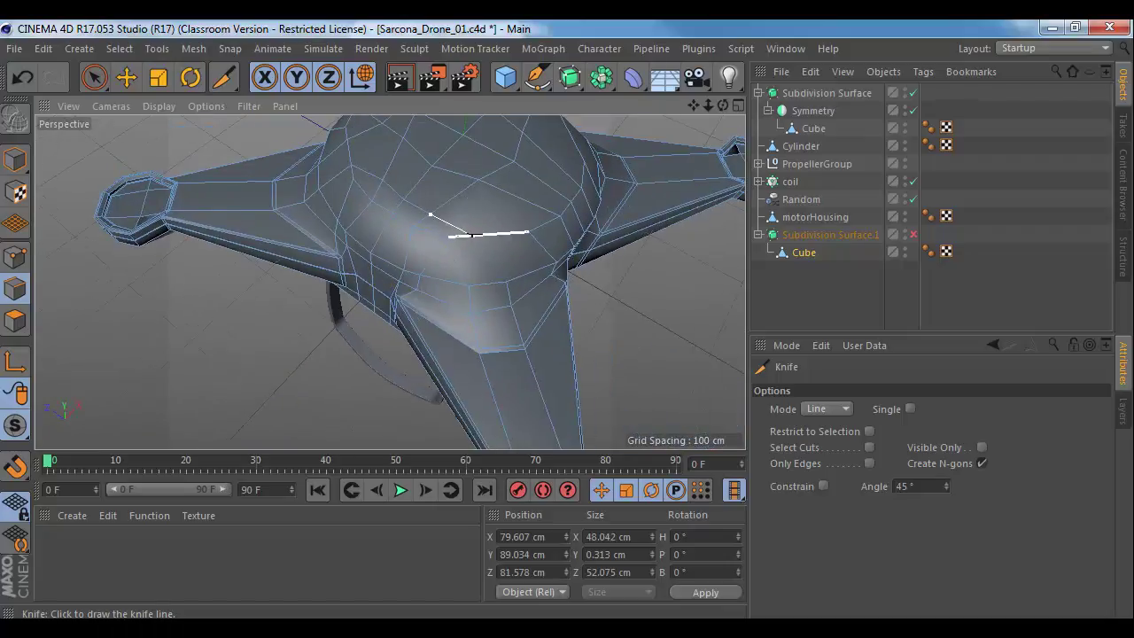
left_click(471, 235)
left_click(469, 286)
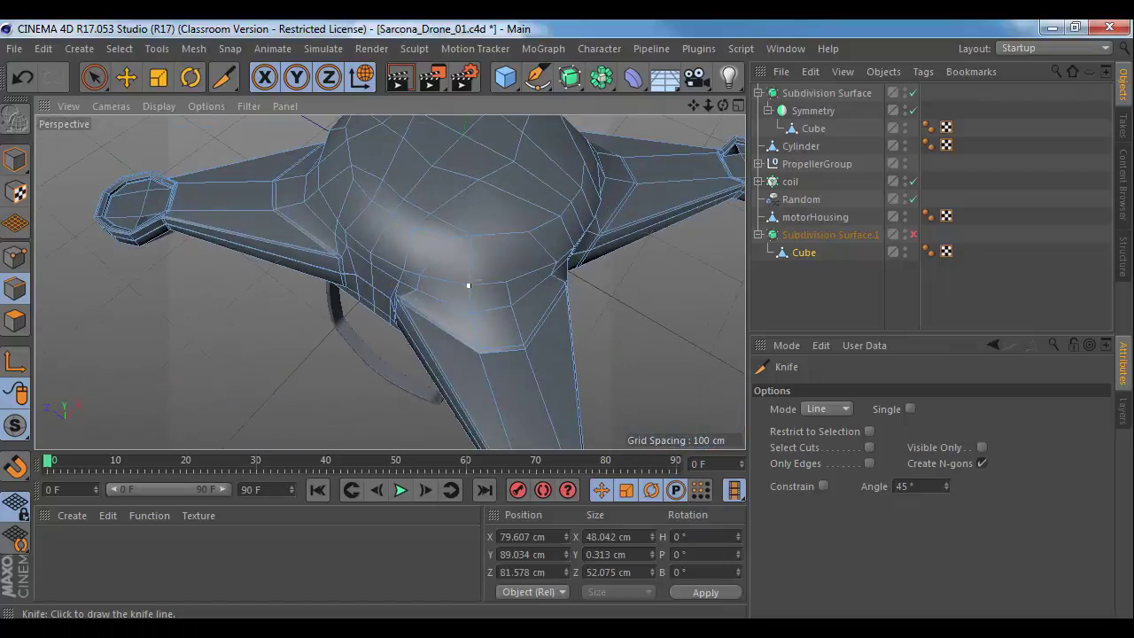
key("r")
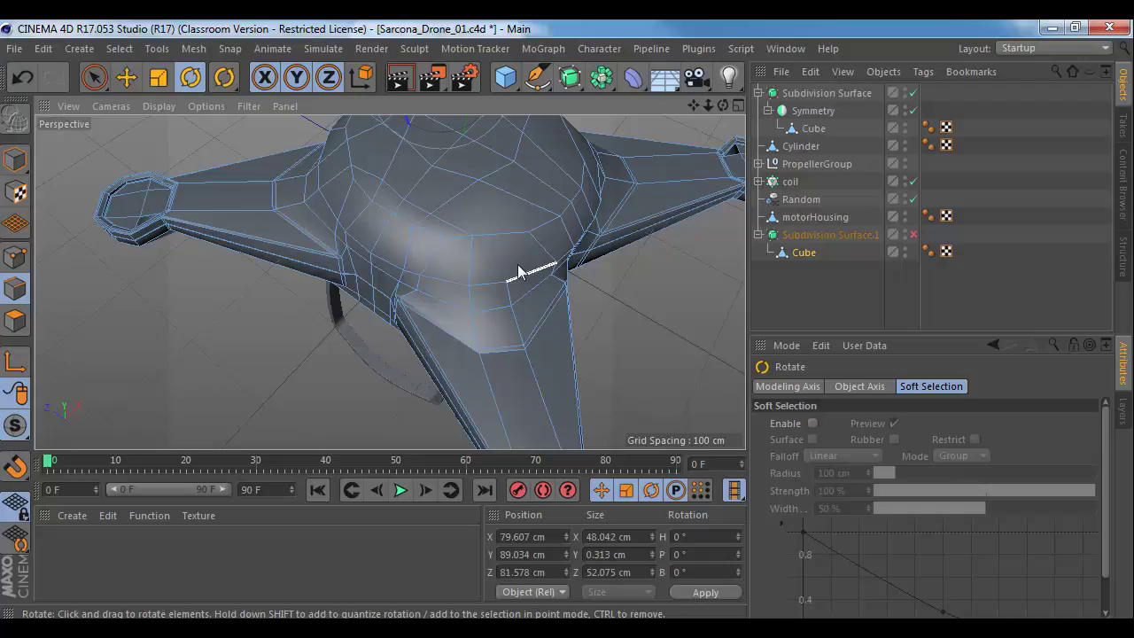
key("k")
left_click(507, 282)
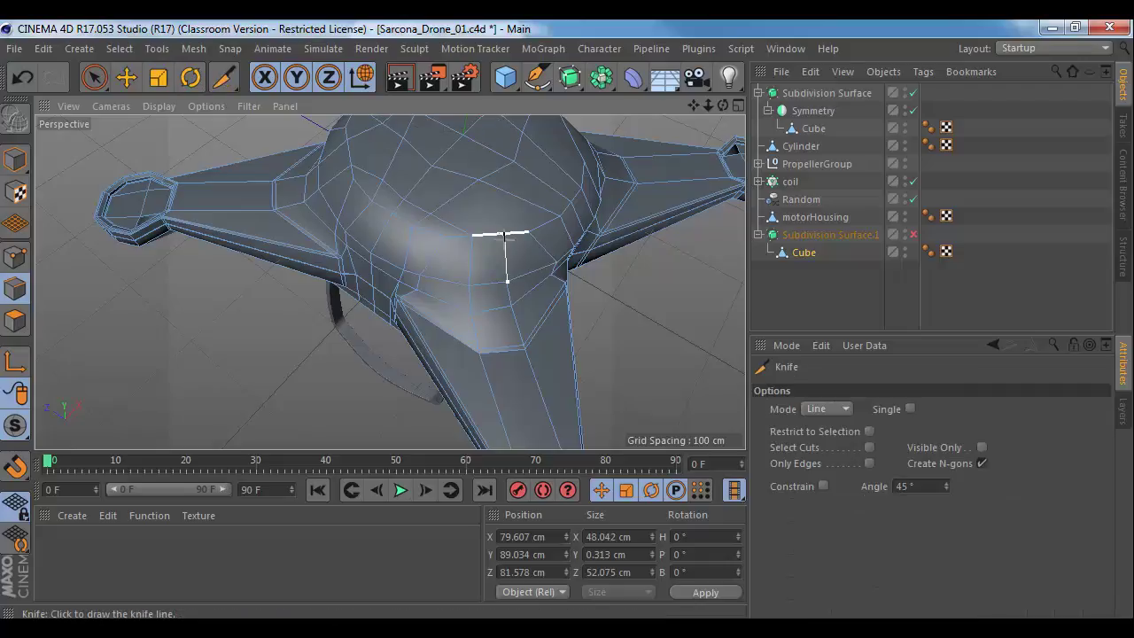
Step: Continue the Knife cuts around the remaining sides of the body's shoulder to complete the edge flow
left_click_drag(534, 206, 458, 280, "alt")
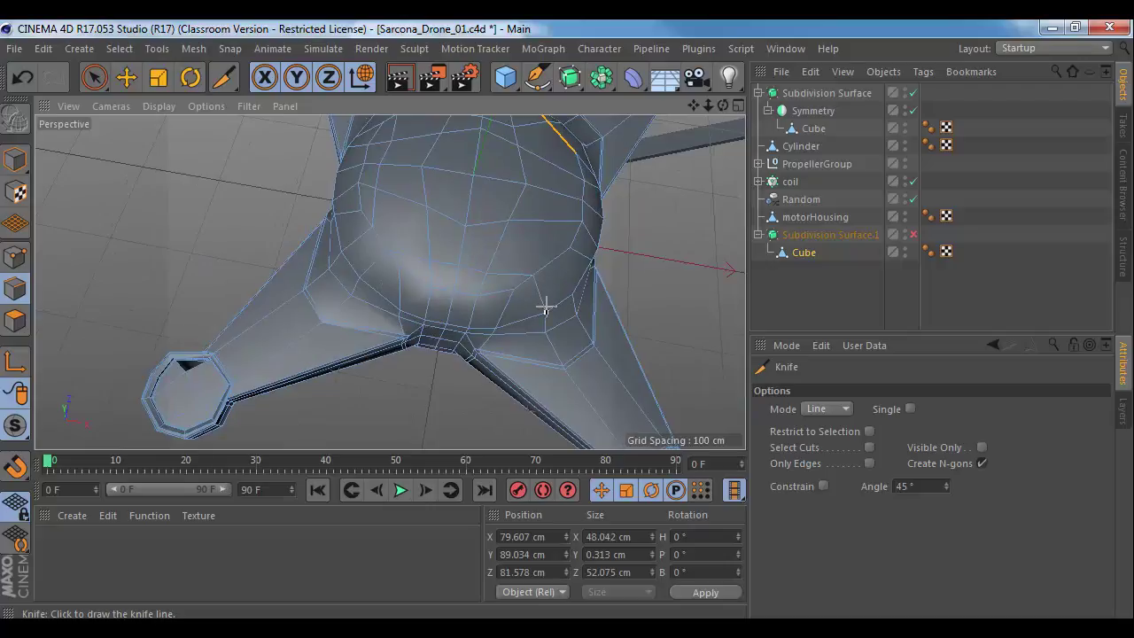
key("t")
key("k")
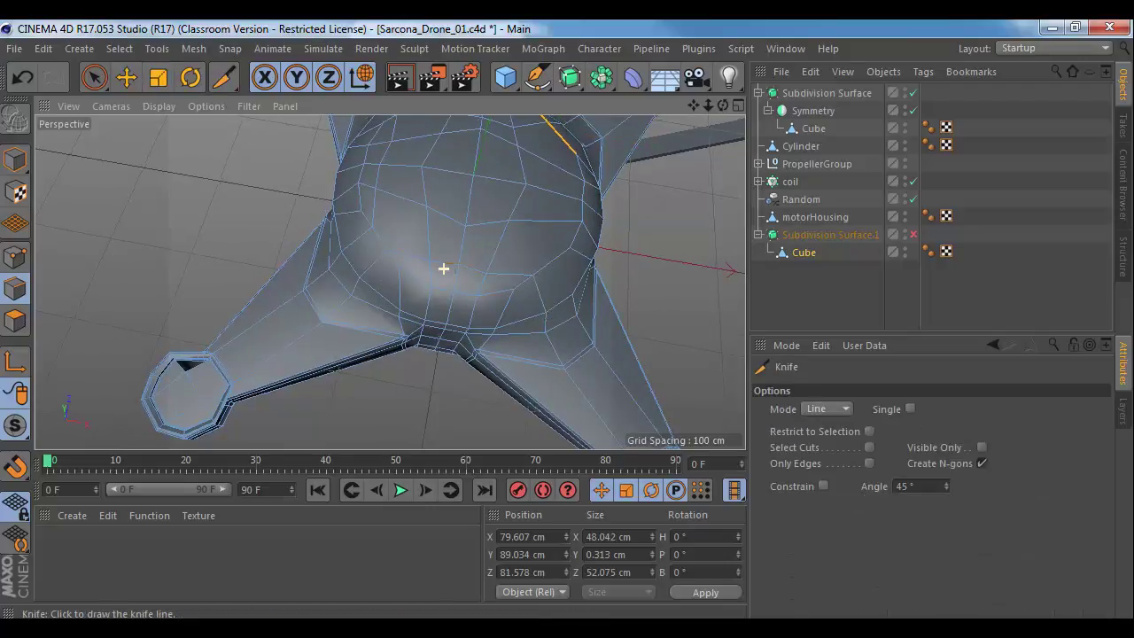
left_click_drag(443, 268, 559, 198, "alt")
left_click_drag(540, 242, 420, 365, "alt")
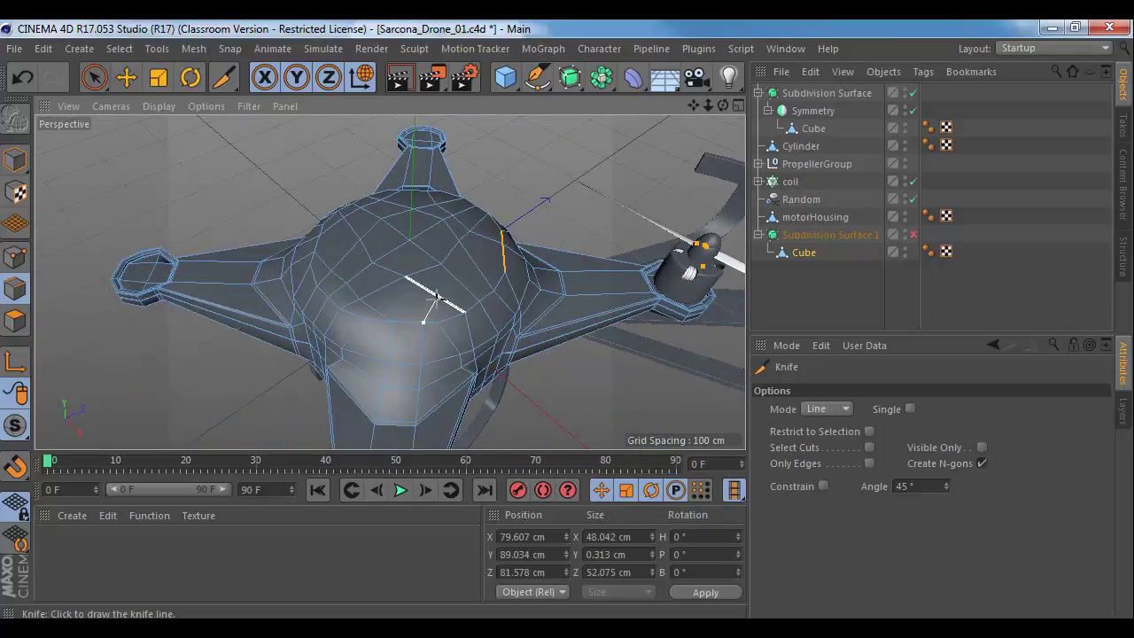
left_click_drag(474, 279, 518, 270, "alt")
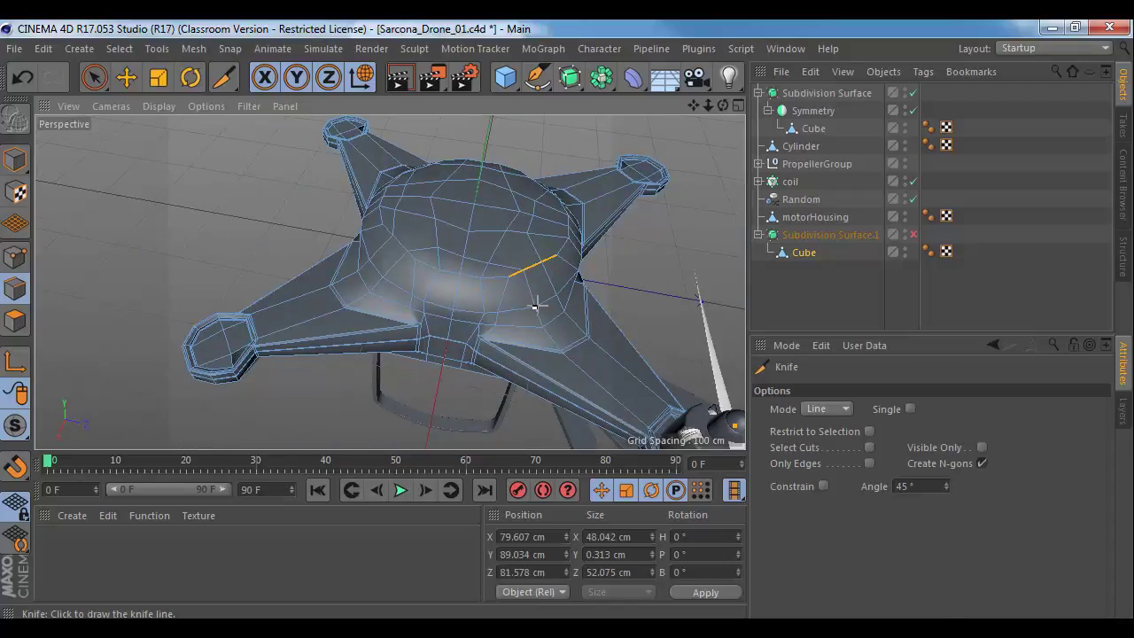
Step: Re-enable the body's Subdivision Surface.1, switch to model mode with nothing selected, and inspect the smoothed shell from all sides
key("e")
key("q")
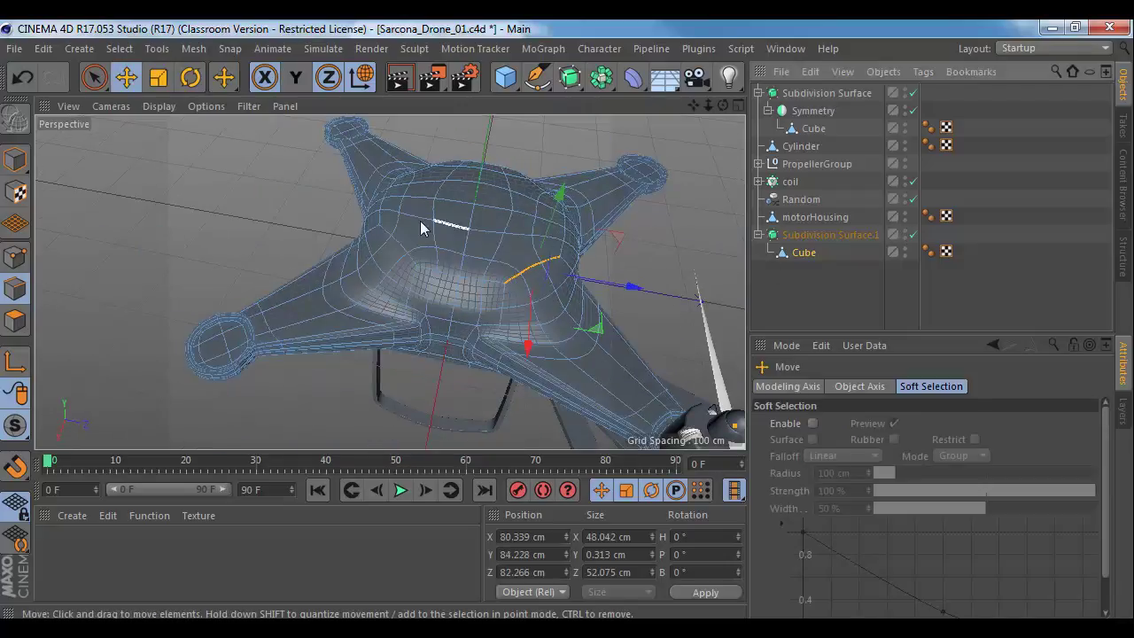
left_click(16, 160)
left_click(106, 179)
left_click_drag(264, 284, 567, 265, "alt")
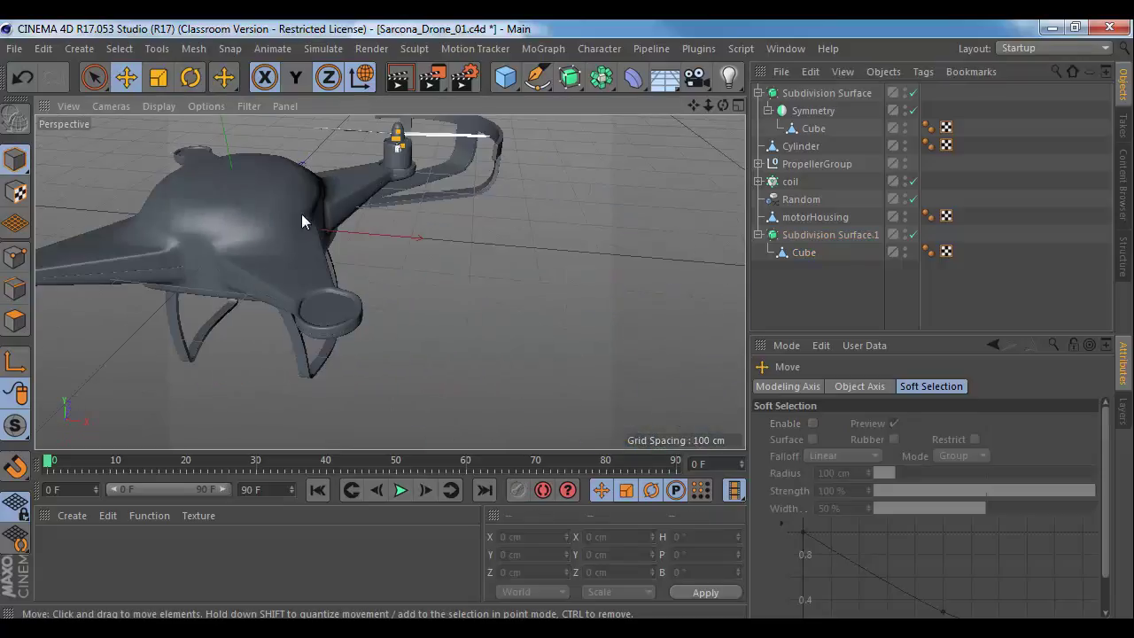
middle_click_drag(301, 214, 461, 299, "alt")
left_click_drag(302, 299, 300, 407, "alt")
left_click_drag(330, 326, 412, 239, "alt")
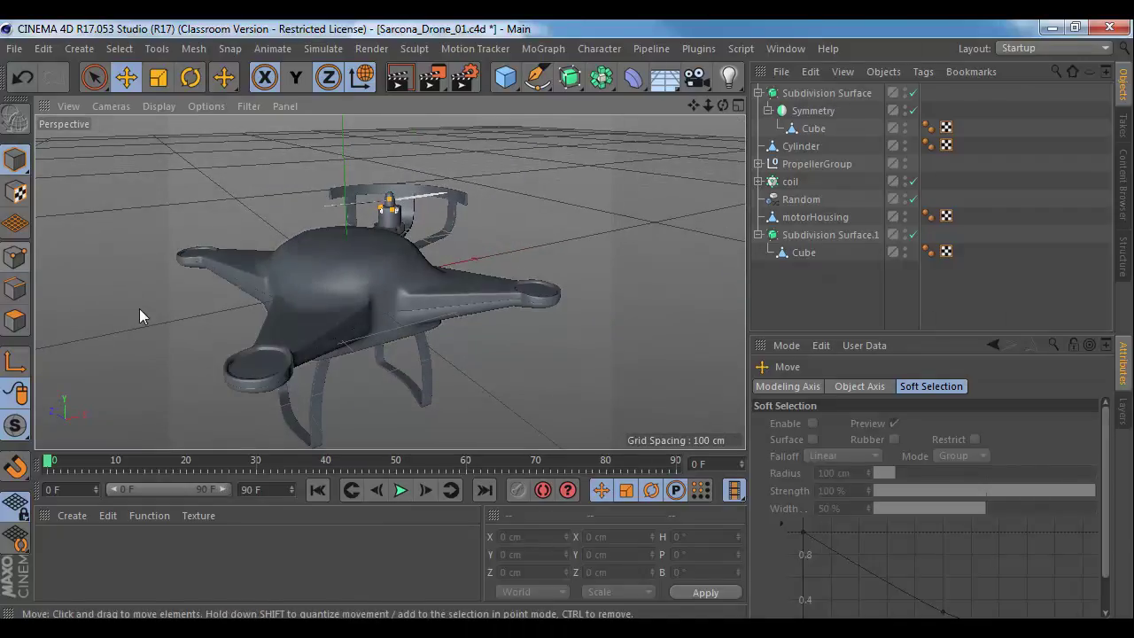
left_click_drag(139, 309, 541, 263, "alt")
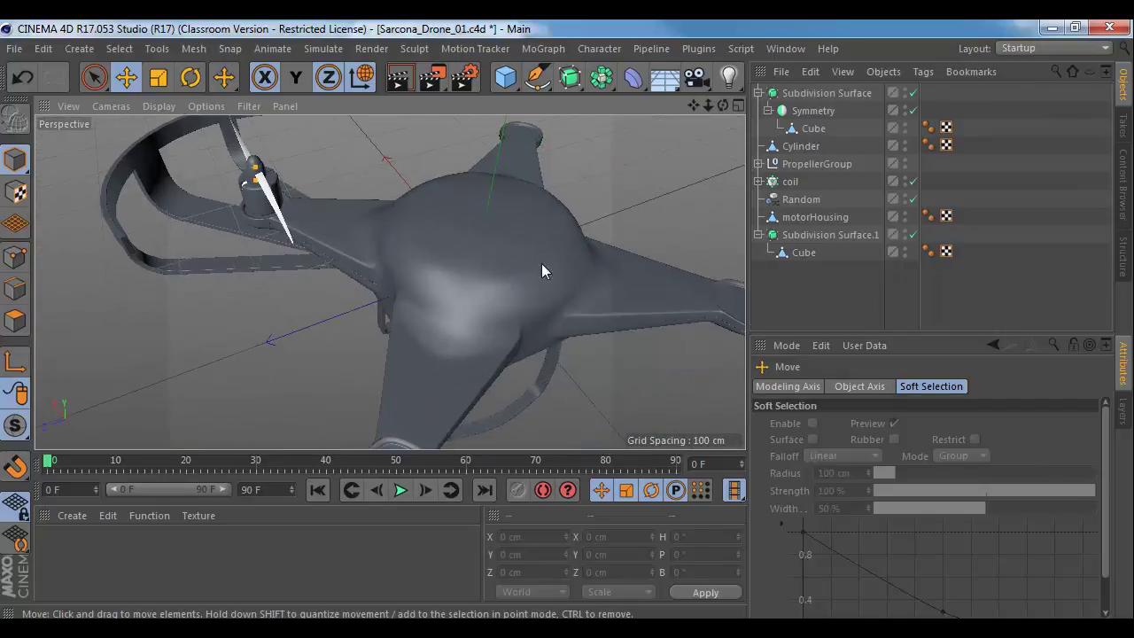
Step: Convert the landing gear's Symmetry object into editable geometry
left_click(814, 129)
left_click_drag(652, 218, 473, 336, "alt")
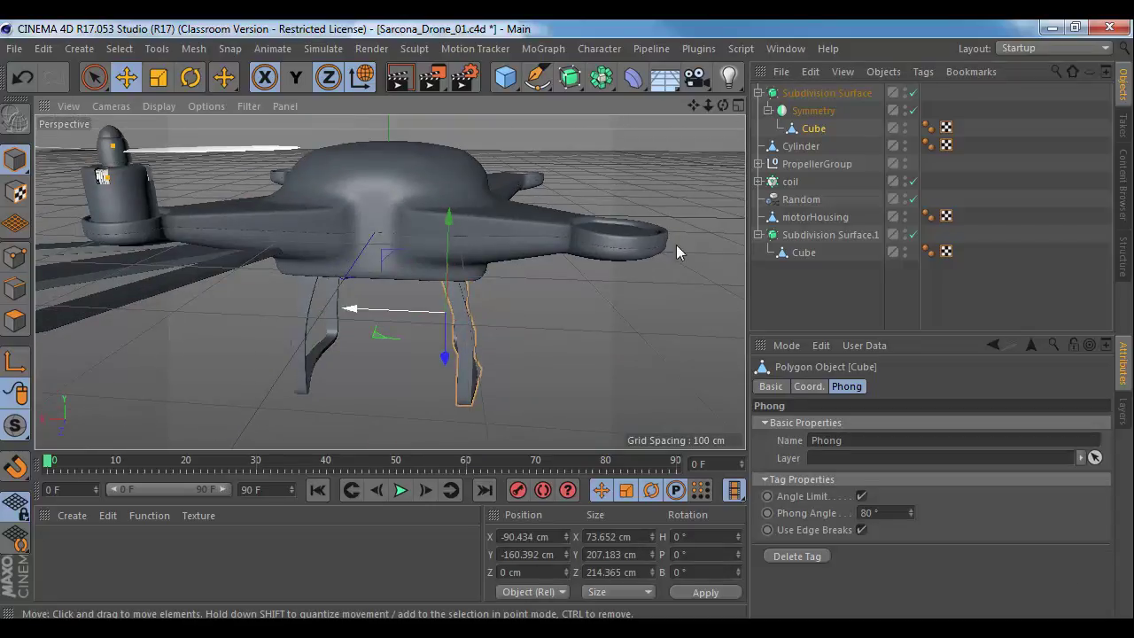
left_click(840, 94)
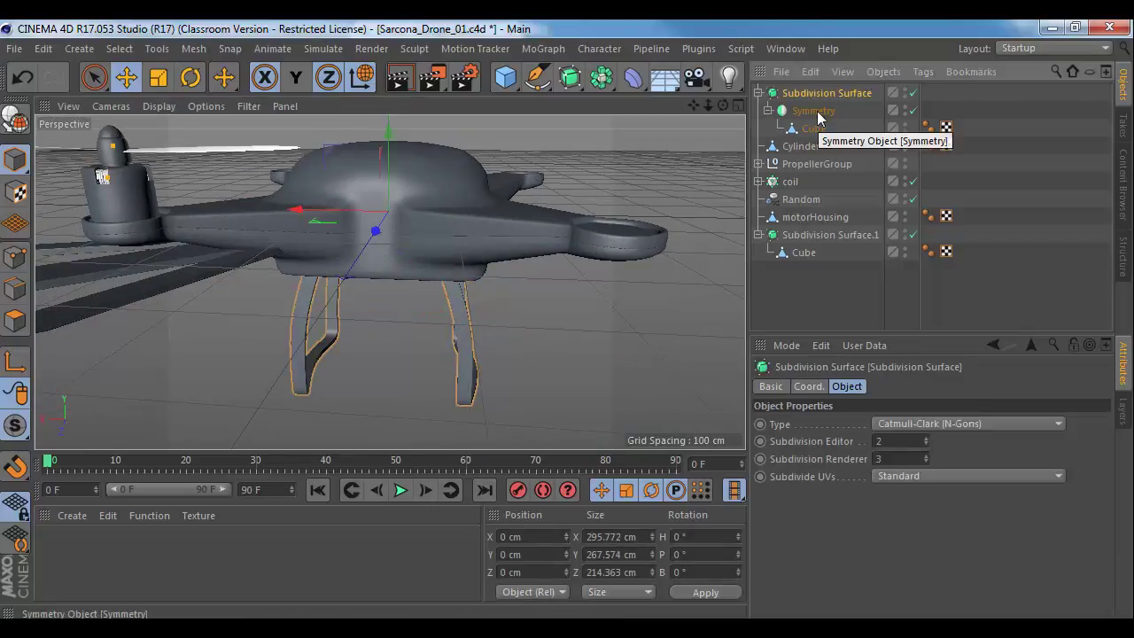
left_click(816, 113)
key("c")
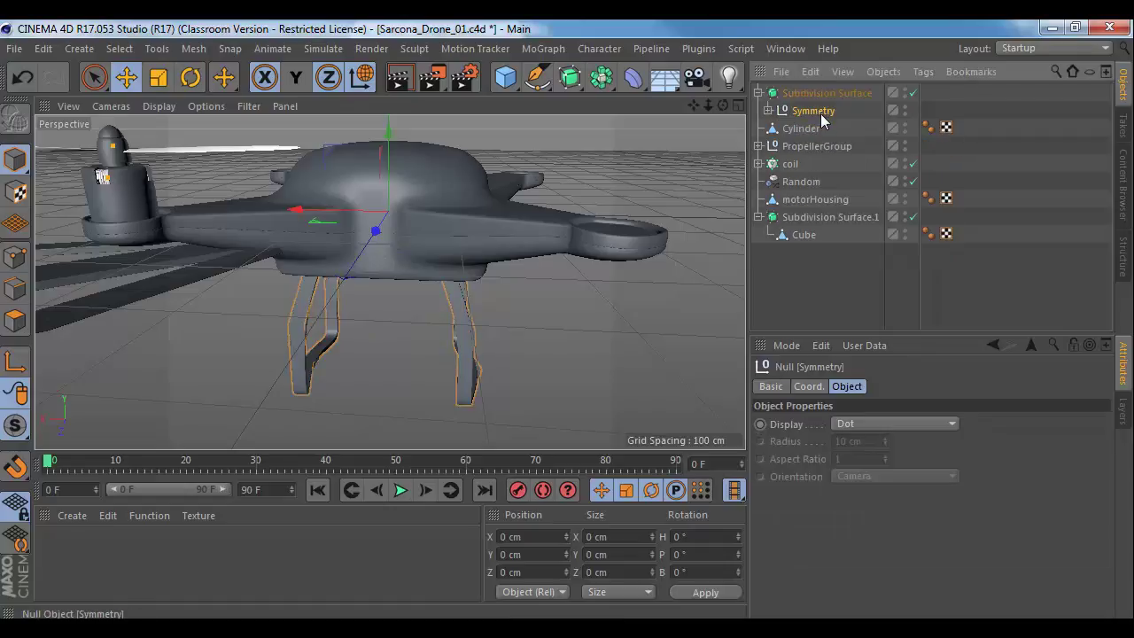
Step: Take the landing-gear Cube out of the Symmetry null, delete the null, and place the Cube directly under Subdivision Surface
left_click(768, 110)
left_click_drag(804, 128, 829, 286)
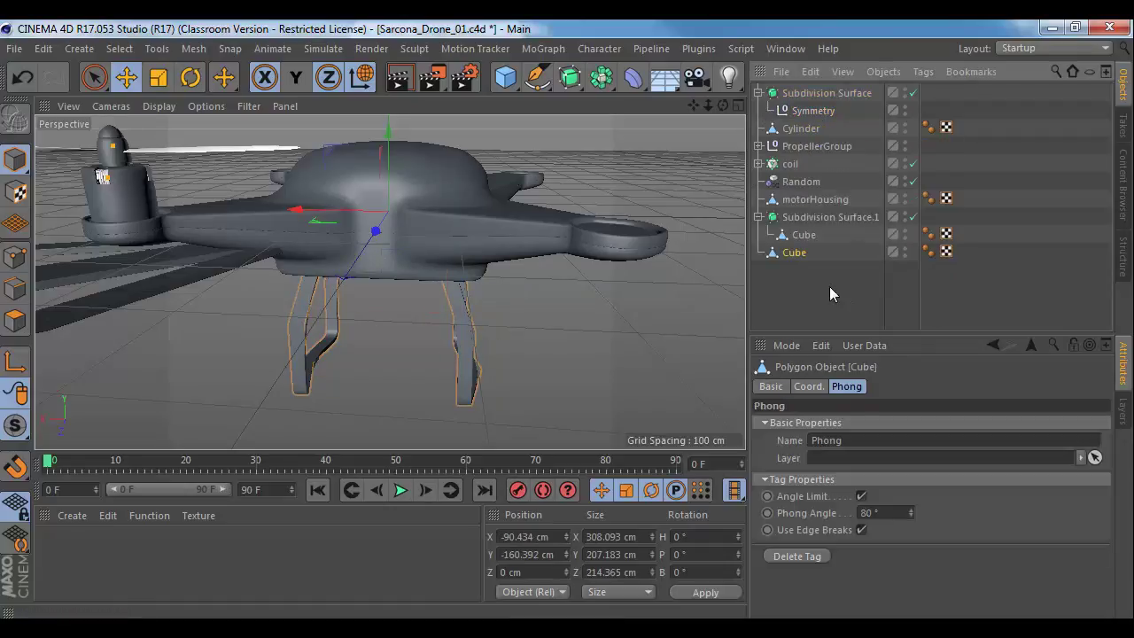
left_click(818, 111)
key("Delete")
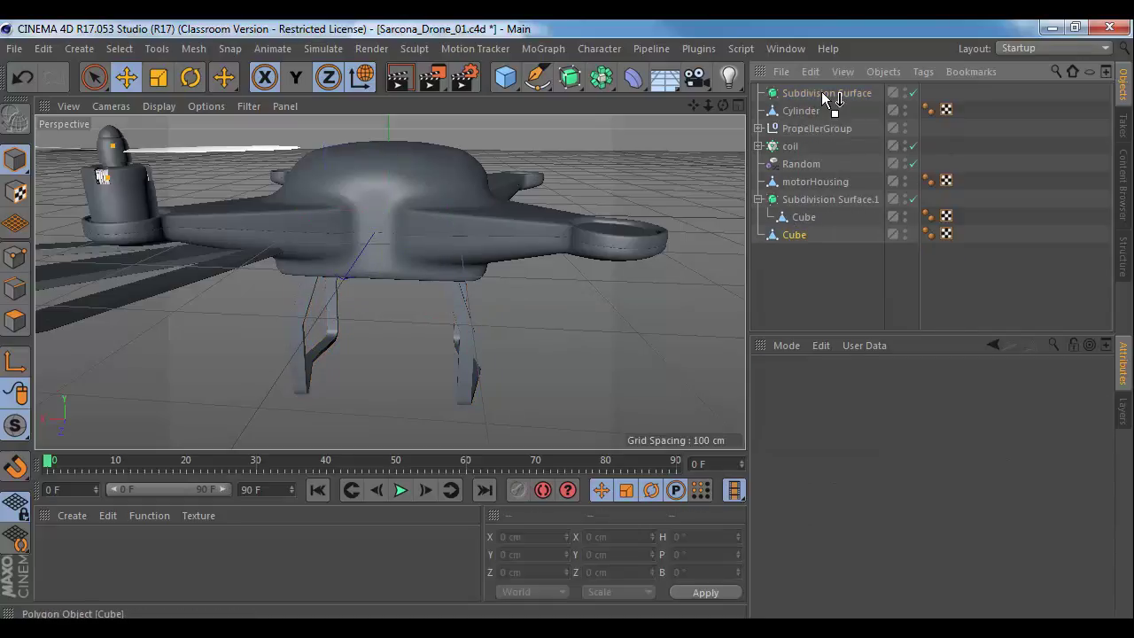
left_click_drag(822, 93, 822, 94)
left_click(821, 94)
left_click_drag(620, 200, 496, 232, "alt")
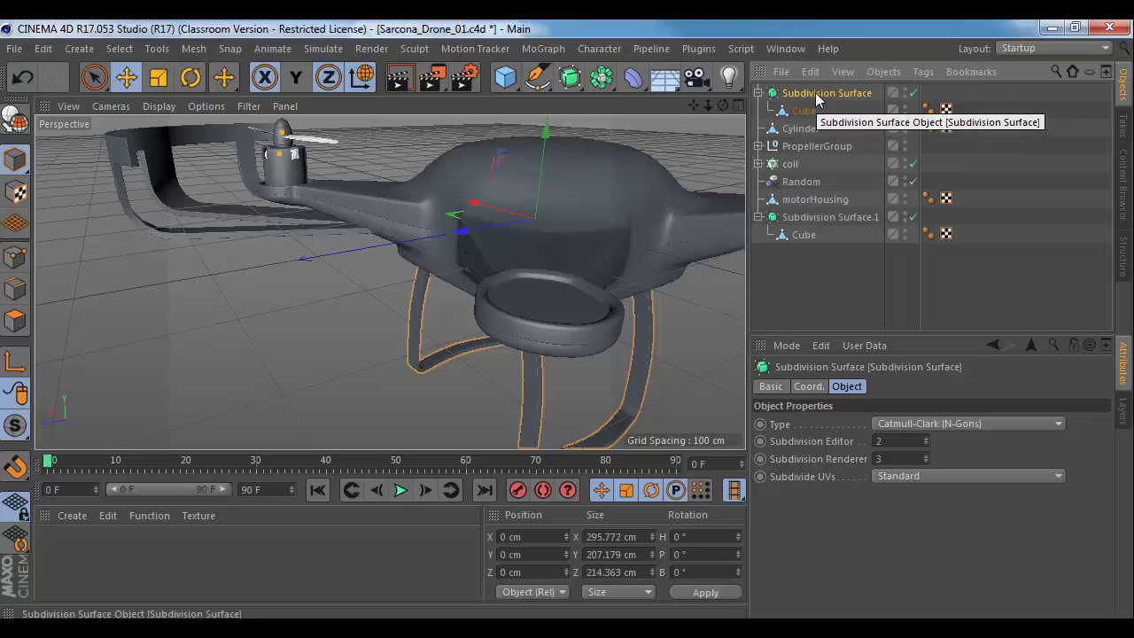
Step: Select the landing-gear Cube, frame its legs in the Right view, and switch to polygon editing
left_click(788, 112)
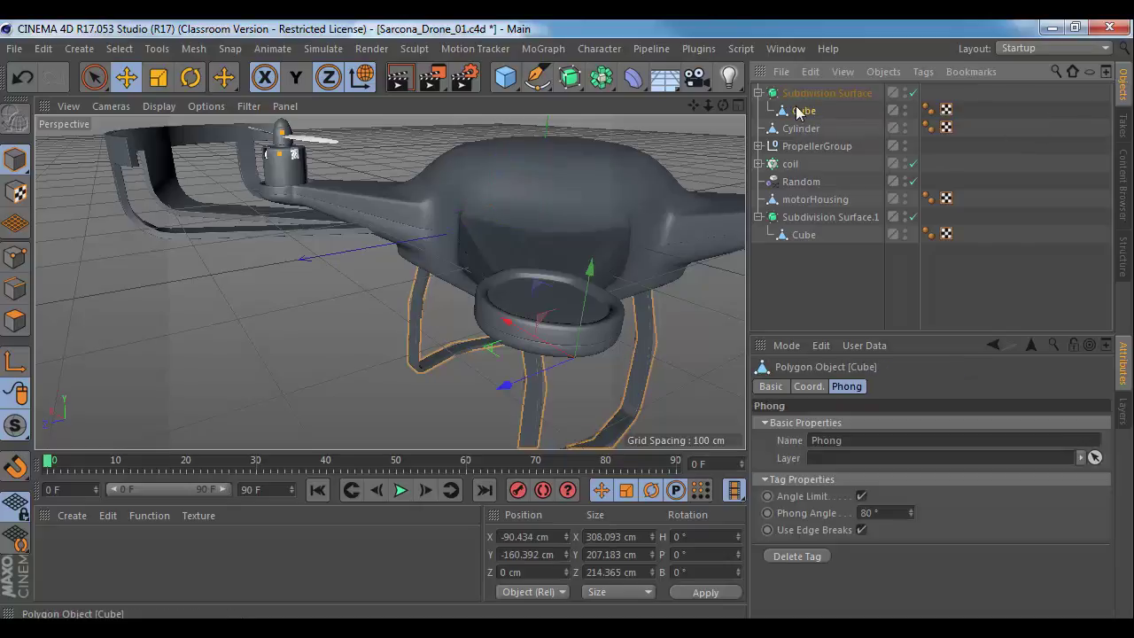
key("o")
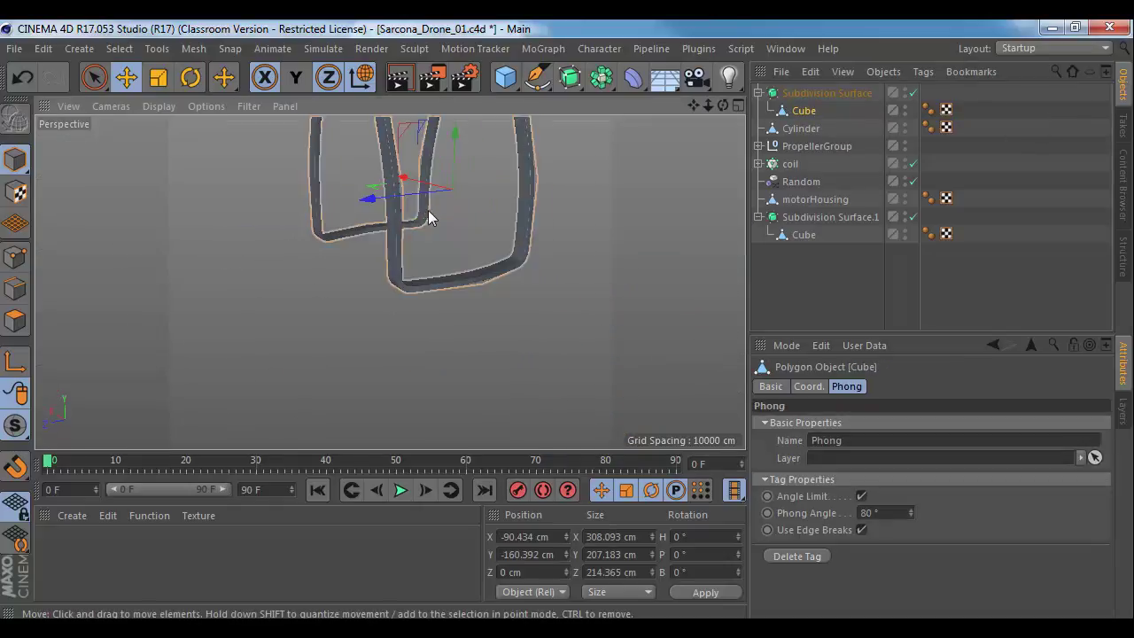
middle_click_drag(499, 209, 497, 287, "alt")
scroll(502, 286, "up", 5)
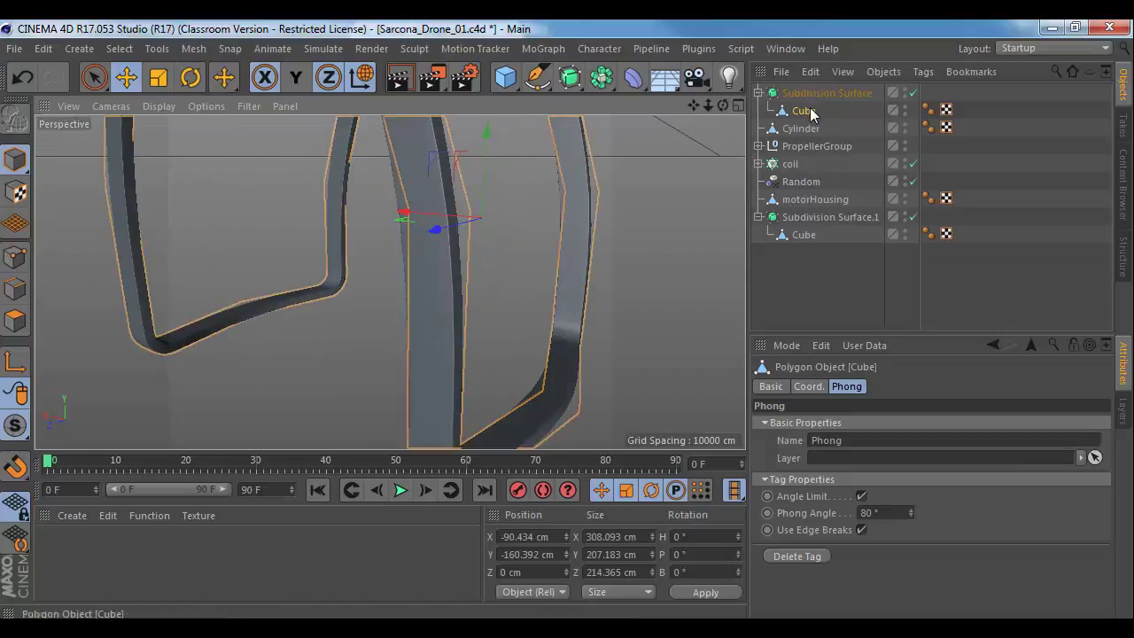
mouse_move(560, 234)
left_mouse_down("alt")
mouse_move(626, 217)
mouse_move(558, 225)
left_mouse_up("alt")
scroll(626, 217, "down", 3)
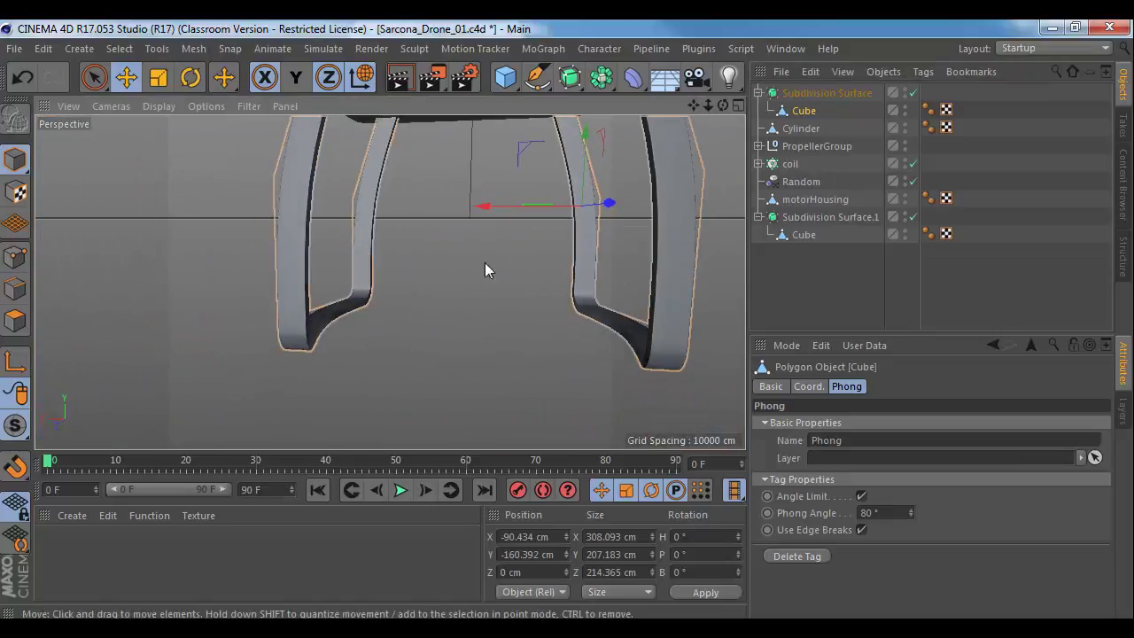
middle_click(485, 262)
middle_click(388, 368)
scroll(237, 391, "up", 6)
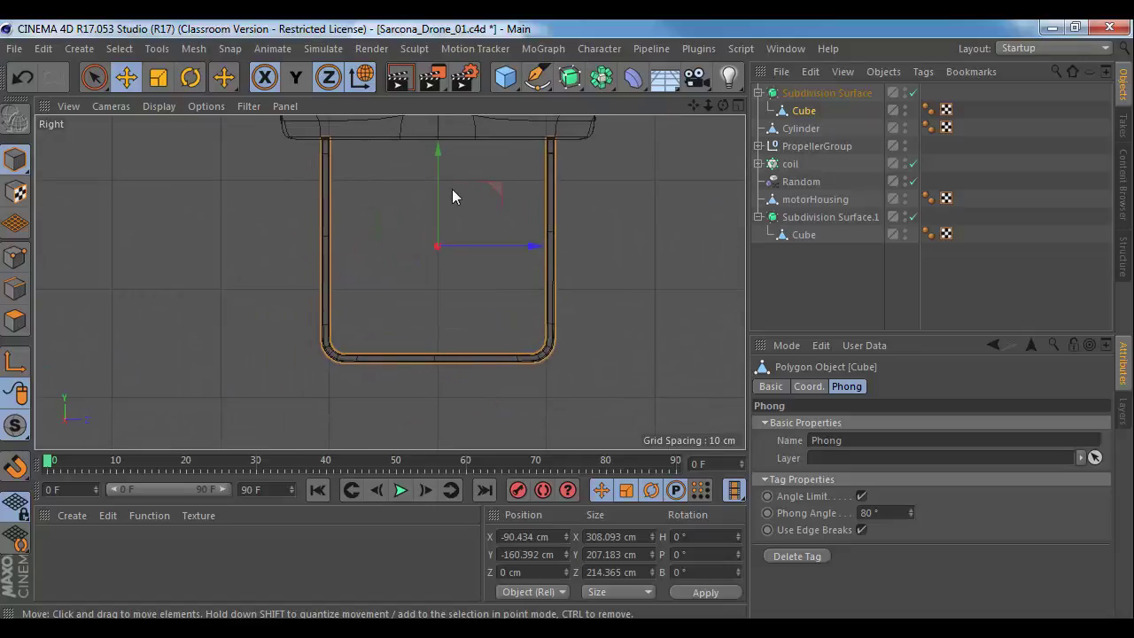
key("k")
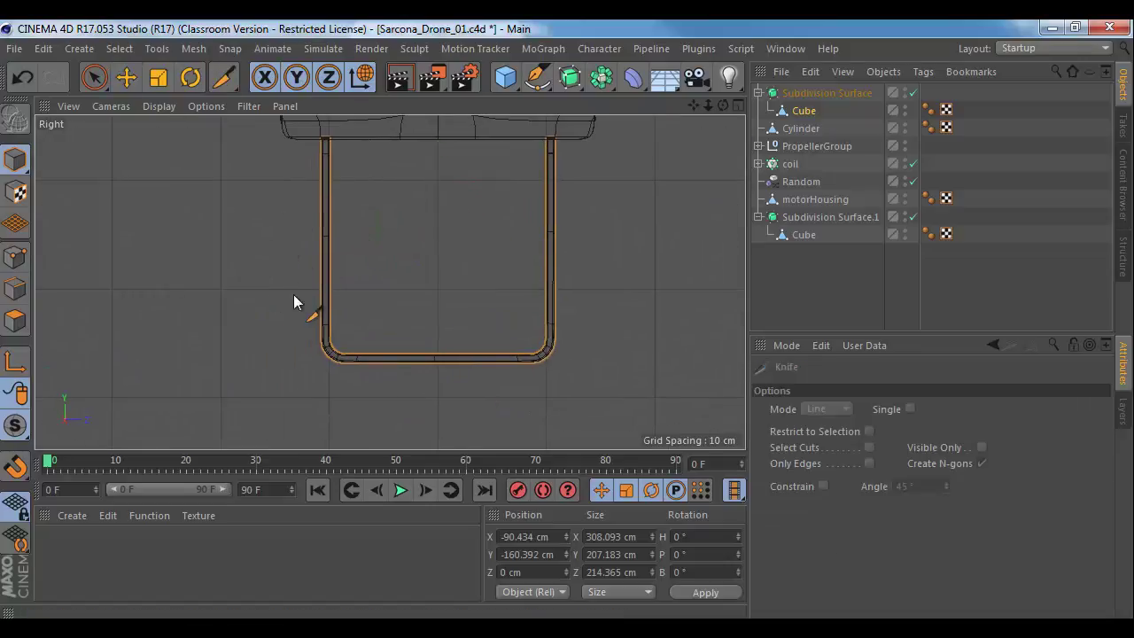
left_click(15, 288)
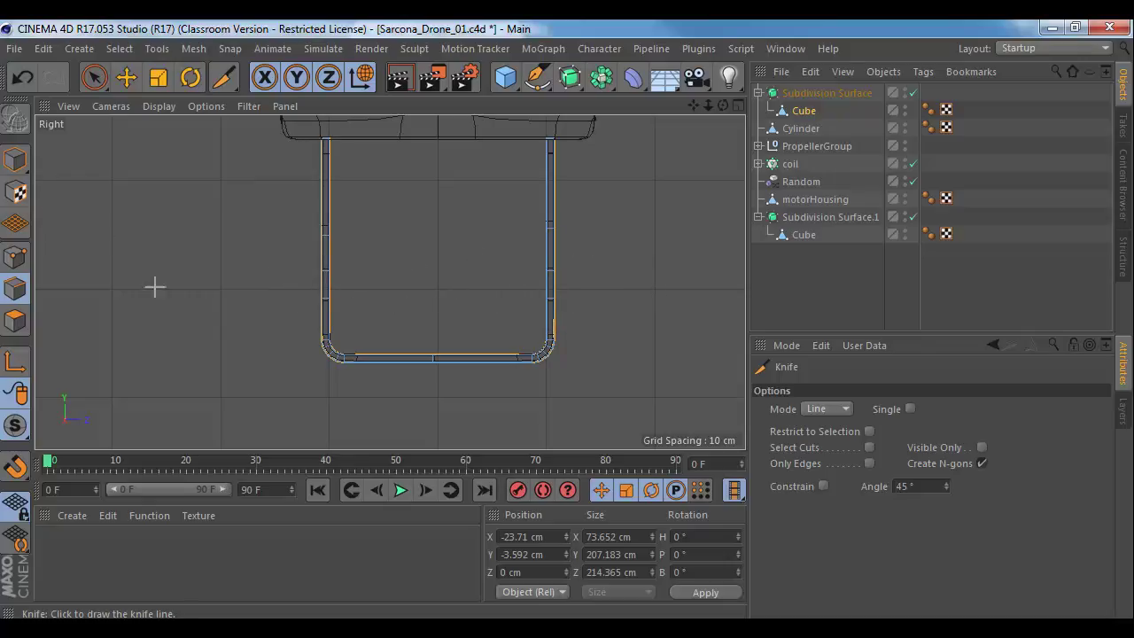
right_click_drag(187, 301, 245, 305, "alt")
left_click(15, 321)
middle_click_drag(372, 315, 247, 331, "alt")
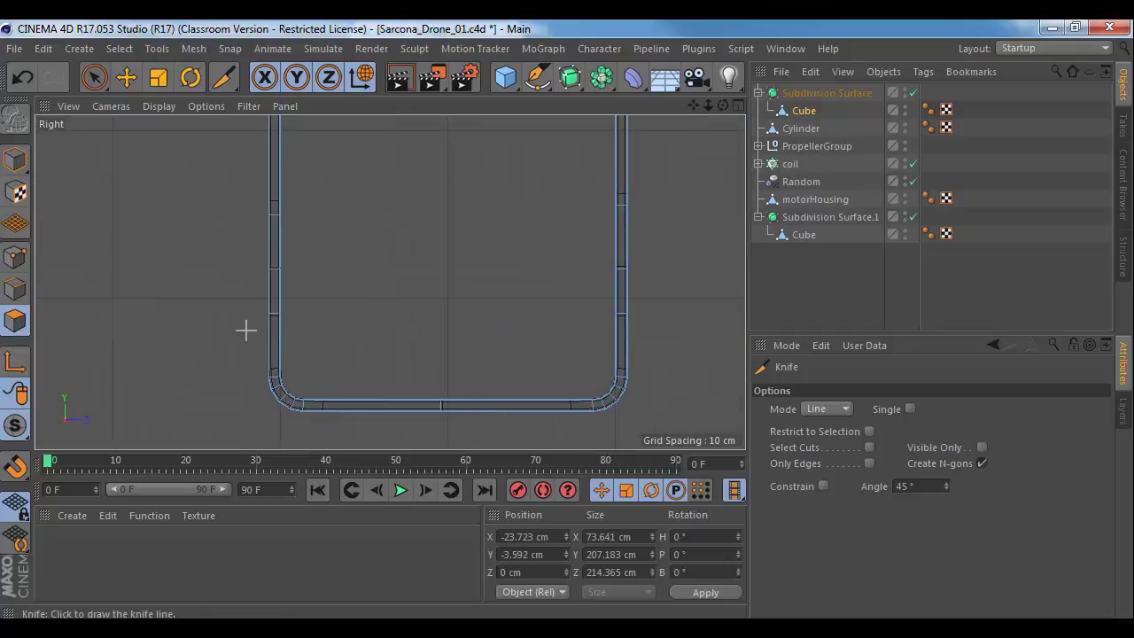
Step: Try selecting the matching narrow polygons on the front and rear legs in the Right view
scroll(275, 310, "up", 2)
key("e")
left_click(279, 270)
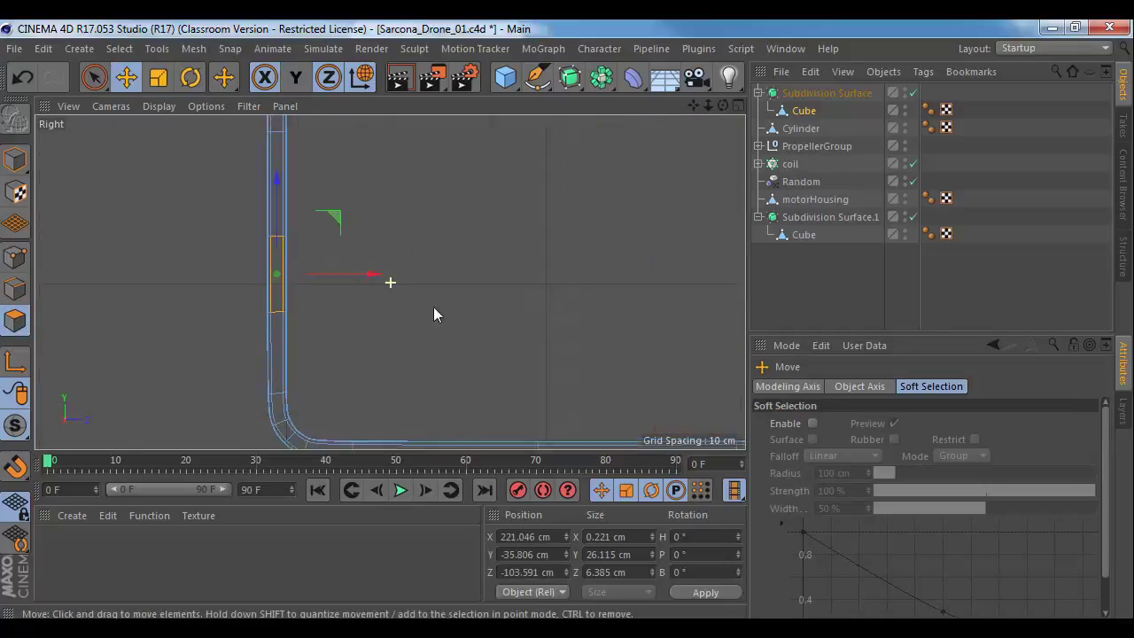
middle_click_drag(434, 307, 181, 327, "alt")
left_click(572, 298, "shift")
middle_click(479, 297)
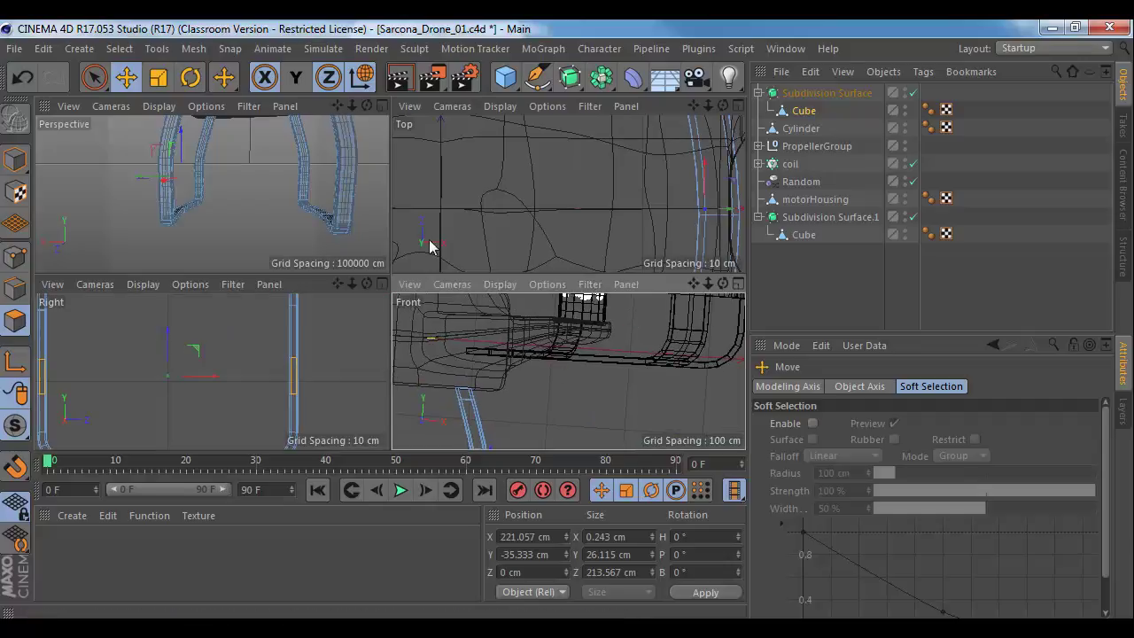
middle_click(310, 169)
left_click_drag(440, 271, 64, 253, "alt")
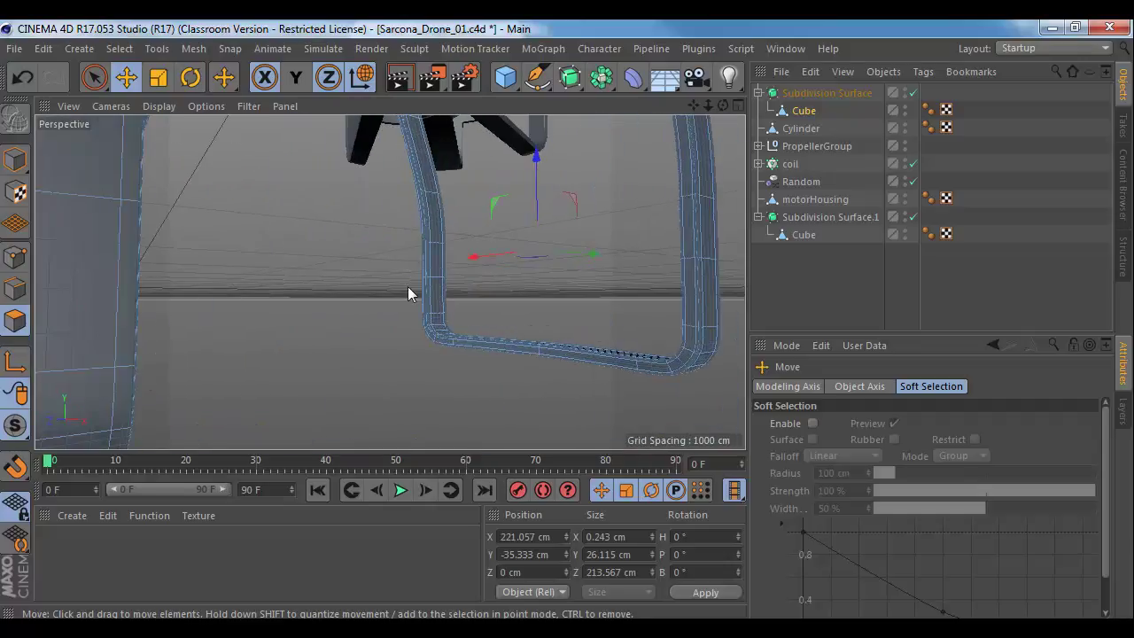
scroll(407, 286, "down", 2)
left_click_drag(390, 281, 423, 253, "alt")
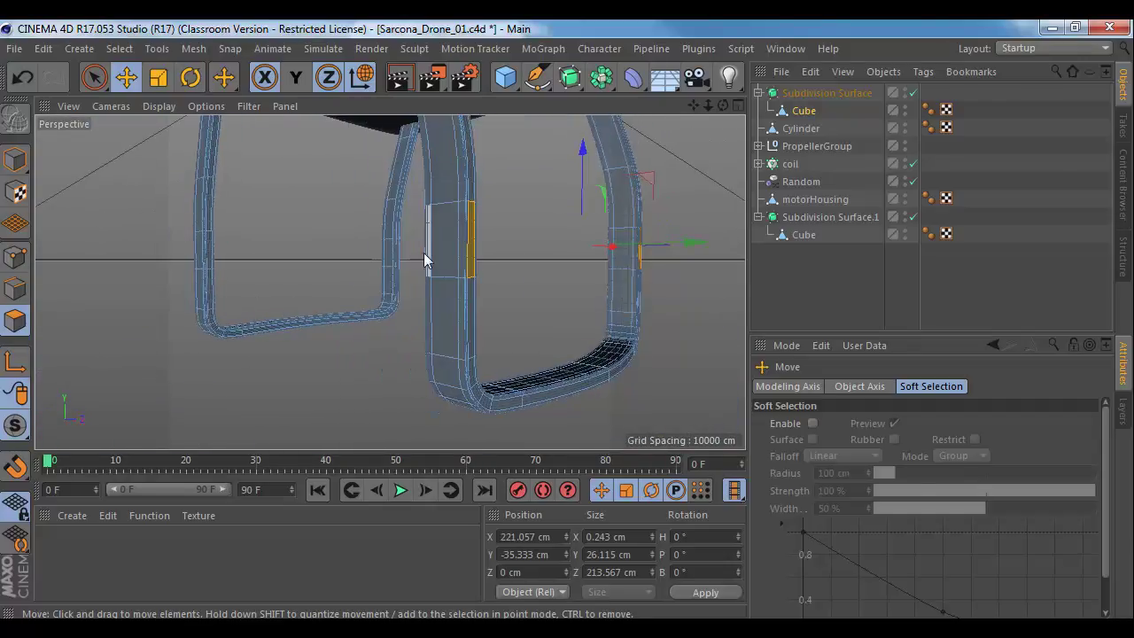
Step: Select the matching outer-face polygons midway down all the landing-gear legs
left_click(444, 230)
left_click_drag(181, 244, 313, 268, "alt")
left_click(165, 265, "shift")
left_click_drag(175, 281, 523, 258, "alt")
left_click(497, 266, "shift")
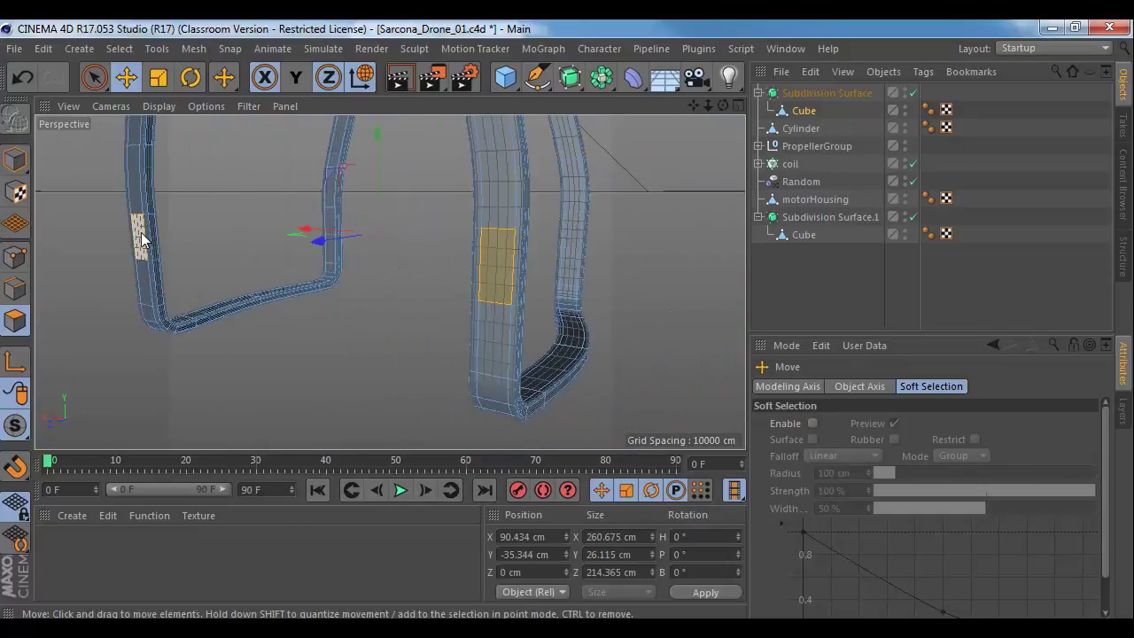
left_click_drag(173, 239, 295, 253, "alt")
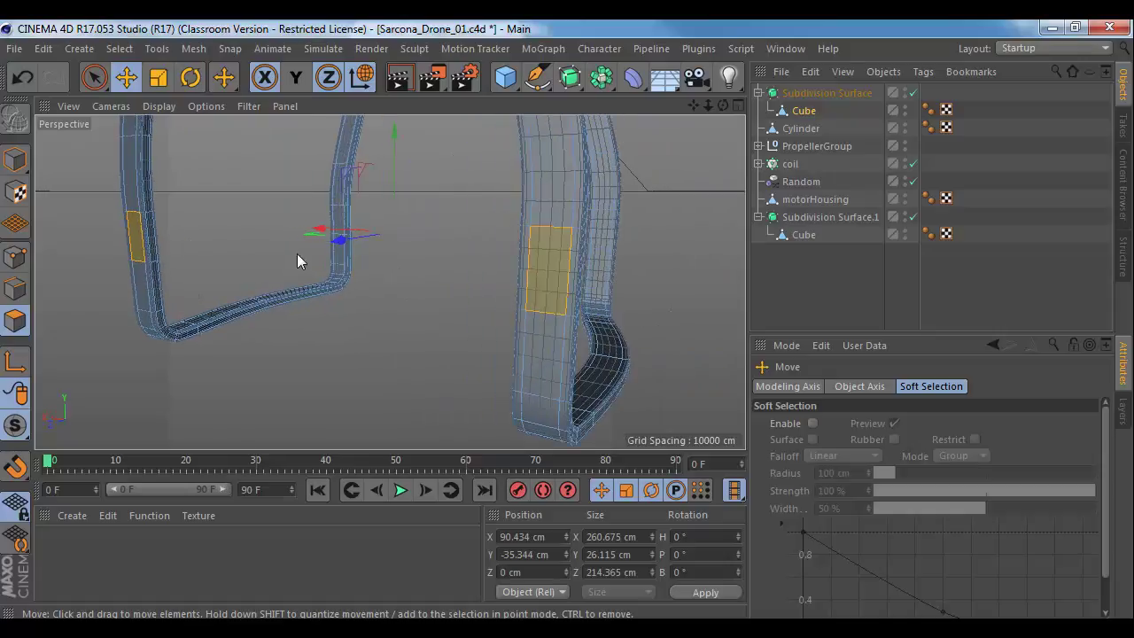
Step: Try extruding the selected outer leg polygons, check them without subdivision, and undo the extrusion and the selection
key("d")
left_click_drag(557, 263, 510, 283)
right_click_drag(524, 281, 606, 284, "alt")
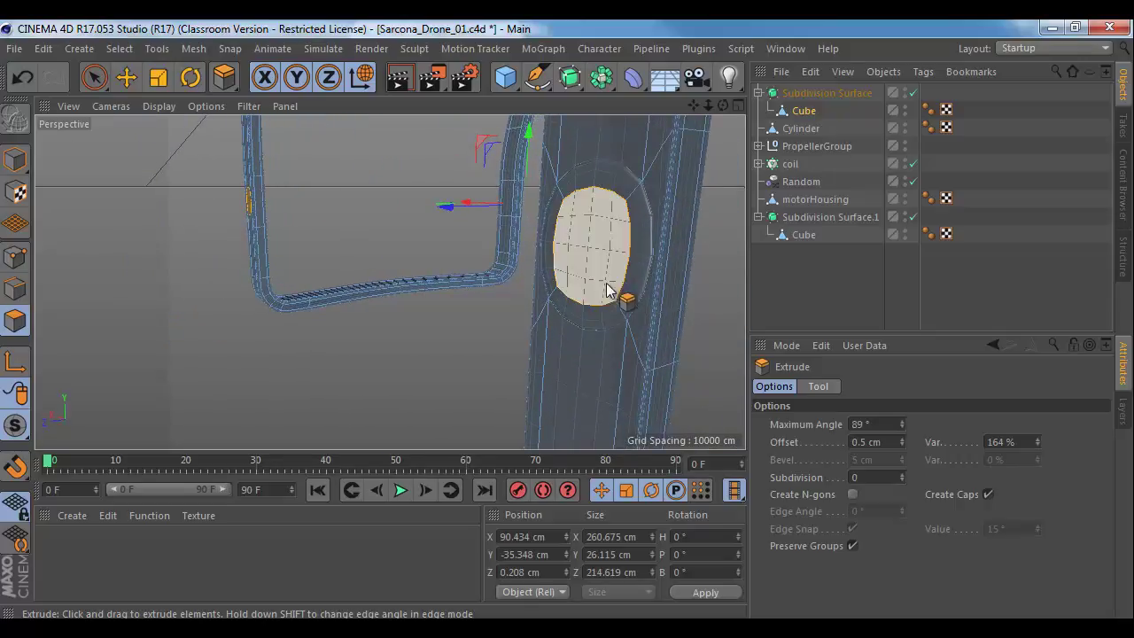
left_click(912, 94)
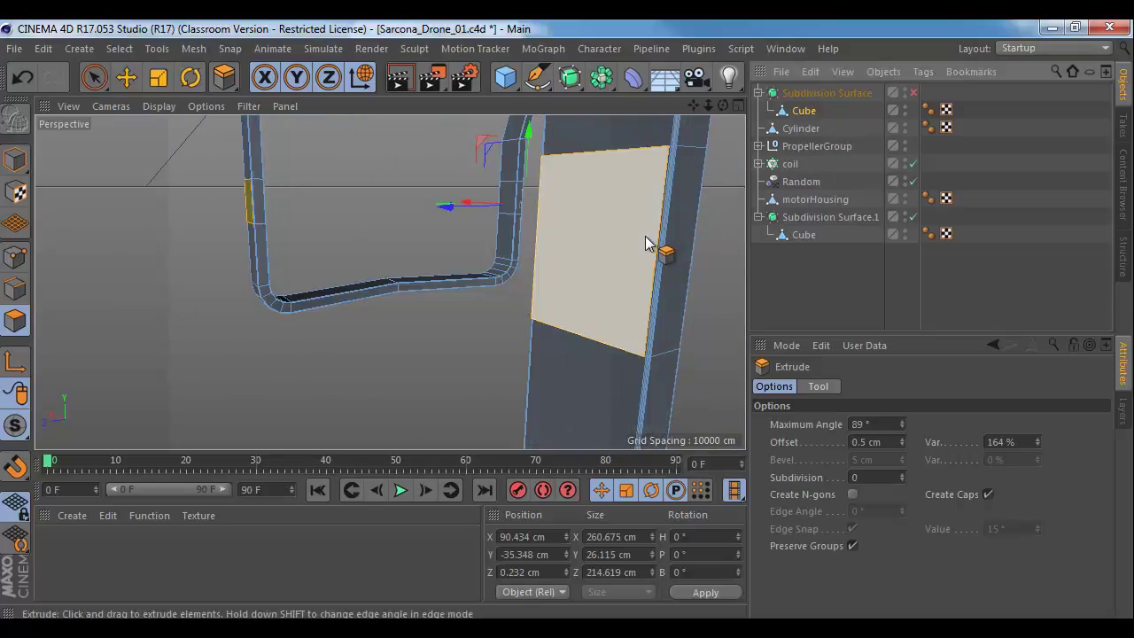
key("ctrl+z")
key("ctrl+z")
key("ctrl+z")
key("ctrl+z")
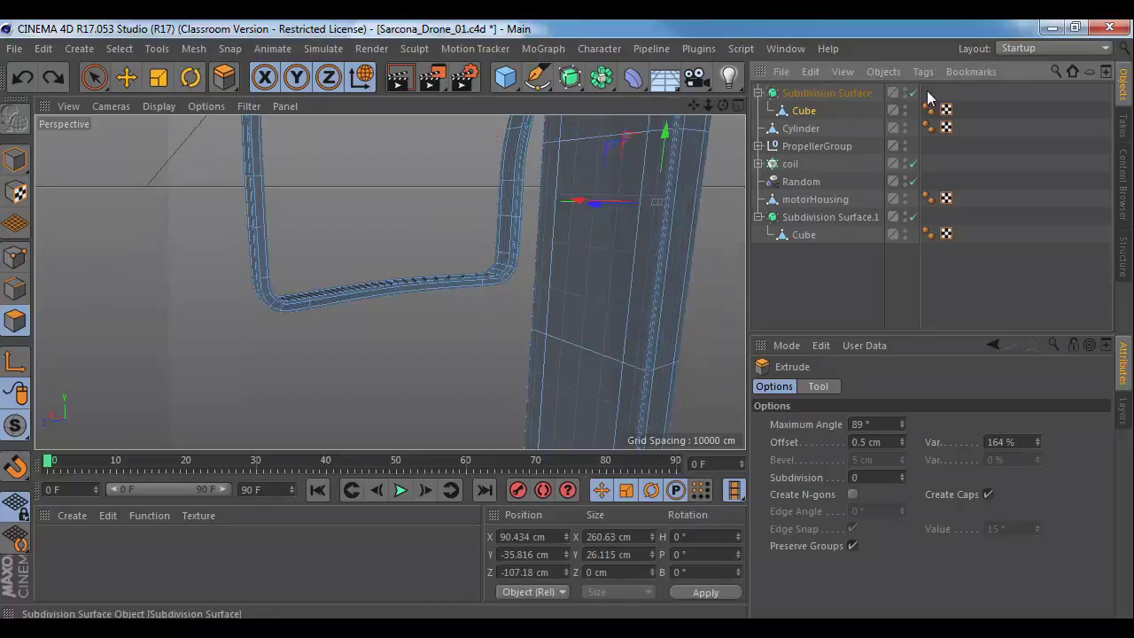
Step: With the landing gear's Subdivision Surface disabled, select the legs' outer polygons and try extruding and scaling them into raised pads
left_click(914, 92)
left_click(556, 262)
left_click_drag(282, 265, 213, 272, "alt")
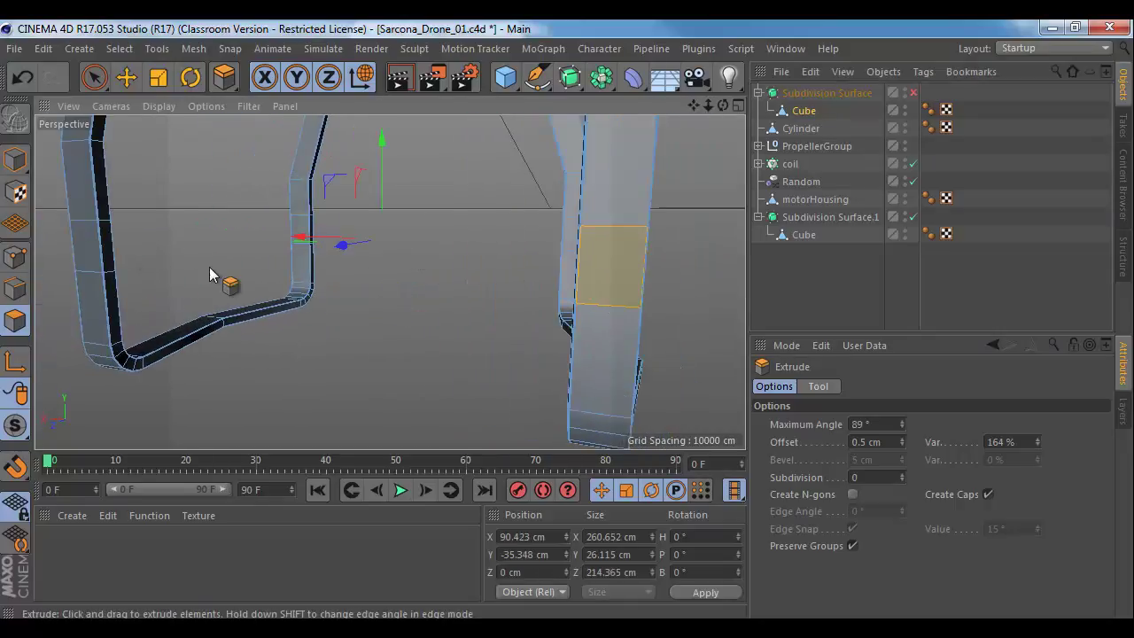
mouse_move(89, 257)
left_mouse_down()
mouse_move(64, 257)
mouse_move(161, 258)
mouse_move(53, 258)
mouse_move(106, 258)
mouse_move(64, 258)
mouse_move(83, 245)
left_mouse_up()
key("t")
left_click_drag(345, 245, 607, 196)
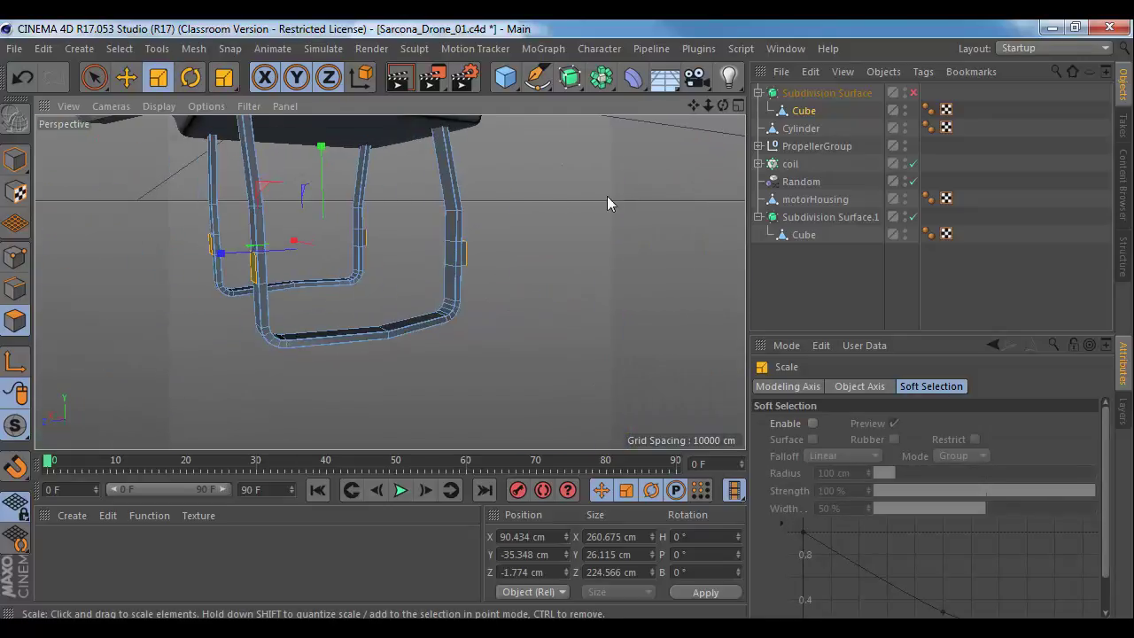
Step: Examine the raised pads on the landing-gear legs in object mode with subdivision enabled, from close up and from a distance
left_click(913, 92)
left_click_drag(457, 213, 543, 214, "alt")
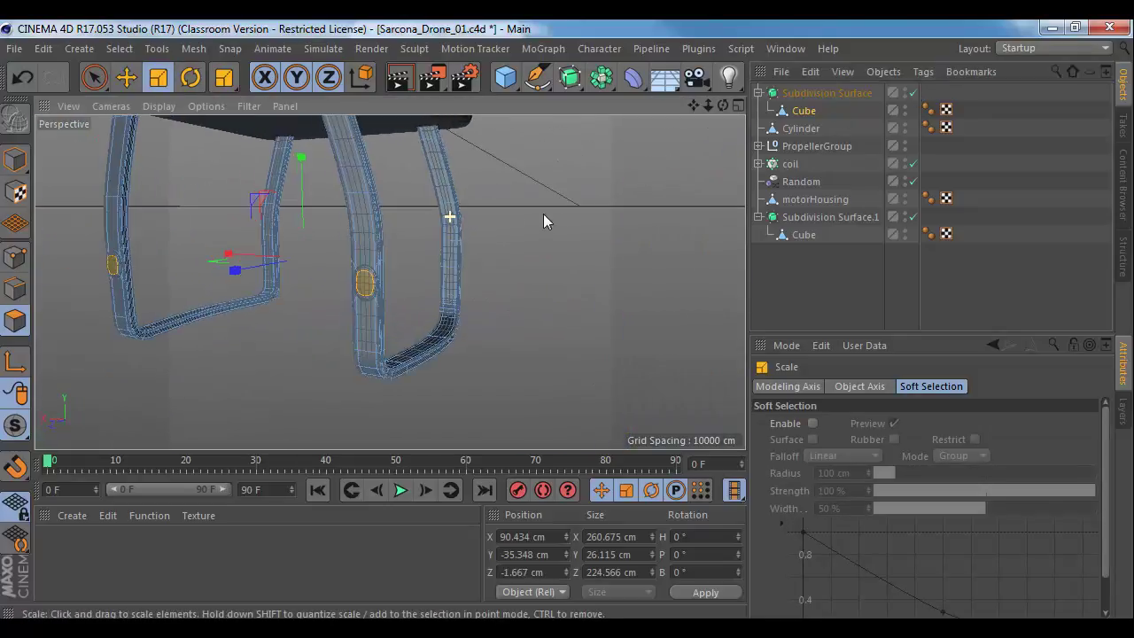
left_click(15, 161)
left_click(415, 276)
left_click_drag(447, 288, 424, 329, "alt")
middle_click_drag(436, 339, 410, 151, "alt")
middle_click_drag(377, 288, 400, 184, "alt")
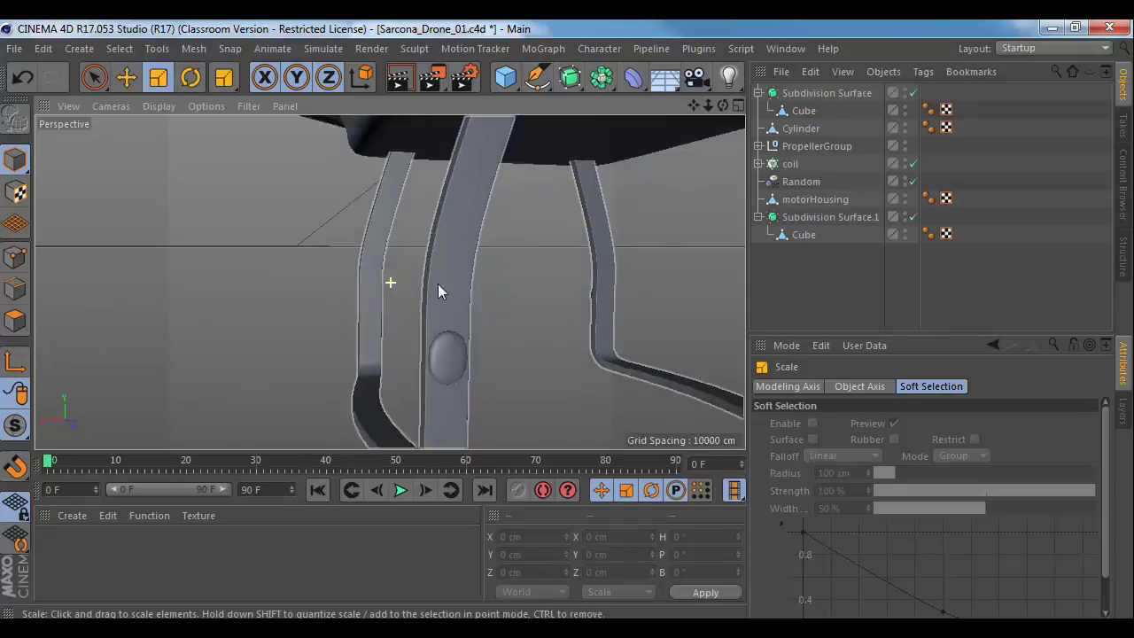
left_click_drag(399, 184, 413, 136, "alt")
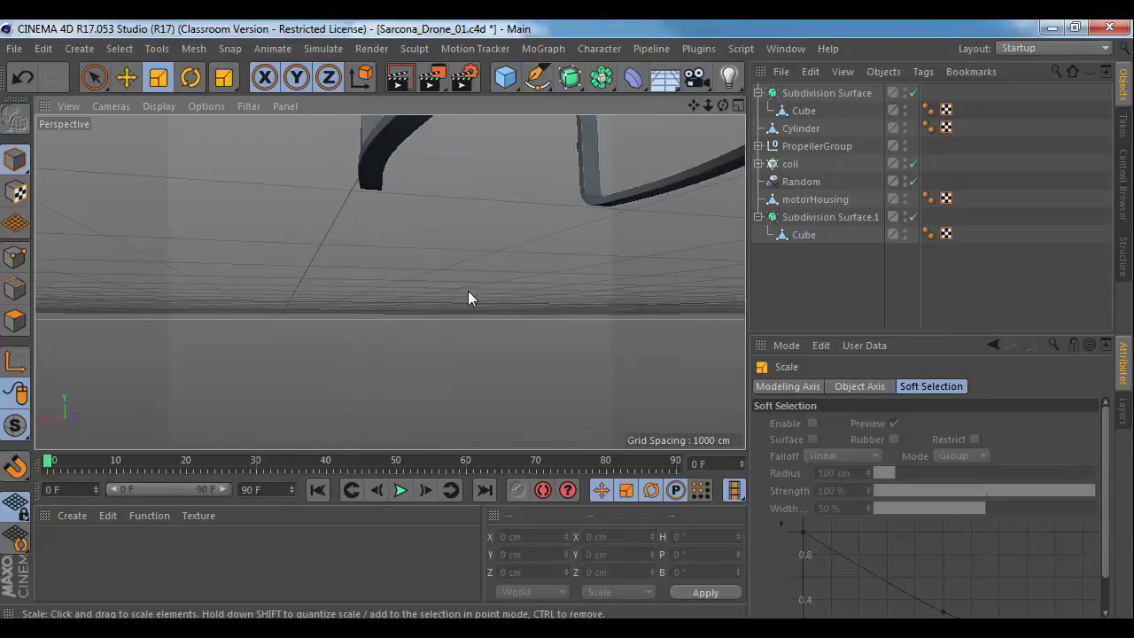
middle_click_drag(547, 245, 384, 363, "alt")
right_click_drag(479, 271, 409, 270, "alt")
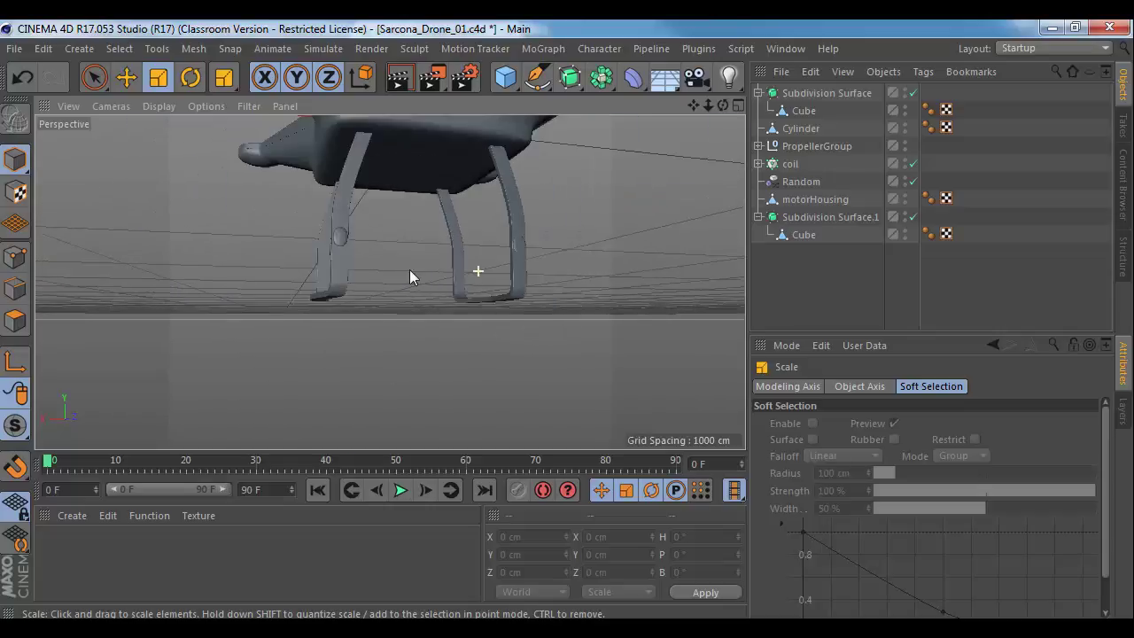
left_click_drag(409, 269, 422, 263, "alt")
Step: Undo the raised pads on the landing-gear legs
key("ctrl+z")
key("ctrl+z")
key("ctrl+z")
key("ctrl+z")
left_click_drag(538, 256, 462, 269, "alt")
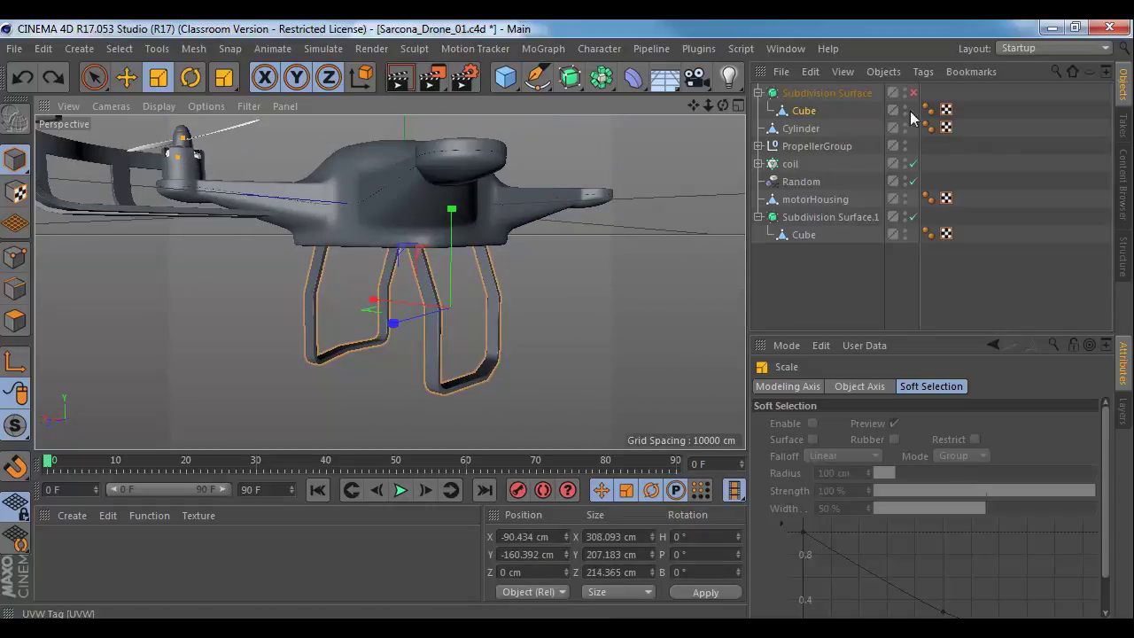
Step: Show mesh lines over the shaded model and re-enable the landing gear's Subdivision Surface
left_click(823, 95)
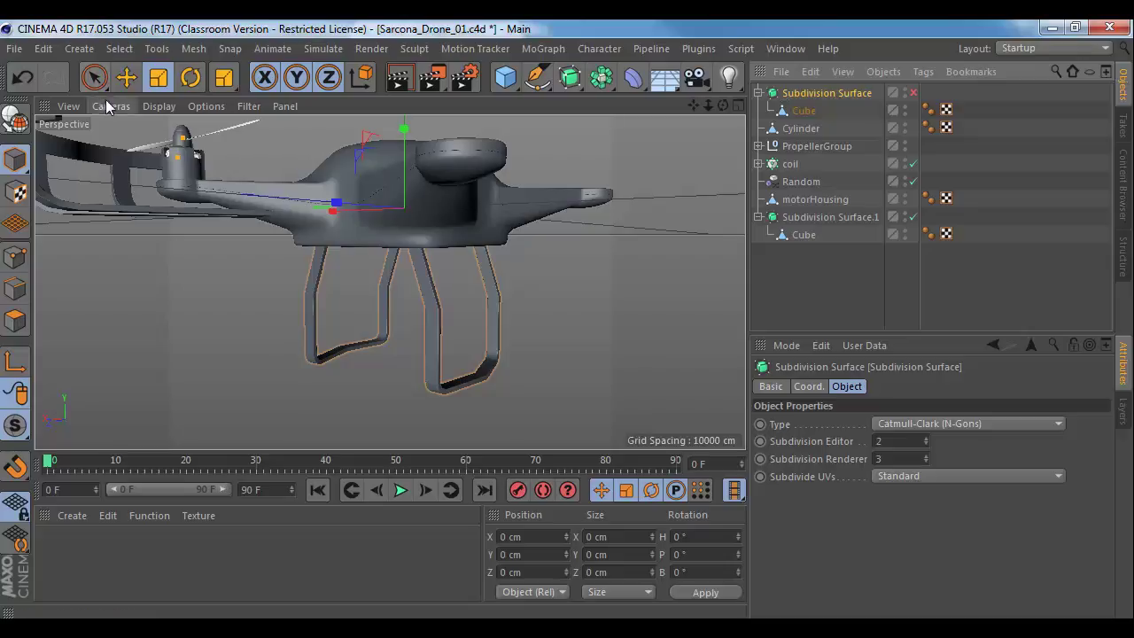
left_click(159, 106)
left_click(204, 149)
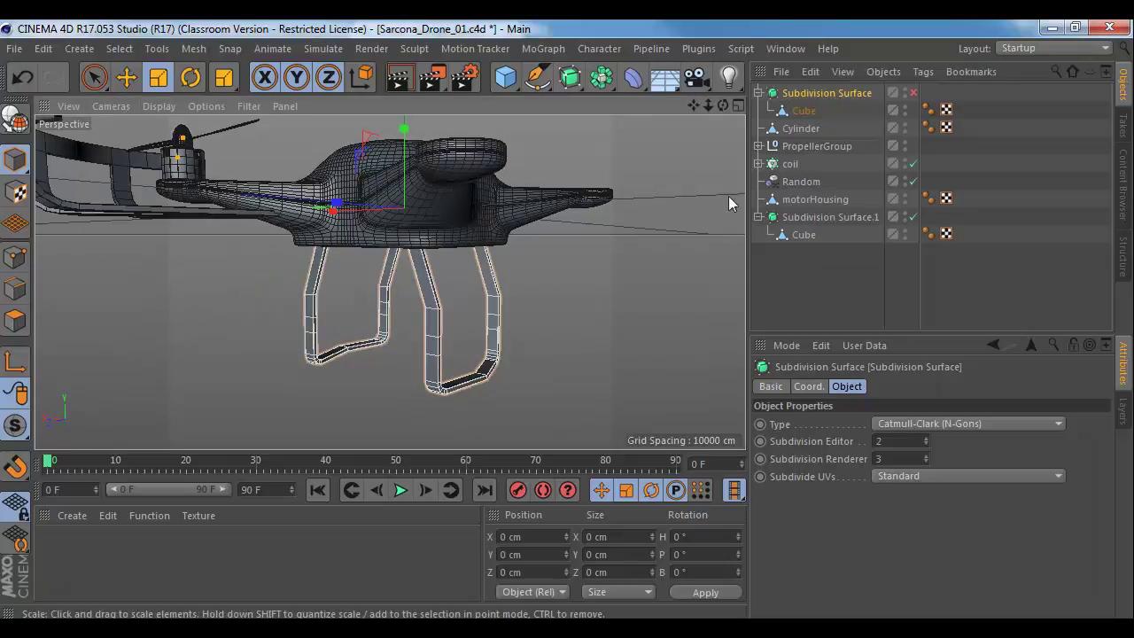
left_click(913, 92)
Step: Compare the landing gear's mesh density with its Subdivision Surface turned off and on
scroll(401, 310, "up", 2)
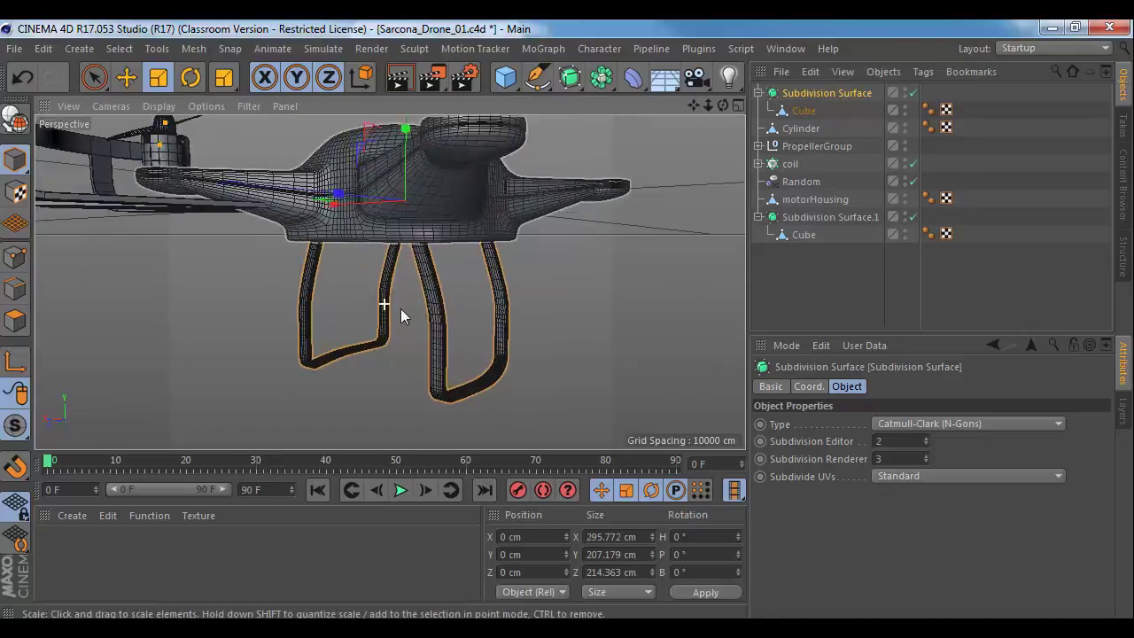
scroll(401, 308, "up", 3)
scroll(448, 311, "down", 3)
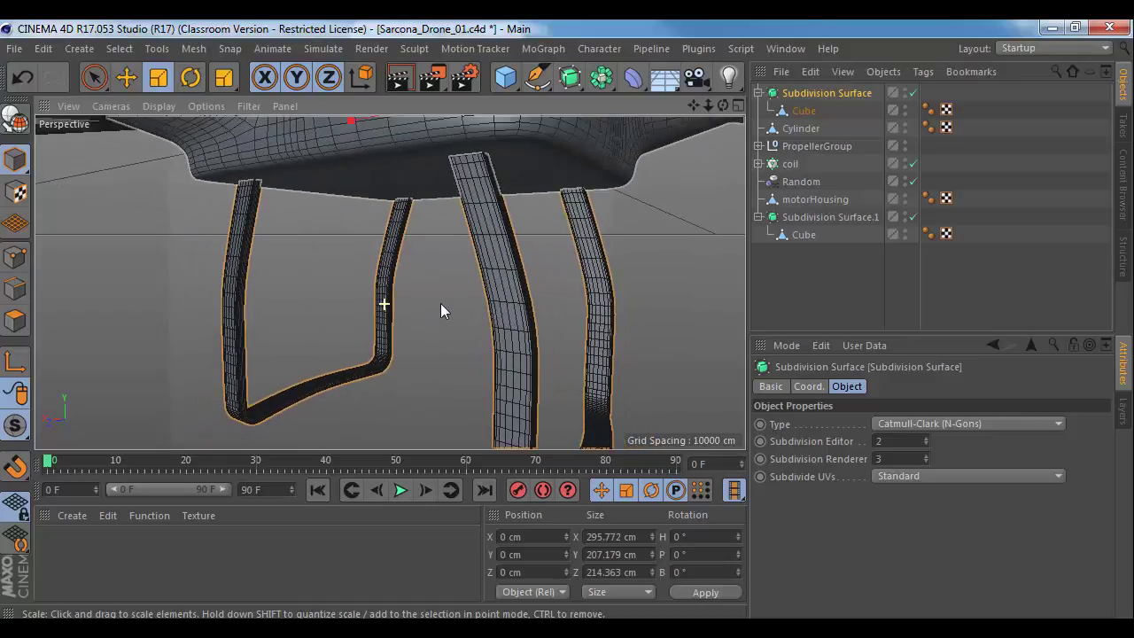
left_click(913, 93)
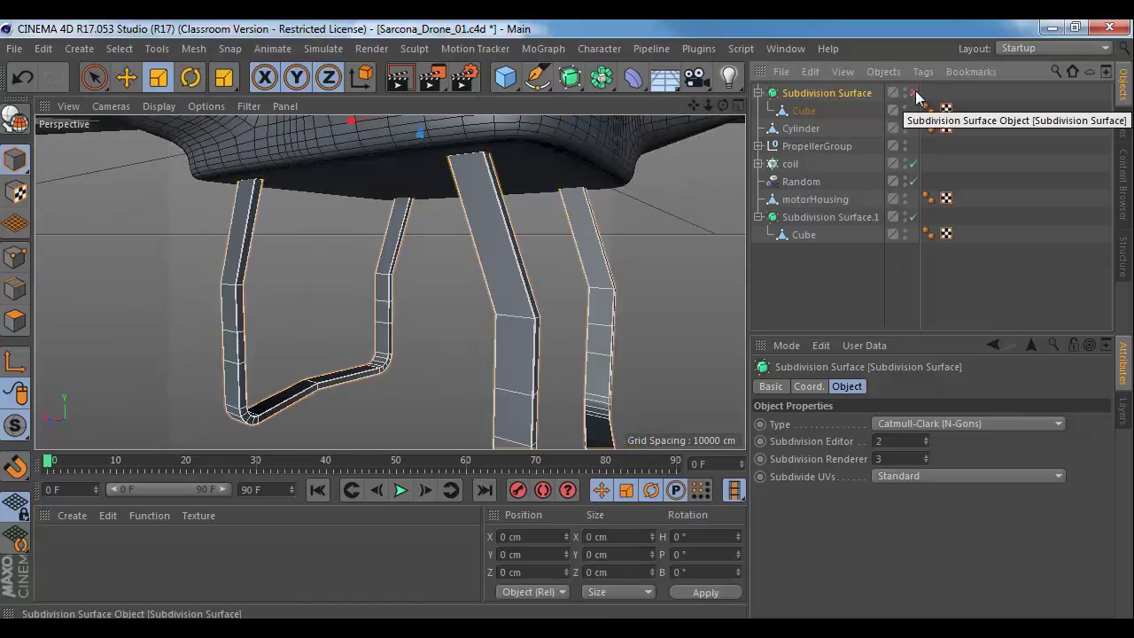
left_click(913, 93)
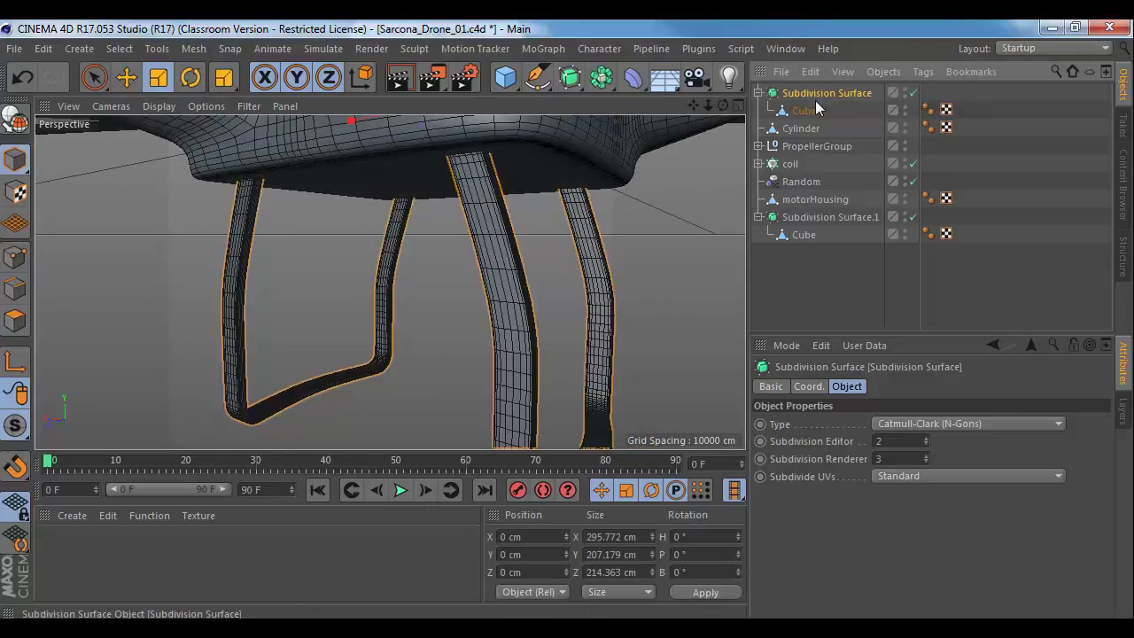
scroll(608, 183, "down", 5)
left_click_drag(524, 292, 469, 316, "alt")
Step: Identify the coil, Random and motorHousing objects as the motor parts and add a Symmetry object for mirroring them
left_click(807, 203)
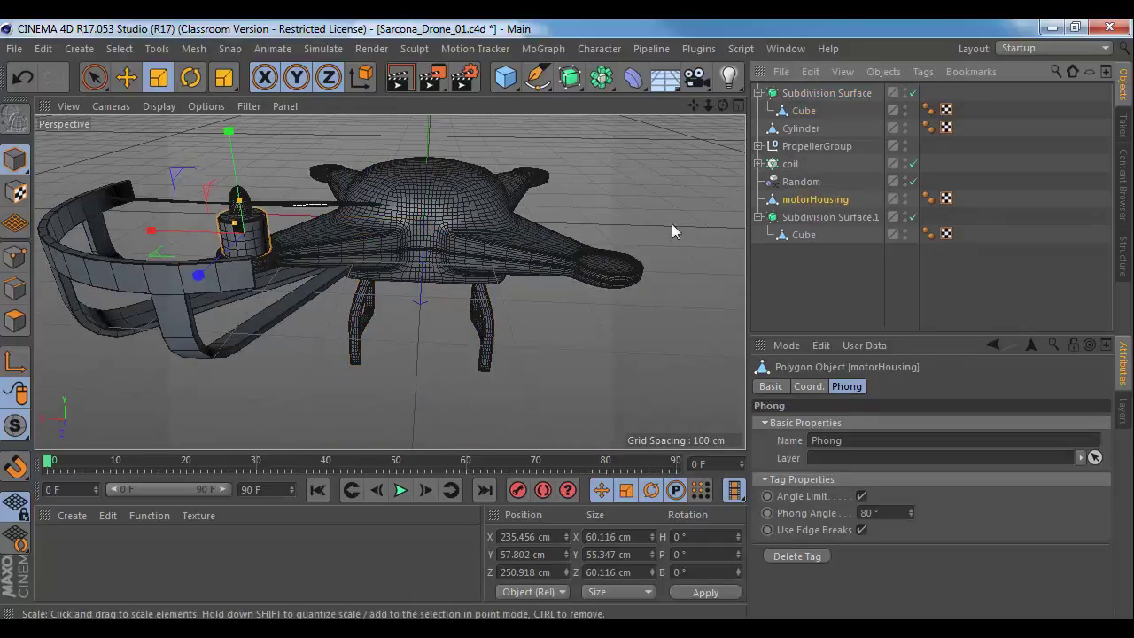
left_click_drag(532, 218, 521, 263, "alt")
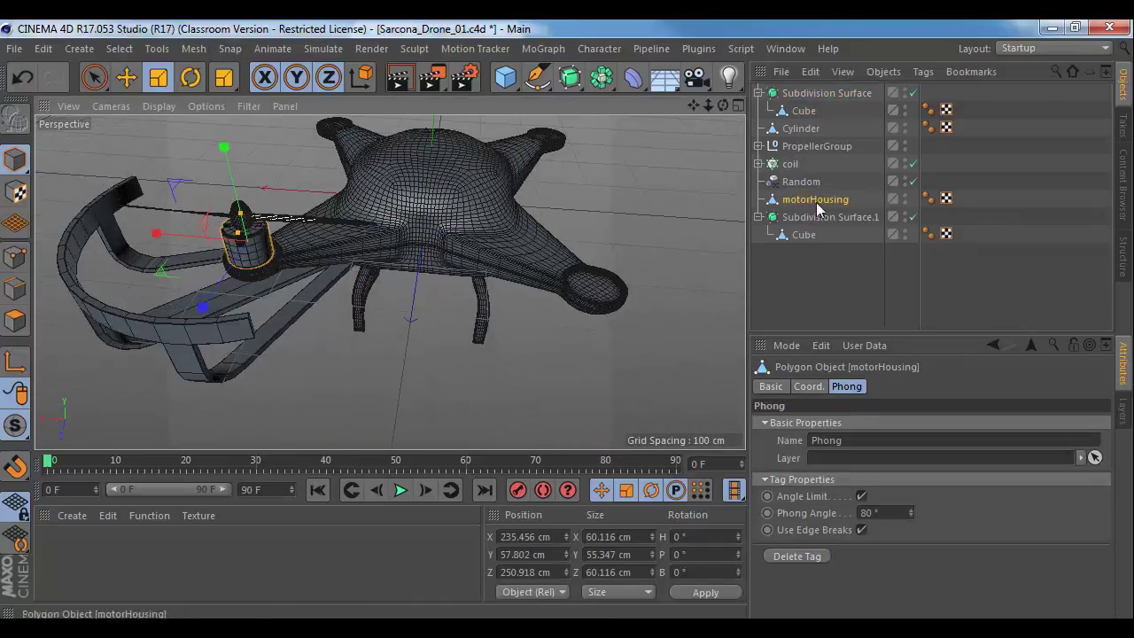
left_click(790, 165, "shift")
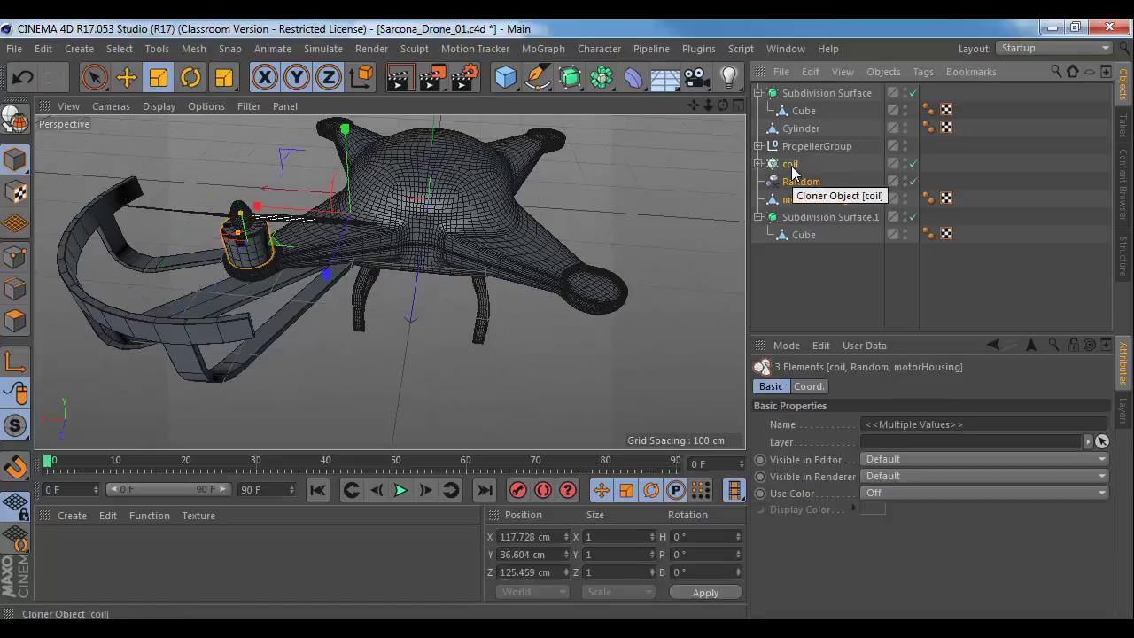
left_click_drag(584, 221, 537, 217, "alt")
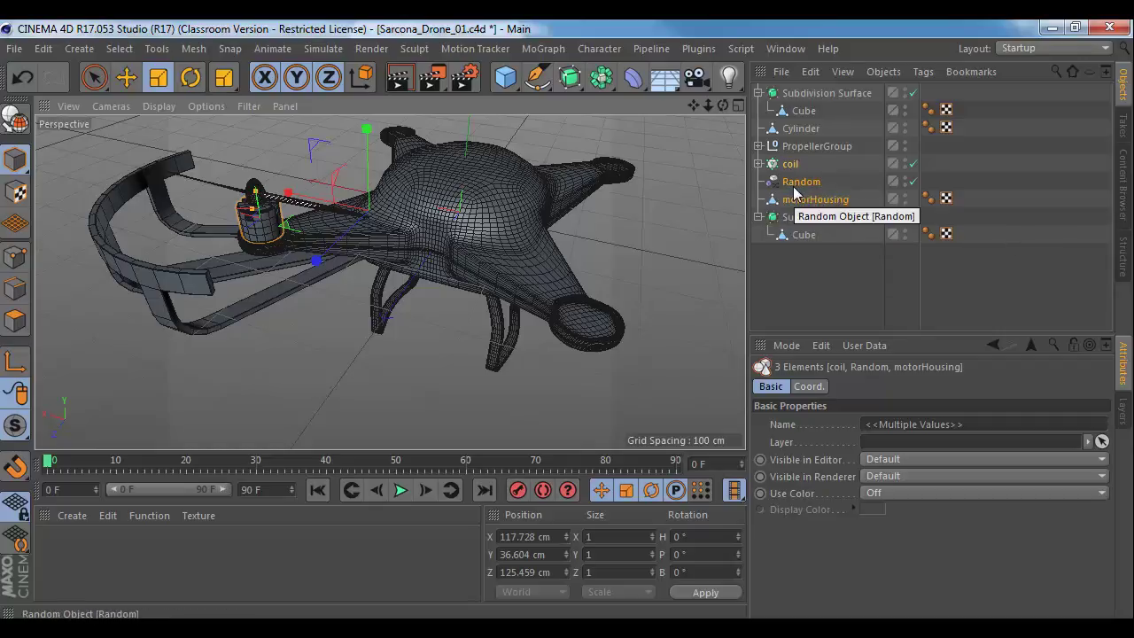
left_click(601, 77)
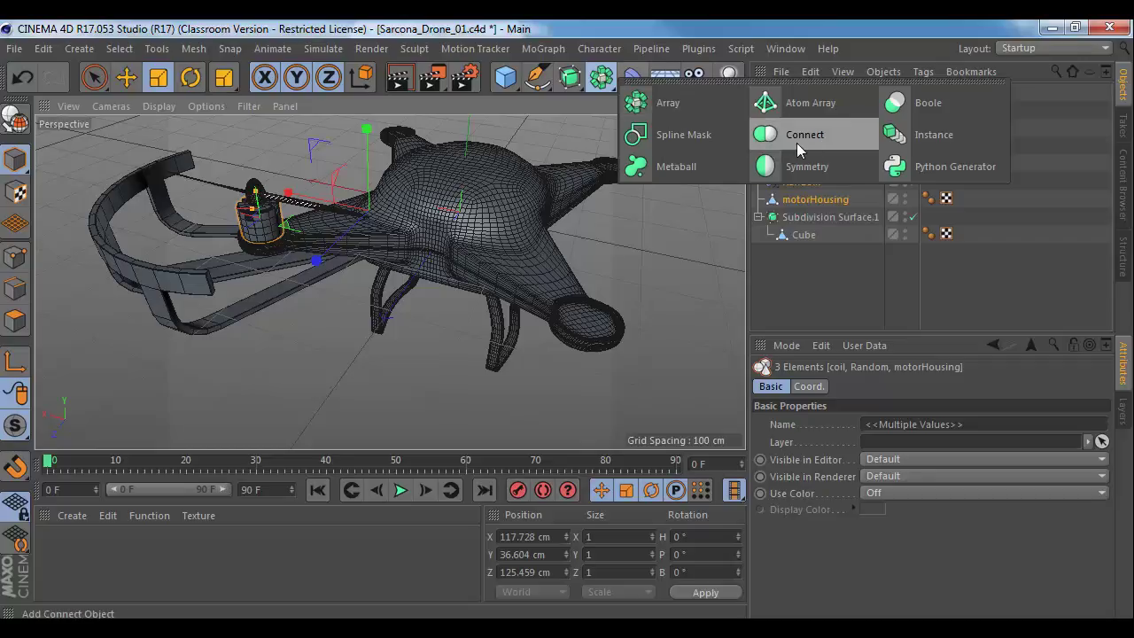
left_click(843, 155)
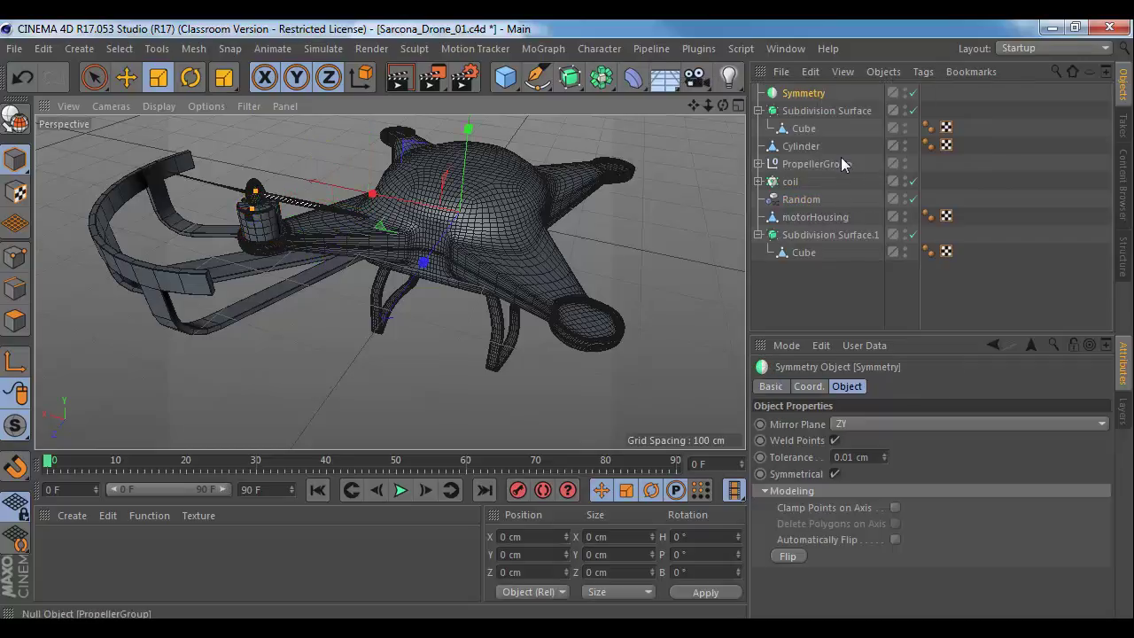
Step: Group coil, Random and motorHousing into a null and place it under the Symmetry object
left_click(804, 186)
left_click(803, 214, "shift")
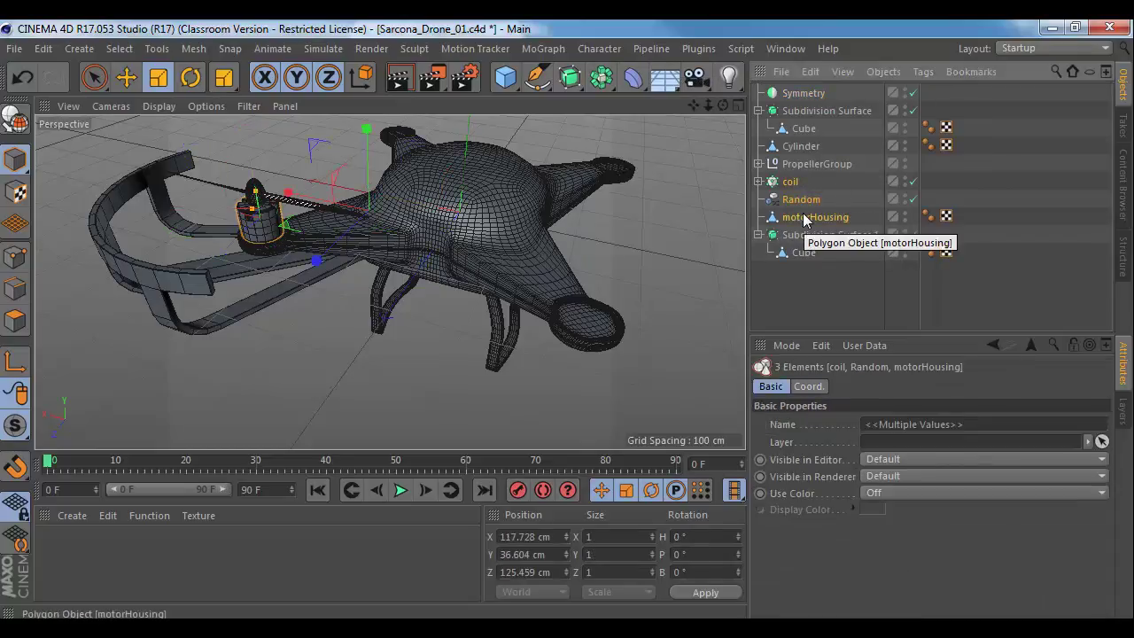
key("alt+g")
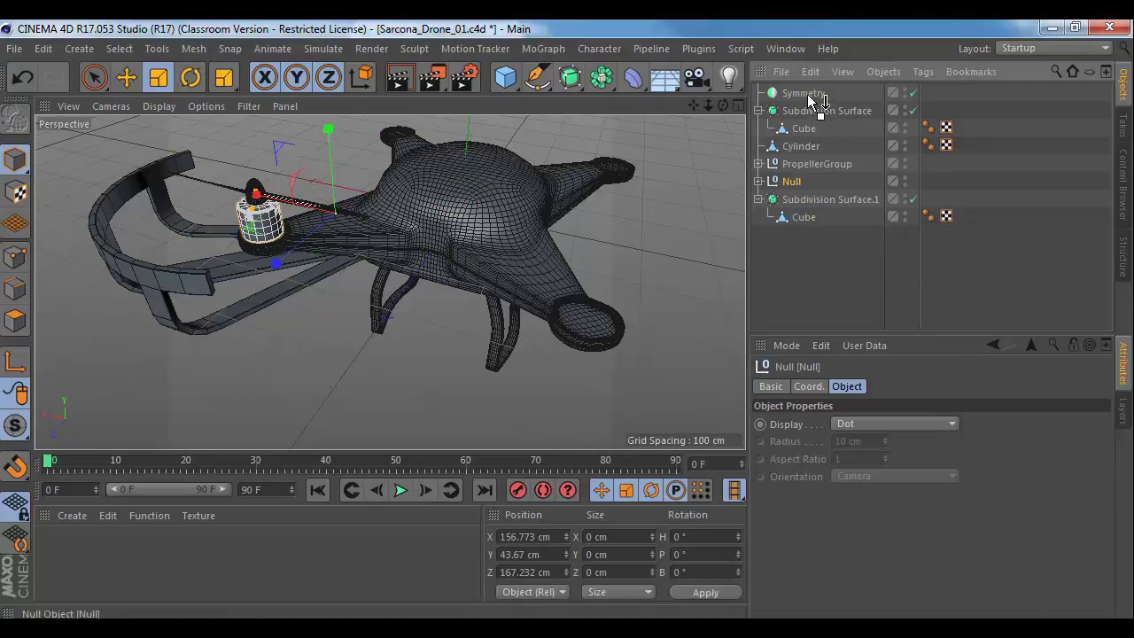
left_click_drag(808, 96, 807, 95)
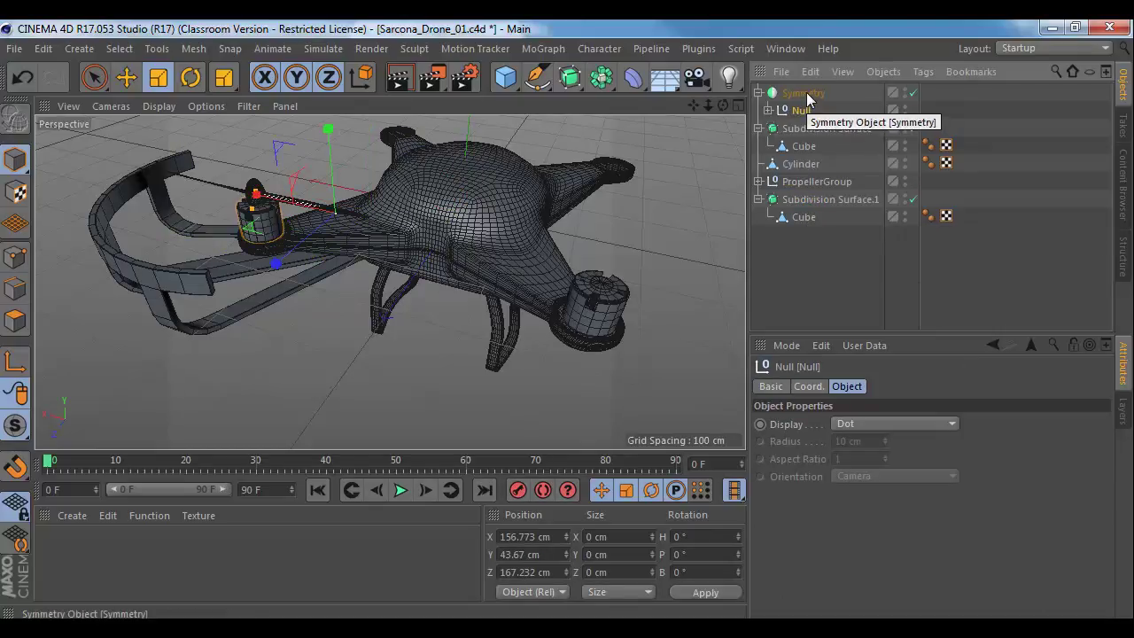
left_click_drag(636, 187, 354, 232, "alt")
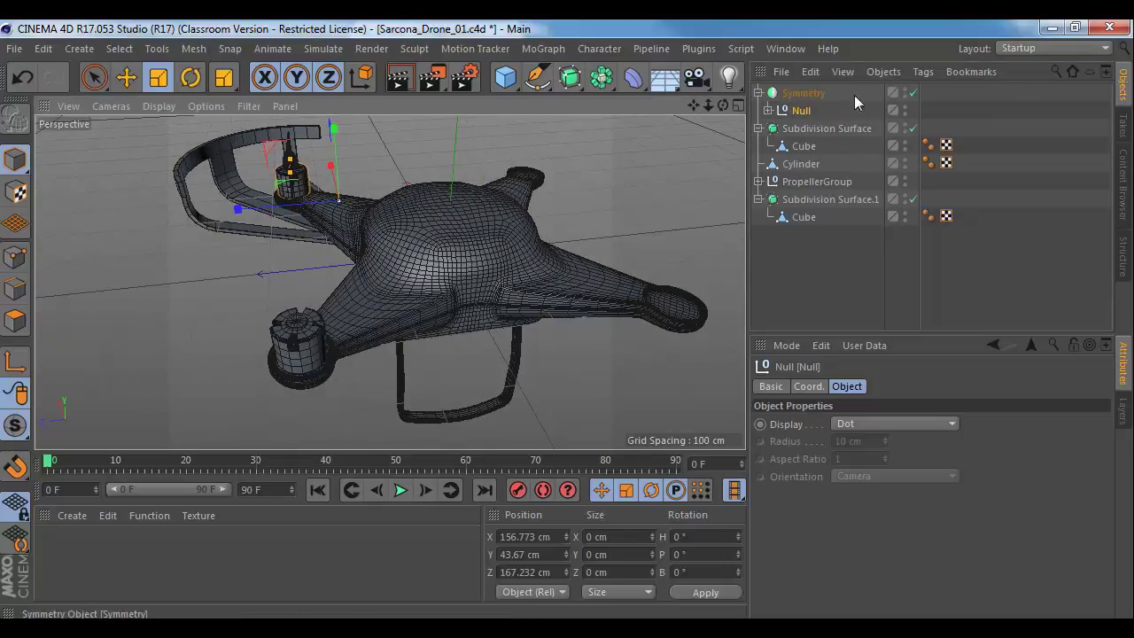
Step: Add a second Symmetry object, nest the first one inside it, and set its mirror plane to XY
left_click(803, 93)
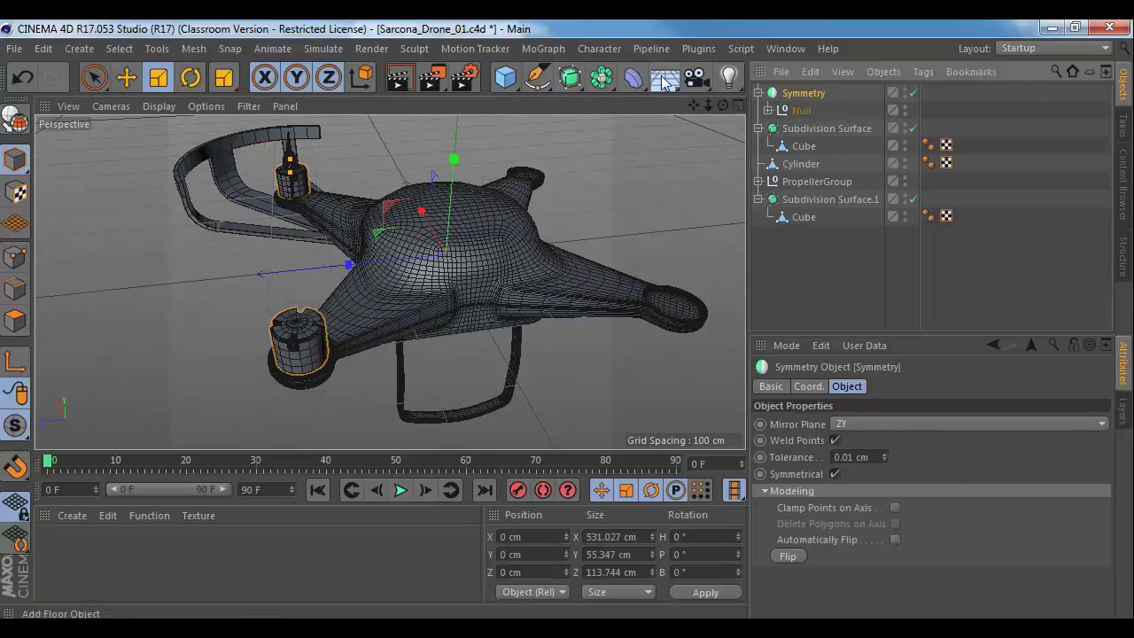
left_click(601, 79)
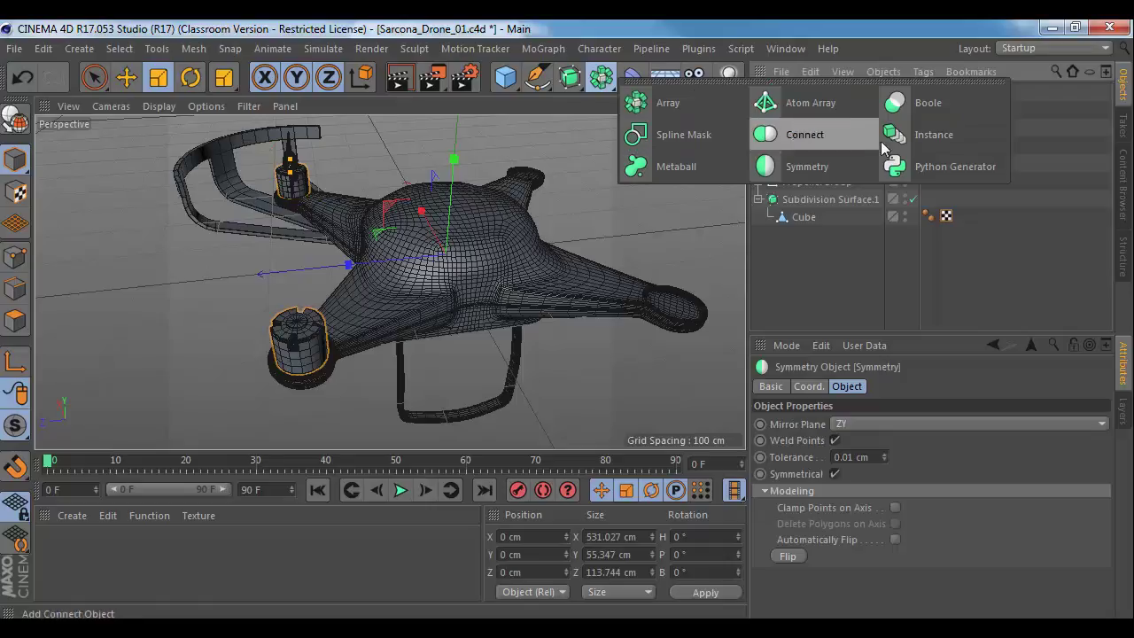
left_click(824, 166)
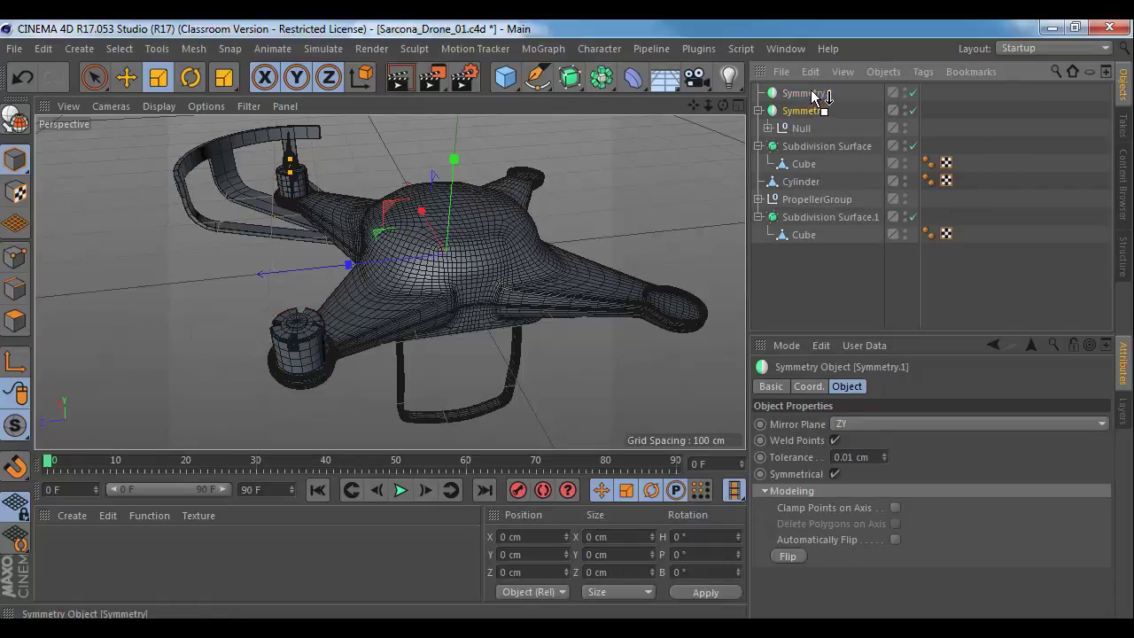
left_click_drag(812, 93, 813, 94)
left_click(845, 423)
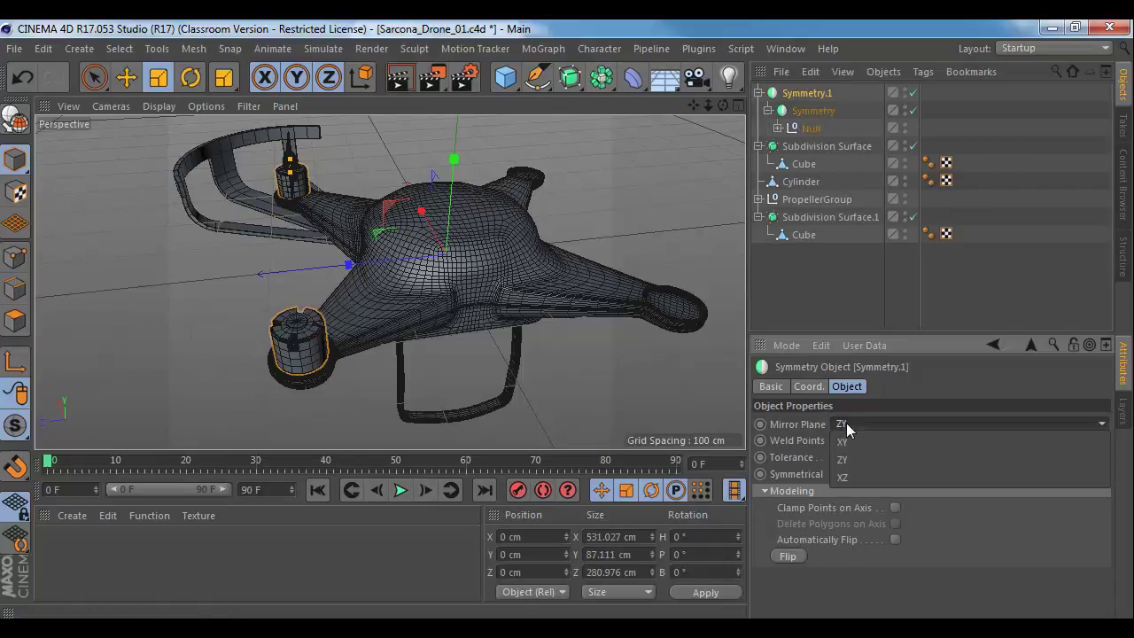
left_click(850, 443)
left_click_drag(731, 333, 603, 268, "alt")
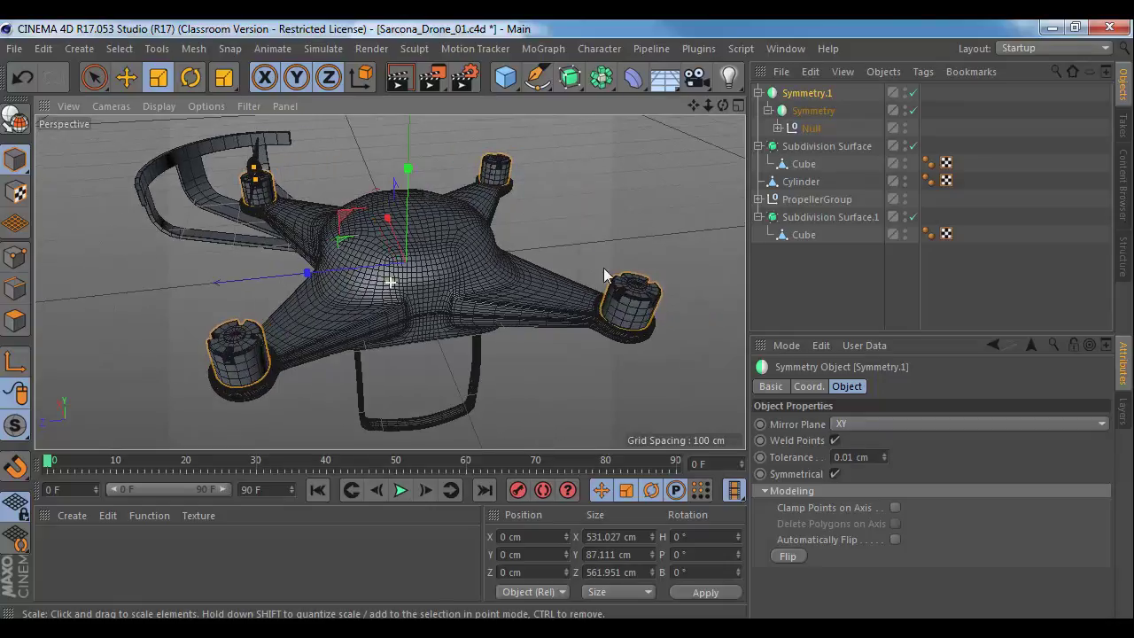
Step: Inspect the contents of the mirrored motor null and its coil cloner in the object hierarchy
left_click(778, 128)
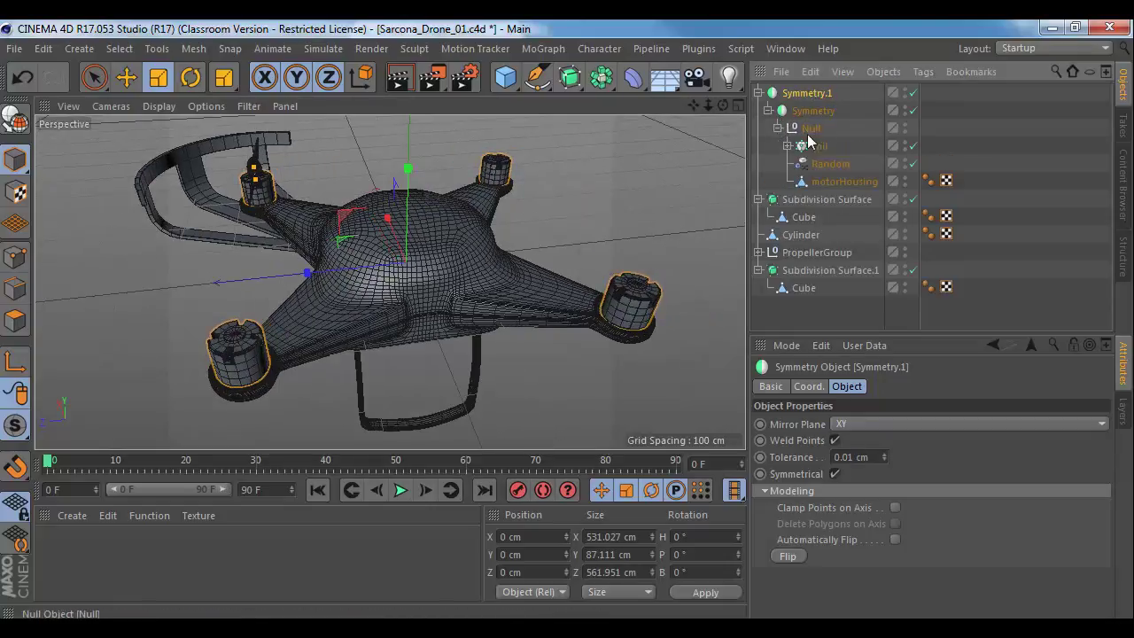
left_click(787, 145)
left_click(787, 145)
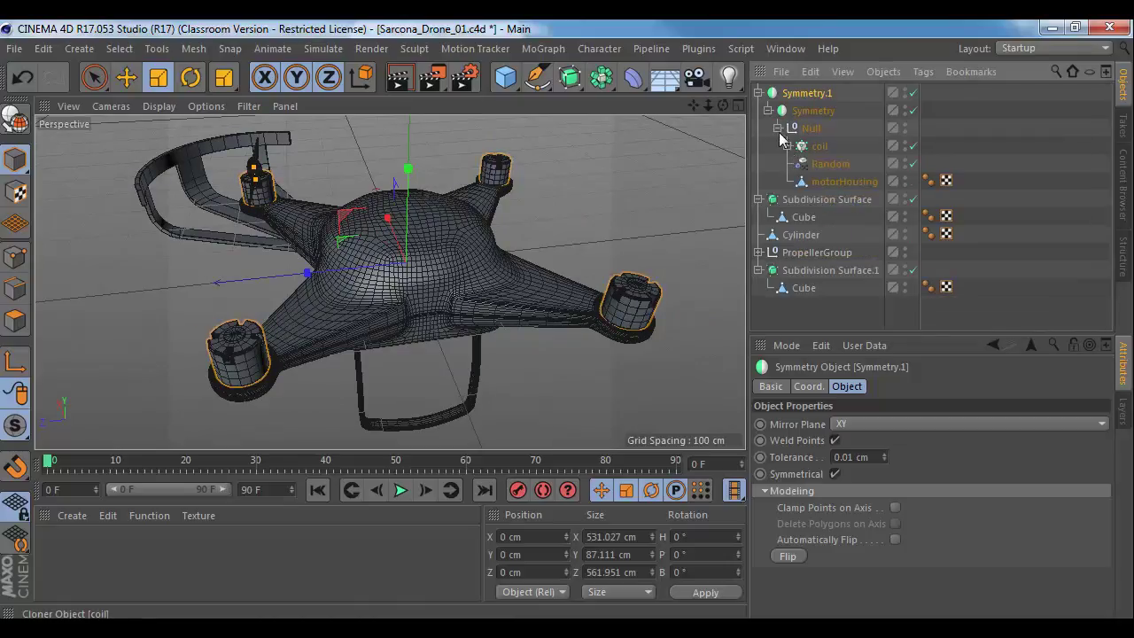
Step: Collapse the Symmetry.1 hierarchy and the first Subdivision Surface hierarchy in the object list
left_click(777, 129)
left_click(768, 110)
left_click(758, 93)
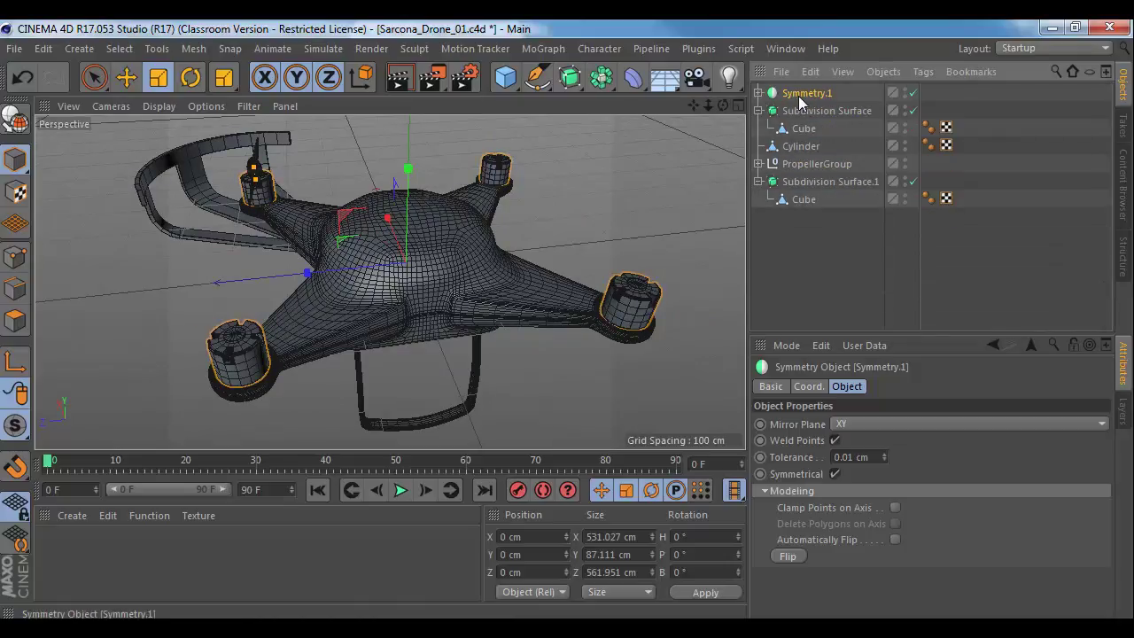
left_click(816, 231)
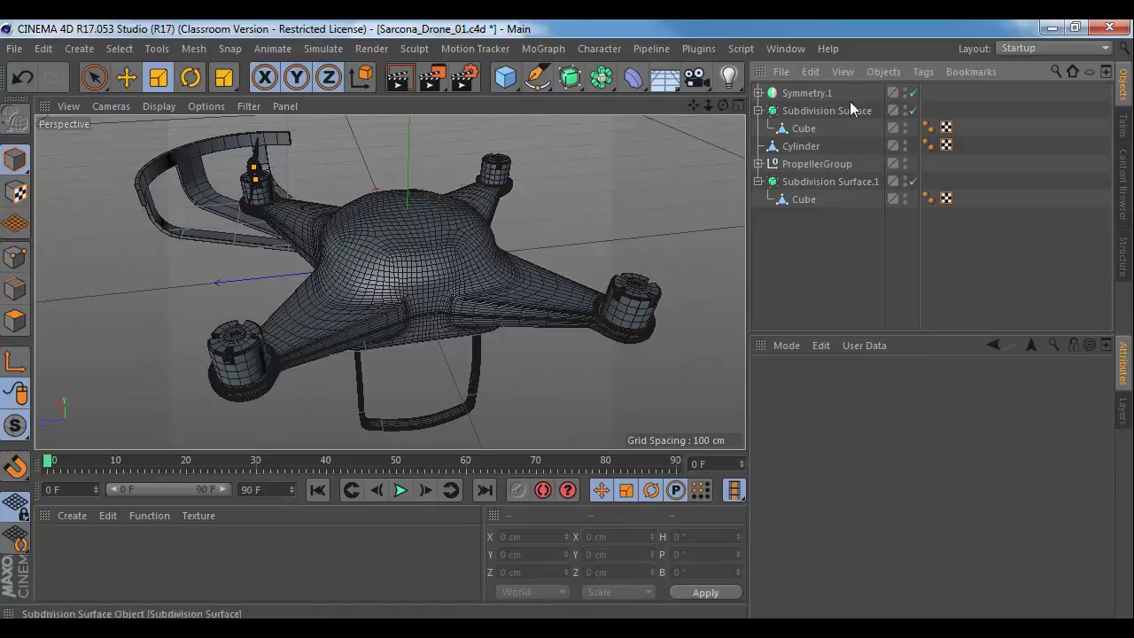
left_click(817, 92)
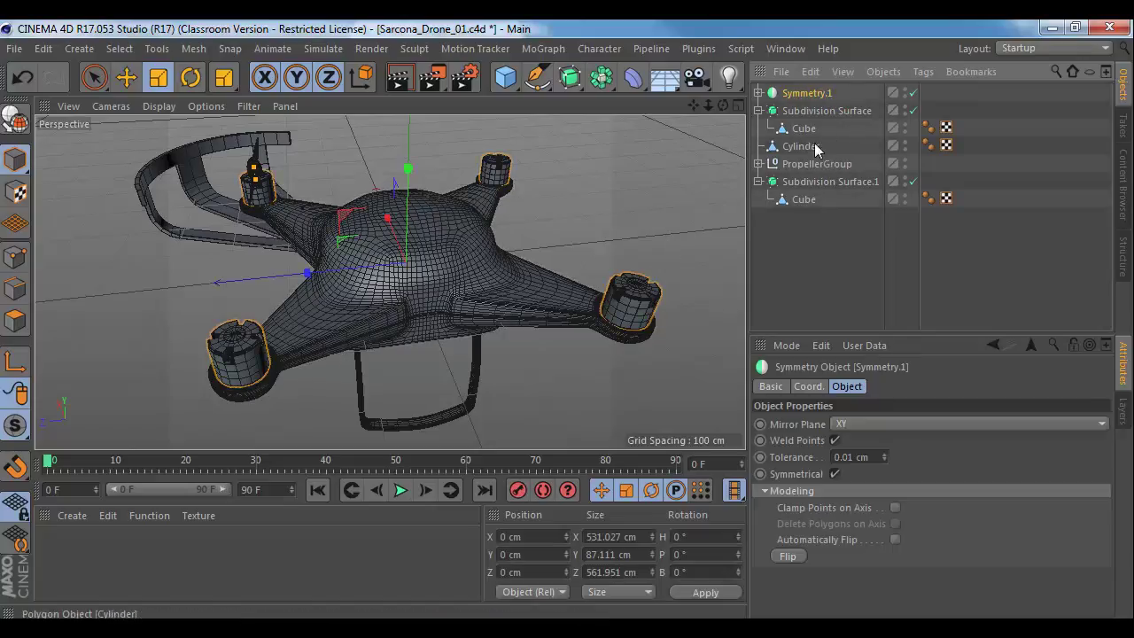
left_click(758, 110)
Step: Move the propeller guard Cylinder into the motor null inside the nested Symmetry objects, and collapse the open hierarchies
left_click(797, 128)
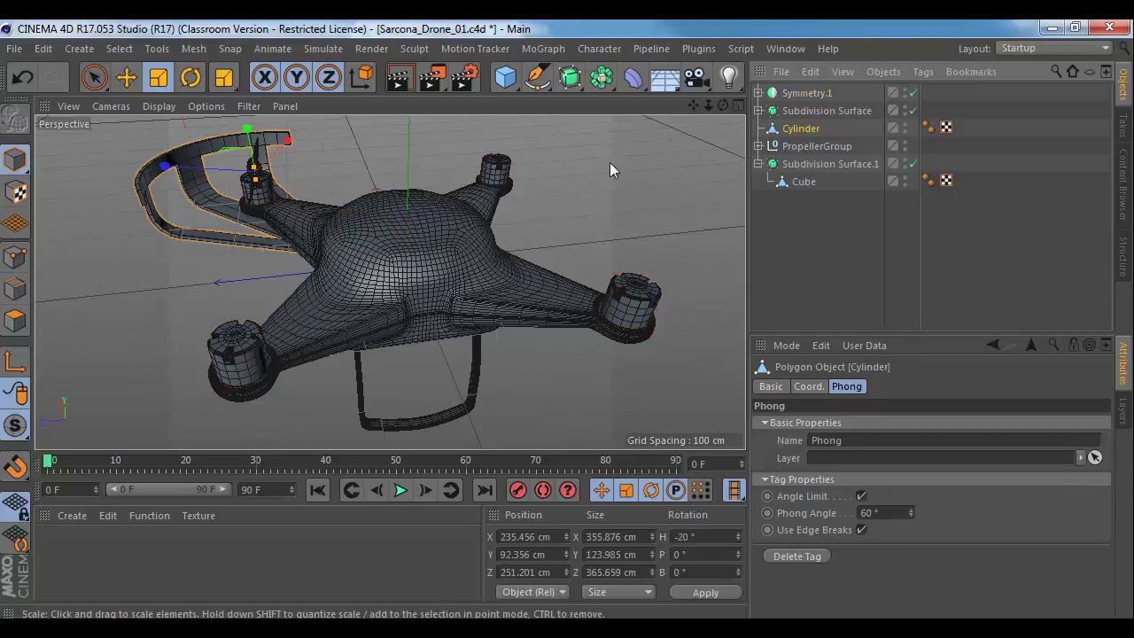
left_click_drag(609, 162, 496, 195, "alt")
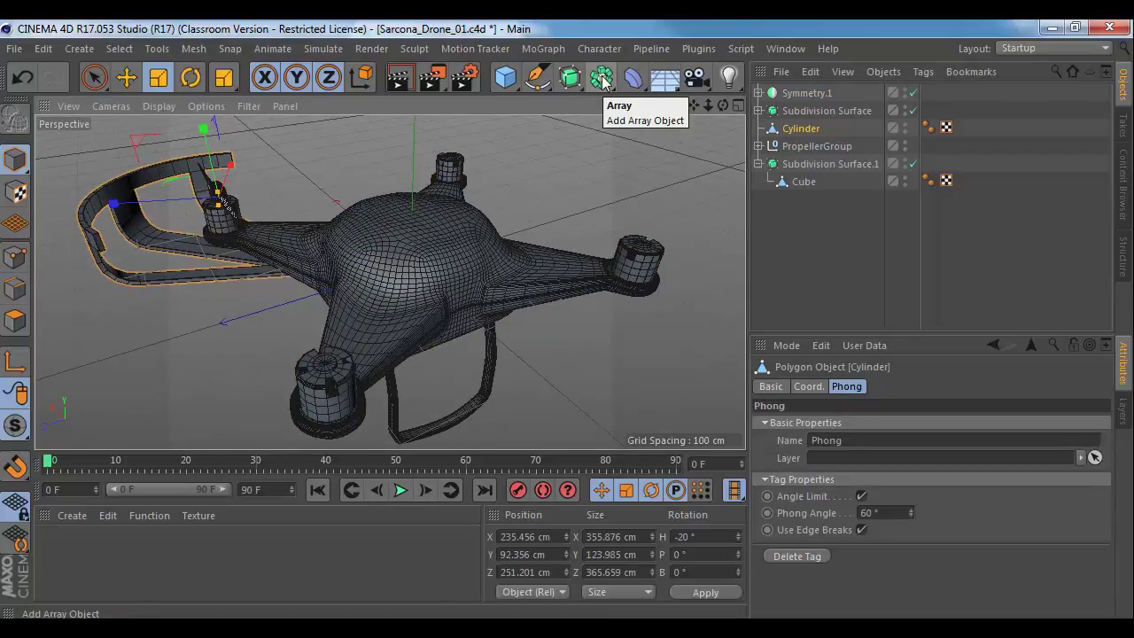
left_click(758, 93)
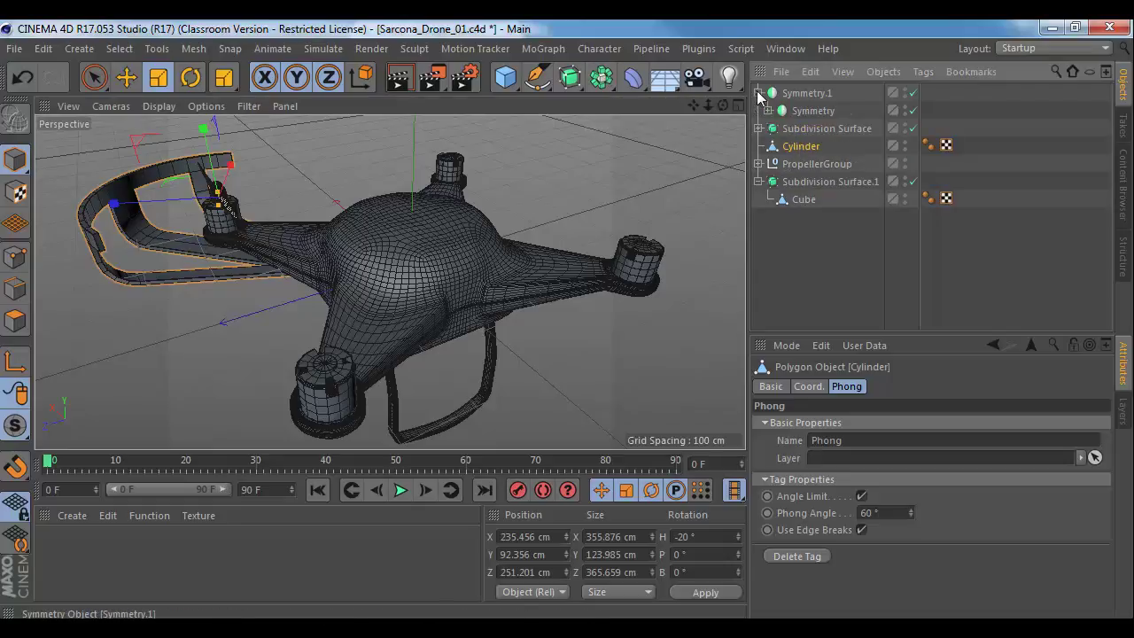
left_click(768, 111)
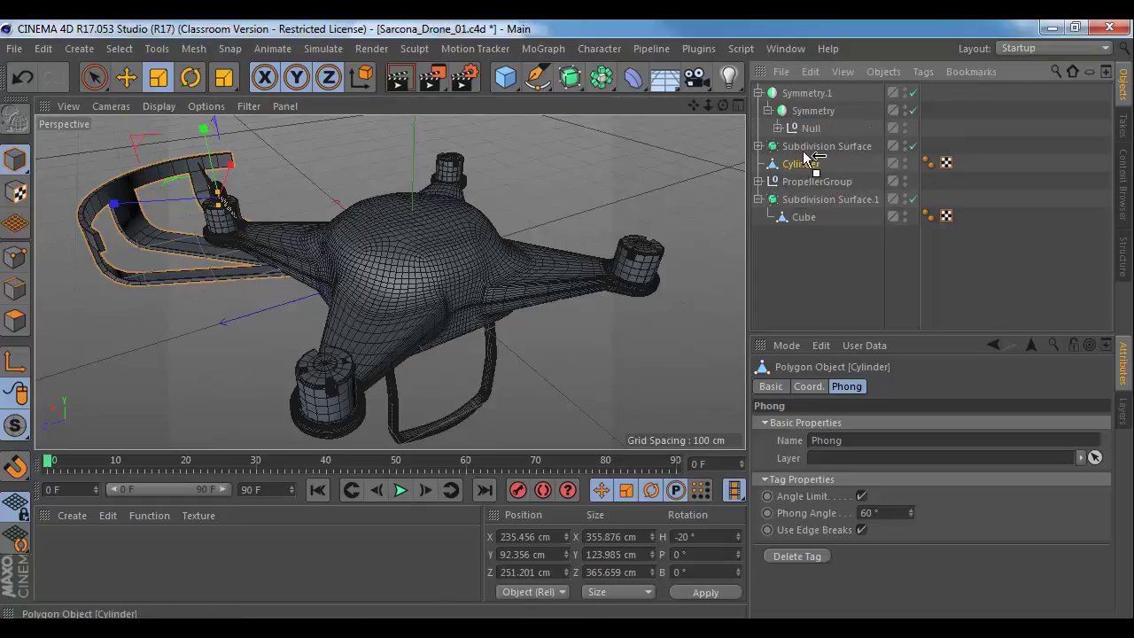
left_click_drag(813, 133, 815, 134)
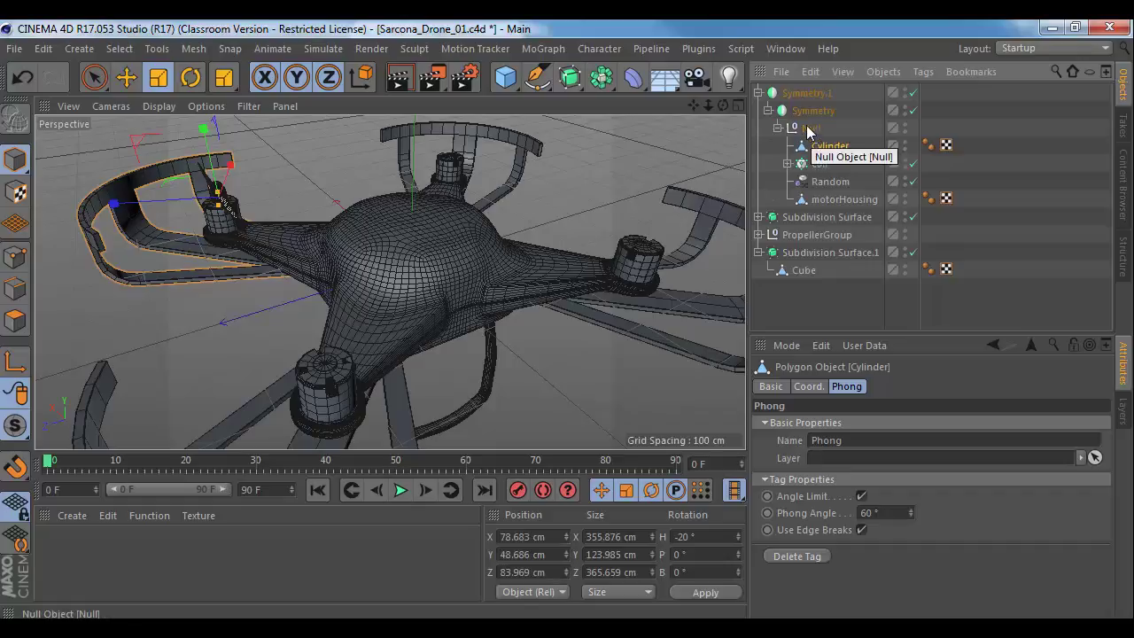
left_click(758, 92)
left_click(779, 217)
left_click_drag(670, 210, 556, 227, "alt")
left_click(758, 146)
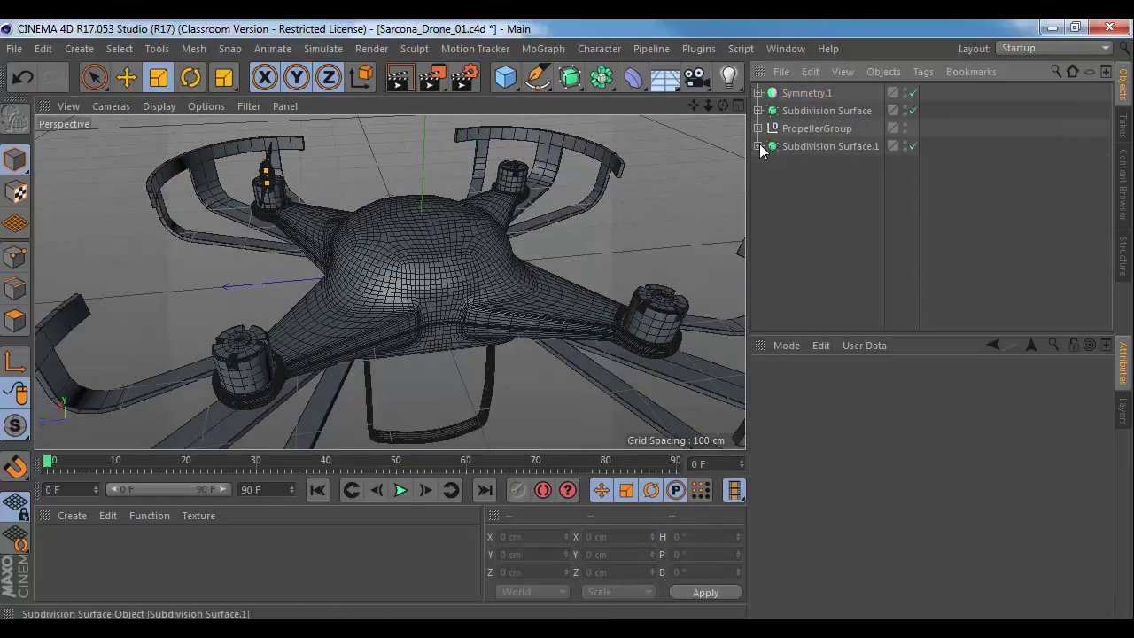
Step: Add a new Symmetry object for the propellers and place PropellerGroup under it
left_click(807, 129)
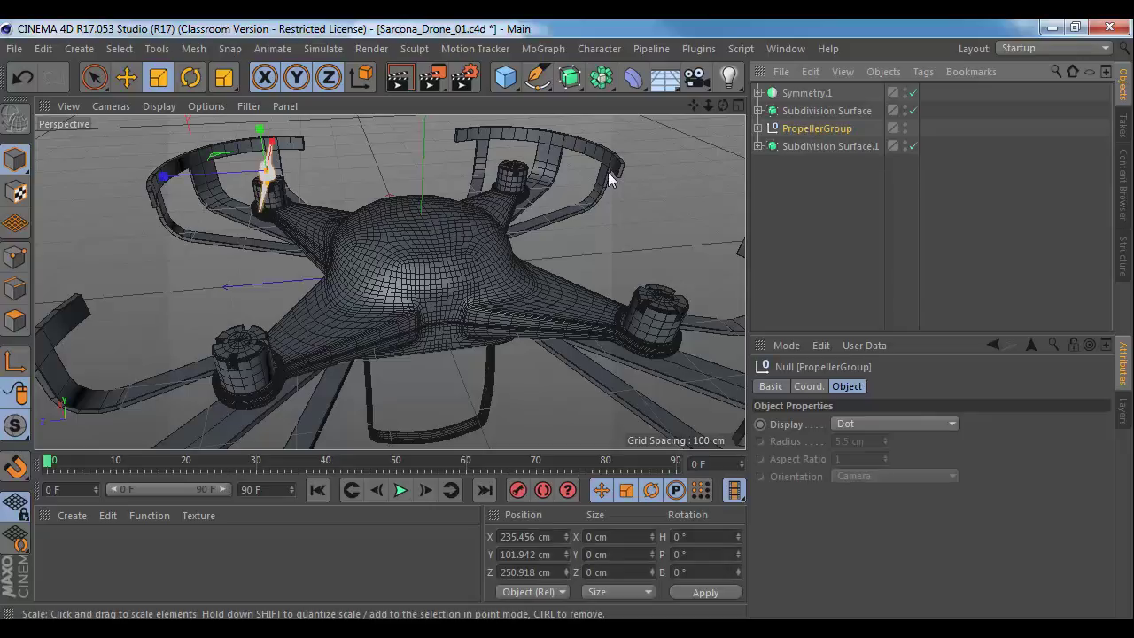
left_click_drag(638, 217, 496, 230, "alt")
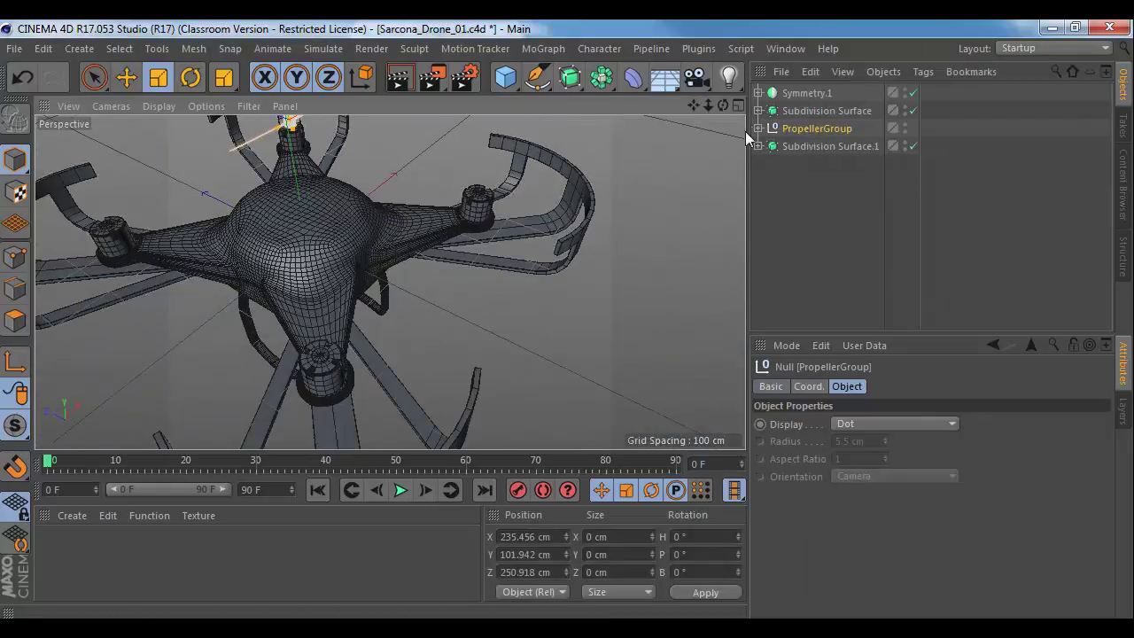
left_click(759, 129)
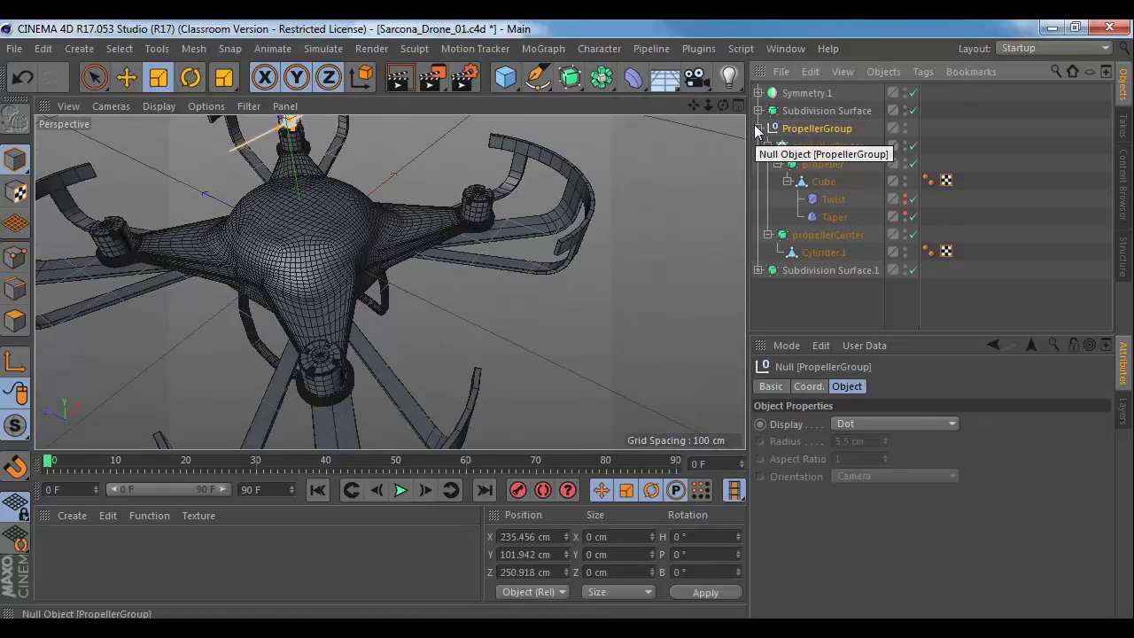
left_click(756, 128)
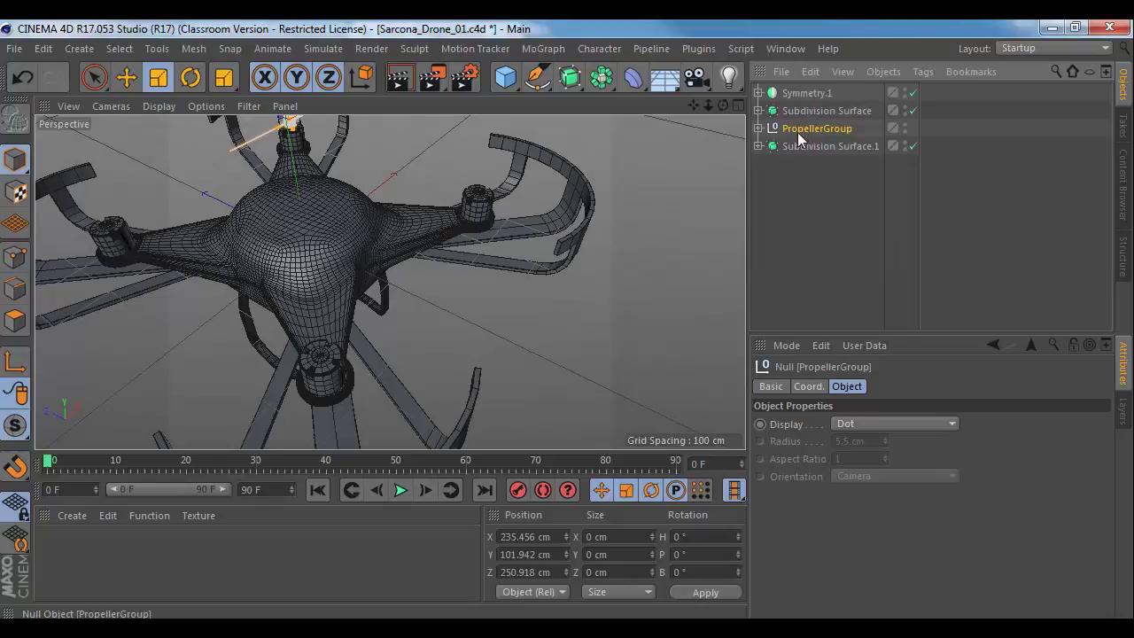
left_click(569, 78)
mouse_move(602, 80)
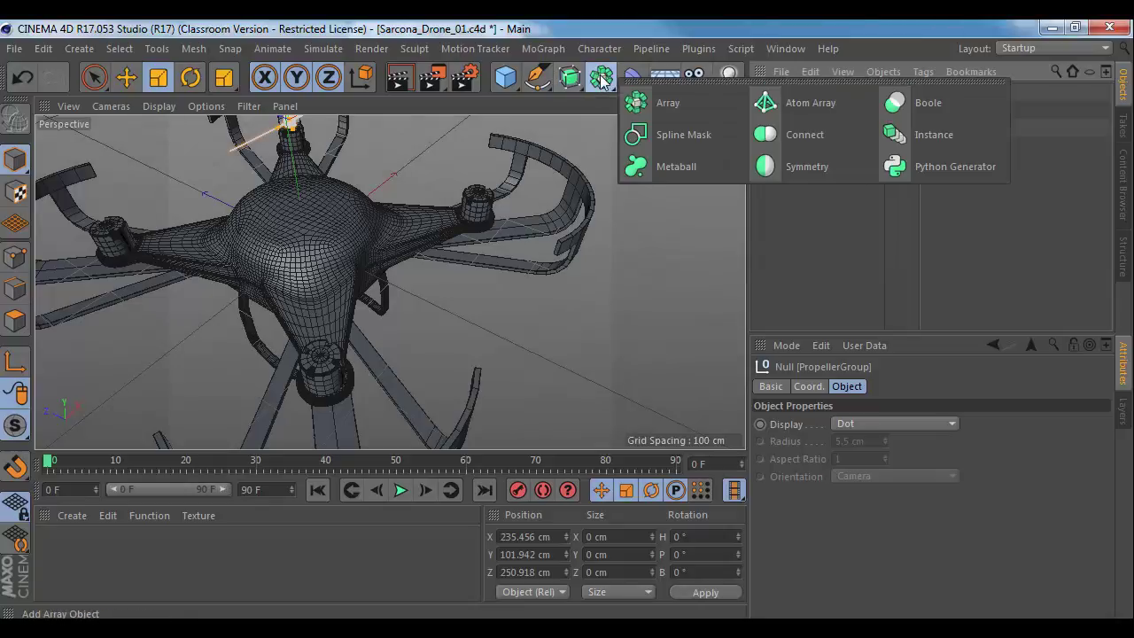
left_click(802, 165)
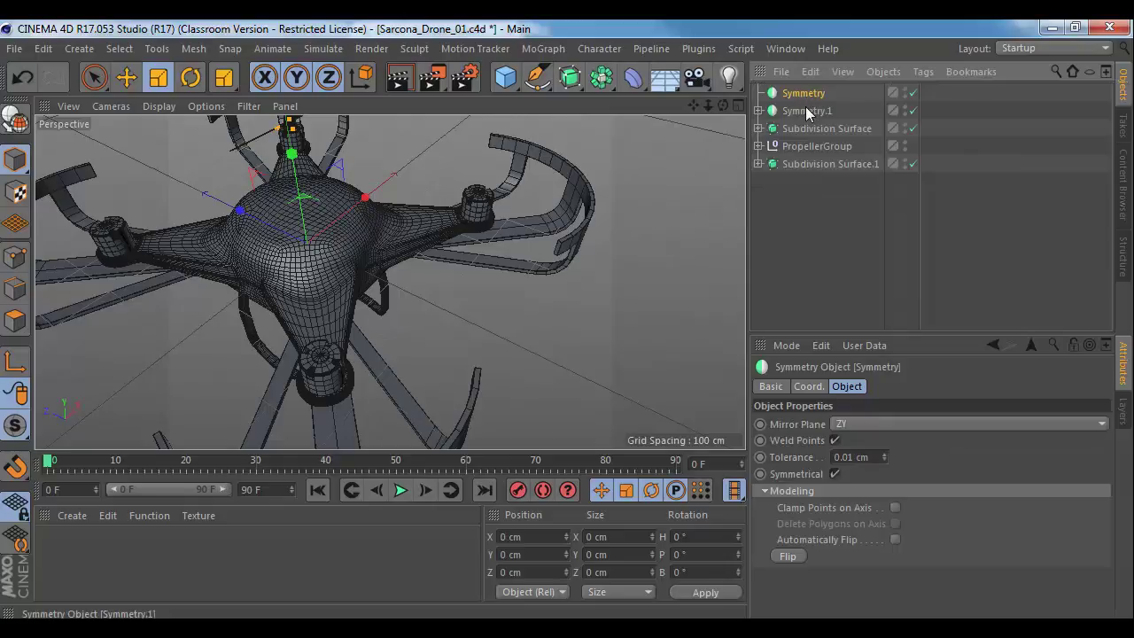
left_click_drag(801, 144, 804, 97)
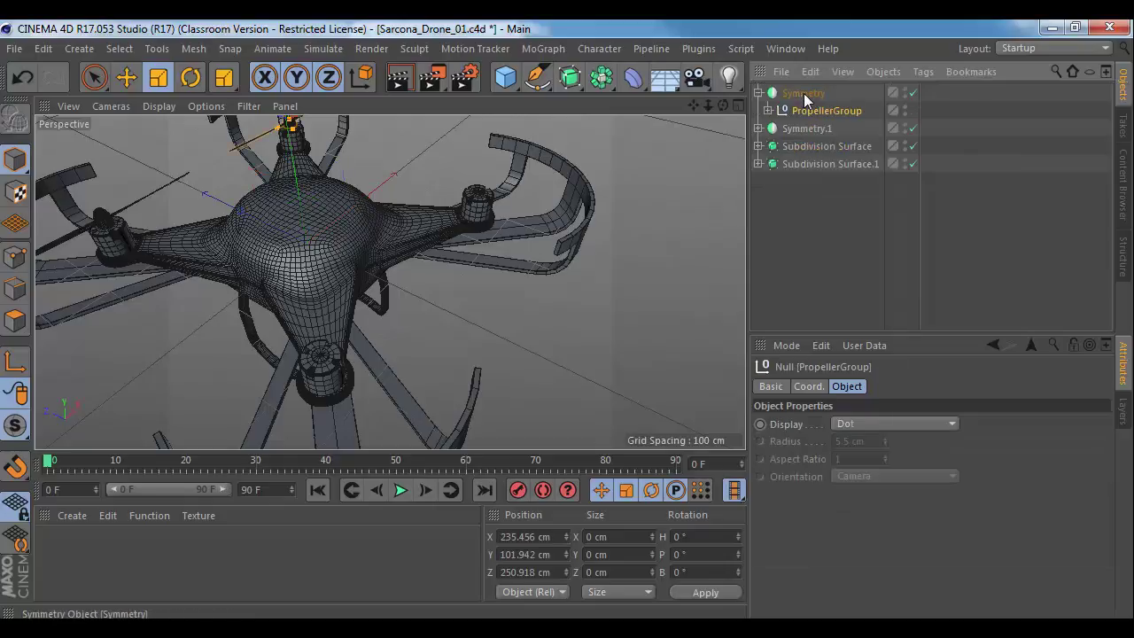
Step: Nest the propeller Symmetry inside another new Symmetry object and set the outer one's mirror plane to XY
middle_click_drag(310, 190, 516, 212, "alt")
left_click_drag(517, 212, 719, 179, "alt")
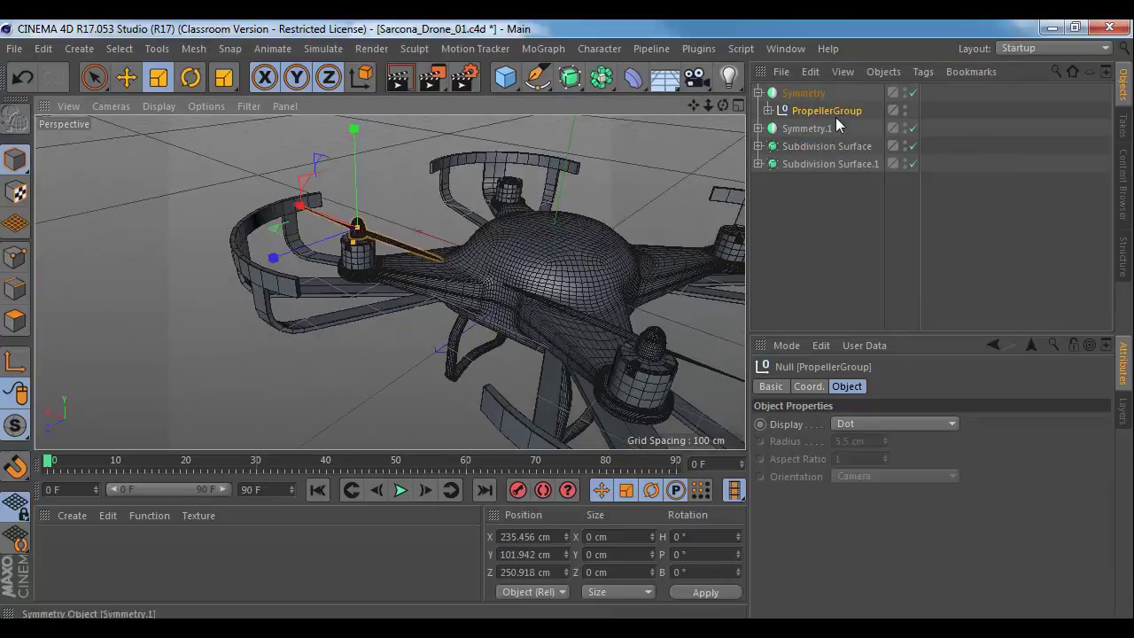
left_click(798, 94)
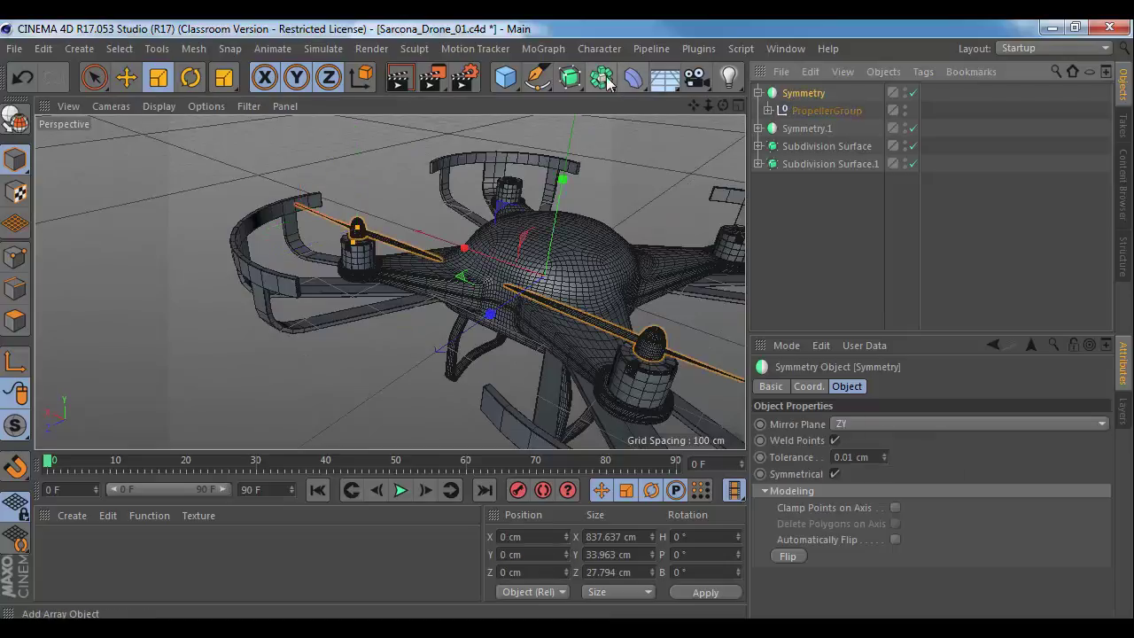
left_click_drag(601, 78, 795, 163)
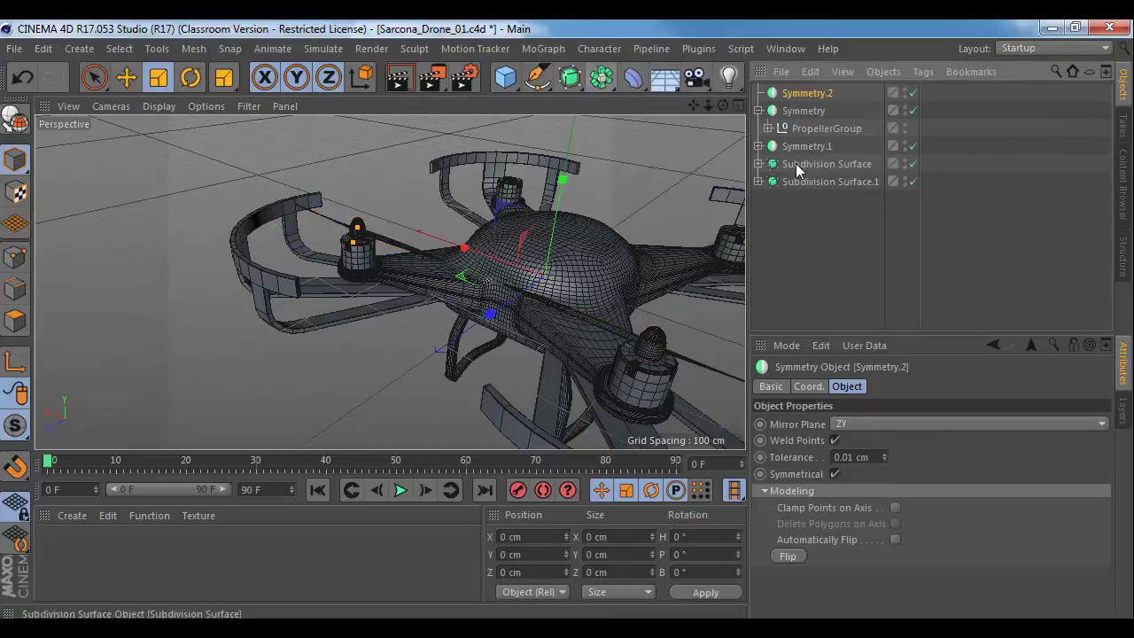
left_click_drag(806, 95, 807, 97)
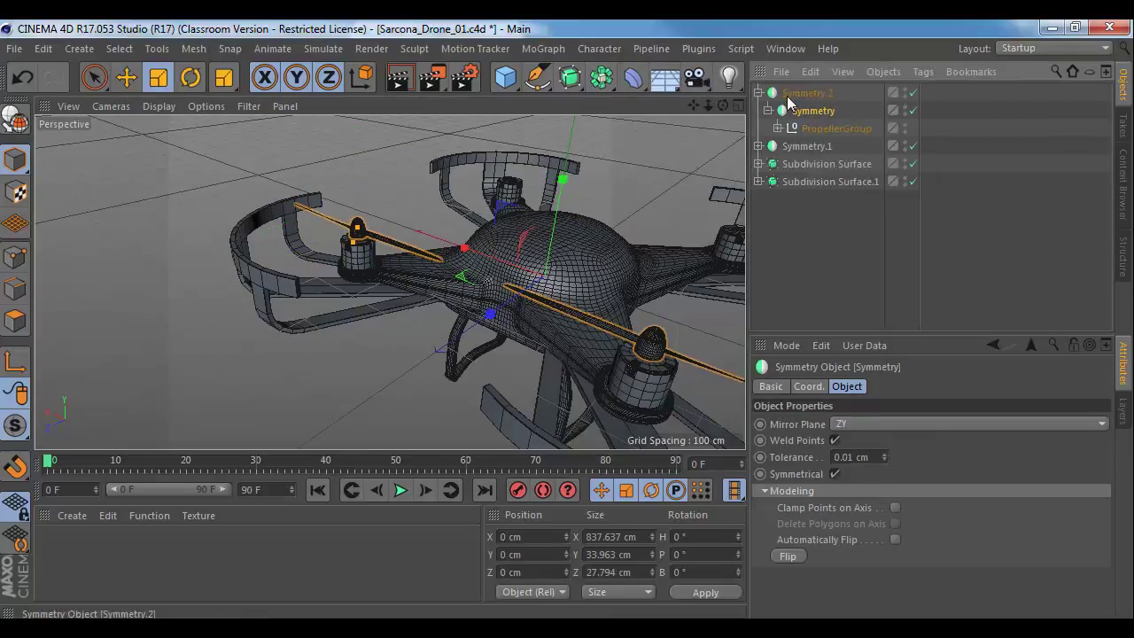
left_click(787, 96)
left_click(853, 423)
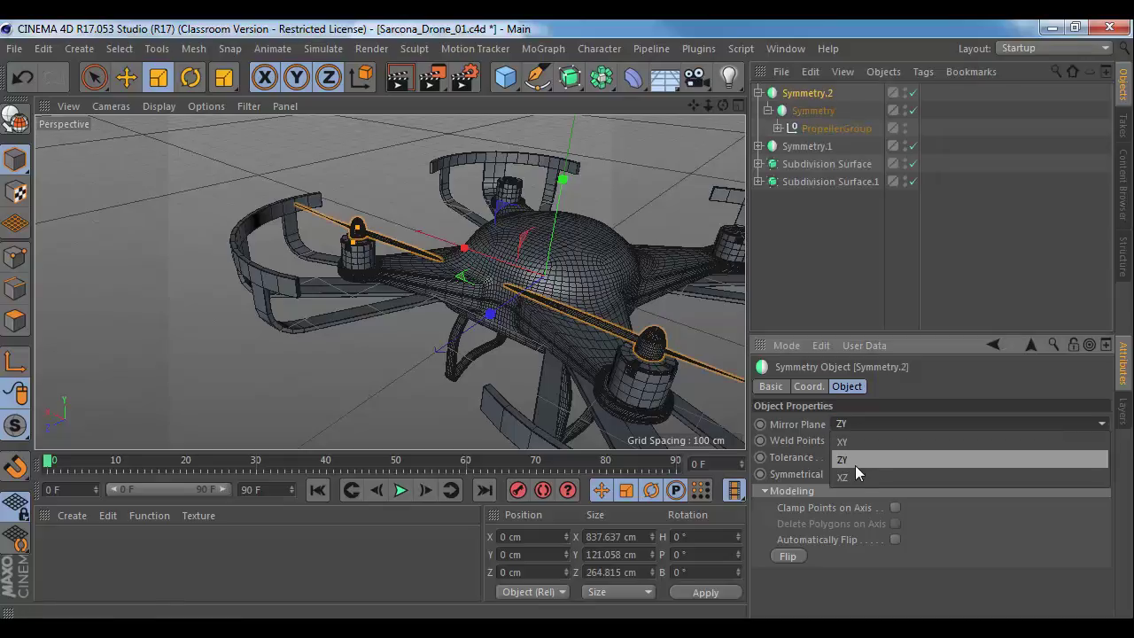
left_click(850, 442)
Step: Switch the perspective view's display mode to Gouraud Shading without lines
left_click_drag(650, 336, 493, 251, "alt")
left_click(627, 198)
left_click_drag(627, 198, 473, 213, "alt")
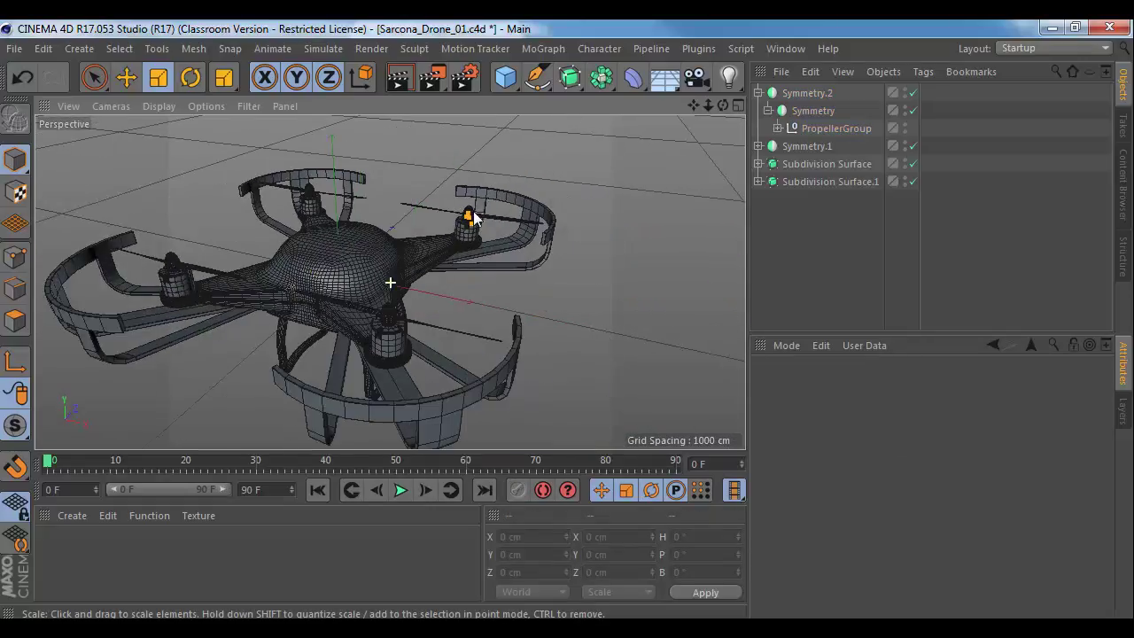
left_click(158, 106)
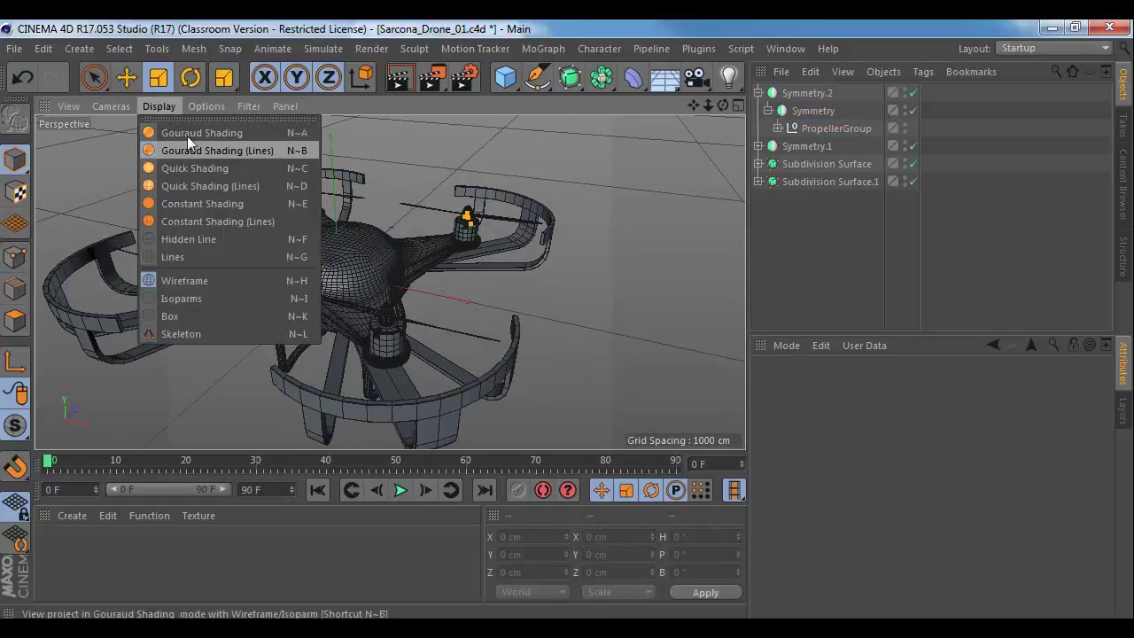
left_click(187, 136)
Step: Examine the mirrored propellers, motors and guards up close and from several angles
left_click_drag(367, 230, 289, 220, "alt")
right_click_drag(289, 220, 373, 267, "alt")
mouse_move(373, 267)
left_mouse_down("alt")
mouse_move(310, 299)
mouse_move(380, 246)
mouse_move(366, 233)
mouse_move(423, 253)
mouse_move(407, 213)
mouse_move(430, 221)
mouse_move(390, 297)
mouse_move(355, 266)
mouse_move(357, 222)
mouse_move(372, 245)
mouse_move(366, 404)
mouse_move(406, 348)
mouse_move(392, 246)
mouse_move(433, 316)
mouse_move(530, 351)
mouse_move(422, 331)
left_mouse_up("alt")
left_click(391, 297)
right_click_drag(422, 331, 523, 350, "alt")
left_click_drag(523, 351, 346, 261, "alt")
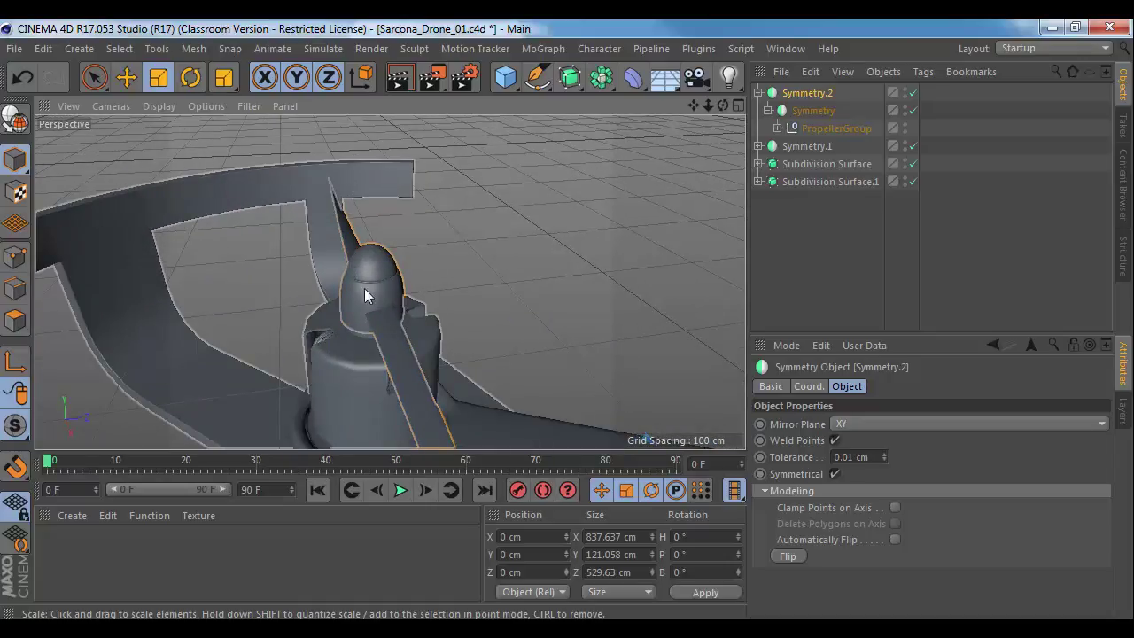
right_click_drag(541, 305, 439, 295, "alt")
left_click_drag(390, 280, 382, 241, "alt")
left_click_drag(438, 286, 301, 320, "alt")
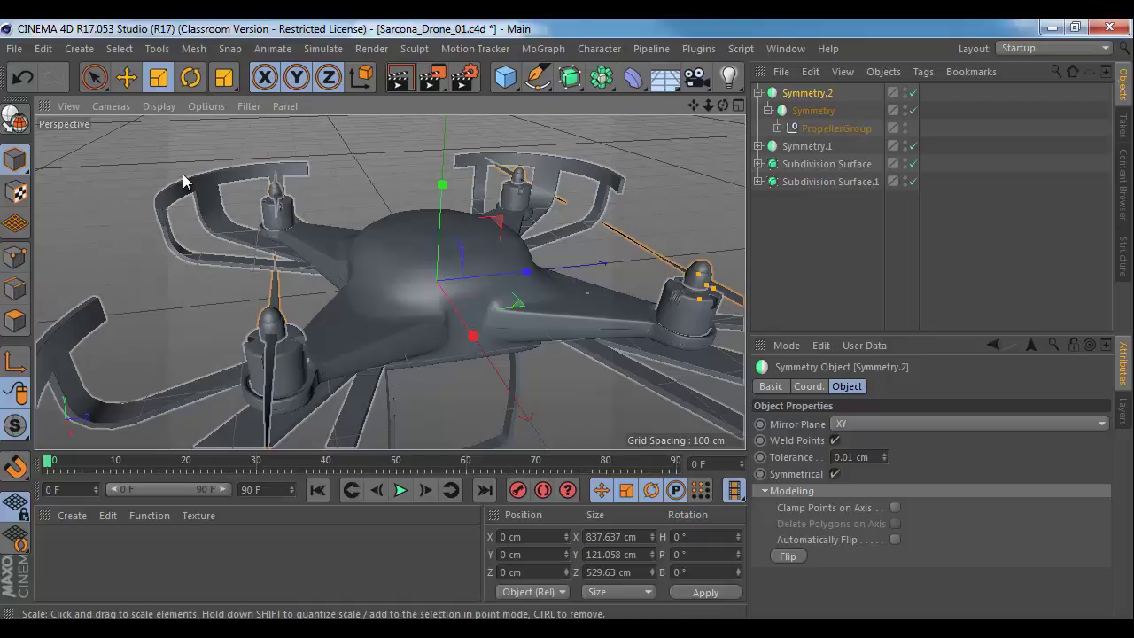
Step: Collapse the outer propeller symmetry object Symmetry.2 and rename it PropellerSym
left_click(759, 92)
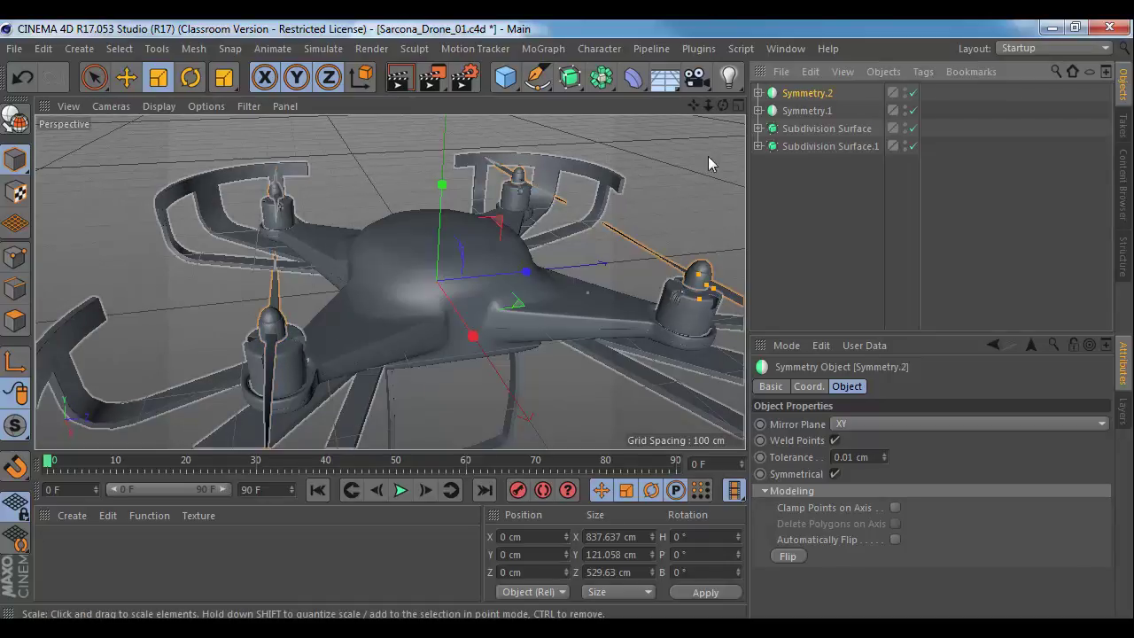
left_click(610, 222)
scroll(560, 259, "down", 5)
left_click_drag(561, 261, 713, 143, "alt")
left_click(819, 94)
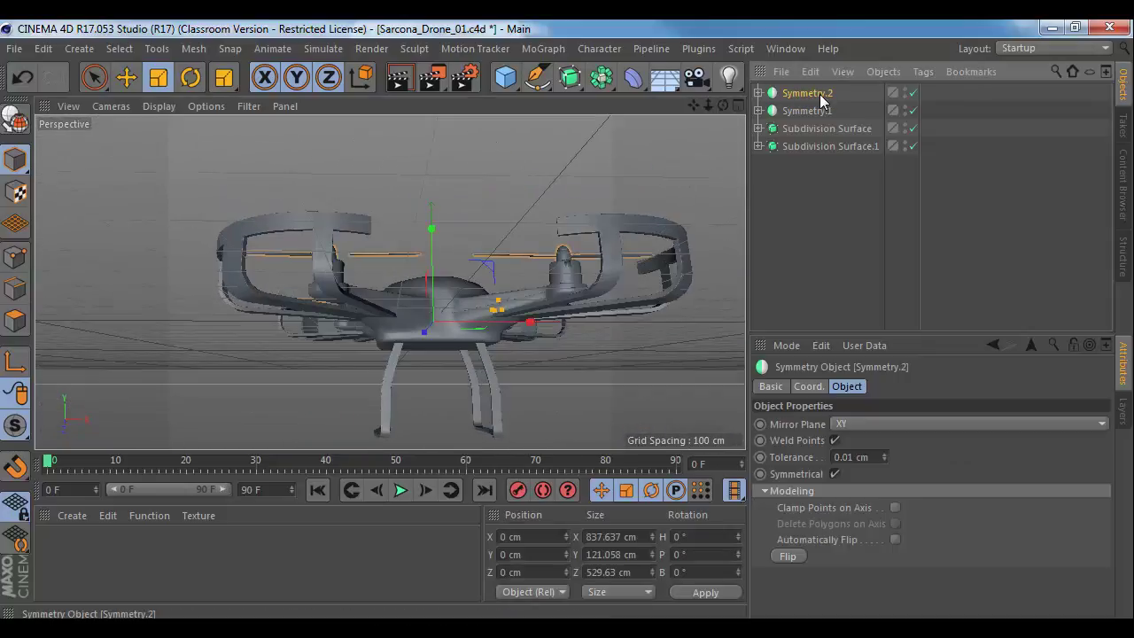
double_click(817, 94)
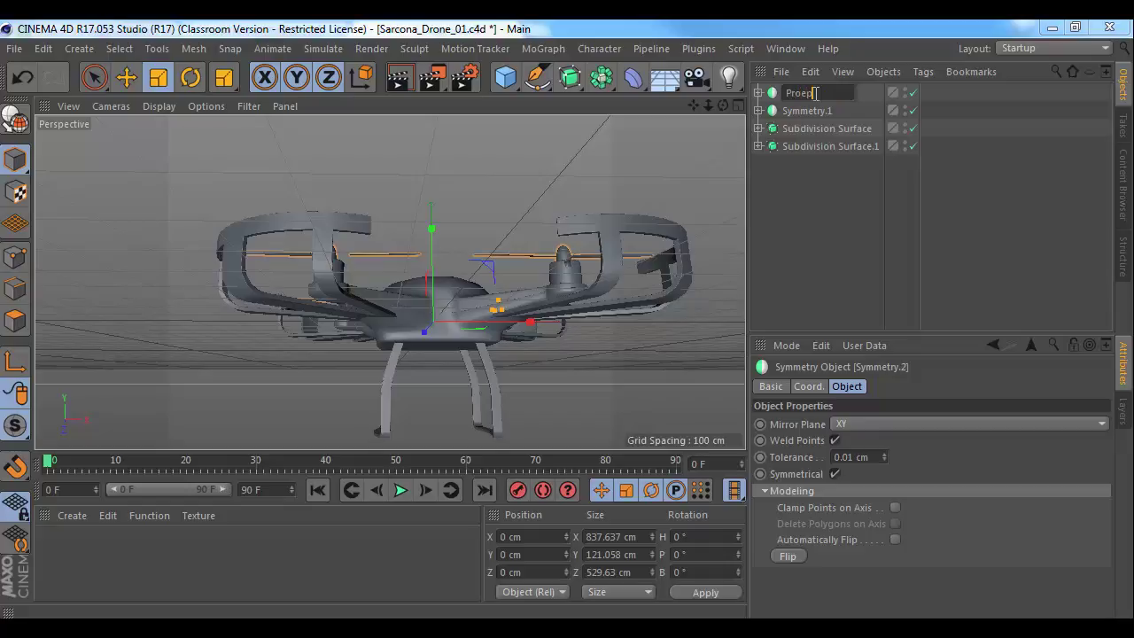
type("PropellerSym")
key("Return")
Step: Rename the motor and guard symmetry object Symmetry.1 as EngineGuard_Sym
left_click(813, 111)
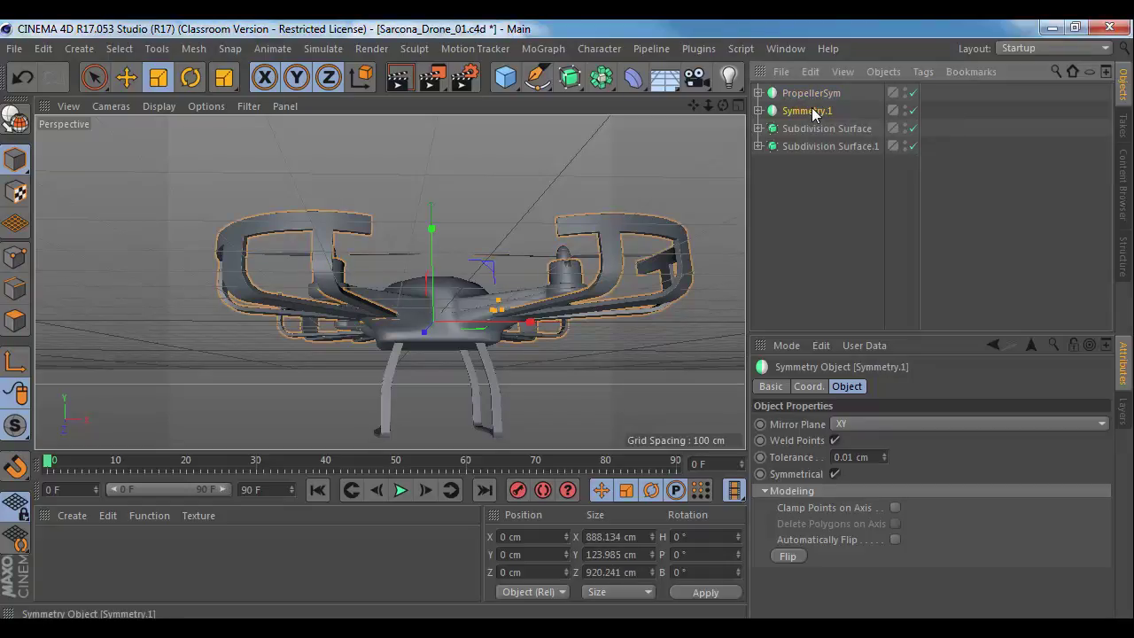
double_click(814, 110)
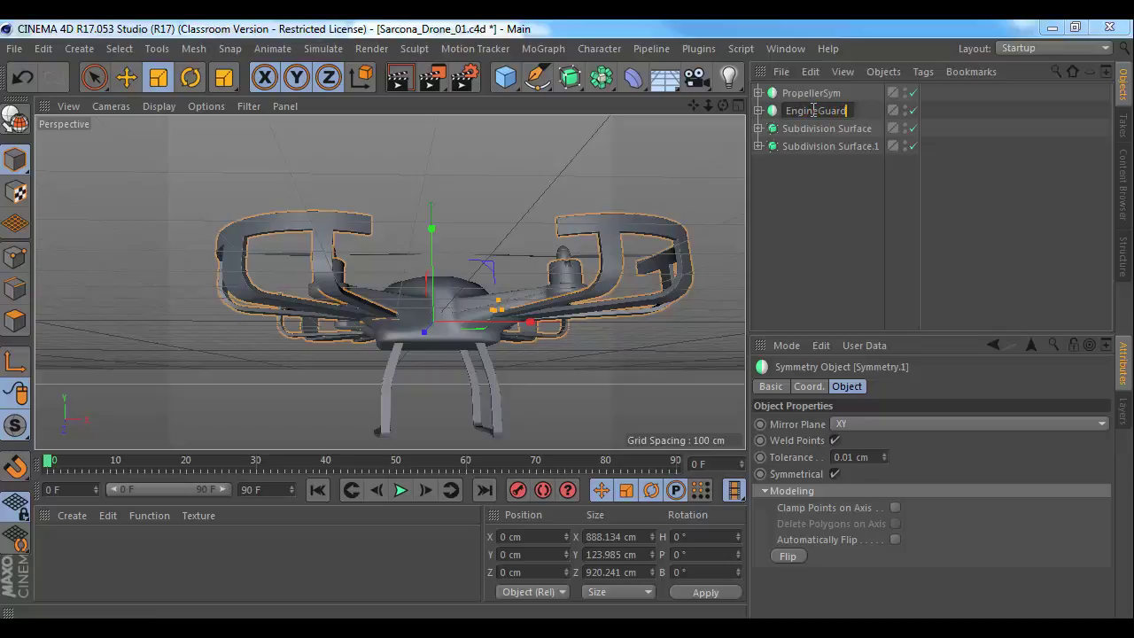
type("EngineGuard_Sym")
key("Return")
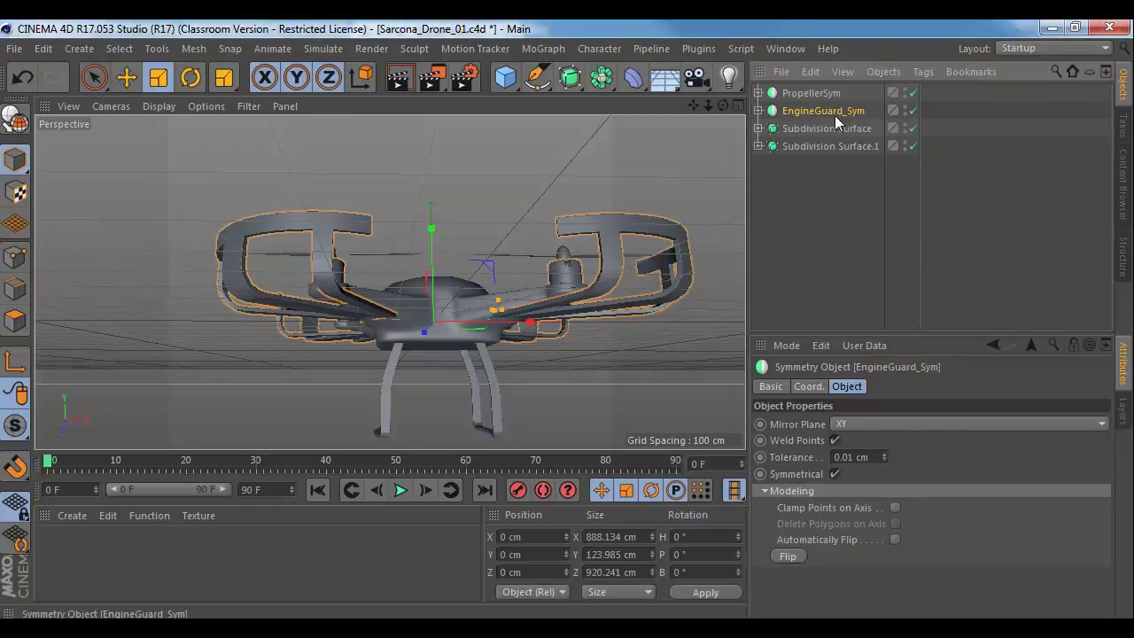
Step: Rename the landing gear's Subdivision Surface as Leg_Subdiv
left_click(830, 128)
double_click(830, 128)
type("Le")
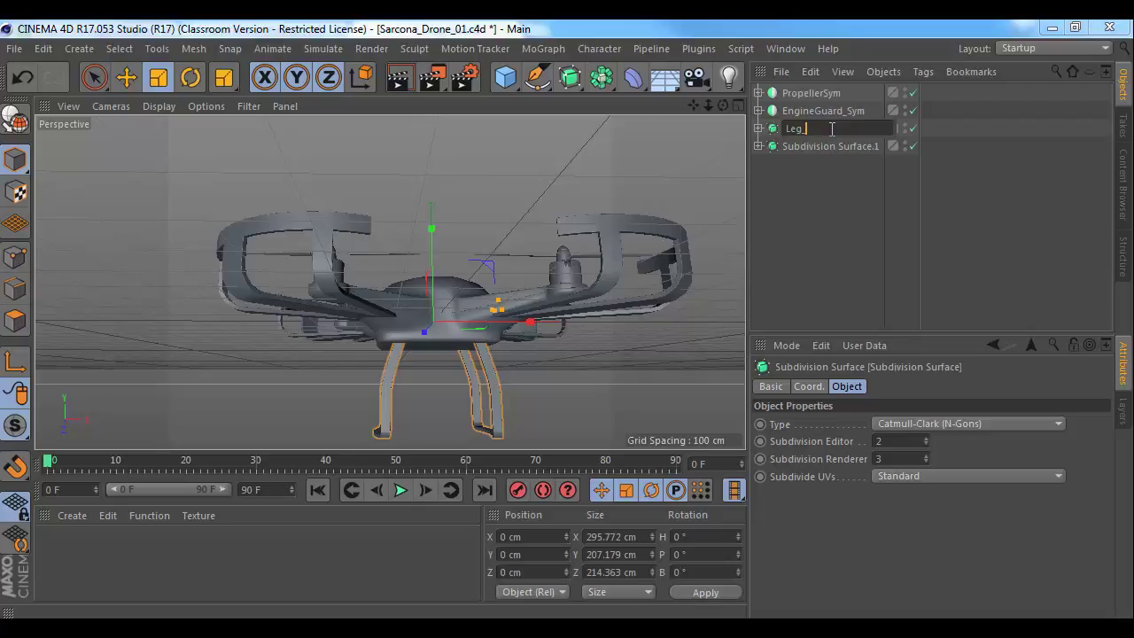
type("g_Subdiv")
key("Return")
Step: Rename the drone body's Subdivision Surface as Body_Subdiv
left_click(824, 147)
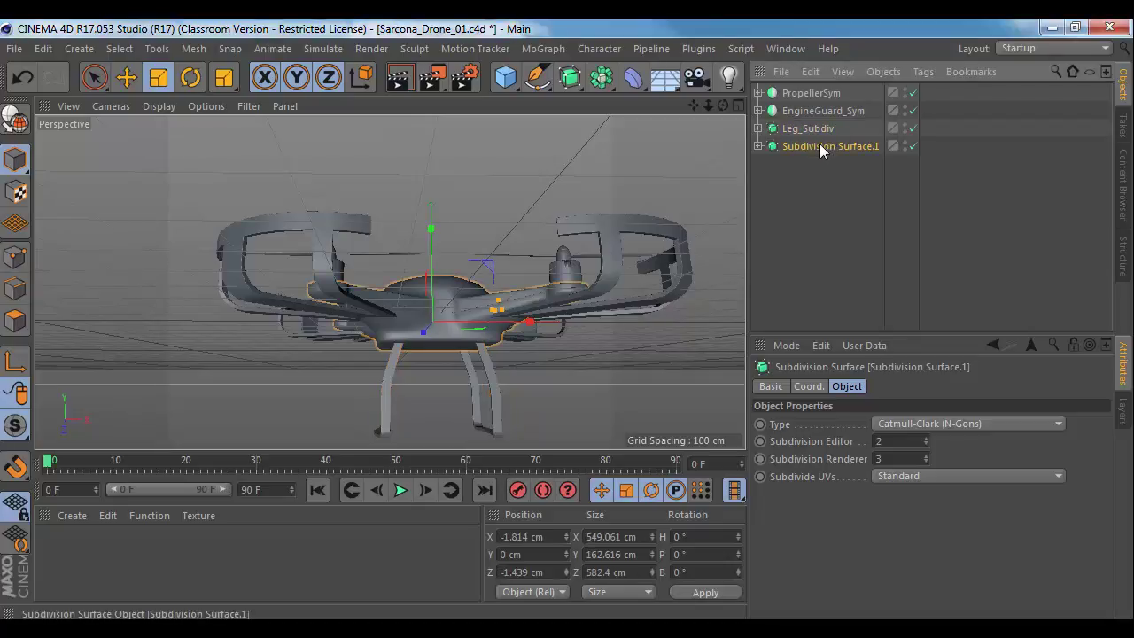
double_click(824, 147)
type("Body_")
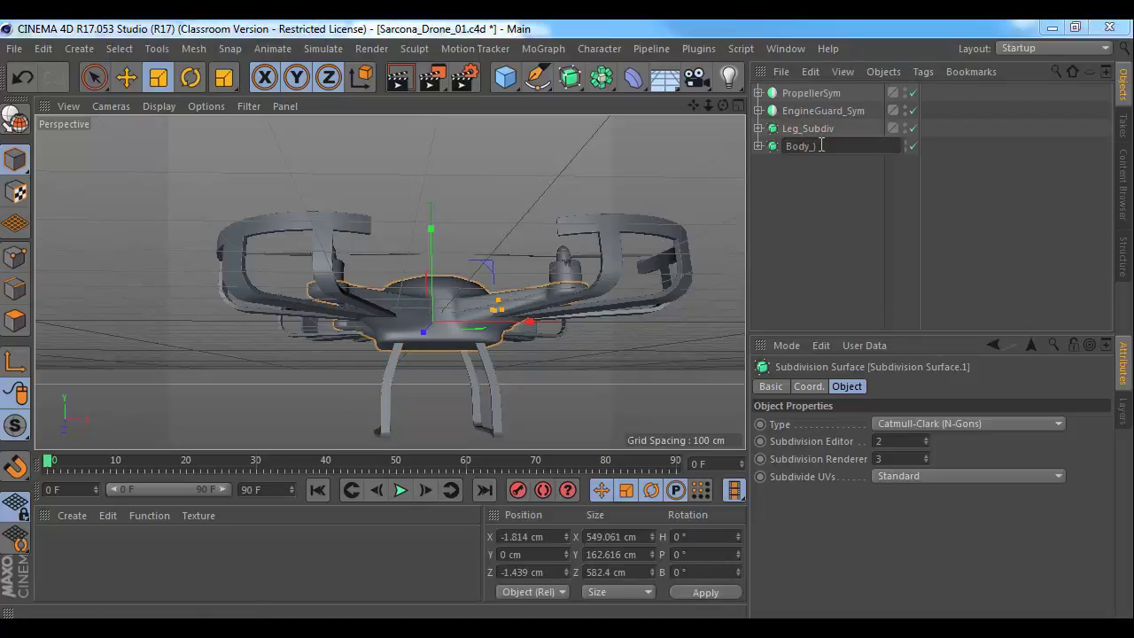
type("Subdiv")
key("Return")
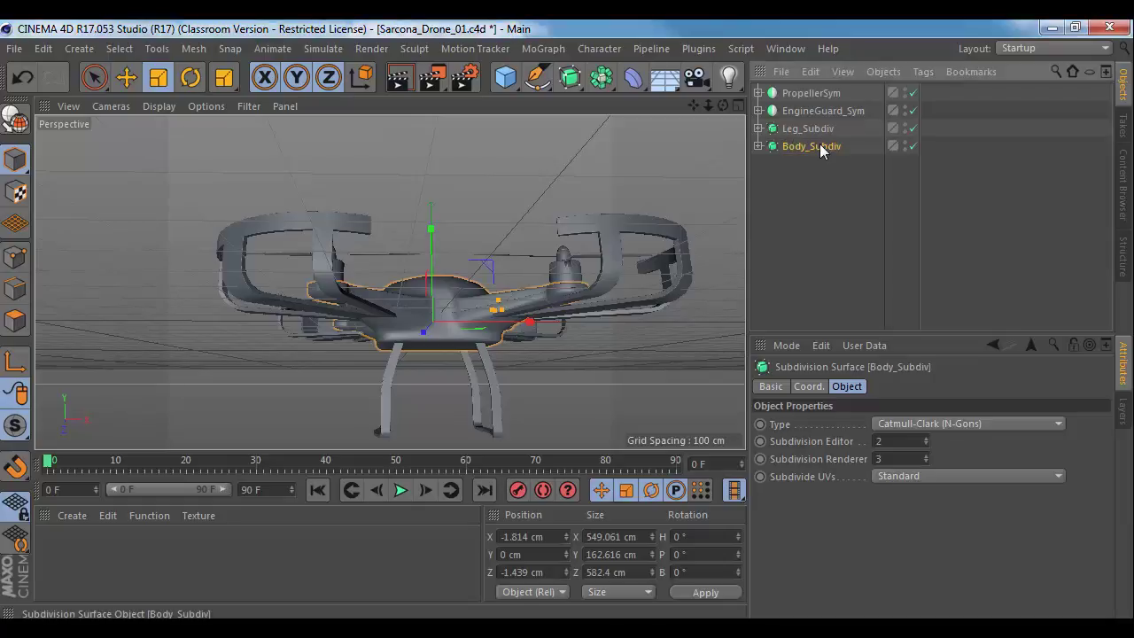
Step: Add a cube and move it under the front of the drone body, to about Y -42 cm and Z -106 cm
left_click(578, 170)
left_click_drag(579, 170, 252, 296, "alt")
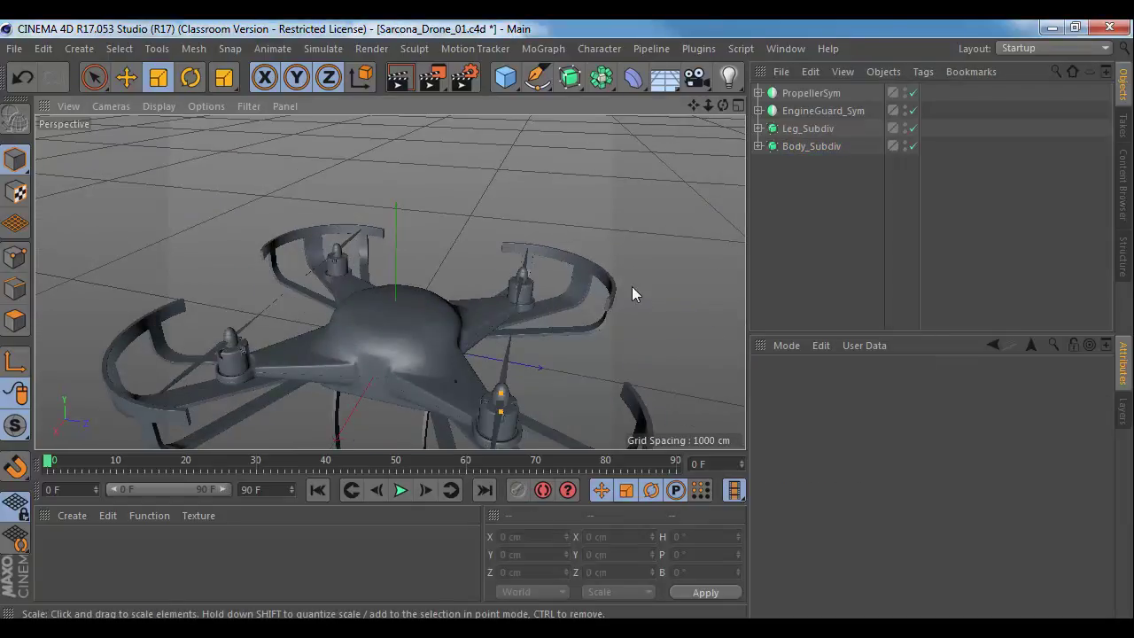
left_click_drag(616, 307, 600, 329, "alt")
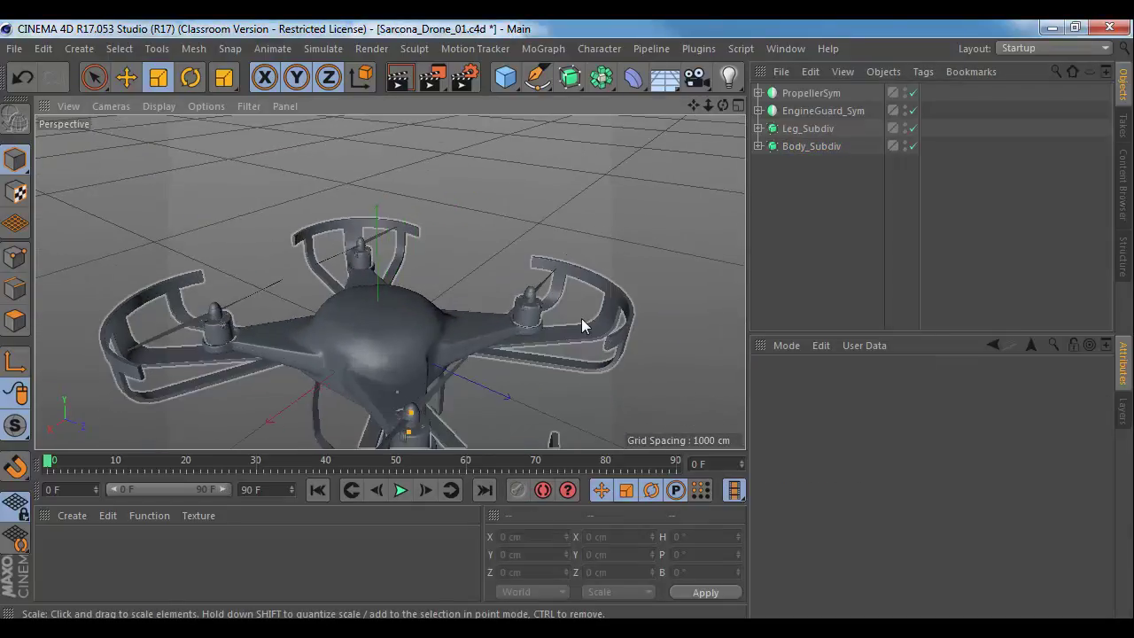
left_click_drag(449, 311, 435, 169, "alt")
right_click_drag(436, 171, 517, 200, "alt")
left_click_drag(423, 260, 602, 266, "alt")
mouse_move(391, 279)
left_mouse_down("alt")
mouse_move(519, 263)
mouse_move(396, 270)
mouse_move(496, 280)
mouse_move(356, 282)
mouse_move(404, 144)
mouse_move(319, 248)
mouse_move(413, 239)
mouse_move(400, 266)
left_mouse_up("alt")
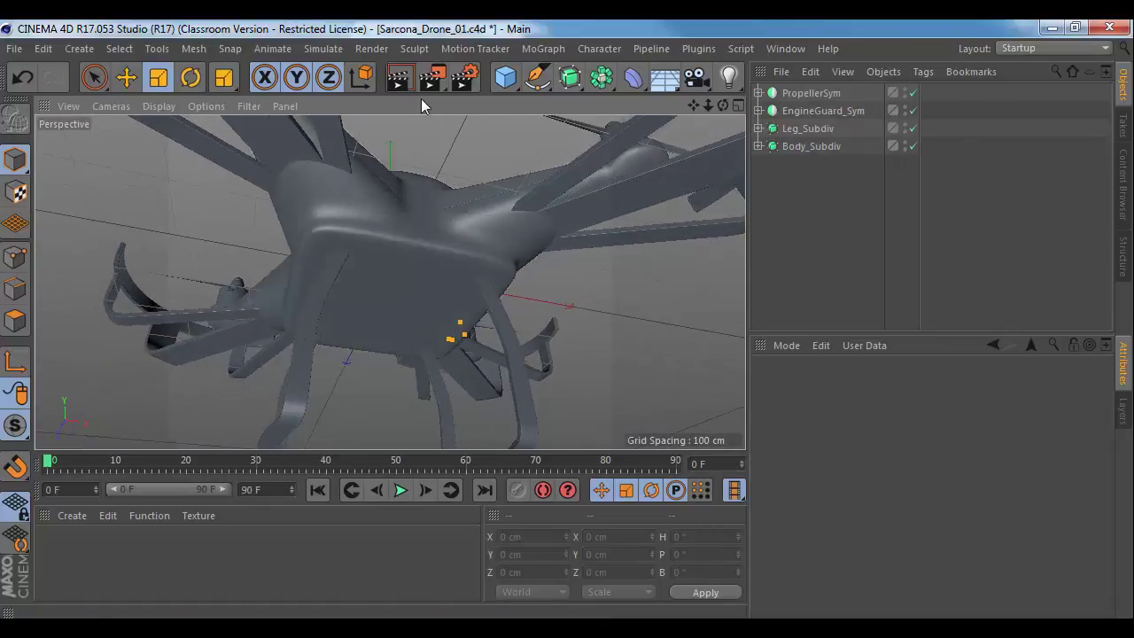
left_click(506, 78)
key("e")
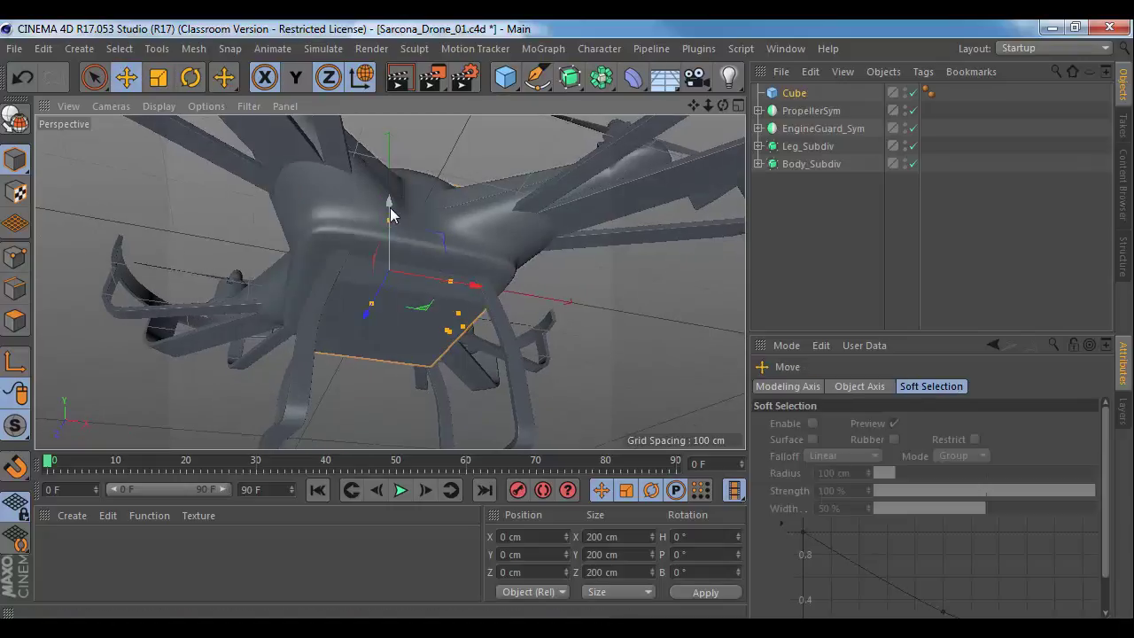
left_click_drag(387, 210, 488, 289)
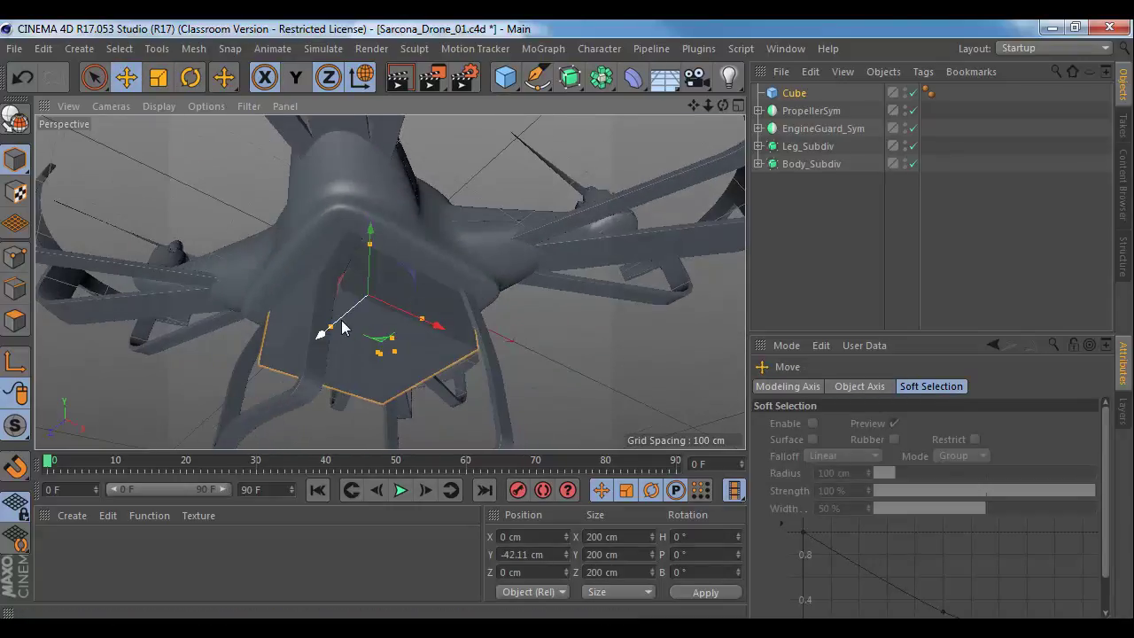
left_click_drag(335, 324, 463, 278)
Step: Scale the cube to about 133 × 30 × 69 cm and lower it to about Y -81 cm
key("t")
left_click_drag(405, 245, 405, 257)
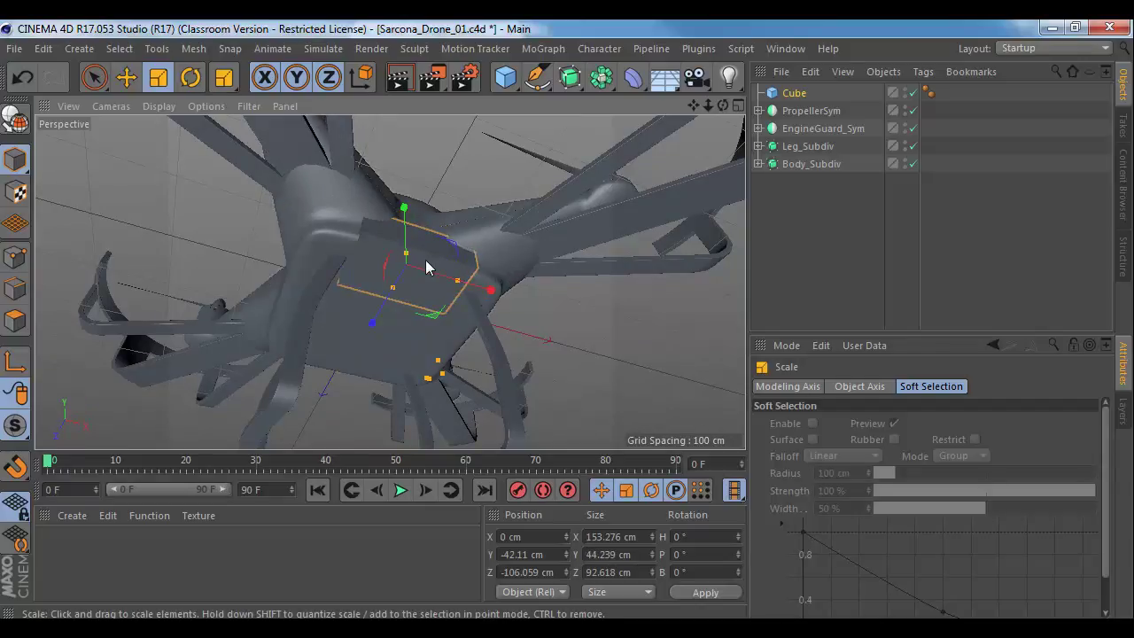
left_click_drag(405, 254, 483, 247)
key("e")
left_click_drag(404, 227, 406, 244)
left_click_drag(407, 245, 413, 349, "alt")
key("t")
key("y")
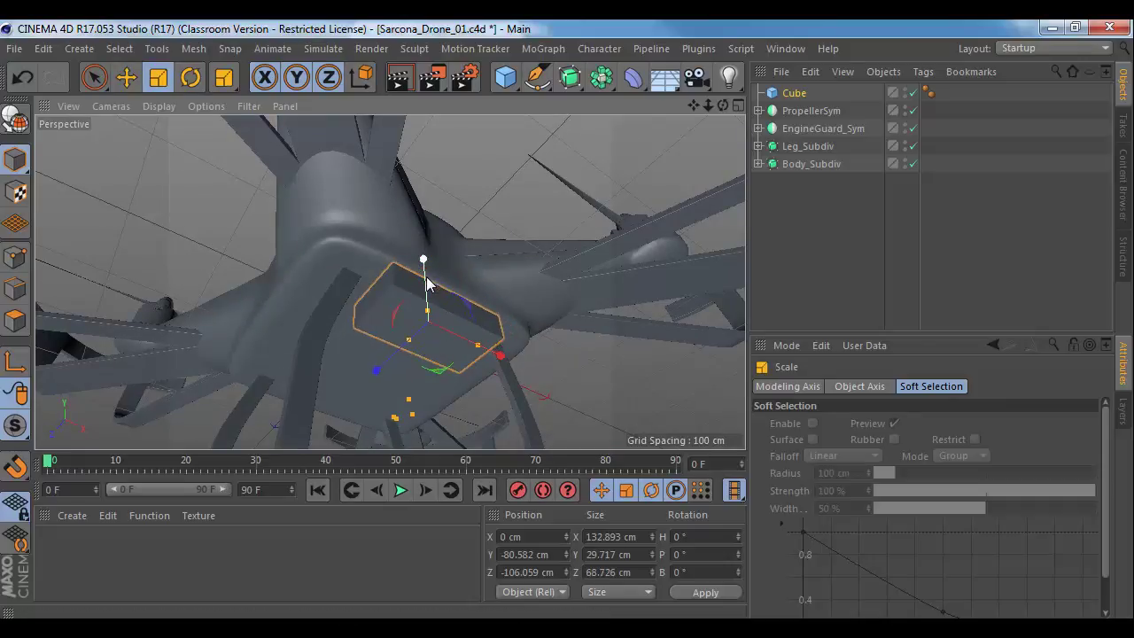
Step: Raise the cube against the body's underside to about Y -64.5 cm and shift it to about Z -102 cm
key("e")
left_click_drag(425, 287, 427, 271)
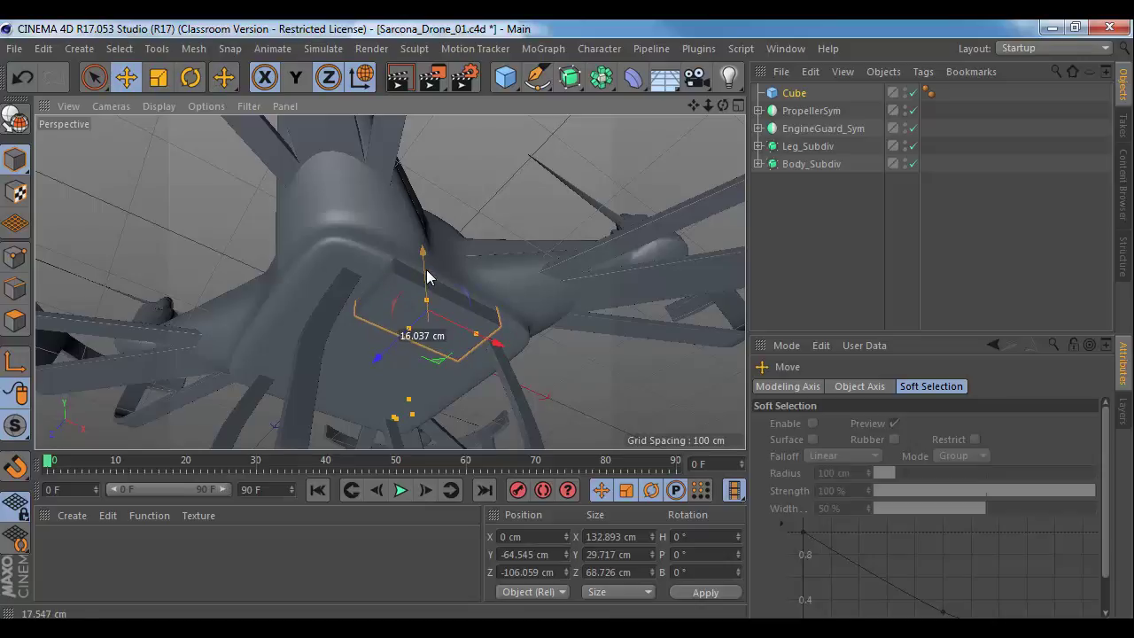
left_click_drag(473, 324, 469, 375, "alt")
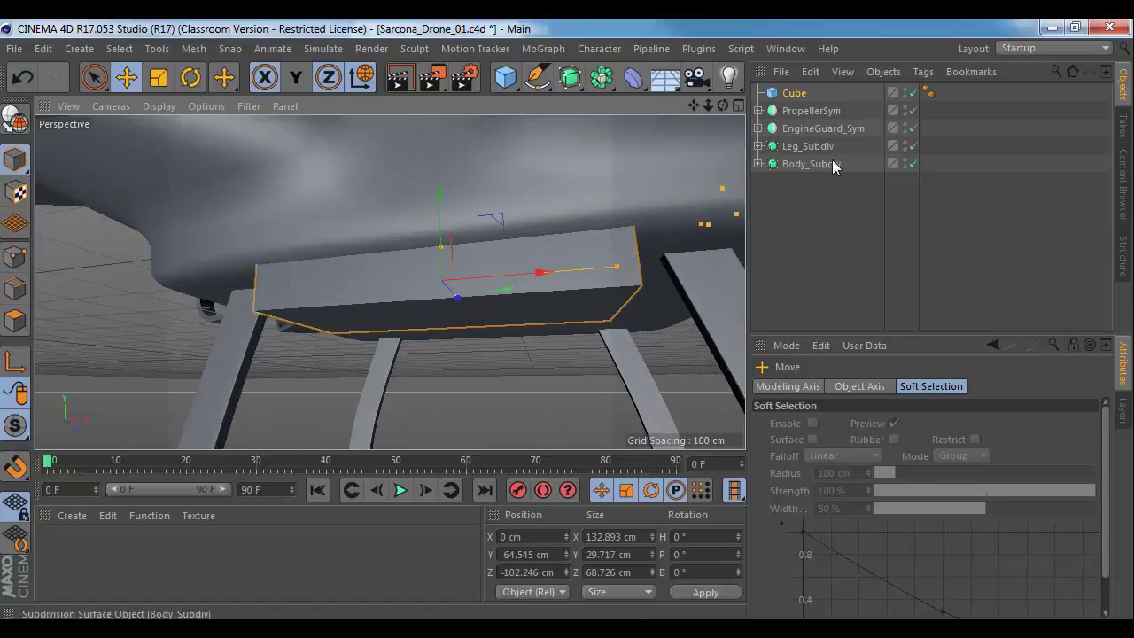
Step: Make the cube editable and bevel all its edges with an offset of about 6.7 cm and 3 subdivisions
key("c")
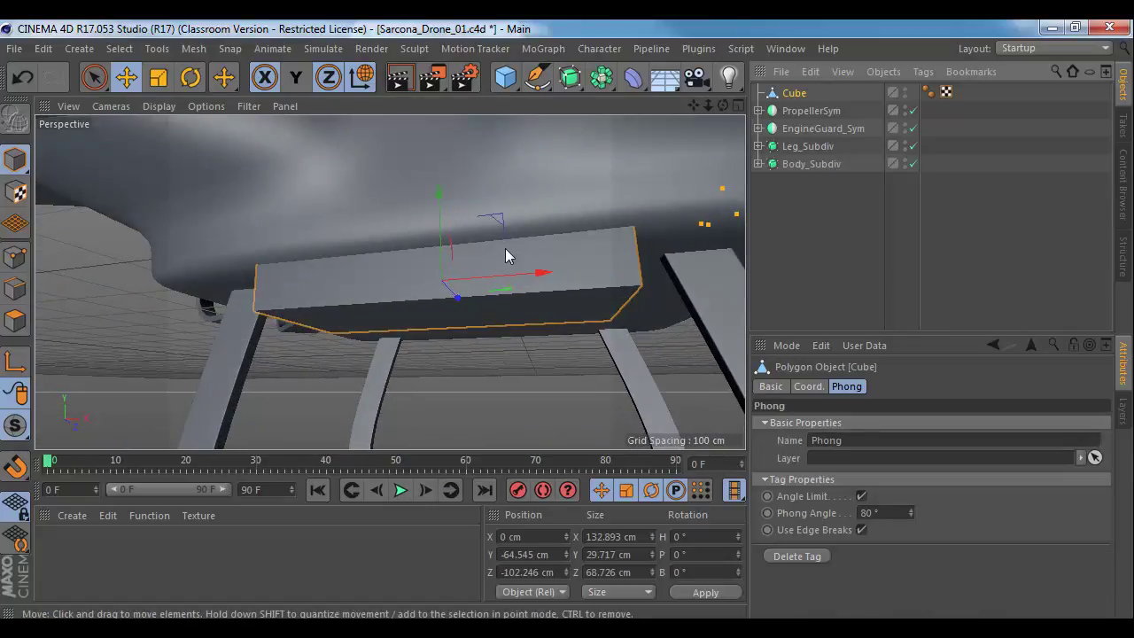
left_click(15, 288)
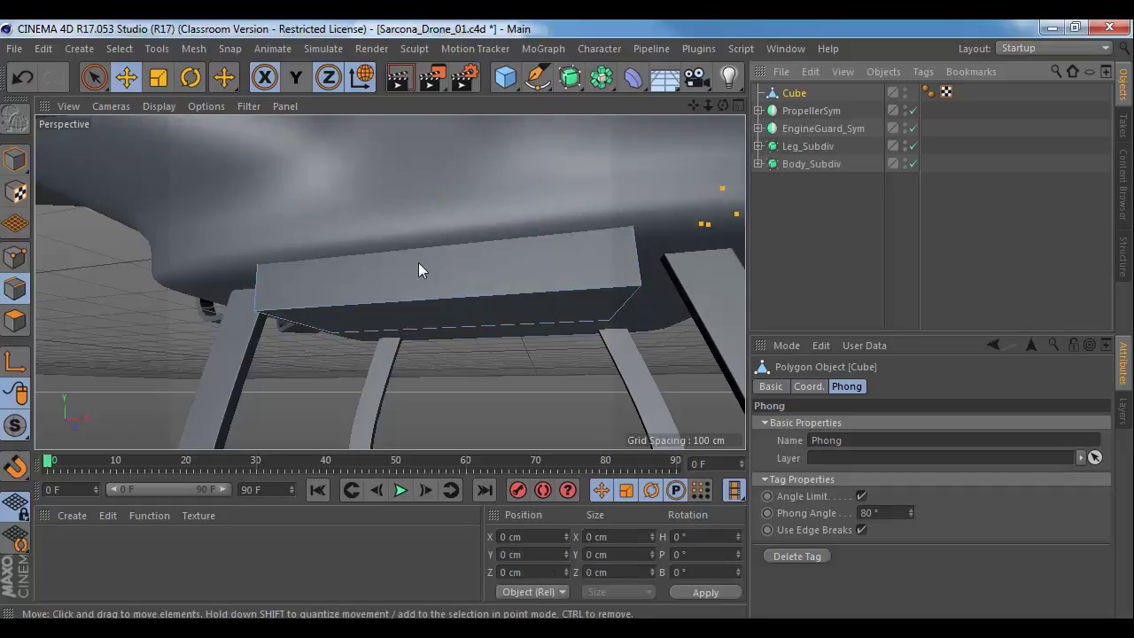
key("m")
key("d")
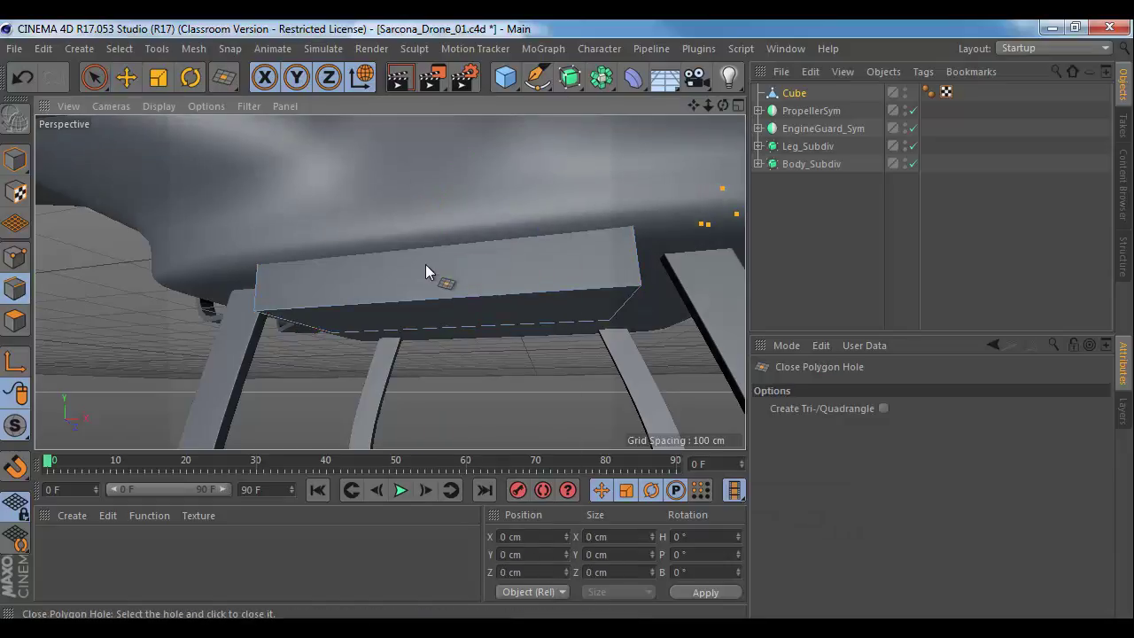
key("m")
key("s")
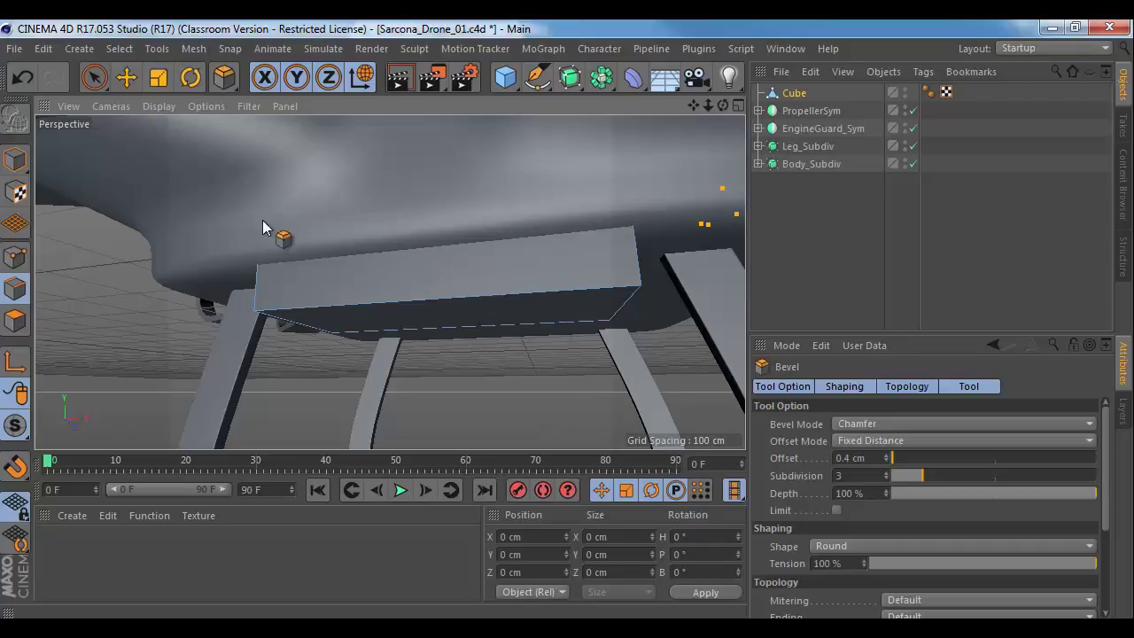
scroll(345, 260, "down", 3)
left_click_drag(93, 77, 699, 400)
key("m")
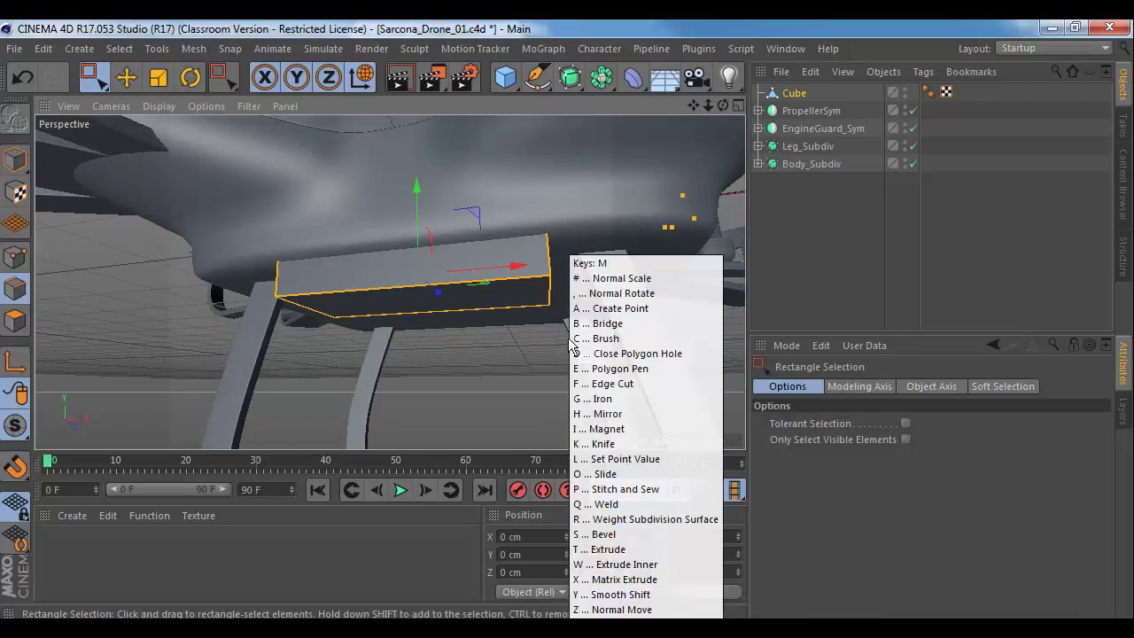
key("s")
left_click_drag(544, 348, 217, 245)
left_click(11, 161)
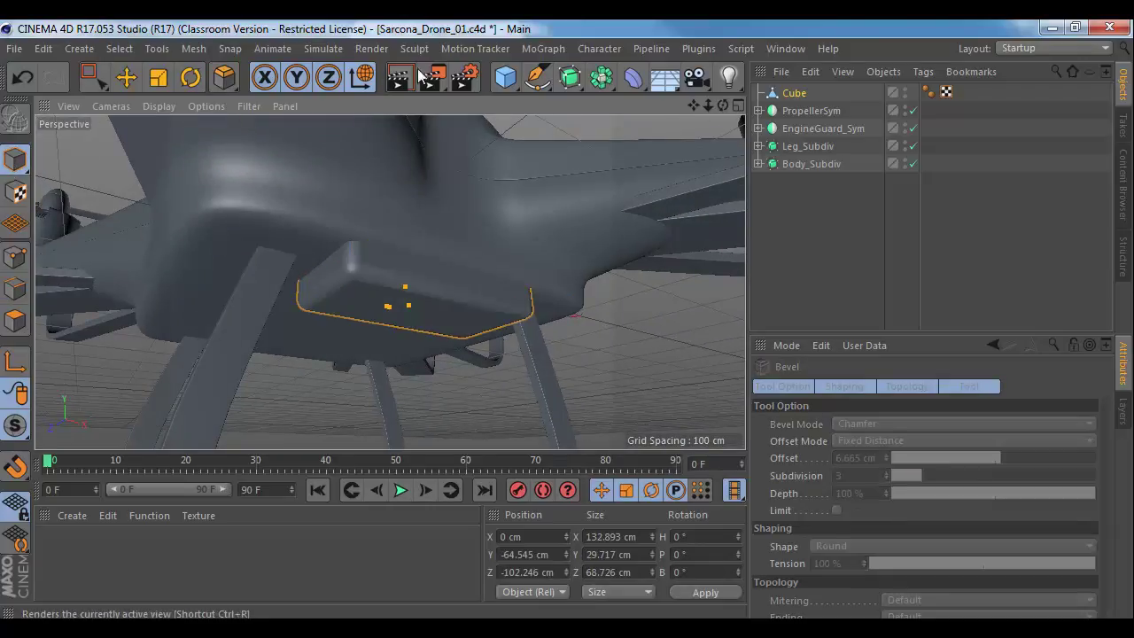
Step: Add a cylinder and set its orientation to +X
left_click(505, 77)
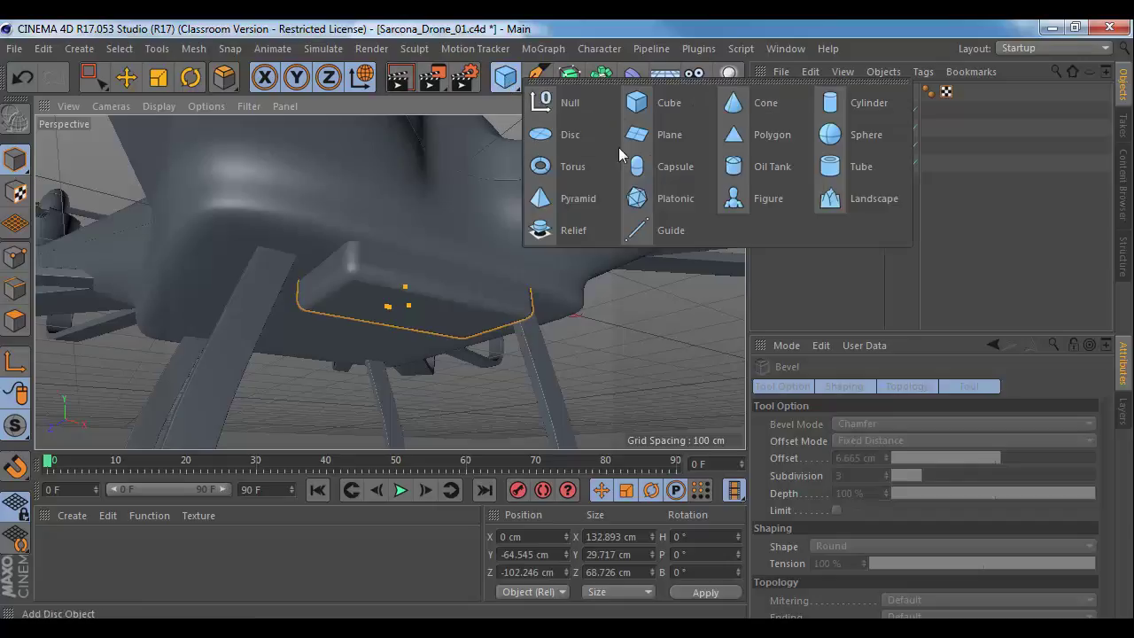
left_click(841, 104)
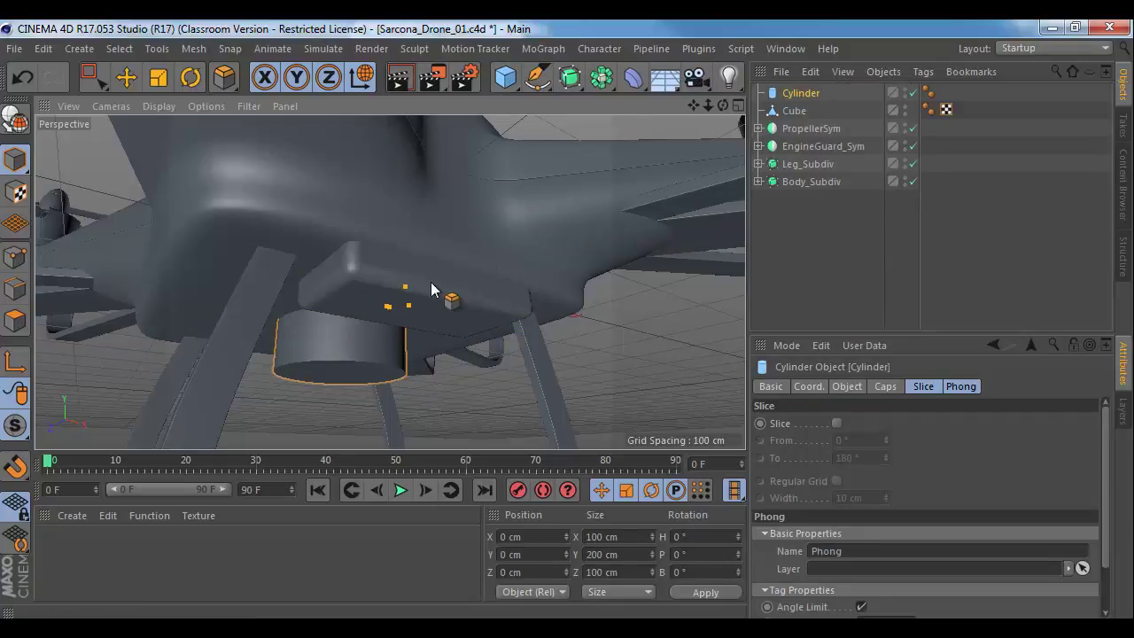
key("e")
left_click(841, 383)
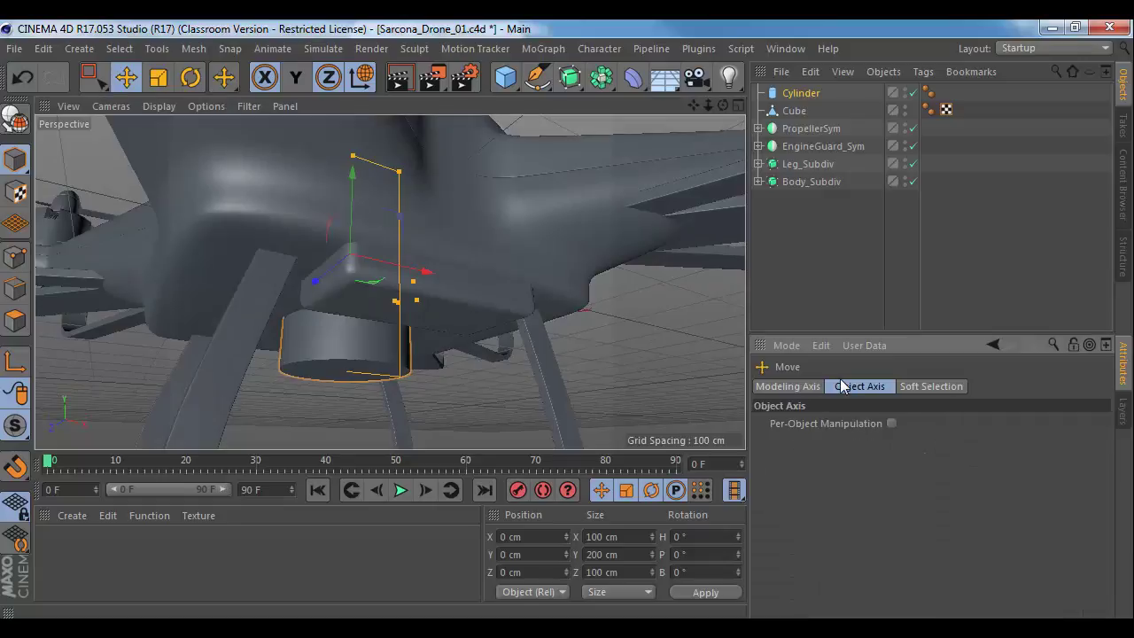
left_click(800, 95)
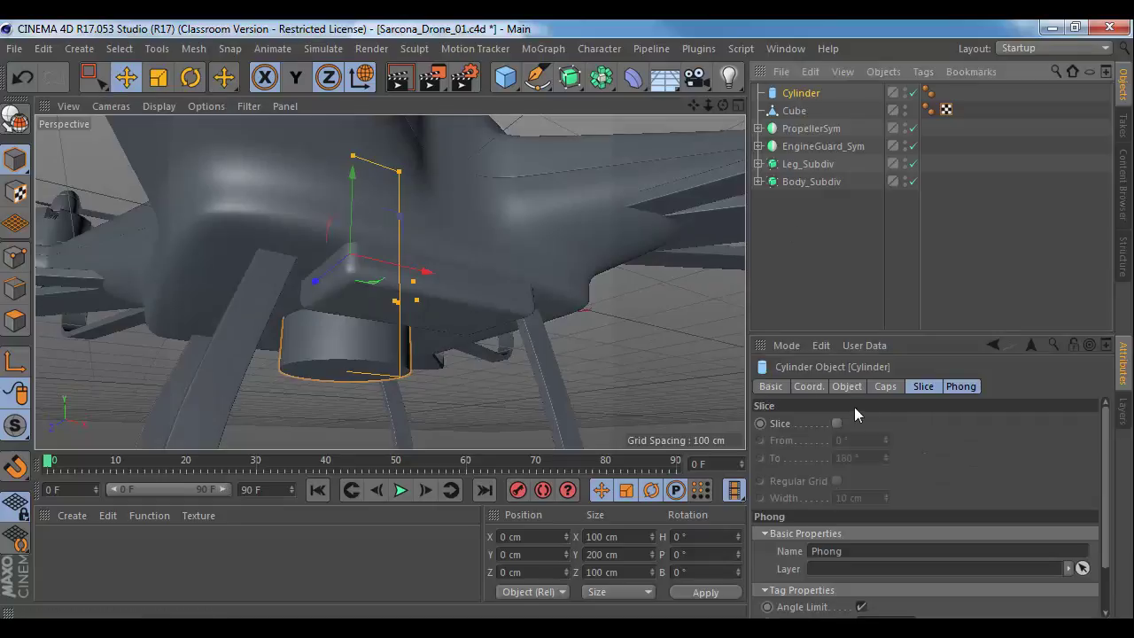
left_click(858, 387)
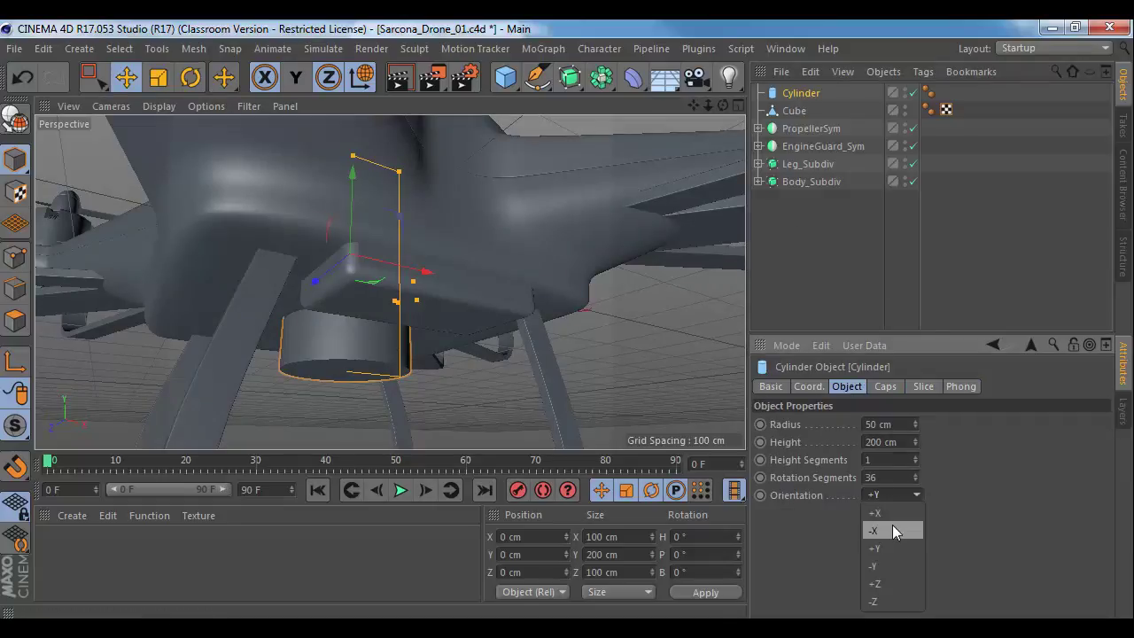
left_click(891, 516)
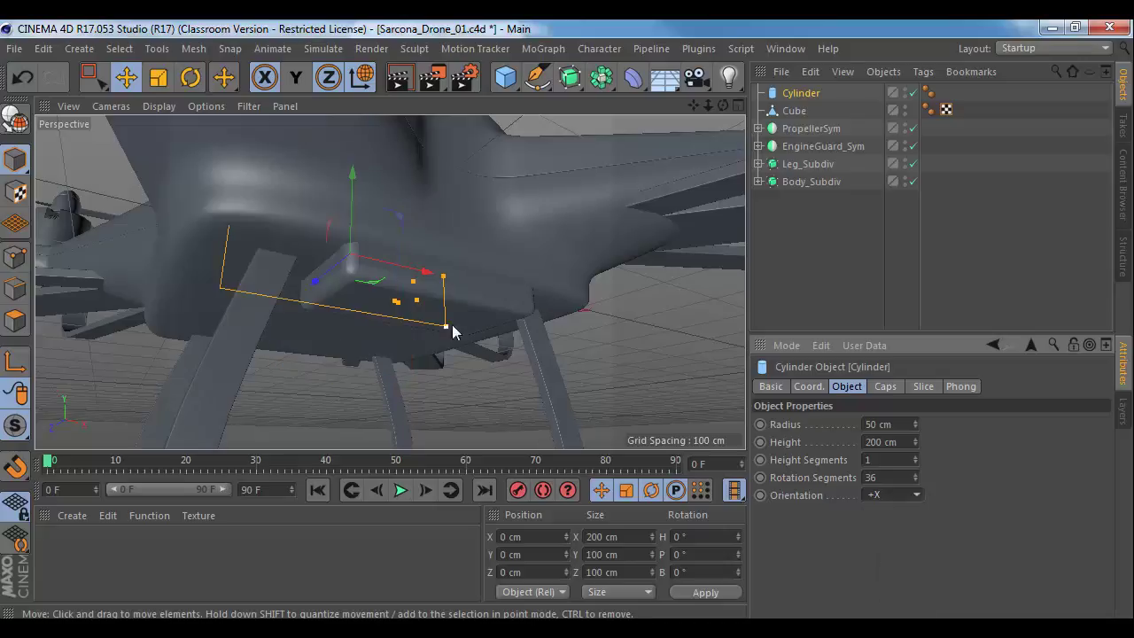
Step: Move the cylinder to about Y -62 cm and Z -150 cm, and reduce its radius to about 9.6 cm
scroll(358, 265, "up", 3)
left_click_drag(302, 243, 476, 331)
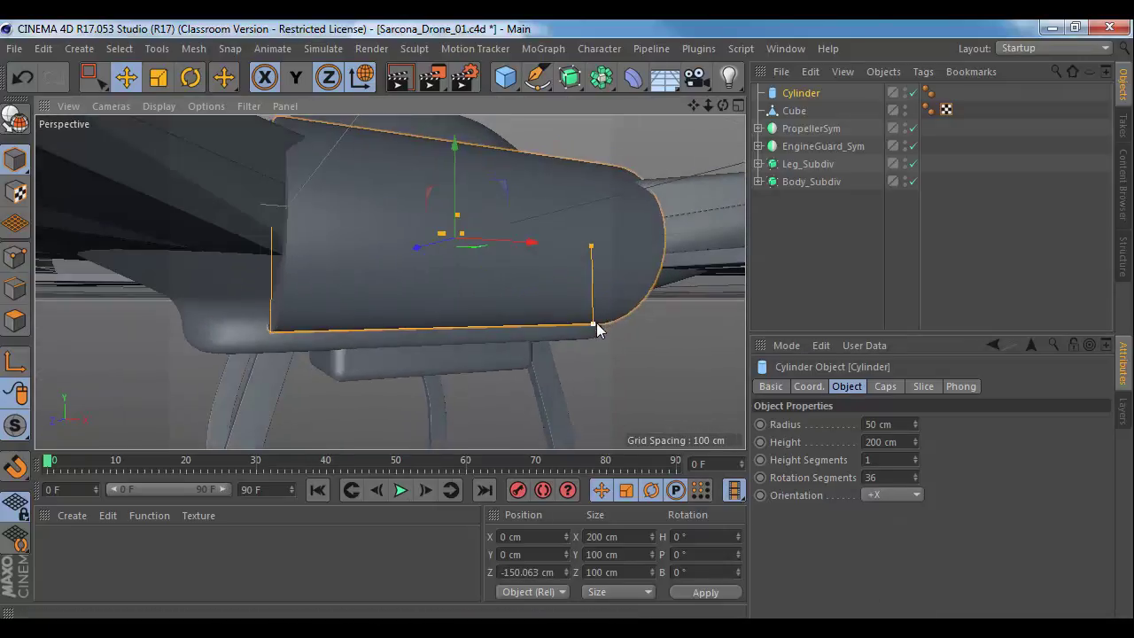
left_click_drag(596, 323, 595, 261)
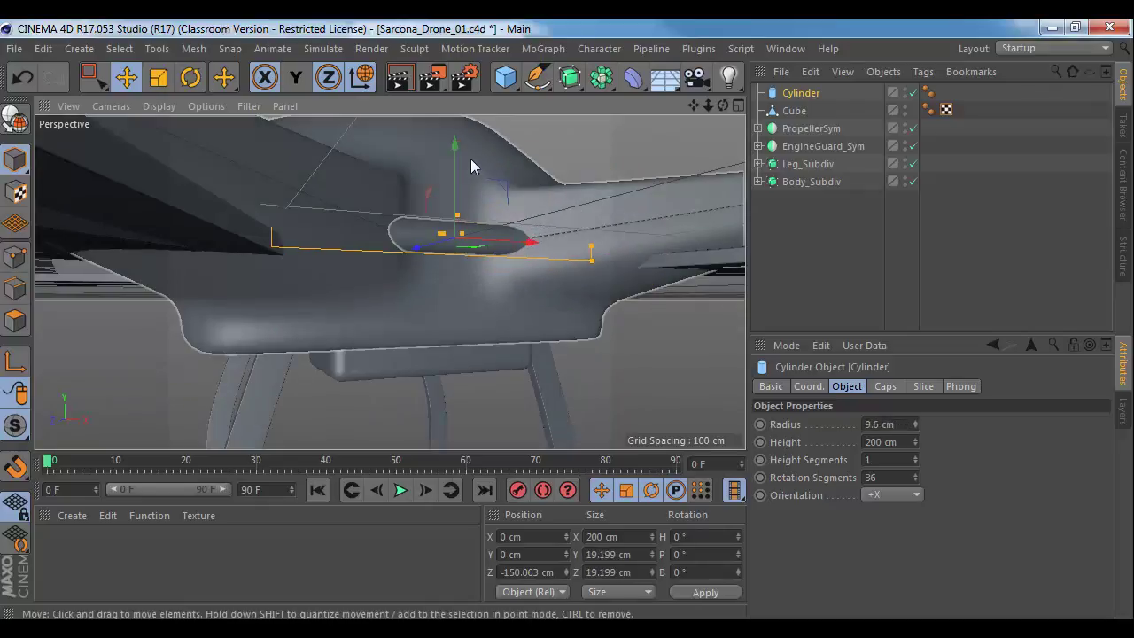
left_click_drag(455, 149, 403, 258)
middle_click_drag(384, 215, 376, 211, "alt")
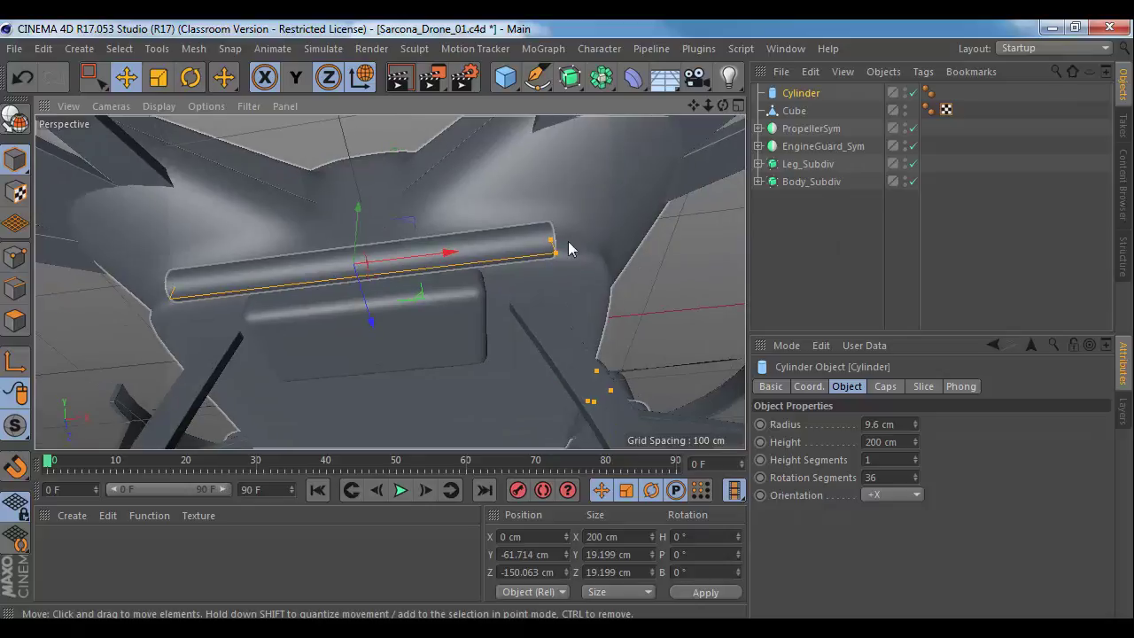
Step: Reduce the cylinder to about 126.6 cm height and 4.2 cm radius, and move it to about Z -132 cm
left_click_drag(553, 240, 468, 257)
left_click_drag(541, 268, 399, 357, "alt")
right_click_drag(398, 349, 480, 360, "alt")
middle_click_drag(480, 360, 427, 308, "alt")
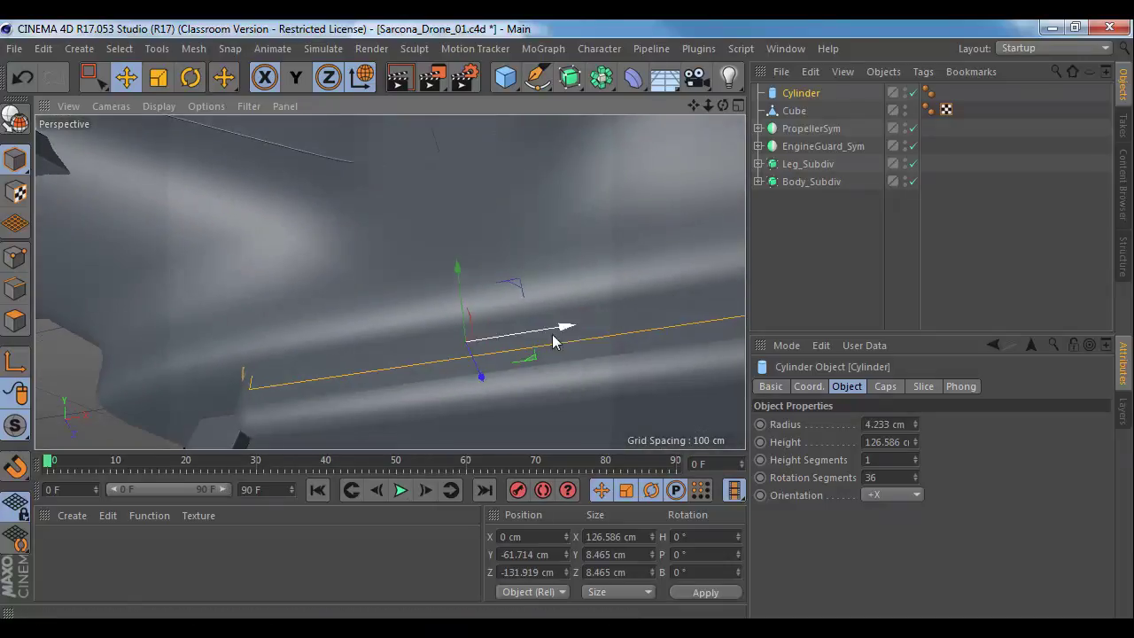
Step: Align the cylinder with the upper front edge of the box at about Y -64.2 cm and Z -134.5 cm
left_click_drag(554, 340, 456, 331, "alt")
left_click_drag(519, 375, 507, 369)
left_click_drag(479, 292, 516, 381)
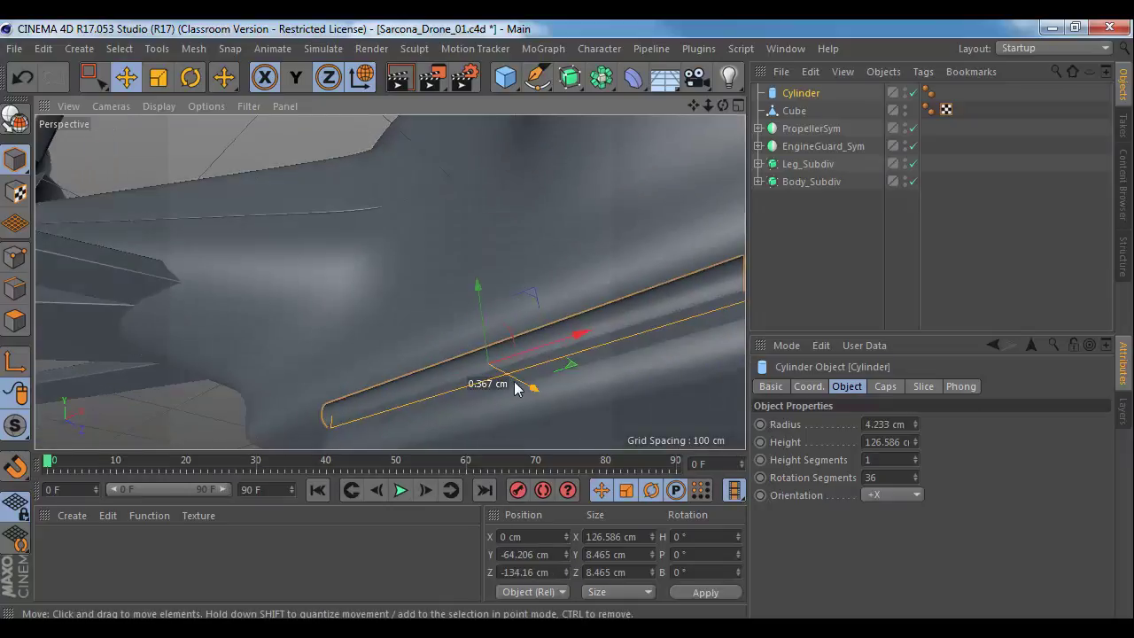
left_click(320, 145)
left_click_drag(378, 241, 527, 308, "alt")
left_click_drag(390, 281, 434, 366, "alt")
left_click(444, 311)
Step: Enable the cylinder's cap fillet with 4 segments and 0.233 cm radius, and set the cap segments to 1
left_click(885, 386)
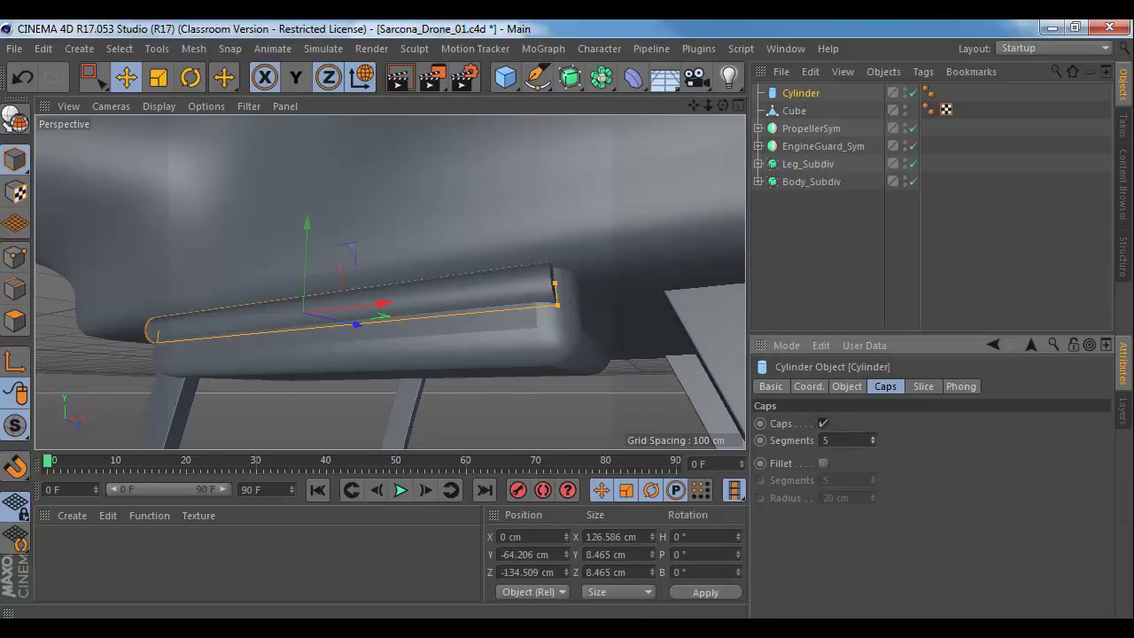
left_click(824, 463)
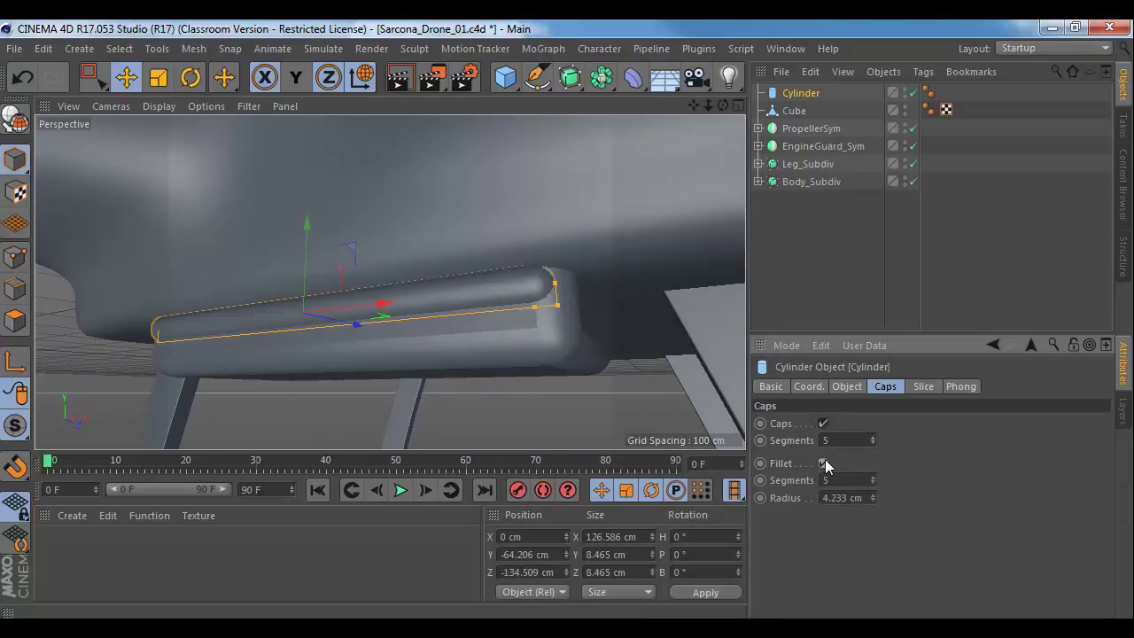
left_click(873, 443)
left_click(874, 443)
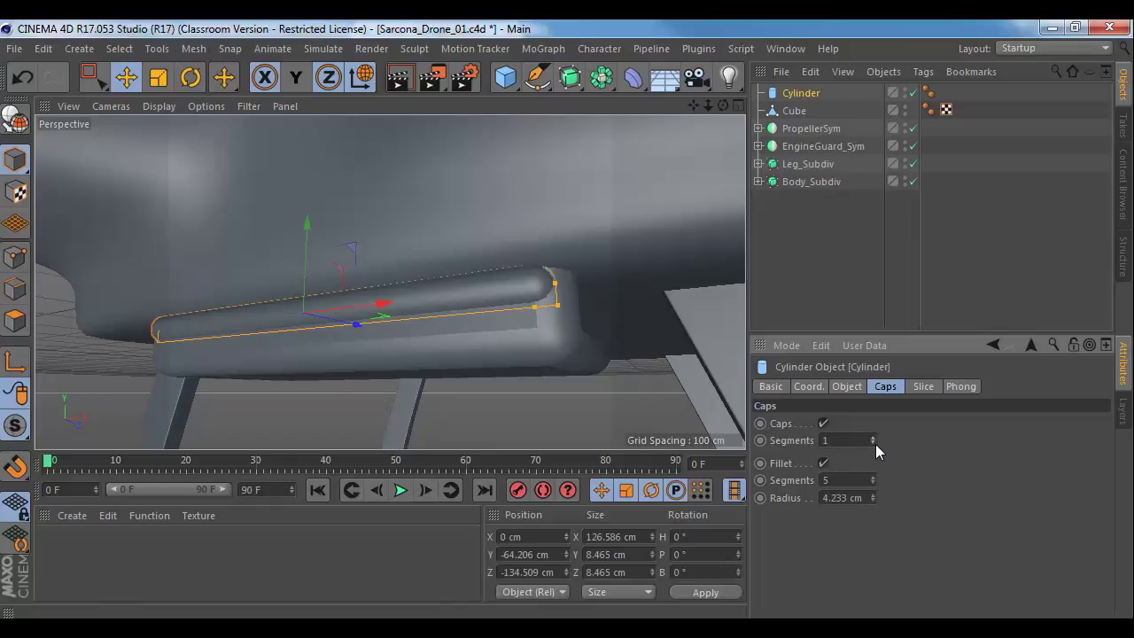
left_click(874, 500)
left_click(874, 500)
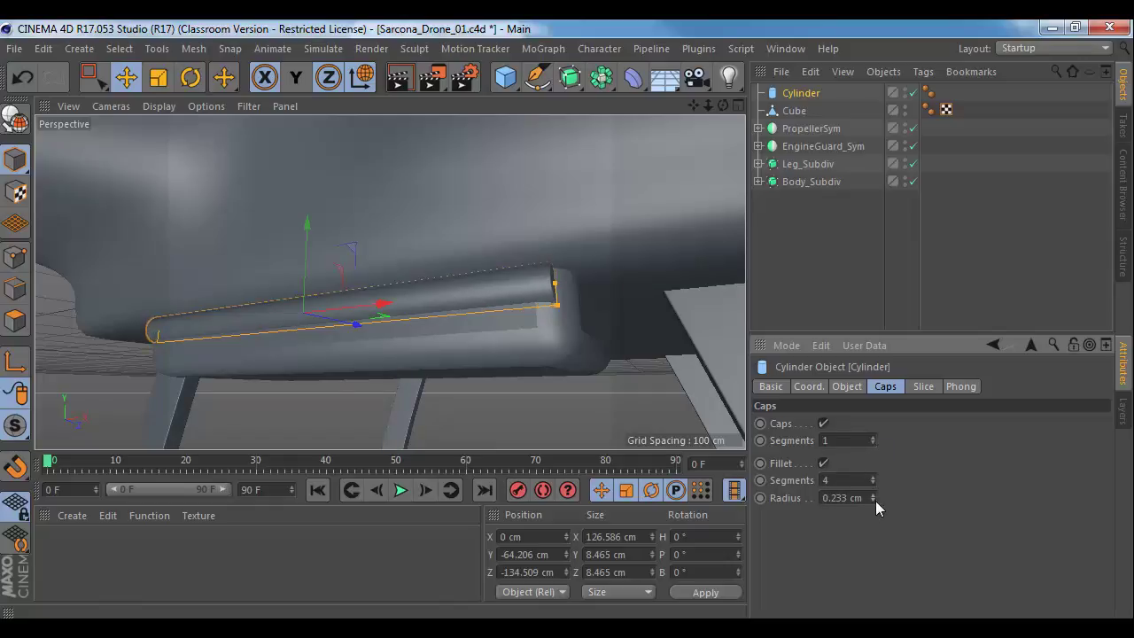
Step: Make the cylinder editable and scale it along X to about 18.7 cm long
left_click_drag(553, 314, 563, 346, "alt")
middle_click_drag(551, 328, 659, 333, "alt")
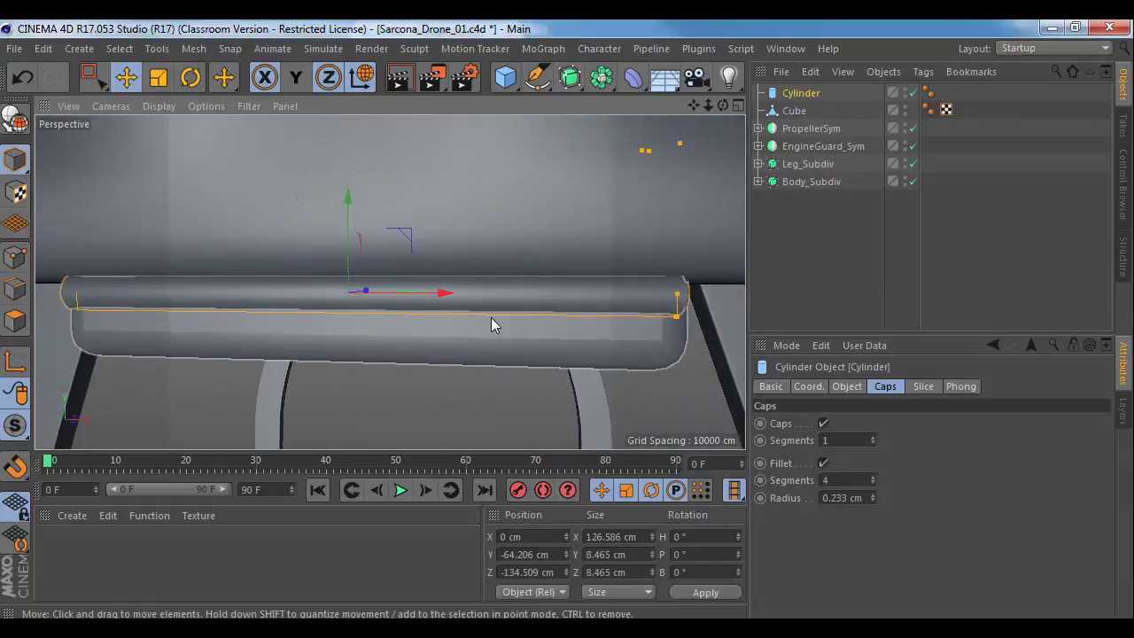
middle_click_drag(496, 320, 515, 329, "alt")
left_click_drag(515, 328, 528, 331, "alt")
key("t")
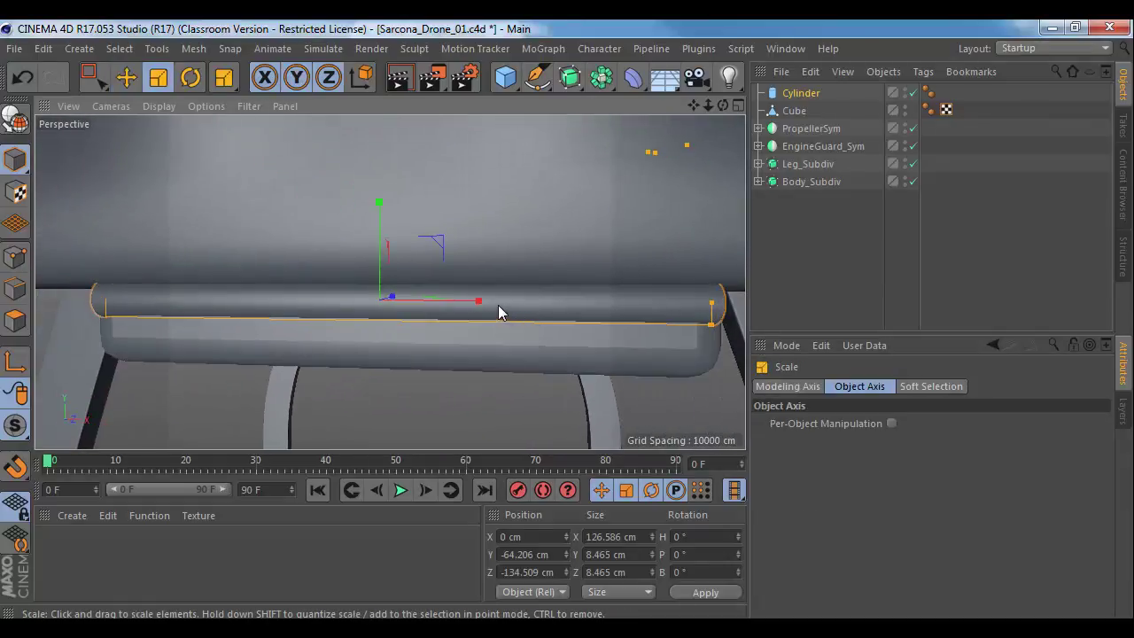
key("c")
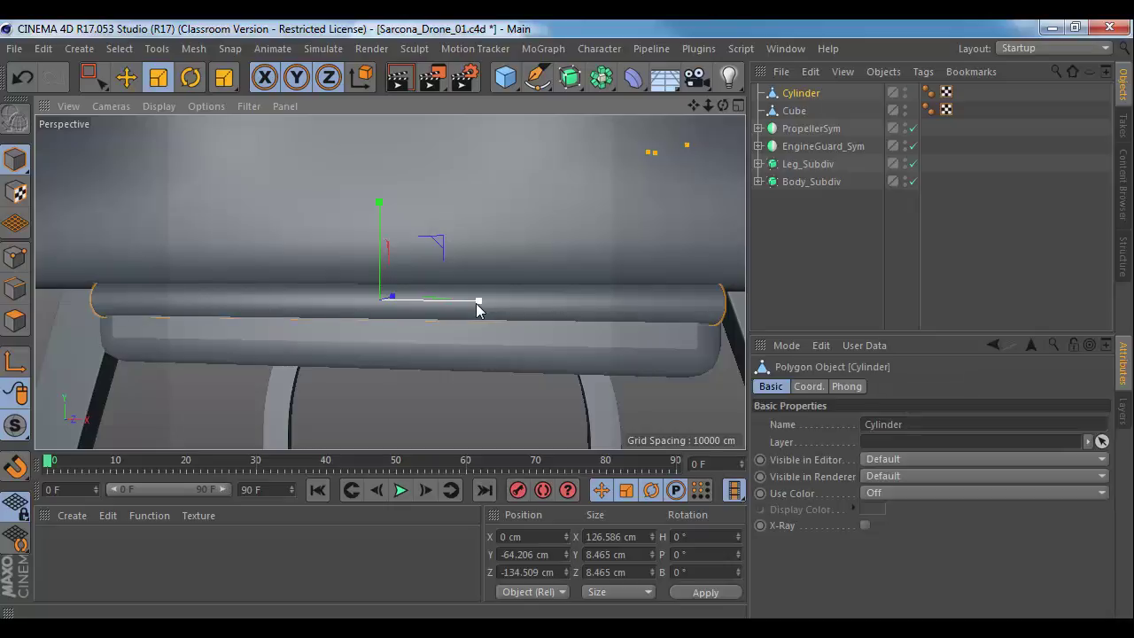
left_click_drag(476, 302, 388, 310)
Step: Move the short cylinder along X to the end of the box, at about X -51.2 cm
key("e")
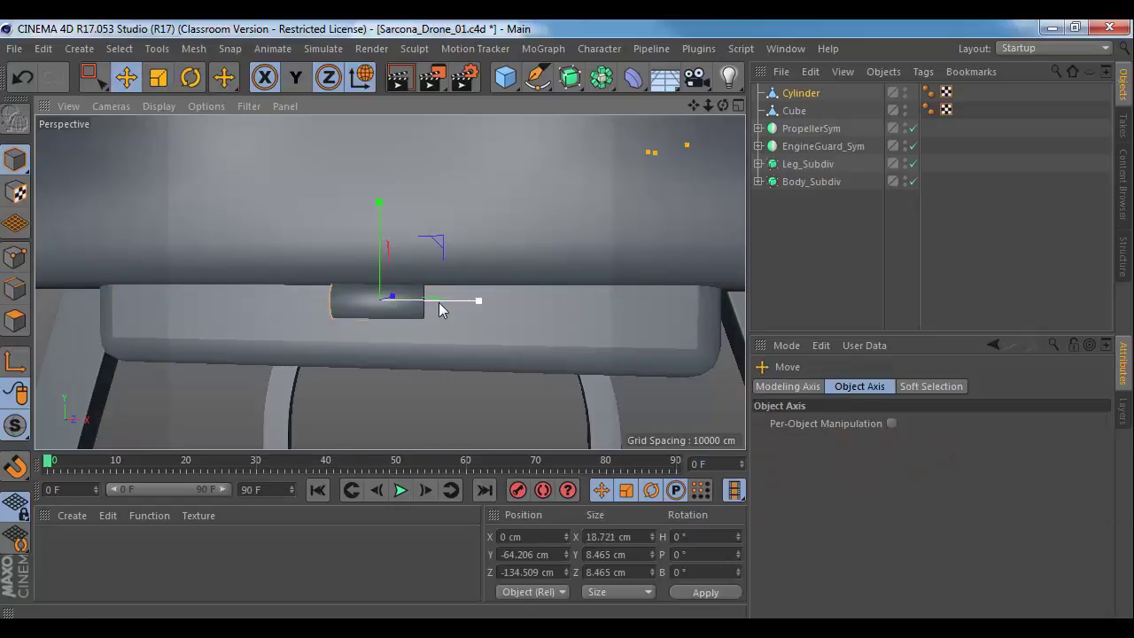
left_click_drag(466, 305, 235, 304)
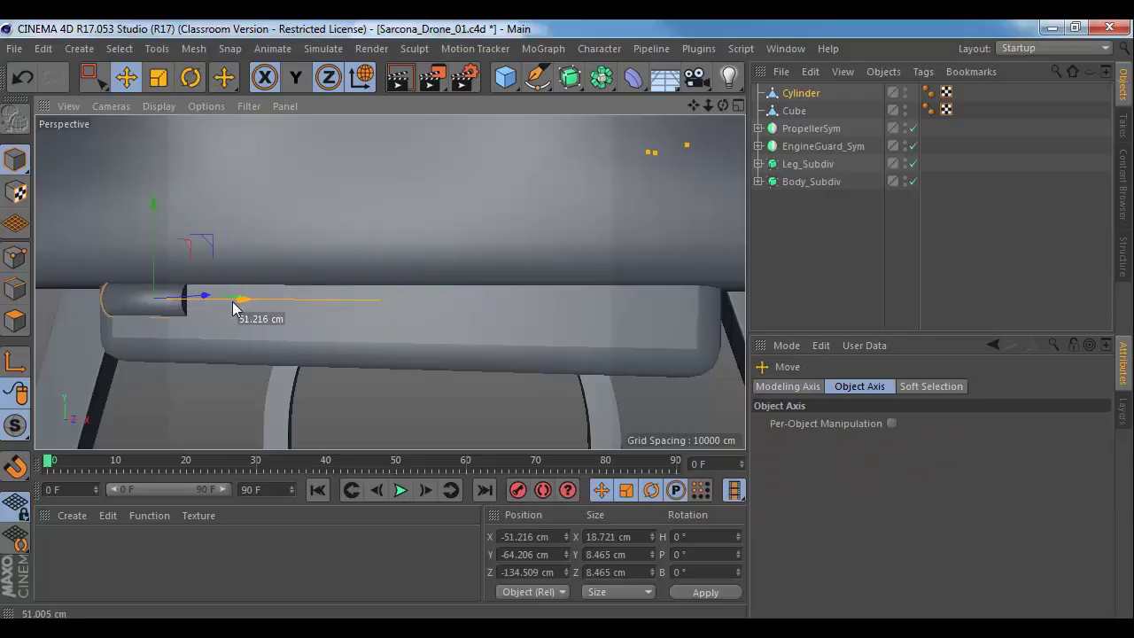
Step: Delete the cap polygons at the short cylinder's outer end, near the corner of the box
left_click_drag(309, 299, 539, 284, "alt")
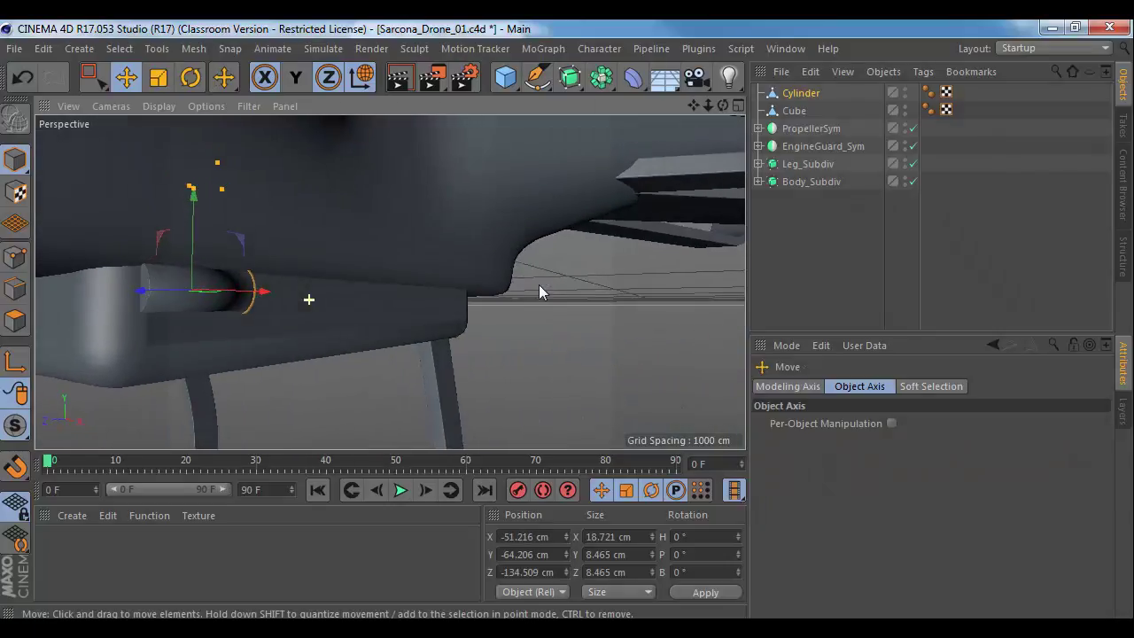
right_click_drag(403, 287, 380, 286, "alt")
middle_click_drag(380, 285, 480, 274, "alt")
left_click(21, 328)
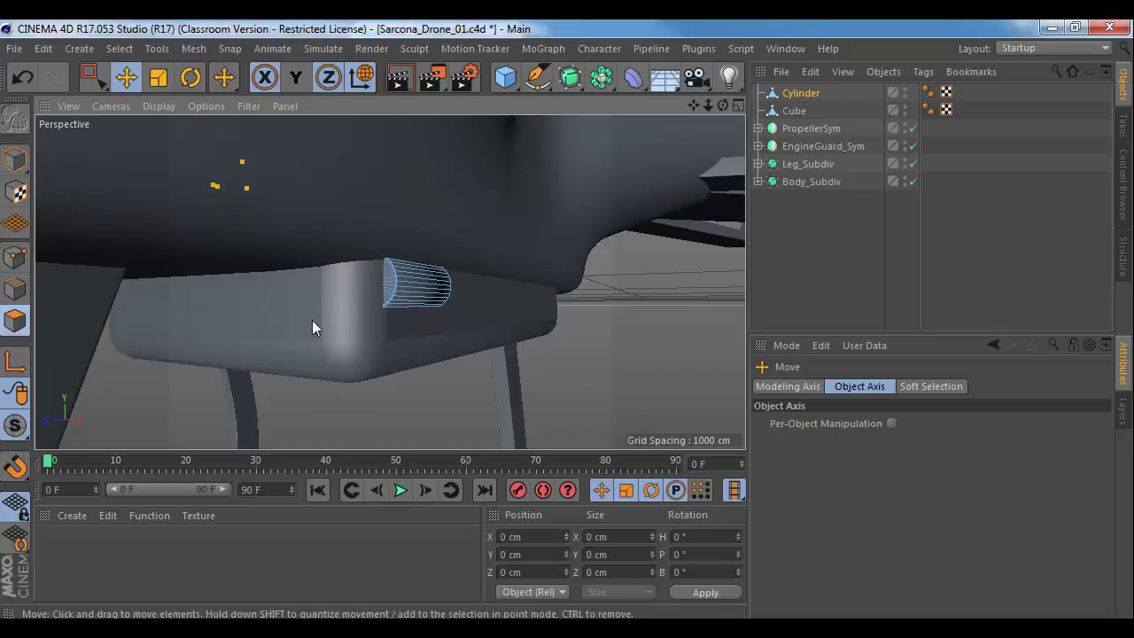
right_click_drag(398, 320, 474, 297, "alt")
left_click(102, 83)
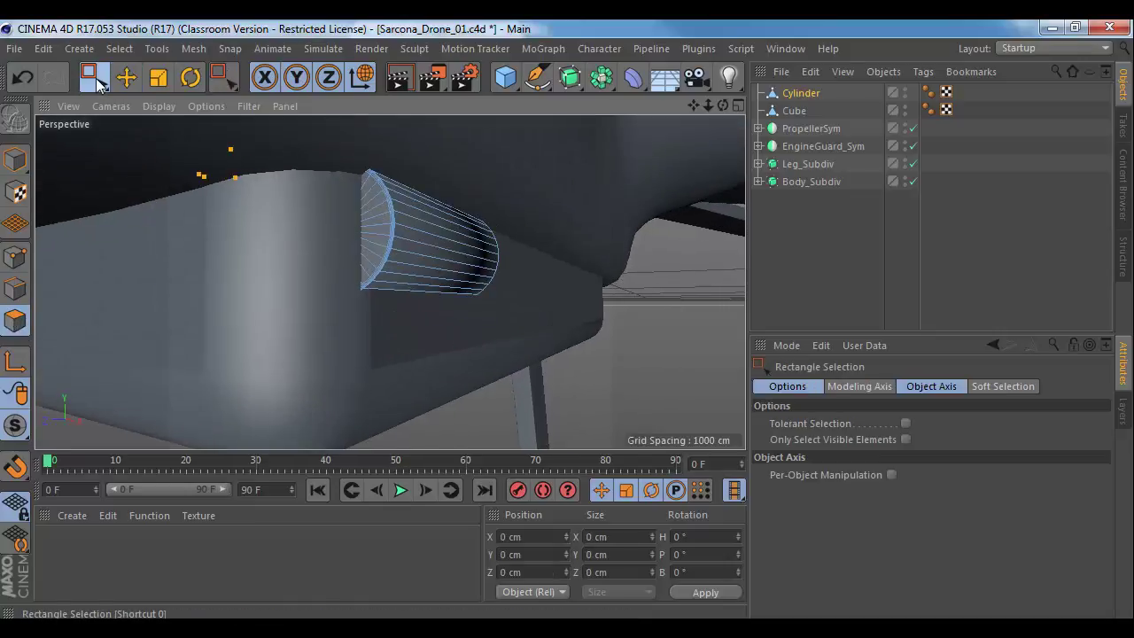
left_click_drag(102, 83, 126, 101)
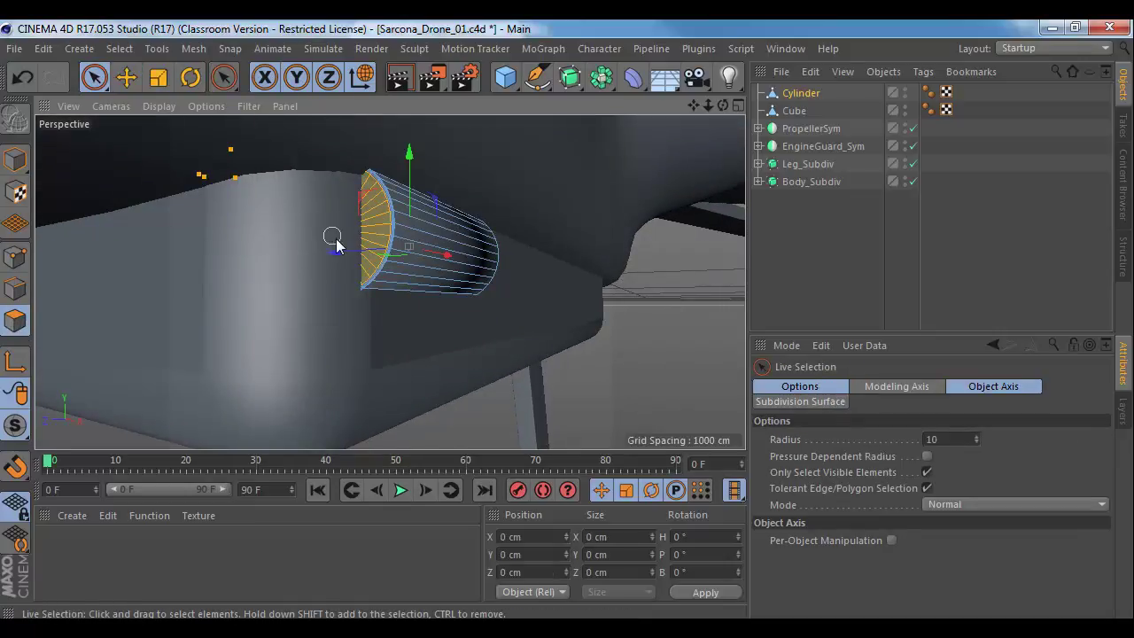
left_click_drag(337, 240, 371, 233)
key("Delete")
Step: Delete the cap polygons at the short cylinder's inner end
left_click_drag(560, 281, 284, 298, "alt")
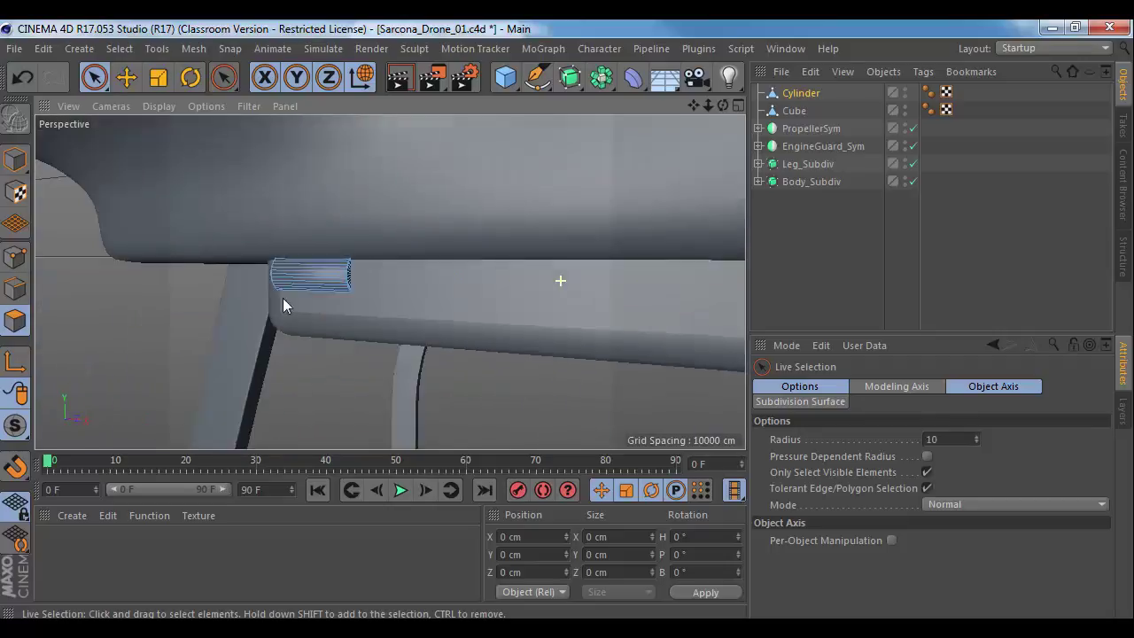
scroll(336, 298, "up", 4)
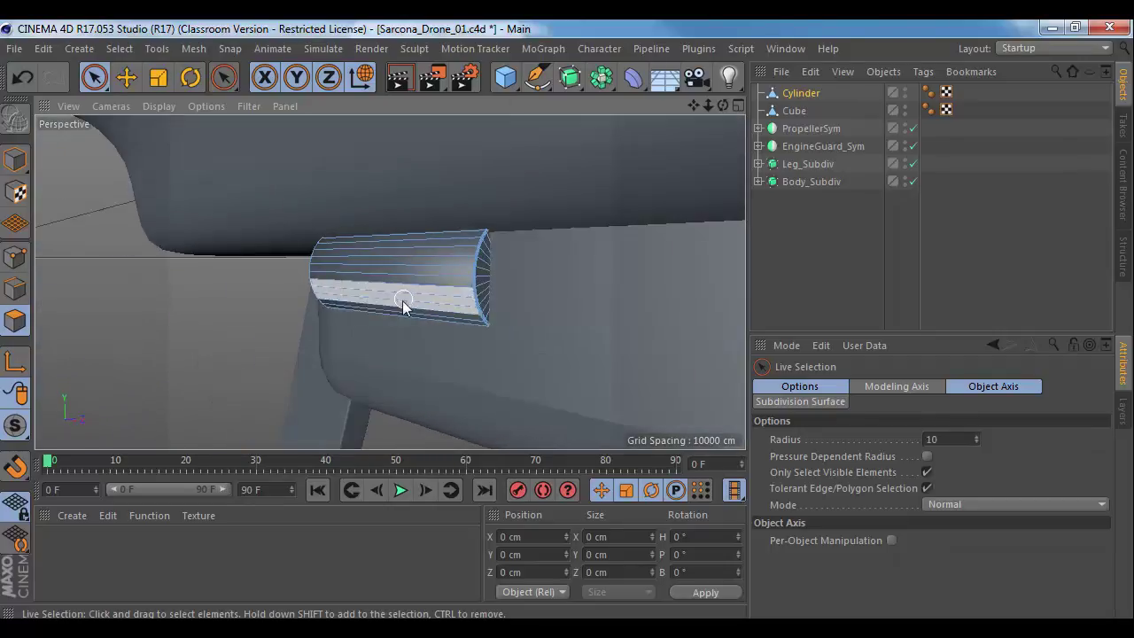
middle_click_drag(403, 301, 358, 306, "alt")
left_click_drag(432, 289, 442, 272)
left_click(443, 306)
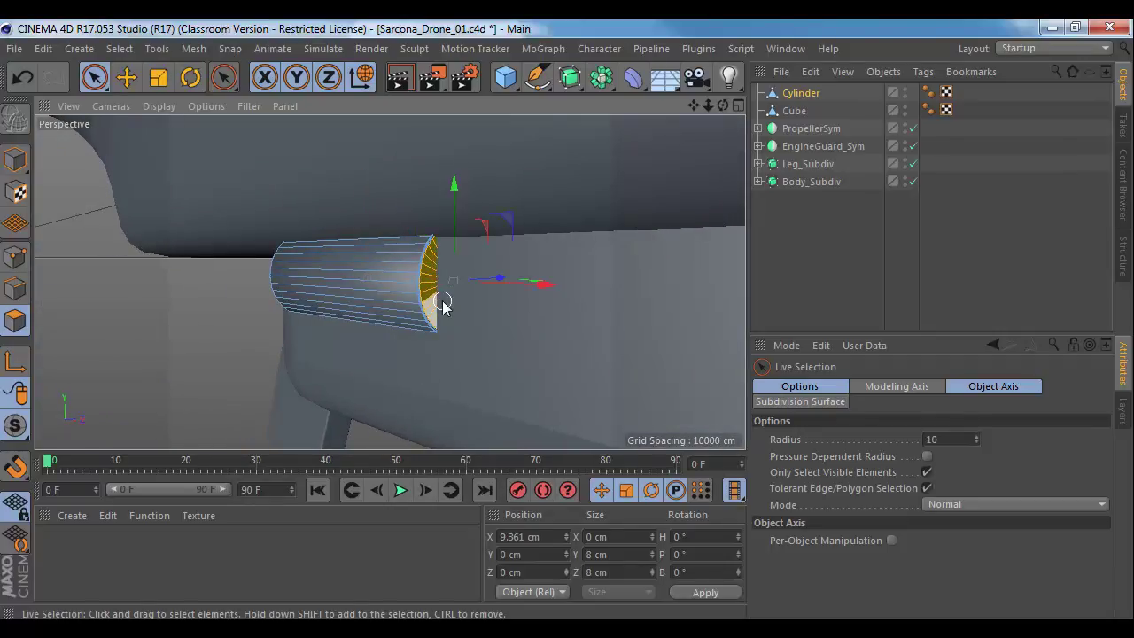
Step: Scale the open cylinder to 4.233 cm in Y and Z, then position it at about X -50.3, Y -62.9 and Z -138.4 cm
left_click(15, 159)
left_click_drag(421, 291, 354, 292, "alt")
key("t")
key("e")
left_click_drag(348, 218, 343, 200)
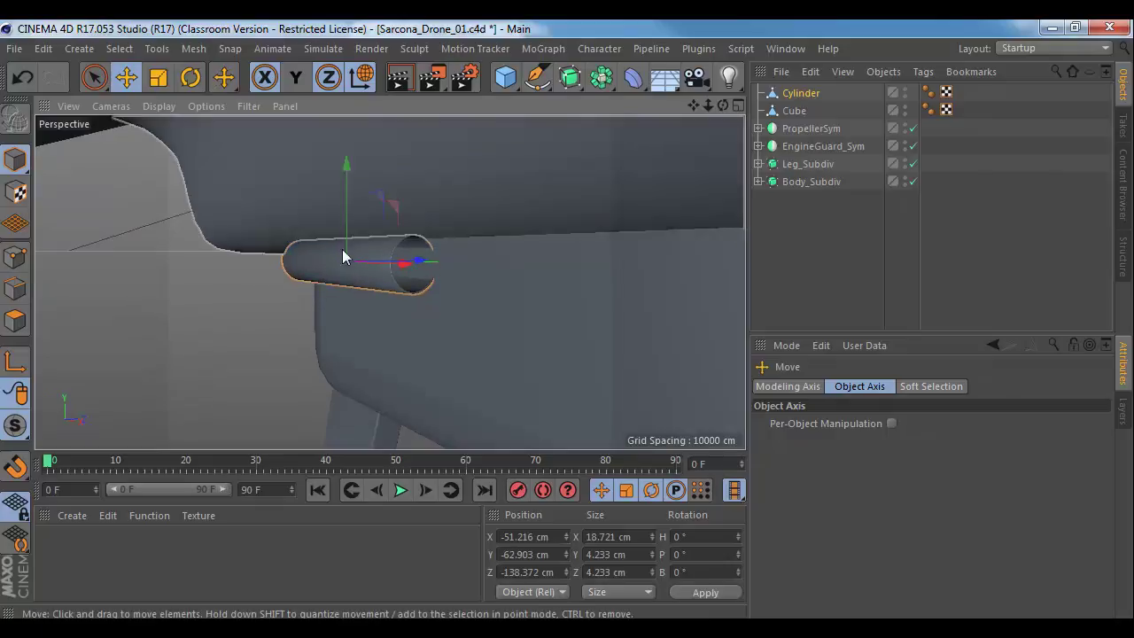
left_click_drag(348, 252, 544, 253, "alt")
right_click_drag(544, 253, 517, 255, "alt")
left_click_drag(478, 259, 486, 259)
Step: Copy the short cylinder three times along X, placing the copies at about X -14.5, 16 and 49.1 cm along the box edge
middle_click_drag(558, 298, 402, 324, "alt")
left_click_drag(402, 324, 491, 310, "alt")
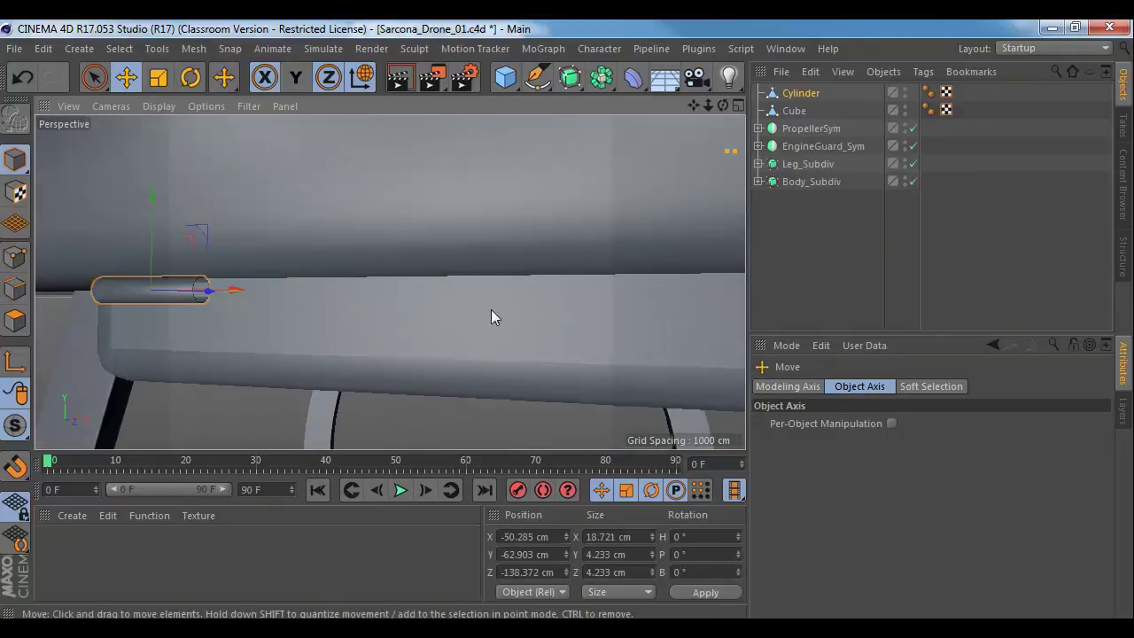
right_click_drag(491, 310, 413, 319, "alt")
left_click_drag(414, 318, 602, 308, "alt")
left_click_drag(604, 307, 730, 303, "ctrl")
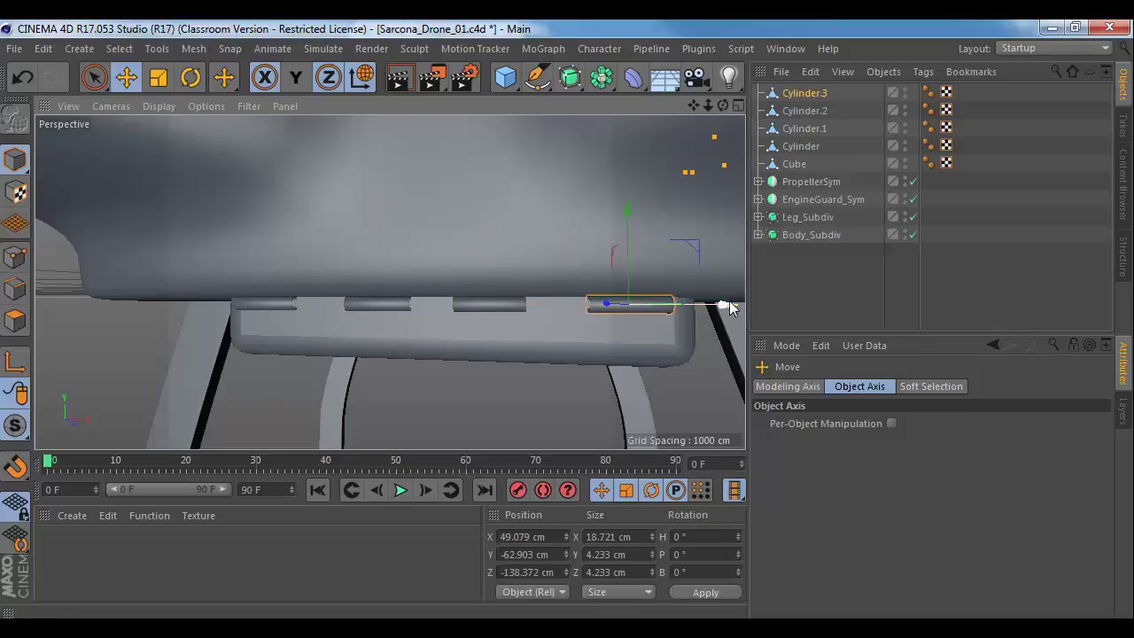
left_click(496, 304)
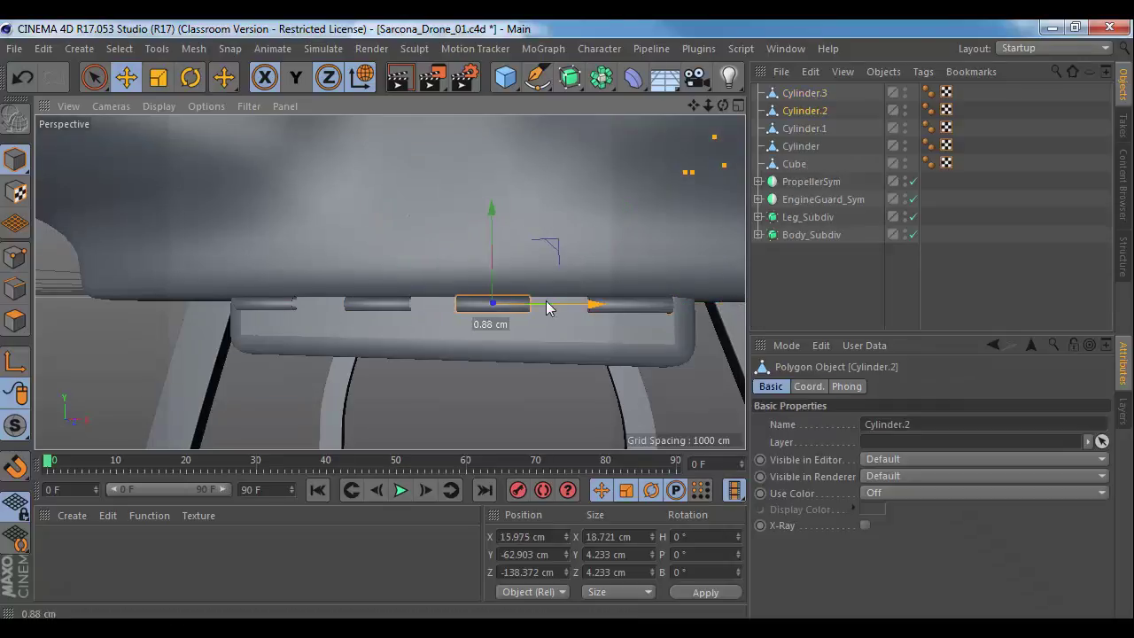
left_click(403, 306)
Step: Add a +X oriented cylinder with a radius of about 4.3 cm and move it to about Y -68.2 cm and Z -145.2 cm
left_click_drag(416, 303, 586, 333, "alt")
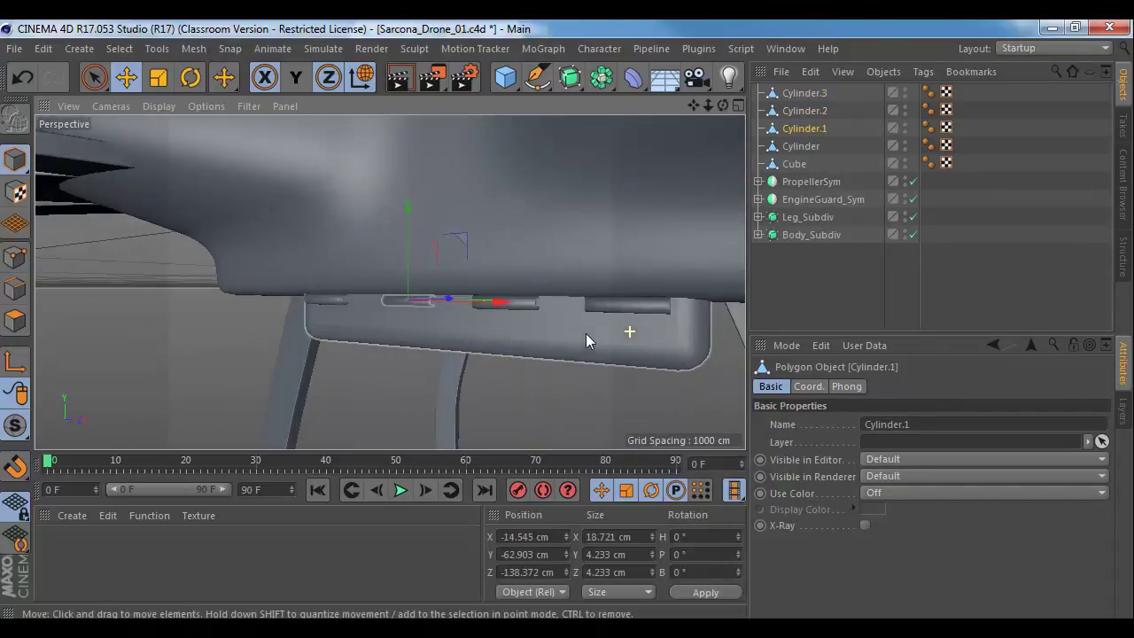
left_click(506, 74)
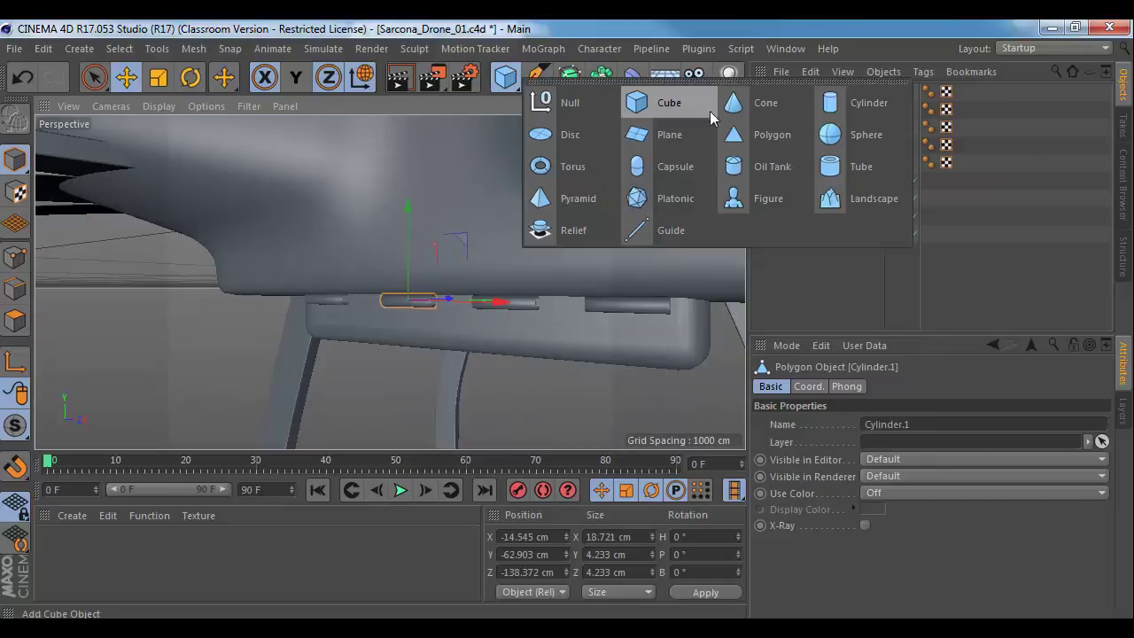
left_click(801, 101)
left_click(844, 386)
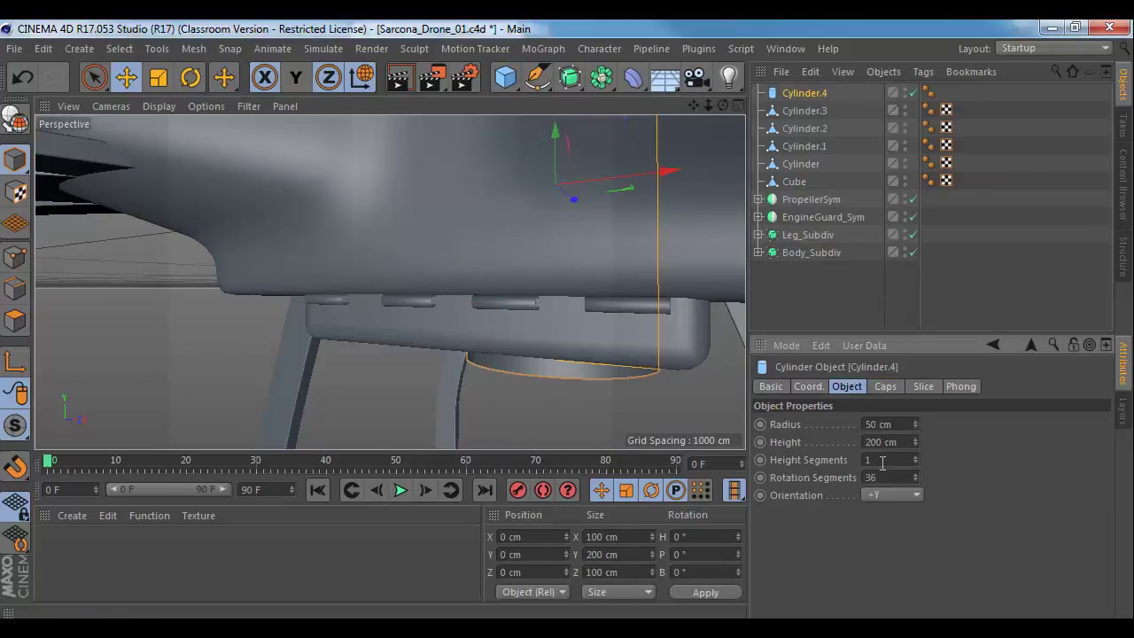
left_click(879, 512)
left_click_drag(561, 293, 438, 240, "alt")
right_click_drag(437, 240, 397, 226, "alt")
left_click_drag(398, 226, 434, 220, "alt")
left_click_drag(530, 166, 392, 251)
Step: In the right view, align the new cylinder with the hinge cylinders and reduce its radius to about 2.1 cm
middle_click(393, 251)
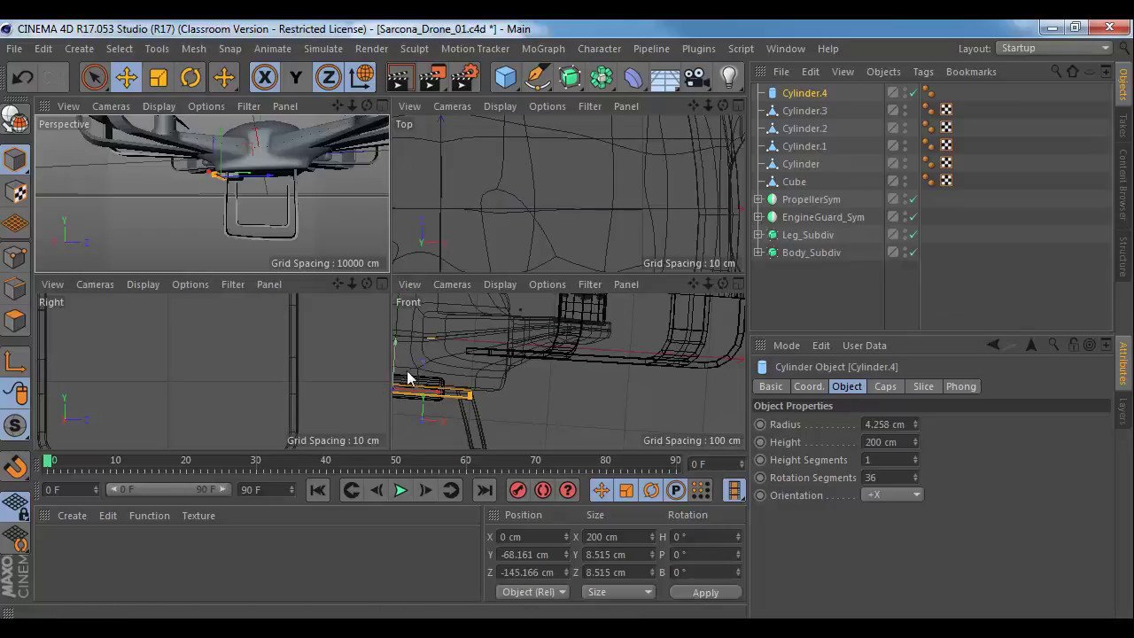
middle_click(343, 366)
right_click_drag(416, 362, 203, 327, "alt")
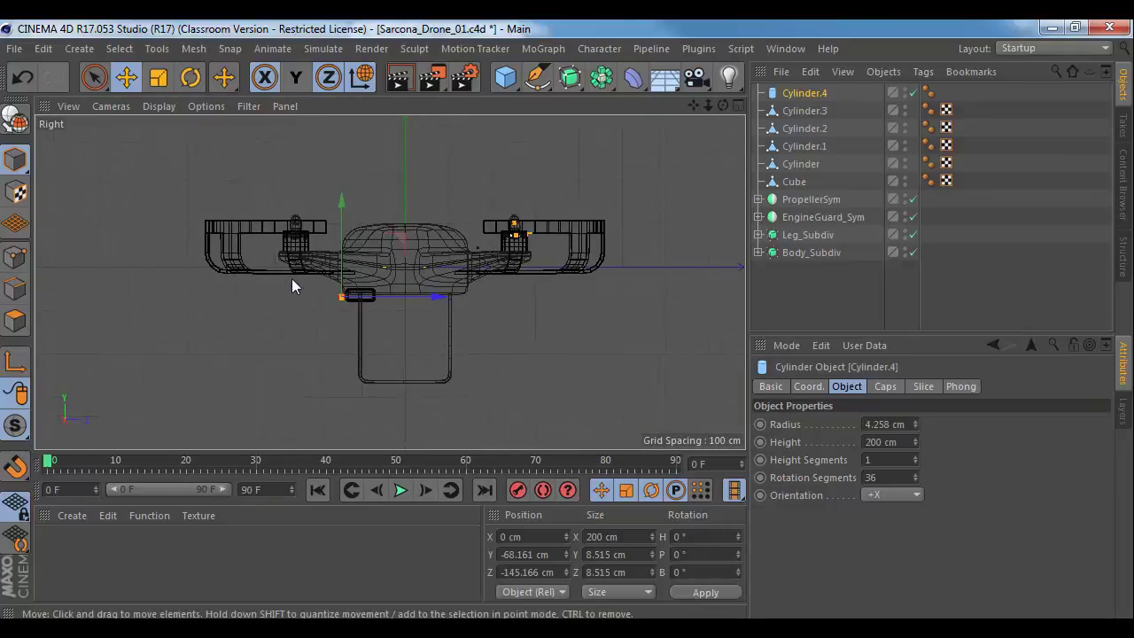
right_click_drag(291, 278, 513, 334, "alt")
scroll(515, 341, "up", 8)
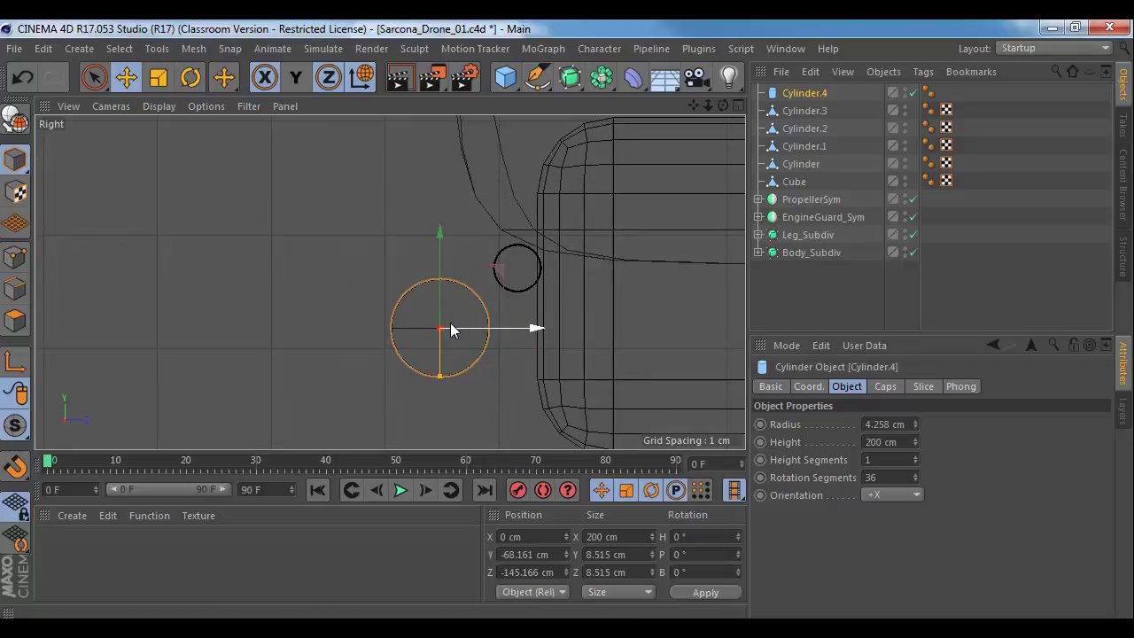
left_click_drag(441, 375, 574, 212)
Step: Reduce the long cylinder's radius to 1.926 cm and centre it inside the hinge cylinders at Y -62.889 cm and Z -138.372 cm
right_click_drag(407, 289, 494, 305, "alt")
middle_click_drag(494, 305, 435, 316, "alt")
right_click_drag(390, 281, 498, 301, "alt")
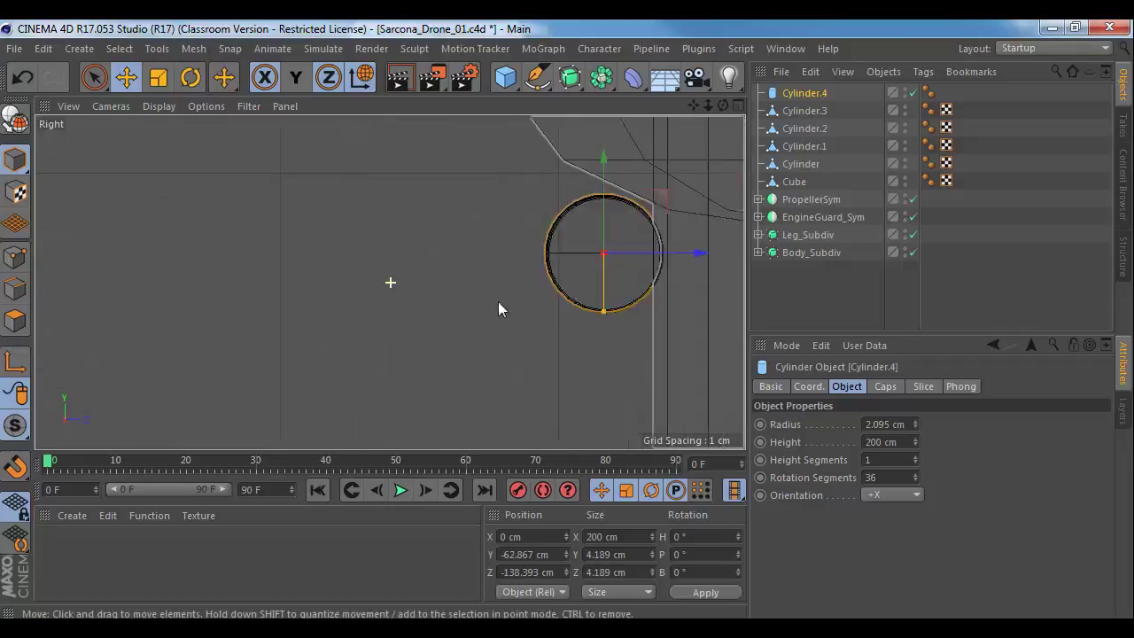
middle_click_drag(536, 298, 372, 326, "alt")
right_click_drag(374, 326, 451, 341, "alt")
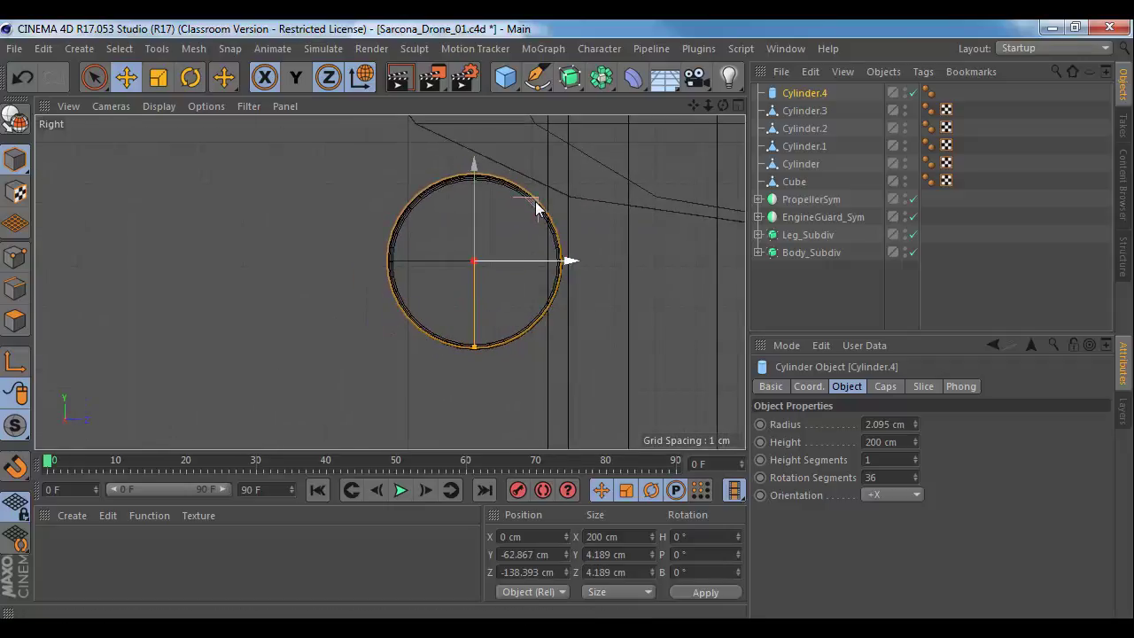
left_click_drag(533, 202, 538, 201)
left_click_drag(476, 346, 476, 340)
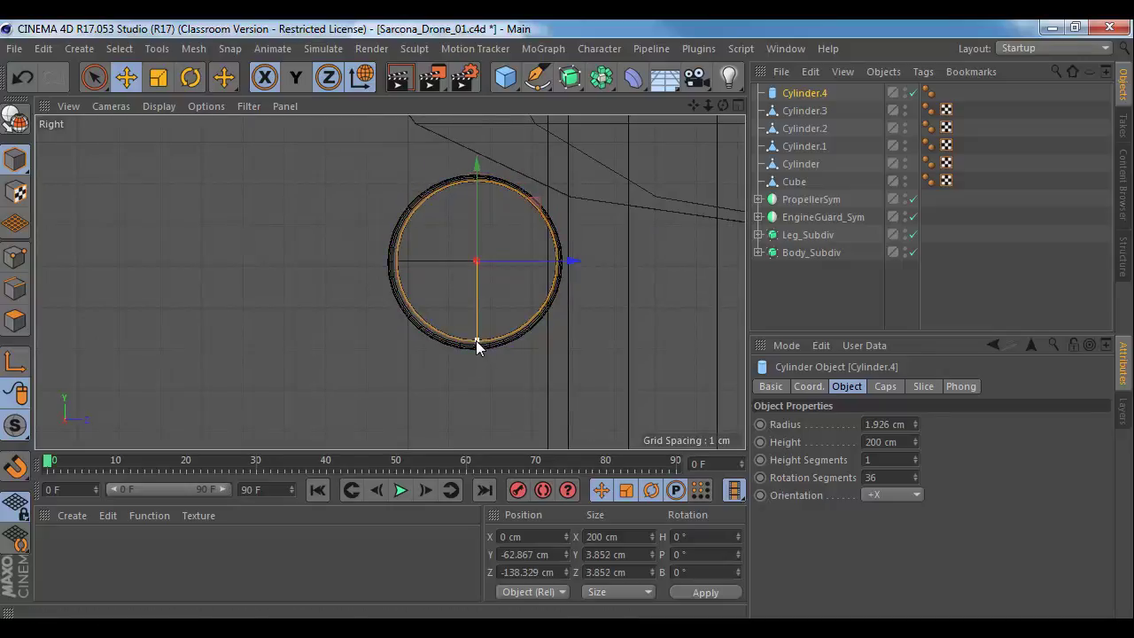
left_click_drag(534, 216, 529, 215)
Step: Make the long cylinder editable and scale it down along X to match the length of the hinge row, then deselect it
middle_click(529, 216)
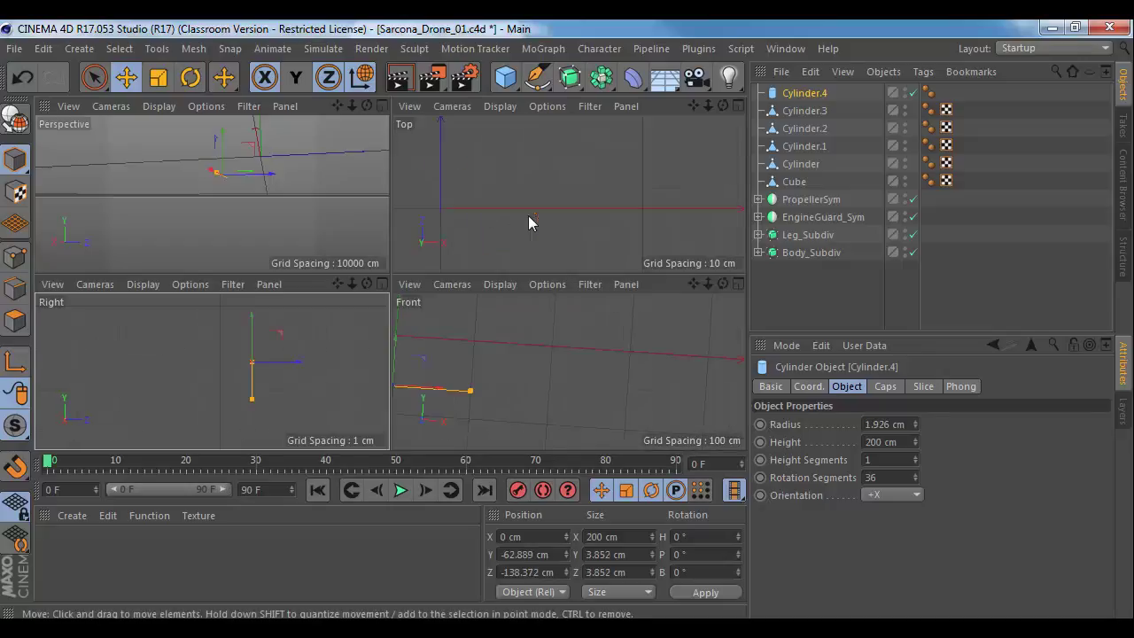
middle_click(307, 216)
left_click_drag(390, 281, 656, 294, "alt")
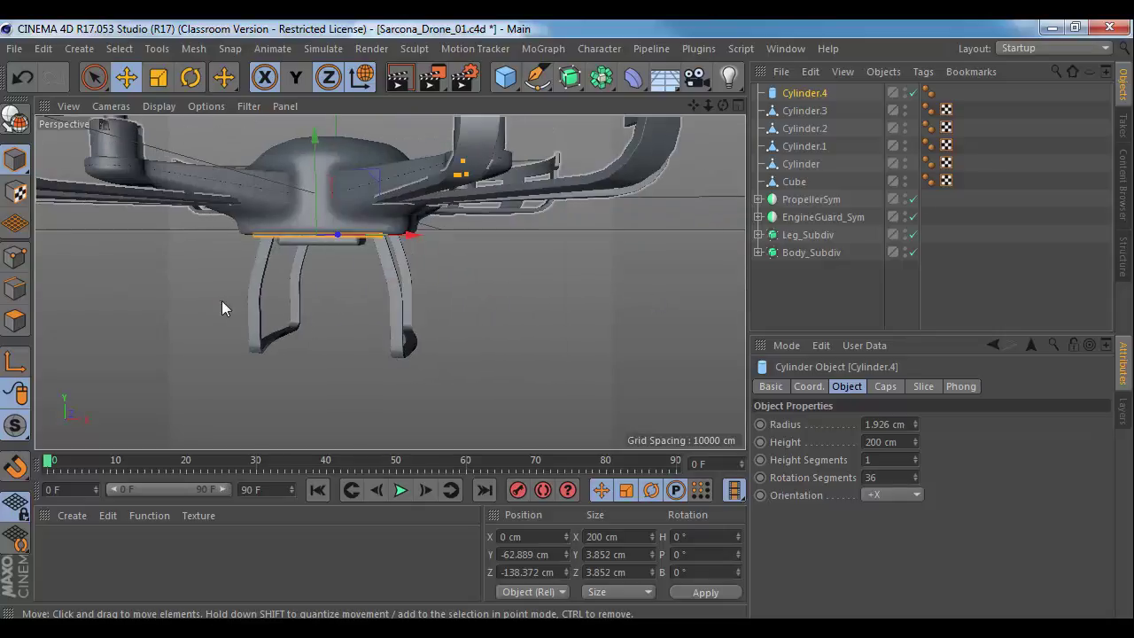
right_click_drag(221, 300, 345, 302, "alt")
middle_click_drag(345, 302, 299, 364, "alt")
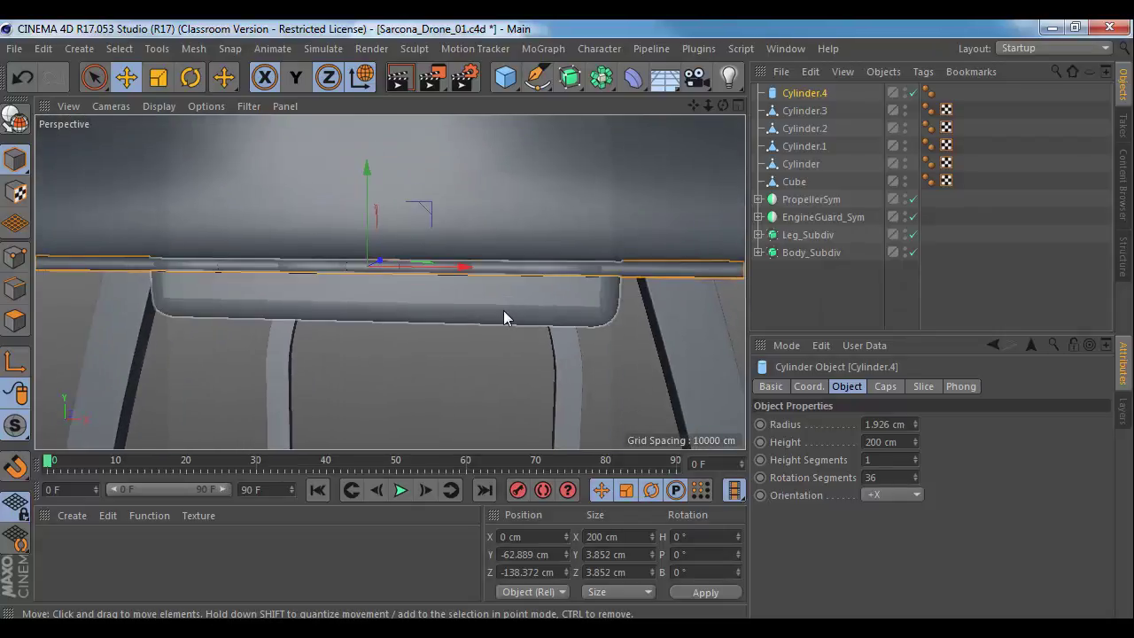
key("c")
key("t")
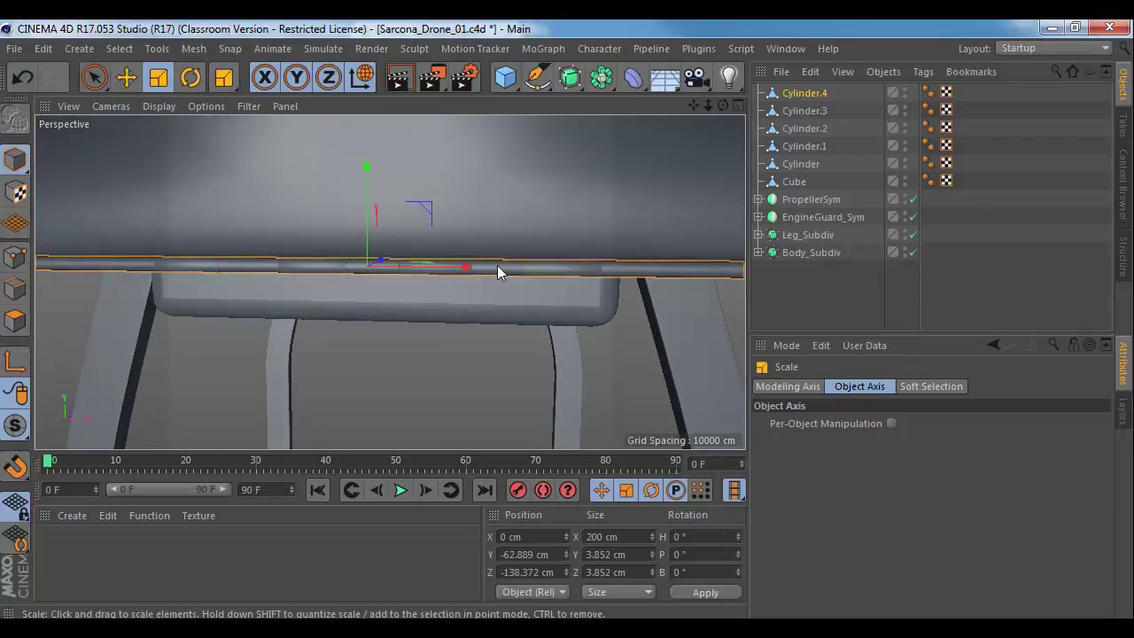
left_click_drag(466, 268, 425, 262)
left_click_drag(501, 310, 351, 289, "alt")
left_click(249, 324)
left_click_drag(249, 324, 452, 328, "alt")
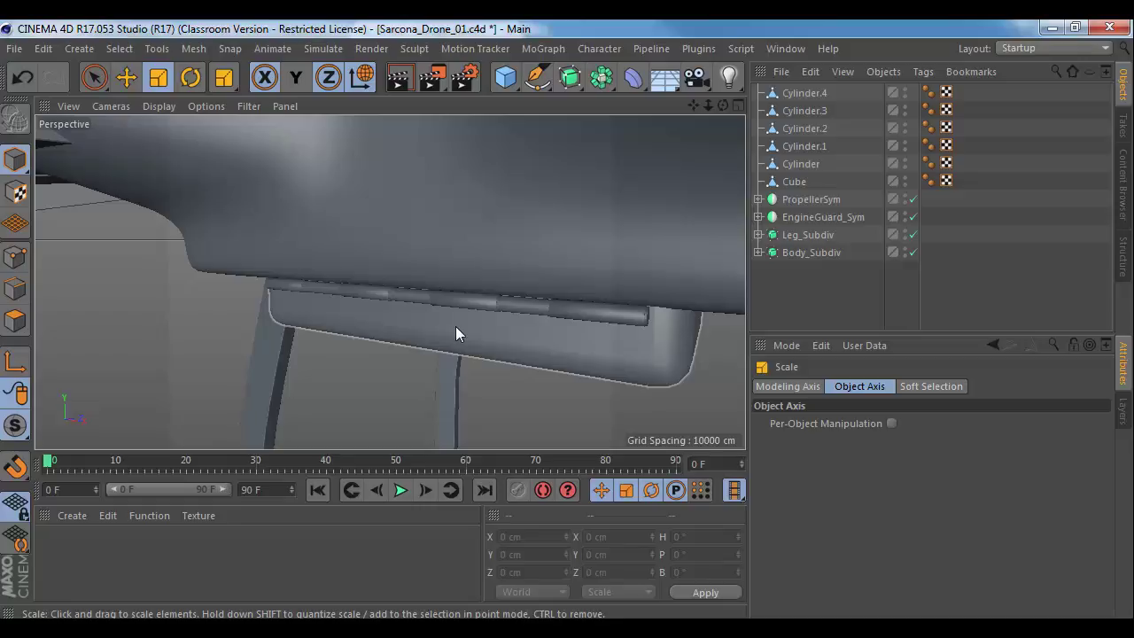
Step: Select the three bevel polygon strips along the box's lower long edge opposite the hinge cylinders
left_click_drag(590, 372, 487, 310, "alt")
left_click(489, 312)
left_click_drag(587, 328, 473, 227, "alt")
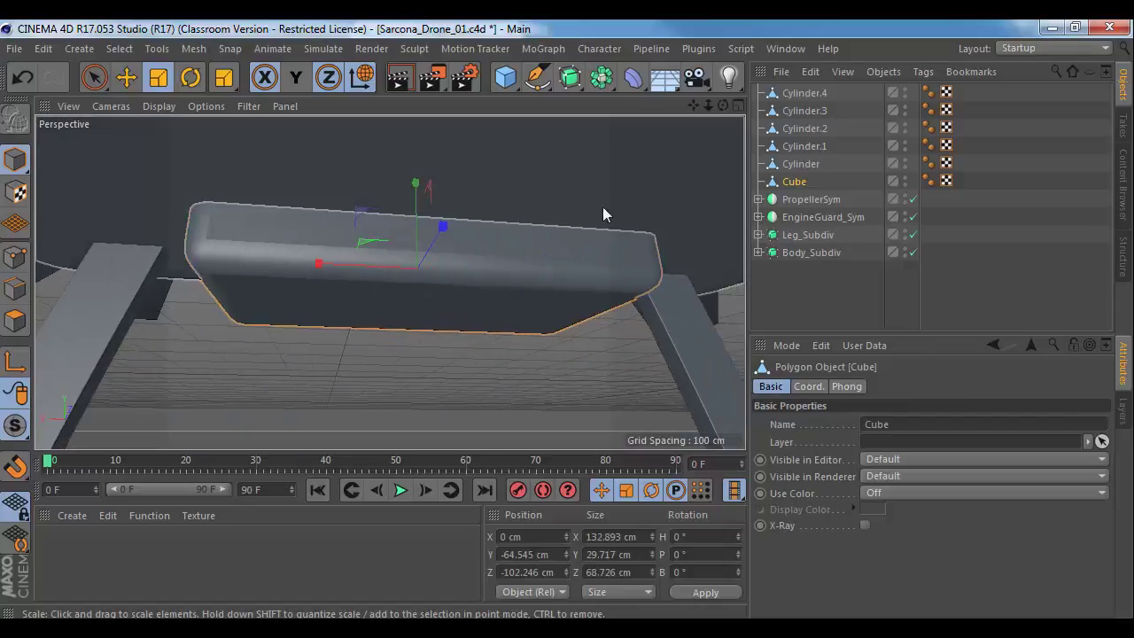
left_click(16, 319)
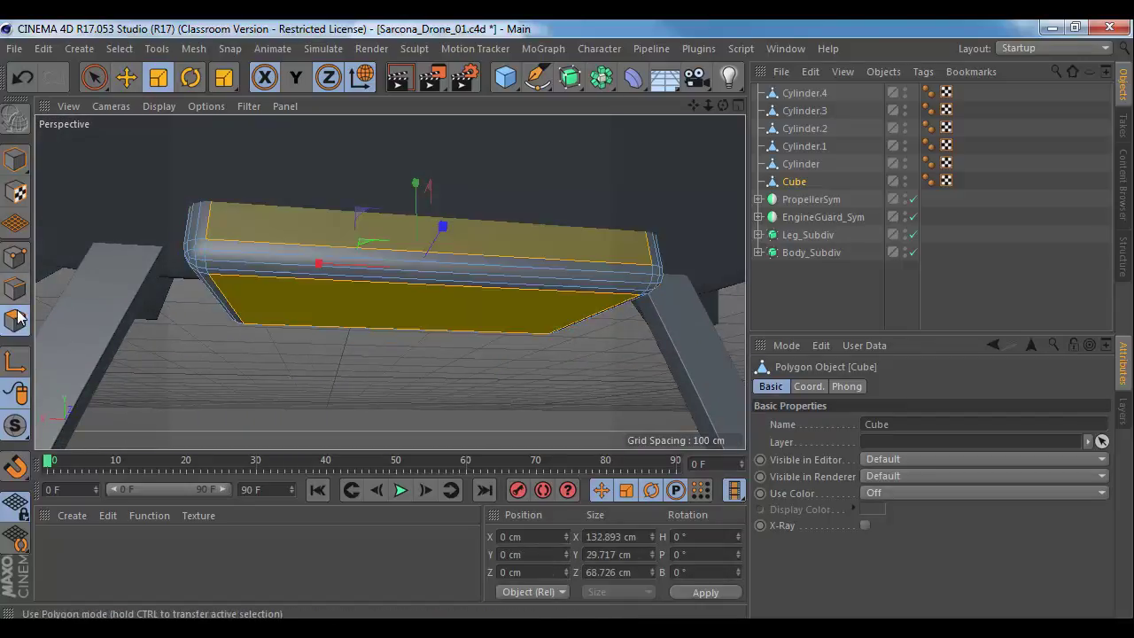
left_click_drag(362, 303, 466, 232, "alt")
left_click(474, 232)
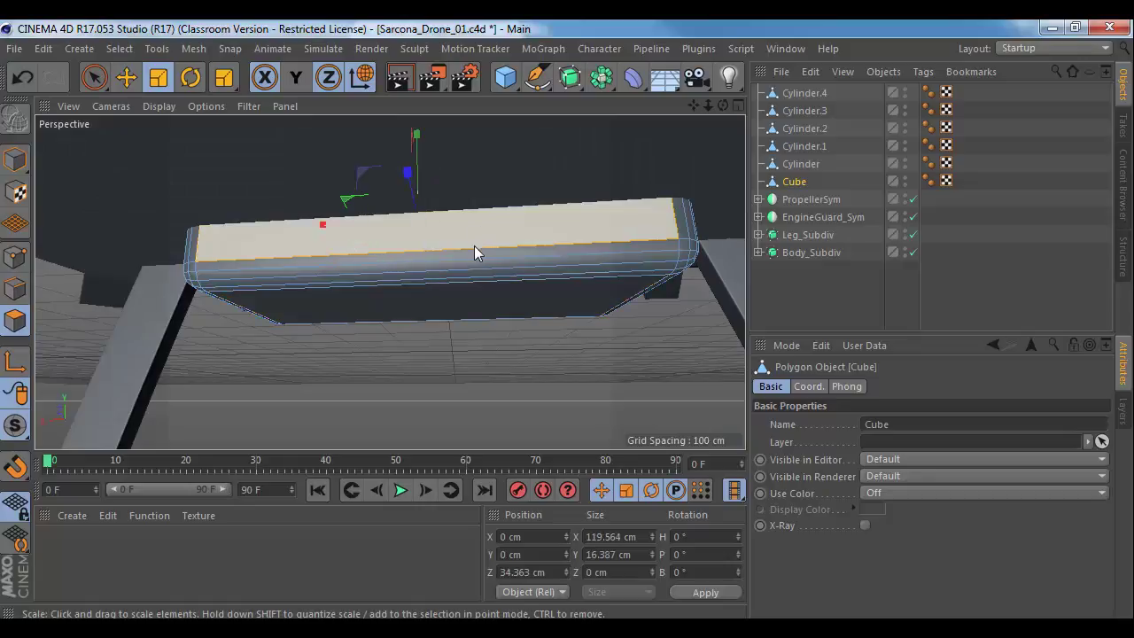
left_click(472, 253)
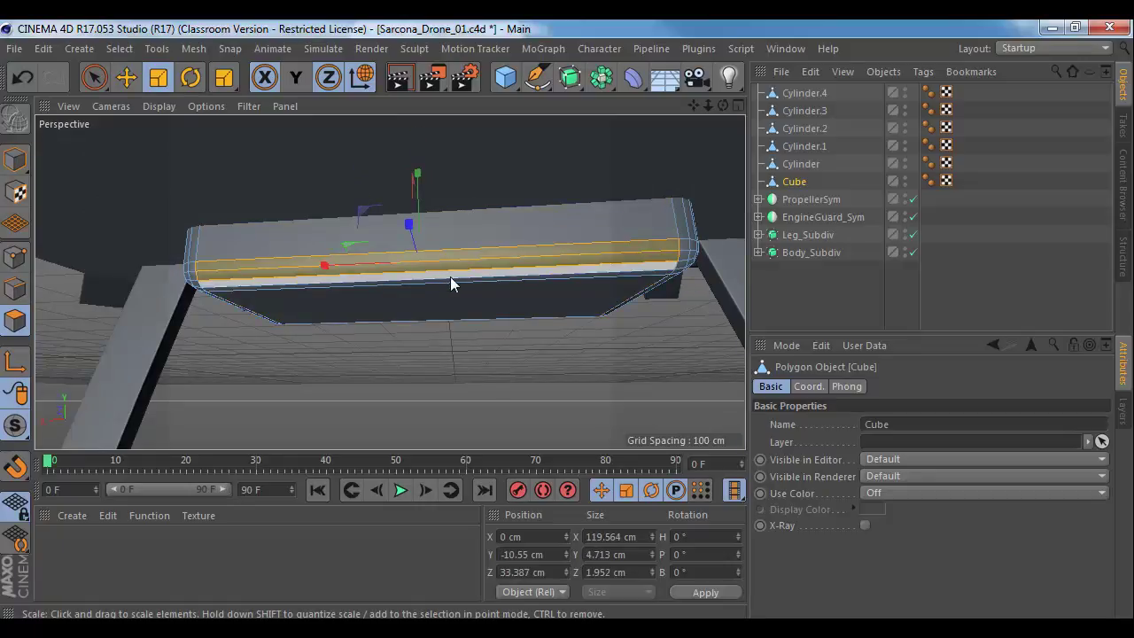
Step: Inset the selected bevel strips slightly with Extrude Inner and extrude them inward by -2.3 cm with Create Caps off
right_click_drag(450, 277, 481, 271, "alt")
key("m")
key("w")
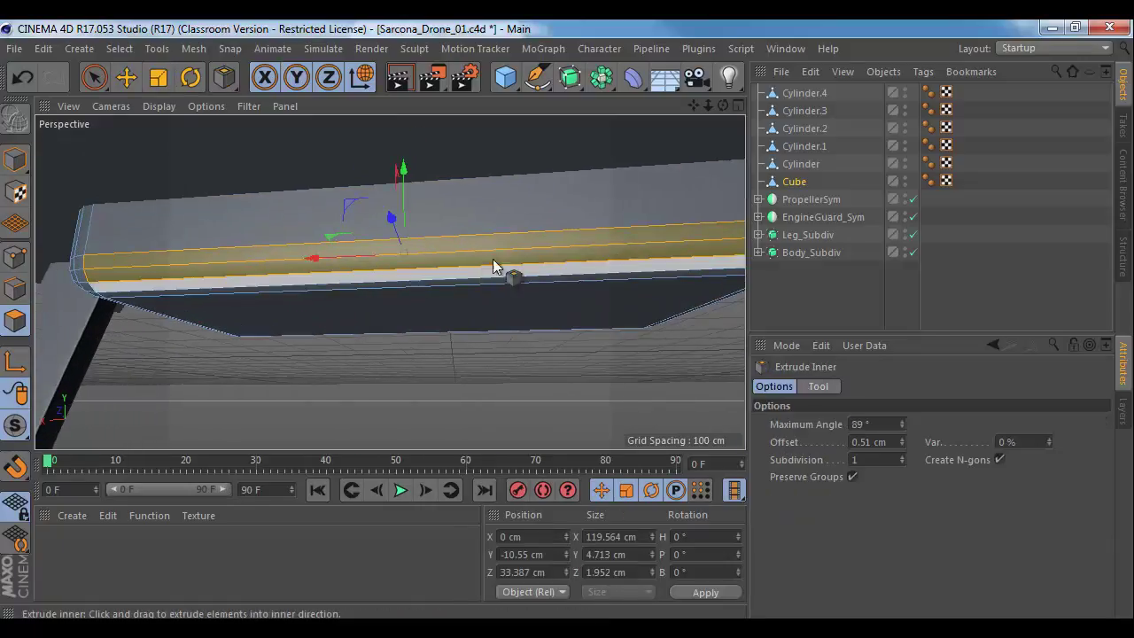
mouse_move(513, 241)
left_mouse_down()
mouse_move(499, 241)
mouse_move(499, 261)
mouse_move(479, 250)
mouse_move(505, 260)
left_mouse_up()
key("d")
left_click(988, 494)
Step: Examine the recess along the box's bevelled edge in object and polygon mode, then the whole drone
mouse_move(529, 298)
left_mouse_down("alt")
mouse_move(511, 303)
mouse_move(526, 283)
left_mouse_up("alt")
left_click(23, 164)
left_click_drag(221, 253, 386, 241, "alt")
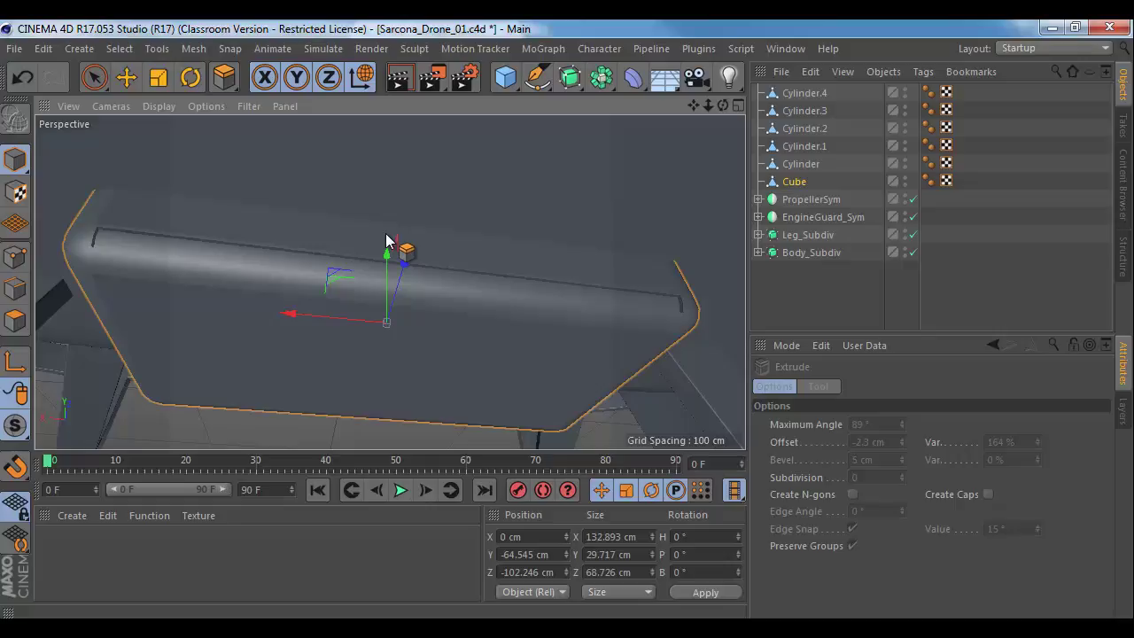
left_click(14, 319)
left_click_drag(451, 382, 361, 290, "alt")
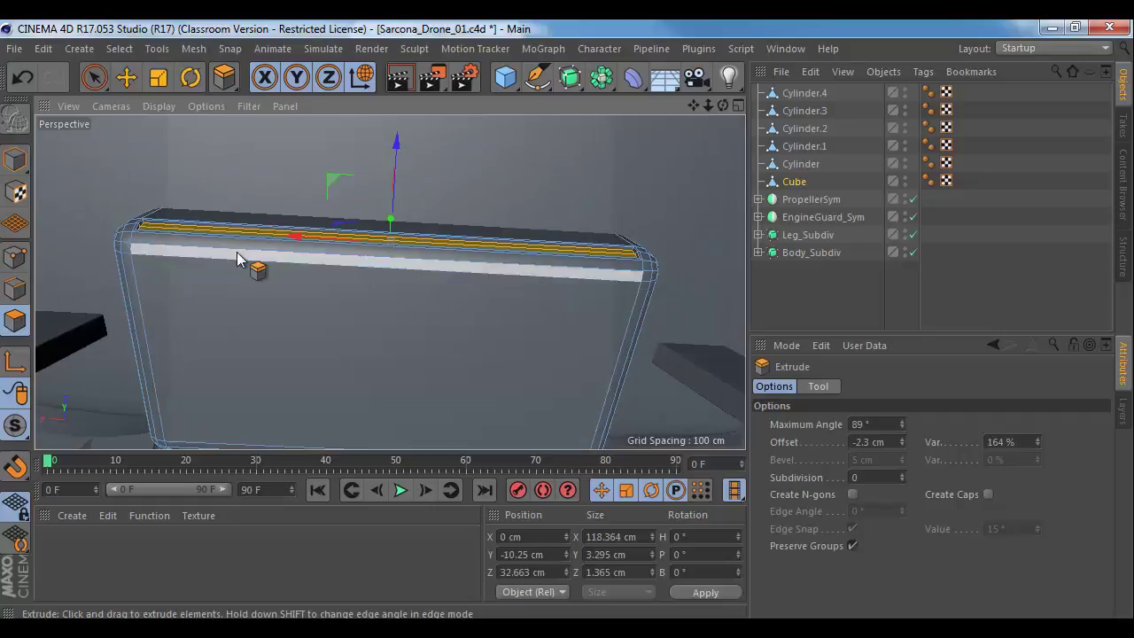
left_click(15, 161)
right_click_drag(417, 295, 180, 255, "alt")
left_click_drag(180, 250, 442, 298, "alt")
Step: Add a capsule, raise it above the drone body to about Y 265.7 cm and open its slice settings
left_click(127, 78)
left_click(544, 340)
left_click(505, 78)
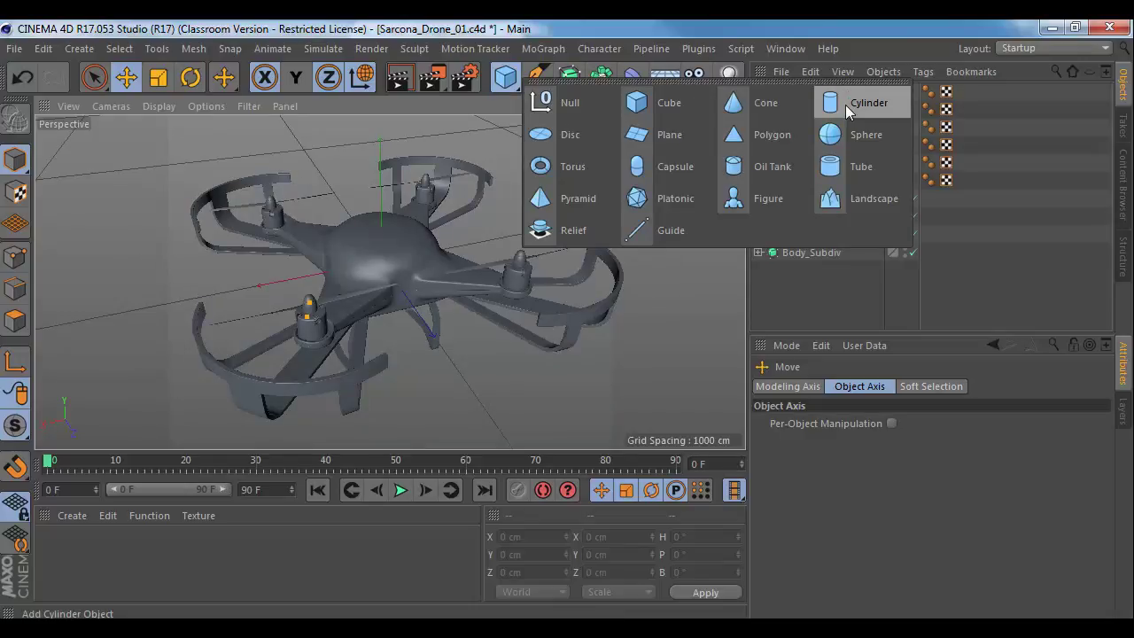
left_click(683, 177)
left_click_drag(394, 152, 379, 93)
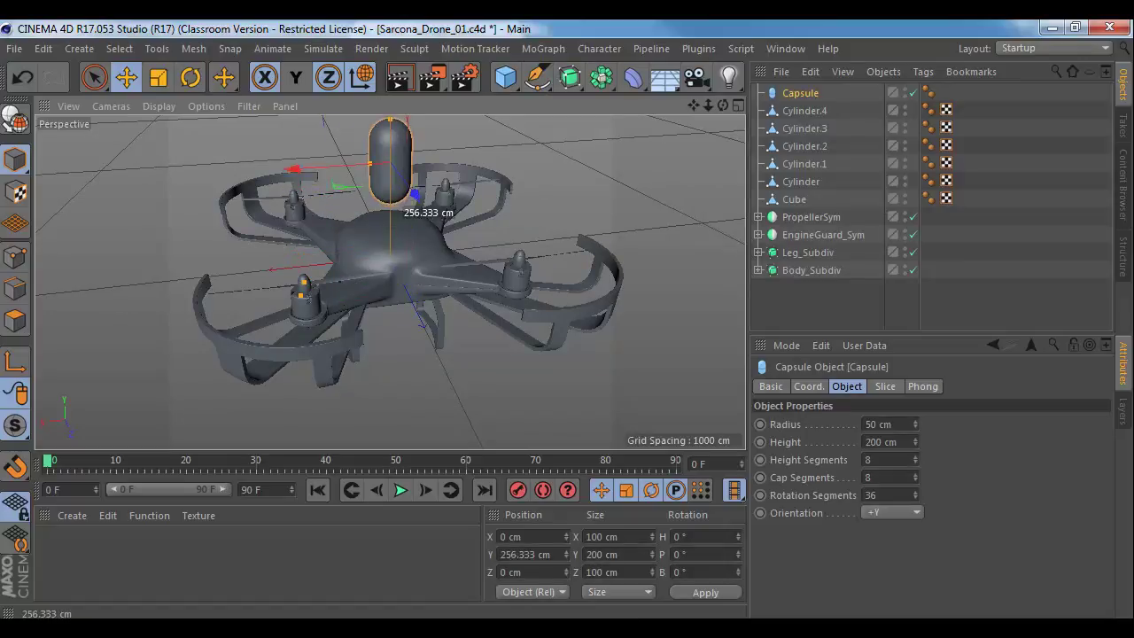
left_click(885, 386)
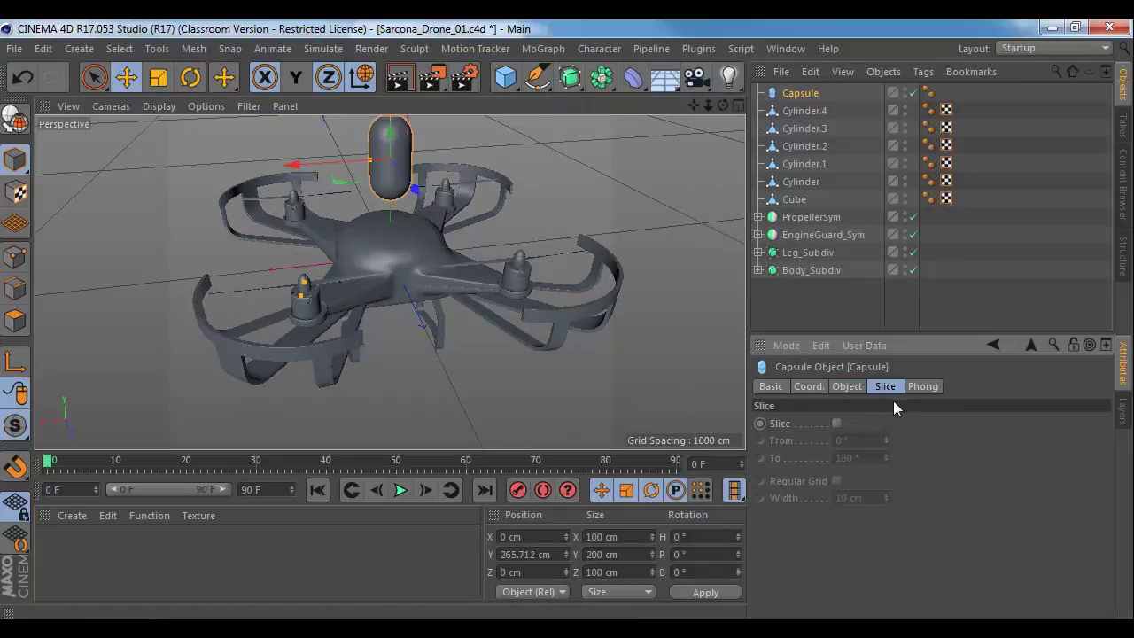
Step: Shrink the capsule above the drone to a radius of about 6.9 cm and a height of about 71.7 cm
left_click(835, 424)
left_click(852, 387)
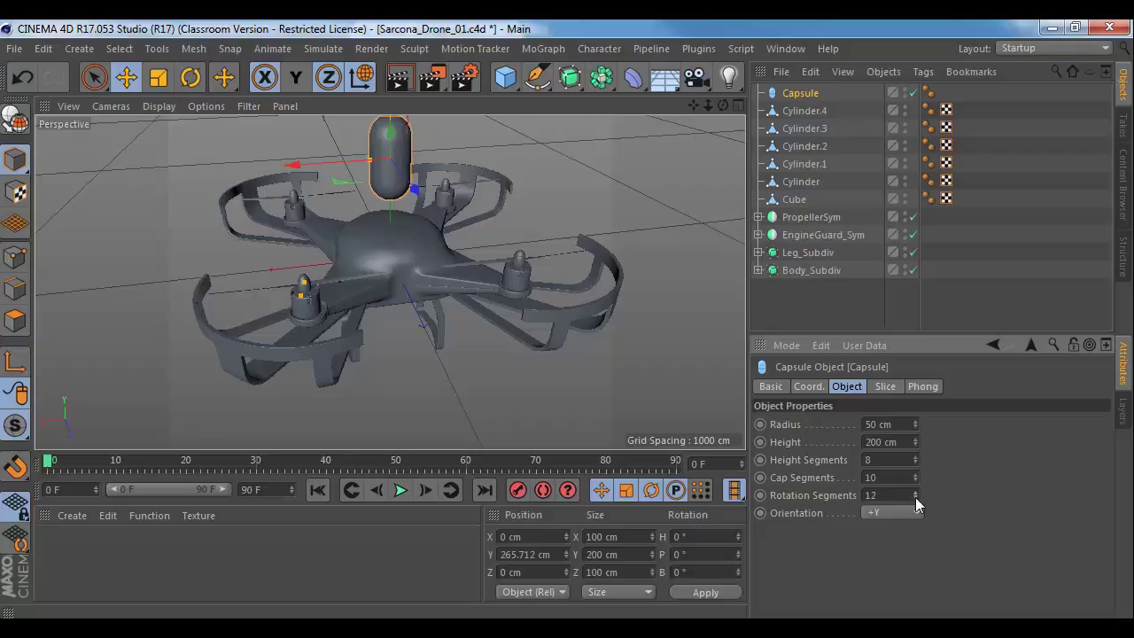
scroll(413, 315, "up", 10)
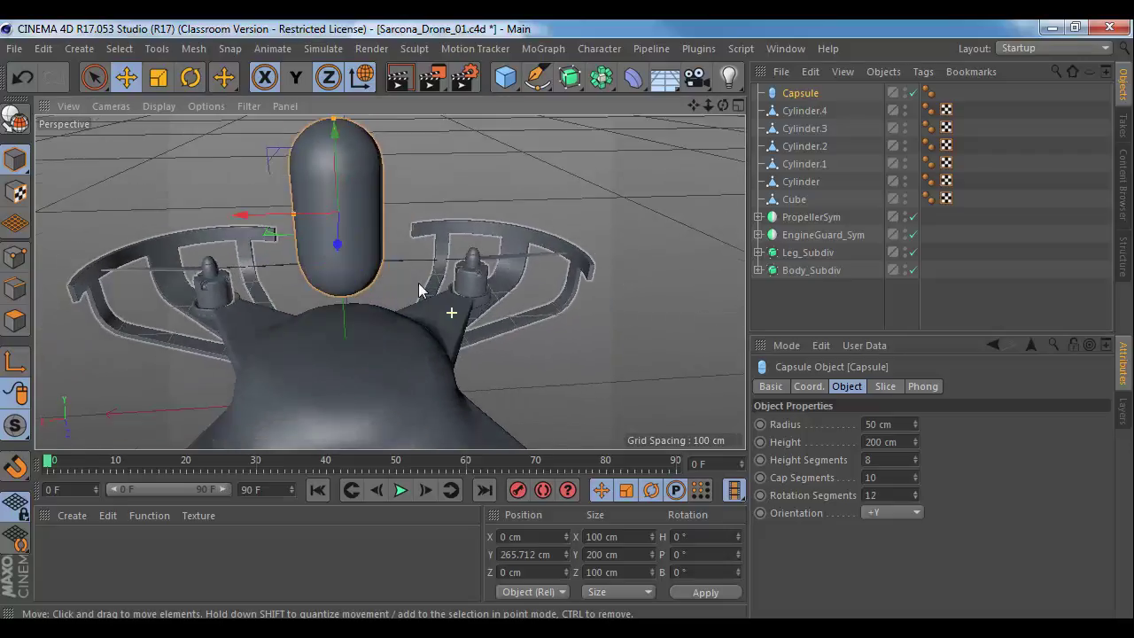
left_click_drag(418, 283, 412, 215, "alt")
middle_click_drag(412, 215, 437, 264, "alt")
left_click_drag(438, 264, 442, 223, "alt")
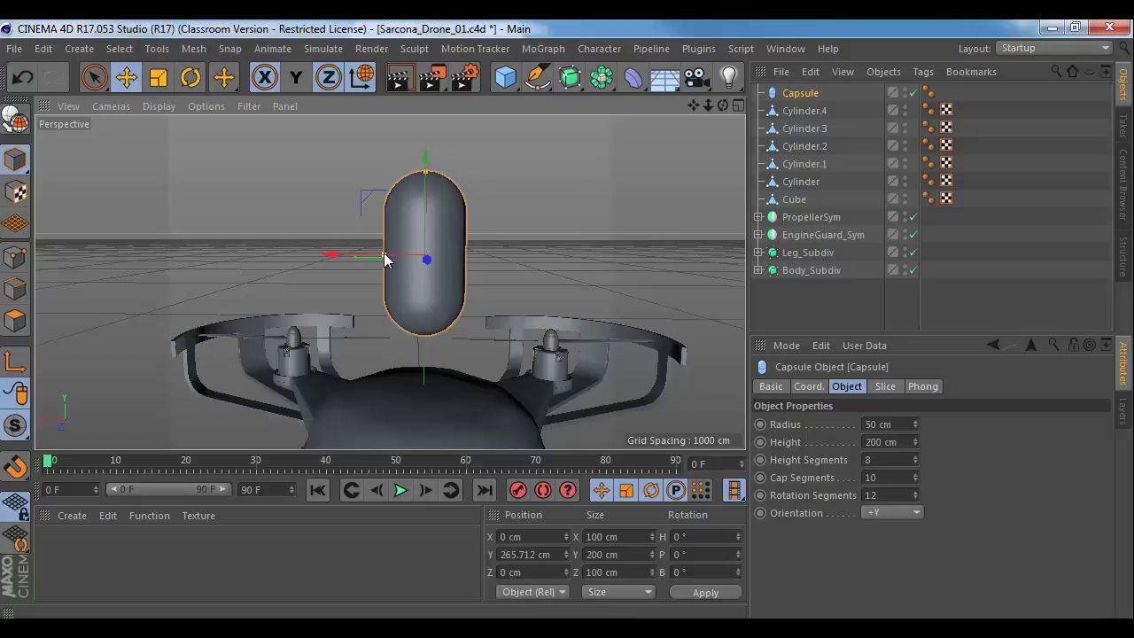
left_click_drag(387, 256, 420, 256)
left_click_drag(427, 172, 423, 259)
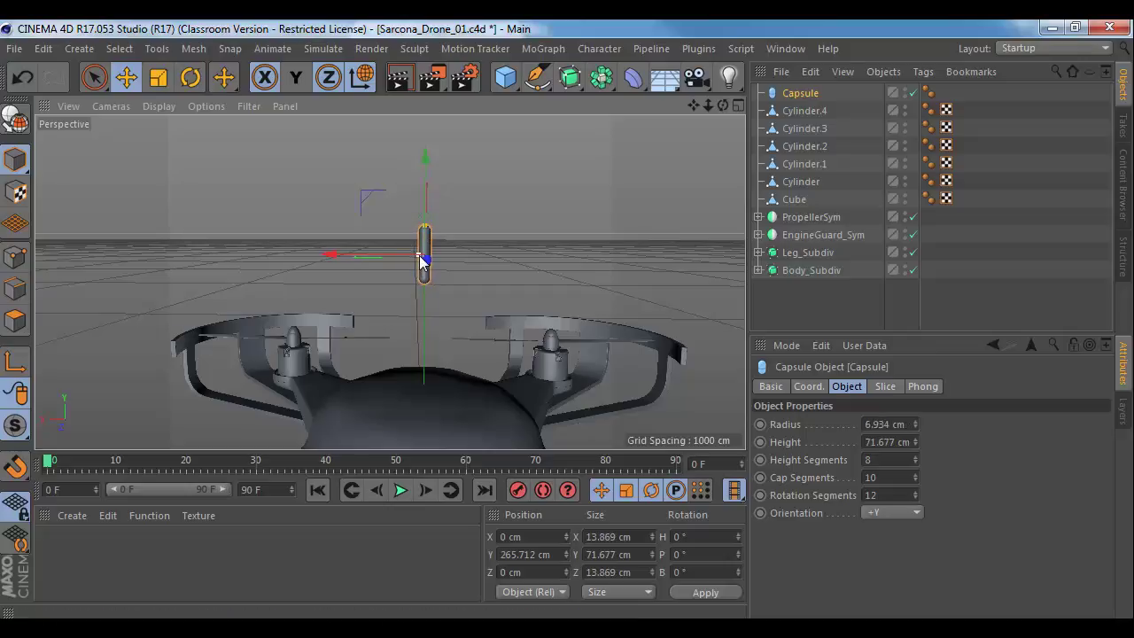
middle_click_drag(427, 285, 407, 251, "alt")
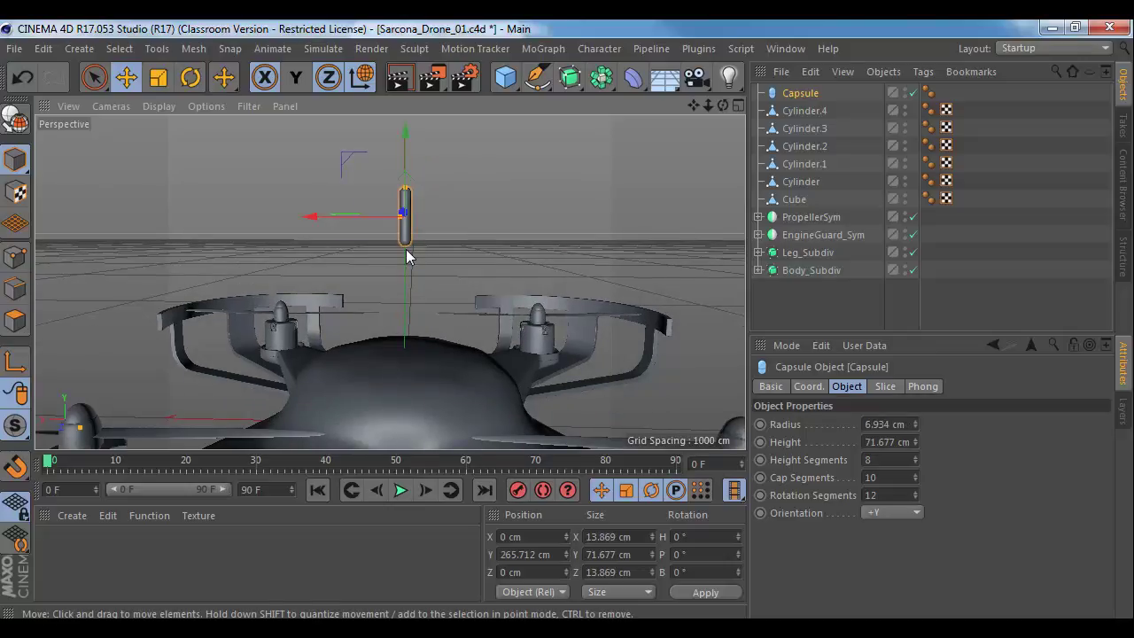
Step: Make the capsule editable and select all polygons of its rounded lower cap
key("c")
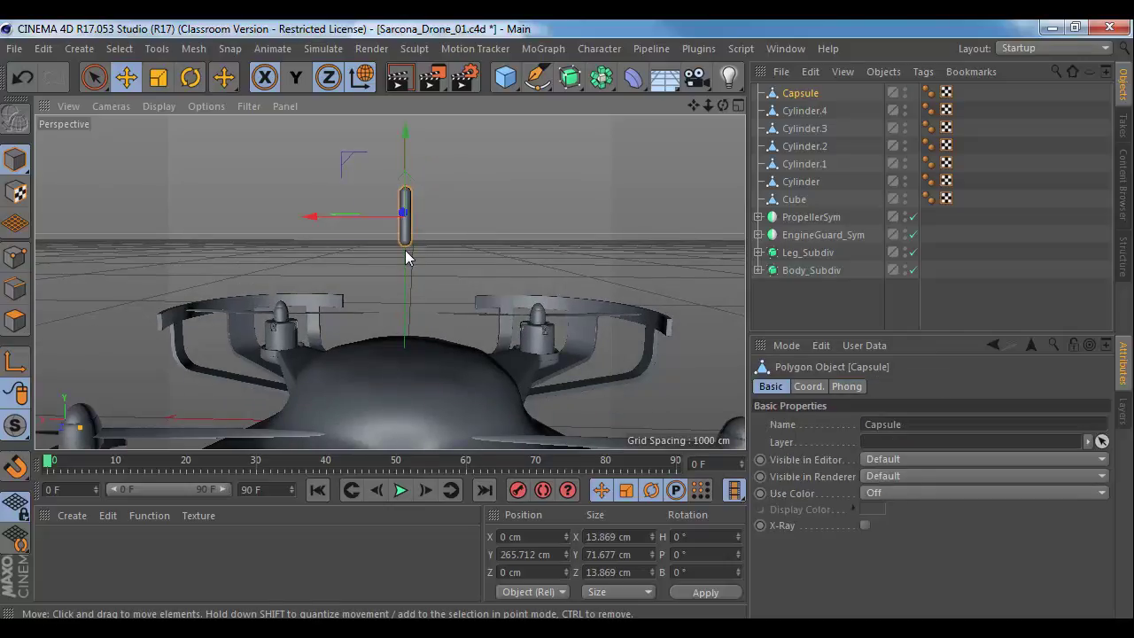
left_click(19, 315)
mouse_move(339, 302)
left_mouse_down("alt")
mouse_move(325, 288)
mouse_move(333, 284)
left_mouse_up("alt")
right_click_drag(334, 286, 381, 301, "alt")
middle_click_drag(428, 215, 413, 264, "alt")
right_click_drag(412, 264, 434, 274, "alt")
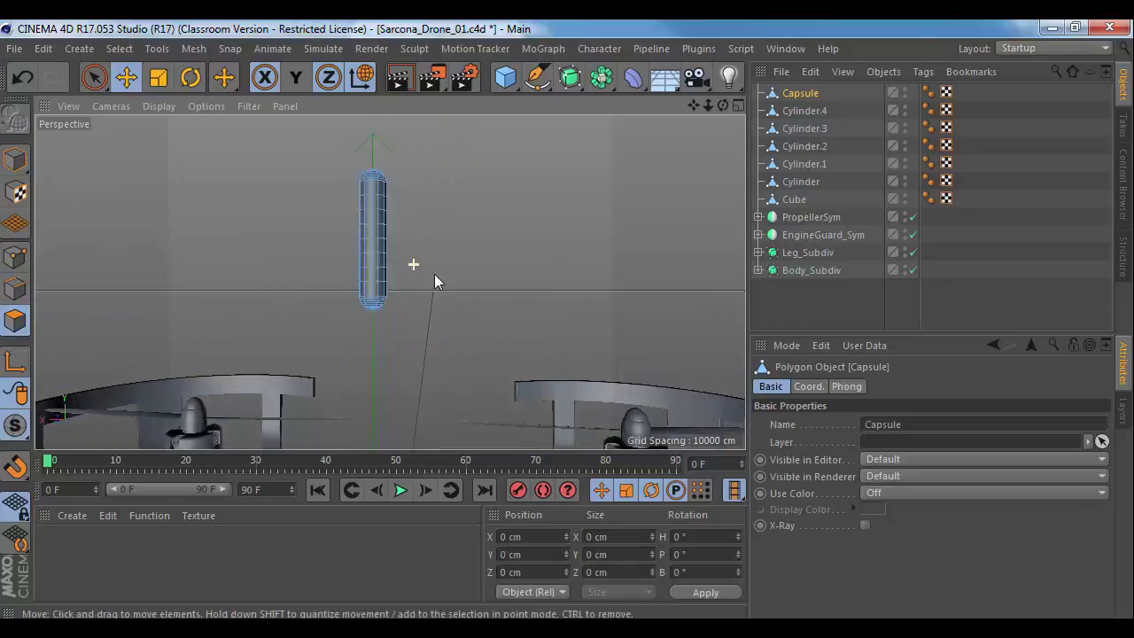
middle_click_drag(434, 274, 375, 260, "alt")
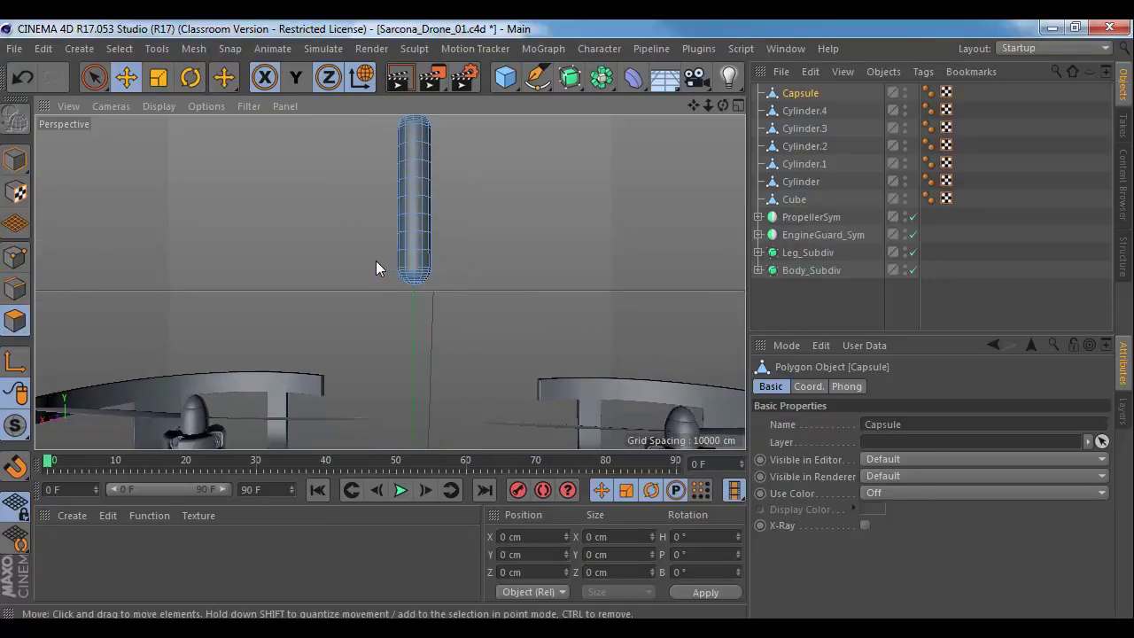
key("9")
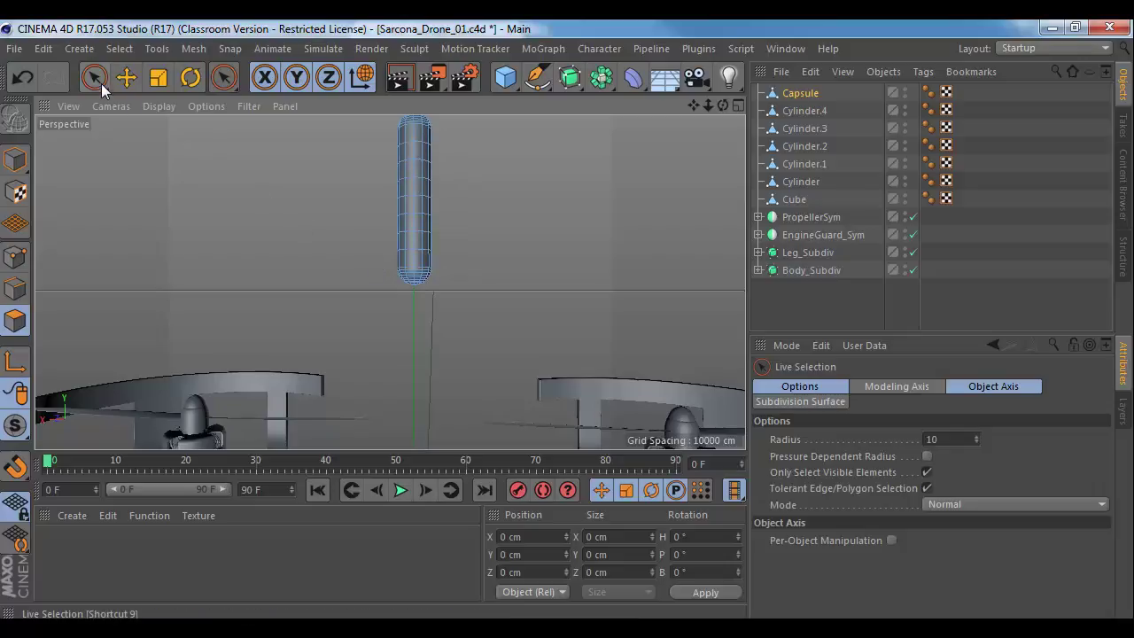
left_click_drag(94, 77, 147, 132)
left_click_drag(478, 311, 478, 315)
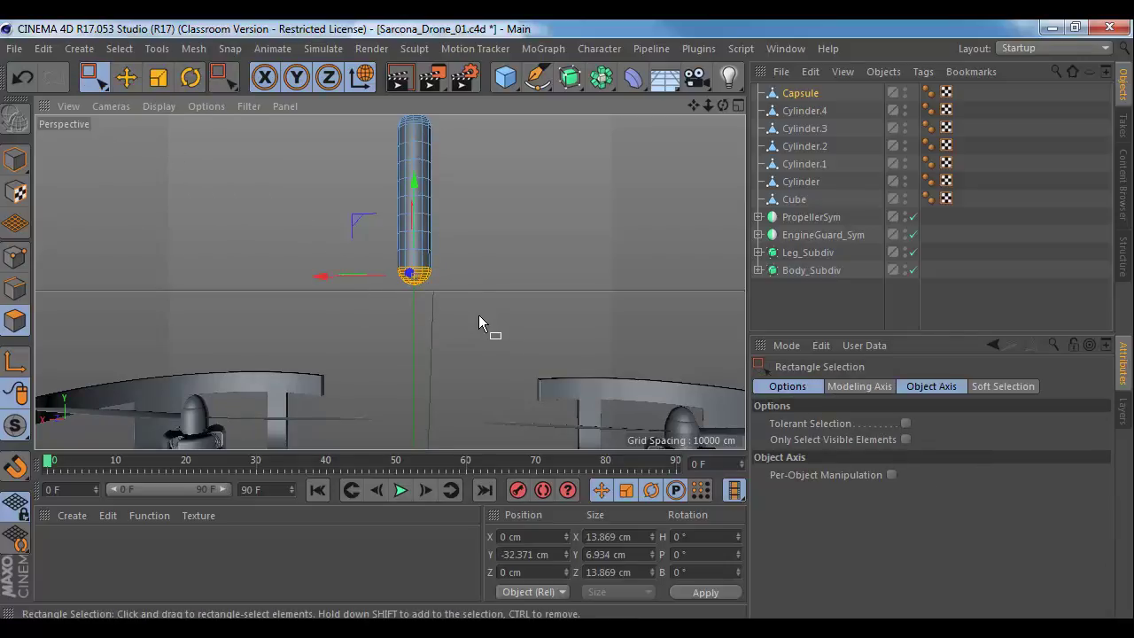
Step: Flatten the selected lower cap along Y to about 0.7 cm high
key("t")
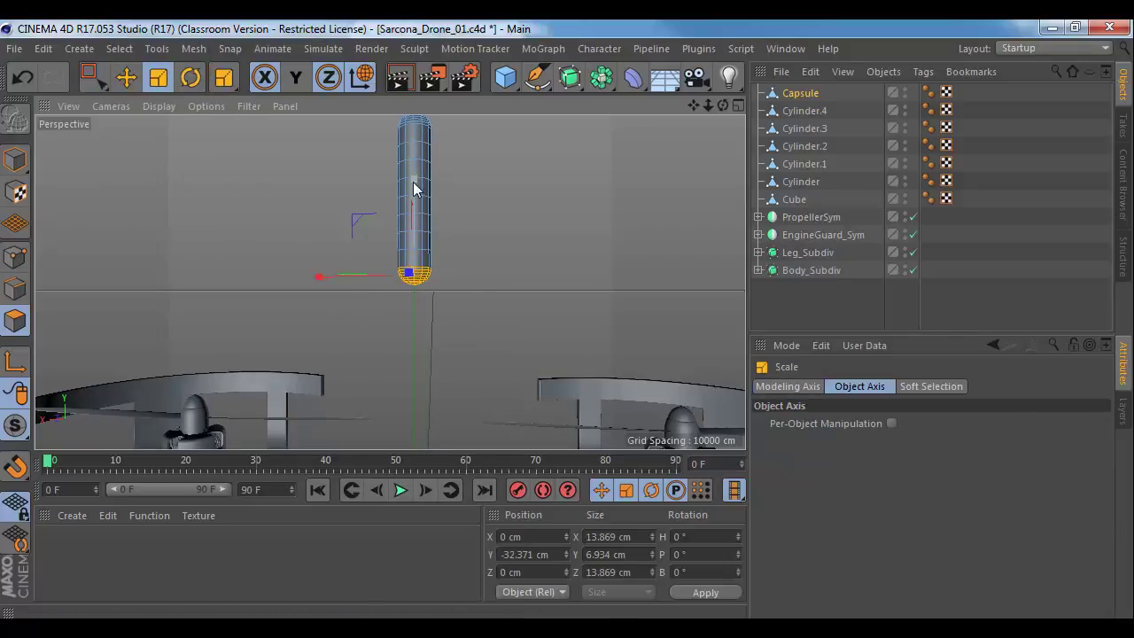
left_click_drag(413, 184, 413, 276)
key("e")
Step: Select the inner polygons of the flattened end and pull them down to about Y -140 cm to form a thin rod
right_click_drag(400, 258, 493, 279, "alt")
left_click_drag(460, 285, 376, 306, "alt")
left_click_drag(97, 72, 163, 103)
left_click_drag(393, 220, 402, 182)
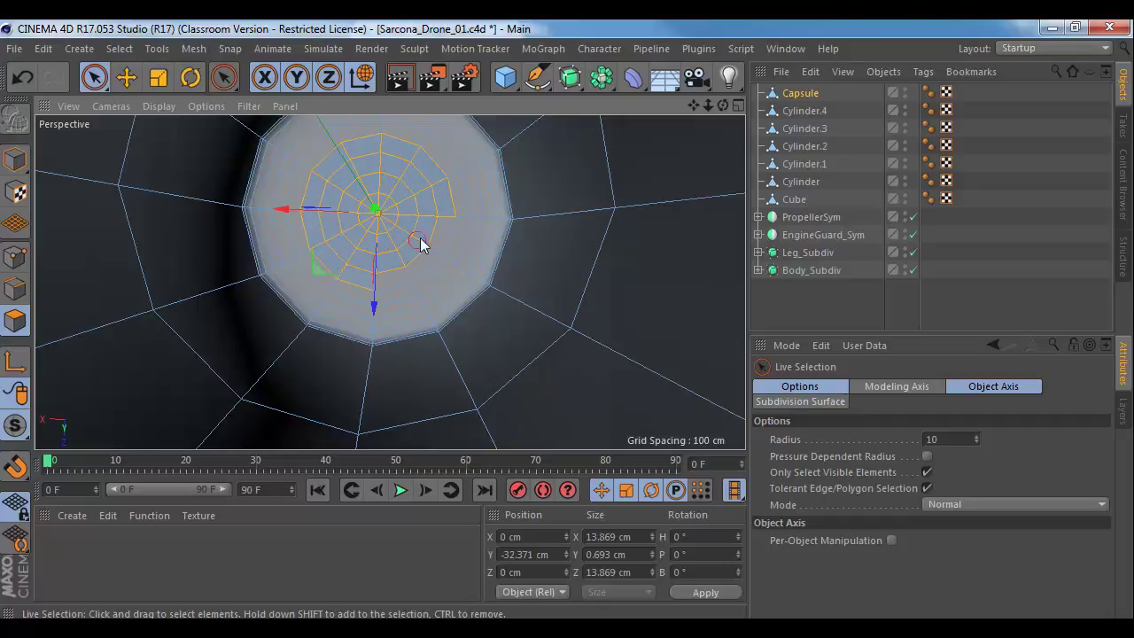
left_click_drag(475, 331, 494, 236, "alt")
right_click_drag(493, 236, 421, 239, "alt")
left_click_drag(499, 280, 506, 167, "alt")
middle_click_drag(505, 166, 463, 300, "alt")
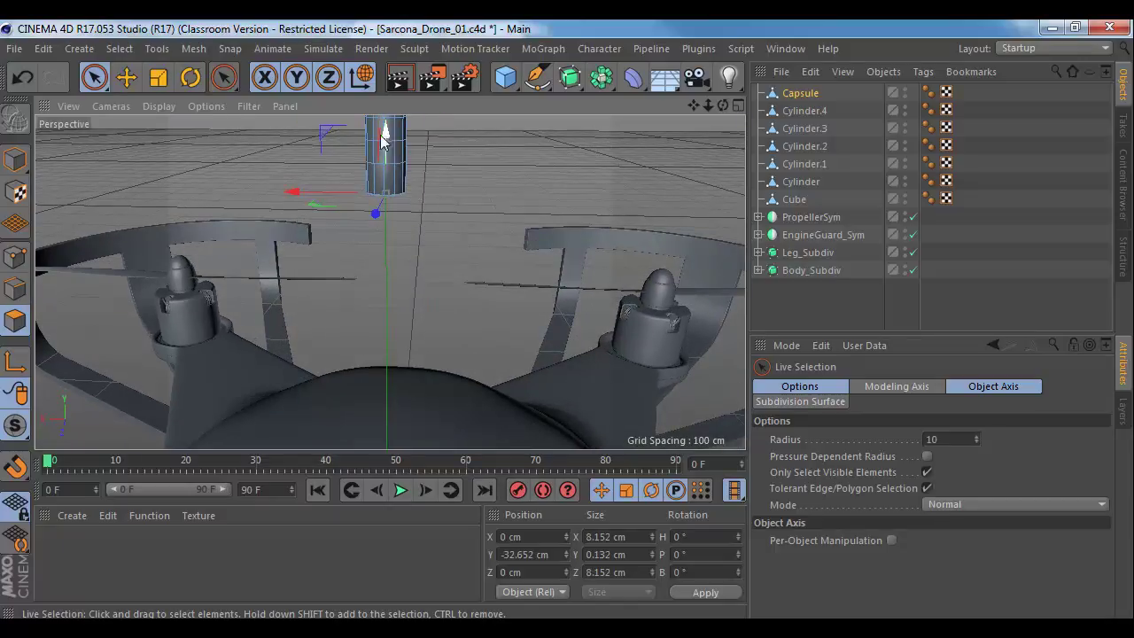
left_click_drag(384, 133, 393, 372)
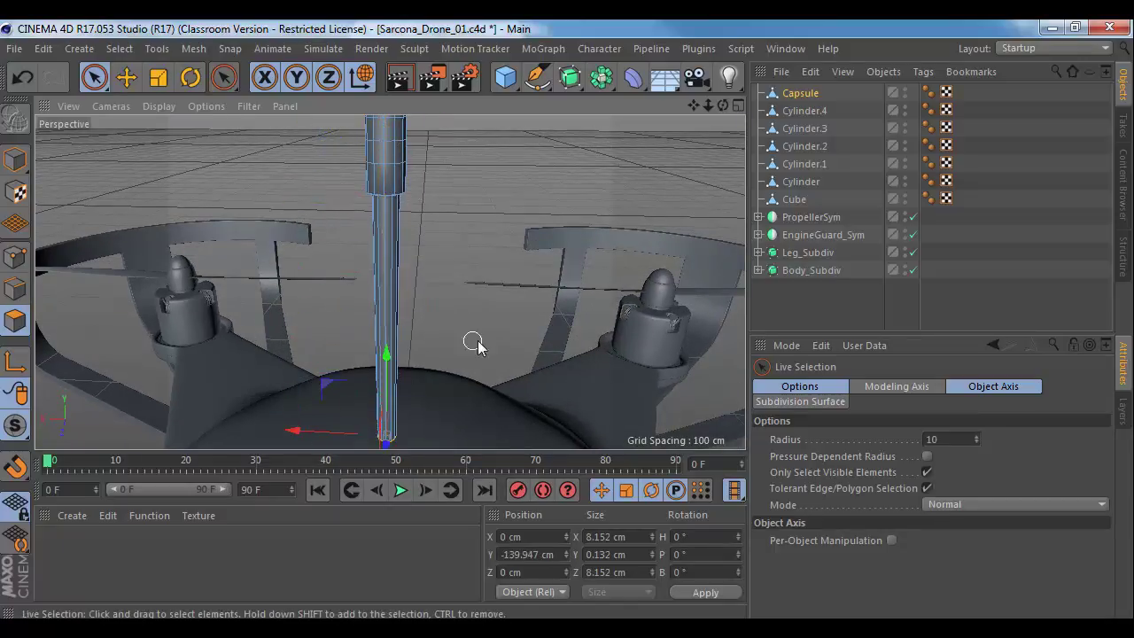
Step: Scale the whole antenna capsule thinner, to about 7.9 cm in X and Z
left_click_drag(470, 342, 447, 283, "alt")
left_click_drag(431, 238, 436, 286)
left_click_drag(435, 285, 381, 253, "alt")
left_click(26, 157)
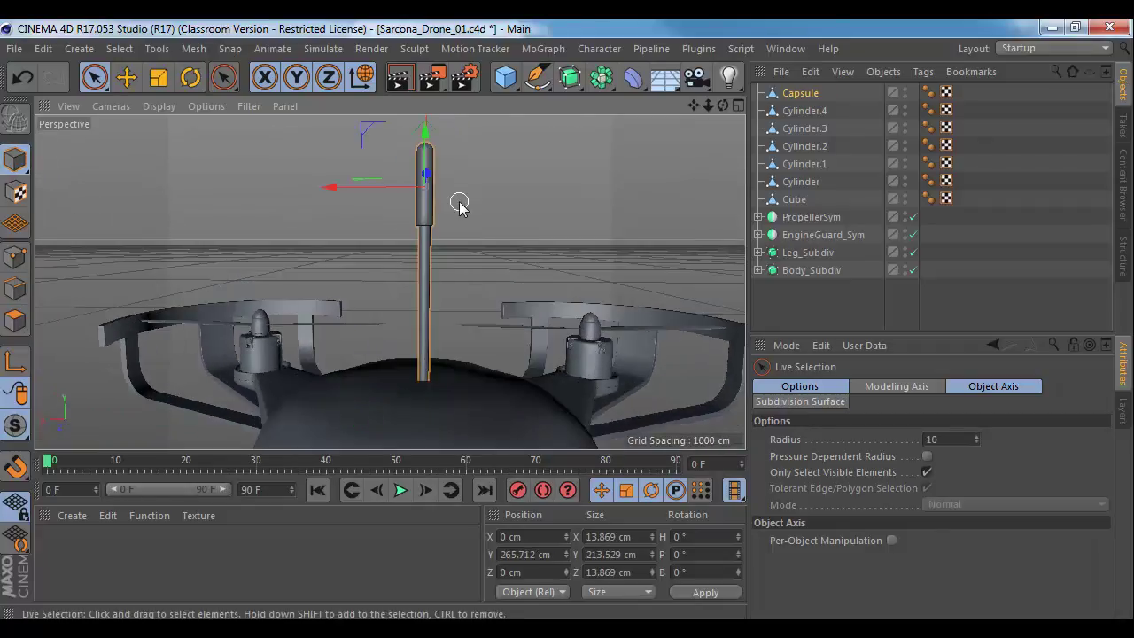
key("t")
left_click_drag(473, 218, 269, 280, "alt")
left_click_drag(510, 252, 479, 189, "alt")
middle_click_drag(479, 190, 536, 274, "alt")
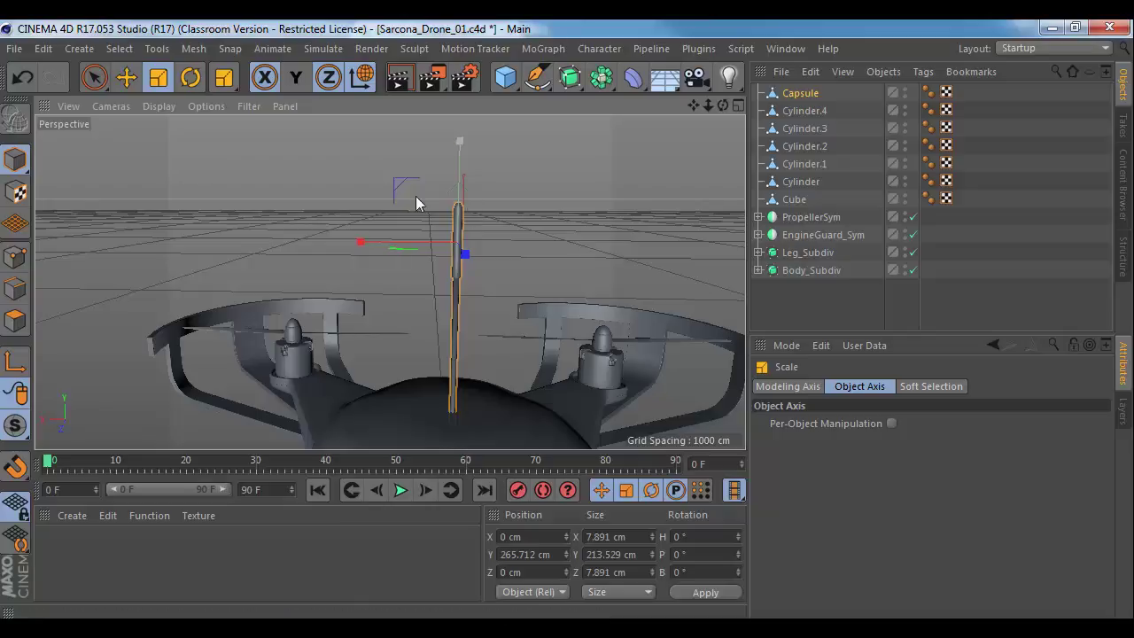
Step: Select the points of the antenna's thick upper section and compress them along Y to about a third of their height
left_click(14, 290)
left_click_drag(279, 251, 387, 222, "alt")
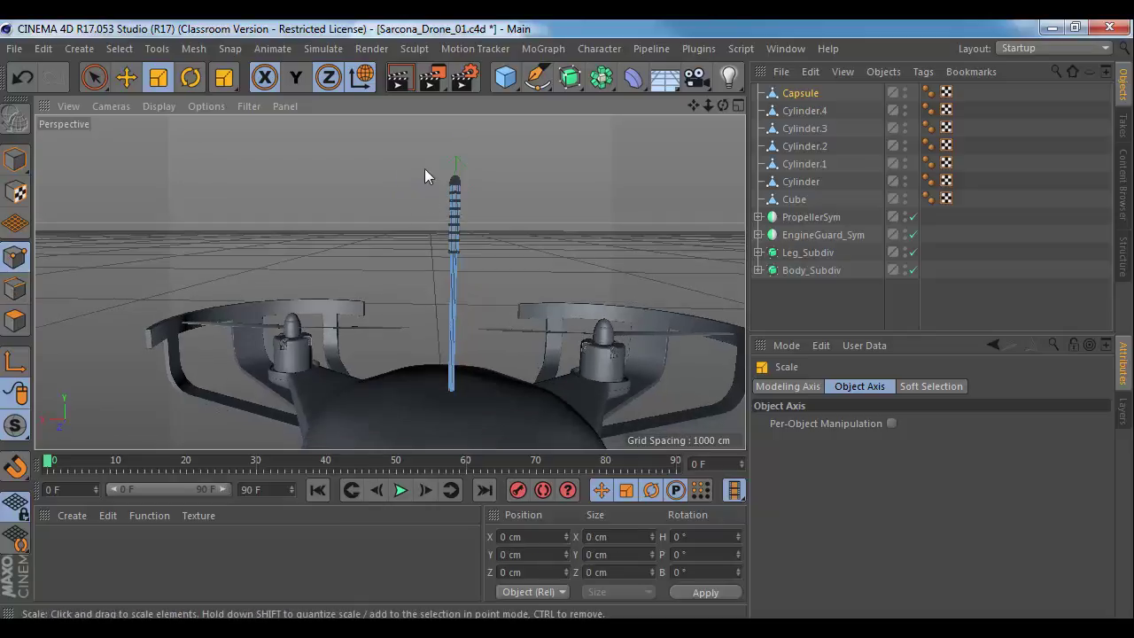
key("9")
left_click_drag(93, 77, 168, 132)
left_click_drag(376, 145, 527, 254)
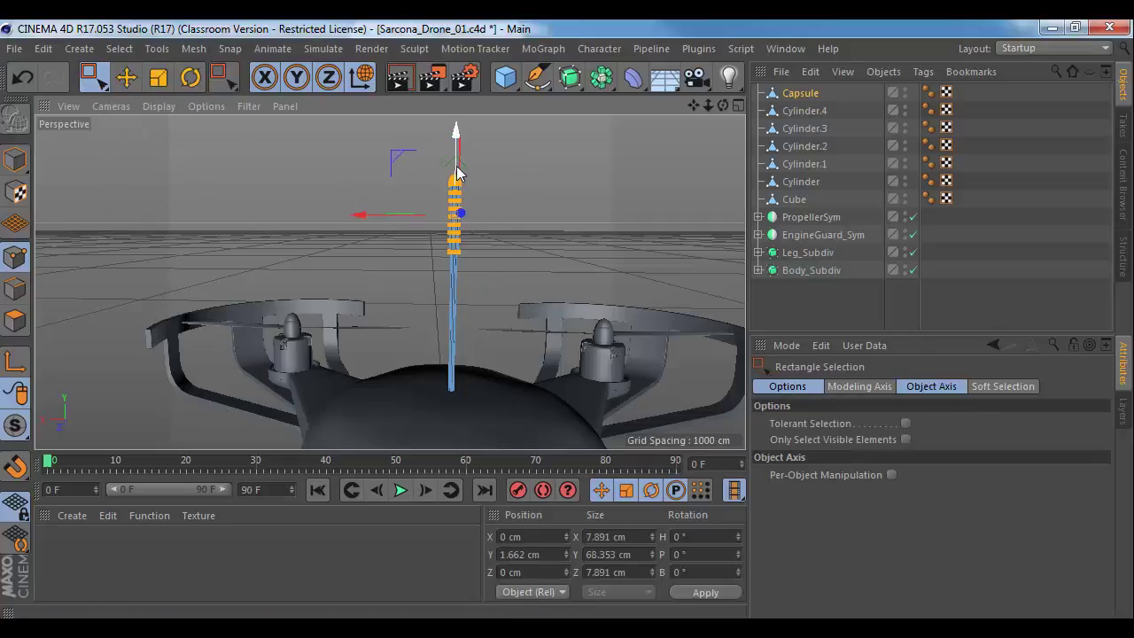
key("t")
key("y")
left_click_drag(457, 134, 457, 174)
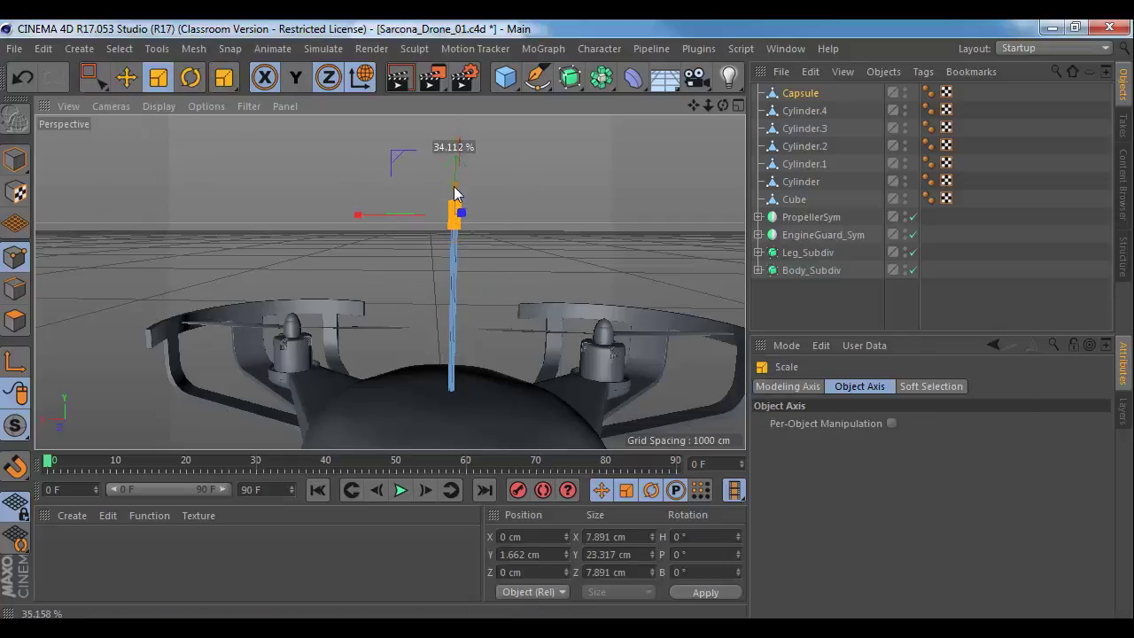
Step: Select the antenna as an object and move it along Z to about -62 cm
left_click(16, 161)
left_click(211, 187)
left_click_drag(497, 319, 283, 318, "alt")
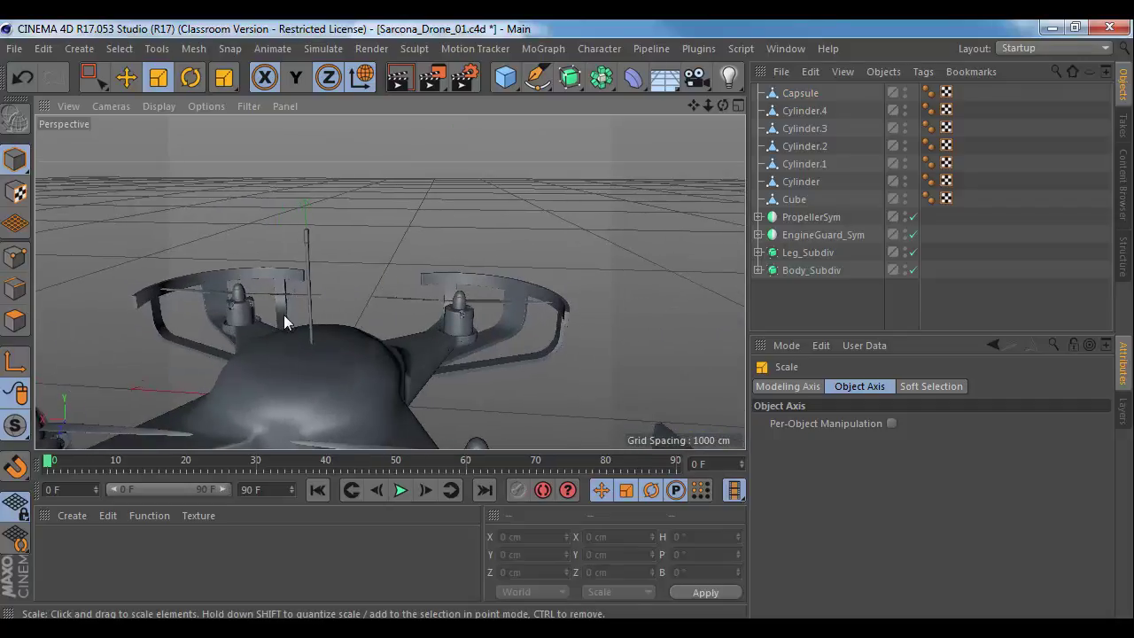
left_click(15, 169)
left_click(310, 257)
key("e")
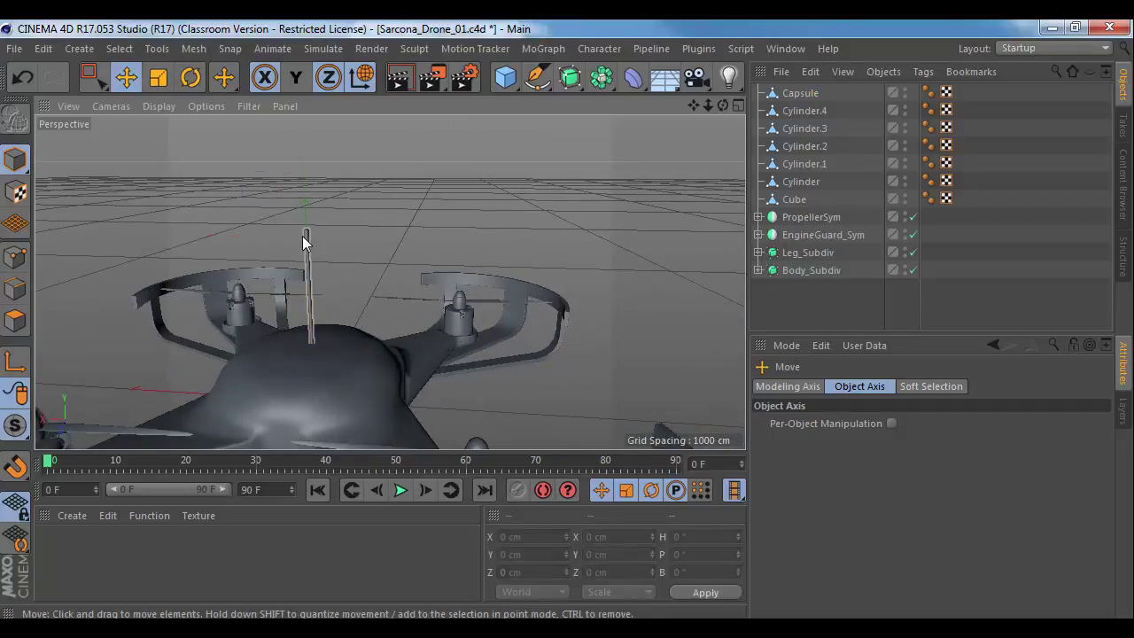
left_click_drag(302, 236, 291, 300, "alt")
left_click_drag(396, 295, 287, 287, "alt")
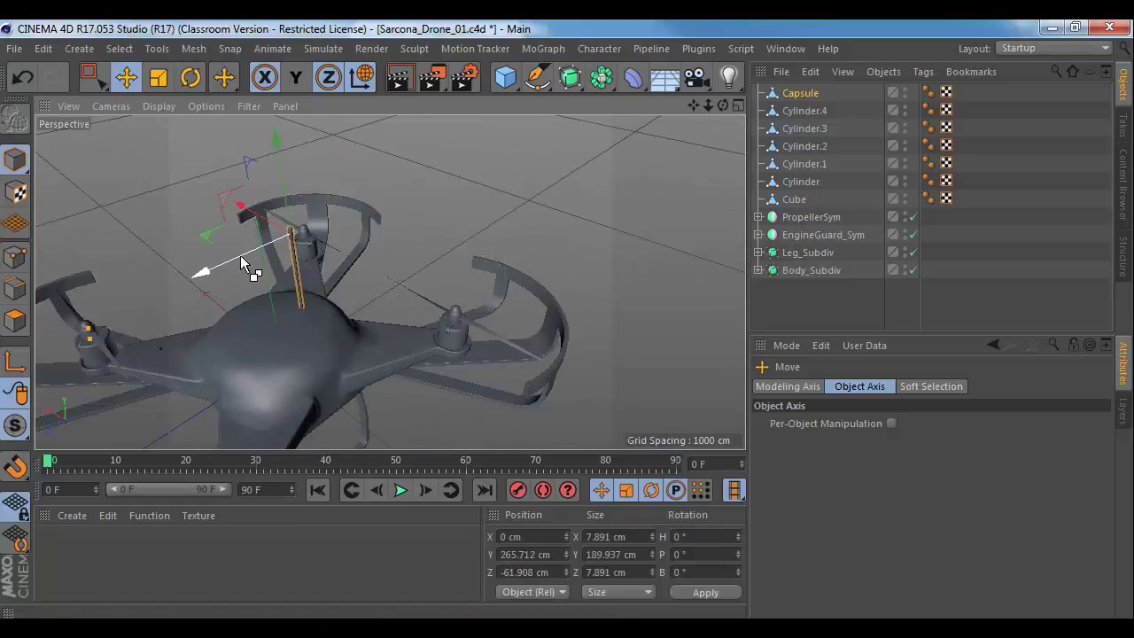
Step: Duplicate the antenna to about Z 146 cm and tilt the copy outward to a pitch of about -17°
left_click_drag(240, 256, 149, 281)
mouse_move(288, 227)
left_mouse_down("alt")
mouse_move(403, 274)
mouse_move(287, 226)
left_mouse_up("alt")
key("r")
left_click_drag(263, 168, 175, 216)
key("e")
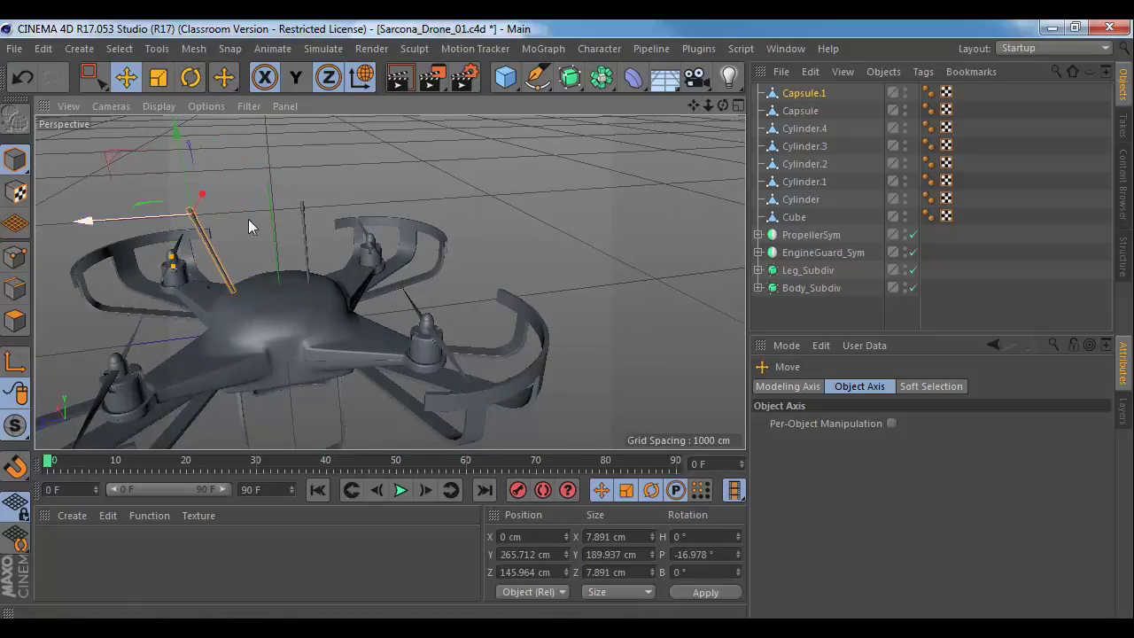
Step: Delete the upright antenna and duplicate the tilted one along Z to about -63 cm
left_click(303, 213)
key("Delete")
left_click(189, 217)
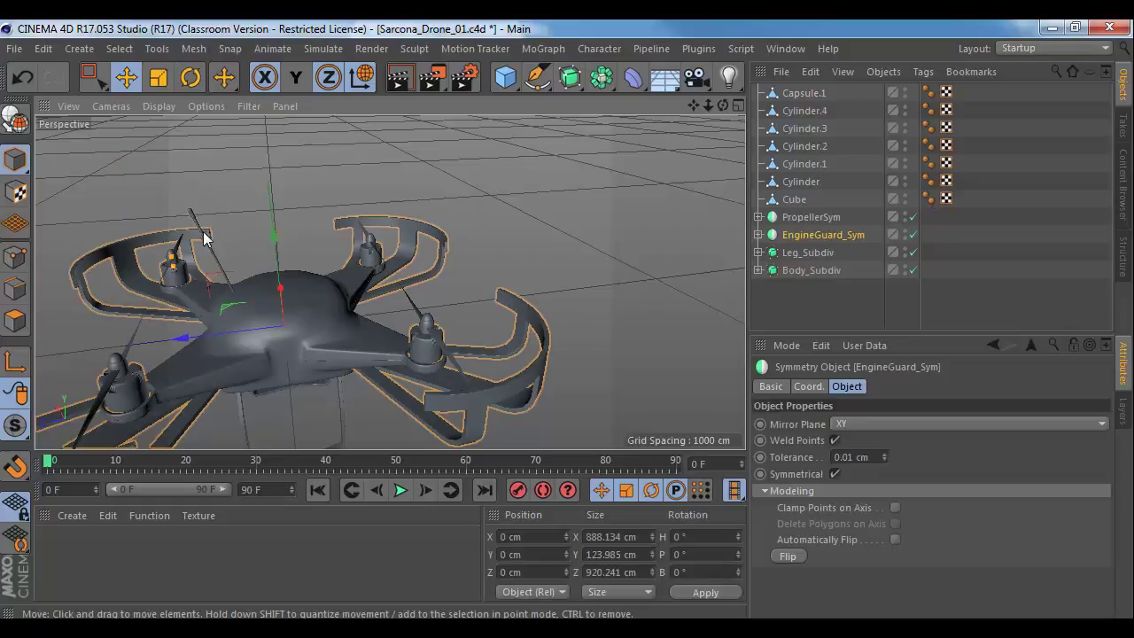
left_click(190, 217)
left_click_drag(164, 215, 279, 230, "ctrl")
Step: Tilt the new antenna the opposite way to a pitch of about 20.6° and shift it along Z away from the first
key("r")
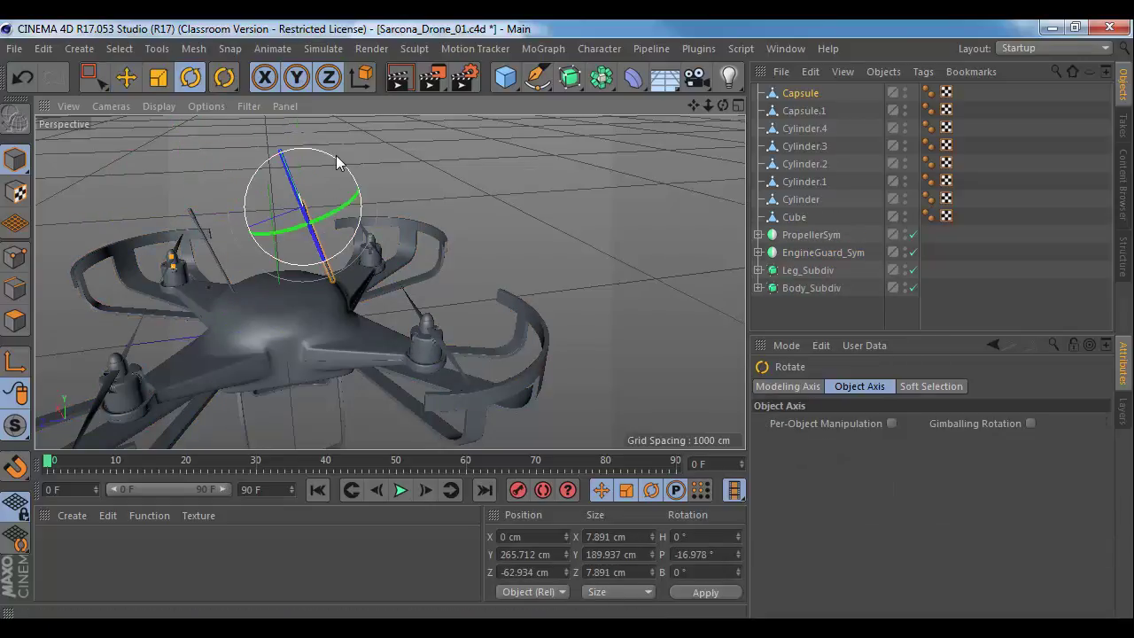
left_click_drag(336, 157, 372, 193)
key("e")
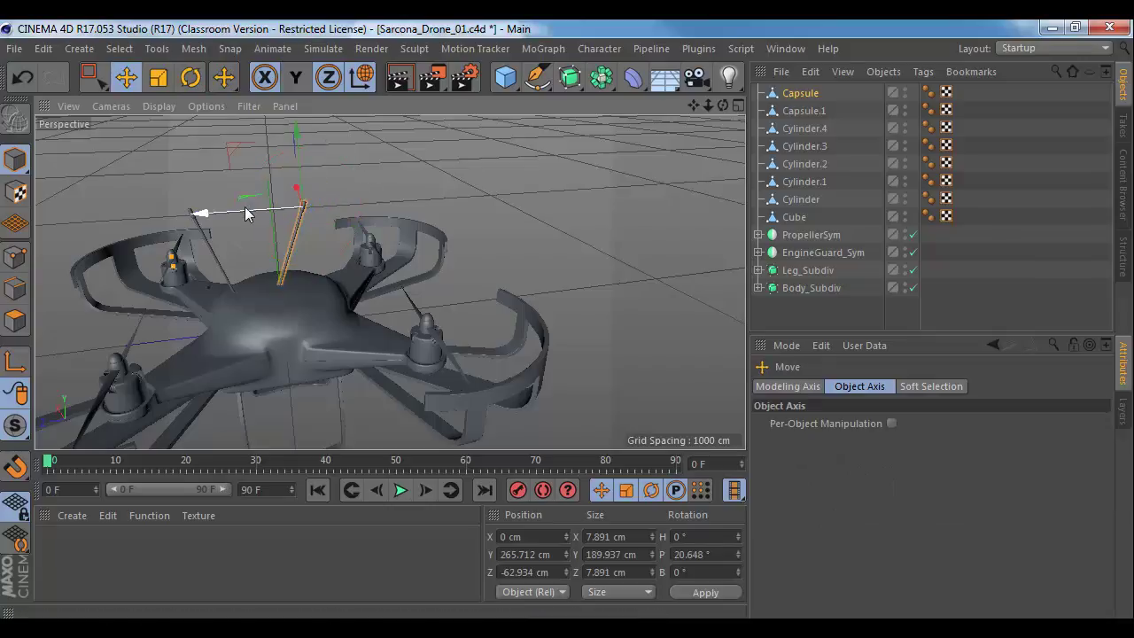
left_click_drag(246, 212, 290, 225)
left_click(420, 261)
Step: Group the two antenna capsules and name the group Antennas
left_click_drag(420, 260, 492, 191, "alt")
right_click_drag(574, 199, 501, 240, "alt")
mouse_move(496, 246)
left_mouse_down("alt")
mouse_move(580, 261)
mouse_move(470, 263)
mouse_move(488, 216)
mouse_move(508, 259)
left_mouse_up("alt")
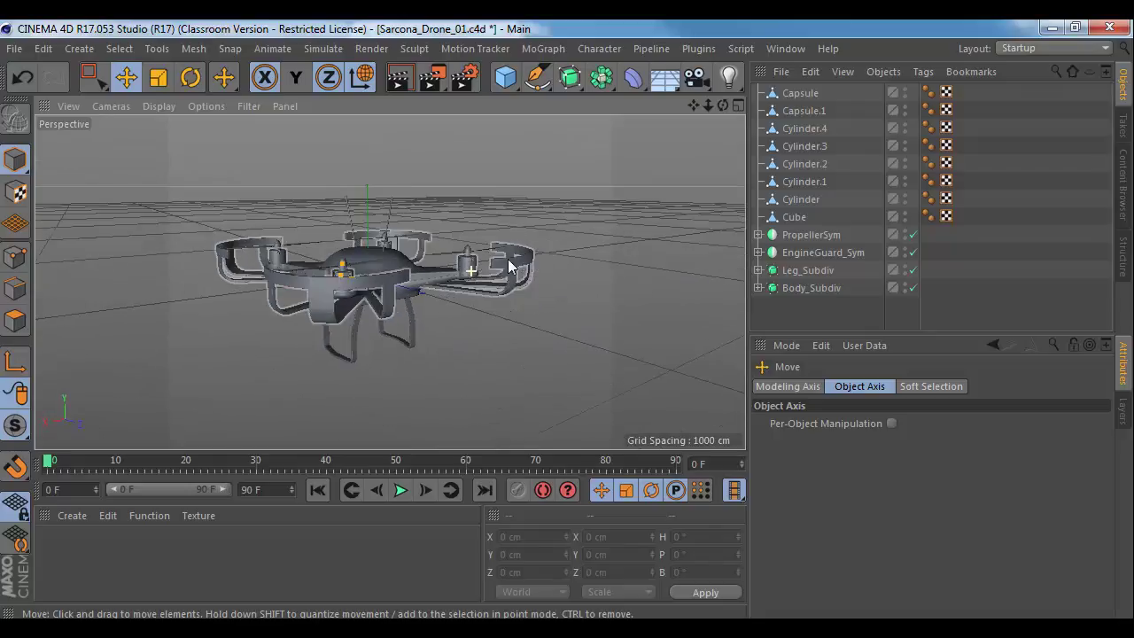
left_click(800, 93)
left_click(811, 112, "ctrl")
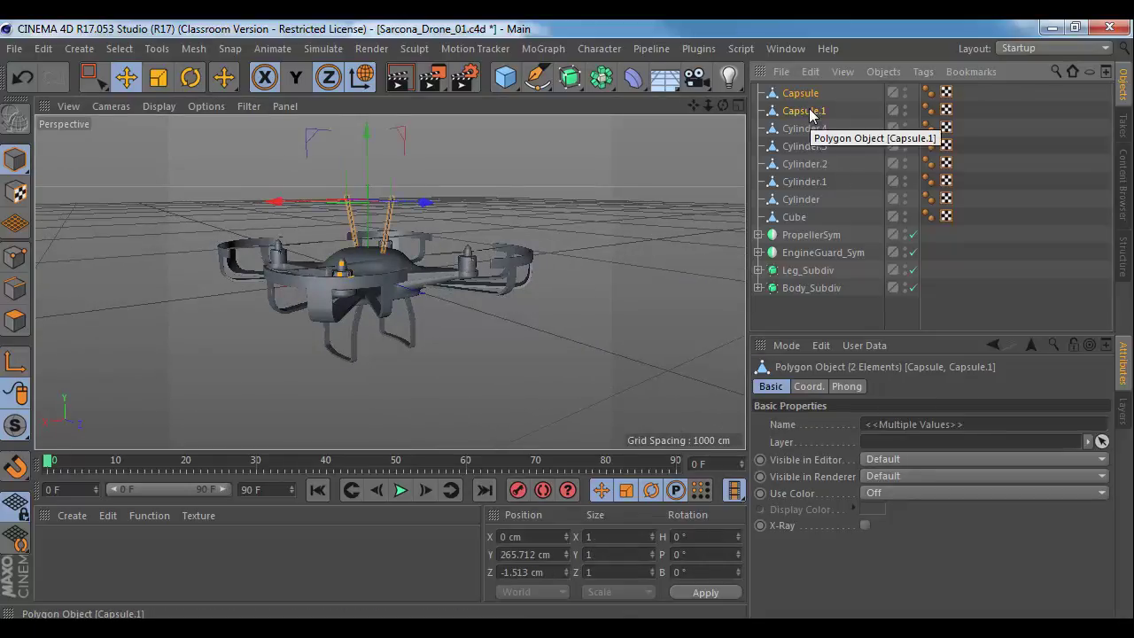
key("alt+g")
double_click(795, 93)
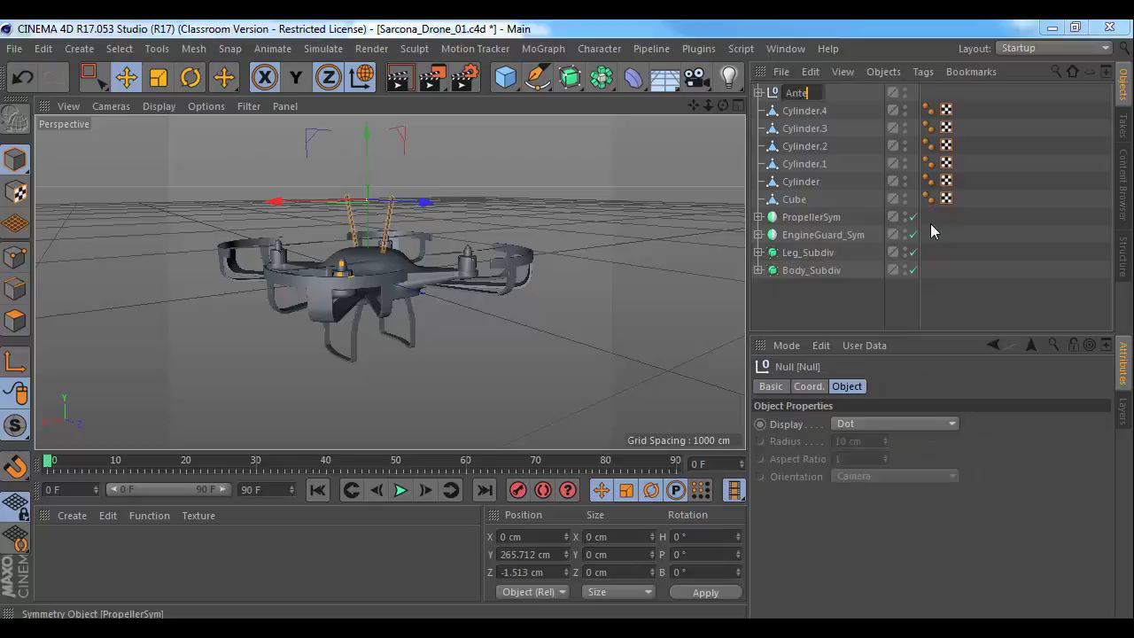
type("Antennas")
key("Return")
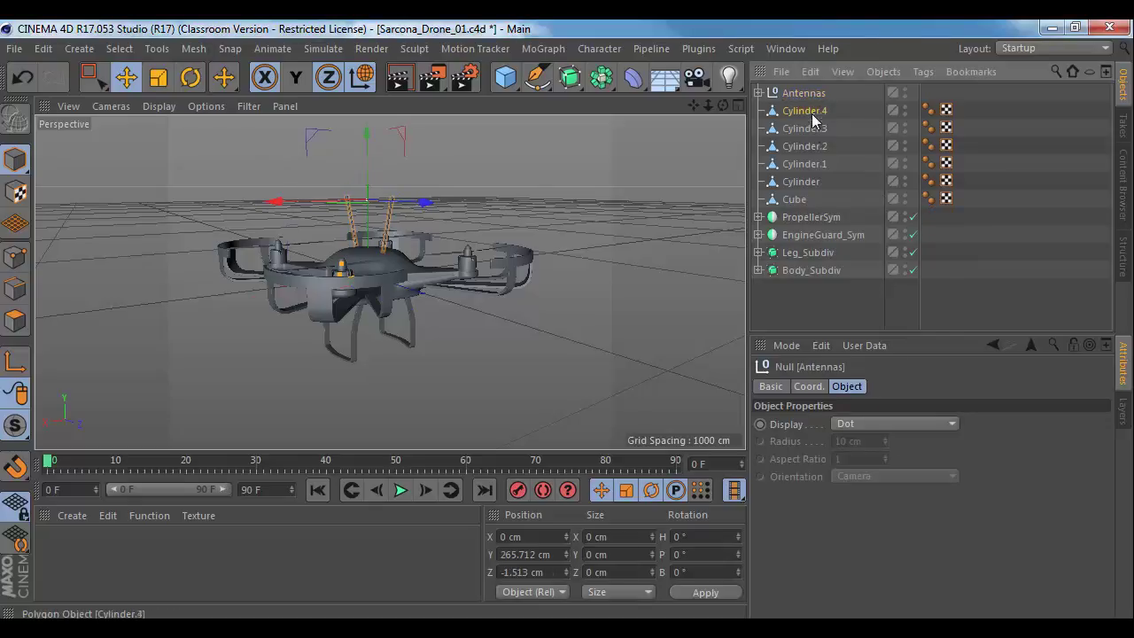
Step: Group the four hinge cylinders along the box edge, Cylinder to Cylinder.3, and name the group HingeForDoor
left_click(817, 147, "shift")
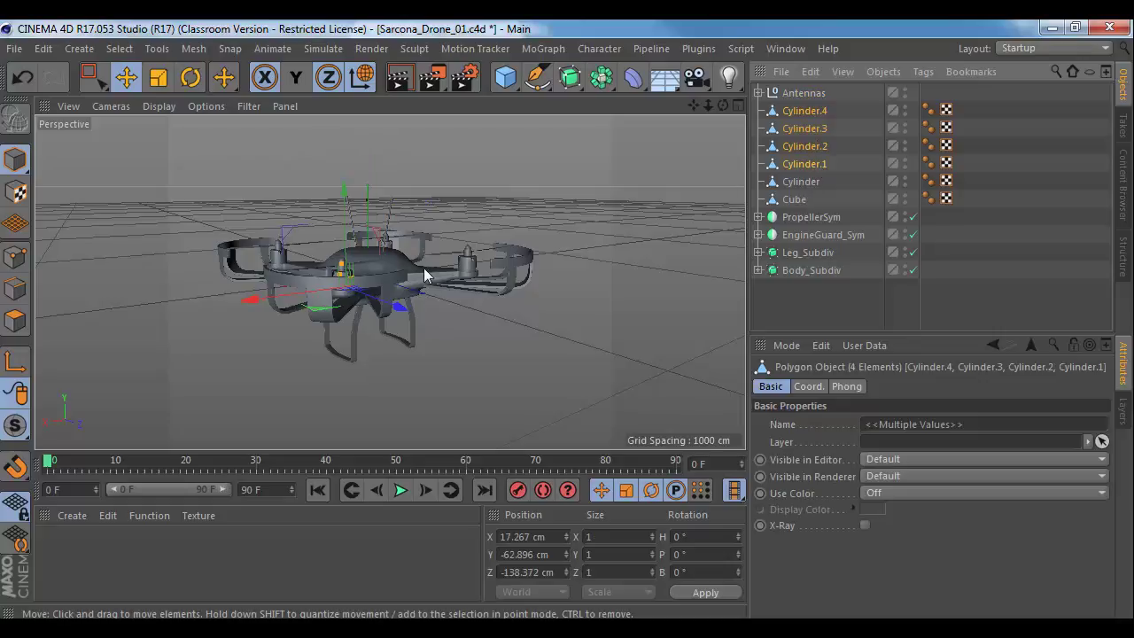
right_click_drag(398, 271, 493, 277, "alt")
mouse_move(372, 293)
left_mouse_down("alt")
mouse_move(476, 270)
mouse_move(499, 233)
mouse_move(489, 296)
mouse_move(374, 284)
mouse_move(331, 266)
mouse_move(465, 265)
mouse_move(281, 273)
mouse_move(386, 289)
left_mouse_up("alt")
right_click_drag(386, 288, 360, 293, "alt")
left_click_drag(359, 293, 406, 271, "alt")
left_click(807, 113, "ctrl")
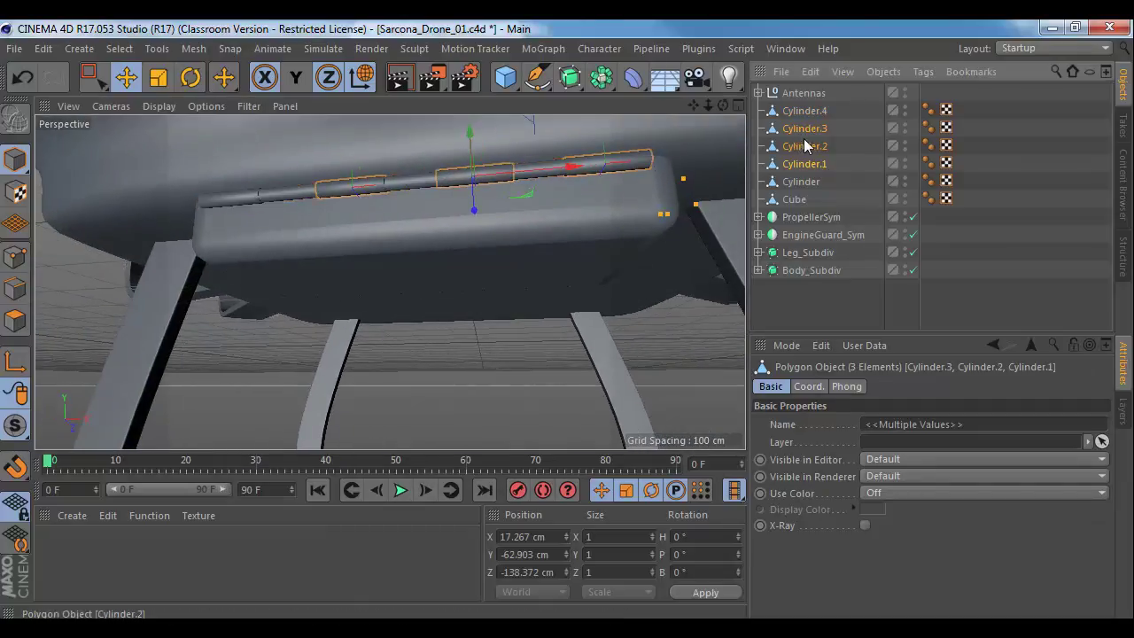
left_click(816, 182)
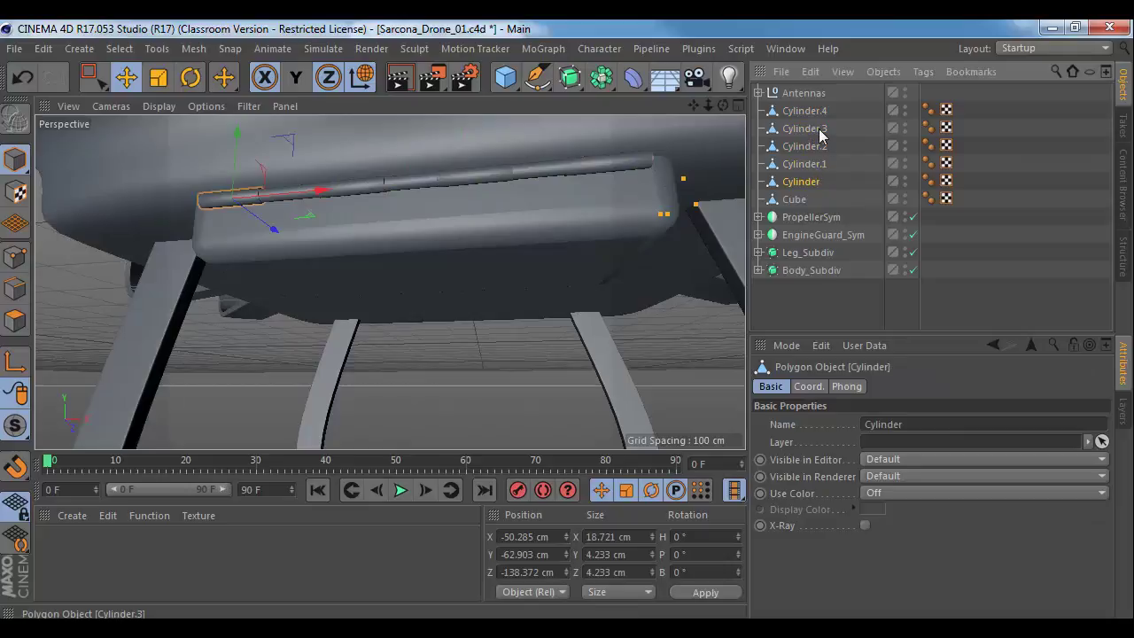
left_click(819, 129, "shift")
key("alt+g")
double_click(794, 129)
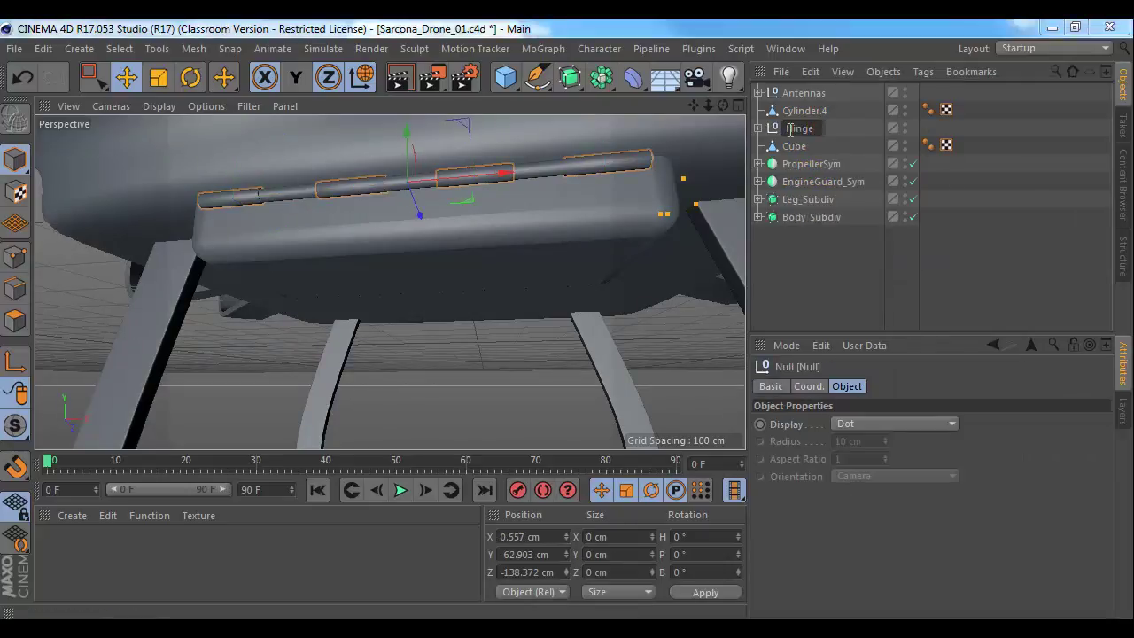
type("HingeForDoor")
key("Return")
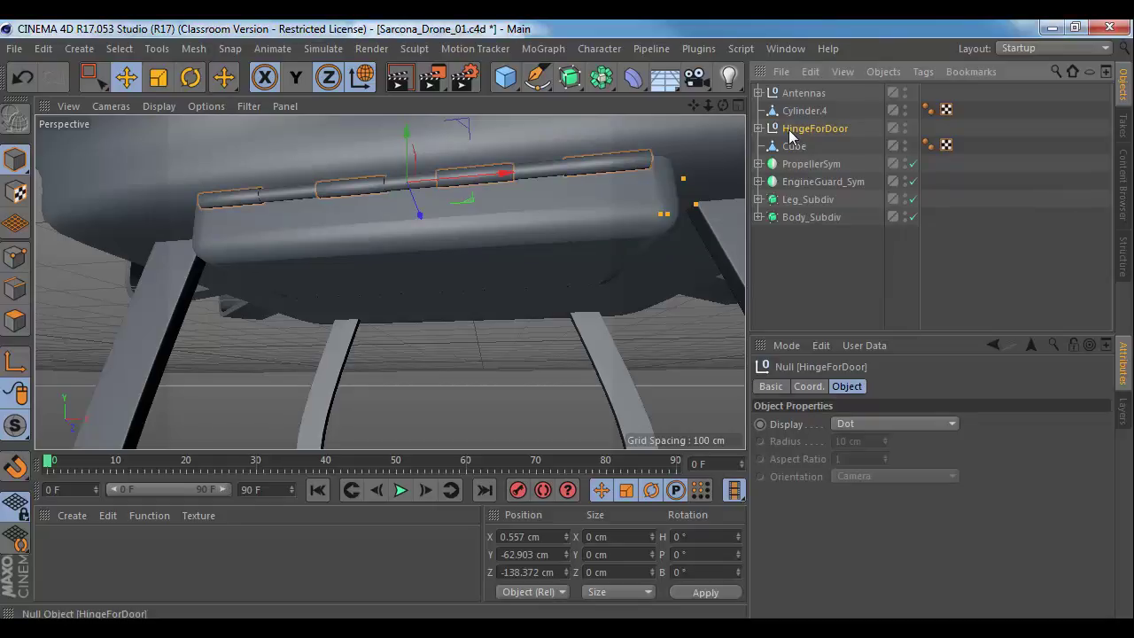
Step: Rename Cylinder.4 as HingePin and the Cube under the body as BatteryDoor
double_click(788, 111)
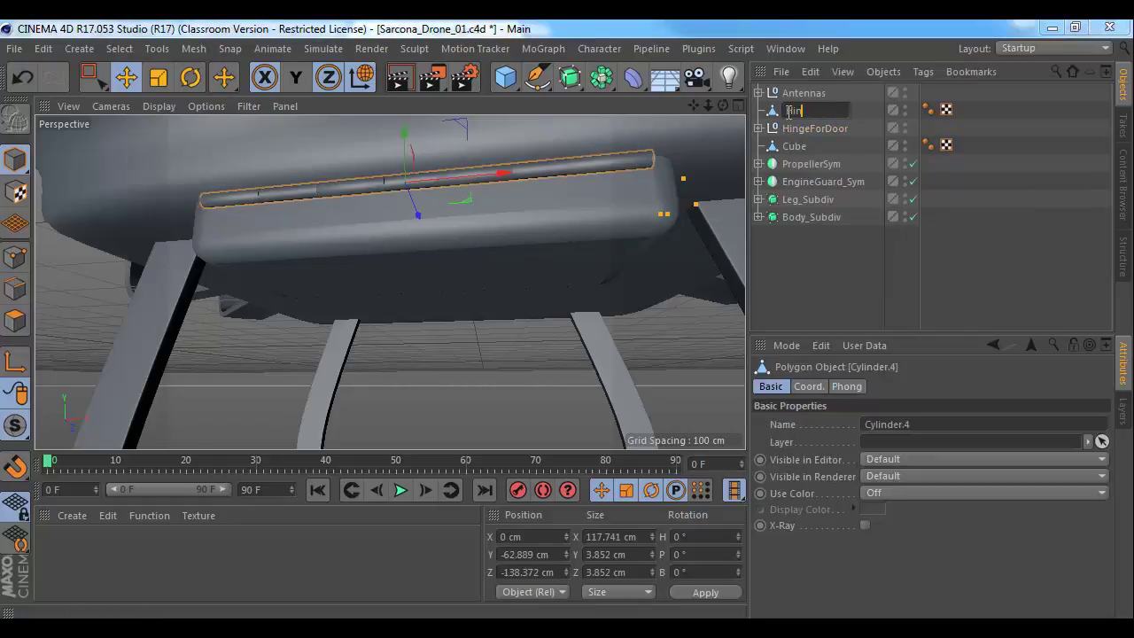
type("HingePin")
key("Return")
double_click(793, 146)
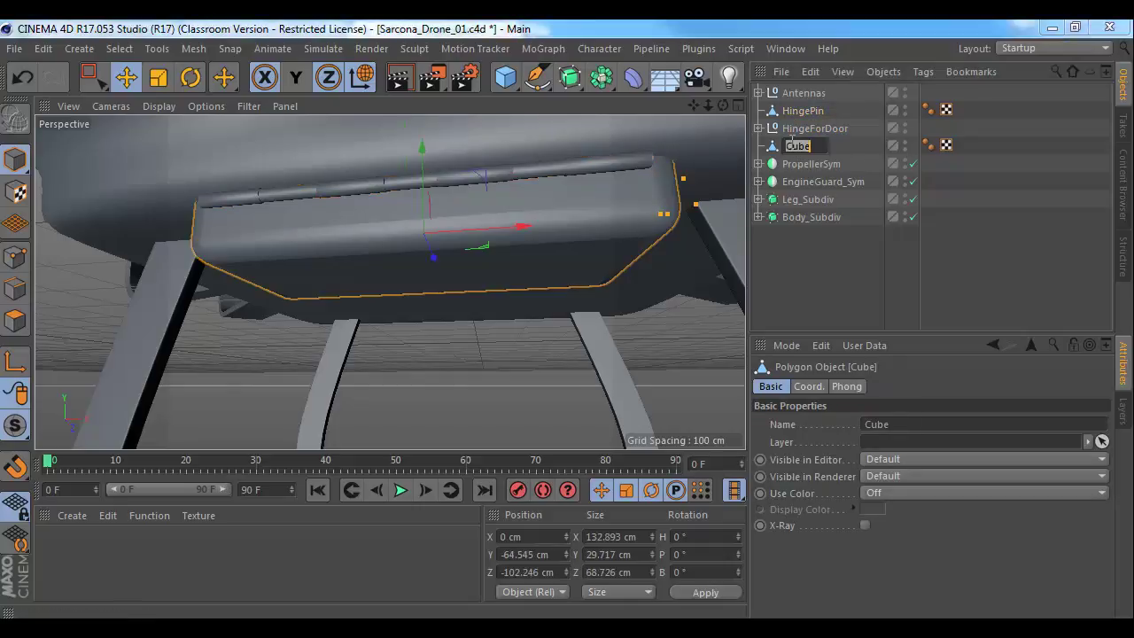
type("BatteryDoor")
key("Return")
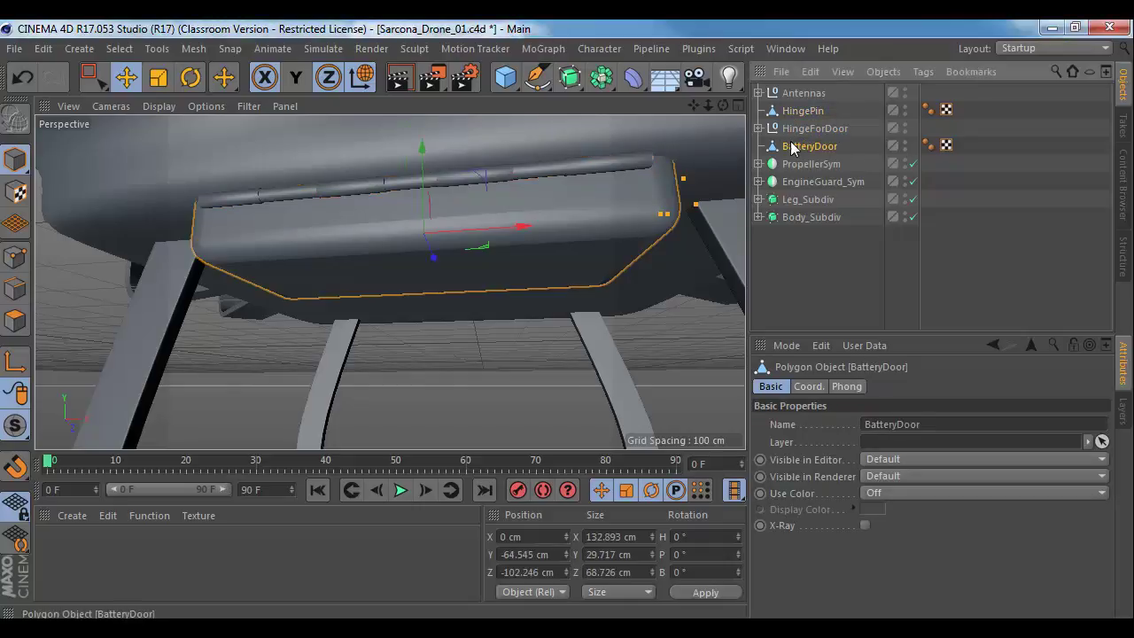
Step: Group HingePin, HingeForDoor and BatteryDoor, and name the group Battery
left_click(800, 112, "shift")
key("alt+g")
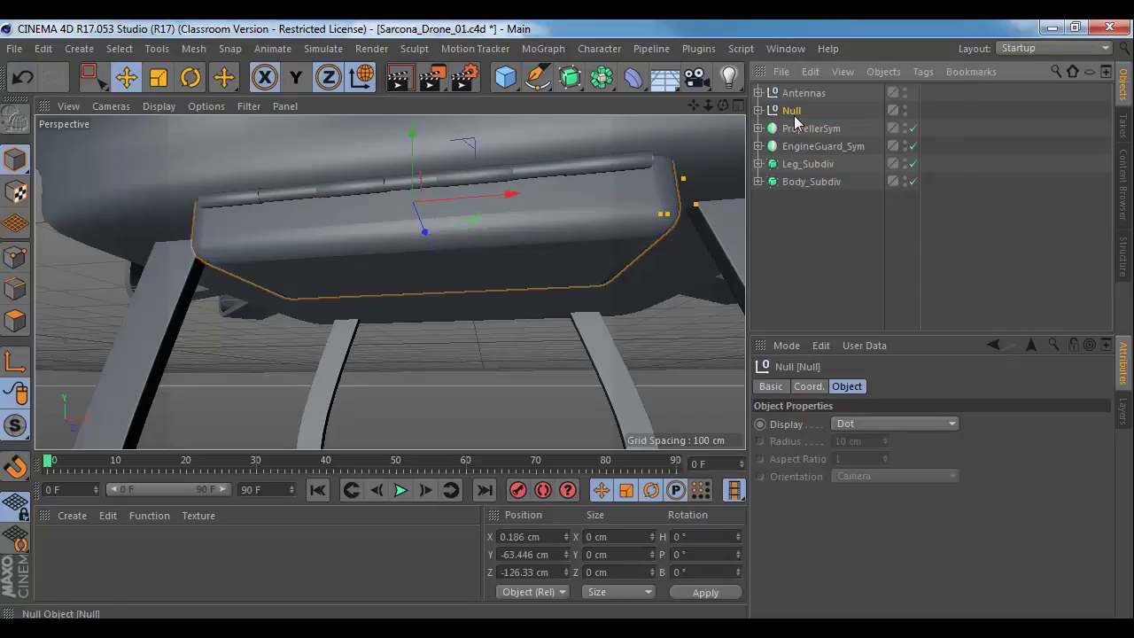
double_click(791, 111)
type("Batt")
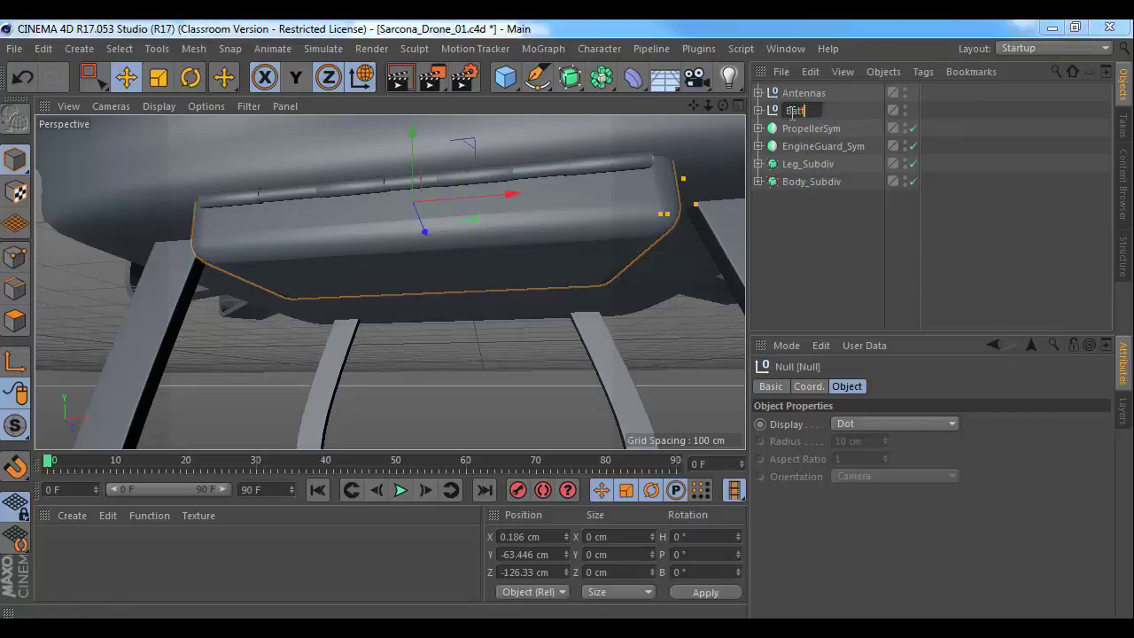
type("ery")
key("Return")
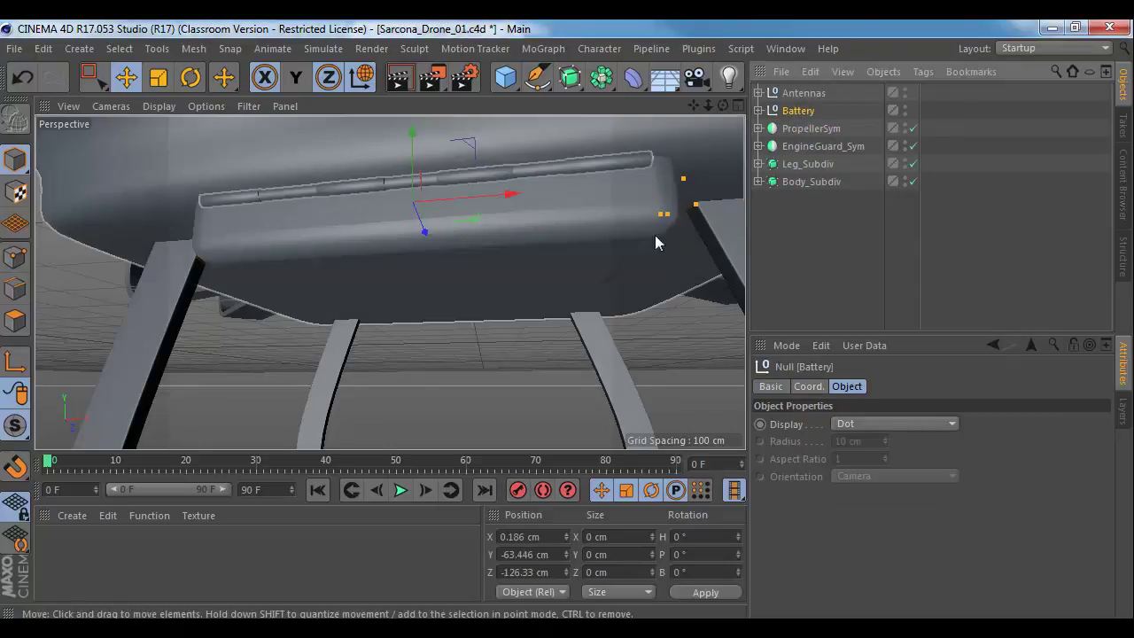
Step: Group all drone parts, from Antennas to Body_Subdiv, under a single null
right_click_drag(655, 235, 593, 251, "alt")
left_click_drag(592, 252, 364, 329, "alt")
right_click_drag(364, 328, 430, 273, "alt")
left_click_drag(431, 280, 620, 141, "alt")
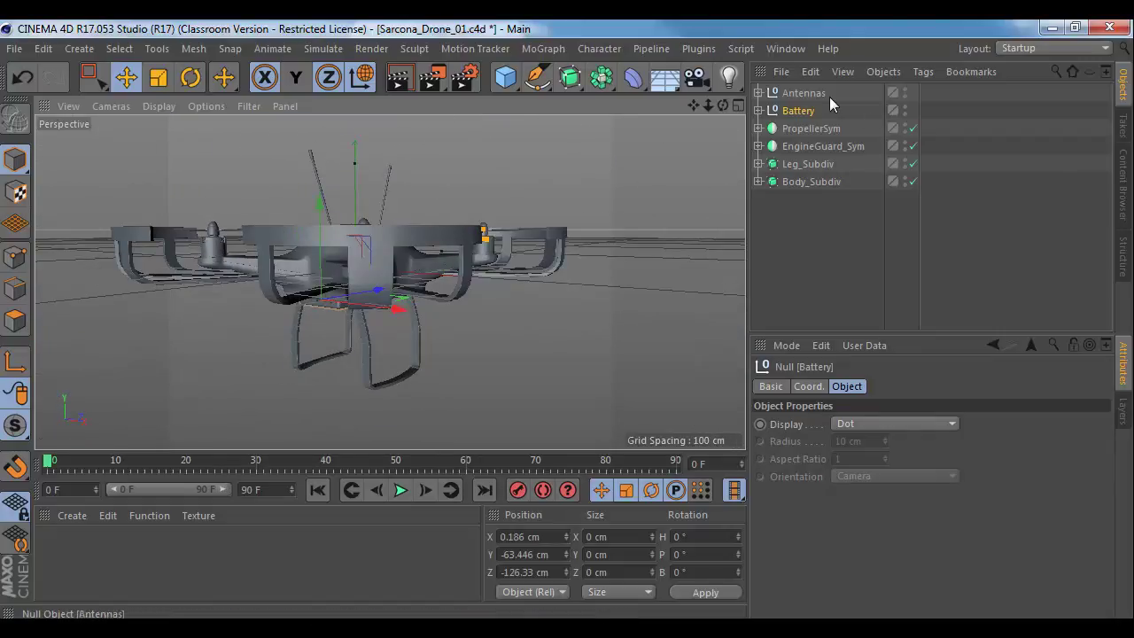
left_click(803, 93)
left_click(802, 183, "shift")
key("alt+g")
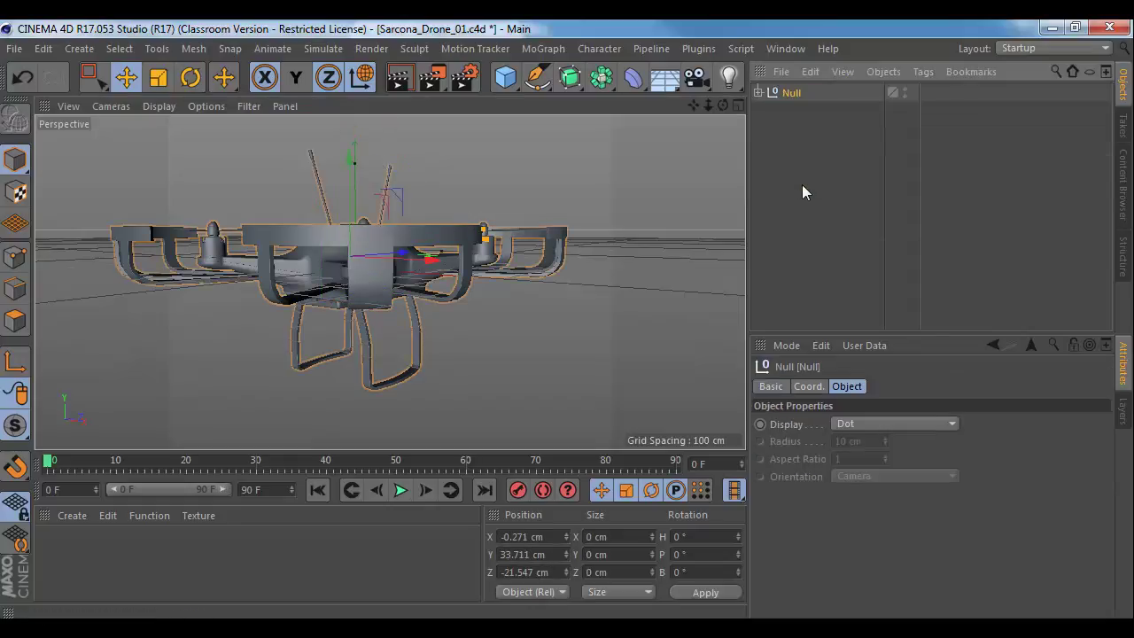
Step: Raise the whole drone group along Y to about 290 cm, then deselect it
key("e")
left_click_drag(351, 165, 351, 57)
left_click_drag(525, 299, 415, 361, "alt")
left_click(630, 286)
left_click_drag(631, 286, 586, 326, "alt")
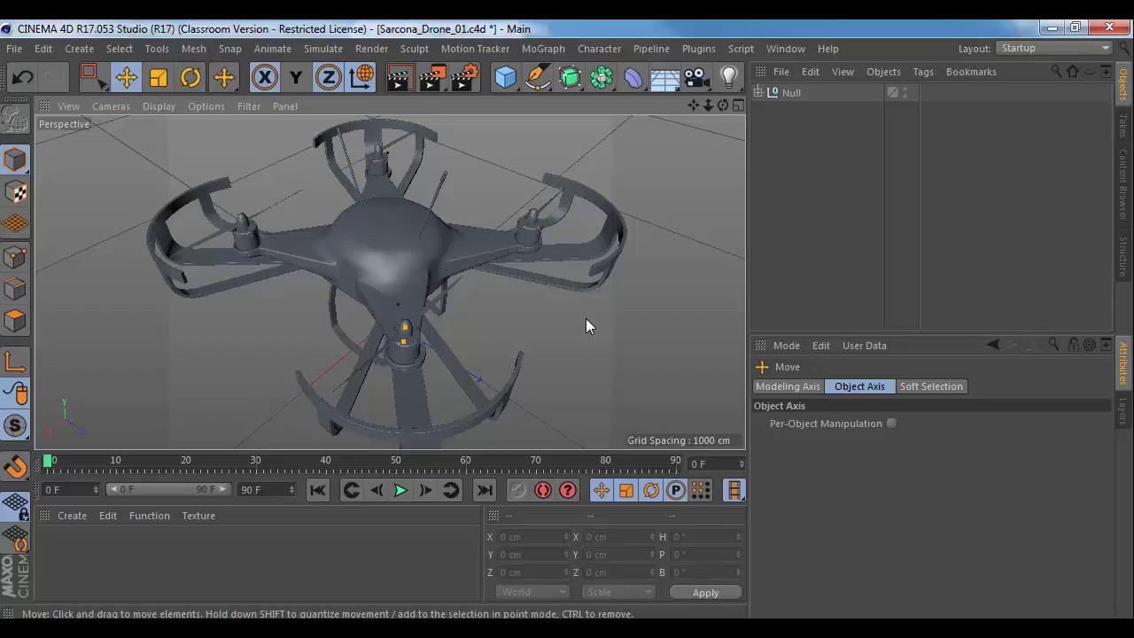
Step: Add a MoGraph Cloner, nest the drone group inside it and set the cloning mode to Radial
right_click_drag(645, 324, 581, 306, "alt")
middle_click_drag(581, 305, 421, 317, "alt")
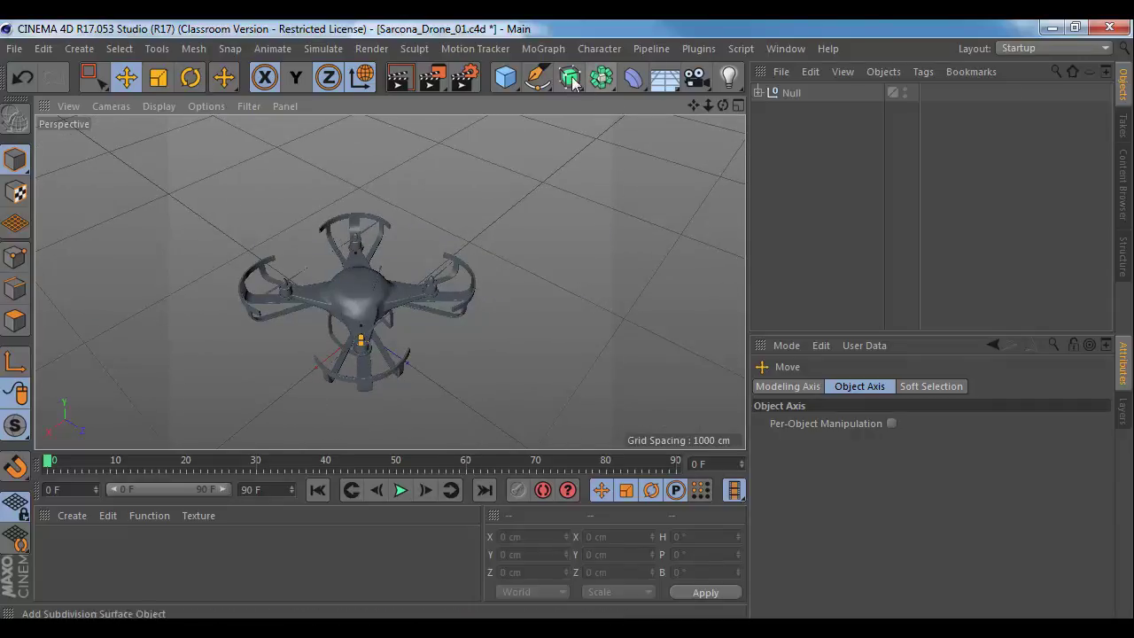
left_click(531, 47)
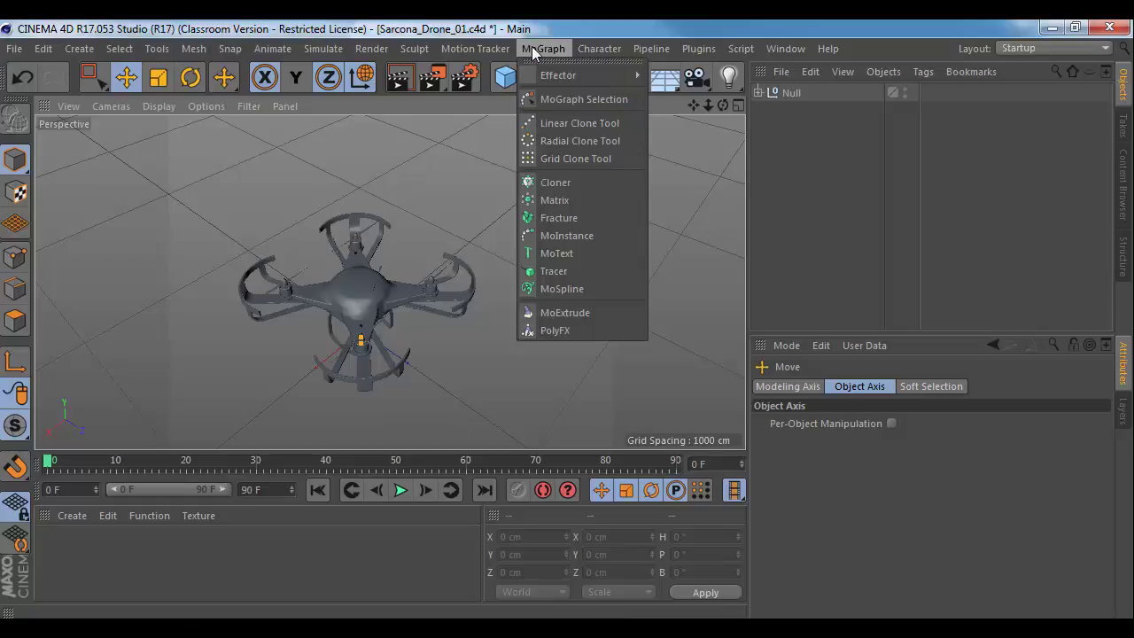
left_click(574, 180)
left_click_drag(795, 109, 794, 94)
left_click(792, 93)
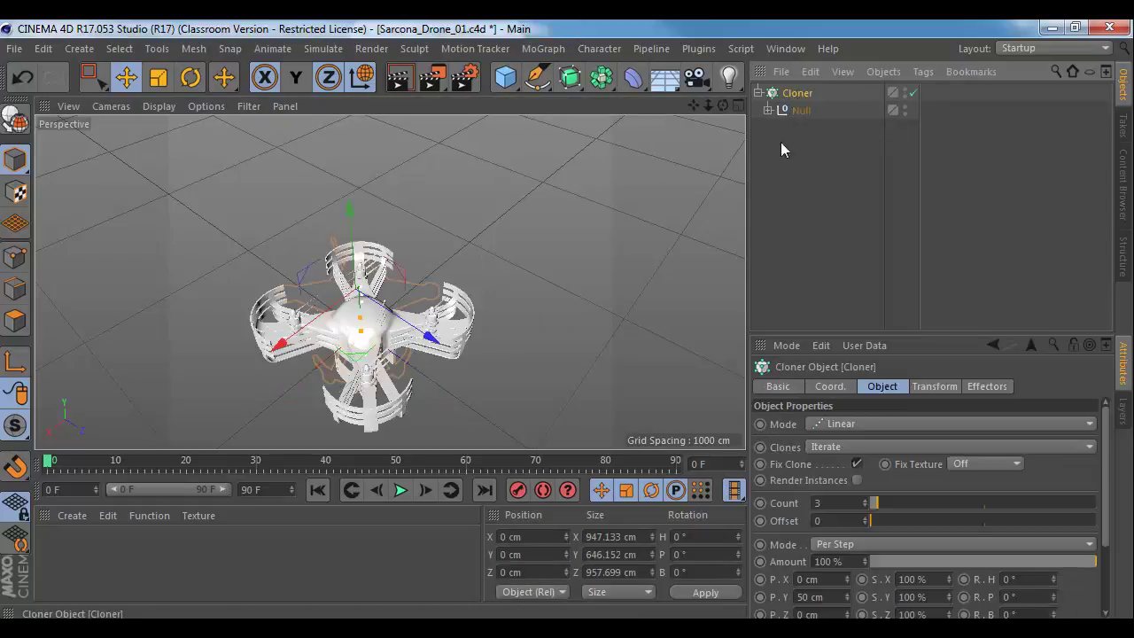
left_click(851, 423)
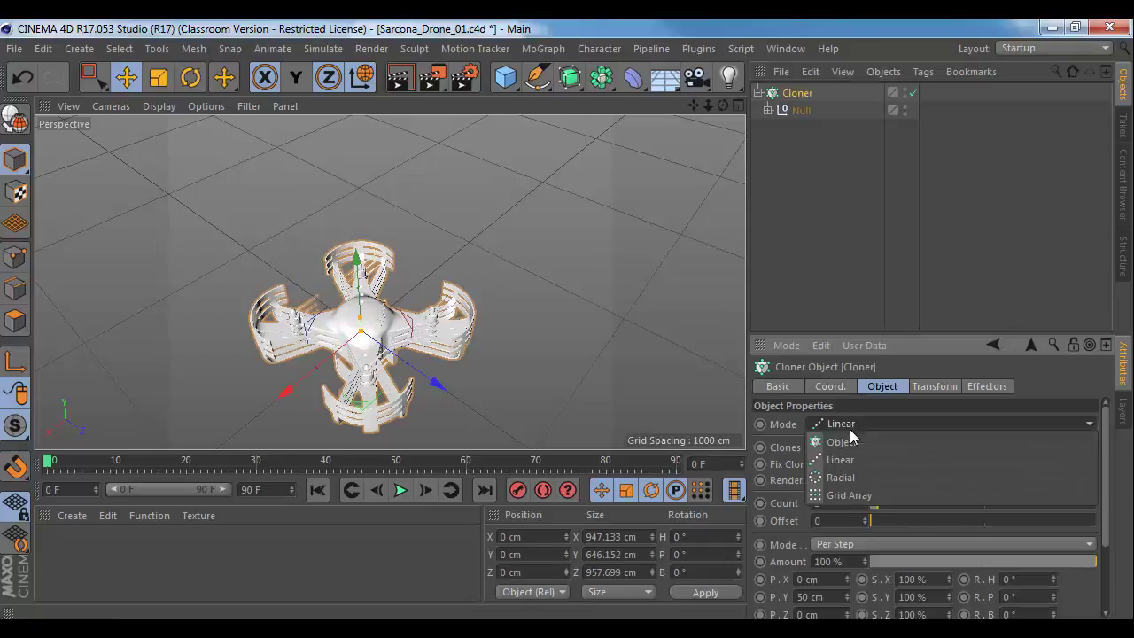
left_click(852, 476)
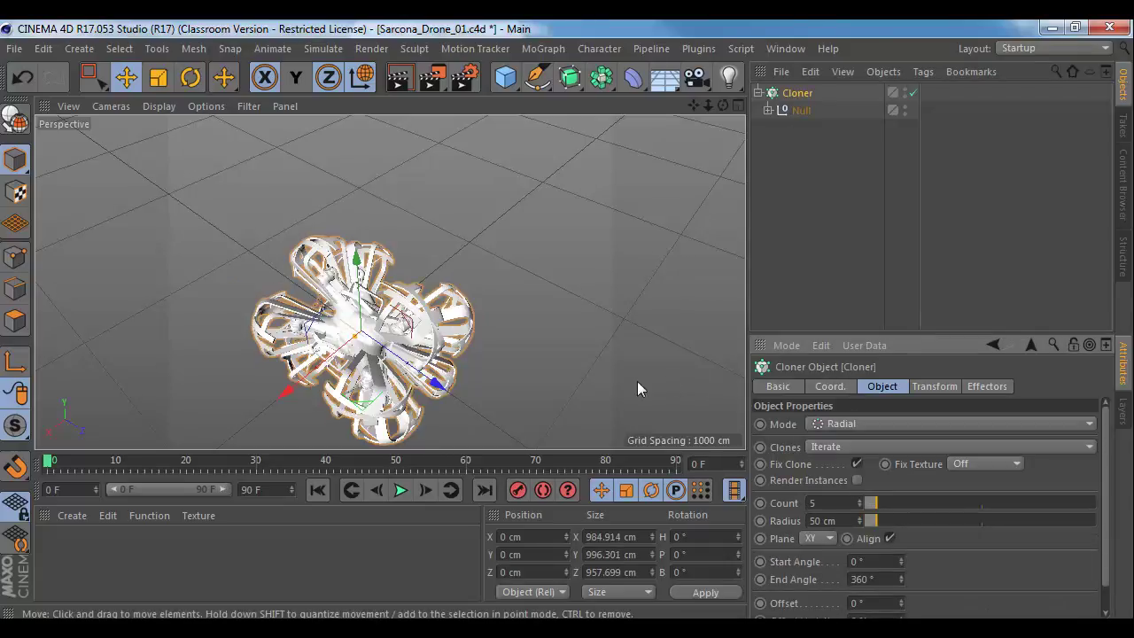
Step: Set the radial cloner's radius to 1000 cm and its plane to XZ
left_click_drag(637, 381, 802, 425, "alt")
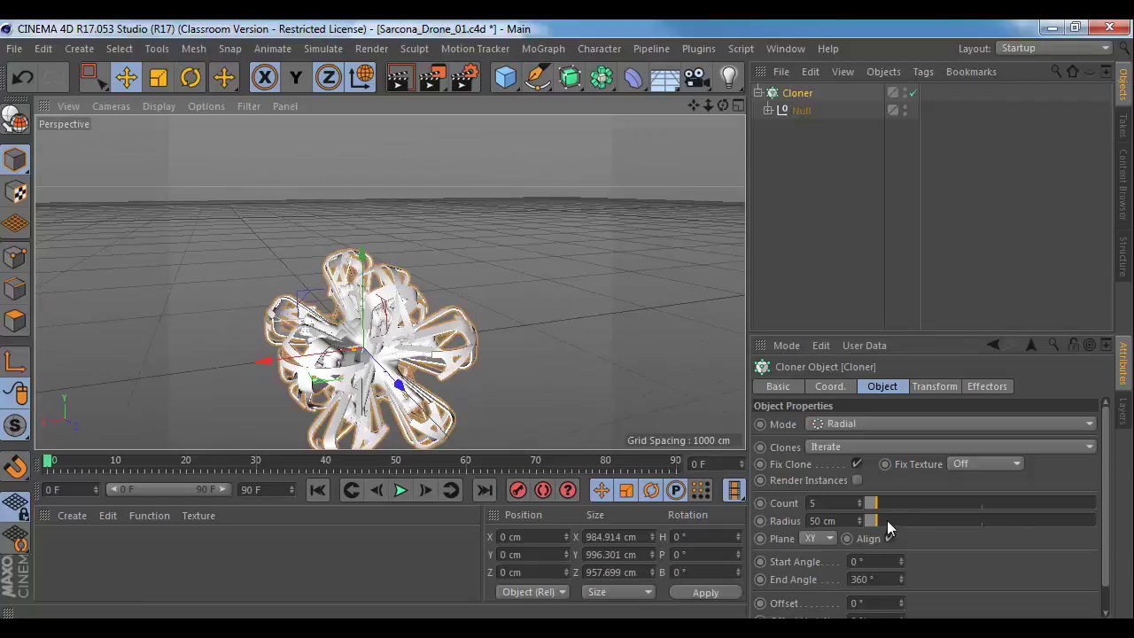
left_click_drag(888, 522, 1102, 529)
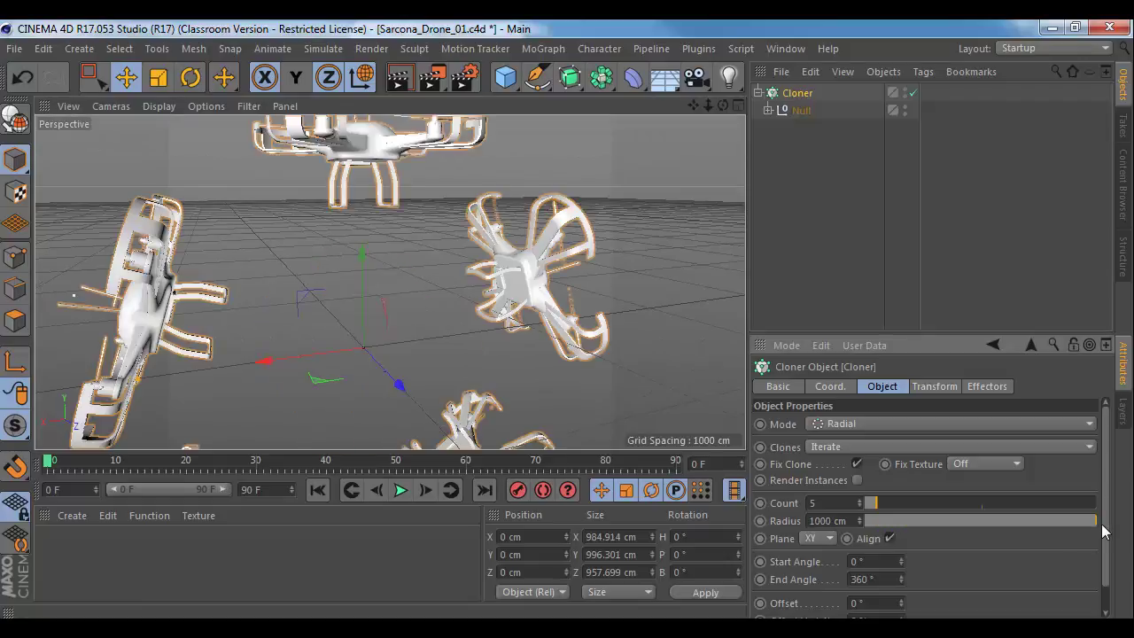
left_click(815, 537)
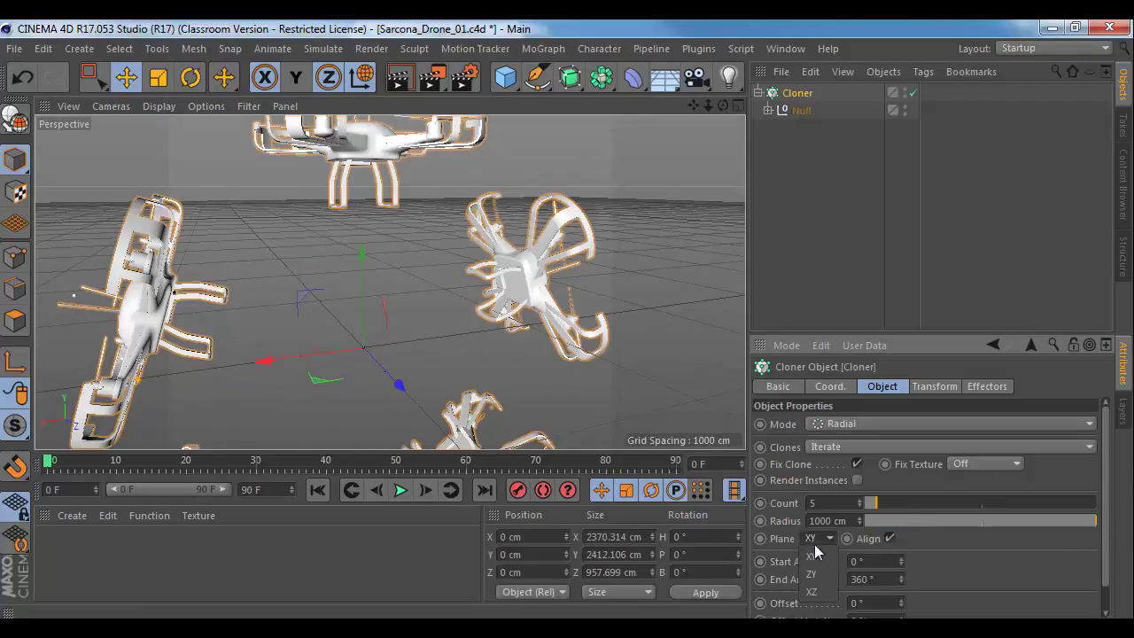
left_click(811, 591)
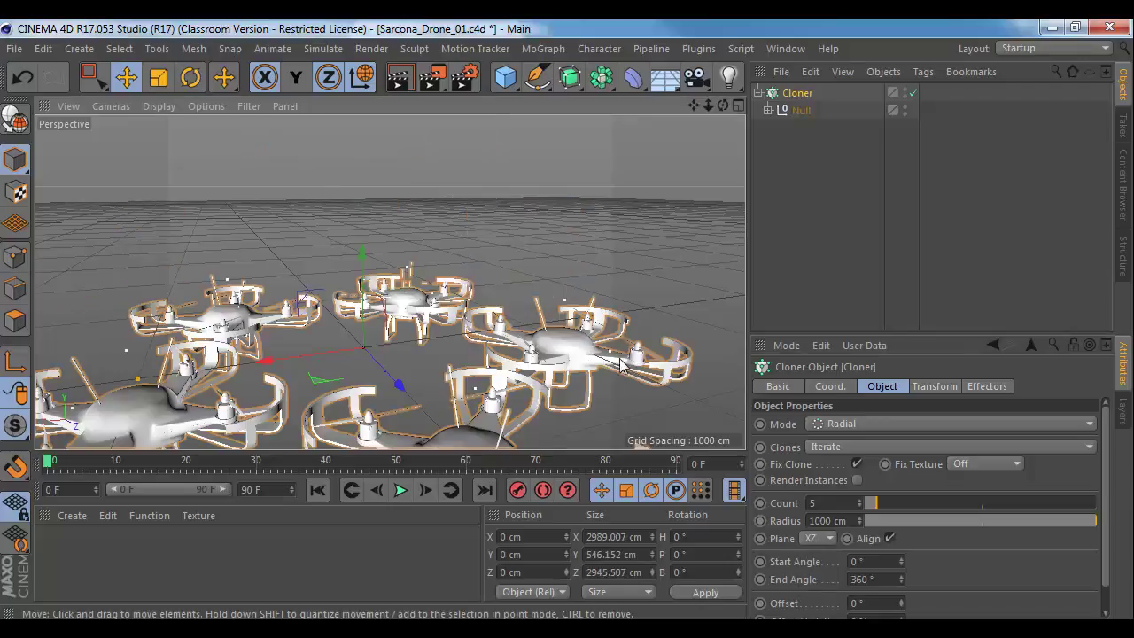
Step: Increase the cloner's radius to 2043 cm to spread the drones further apart
left_click_drag(623, 366, 654, 412, "alt")
right_click_drag(654, 412, 562, 374, "alt")
middle_click_drag(561, 375, 483, 278, "alt")
left_click_drag(483, 278, 549, 322, "alt")
left_click_drag(859, 520, 843, 551)
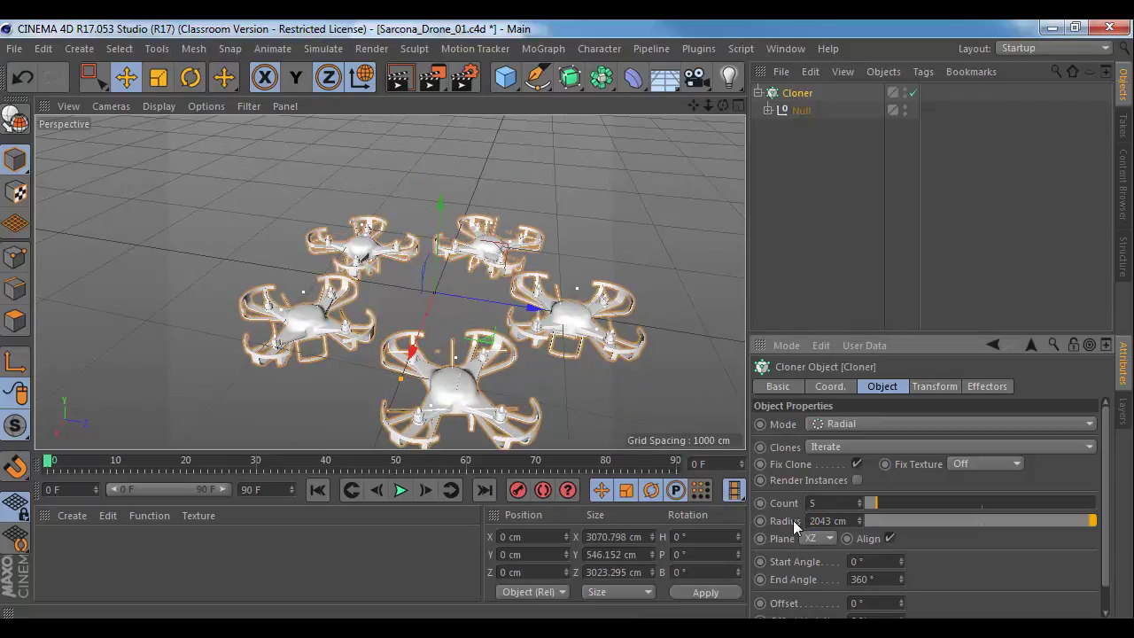
Step: Apply a Random effector to the drone cloner
right_click_drag(404, 324, 345, 326, "alt")
middle_click_drag(484, 312, 432, 279, "alt")
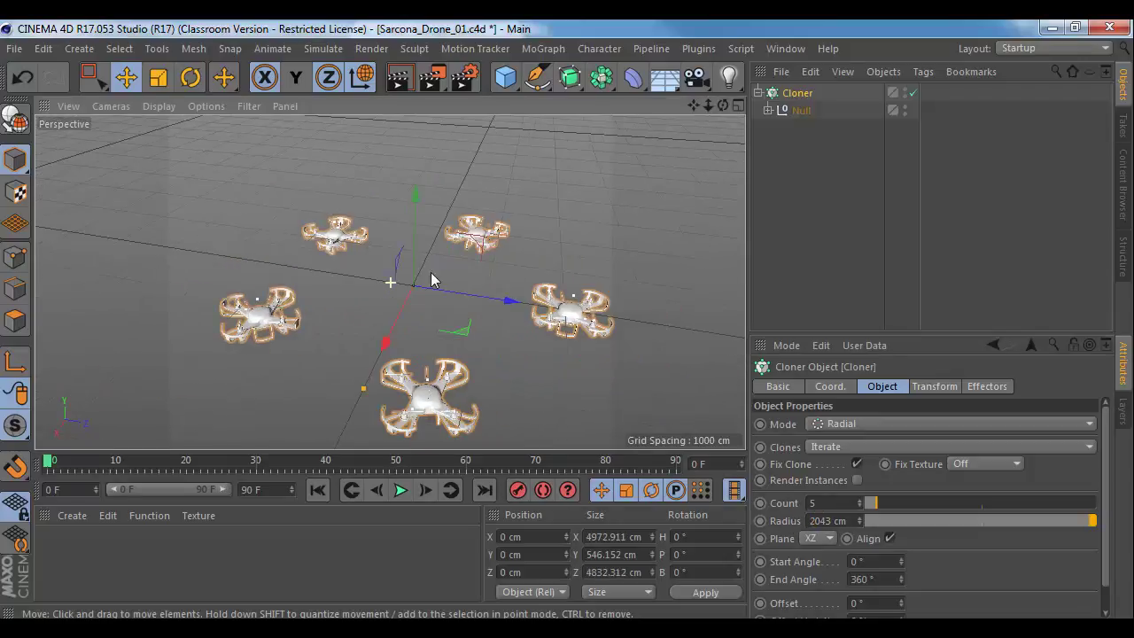
left_click(470, 48)
mouse_move(532, 51)
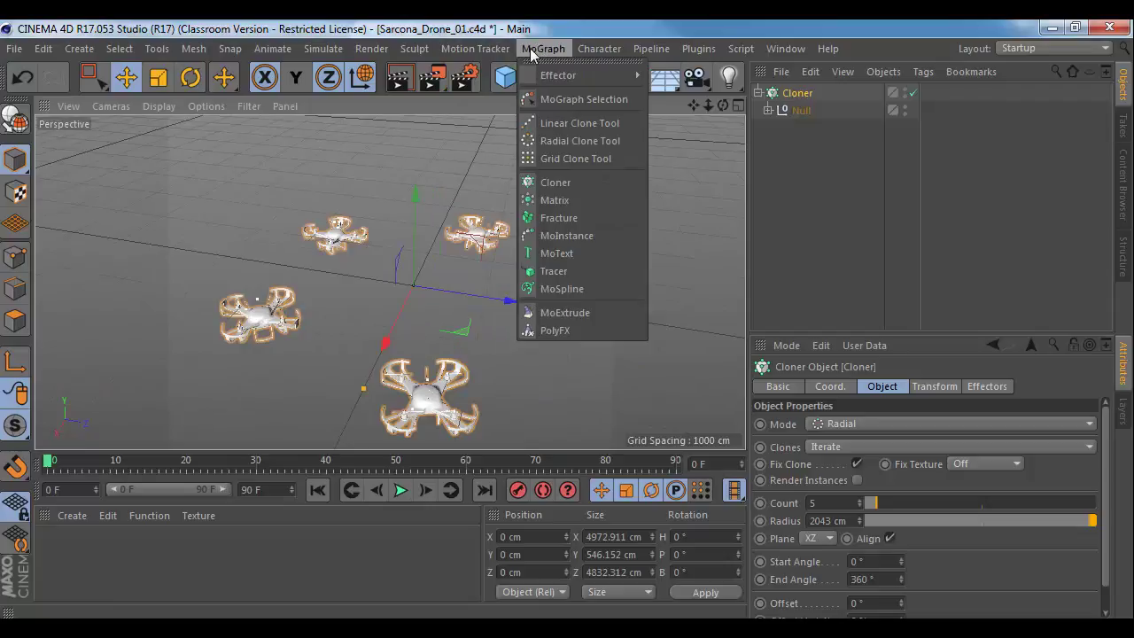
mouse_move(607, 79)
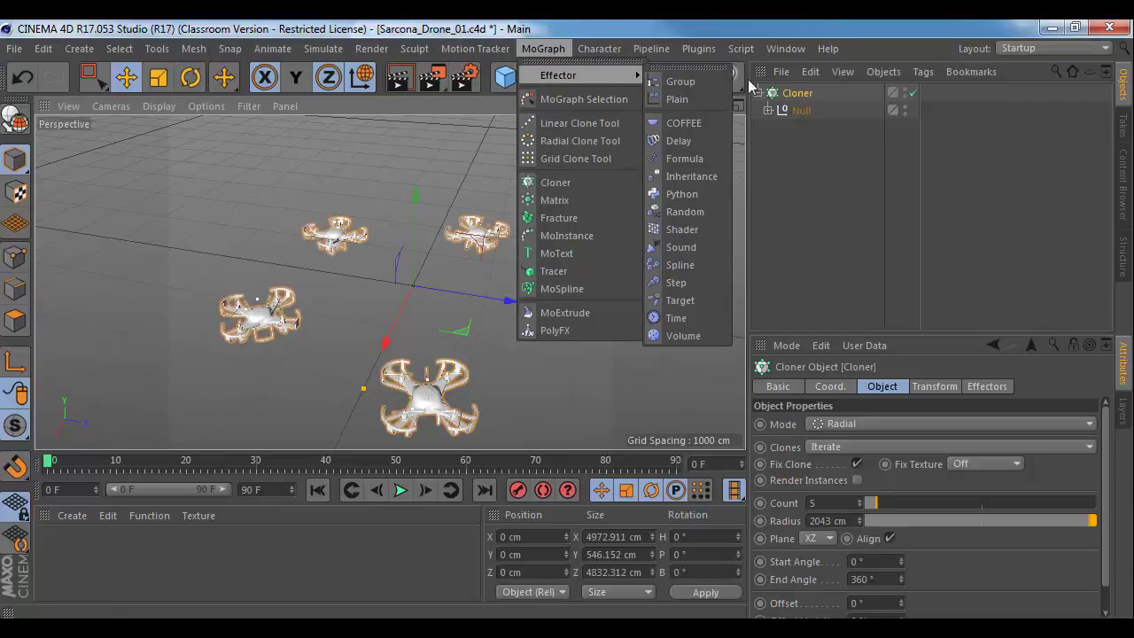
left_click(715, 217)
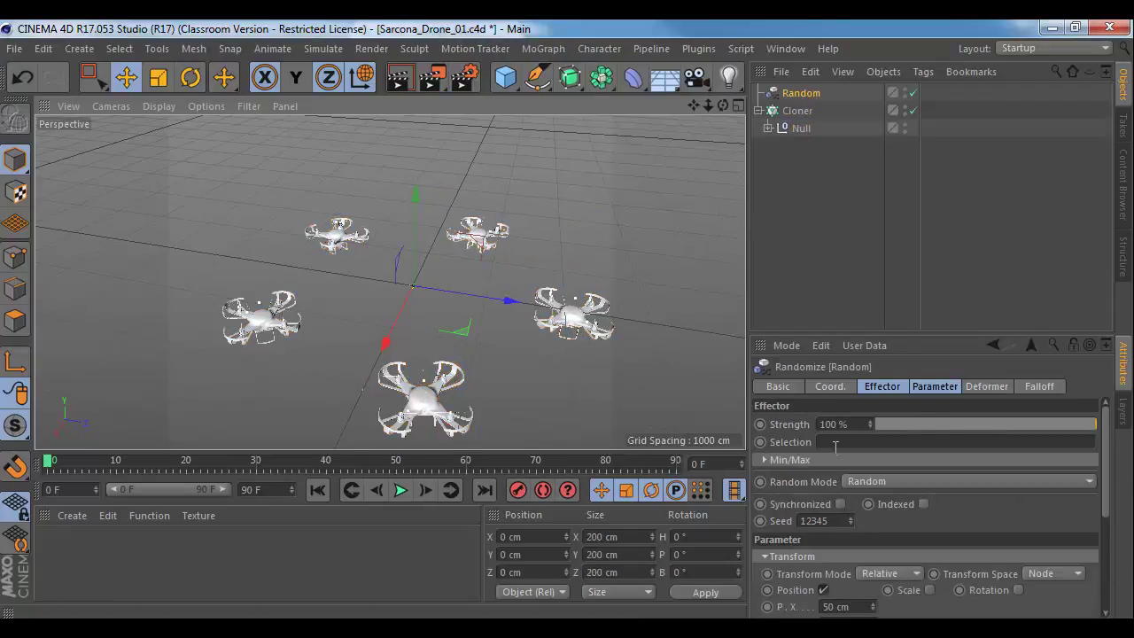
Step: Set the Random effector's position variation to 1200 cm in X, Y and Z
scroll(851, 512, "down", 5)
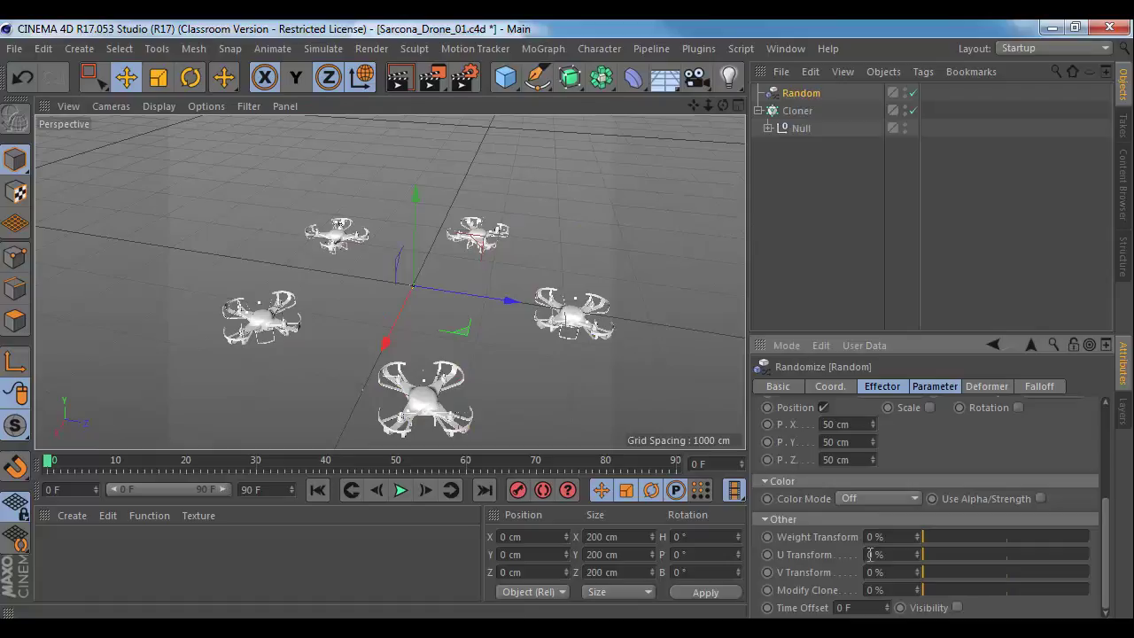
left_click(864, 425)
type("1200")
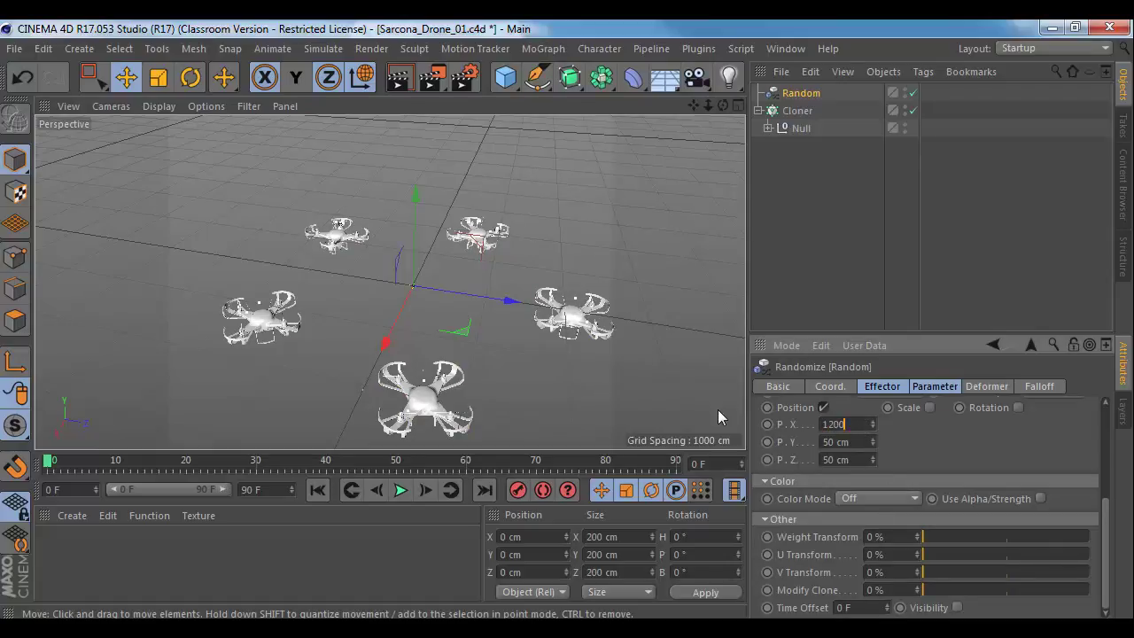
key("Tab")
type("1200")
key("Tab")
type("1200")
key("Tab")
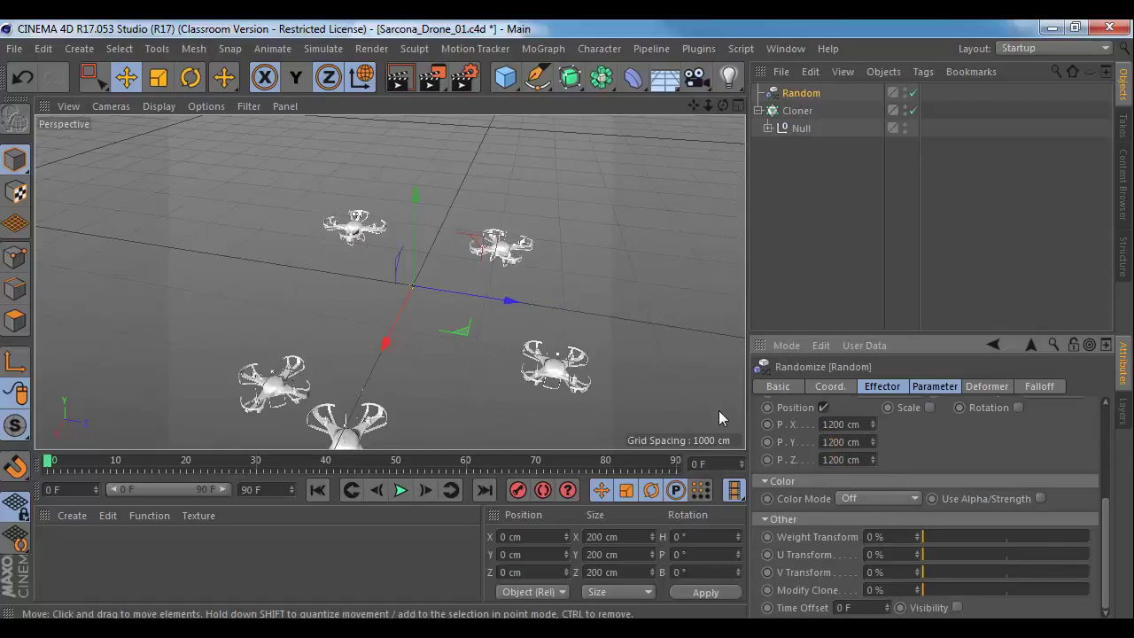
left_click_drag(499, 375, 447, 257, "alt")
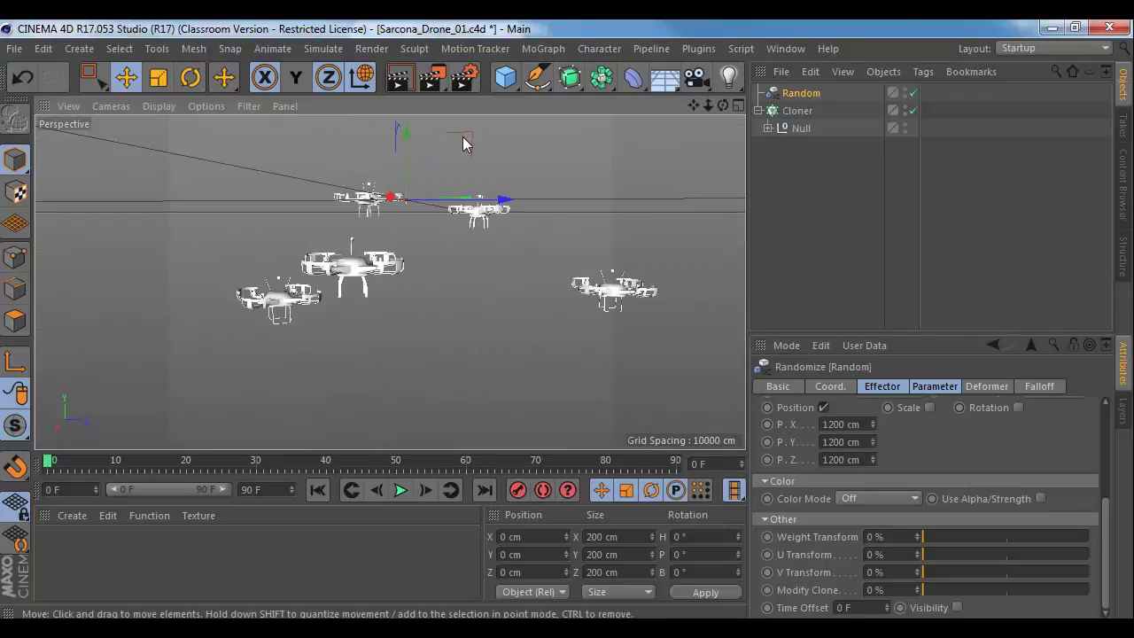
left_click_drag(463, 137, 381, 52)
key("ctrl+z")
left_click(796, 110)
left_click_drag(425, 115, 688, 211)
key("ctrl+z")
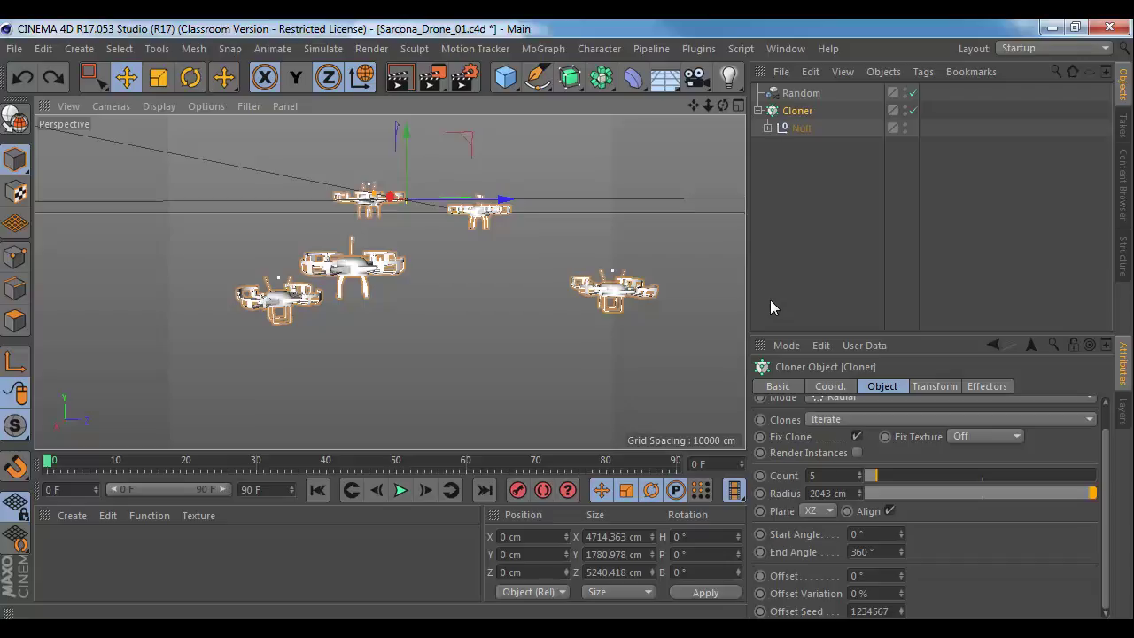
Step: Take the drone group out of the Cloner and delete both the Cloner and the Random effector
left_click(768, 128)
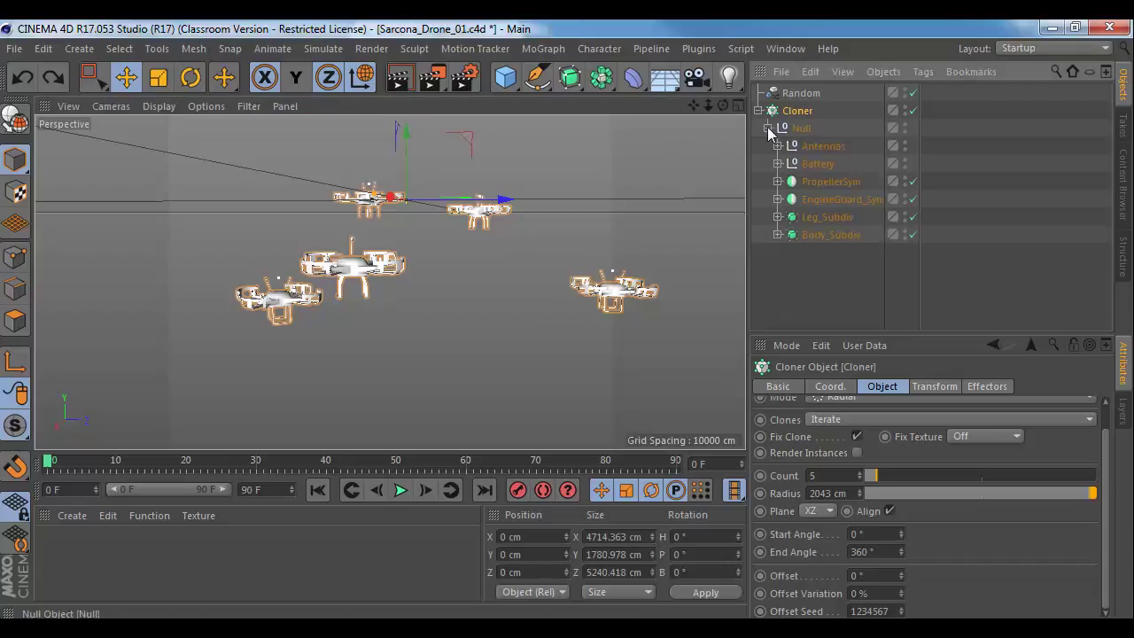
left_click(768, 129)
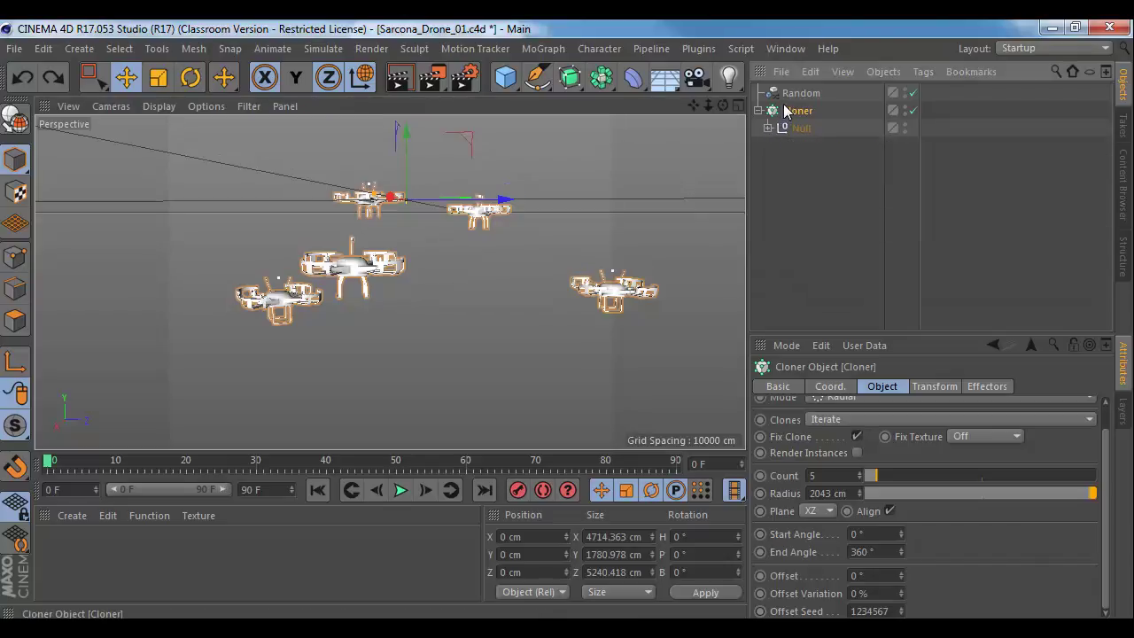
left_click_drag(801, 127, 800, 145)
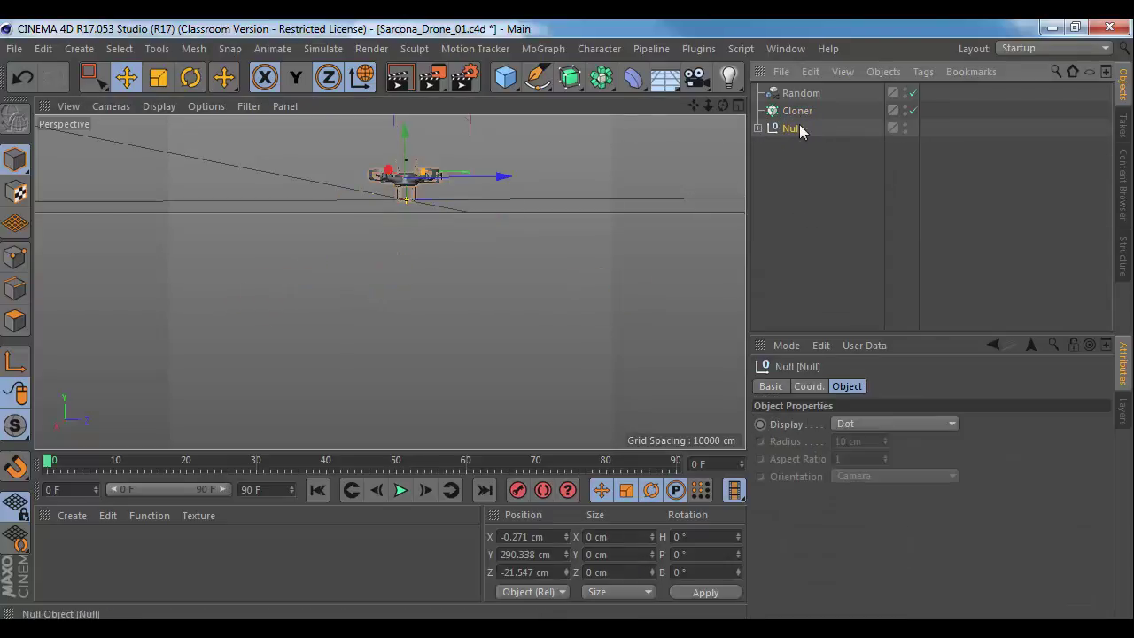
left_click(793, 110)
key("Delete")
left_click(795, 93)
key("Delete")
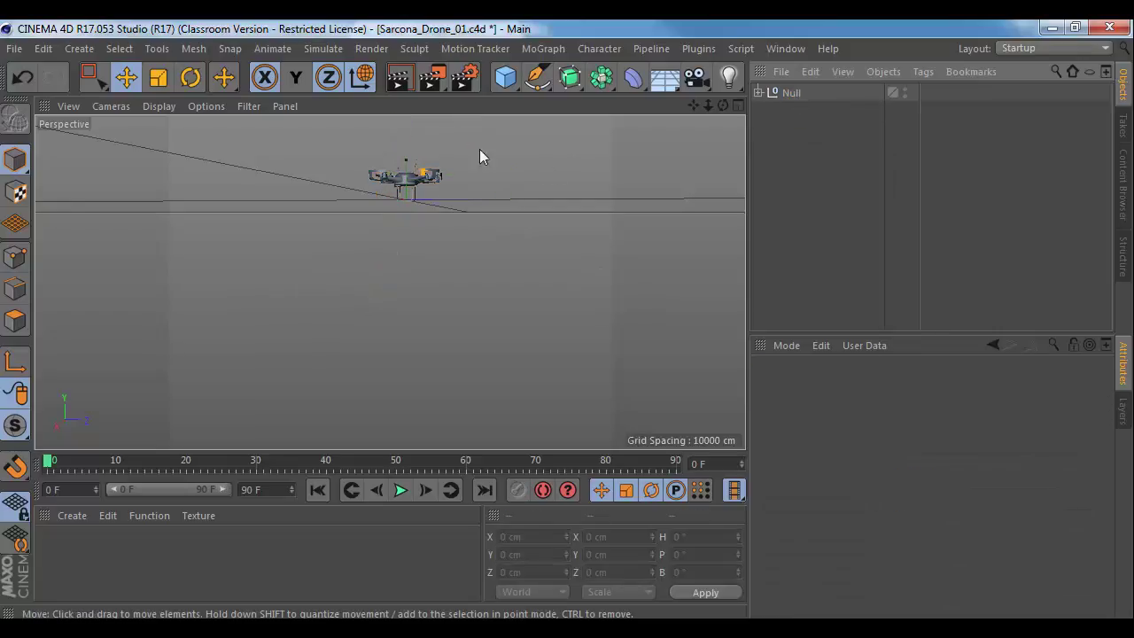
Step: Examine the single drone from several sides, ending close up on one motor and its propeller
left_click_drag(412, 171, 380, 240, "alt")
right_click_drag(380, 239, 435, 232, "alt")
middle_click_drag(415, 157, 390, 283, "alt")
right_click_drag(390, 283, 632, 332, "alt")
right_click_drag(550, 290, 513, 273, "alt")
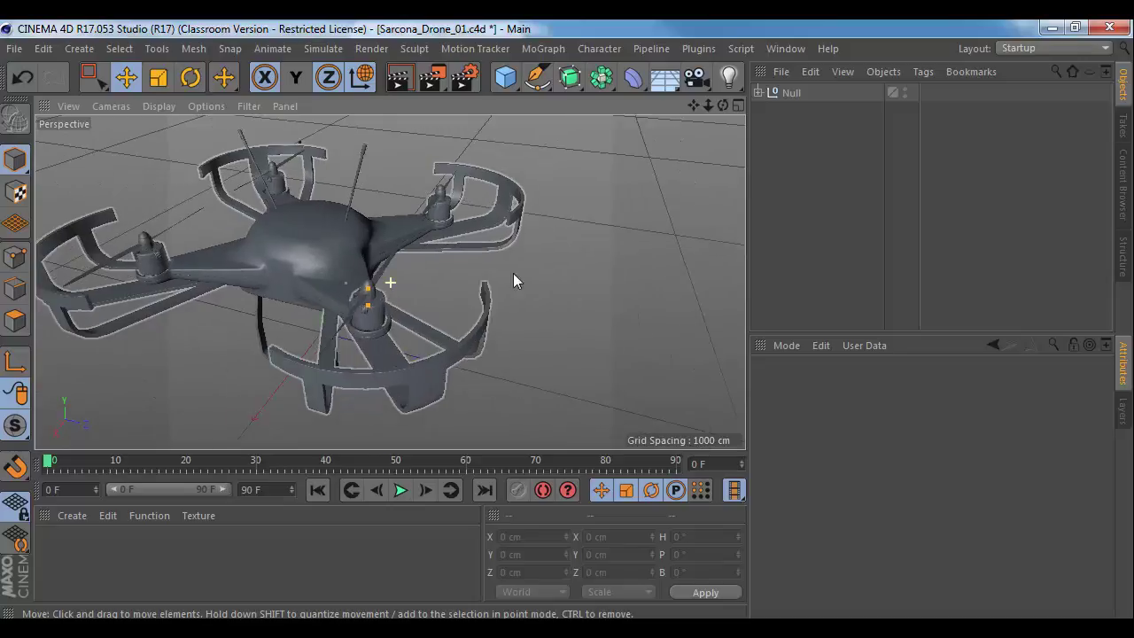
left_click_drag(513, 273, 326, 280, "alt")
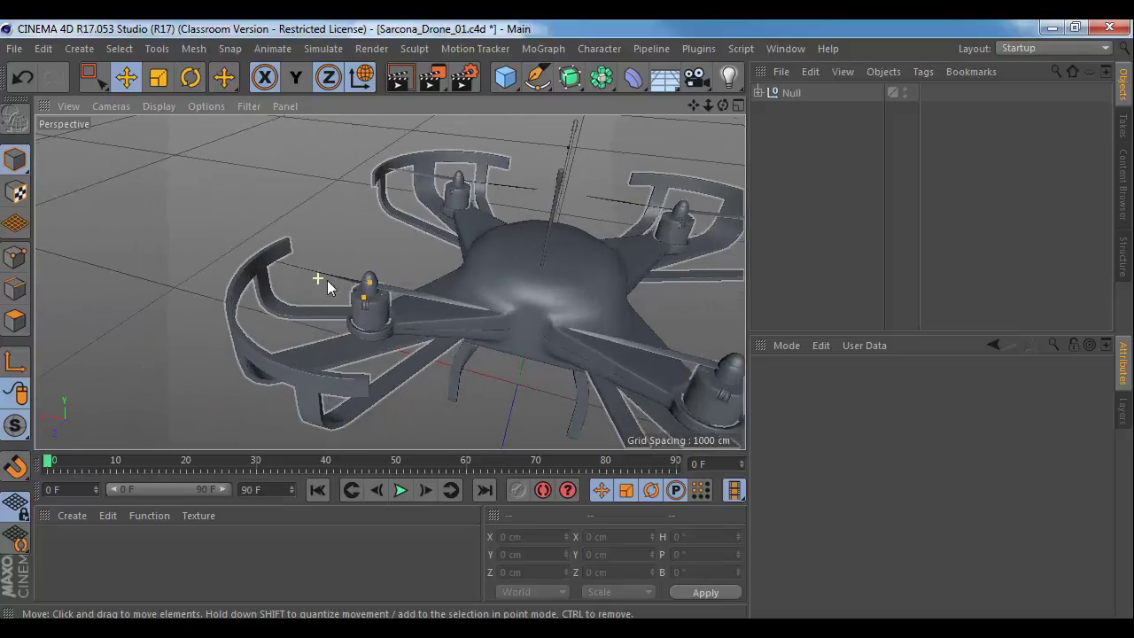
right_click_drag(327, 280, 443, 296, "alt")
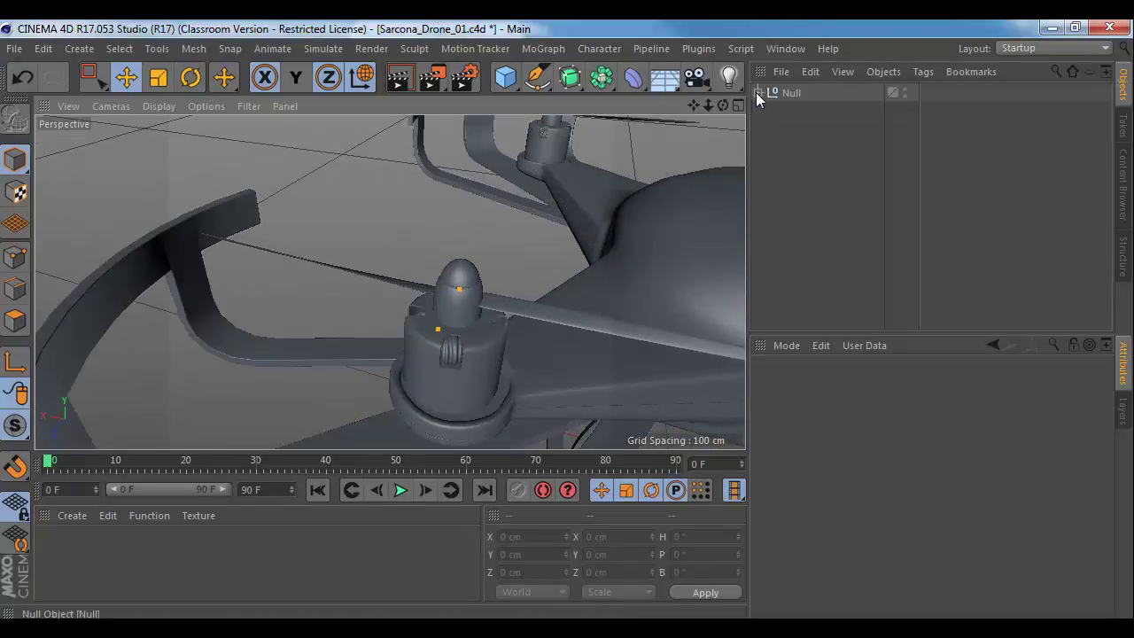
Step: Expand the drone hierarchy and check the Twist and Taper deformers of the propeller blade, toggling the Twist off and on again
left_click(758, 92)
scroll(877, 150, "down", 5)
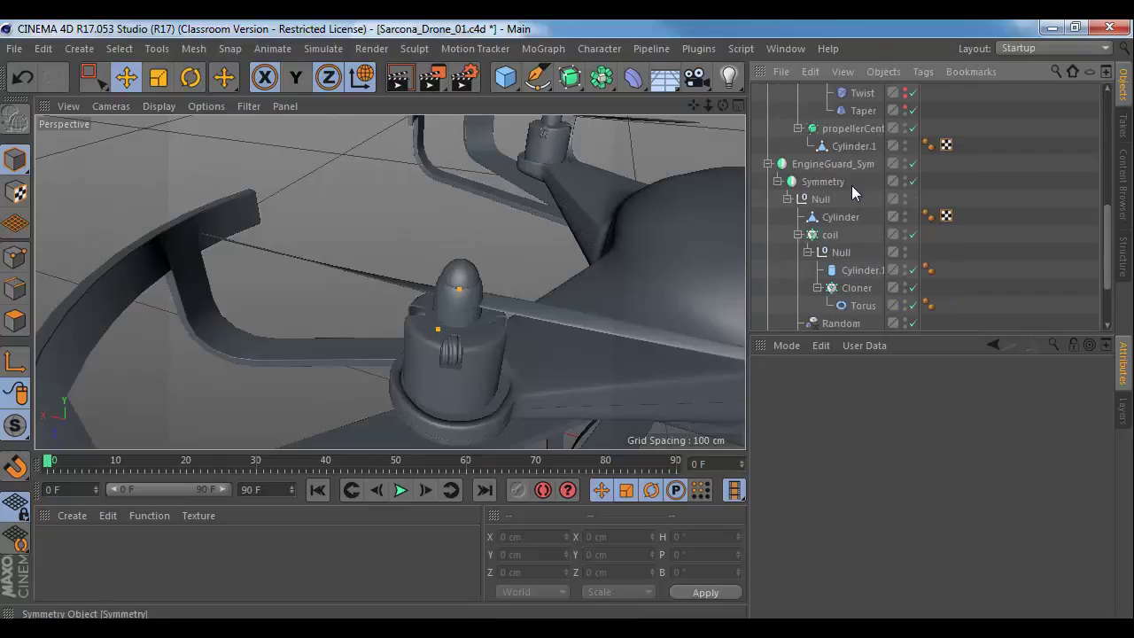
scroll(852, 186, "up", 3)
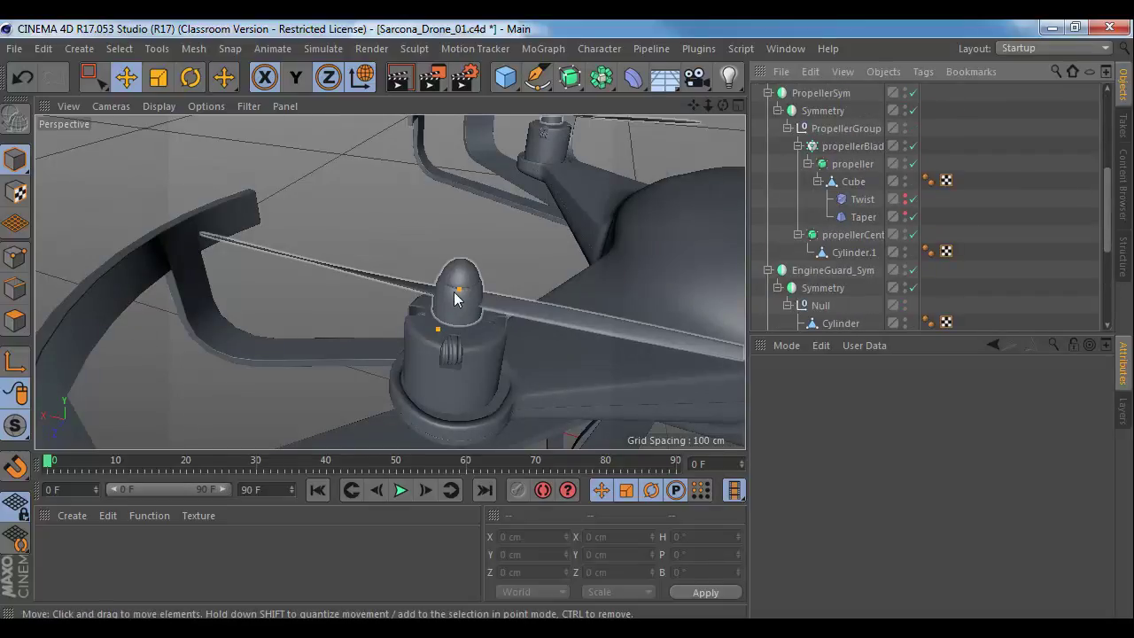
left_click(868, 200)
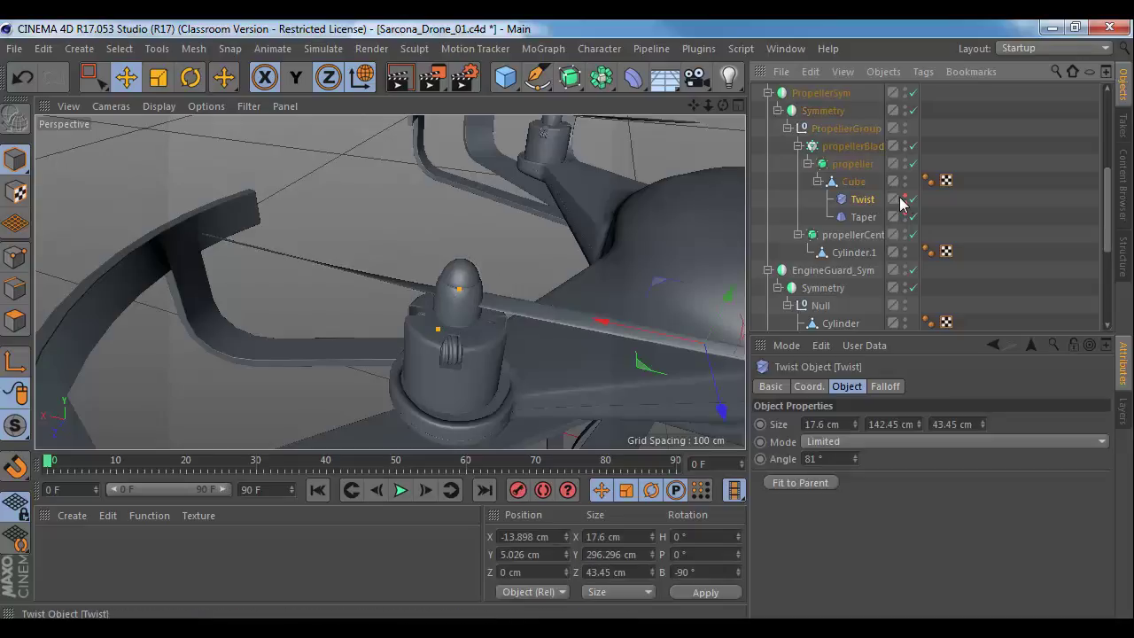
left_click(913, 199)
left_click(913, 200)
left_click(855, 217)
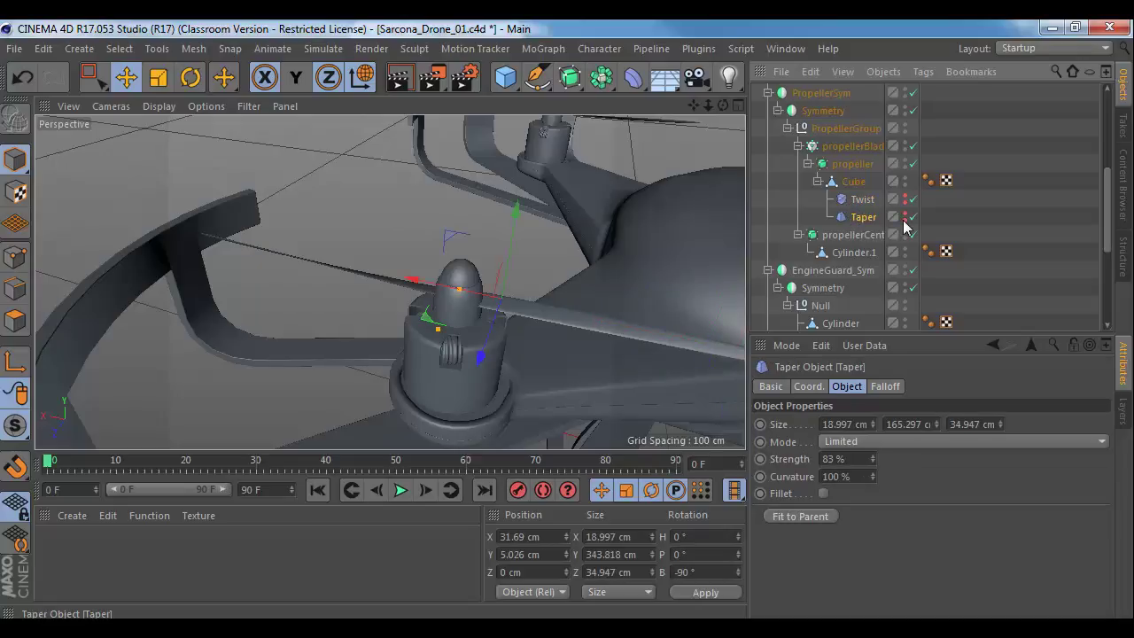
scroll(640, 281, "down", 5)
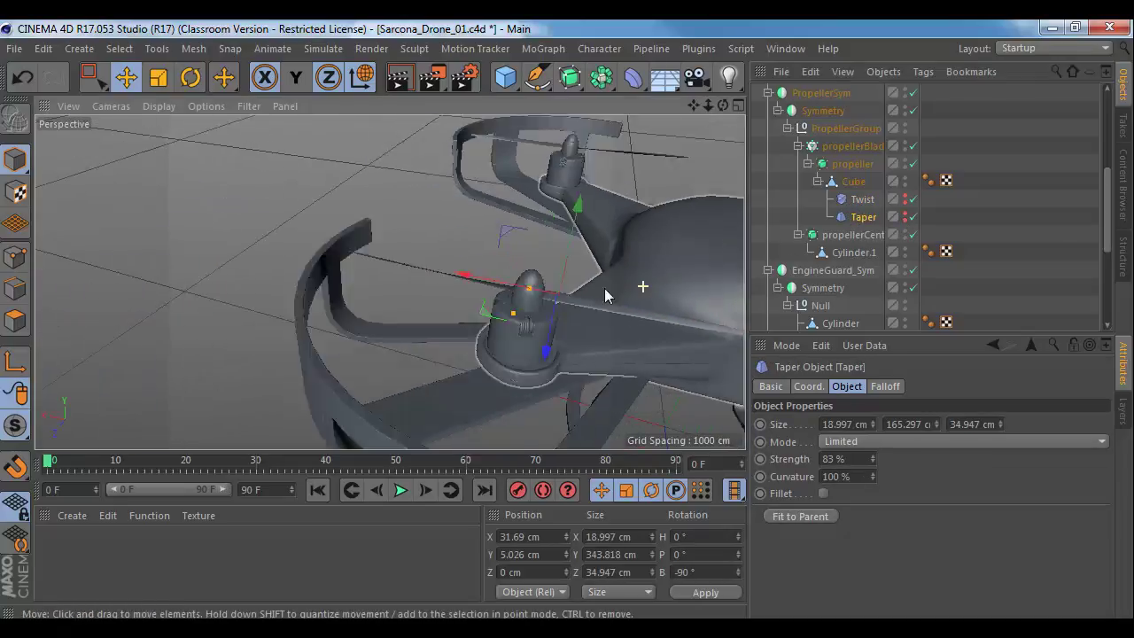
Step: Collapse the PropellerSym and EngineGuard_Sym groups and the parent null in the object hierarchy
scroll(605, 288, "down", 5)
middle_click_drag(581, 289, 382, 287, "alt")
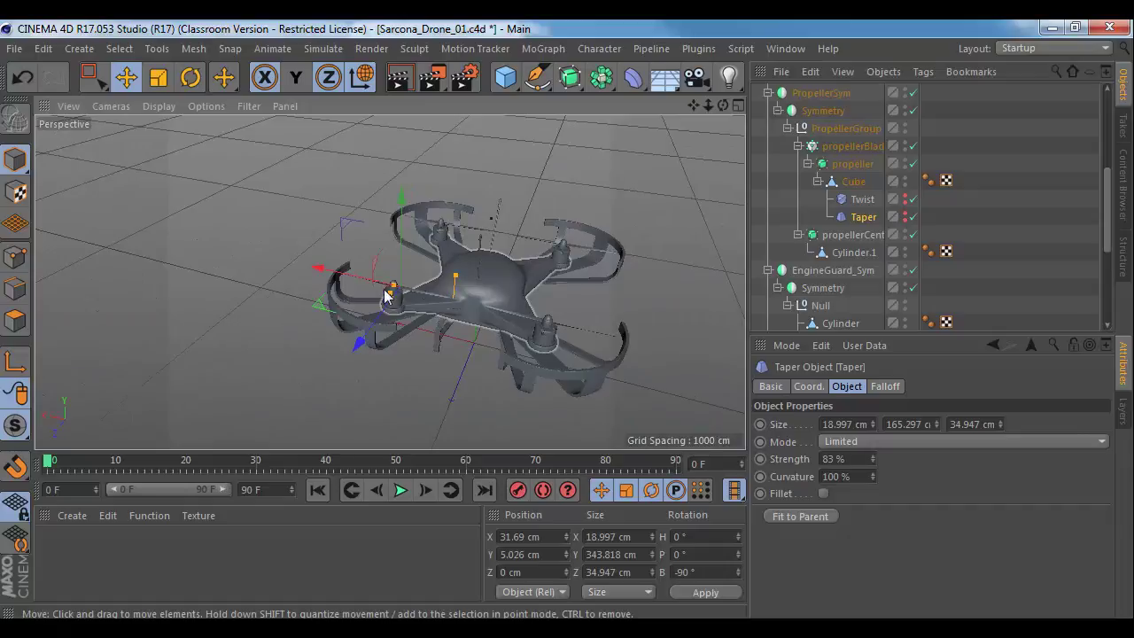
left_click(768, 93)
left_click(768, 111)
left_click(768, 93)
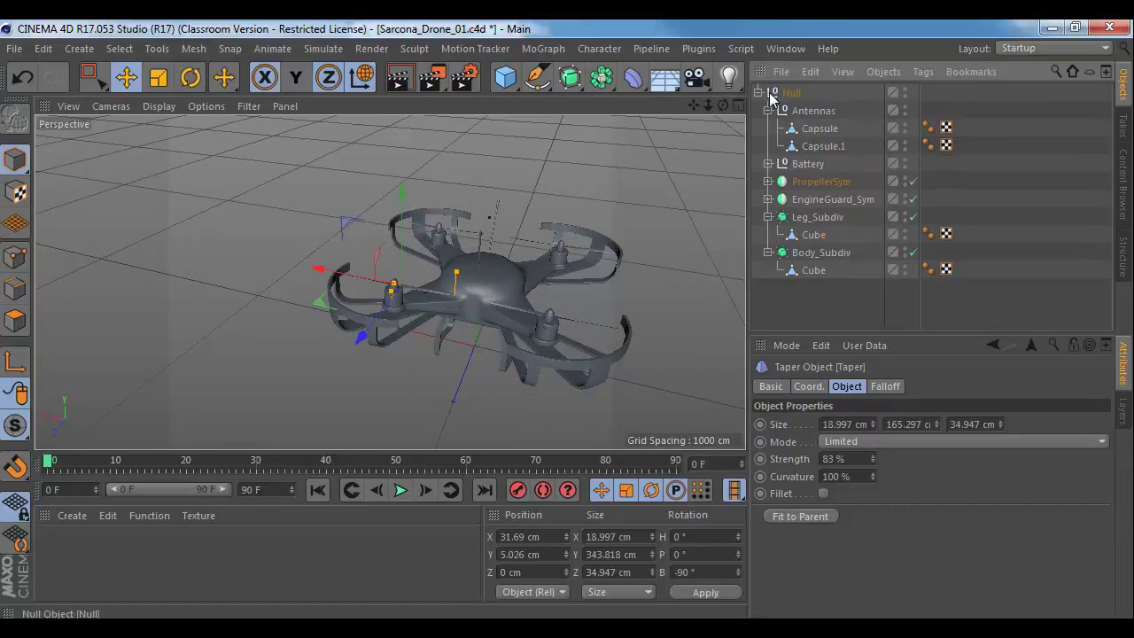
left_click(759, 92)
left_click_drag(613, 218, 727, 132, "alt")
Step: Rename the parent null of the whole model as Drone
left_click(792, 92)
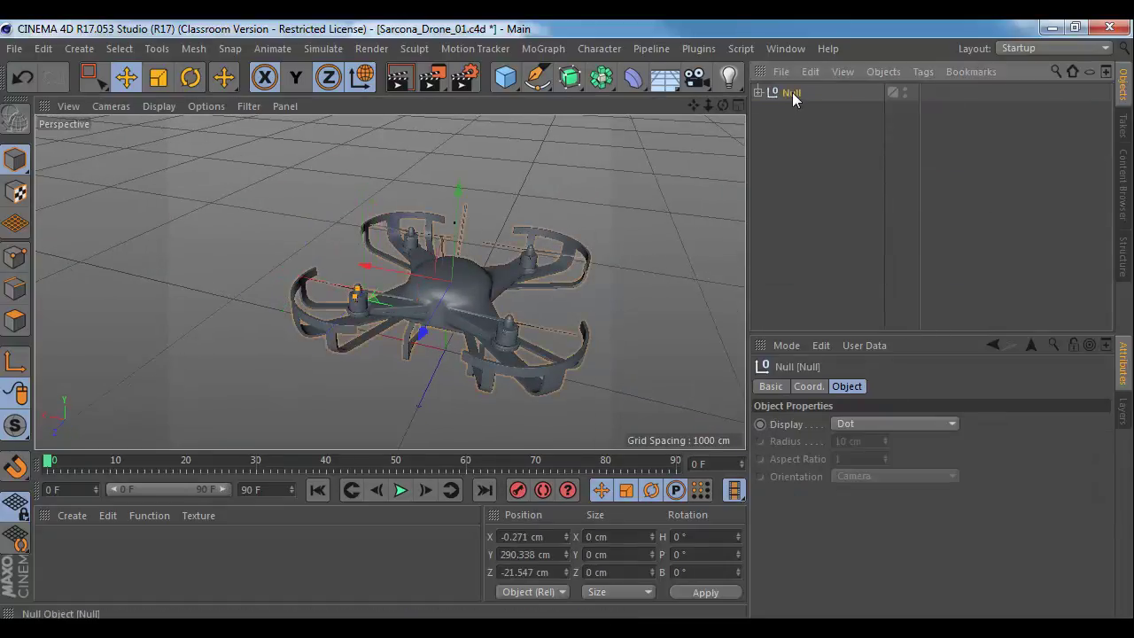
double_click(792, 92)
type("dRONE")
key("Return")
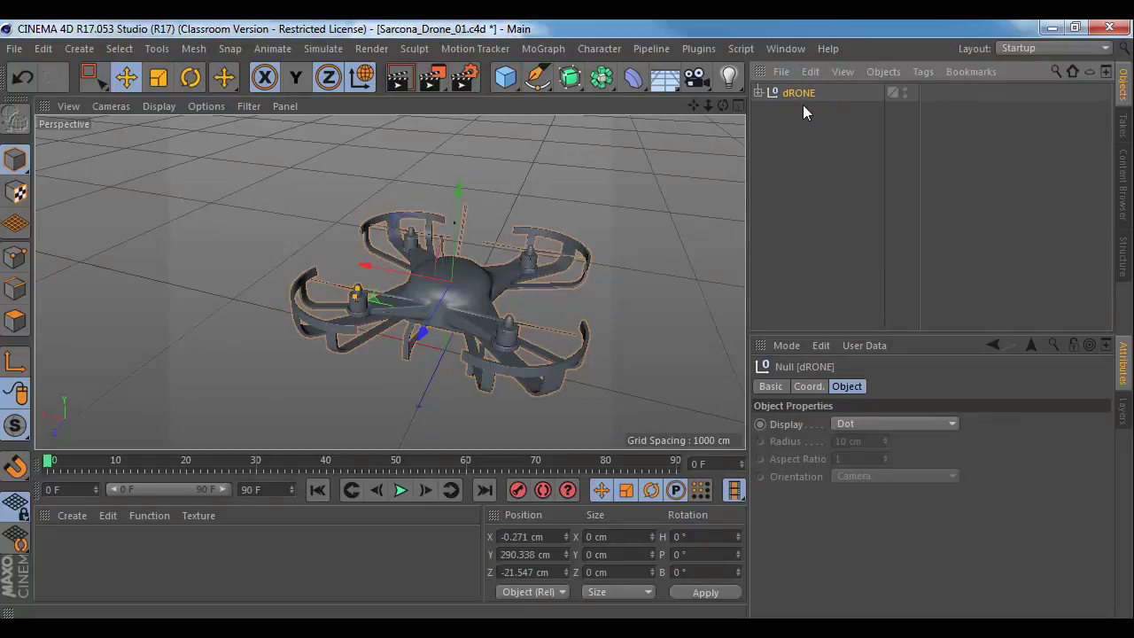
double_click(802, 93)
type("Drone")
key("Return")
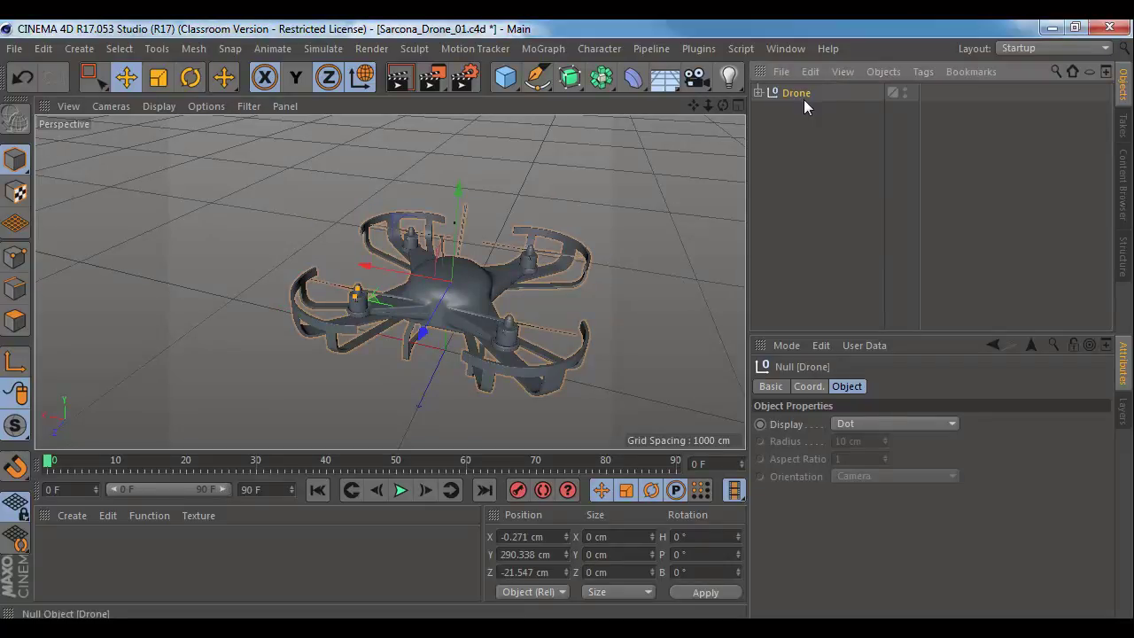
Step: Save the scene file and deselect the Drone group
right_click_drag(575, 228, 534, 277, "alt")
middle_click_drag(534, 277, 486, 283, "alt")
key("ctrl+s")
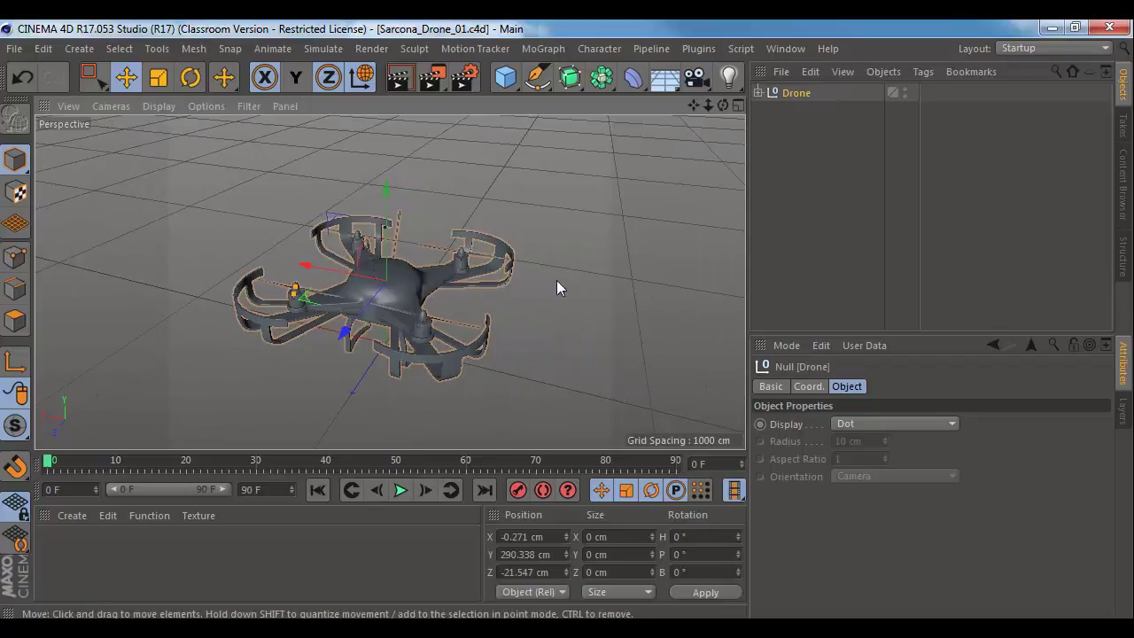
left_click(546, 306)
left_click_drag(546, 306, 404, 273, "alt")
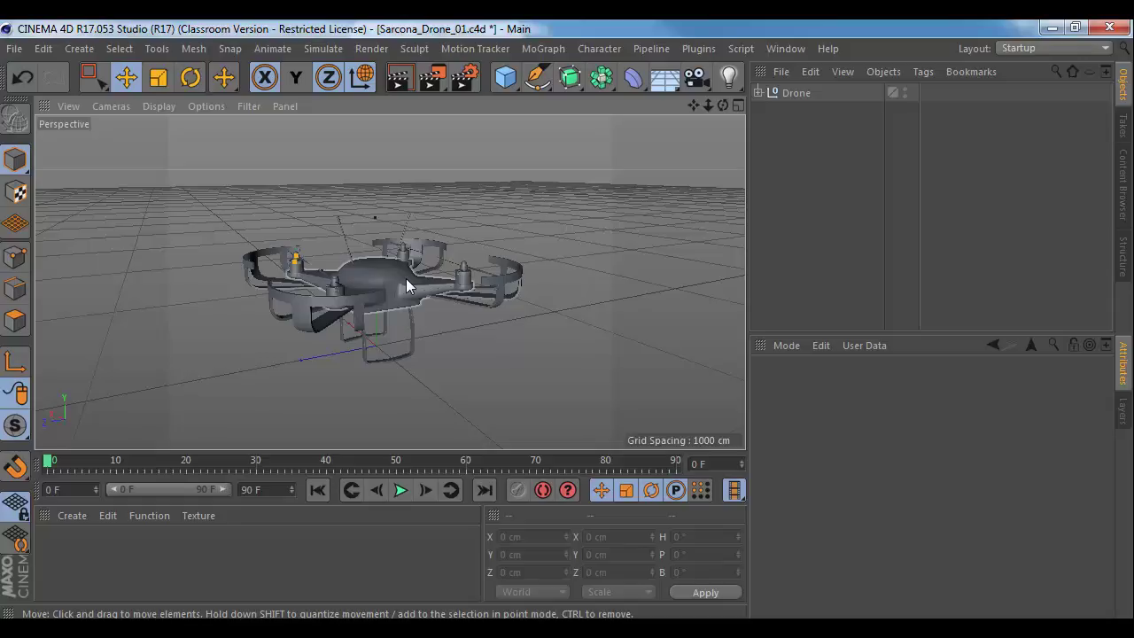
Step: Switch to the browser and look through the drone image results, previewing the BBC quadcopter and the stormtrooper drone
key("alt+Tab")
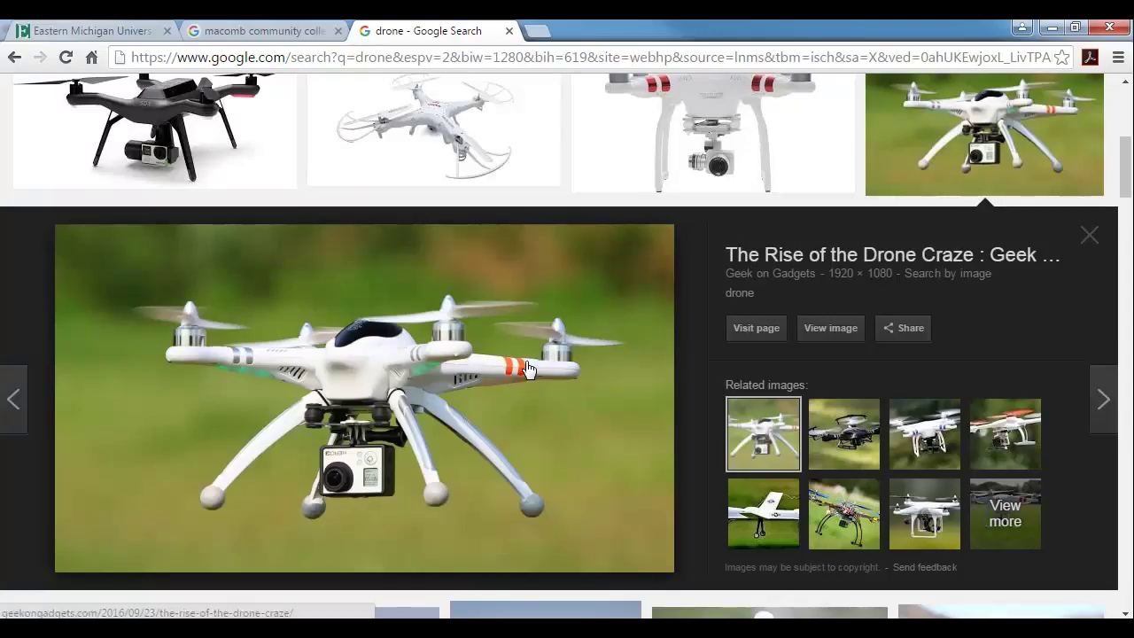
scroll(426, 401, "up", 2)
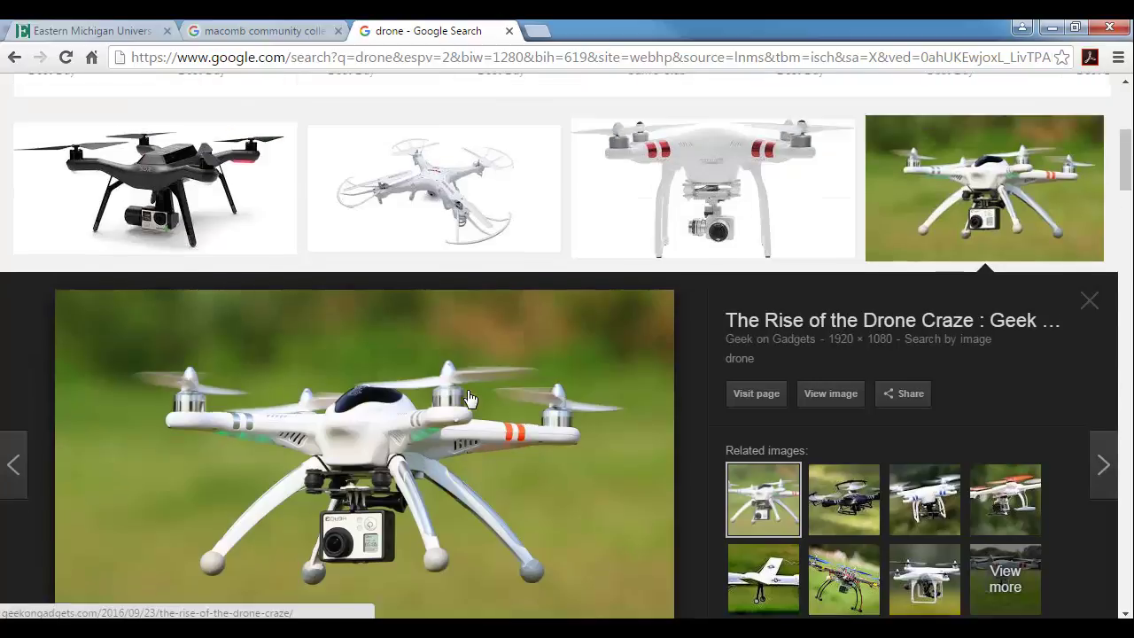
scroll(534, 402, "down", 3)
scroll(534, 401, "down", 3)
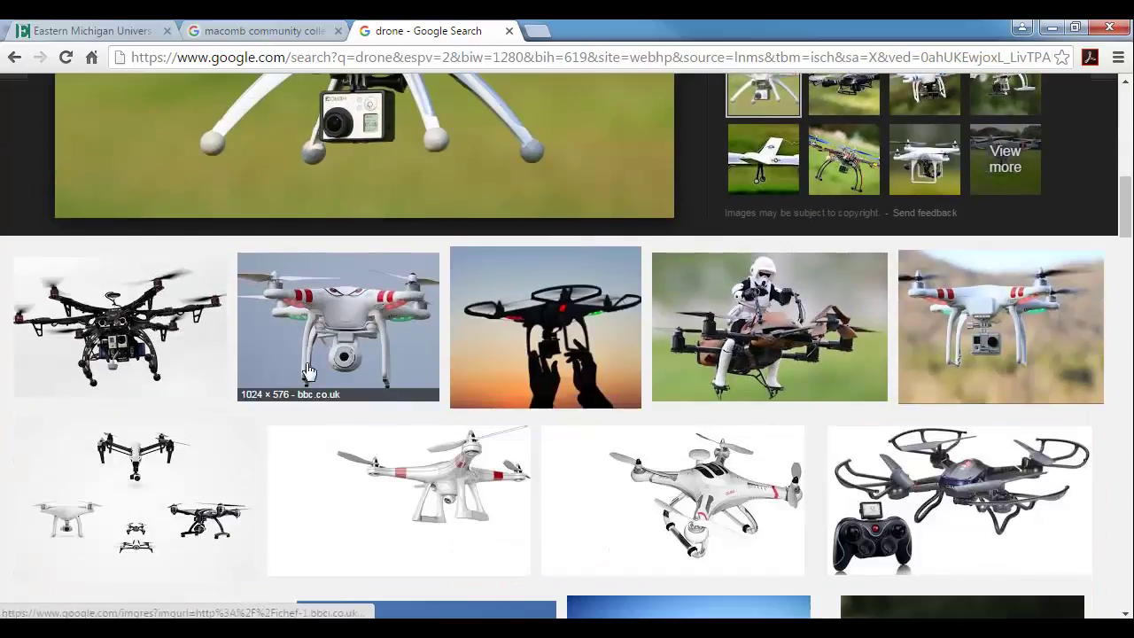
left_click(326, 317)
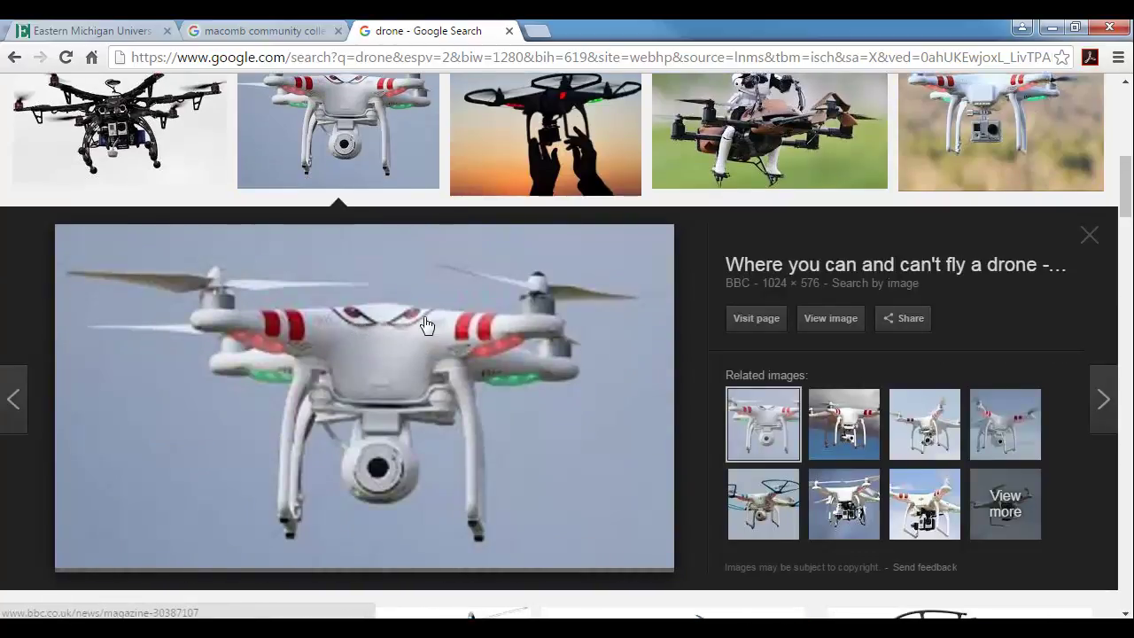
left_click(737, 157)
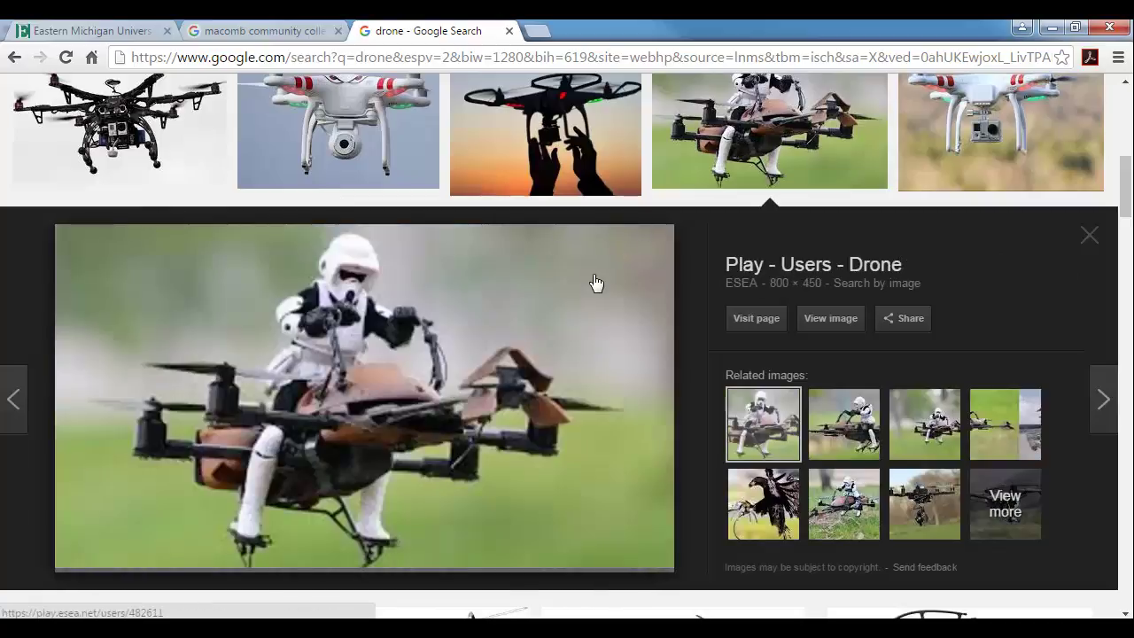
scroll(328, 397, "down", 7)
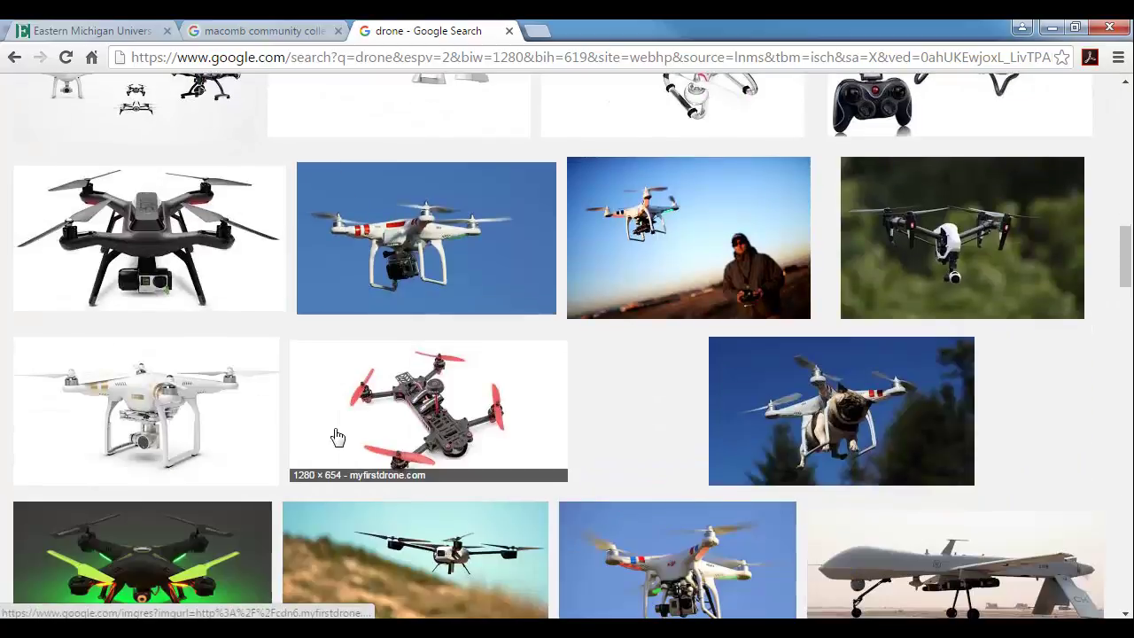
Step: Open the full-size image of the ImmersionRC Vortex 250 Pro separately and return to the drone image results
left_click(336, 435)
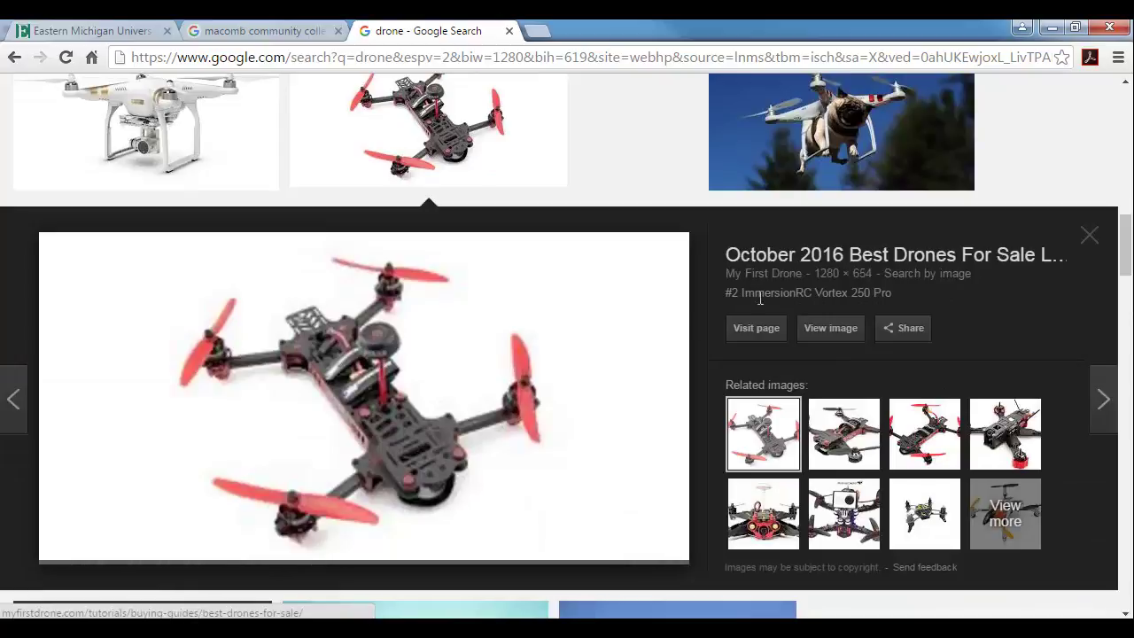
left_click(817, 328)
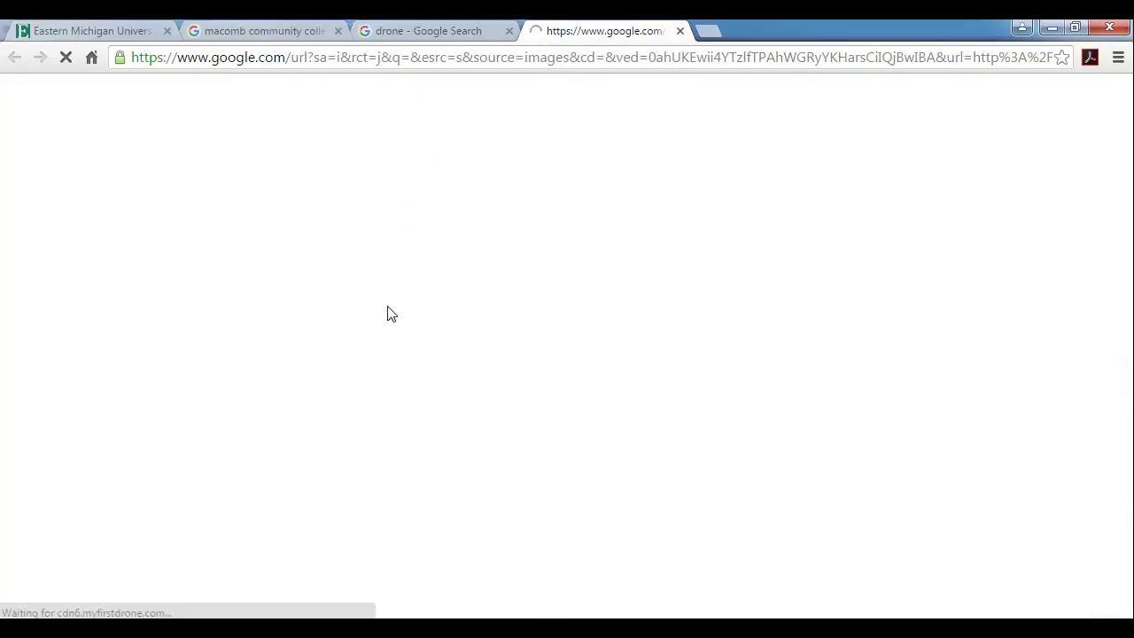
left_click(431, 30)
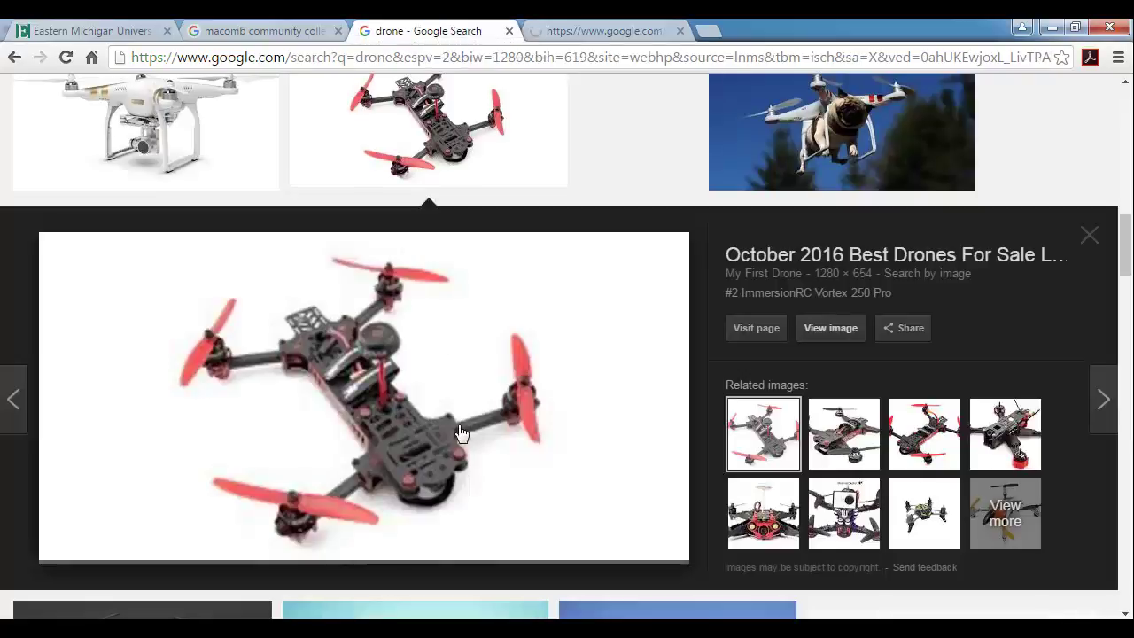
Step: Open the white DJI drone image at full size, enlarge it to 300% and examine the body and arm details
scroll(459, 433, "down", 4)
left_click(404, 375)
left_click(666, 135)
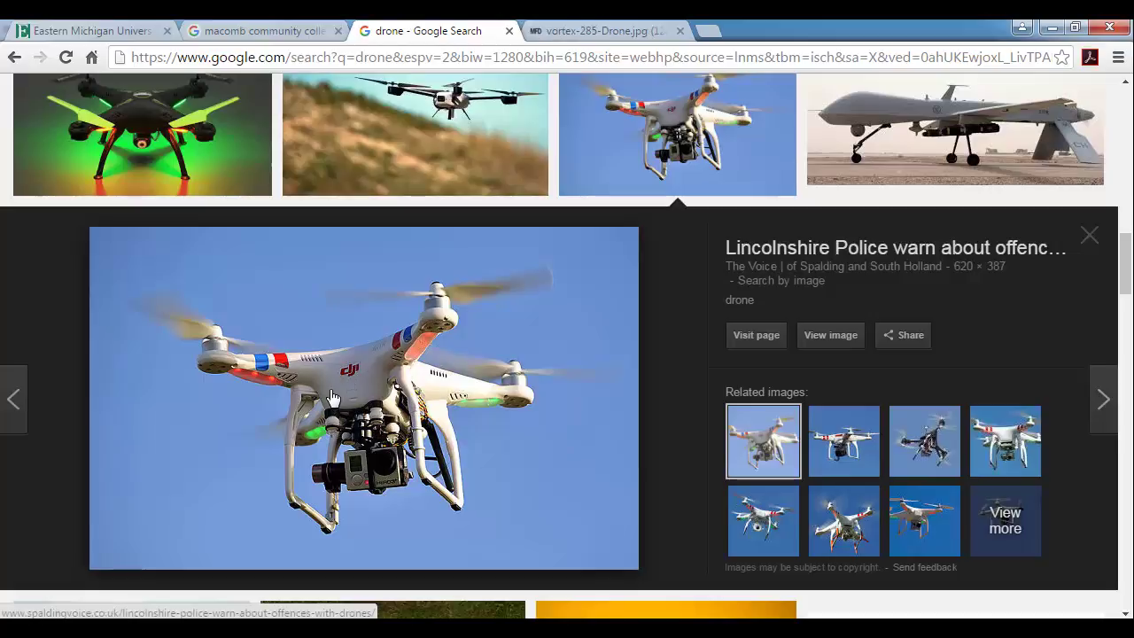
left_click(832, 340)
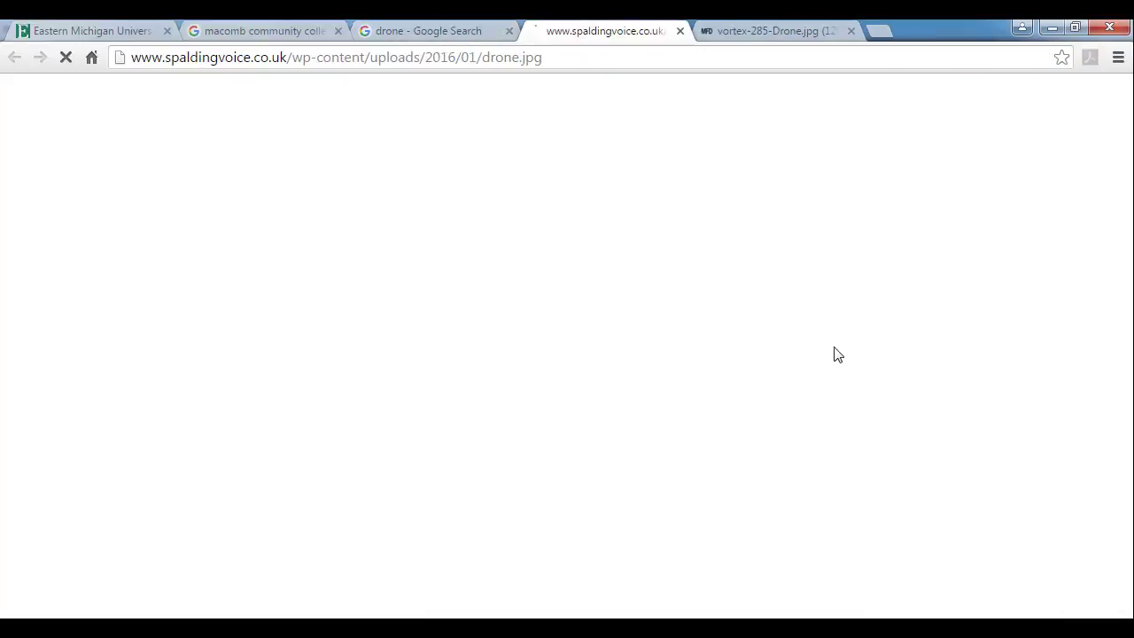
scroll(263, 248, "up", 7, "ctrl")
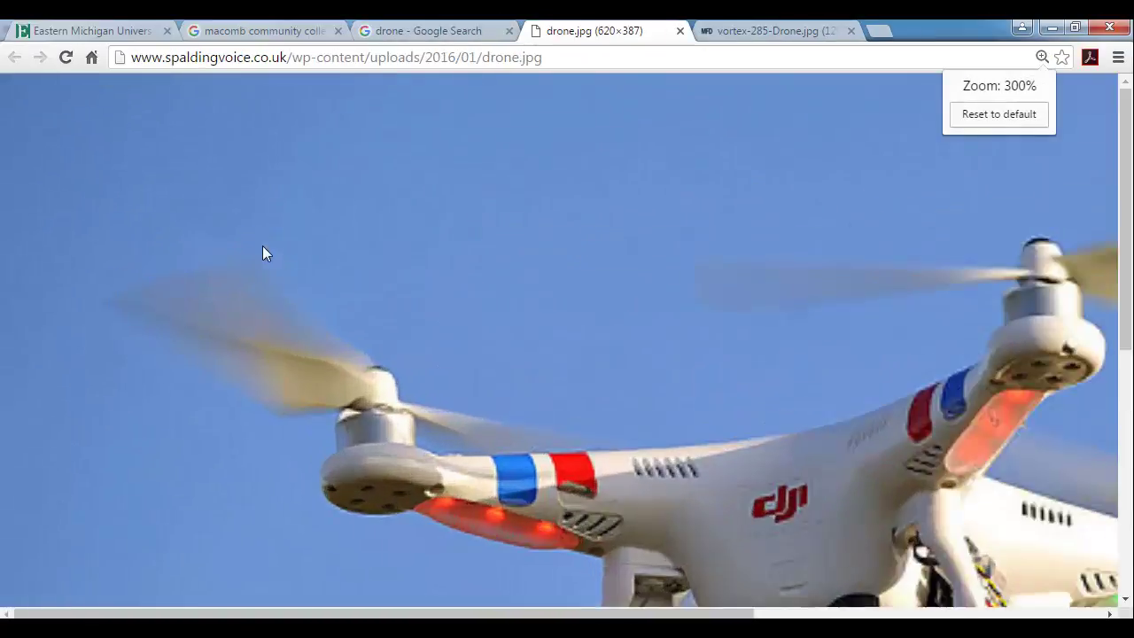
scroll(371, 335, "down", 3)
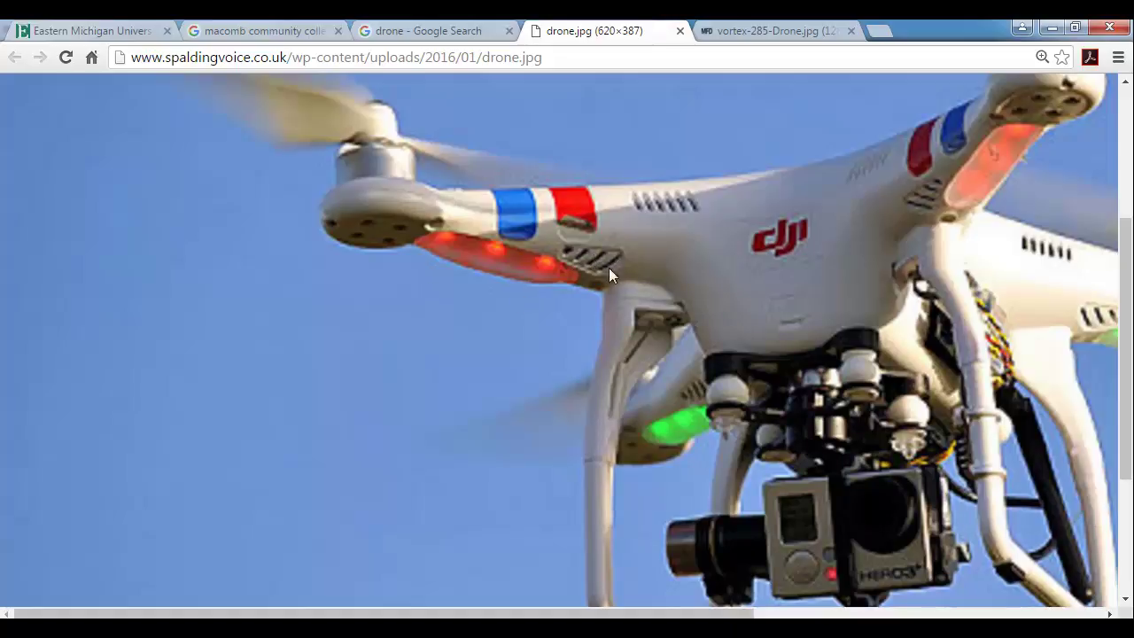
Step: Switch back to Cinema 4D and select the Cube mesh inside Body_Subdiv
key("alt+Tab")
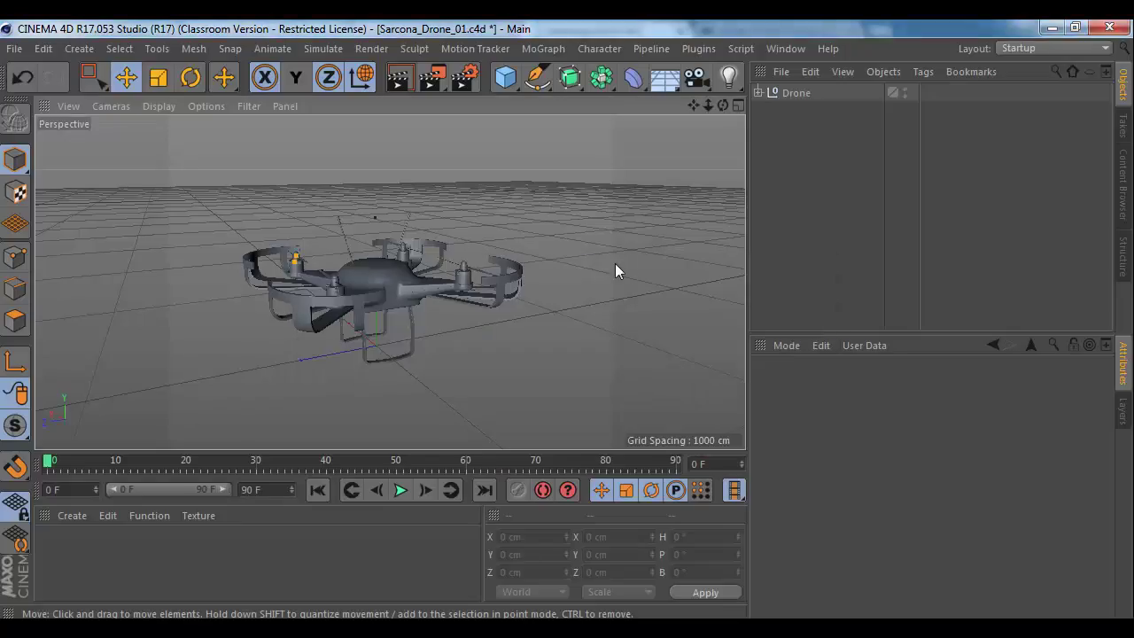
left_click_drag(614, 263, 363, 208, "alt")
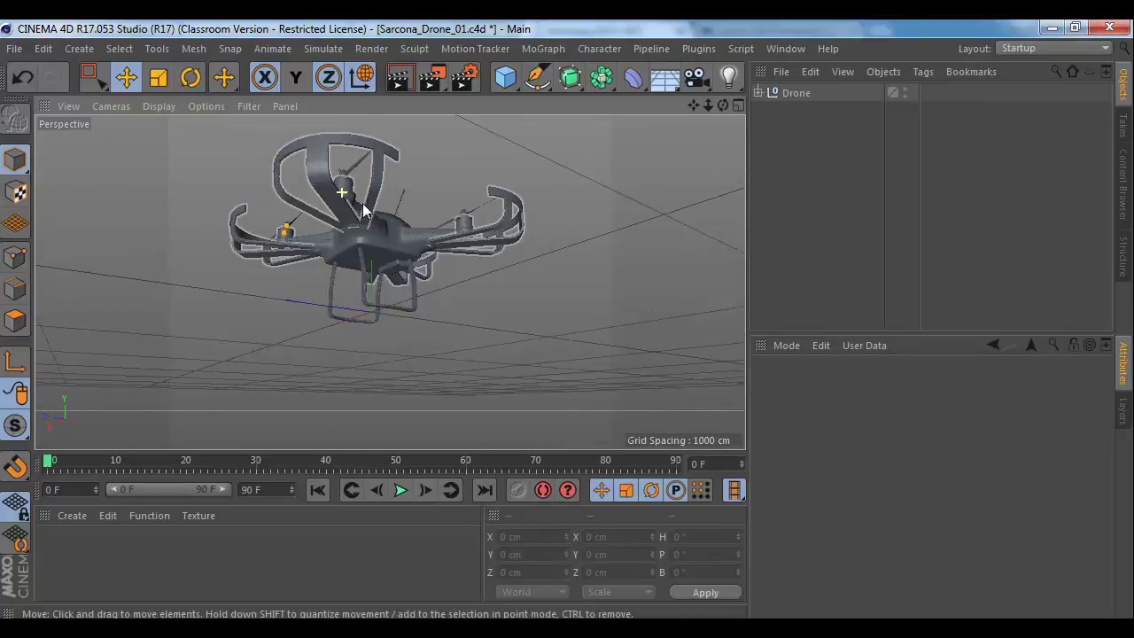
right_click_drag(363, 208, 469, 238, "alt")
middle_click_drag(390, 283, 448, 176, "alt")
right_click_drag(344, 215, 553, 291, "alt")
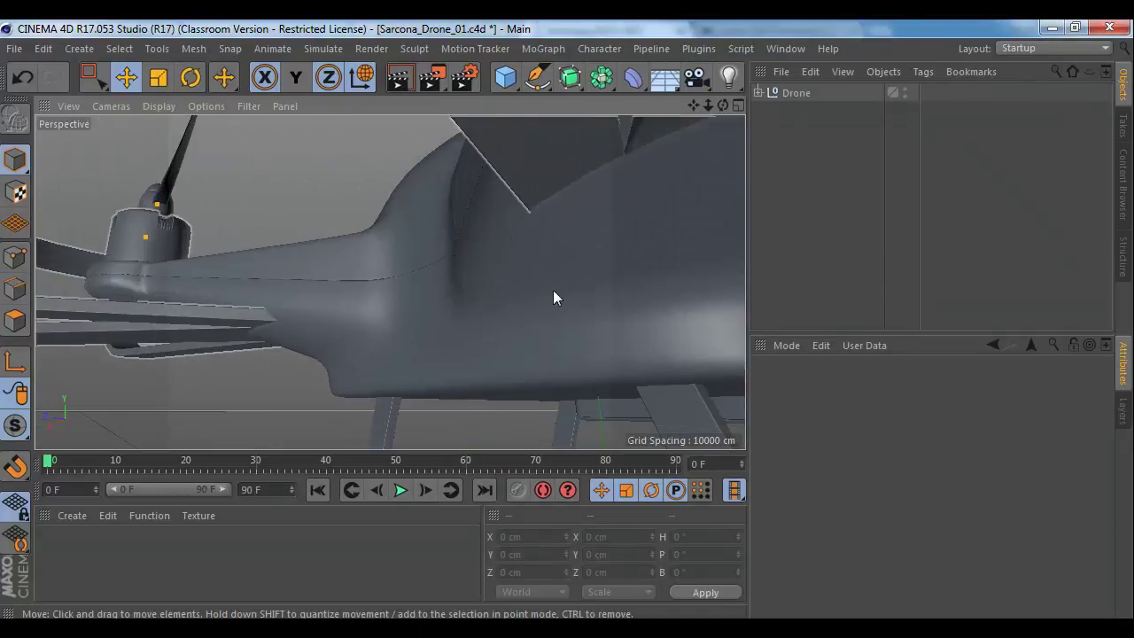
middle_click_drag(549, 258, 496, 240, "alt")
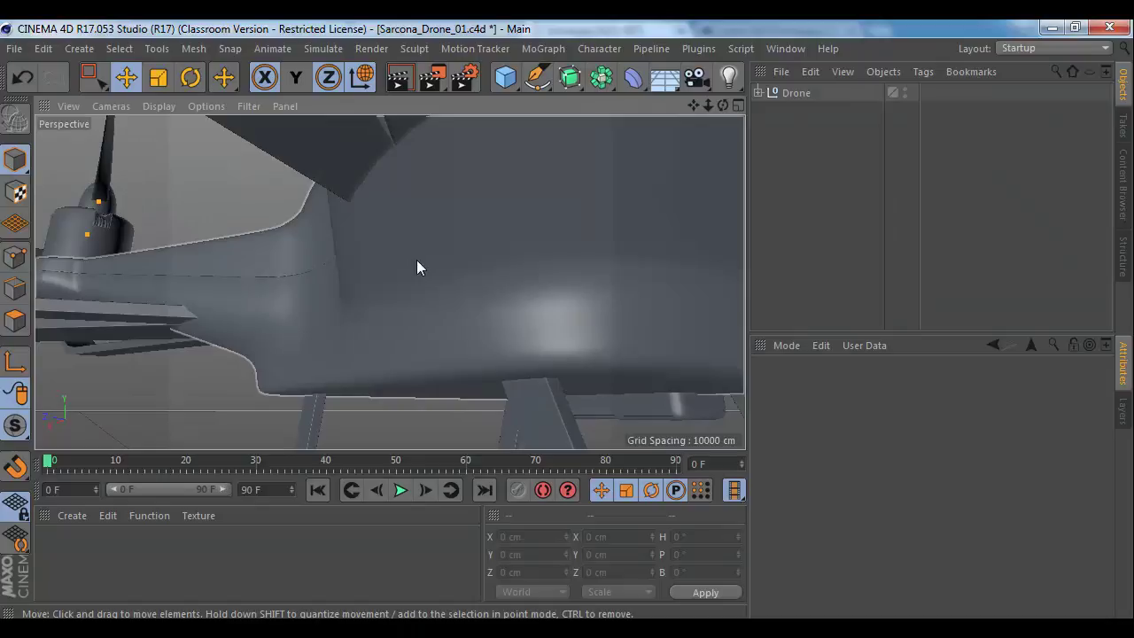
left_click(553, 297)
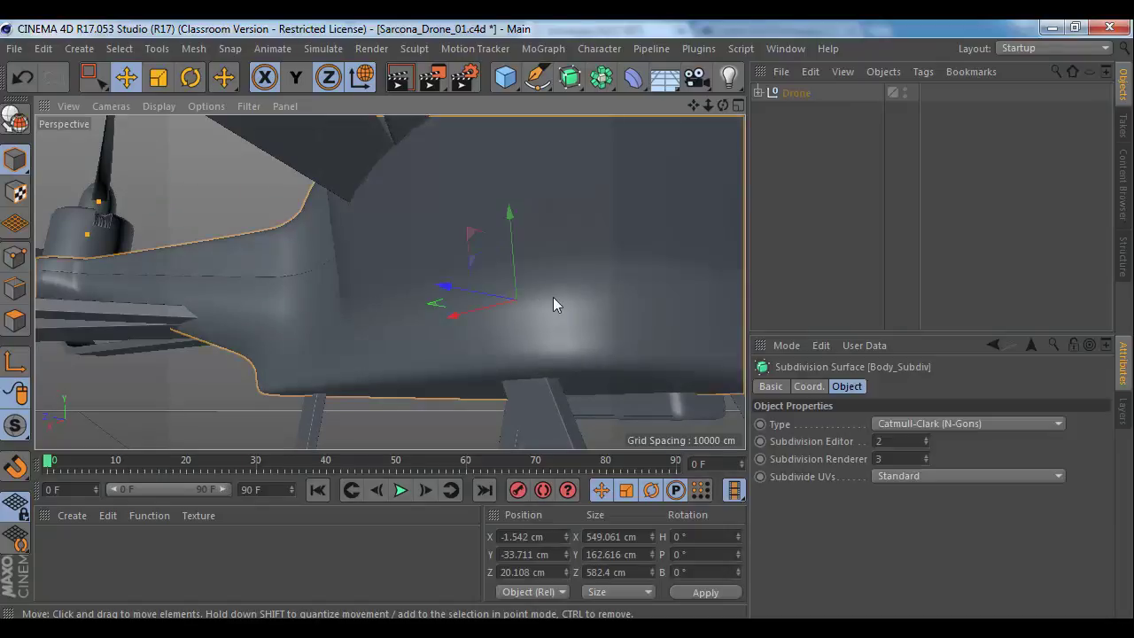
left_click(758, 93)
scroll(797, 178, "down", 5)
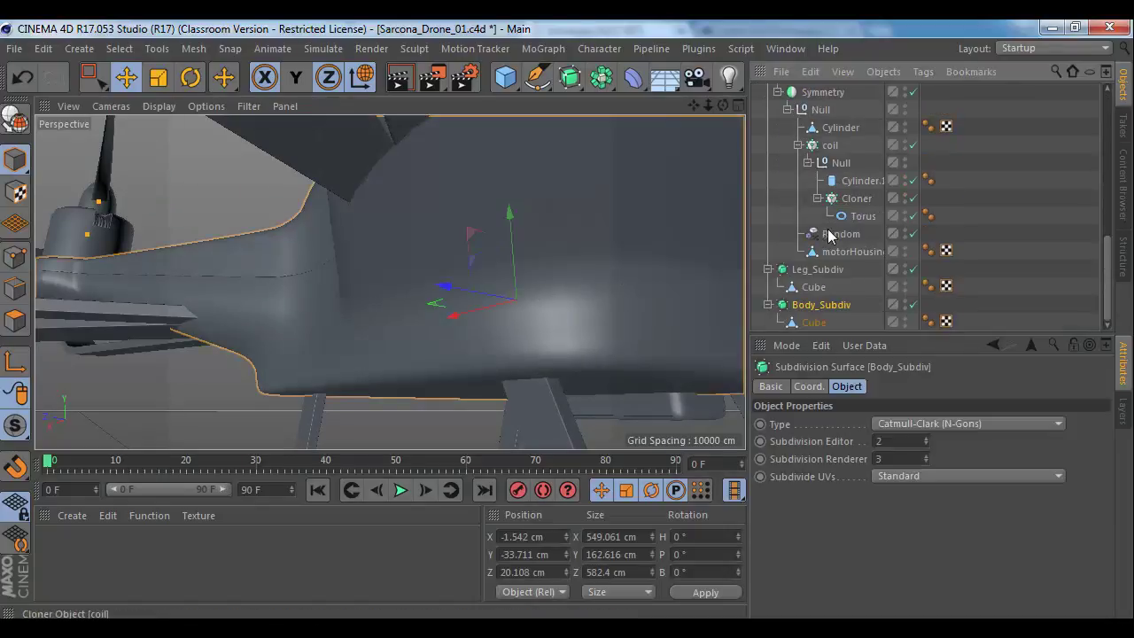
left_click(813, 323)
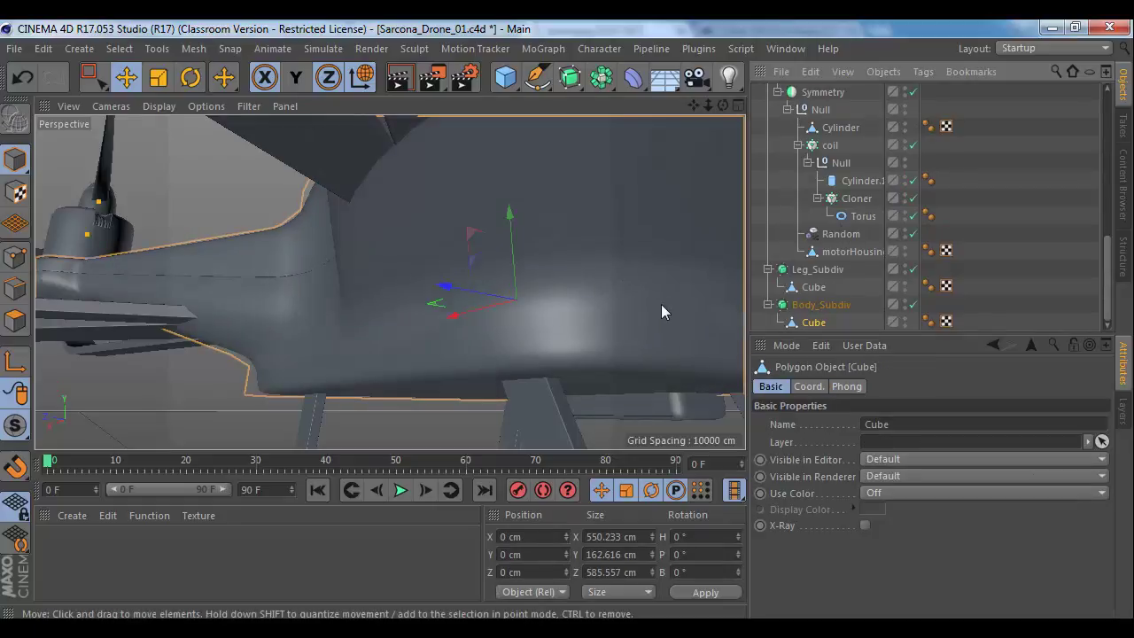
Step: Select two adjoining polygons on the side of the drone body between the arms and extrude them with an offset of -6.3 cm
left_click_drag(663, 306, 596, 302, "alt")
left_click(15, 320)
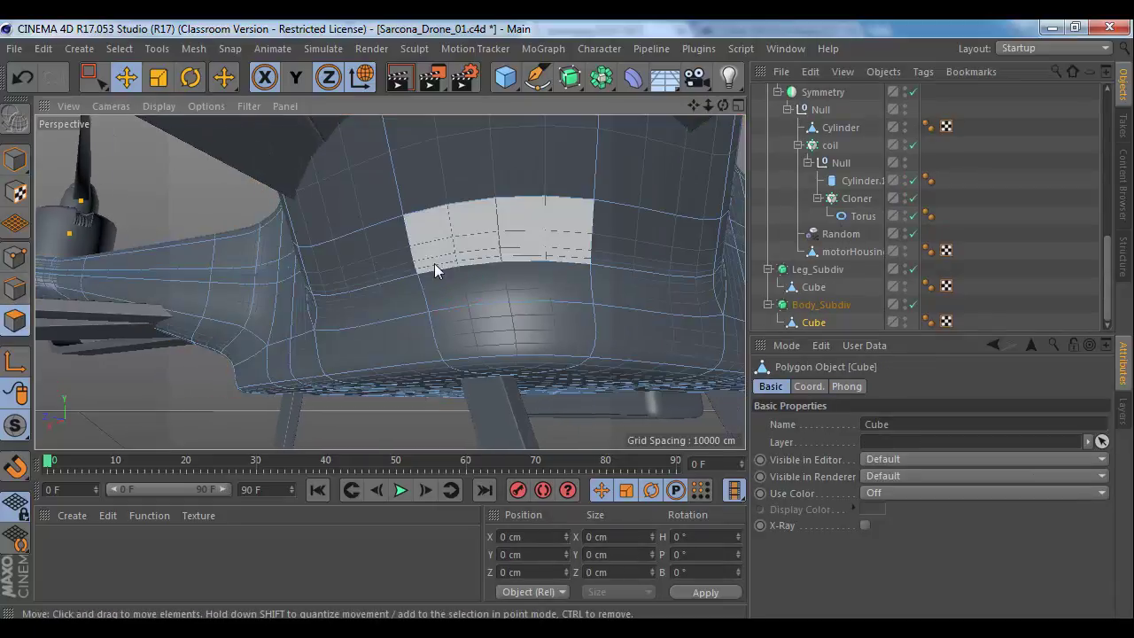
left_click(501, 248)
left_click_drag(569, 322, 620, 282, "alt")
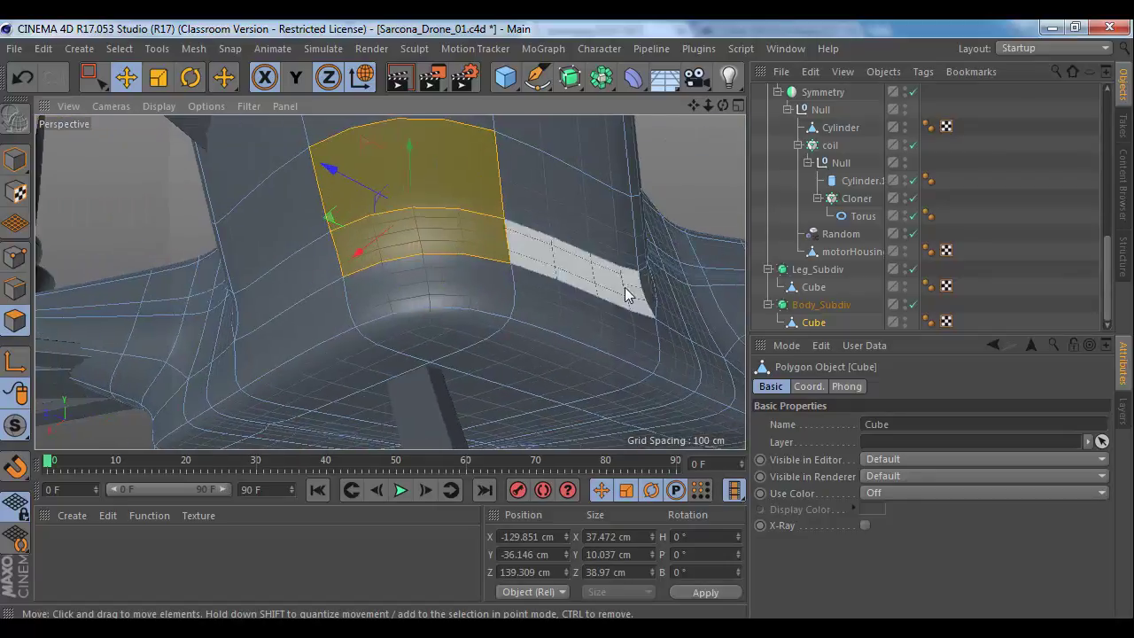
key("d")
left_click_drag(450, 186, 505, 252)
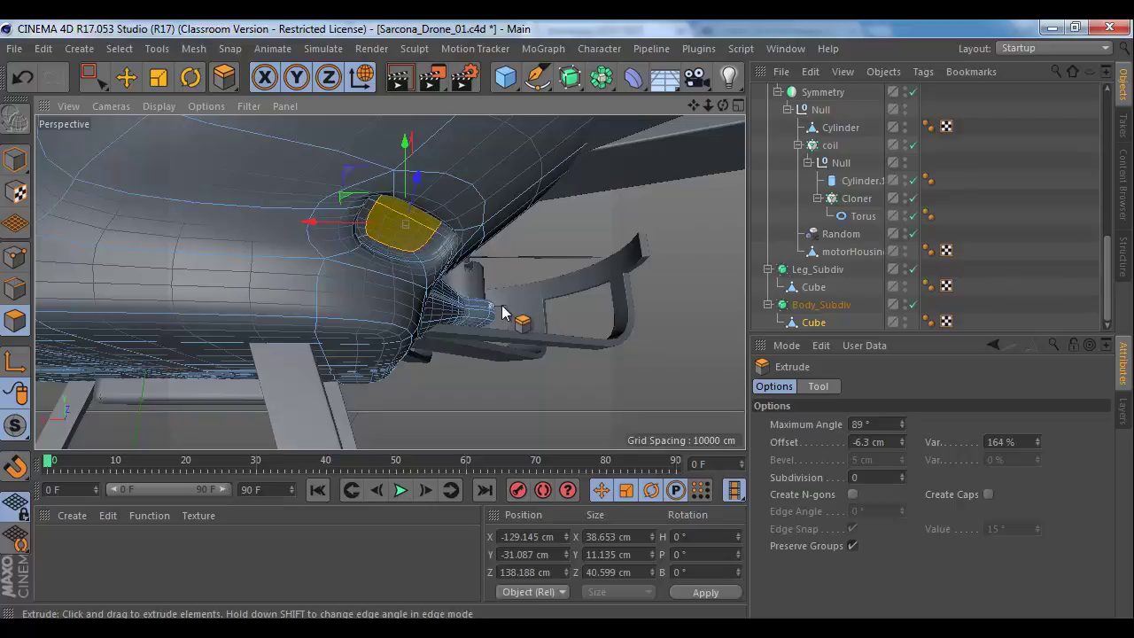
Step: Undo the recess extrusion on the side of the drone body, return to Model mode with the Move tool and deselect the body mesh
key("ctrl+z")
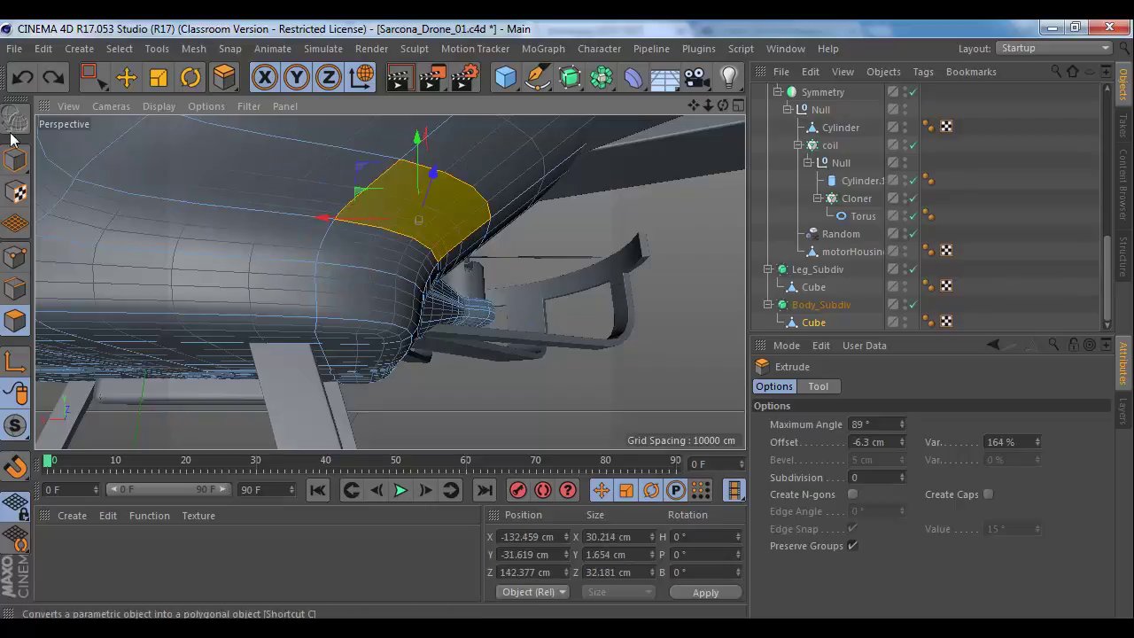
left_click(14, 159)
key("e")
left_click(676, 304)
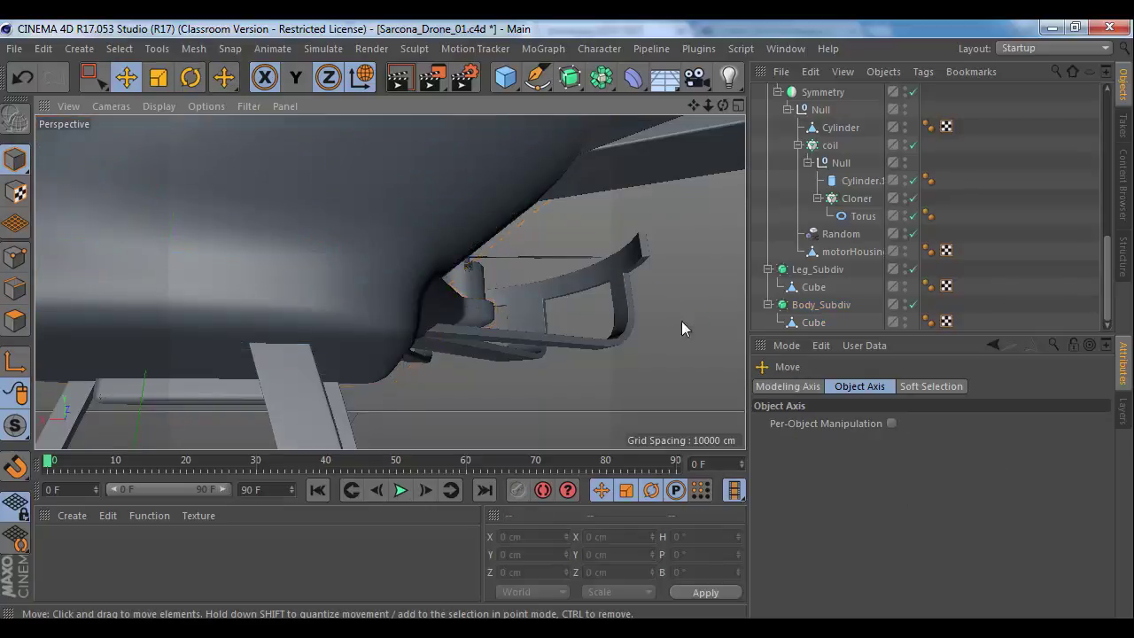
right_click_drag(682, 320, 463, 272, "alt")
left_click_drag(502, 261, 559, 372, "alt")
right_click_drag(559, 372, 438, 341, "alt")
left_click_drag(437, 341, 485, 212, "alt")
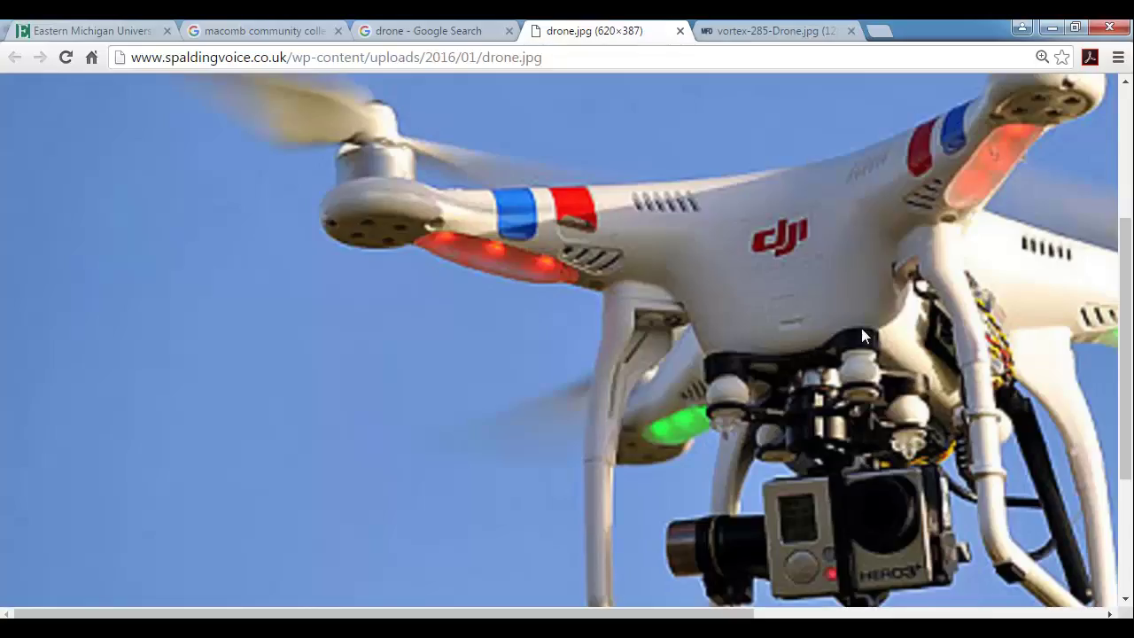
Step: Switch to the browser, examine the camera mount and landing gear in the enlarged DJI drone photo and close that image
scroll(861, 330, "down", 3)
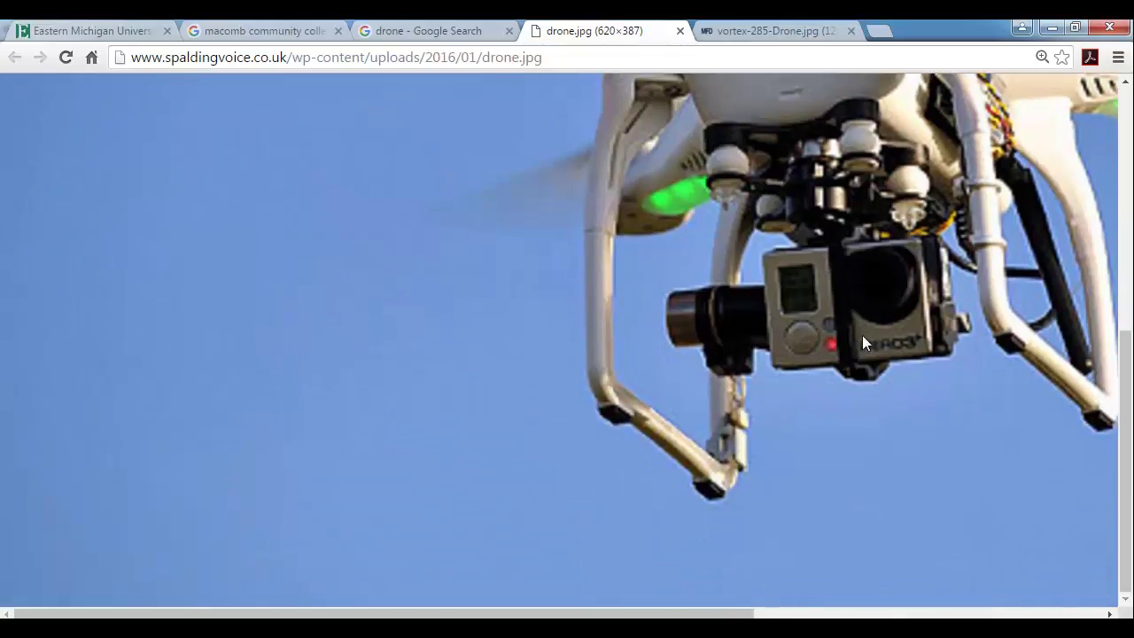
scroll(868, 354, "up", 3)
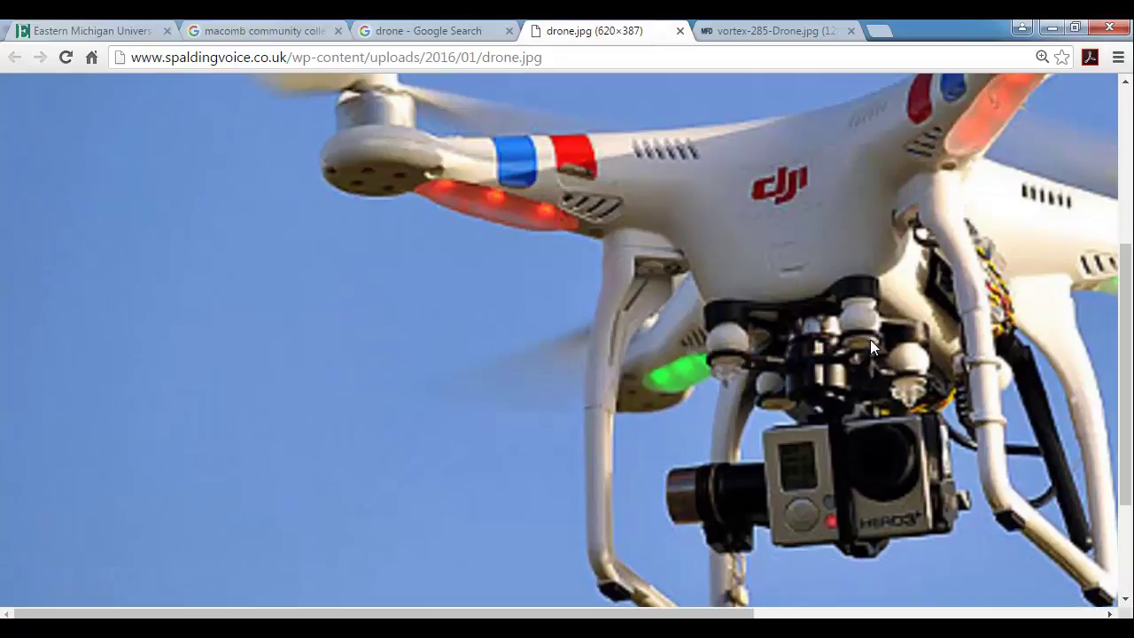
left_click(680, 30)
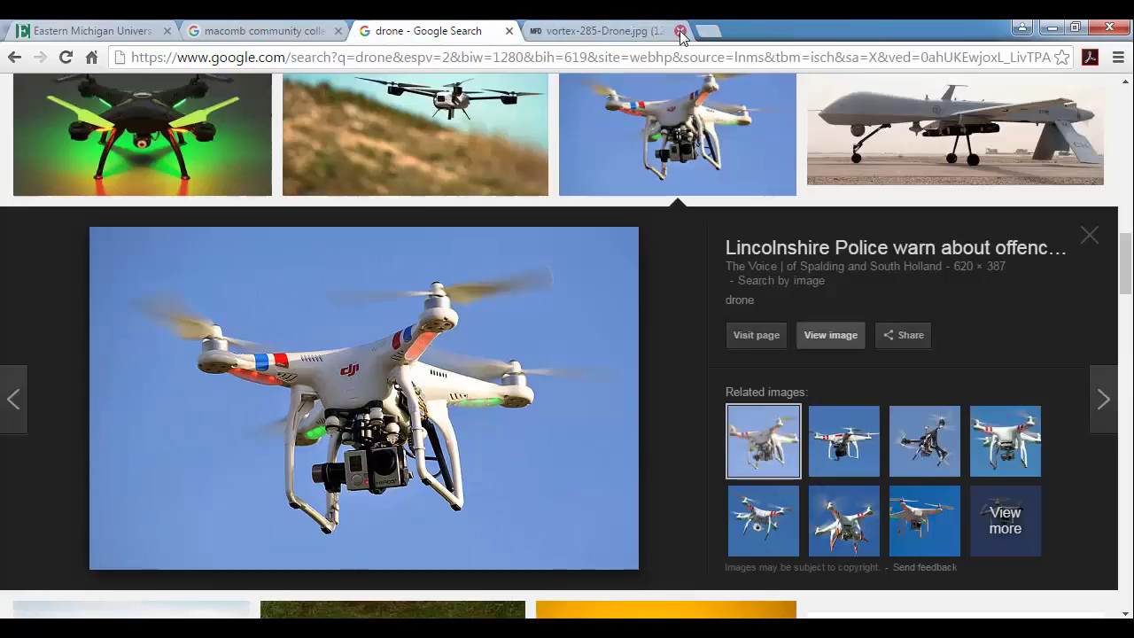
Step: Preview the DJI Phantom 4 photo with its controller and the image results that follow it, up to the orange-topped multirotor
scroll(575, 354, "down", 4)
left_click(438, 309)
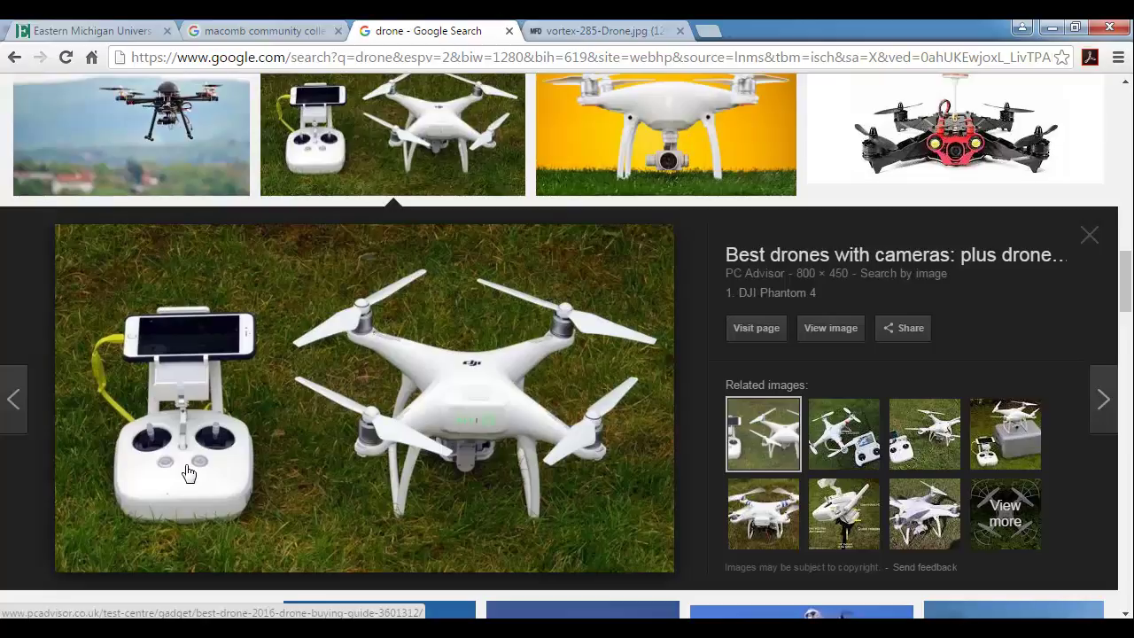
key("Right")
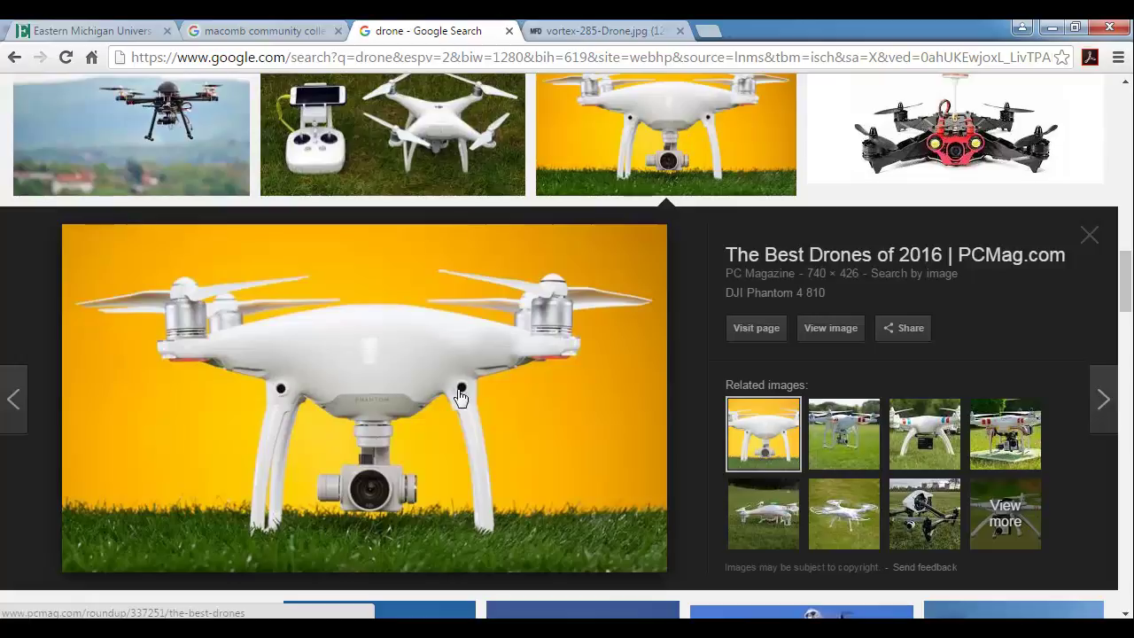
key("Right")
key("Right")
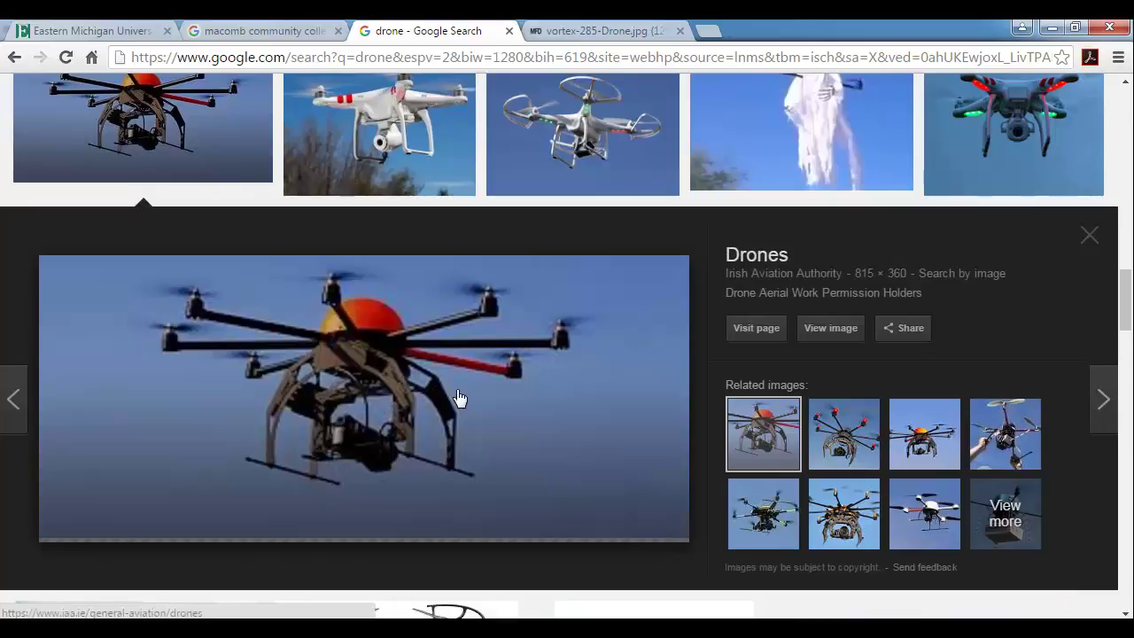
Step: Find the photo of the drone dressed as a ghost, open its full-size image separately and return to the drone image results
key("Right")
key("Right")
key("Right")
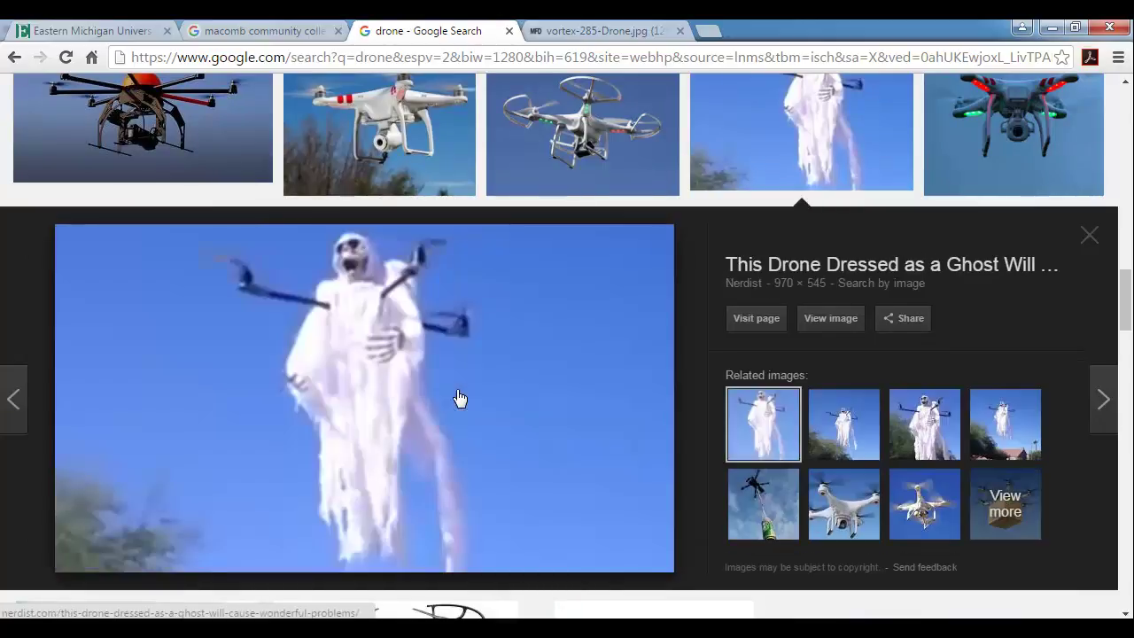
key("Right")
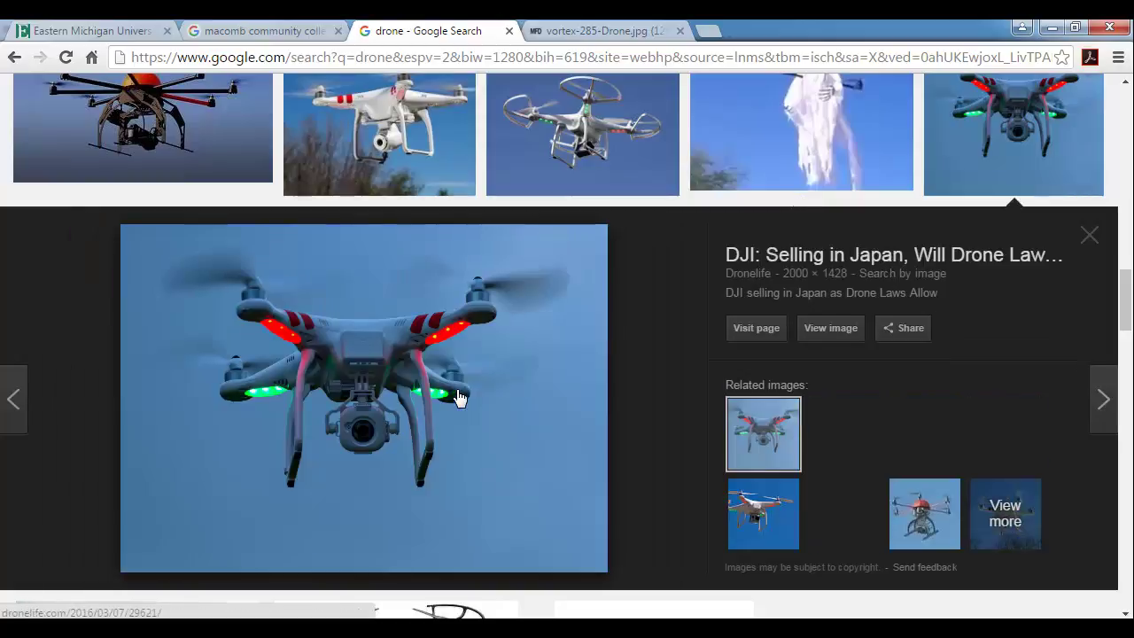
key("Left")
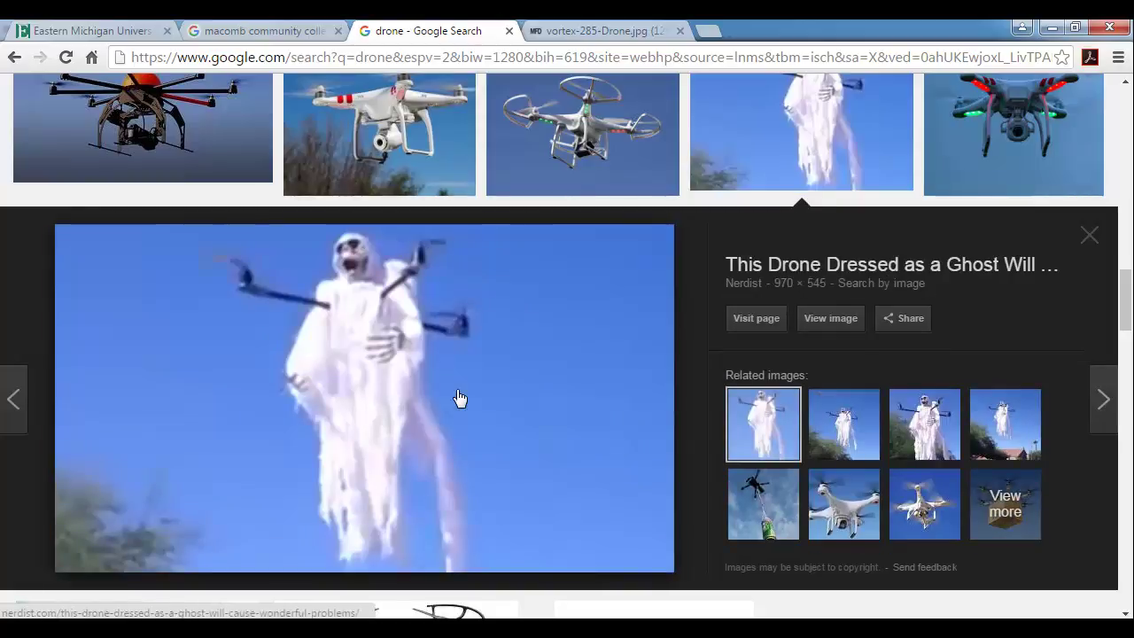
left_click(830, 319)
left_click(443, 29)
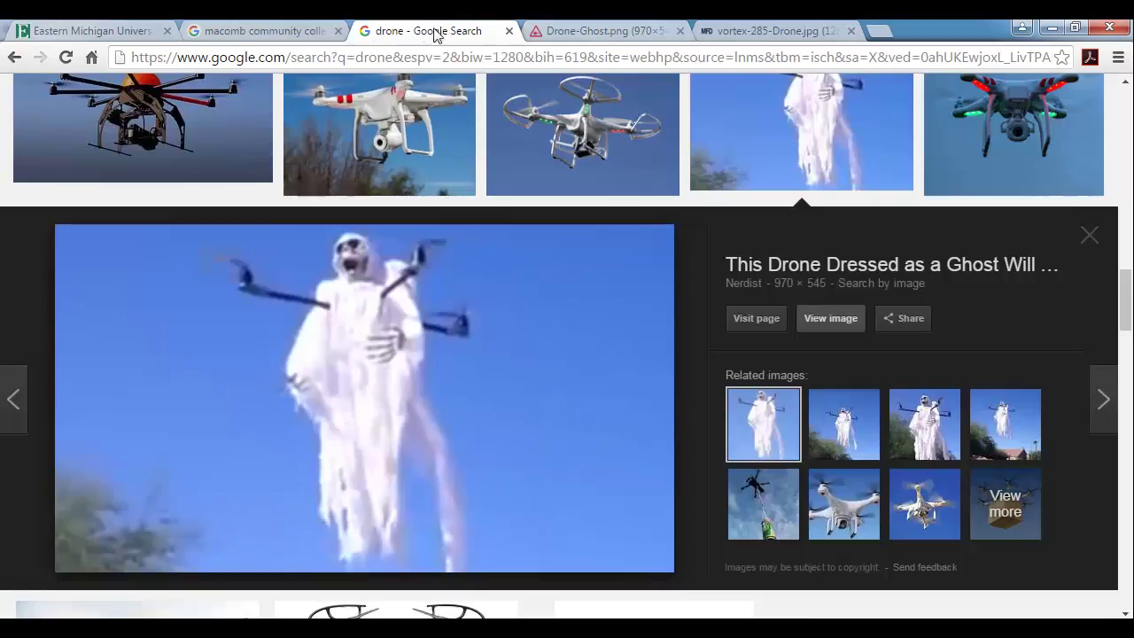
Step: Examine the next drone image results, from the DJI drone with red and green lights to CyPhy's LVL 1 and its neighbours
key("Right")
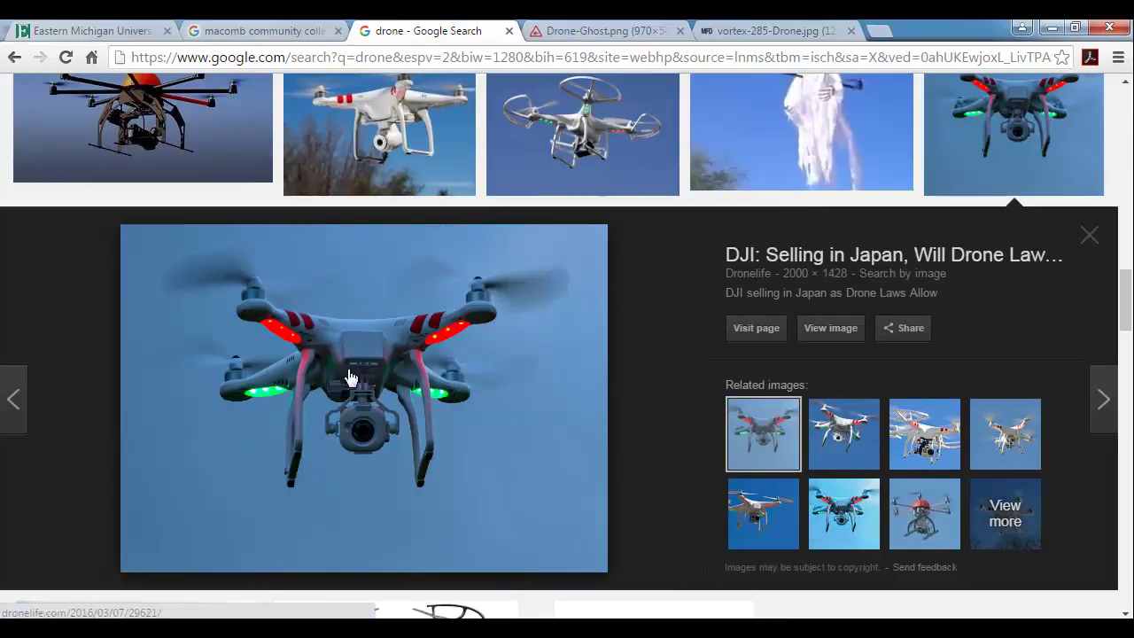
key("Right")
key("Right")
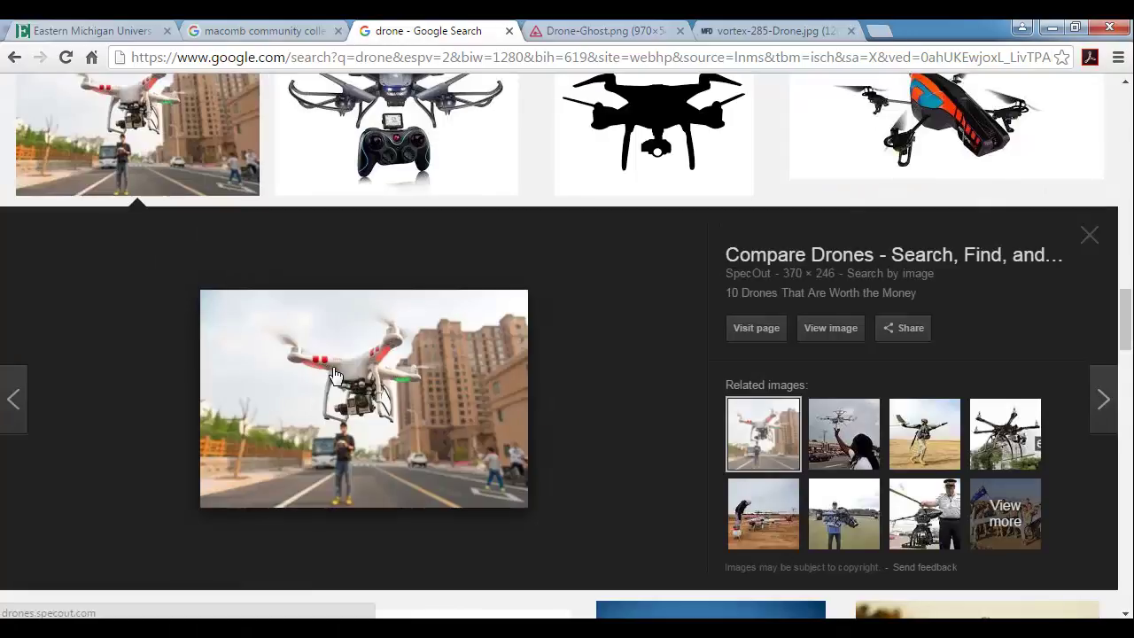
key("Right")
key("Right")
key("Right")
key("Right")
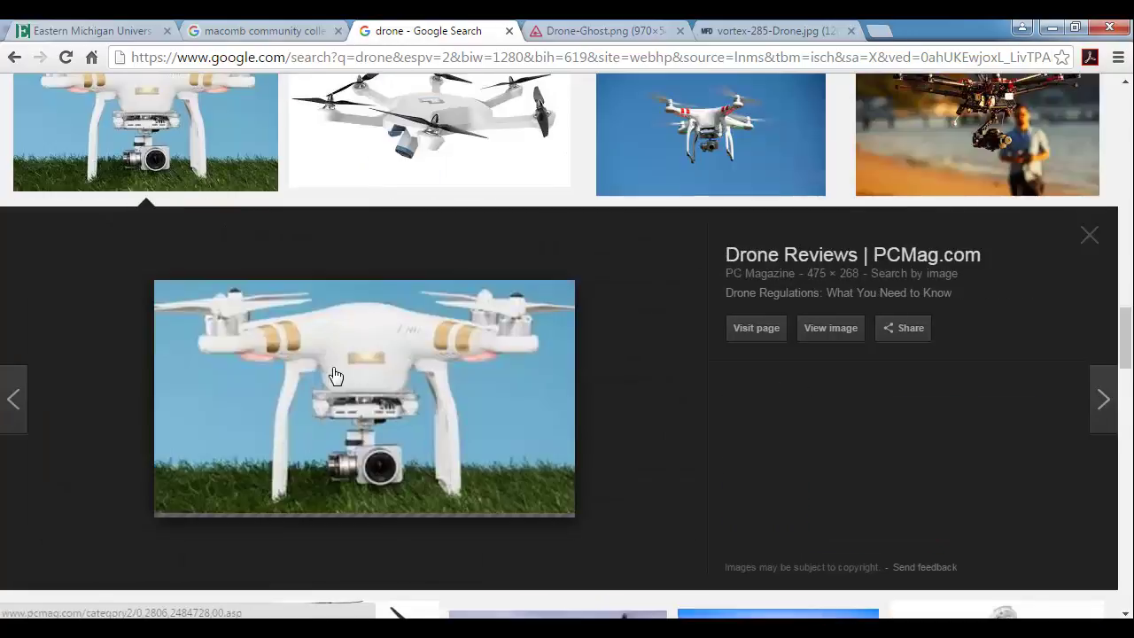
key("Left")
key("Left")
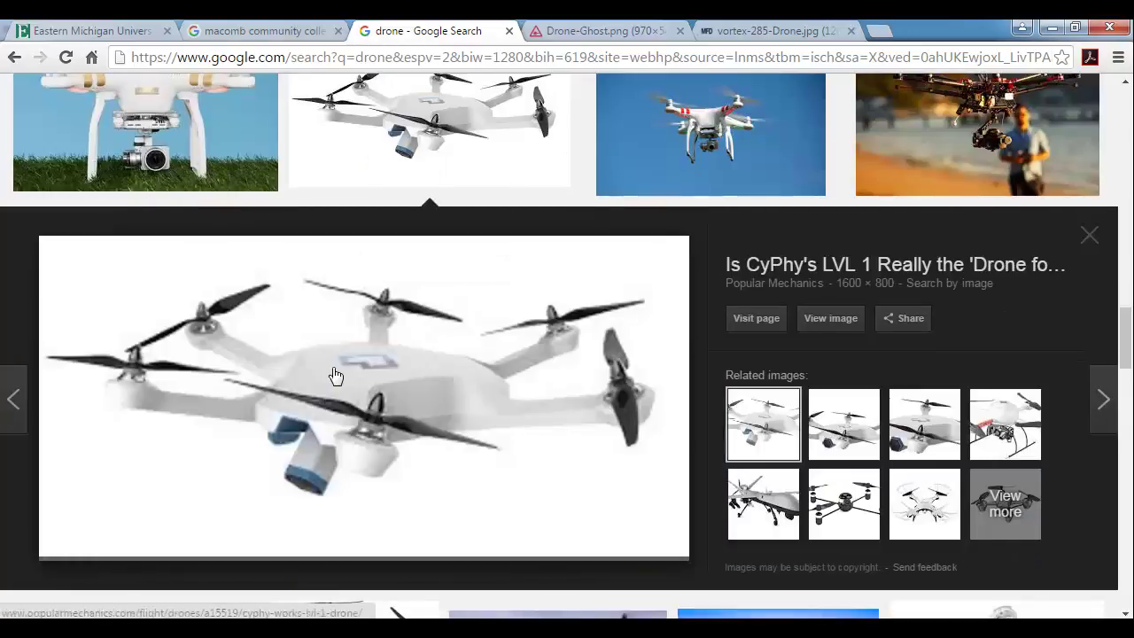
key("Right")
key("Right")
Step: Switch back to Cinema 4D, examine the drone model, and collapse and re-expand the Drone null to reach its last child objects
key("alt+Tab")
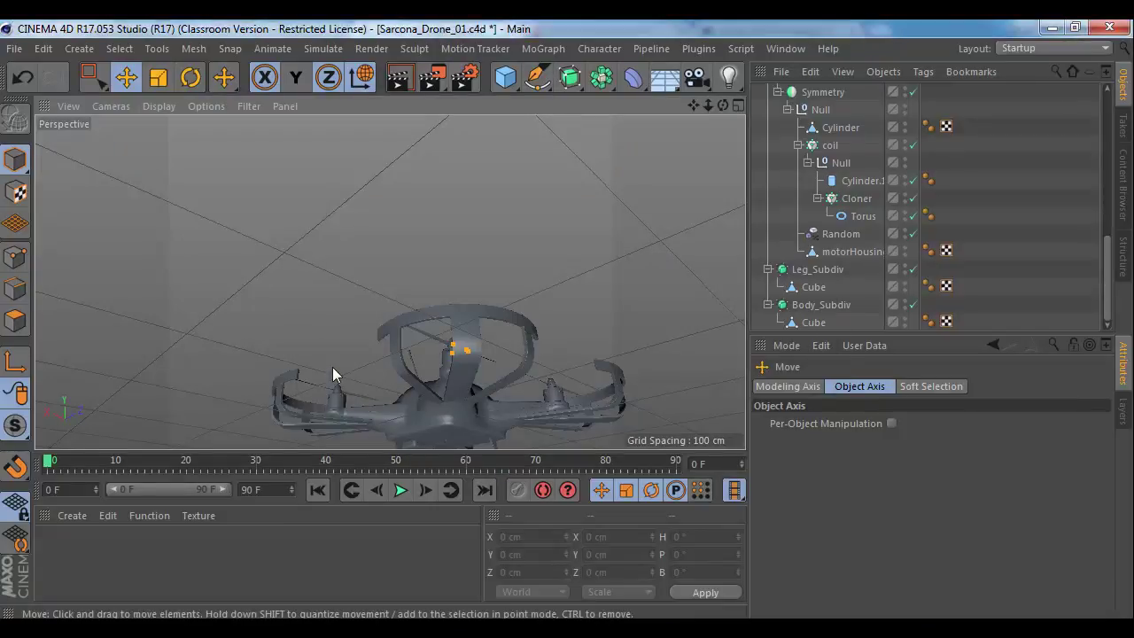
mouse_move(443, 288)
left_mouse_down("alt")
mouse_move(462, 308)
mouse_move(464, 297)
mouse_move(392, 247)
mouse_move(453, 298)
left_mouse_up("alt")
right_click_drag(452, 297, 421, 249, "alt")
left_click_drag(422, 249, 379, 248, "alt")
middle_click_drag(379, 248, 551, 319, "alt")
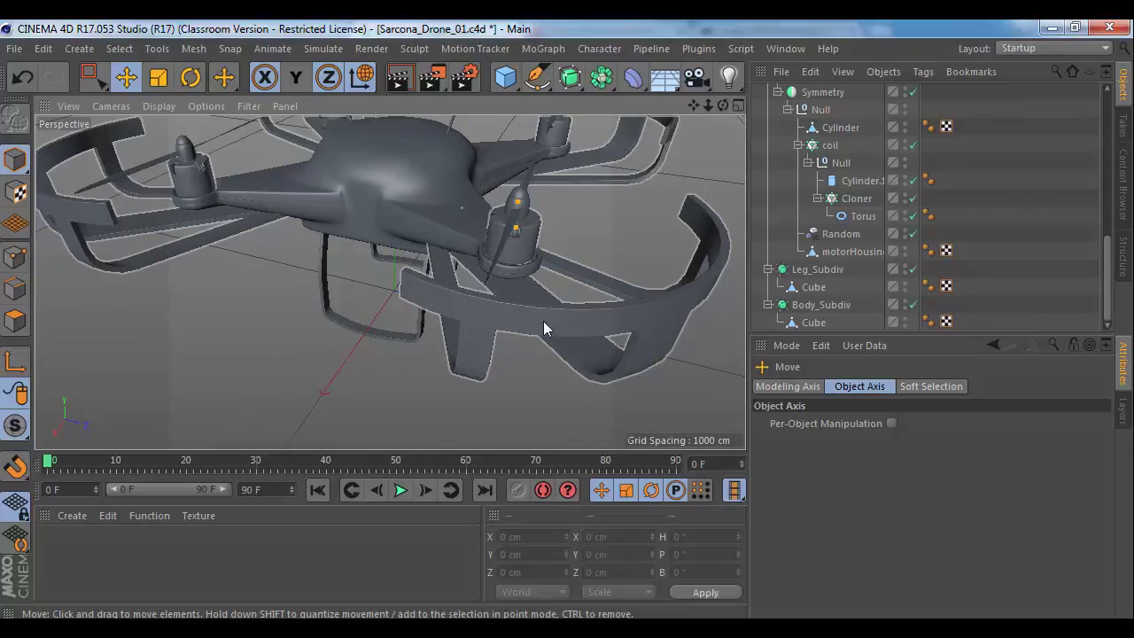
left_click_drag(544, 324, 542, 331, "alt")
scroll(773, 120, "up", 5)
left_click(758, 91)
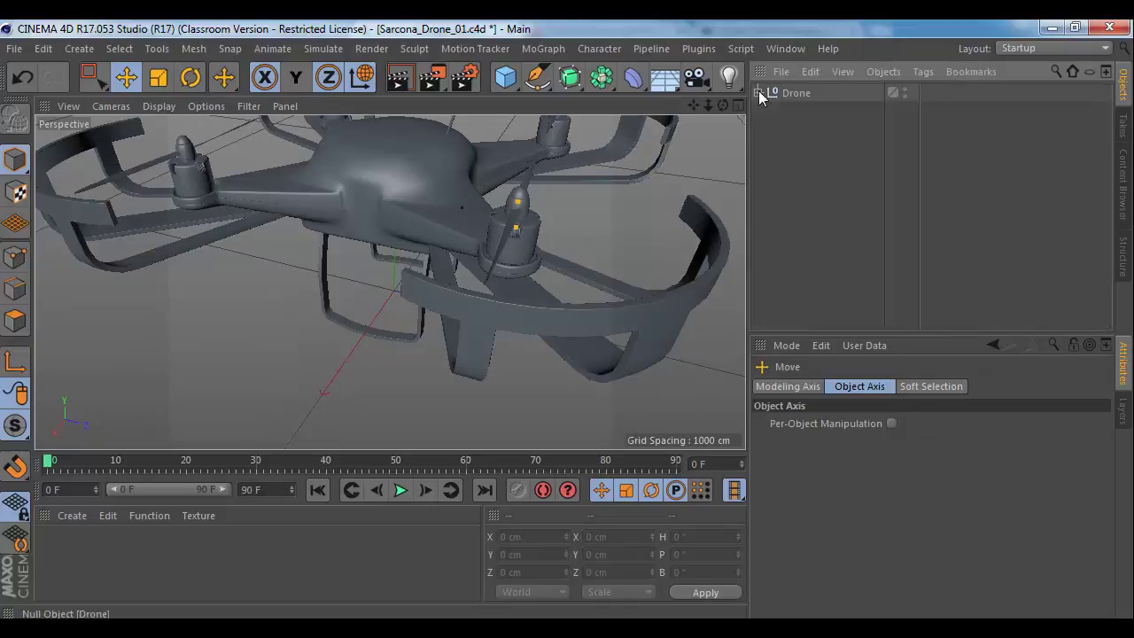
left_click(759, 90)
scroll(822, 194, "down", 5)
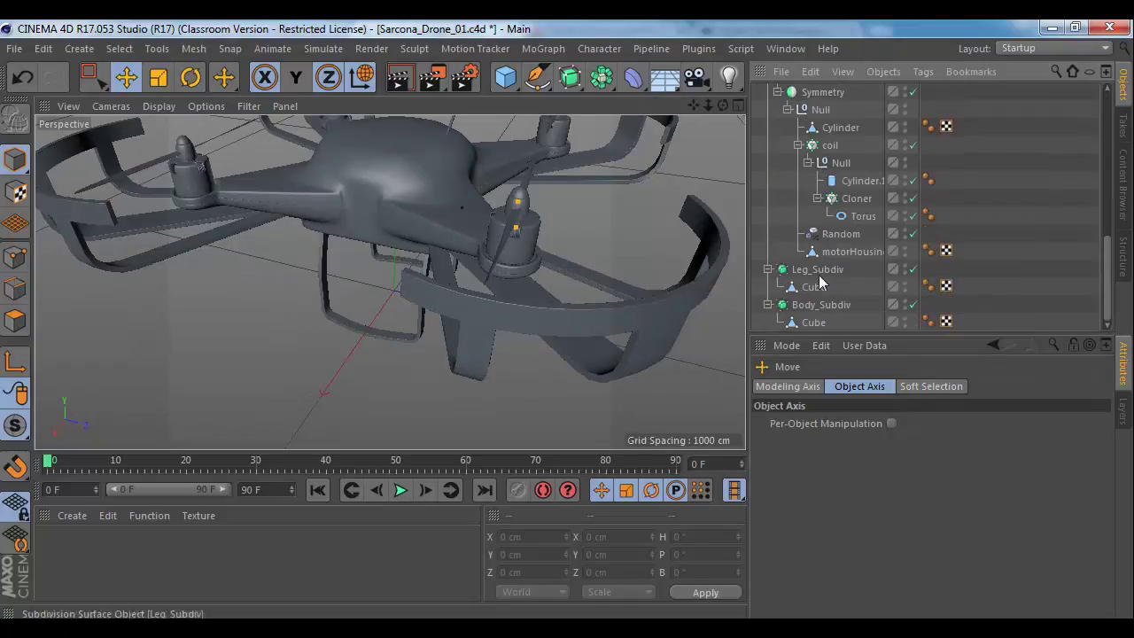
Step: Hide Body_Subdiv and its Cube to examine the propeller guards, motors and legs alone, and show the body again
left_click(822, 304)
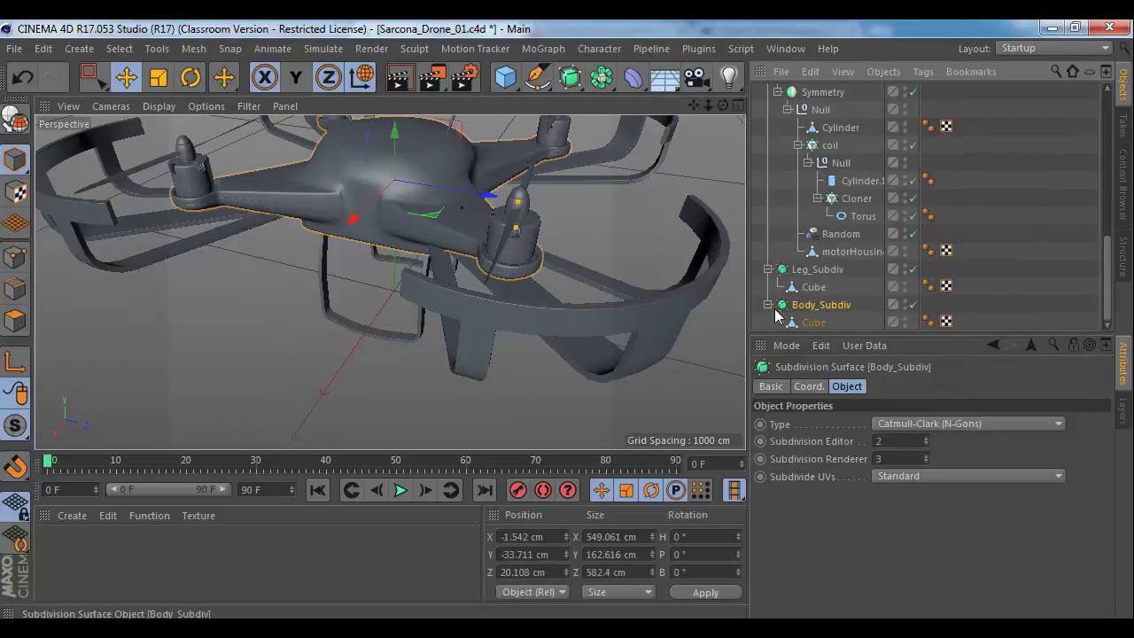
left_click(905, 301)
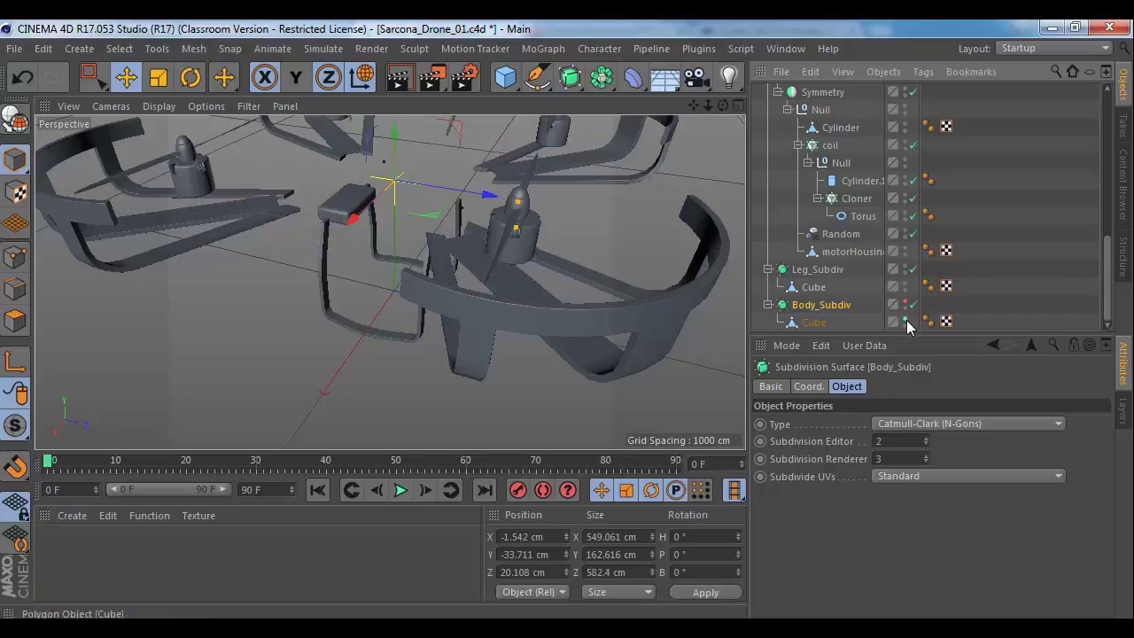
right_click_drag(566, 290, 516, 288, "alt")
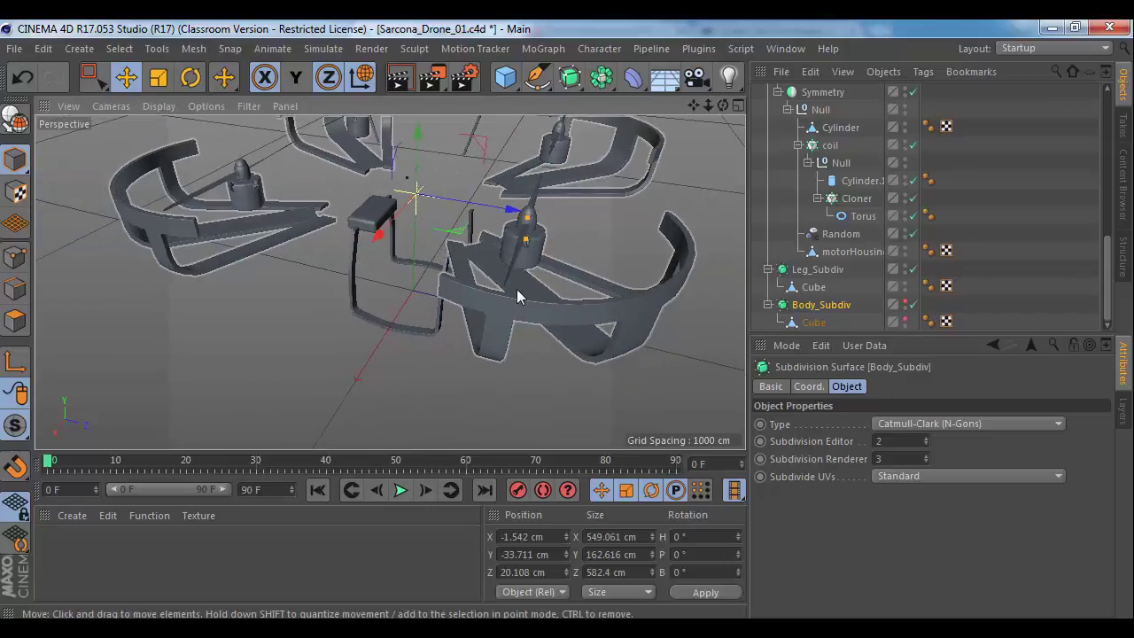
left_click_drag(516, 289, 564, 153, "alt")
left_click_drag(270, 255, 476, 322, "alt")
left_click_drag(338, 132, 361, 270, "alt")
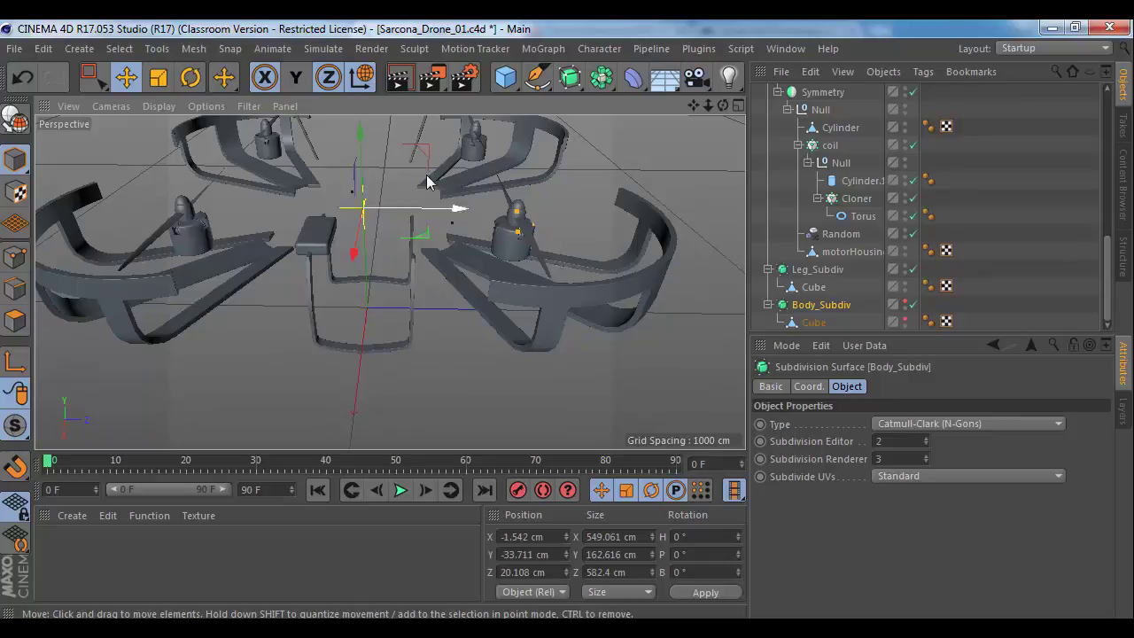
left_click(905, 319)
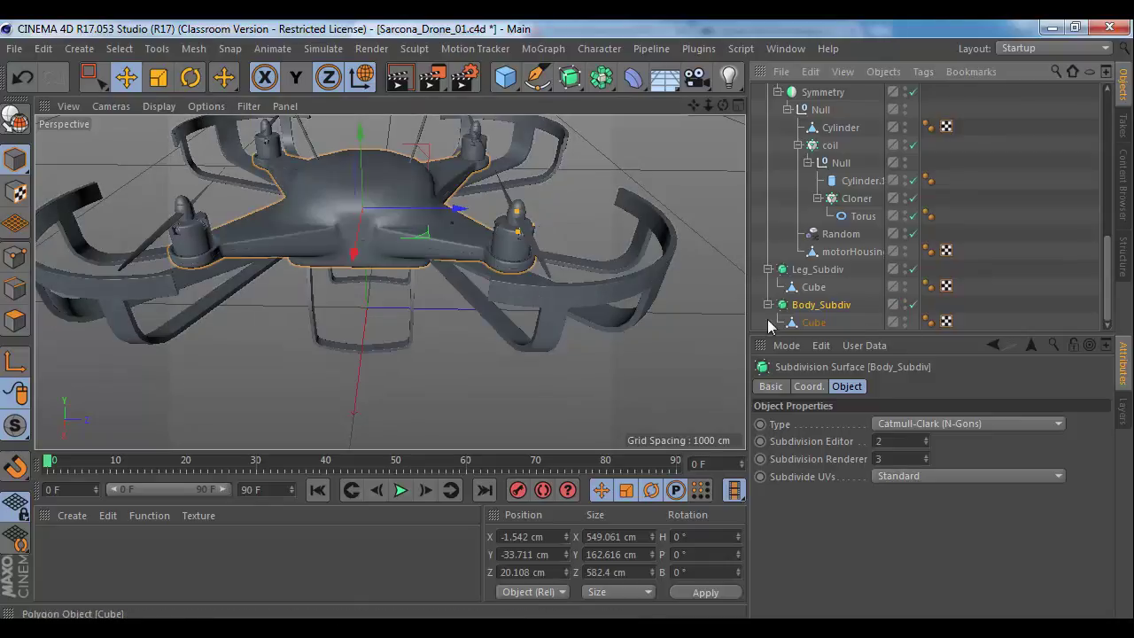
Step: Save the scene and render a viewport preview of the whole drone from the front
scroll(439, 323, "down", 4)
key("ctrl+s")
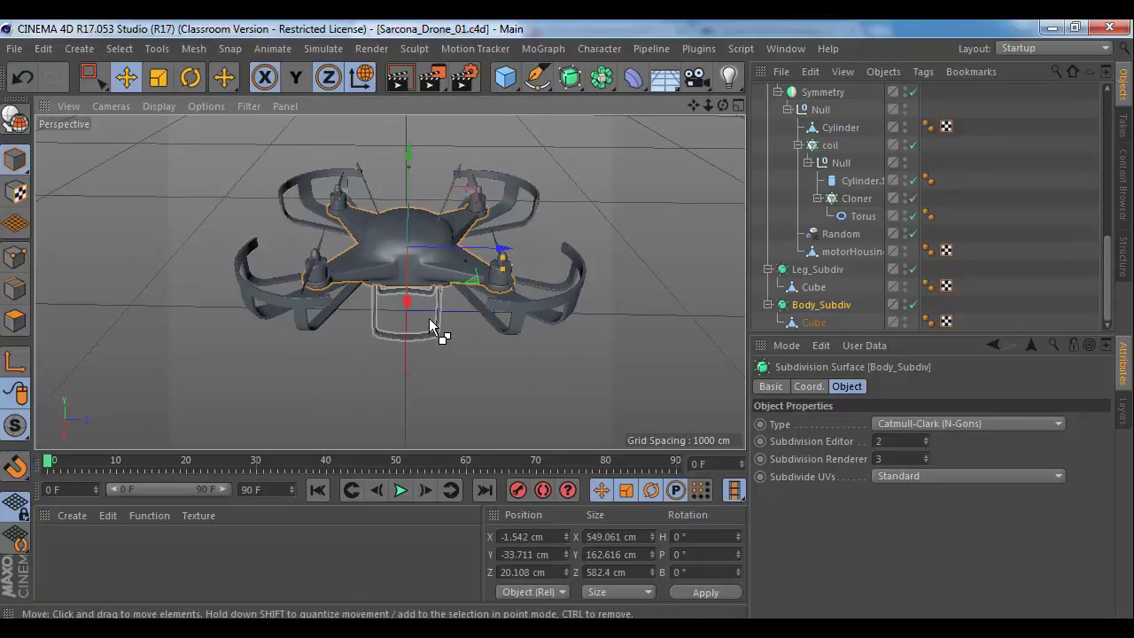
key("ctrl+r")
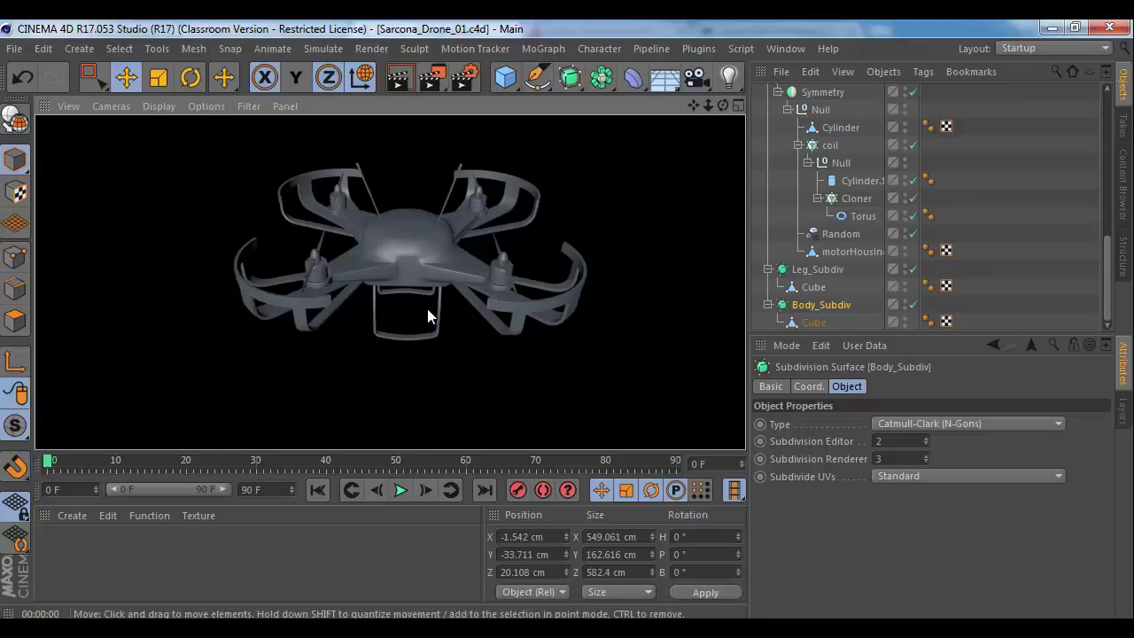
Step: Render viewport previews of the drone from a close angle on the body and from a wider angle on another side
left_click_drag(449, 244, 392, 283, "alt")
right_click_drag(392, 283, 478, 289, "alt")
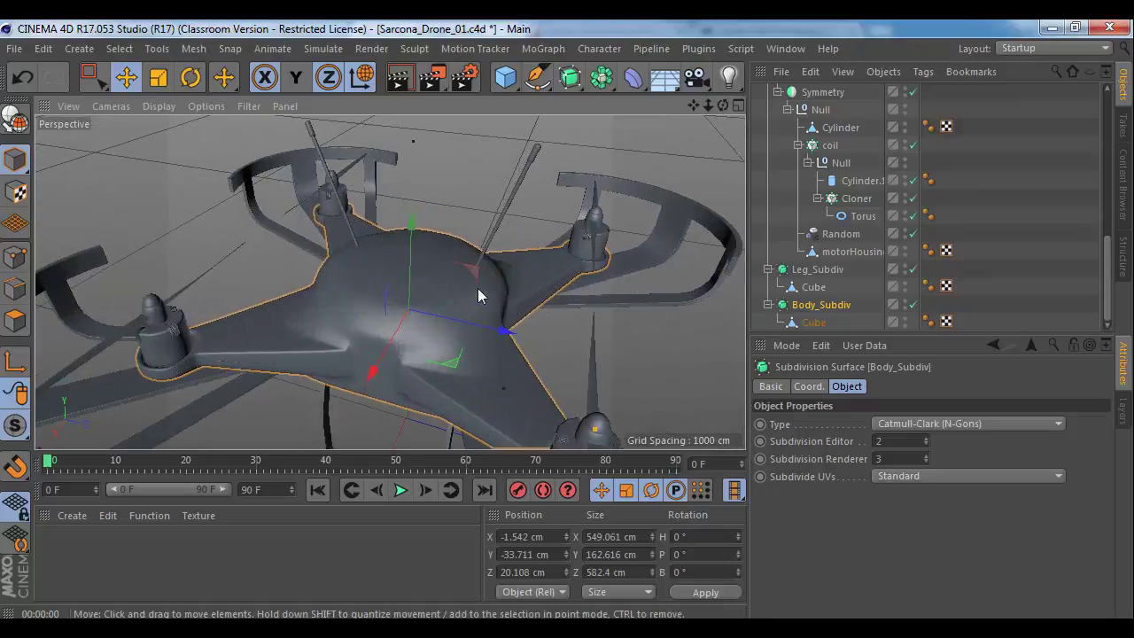
left_click_drag(478, 295, 476, 228, "alt")
key("ctrl+r")
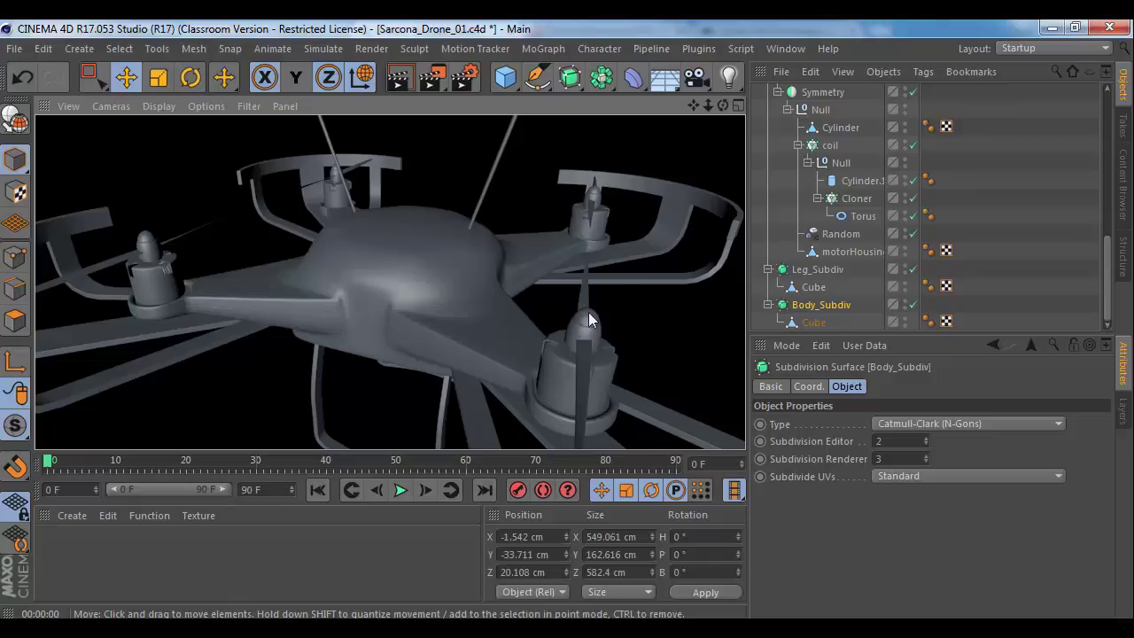
scroll(588, 312, "down", 8)
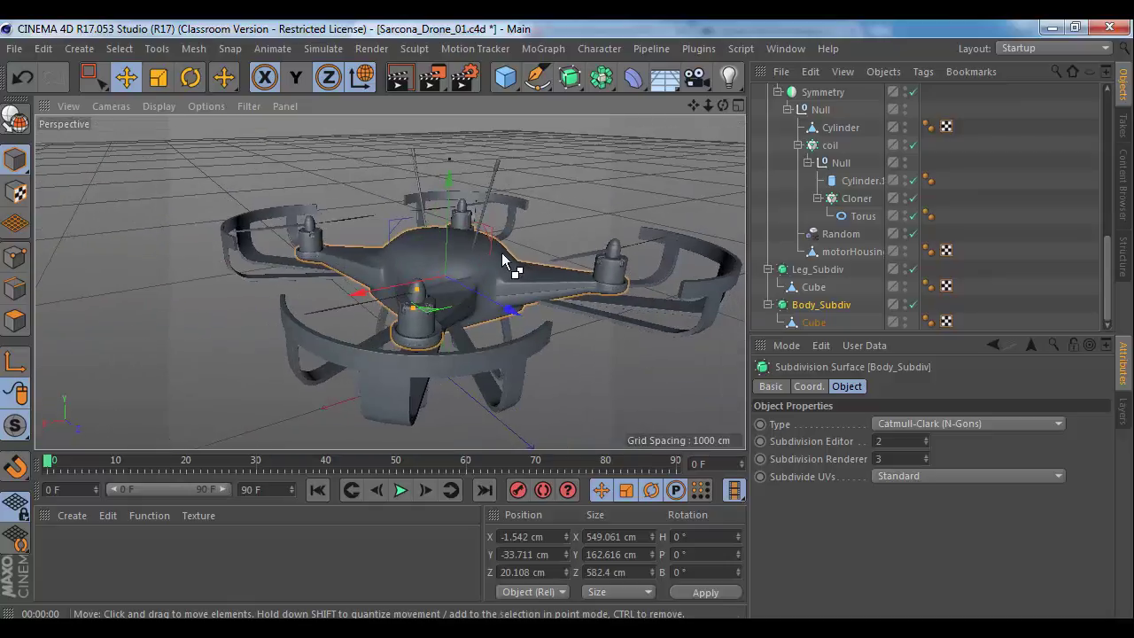
key("ctrl+r")
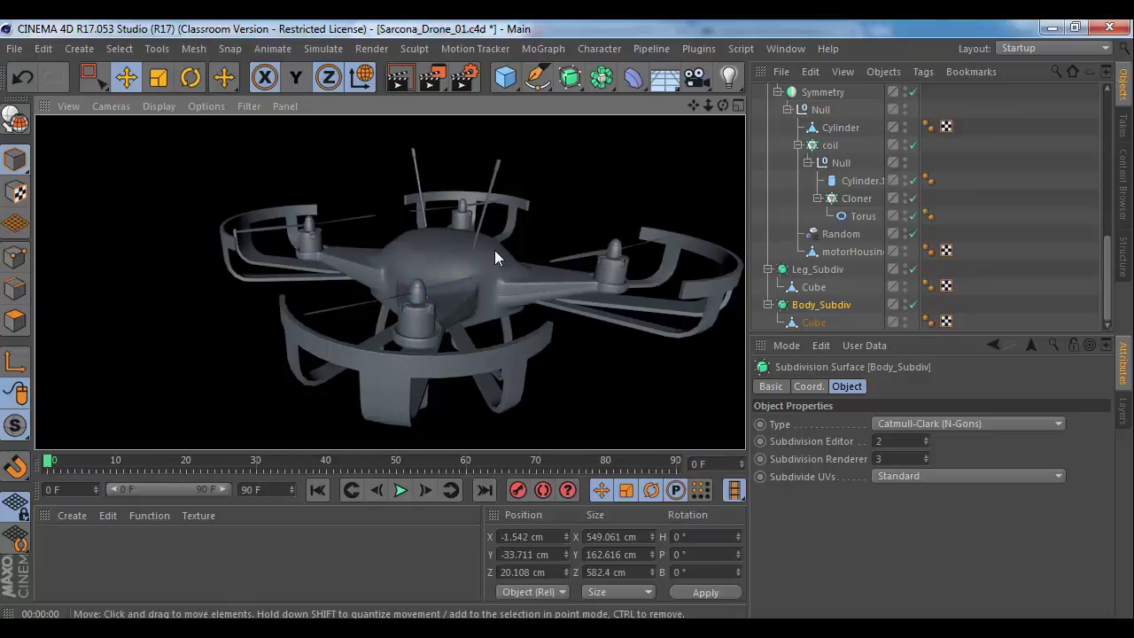
Step: Select the Antennas null above the drone body and save the scene
left_click_drag(494, 250, 427, 167, "alt")
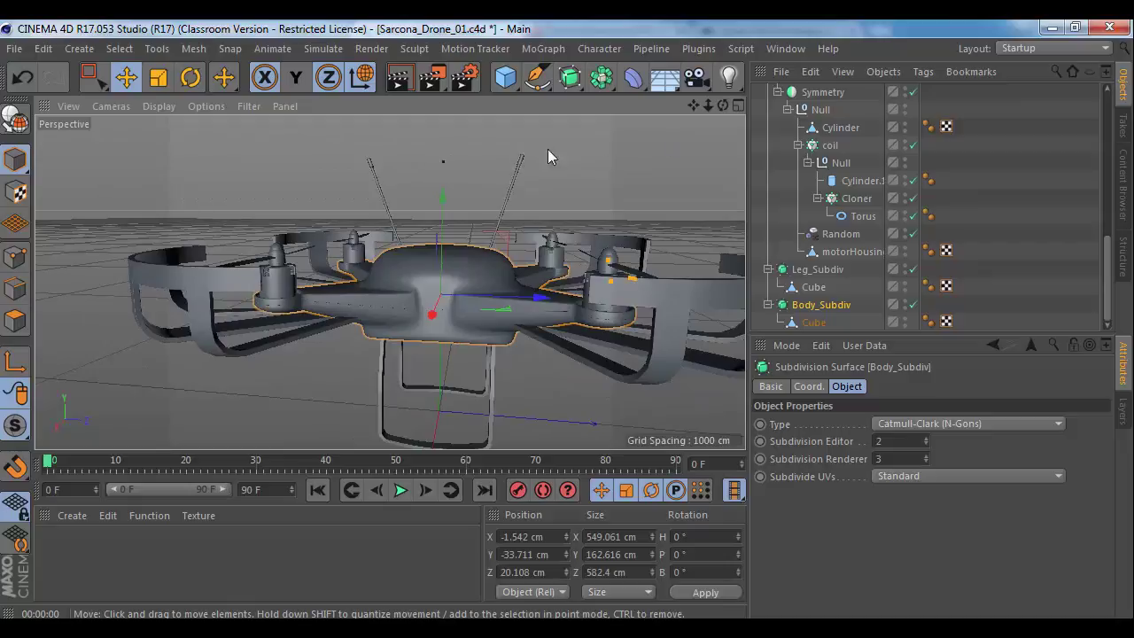
left_click(446, 163)
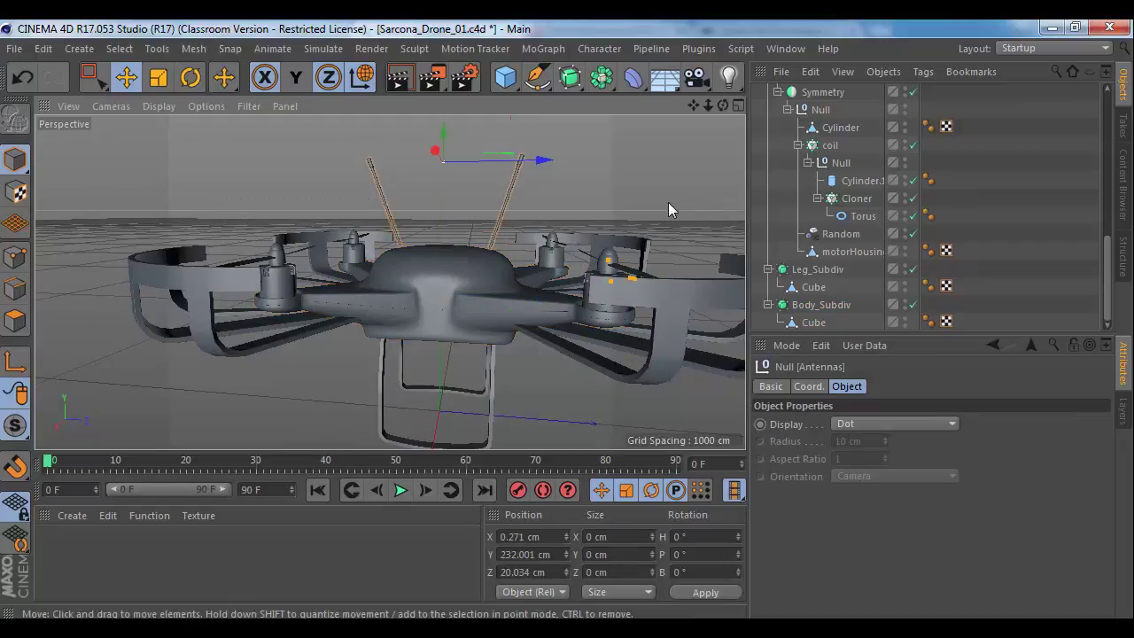
scroll(668, 209, "down", 3)
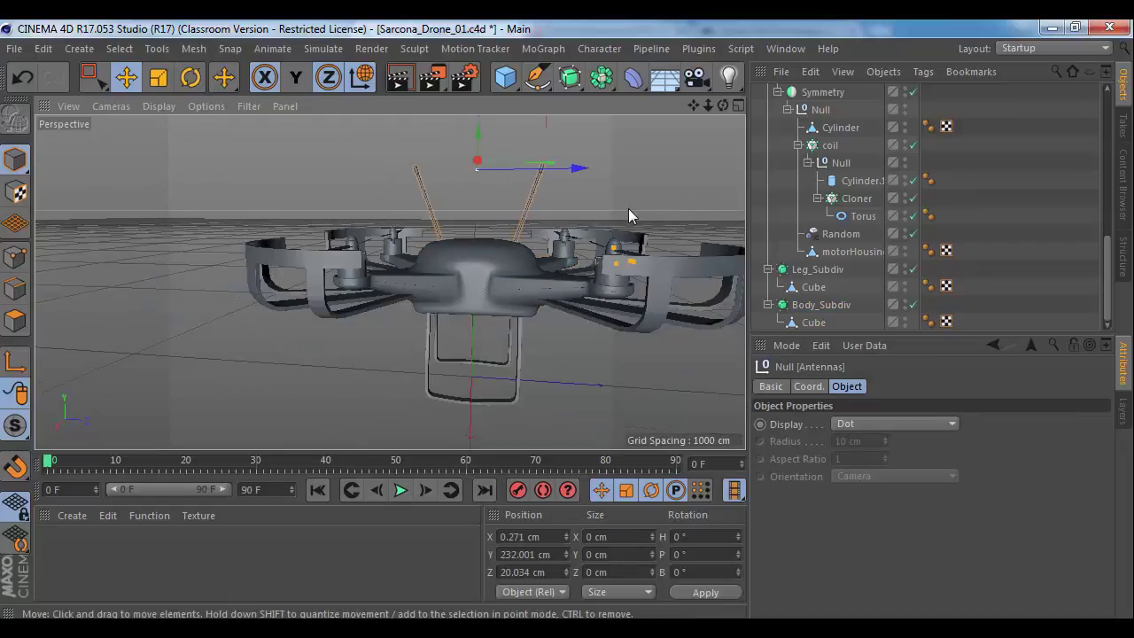
key("ctrl+s")
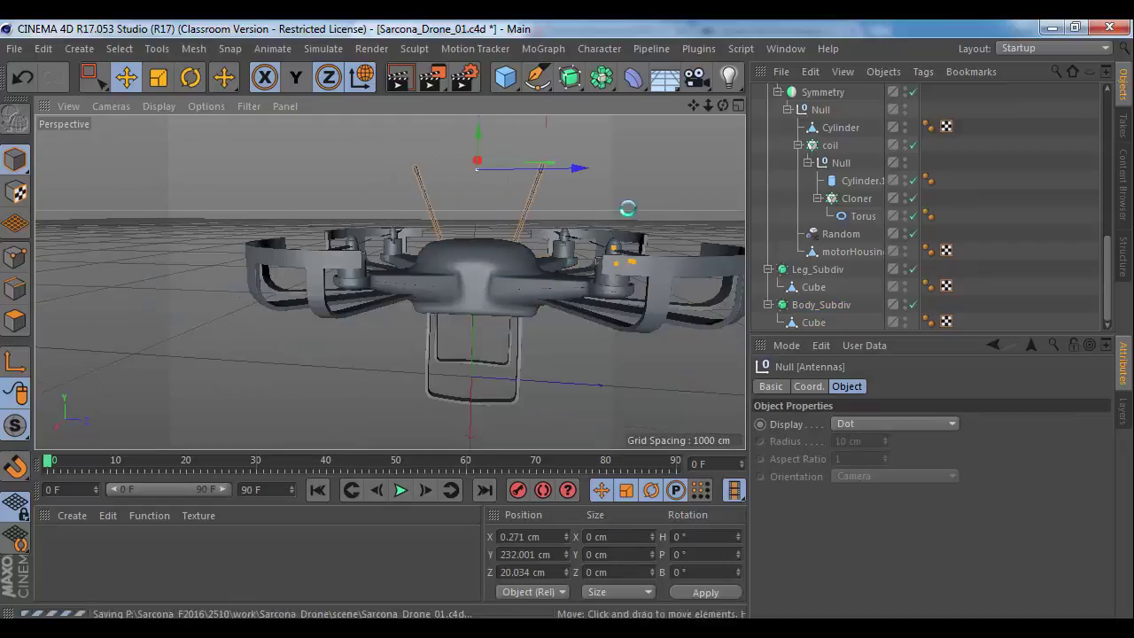